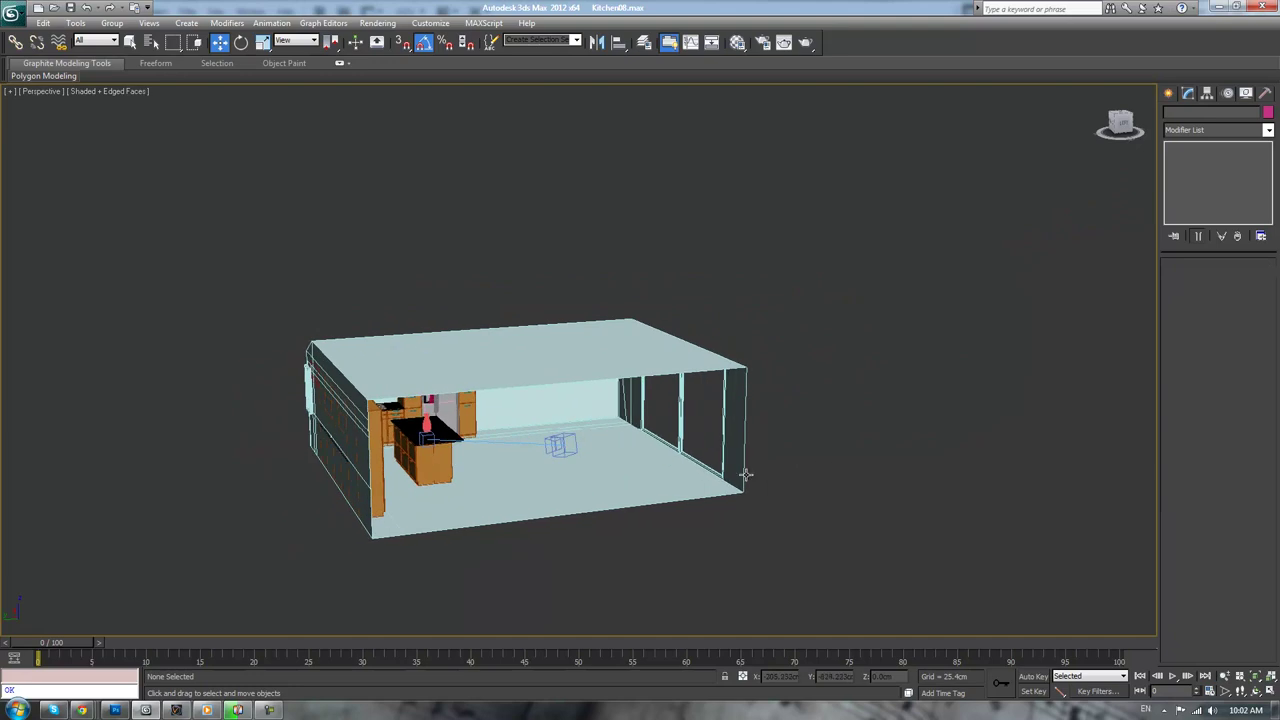
Look over the kitchen scene's cabinets and island, and compare the island area with the bar stools in the bamboo kitchen reference photo
{"action": "scroll", "coordinate": [683, 454], "scroll_direction": "up", "scroll_amount": 3}
{"action": "middle_click_drag", "start_coordinate": [569, 463], "coordinate": [690, 426]}
{"action": "scroll", "coordinate": [690, 426], "scroll_direction": "up", "scroll_amount": 2}
{"action": "middle_click_drag", "start_coordinate": [906, 463], "coordinate": [880, 390], "text": "alt"}
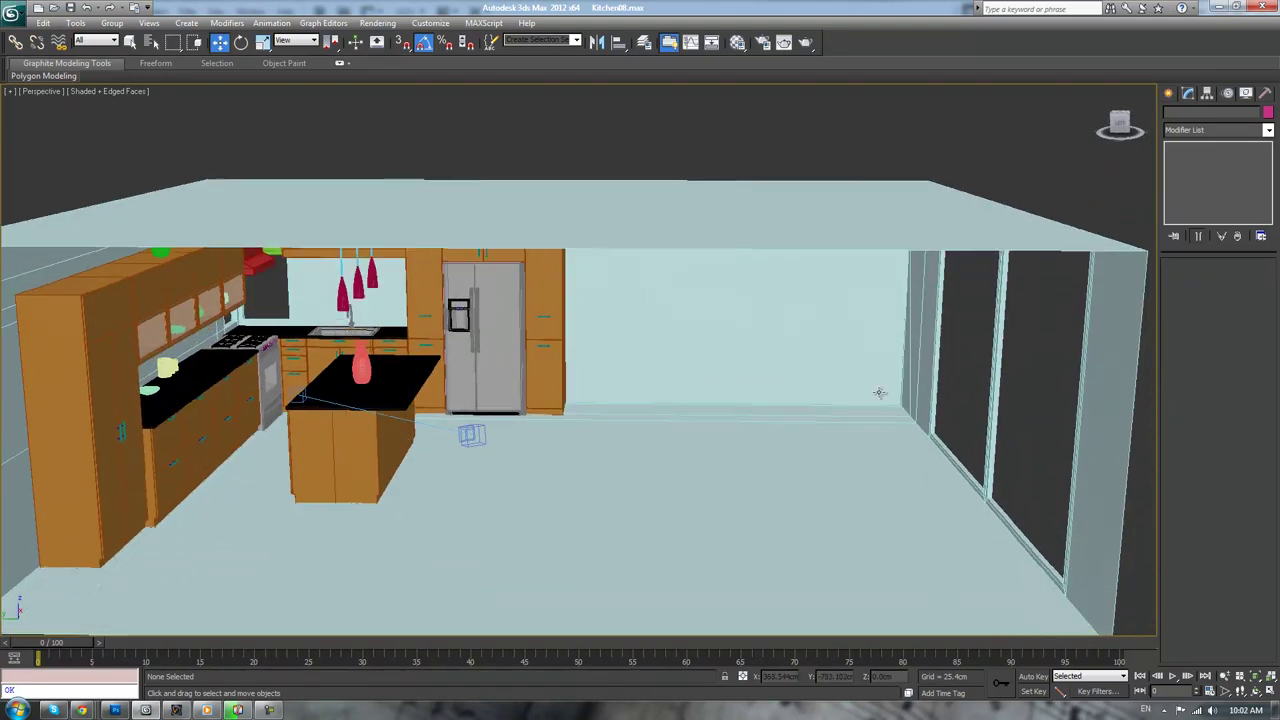
{"action": "middle_click_drag", "start_coordinate": [825, 460], "coordinate": [787, 454], "text": "alt"}
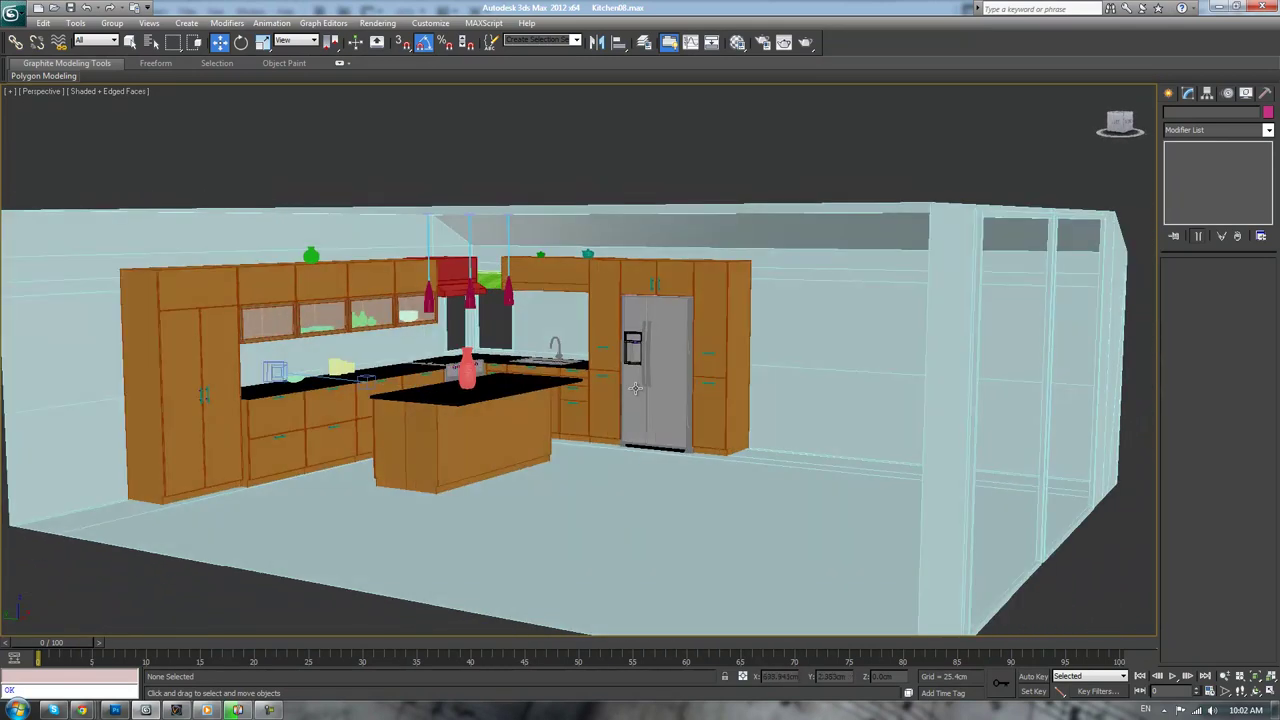
{"action": "scroll", "coordinate": [637, 391], "scroll_direction": "up", "scroll_amount": 2}
{"action": "middle_click_drag", "start_coordinate": [576, 355], "coordinate": [832, 376]}
{"action": "scroll", "coordinate": [1087, 496], "scroll_direction": "up", "scroll_amount": 2}
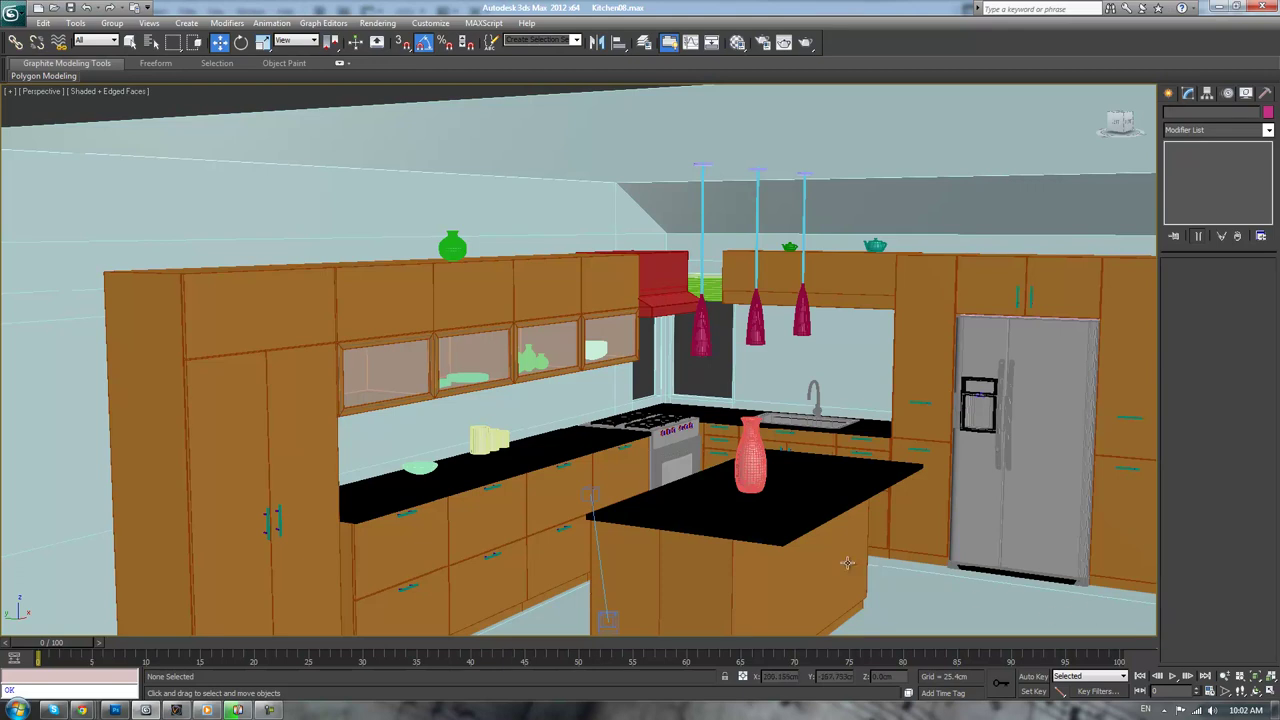
{"action": "scroll", "coordinate": [889, 487], "scroll_direction": "up", "scroll_amount": 3}
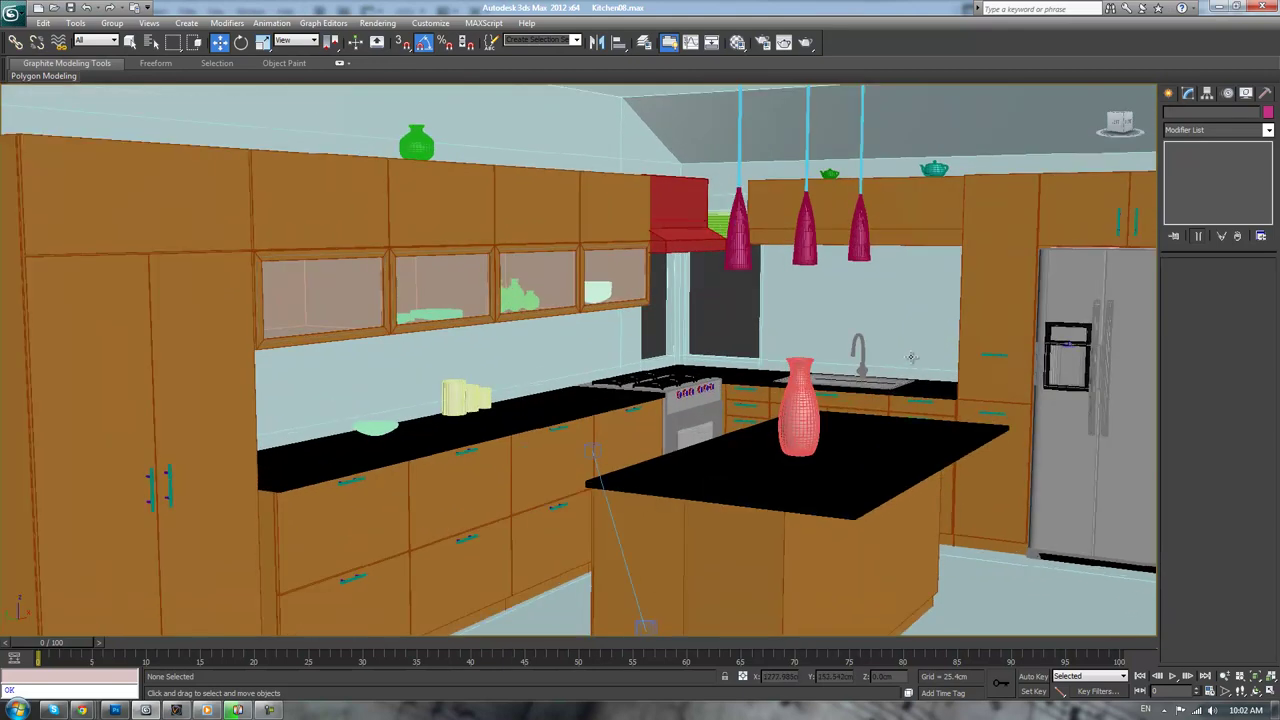
{"action": "scroll", "coordinate": [928, 413], "scroll_direction": "up", "scroll_amount": 2}
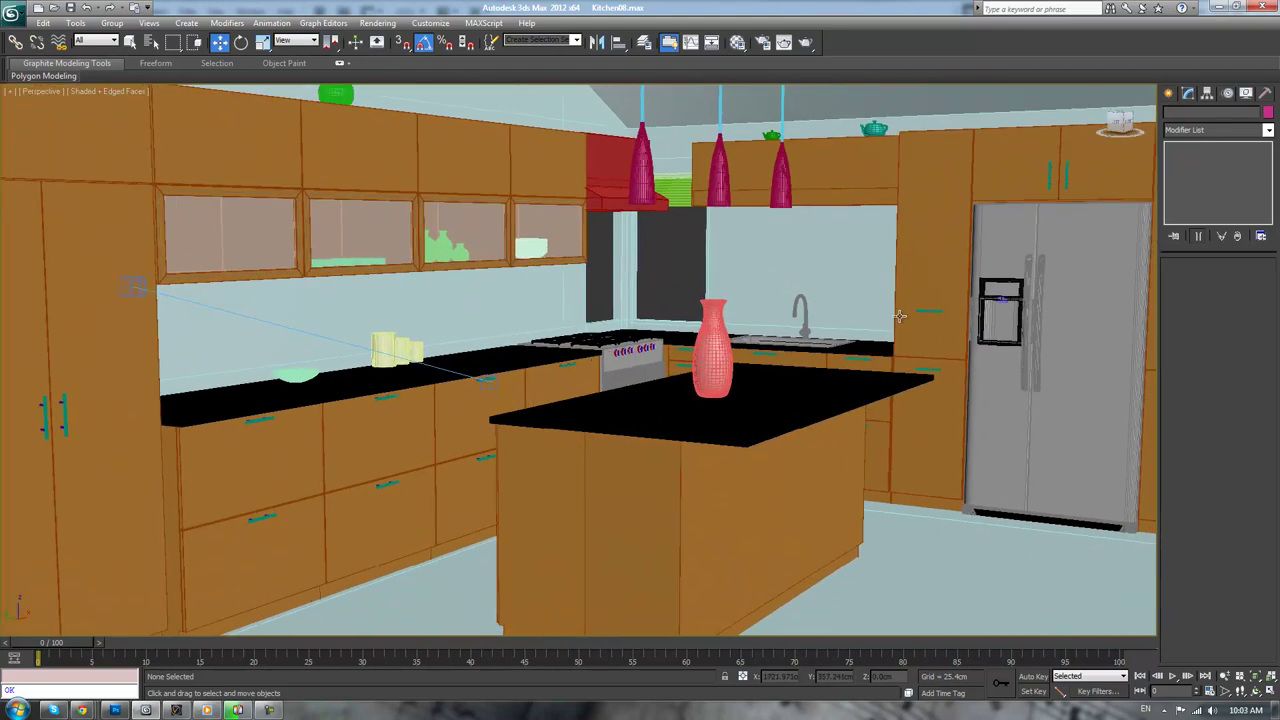
{"action": "left_click_drag", "start_coordinate": [1279, 131], "coordinate": [663, 131]}
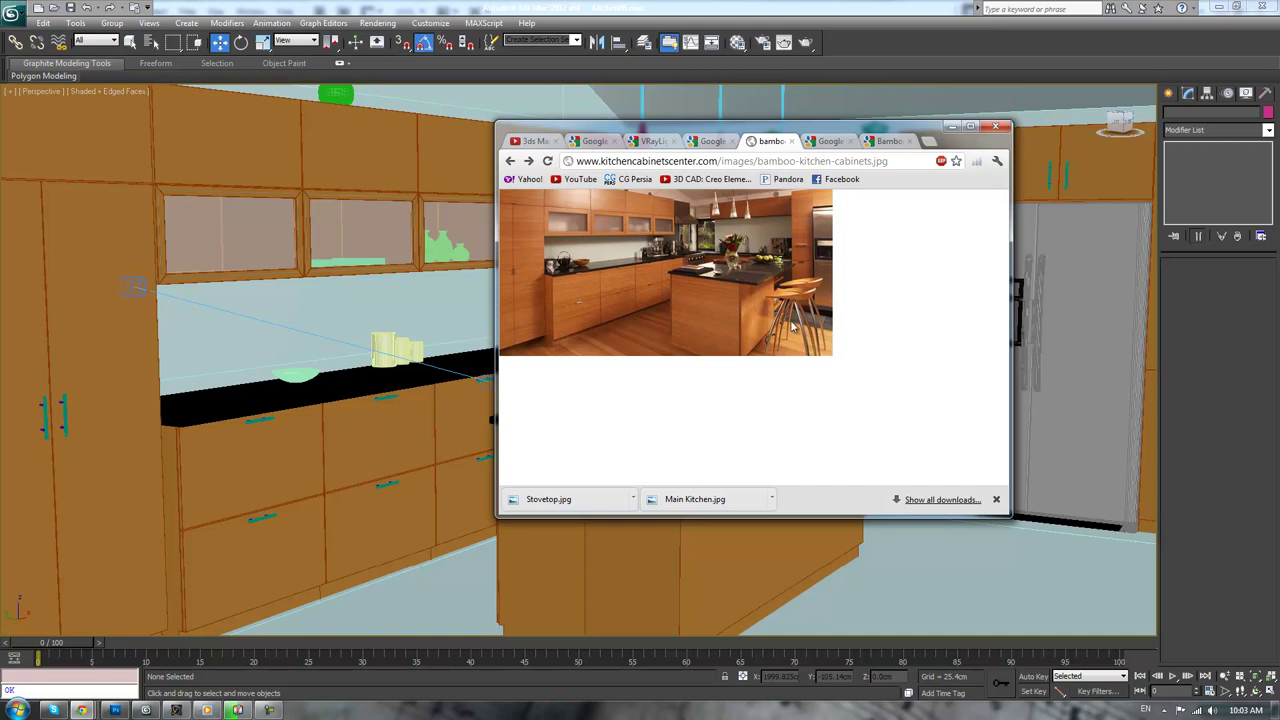
{"action": "left_click_drag", "start_coordinate": [815, 128], "coordinate": [1279, 170]}
Create a flat box about 35.5 × 48.3 × 1.7 cm on the island countertop with AutoGrid on
{"action": "left_click", "coordinate": [1175, 92]}
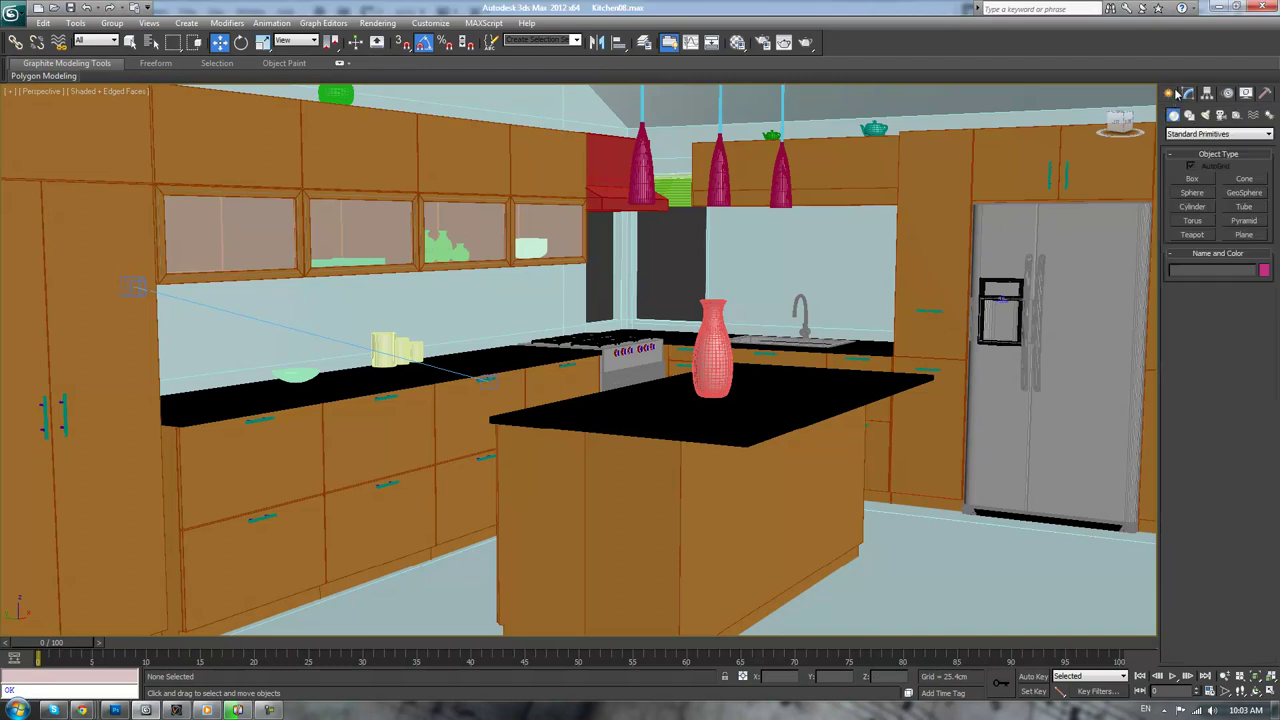
{"action": "left_click", "coordinate": [1193, 179]}
{"action": "mouse_move", "coordinate": [752, 390]}
{"action": "middle_mouse_down"}
{"action": "mouse_move", "coordinate": [711, 366]}
{"action": "mouse_move", "coordinate": [712, 384]}
{"action": "middle_mouse_up"}
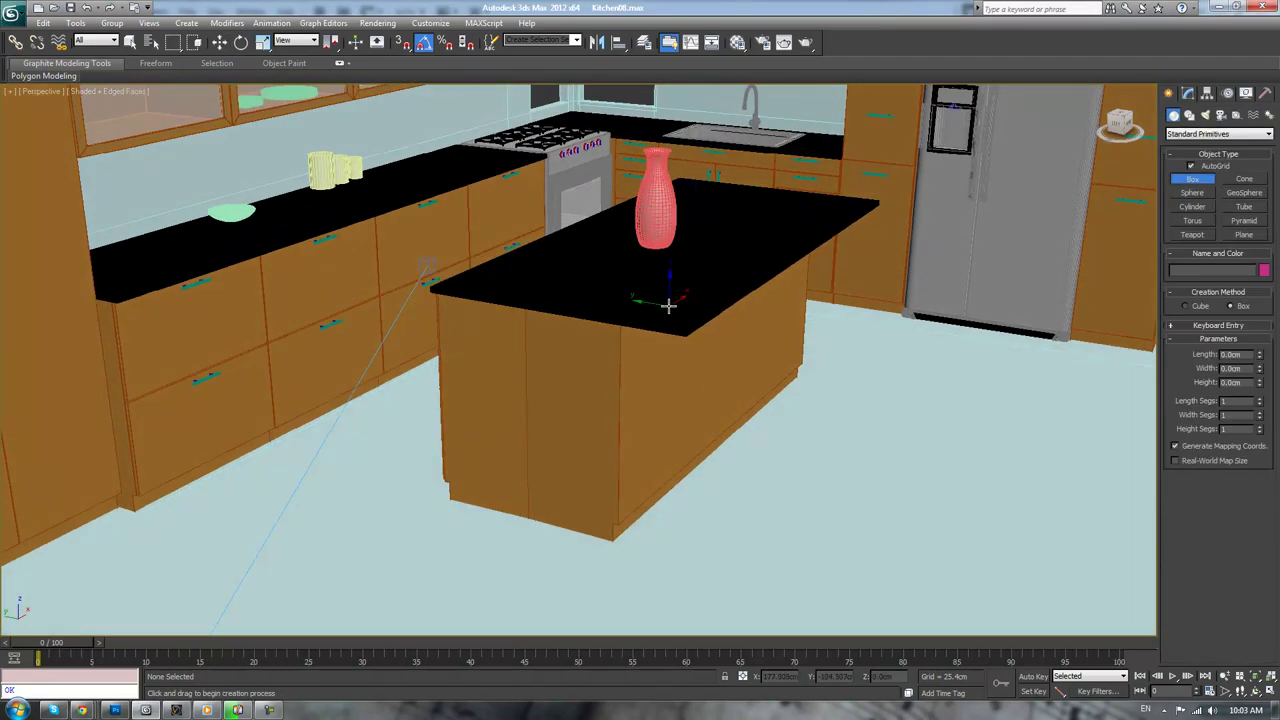
{"action": "key", "text": "F4"}
{"action": "key", "text": "F4"}
{"action": "mouse_move", "coordinate": [674, 305]}
{"action": "left_mouse_down"}
{"action": "mouse_move", "coordinate": [777, 316]}
{"action": "mouse_move", "coordinate": [815, 286]}
{"action": "left_mouse_up"}
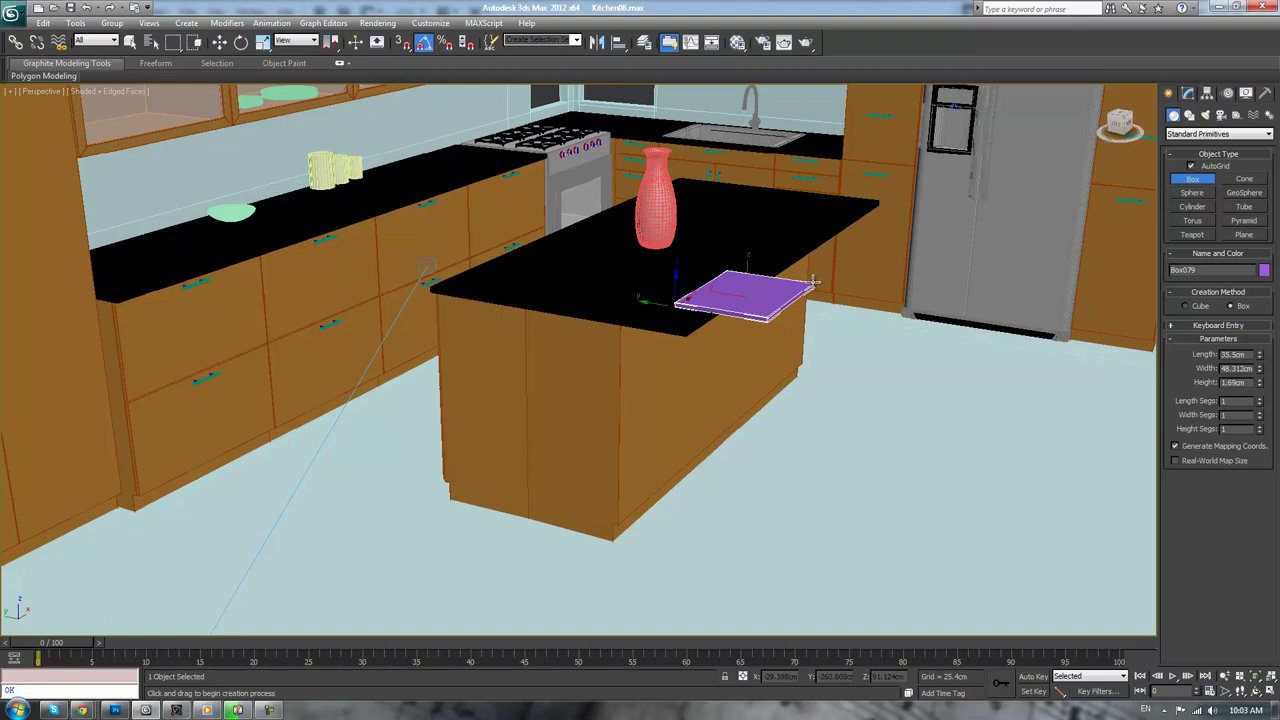
Set the box's length to 50 cm, width to 40 cm and height to 2 cm
{"action": "scroll", "coordinate": [822, 310], "scroll_direction": "up", "scroll_amount": 10}
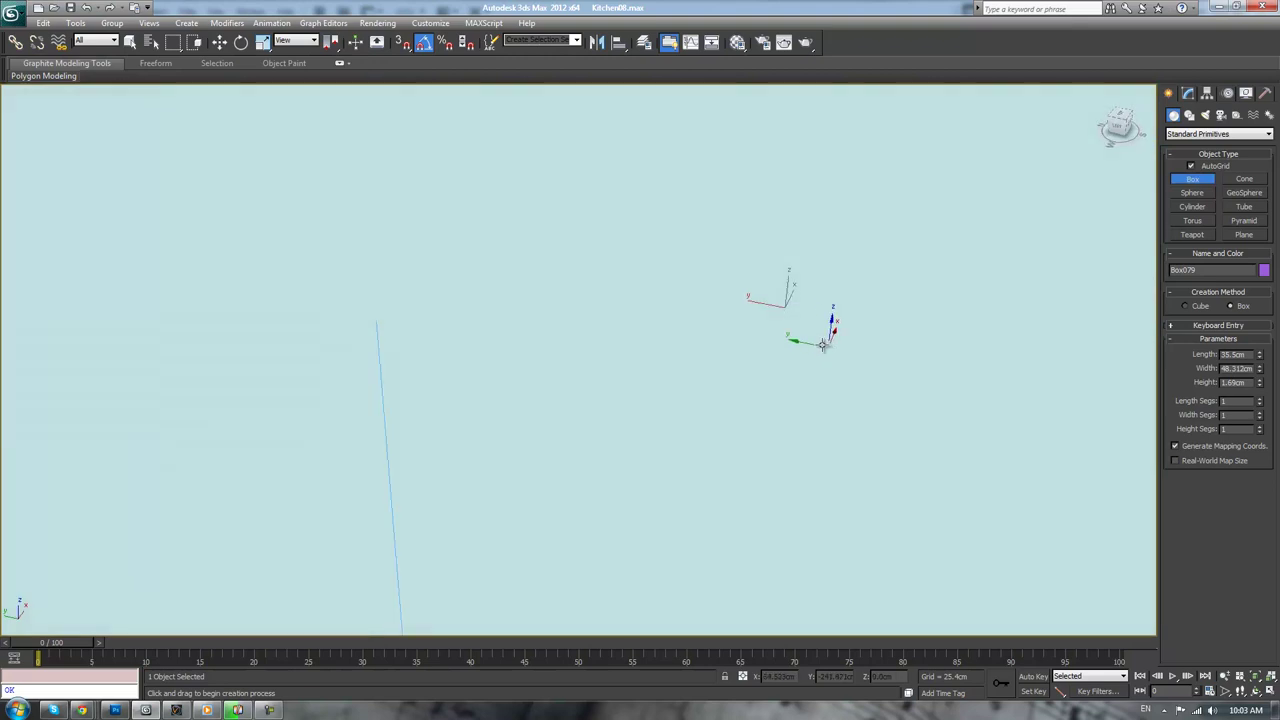
{"action": "scroll", "coordinate": [829, 346], "scroll_direction": "down", "scroll_amount": 10}
{"action": "scroll", "coordinate": [819, 305], "scroll_direction": "up", "scroll_amount": 4}
{"action": "middle_click_drag", "start_coordinate": [820, 306], "coordinate": [799, 347]}
{"action": "left_click_drag", "start_coordinate": [1259, 354], "coordinate": [1181, 354]}
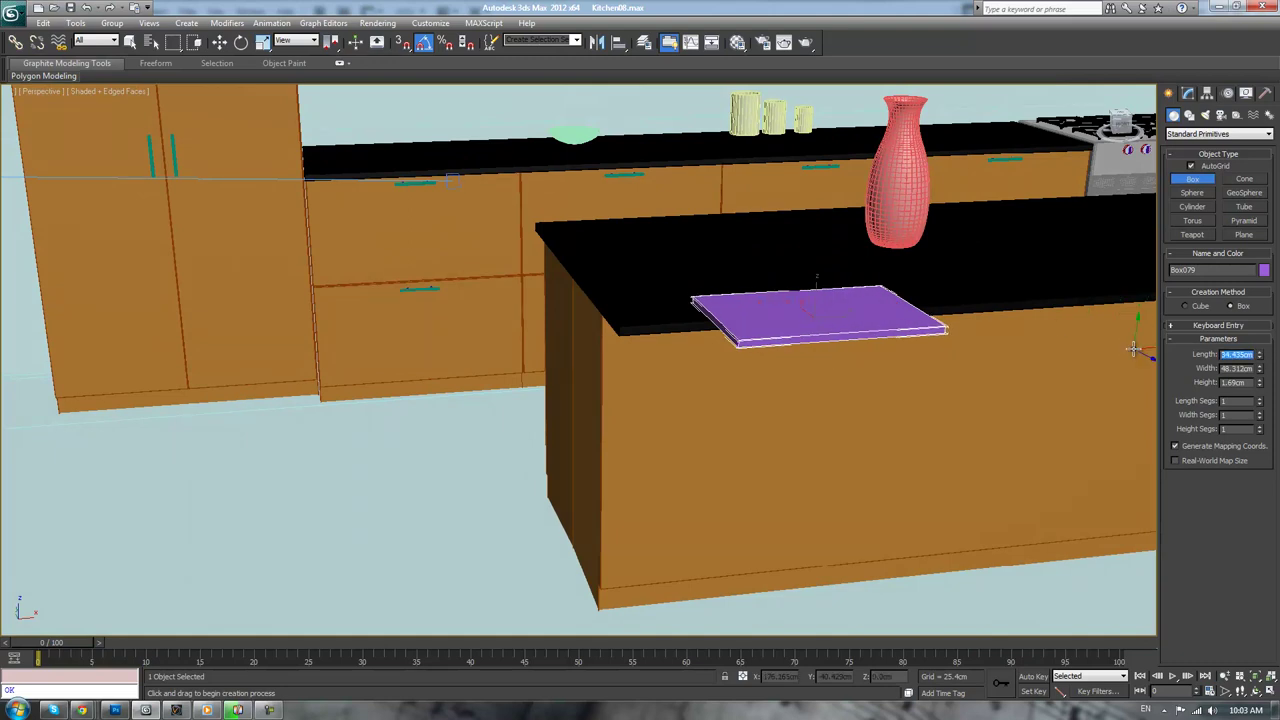
{"action": "key", "text": "Tab"}
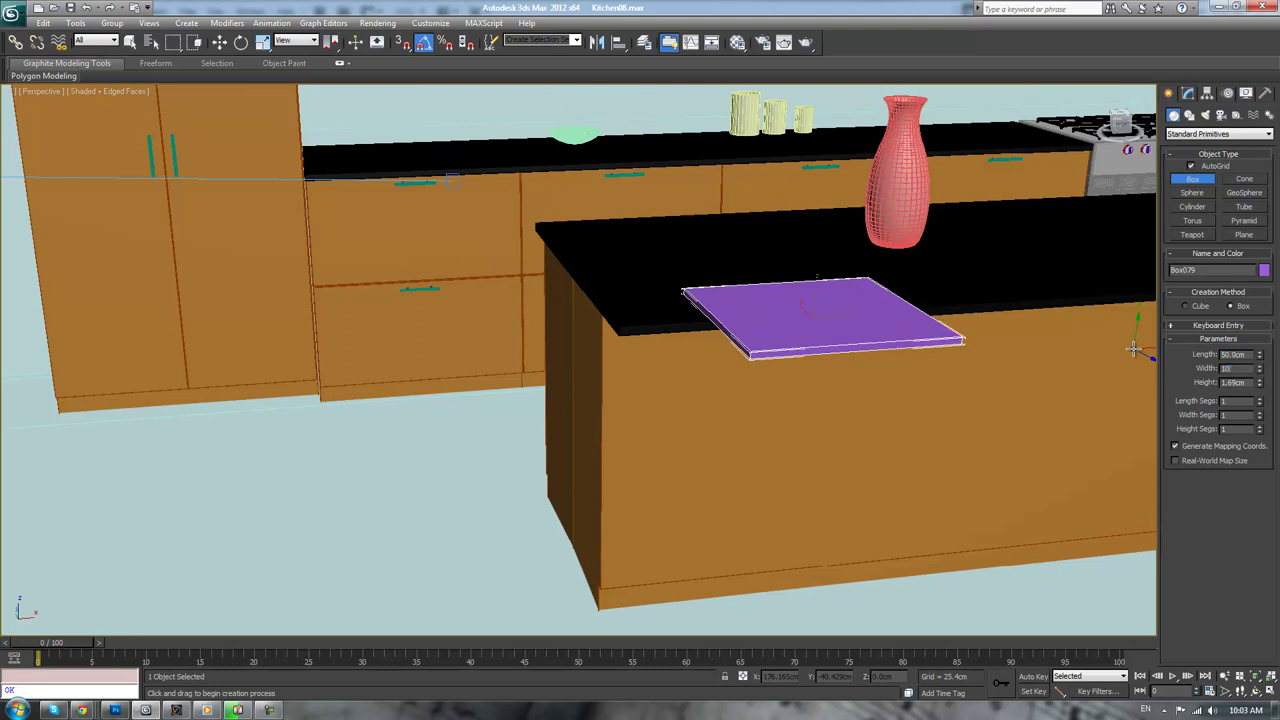
{"action": "key", "text": "Return"}
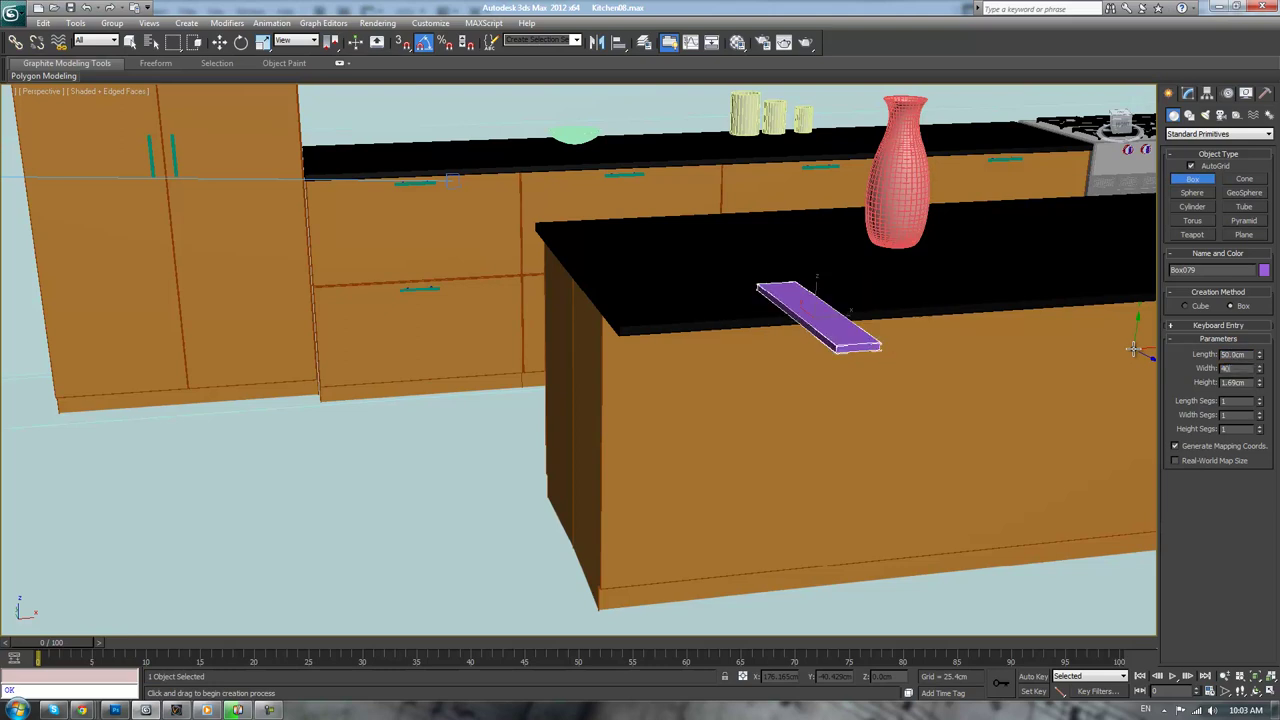
{"action": "type", "text": "40"}
{"action": "key", "text": "Return"}
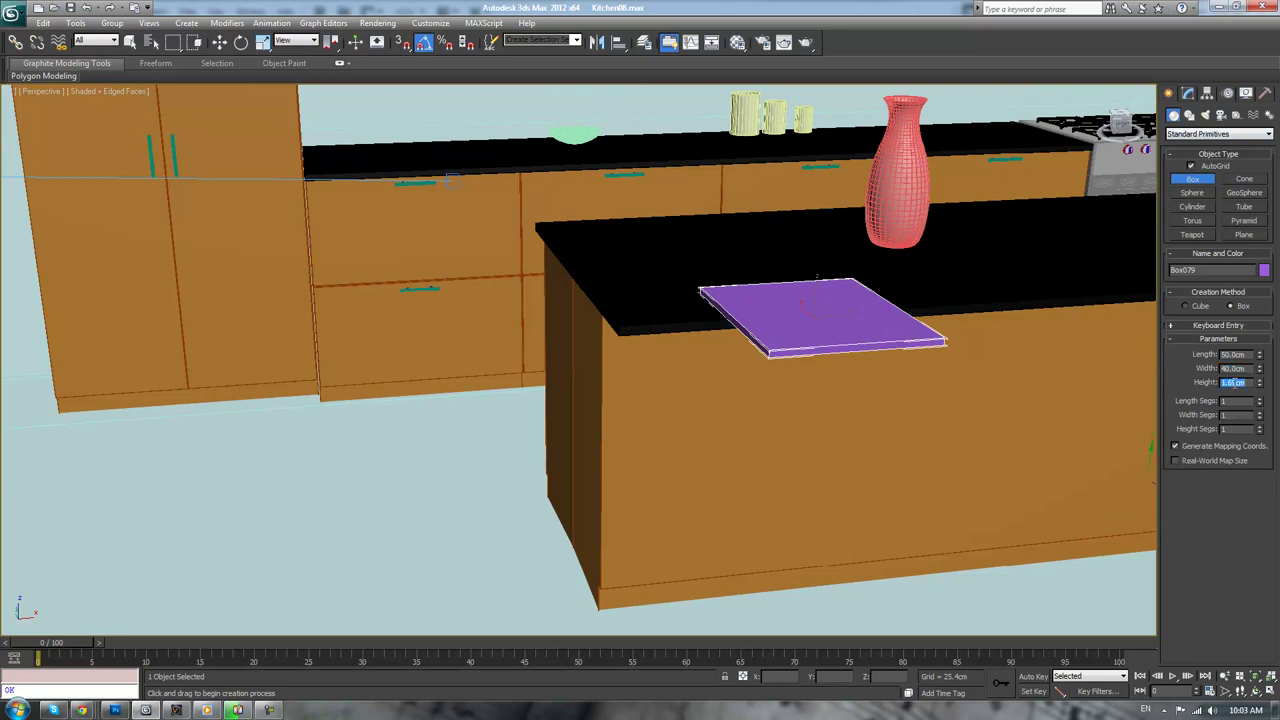
{"action": "double_click", "coordinate": [1232, 382]}
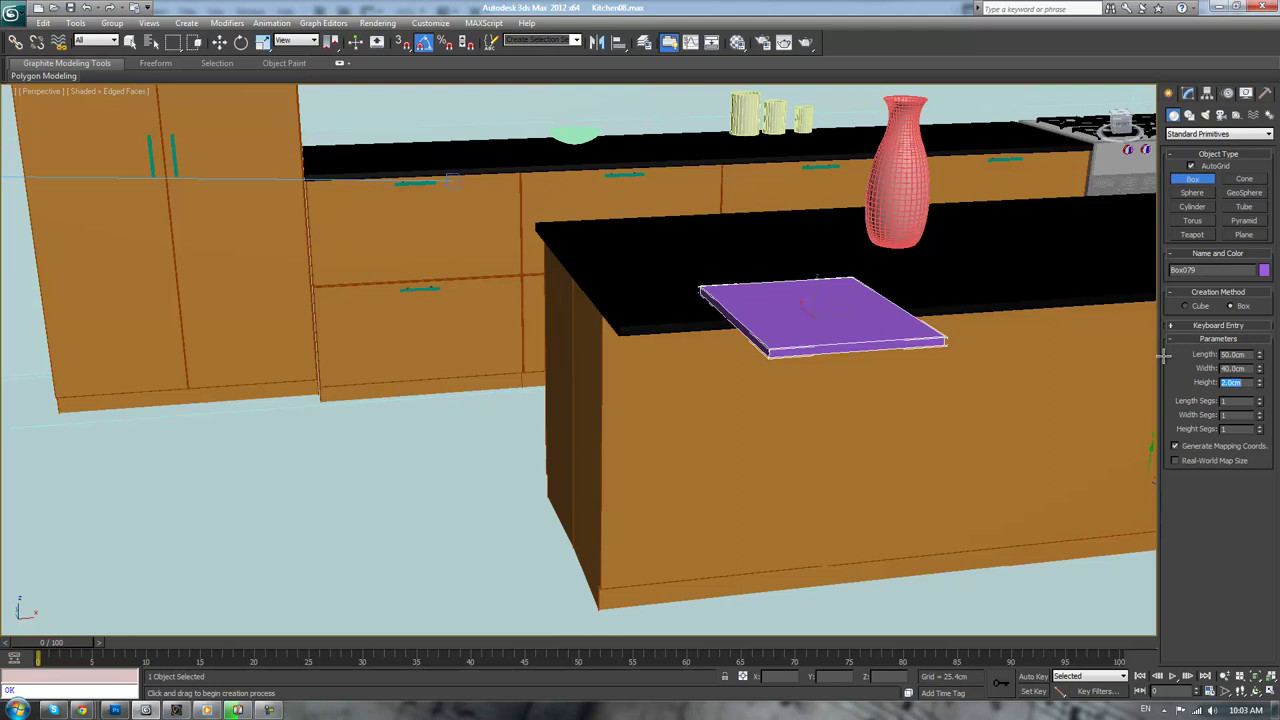
Convert the box on the countertop to an Editable Poly
{"action": "middle_click_drag", "start_coordinate": [961, 391], "coordinate": [949, 438]}
{"action": "left_click", "coordinate": [1188, 93]}
{"action": "middle_click_drag", "start_coordinate": [968, 385], "coordinate": [927, 487]}
{"action": "key", "text": "ctrl+e"}
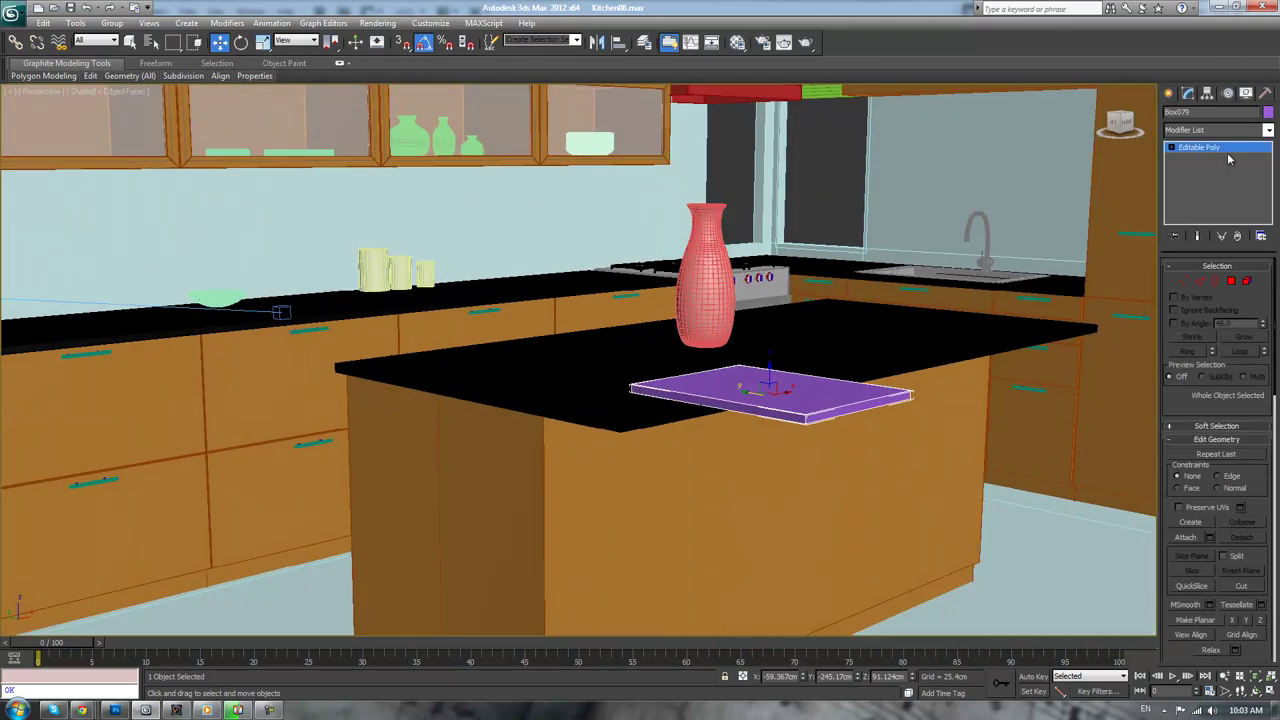
Add a TurboSmooth modifier to the slab and set its iterations to 3
{"action": "left_click", "coordinate": [1267, 131]}
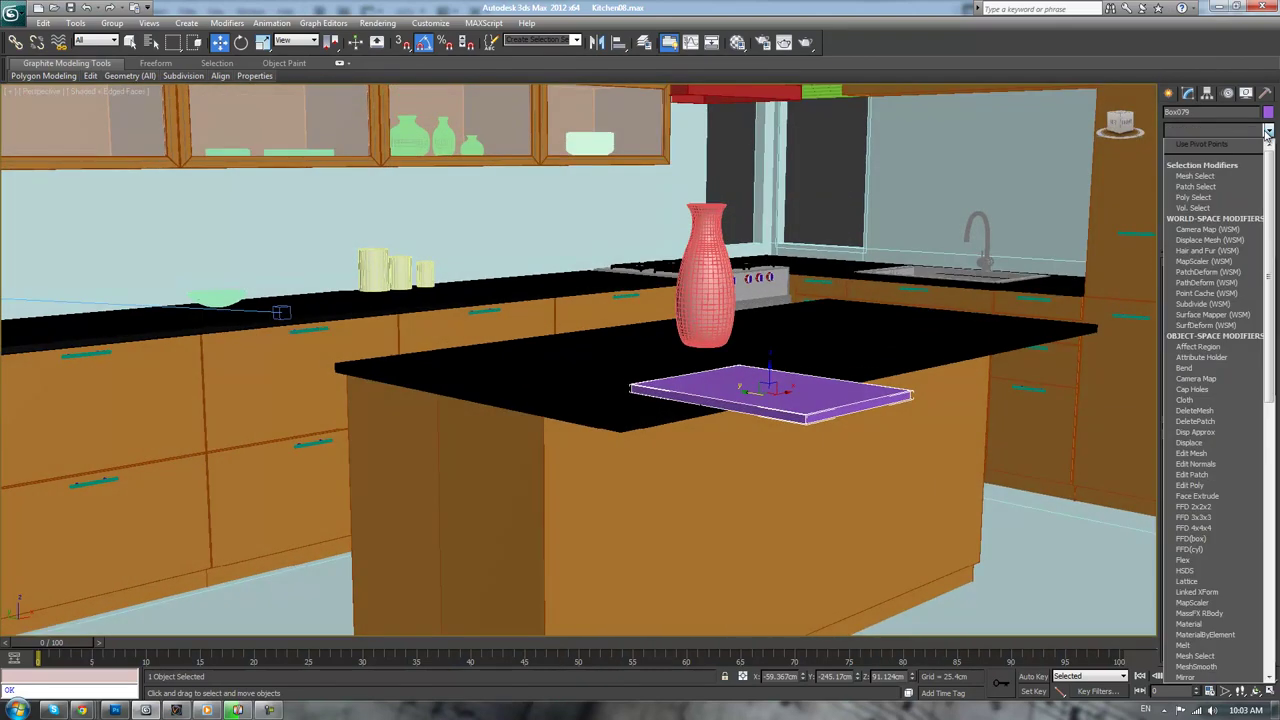
{"action": "key", "text": "t"}
{"action": "key", "text": "t"}
{"action": "key", "text": "t"}
{"action": "key", "text": "Return"}
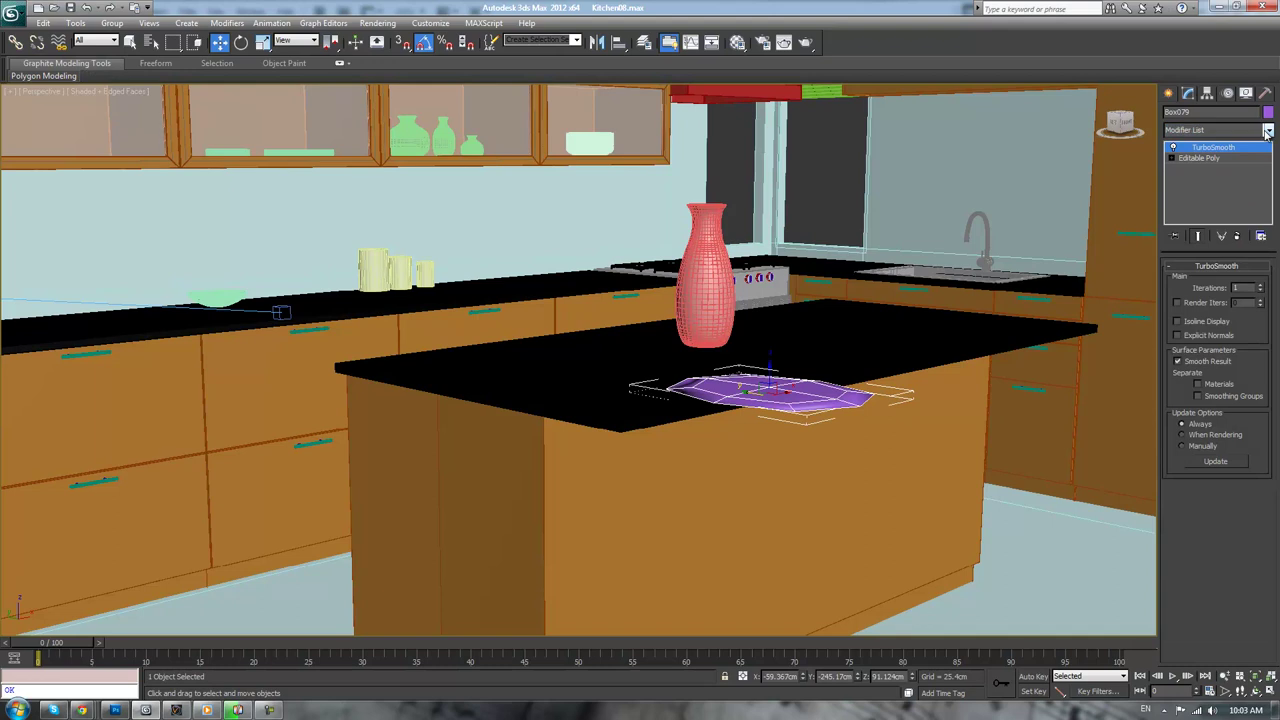
{"action": "left_click", "coordinate": [1262, 286]}
{"action": "left_click", "coordinate": [1262, 286]}
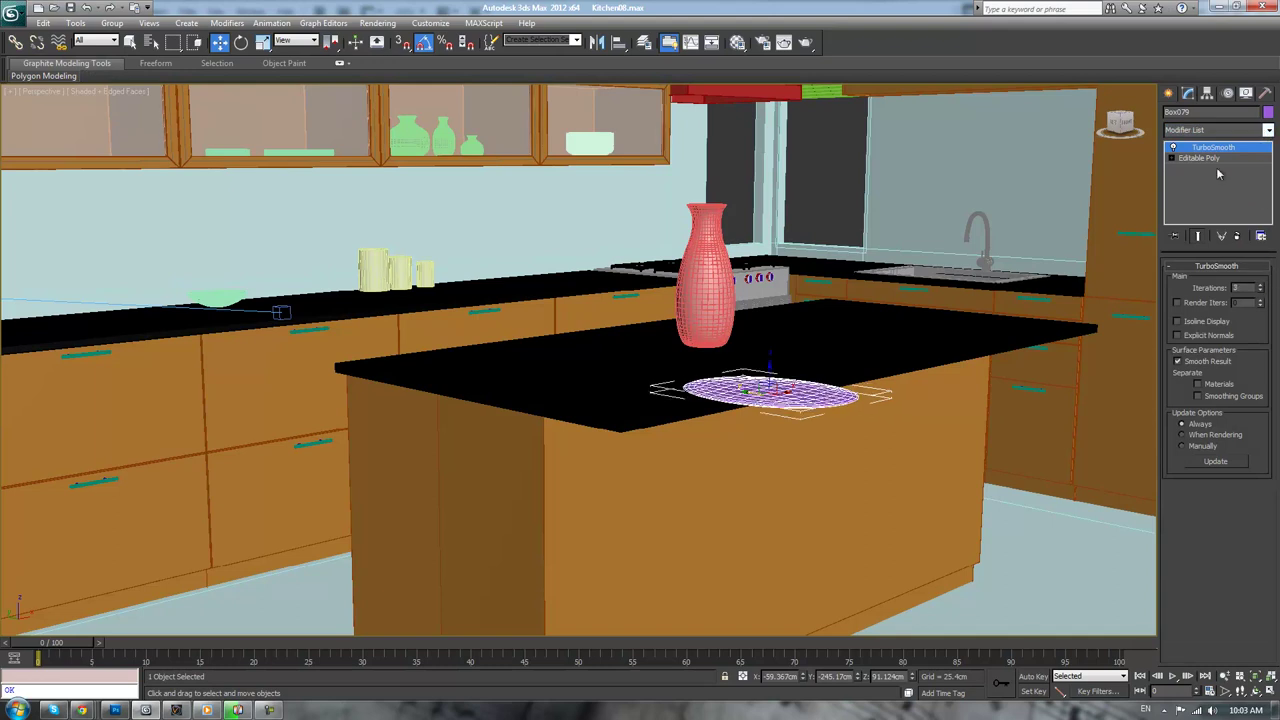
At the Editable Poly level, extrude the slab's four side polygons slightly outward by Local Normal
{"action": "left_click", "coordinate": [1205, 158]}
{"action": "left_click", "coordinate": [1231, 281]}
{"action": "left_click", "coordinate": [828, 424]}
{"action": "left_click", "coordinate": [795, 428], "text": "ctrl"}
{"action": "middle_click_drag", "start_coordinate": [795, 428], "coordinate": [959, 452], "text": "alt"}
{"action": "scroll", "coordinate": [737, 447], "scroll_direction": "down", "scroll_amount": 5}
{"action": "left_click", "coordinate": [635, 444]}
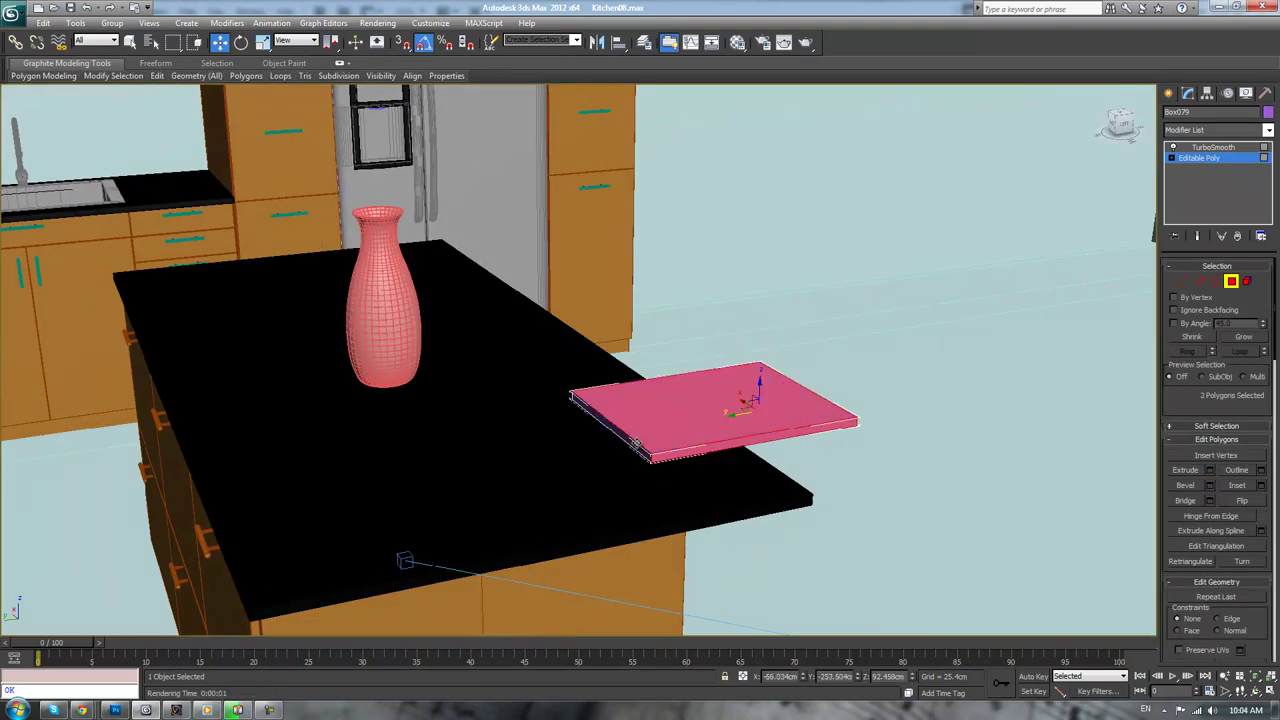
{"action": "middle_click_drag", "start_coordinate": [894, 400], "coordinate": [706, 403], "text": "alt"}
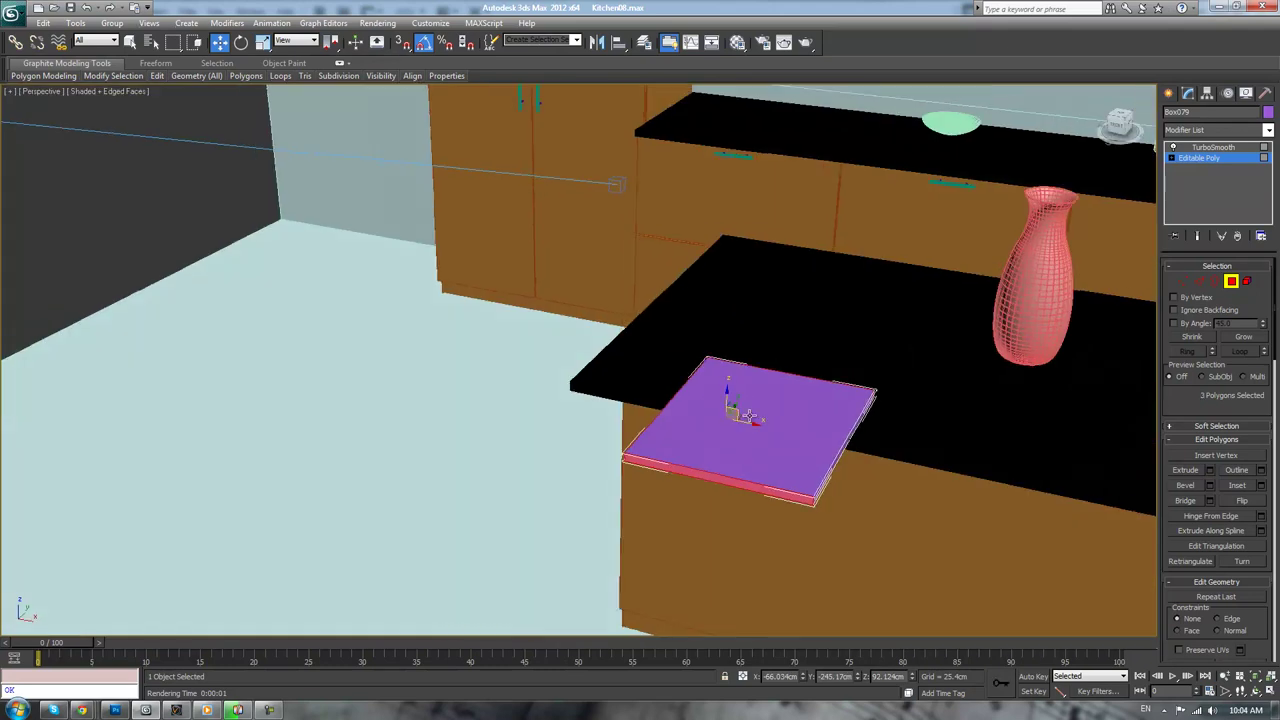
{"action": "middle_click_drag", "start_coordinate": [853, 478], "coordinate": [1062, 472], "text": "alt"}
{"action": "left_click", "coordinate": [811, 446], "text": "ctrl"}
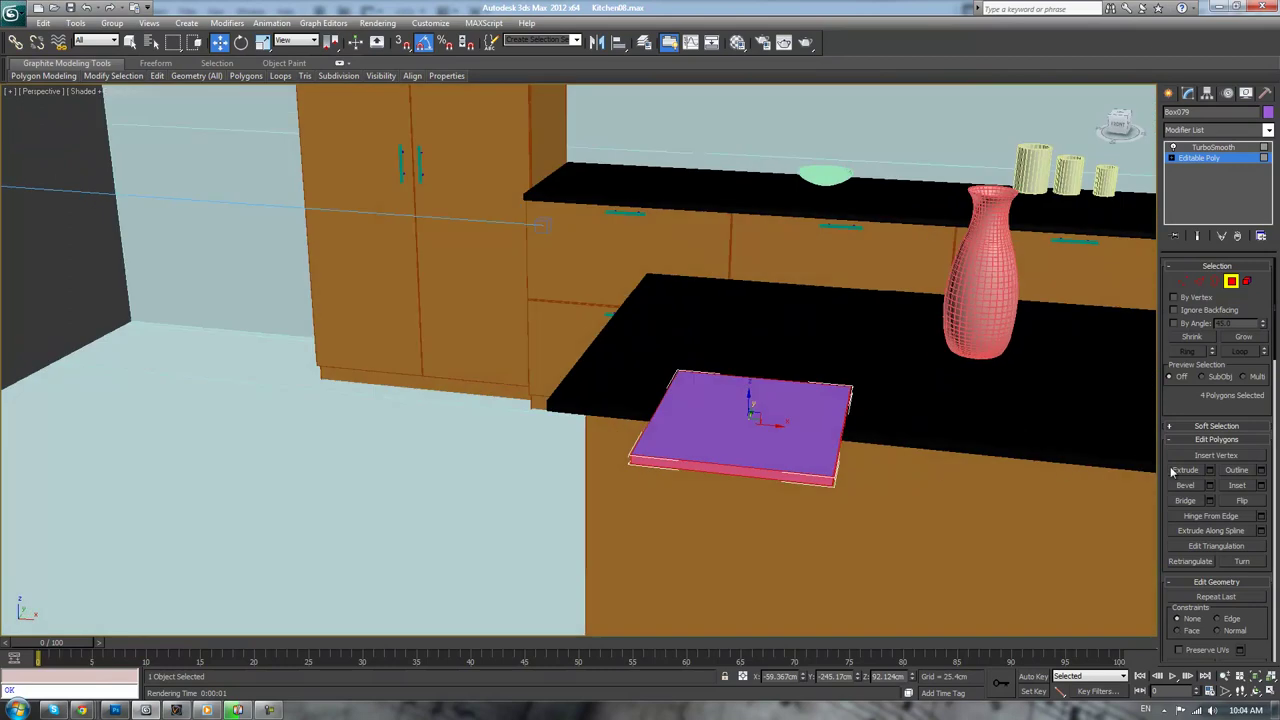
{"action": "left_click", "coordinate": [1211, 474]}
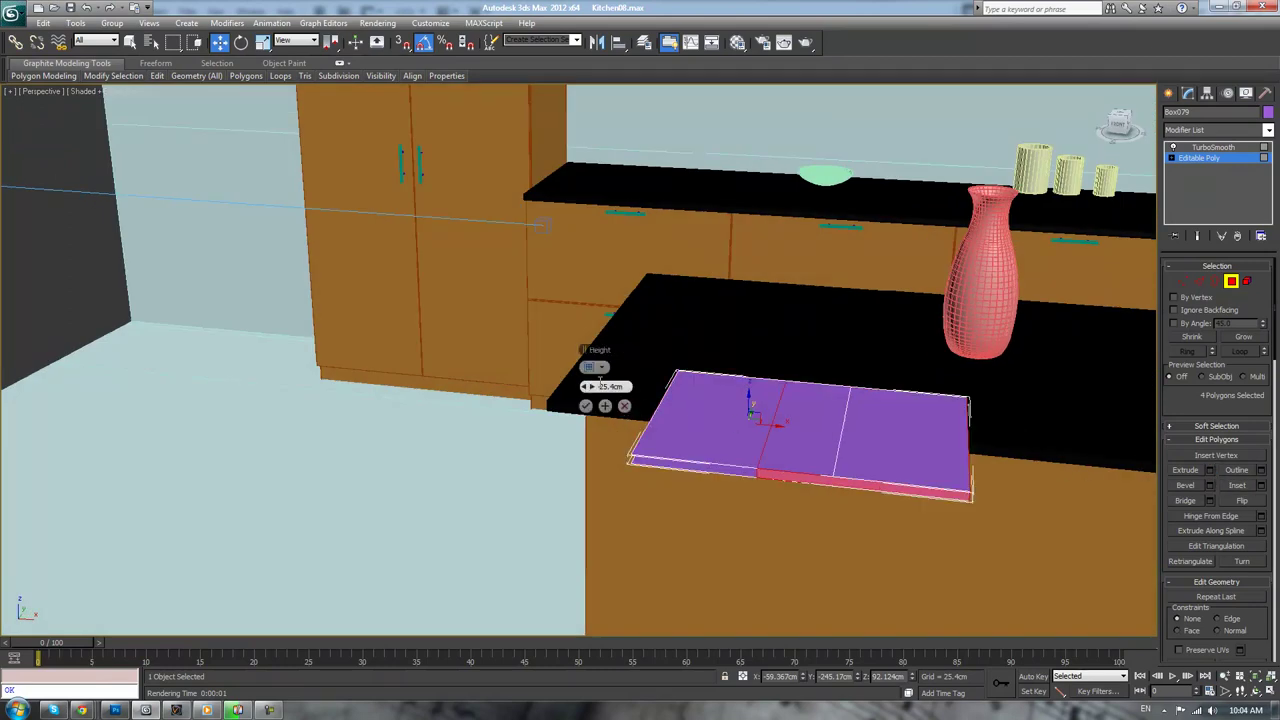
{"action": "left_click", "coordinate": [590, 370]}
{"action": "left_click_drag", "start_coordinate": [588, 387], "coordinate": [534, 391]}
{"action": "left_click", "coordinate": [586, 406]}
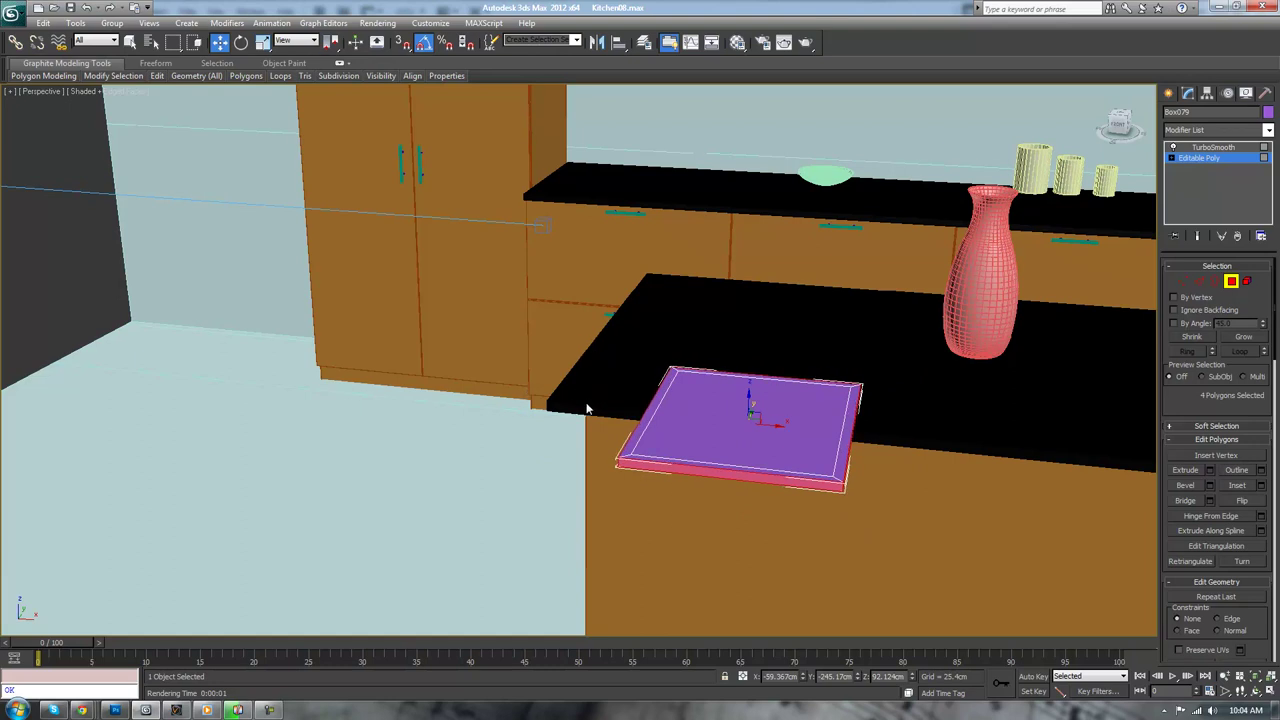
Isolate the slab and move the four outer vertices at one end about 7 cm outward and 9 cm upward
{"action": "middle_click_drag", "start_coordinate": [816, 474], "coordinate": [929, 472], "text": "alt"}
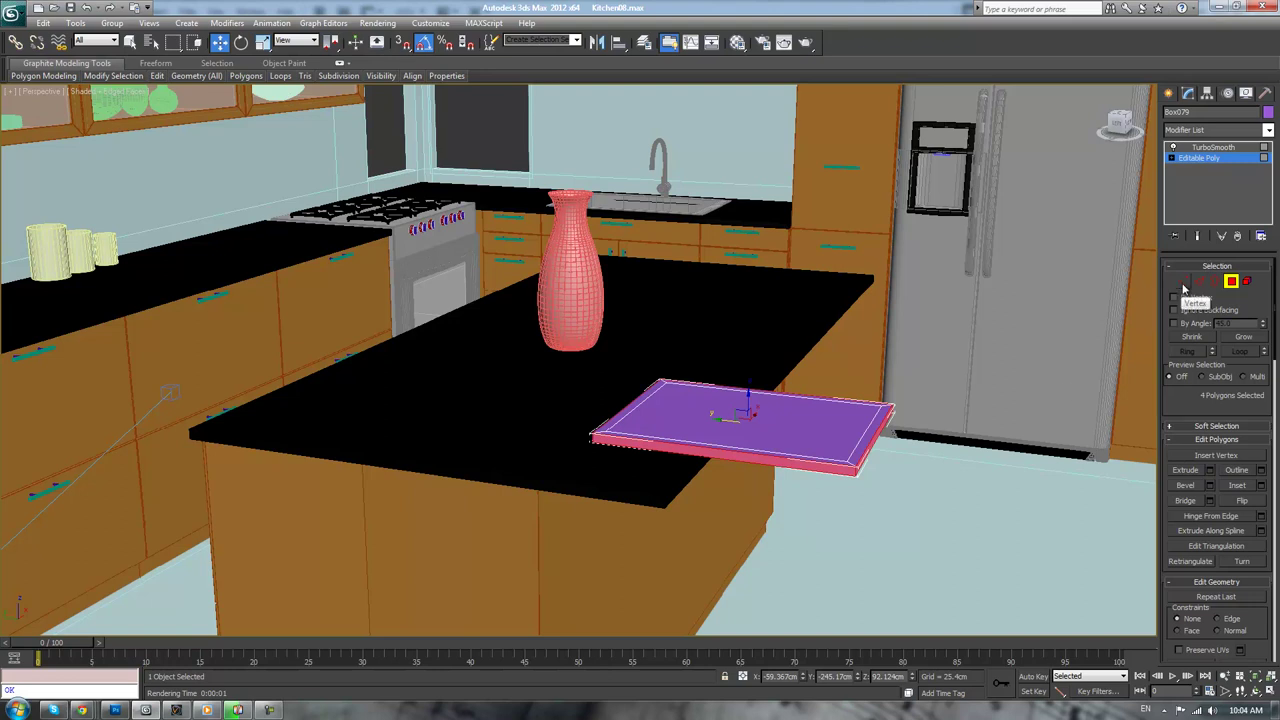
{"action": "left_click", "coordinate": [1185, 283]}
{"action": "middle_click_drag", "start_coordinate": [911, 408], "coordinate": [933, 387], "text": "alt"}
{"action": "left_click_drag", "start_coordinate": [927, 390], "coordinate": [874, 482]}
{"action": "left_click_drag", "start_coordinate": [875, 436], "coordinate": [877, 450], "text": "ctrl"}
{"action": "right_click", "coordinate": [905, 454]}
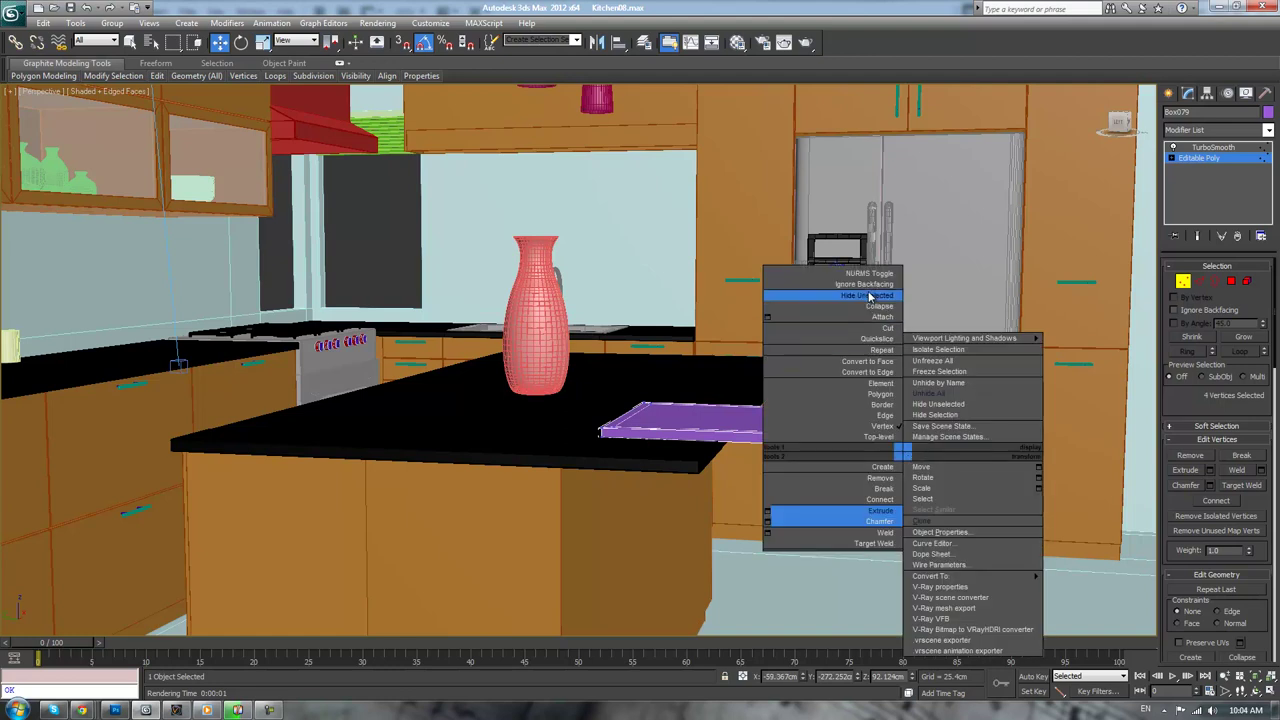
{"action": "left_click", "coordinate": [931, 350]}
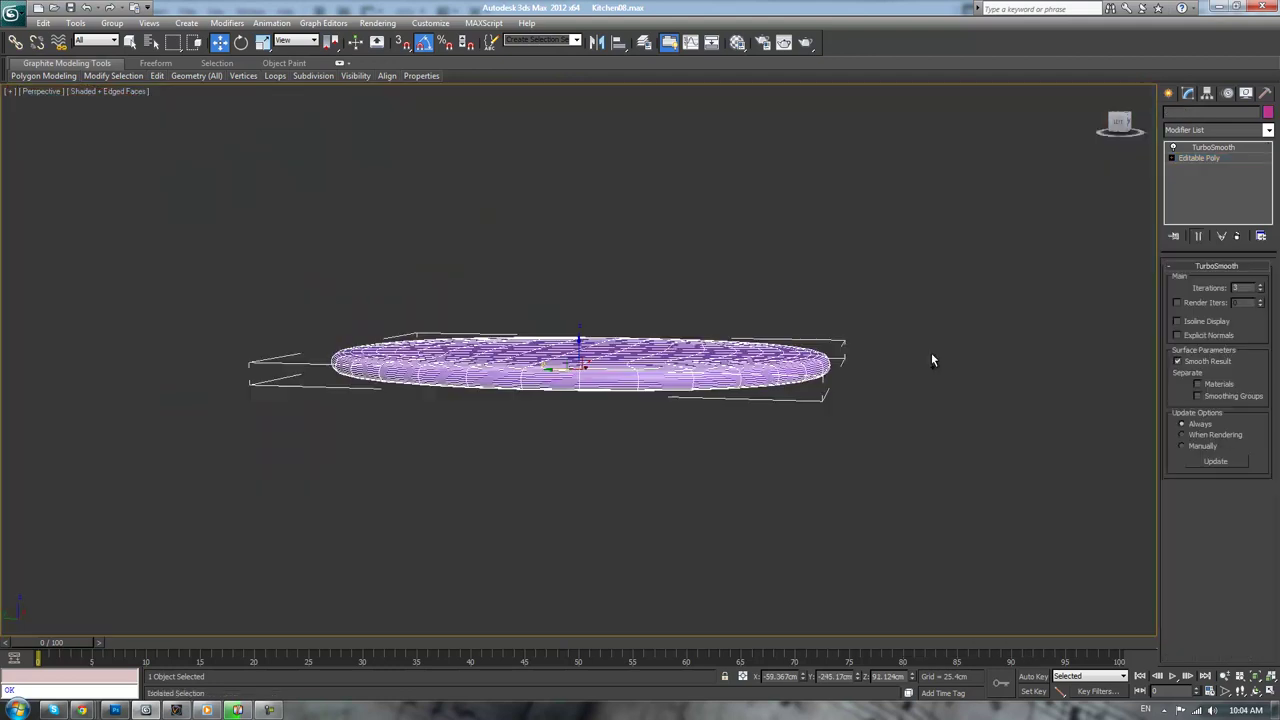
{"action": "left_click", "coordinate": [1200, 158]}
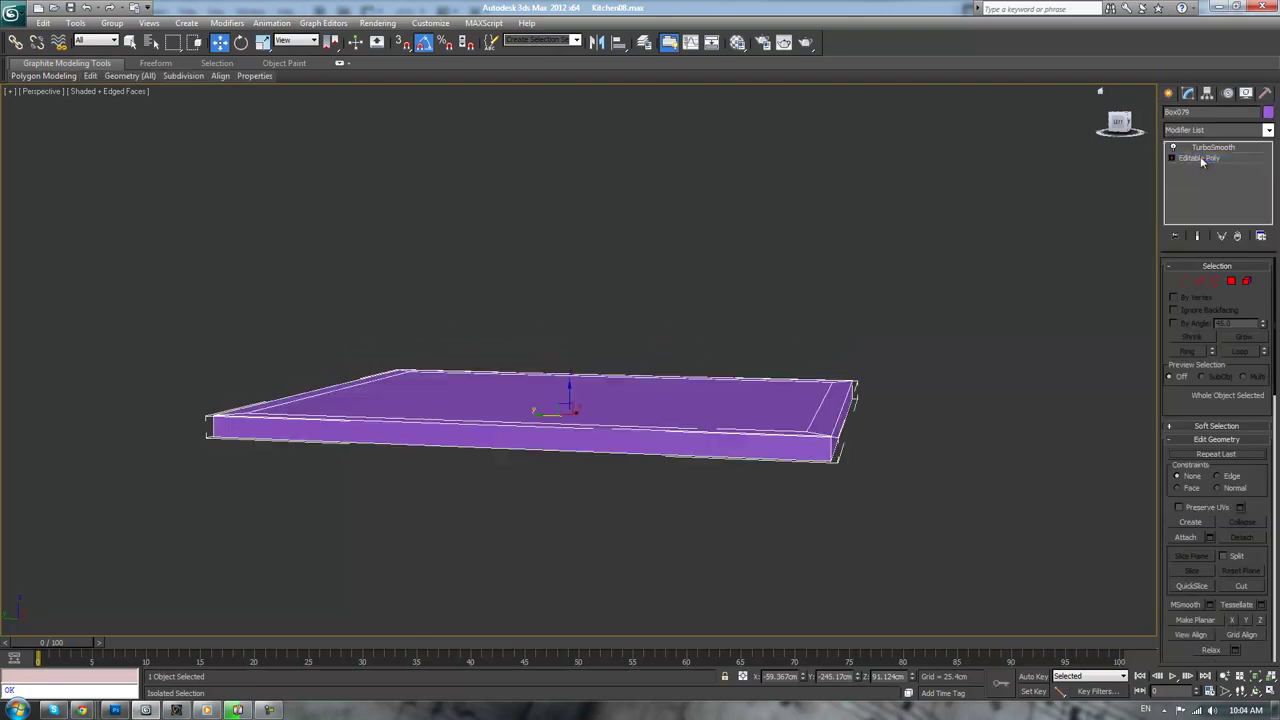
{"action": "left_click", "coordinate": [1182, 281]}
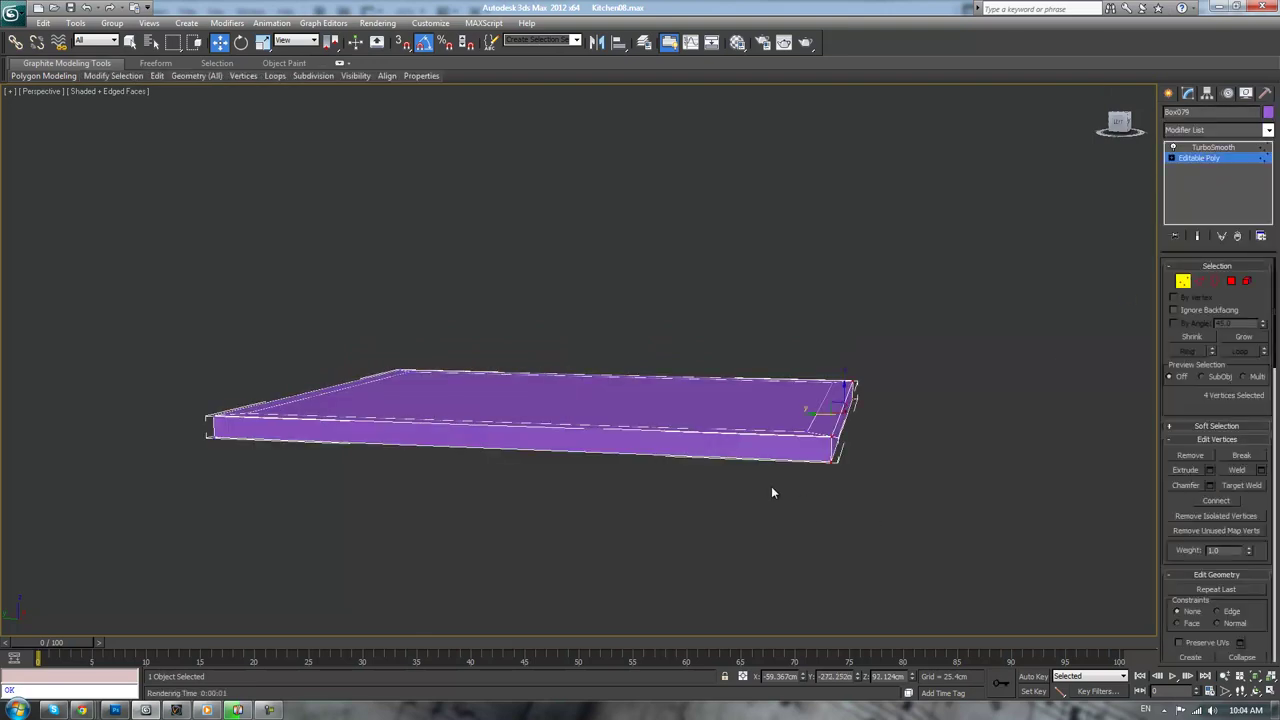
{"action": "middle_click_drag", "start_coordinate": [777, 463], "coordinate": [895, 437], "text": "alt"}
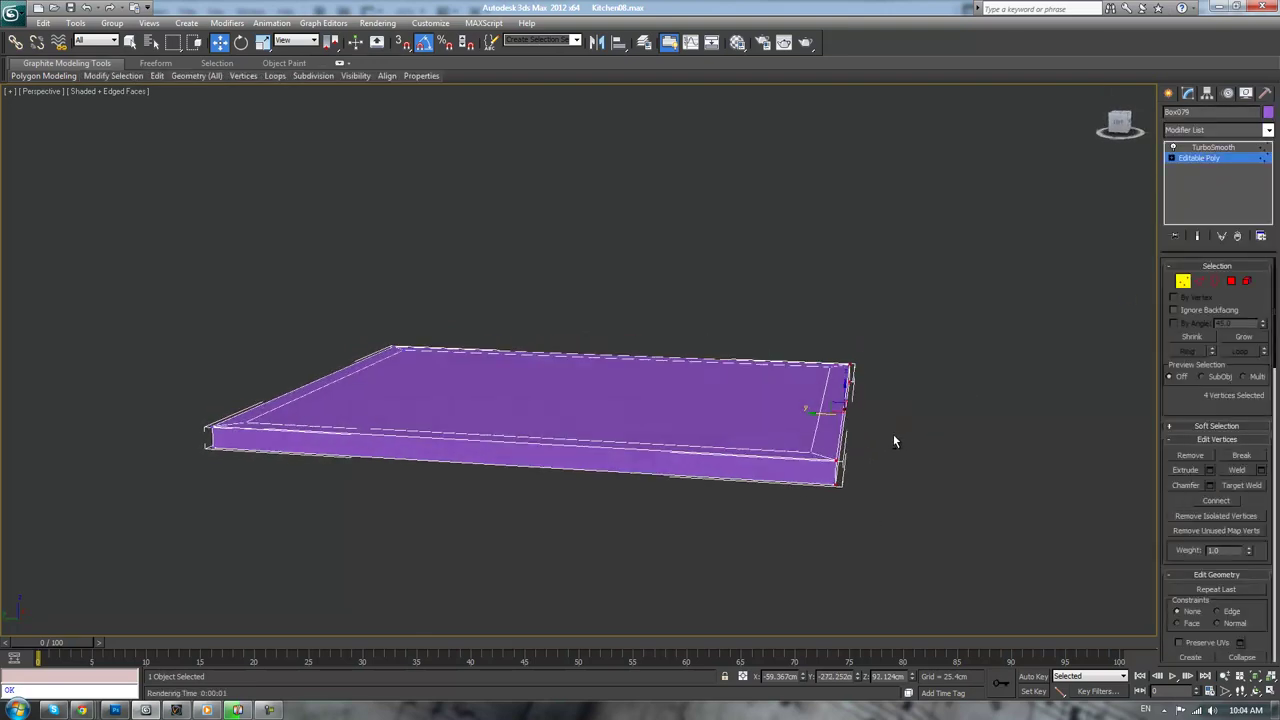
{"action": "left_click_drag", "start_coordinate": [836, 408], "coordinate": [914, 306]}
Preview the TurboSmooth result, and shift the two top corner vertices of the raised end about 2.4 cm inward
{"action": "middle_click_drag", "start_coordinate": [626, 317], "coordinate": [560, 366]}
{"action": "middle_click_drag", "start_coordinate": [502, 484], "coordinate": [1075, 283], "text": "alt"}
{"action": "left_click", "coordinate": [1200, 147]}
{"action": "middle_click_drag", "start_coordinate": [1114, 228], "coordinate": [912, 366], "text": "alt"}
{"action": "left_click", "coordinate": [1222, 158]}
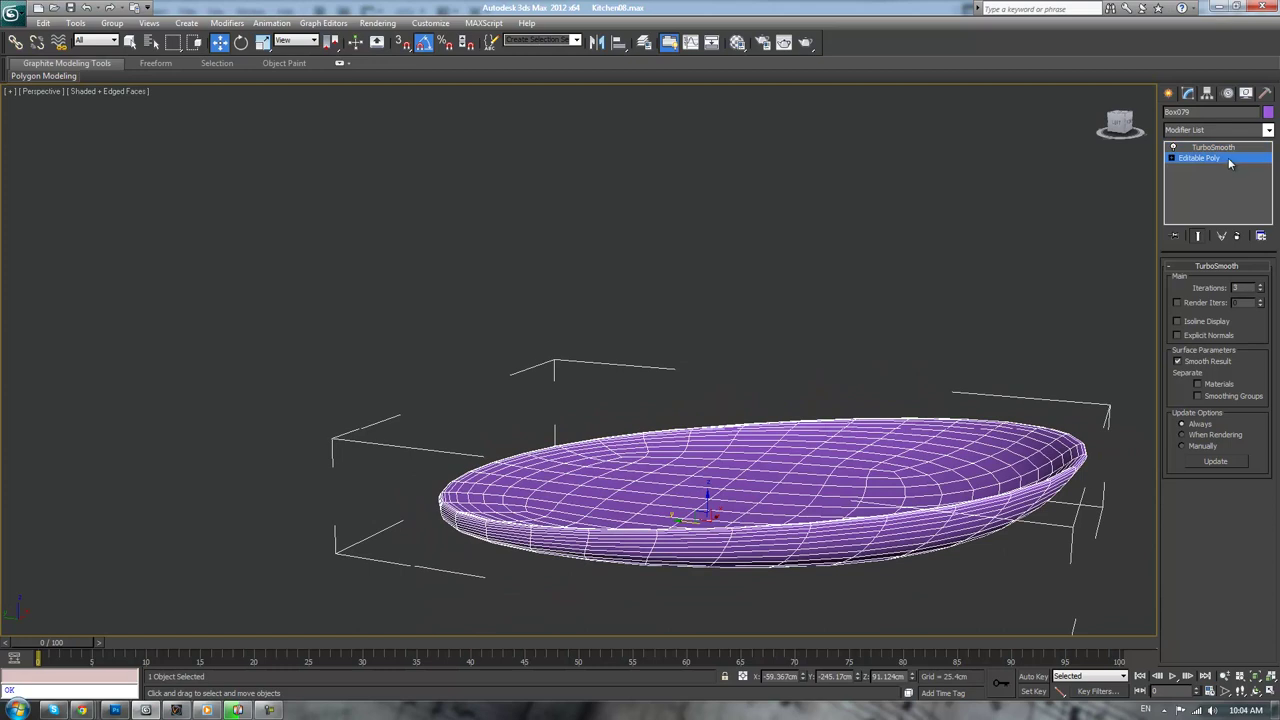
{"action": "middle_click_drag", "start_coordinate": [1053, 392], "coordinate": [1003, 355], "text": "alt"}
{"action": "left_click", "coordinate": [1183, 281]}
{"action": "left_click", "coordinate": [974, 334]}
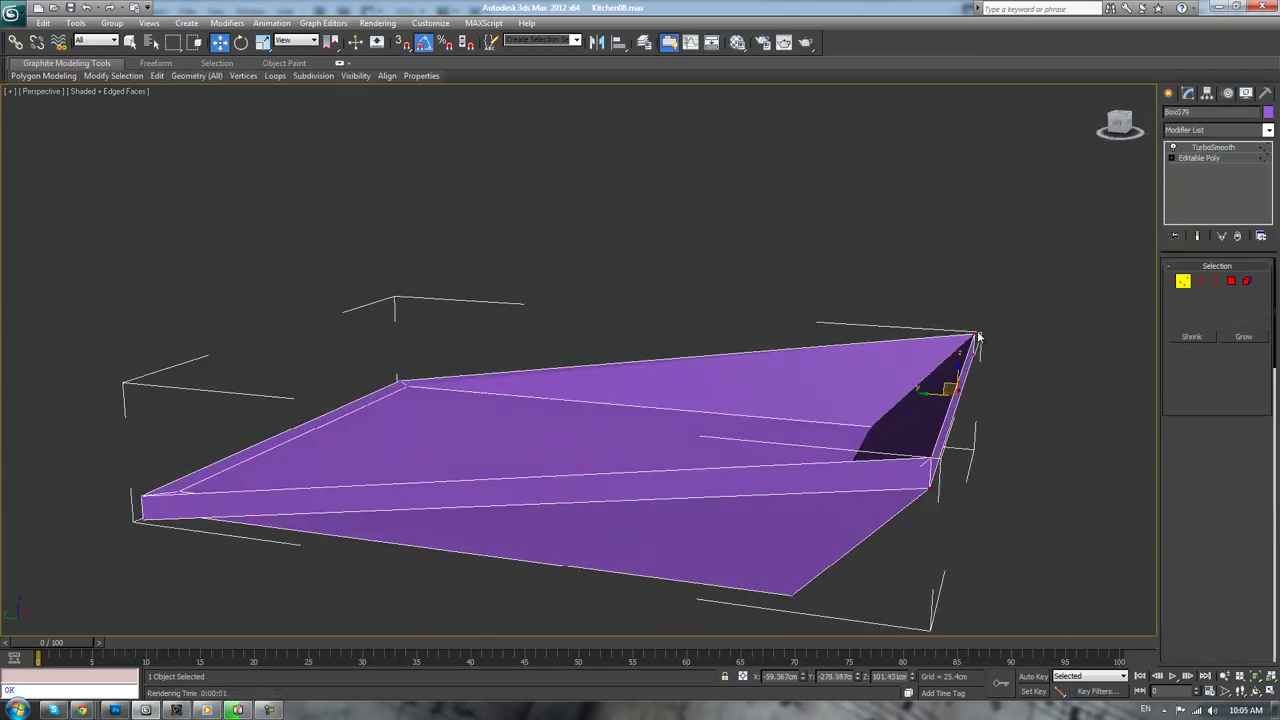
{"action": "left_click", "coordinate": [930, 458], "text": "ctrl"}
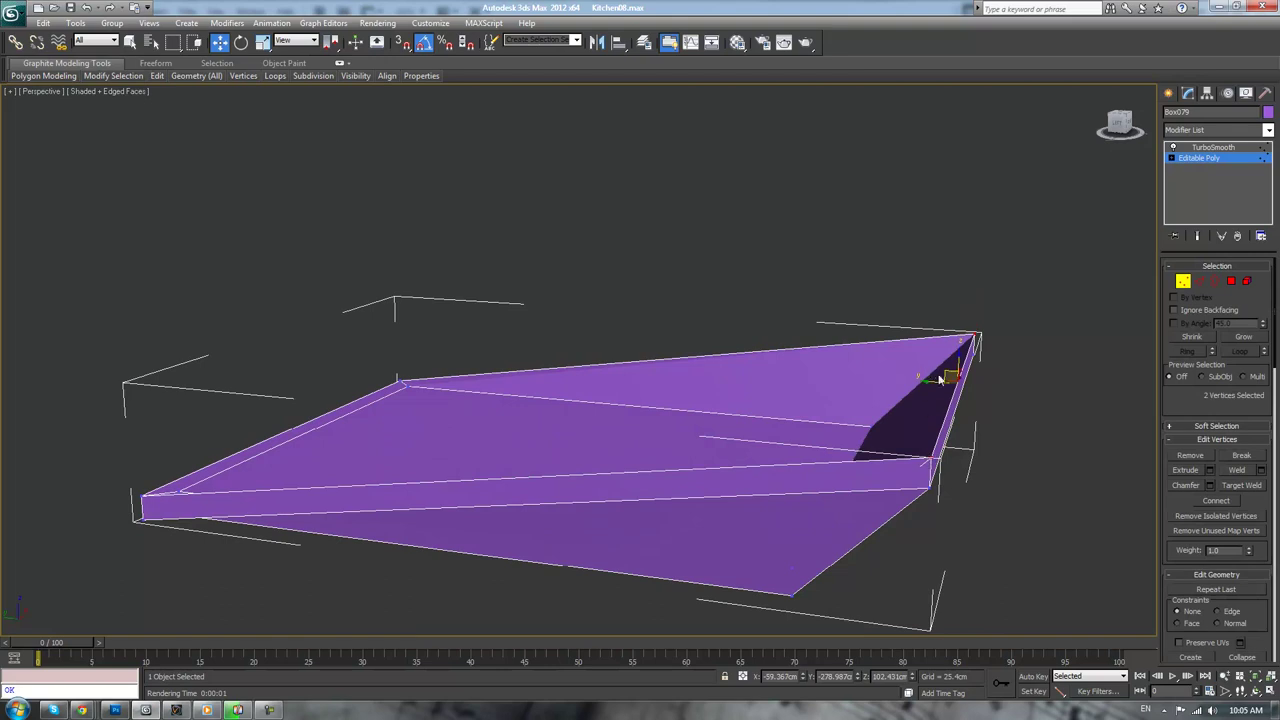
{"action": "left_click_drag", "start_coordinate": [928, 384], "coordinate": [903, 371]}
Widen the raised end of the slab by scaling its eight vertices to about 130% along X
{"action": "middle_click_drag", "start_coordinate": [903, 370], "coordinate": [1035, 315], "text": "alt"}
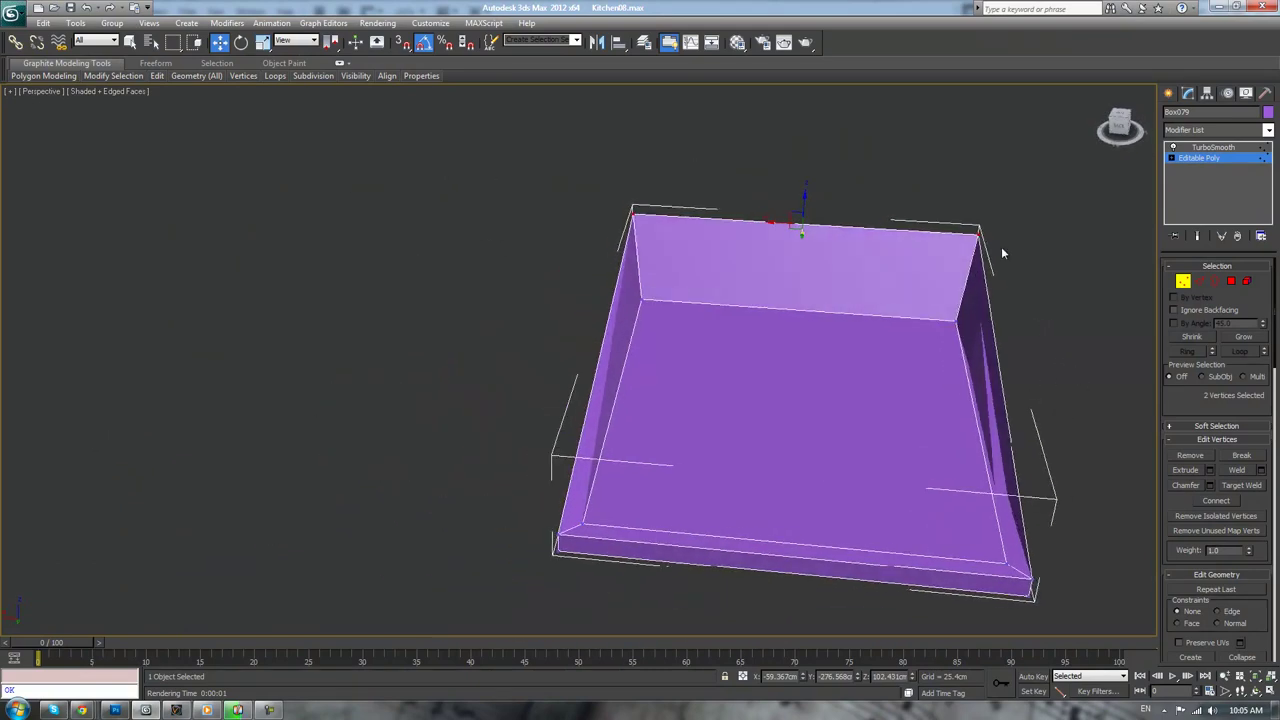
{"action": "left_click_drag", "start_coordinate": [1066, 394], "coordinate": [1064, 392]}
{"action": "left_click_drag", "start_coordinate": [738, 333], "coordinate": [738, 333], "text": "ctrl"}
{"action": "key", "text": "r"}
{"action": "left_click_drag", "start_coordinate": [837, 274], "coordinate": [852, 279]}
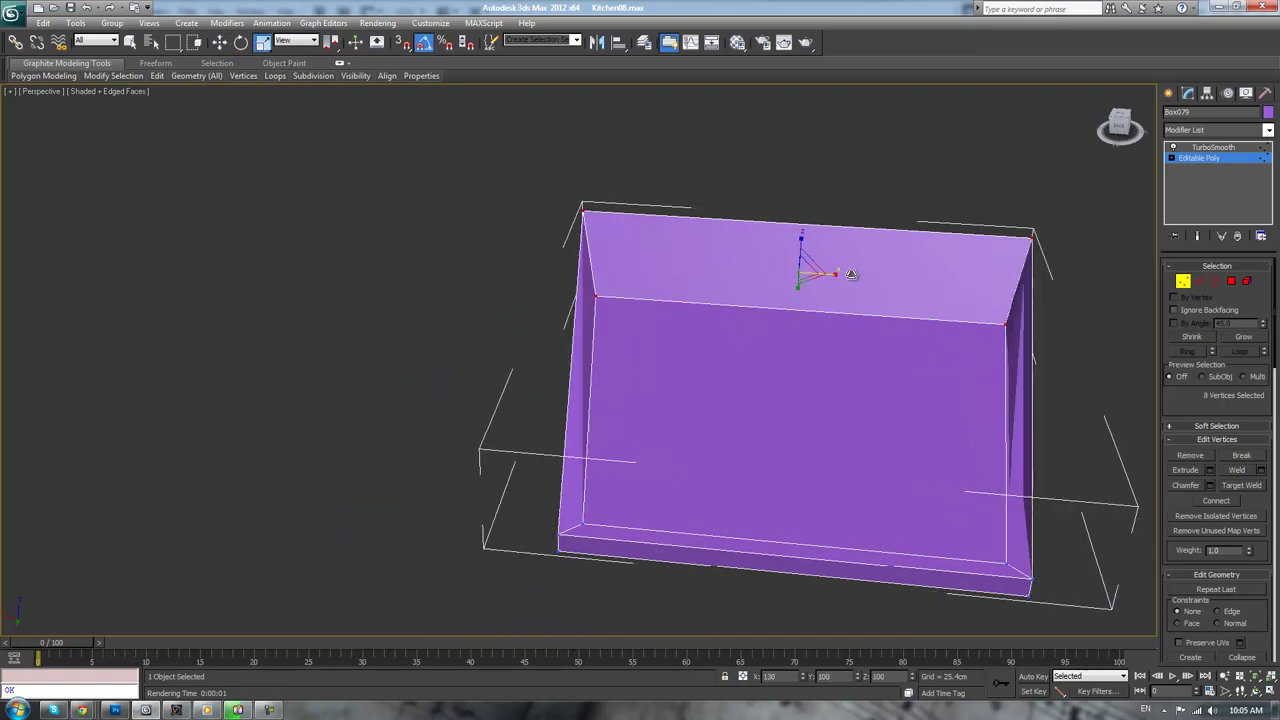
Narrow the top rim of the raised end by scaling its two top corner vertices to about 94% along X
{"action": "middle_click_drag", "start_coordinate": [1012, 374], "coordinate": [948, 363], "text": "alt"}
{"action": "left_click", "coordinate": [977, 471]}
{"action": "middle_click_drag", "start_coordinate": [977, 471], "coordinate": [974, 363], "text": "alt"}
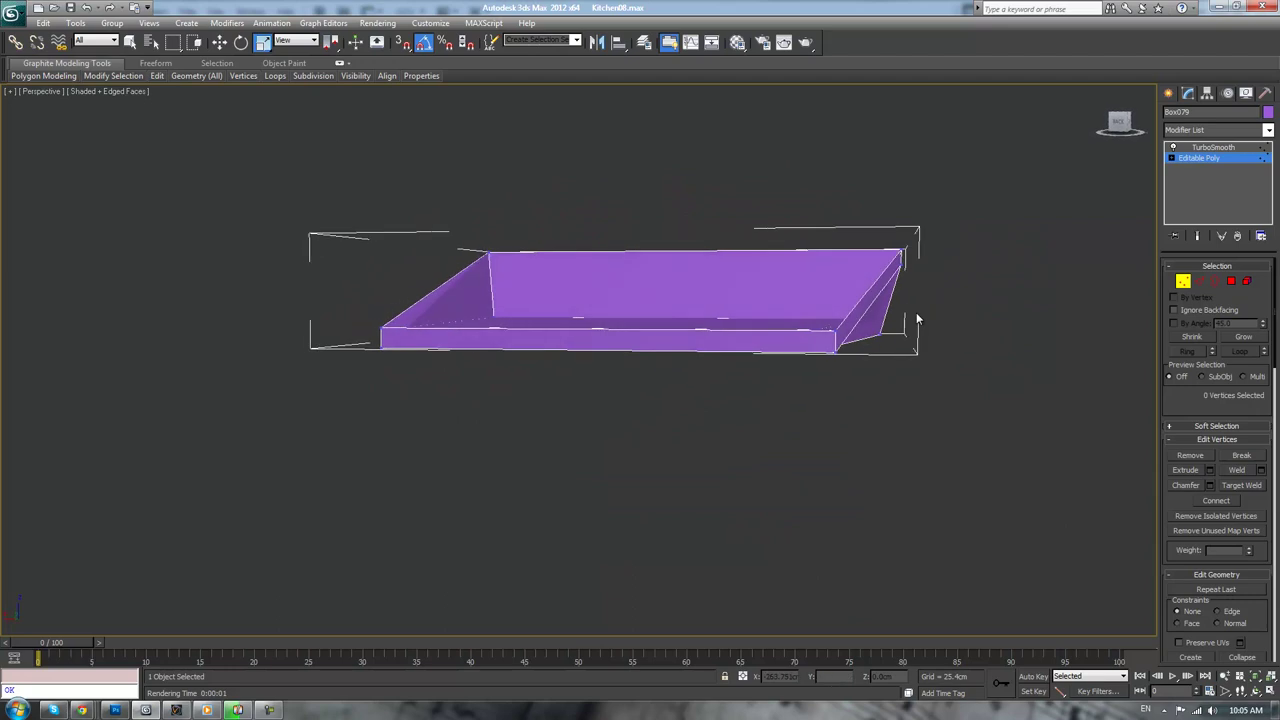
{"action": "left_click", "coordinate": [902, 250]}
{"action": "left_click", "coordinate": [488, 250], "text": "ctrl"}
{"action": "left_click_drag", "start_coordinate": [725, 250], "coordinate": [722, 249]}
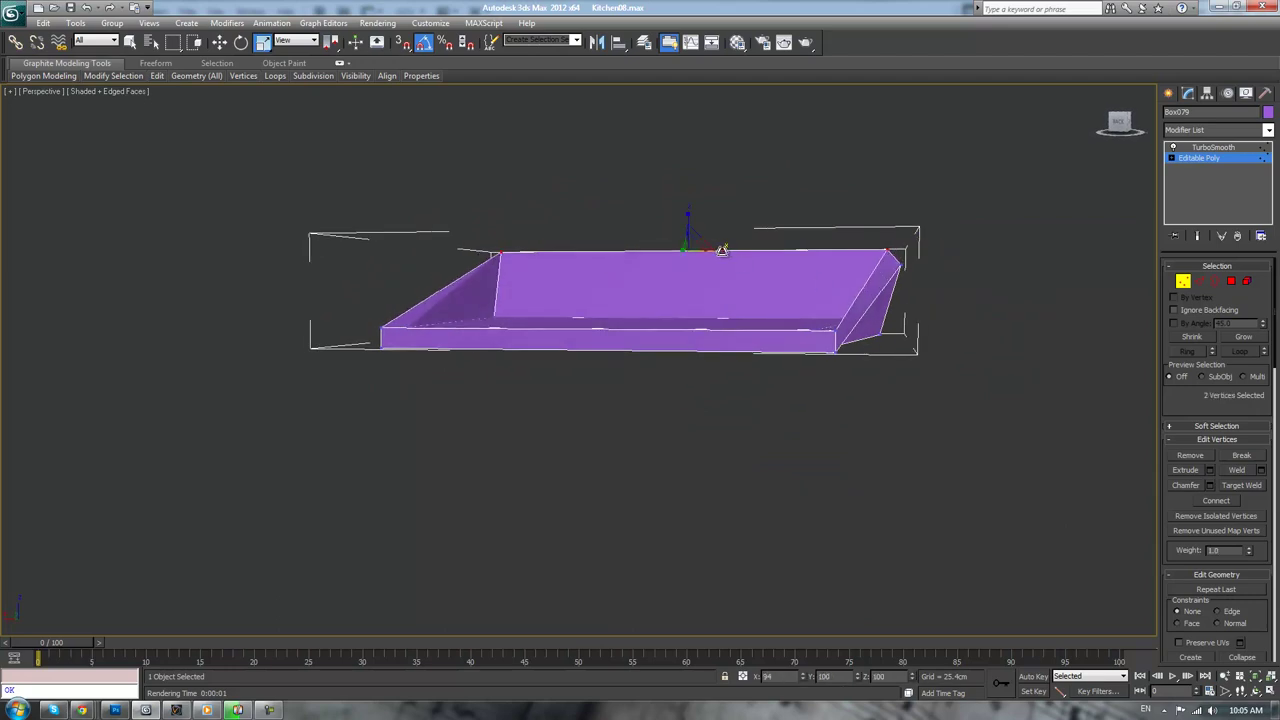
Chamfer the inner crease edge where the seat floor meets the raised end, and preview the TurboSmooth result
{"action": "middle_click_drag", "start_coordinate": [860, 251], "coordinate": [812, 293], "text": "alt"}
{"action": "left_click", "coordinate": [1199, 281]}
{"action": "left_click", "coordinate": [662, 334]}
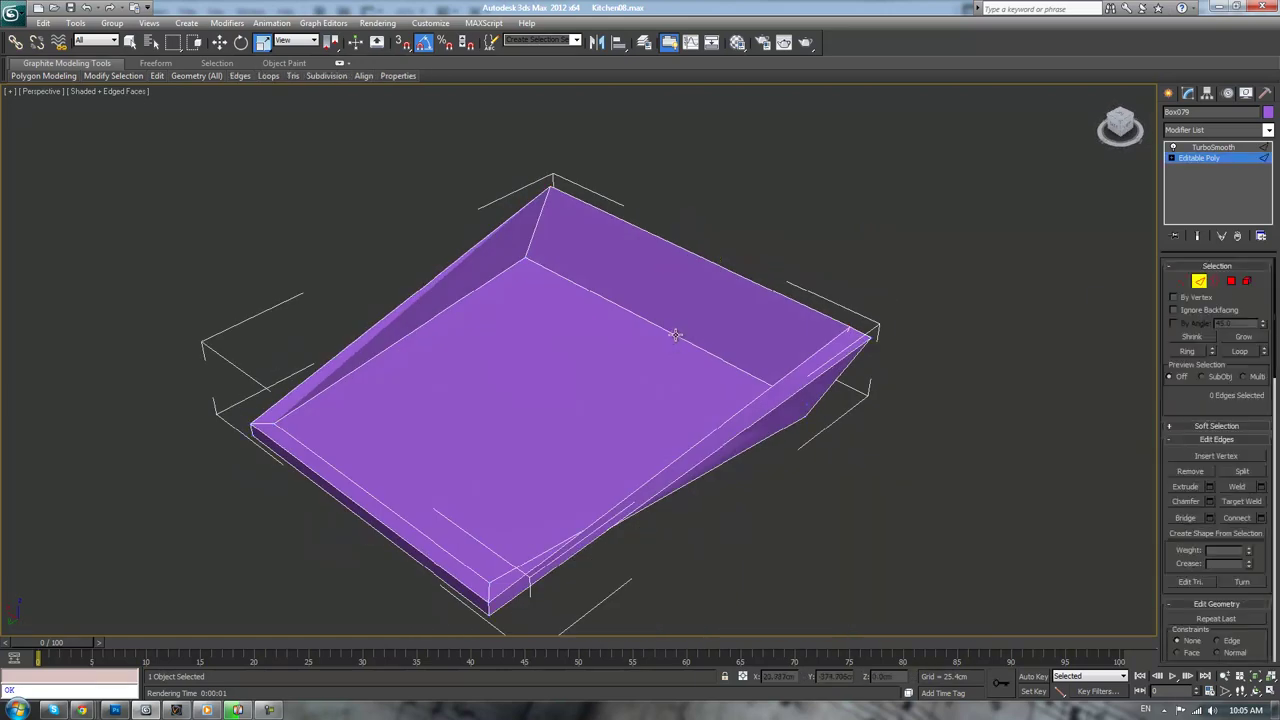
{"action": "left_click", "coordinate": [1186, 501]}
{"action": "left_click_drag", "start_coordinate": [766, 380], "coordinate": [764, 369]}
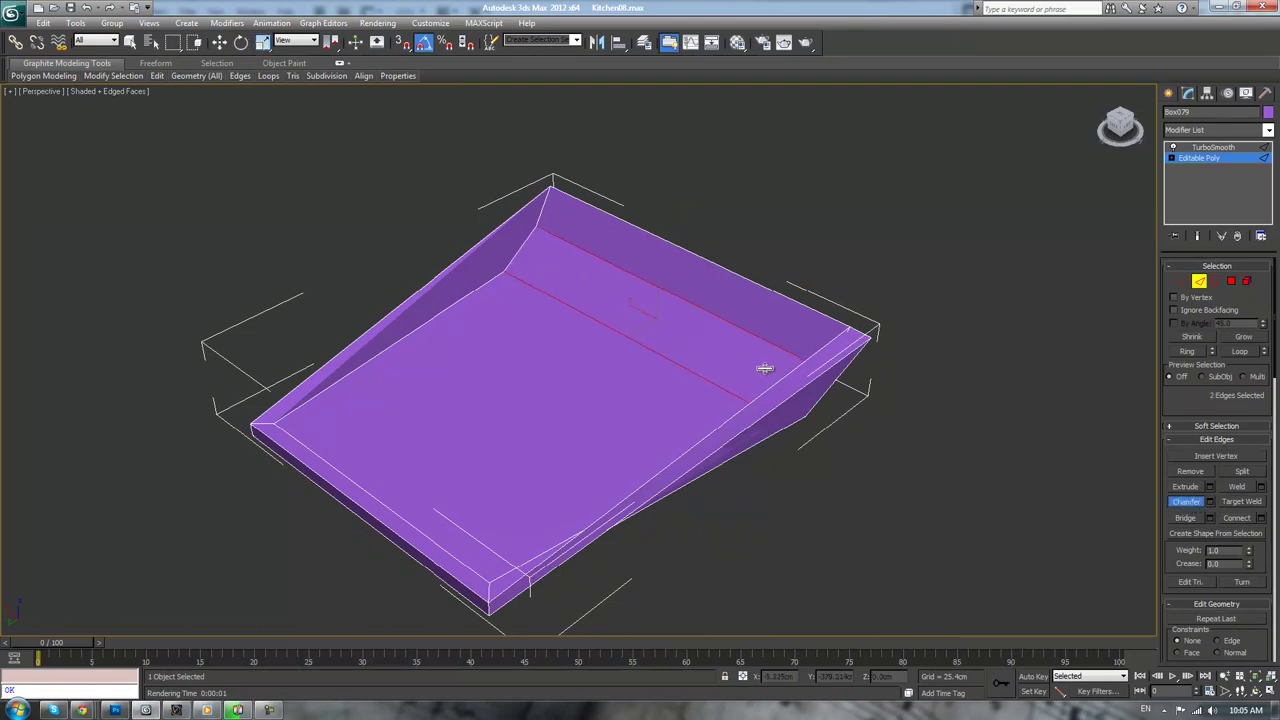
{"action": "left_click", "coordinate": [1213, 147]}
{"action": "middle_click_drag", "start_coordinate": [870, 430], "coordinate": [782, 371], "text": "alt"}
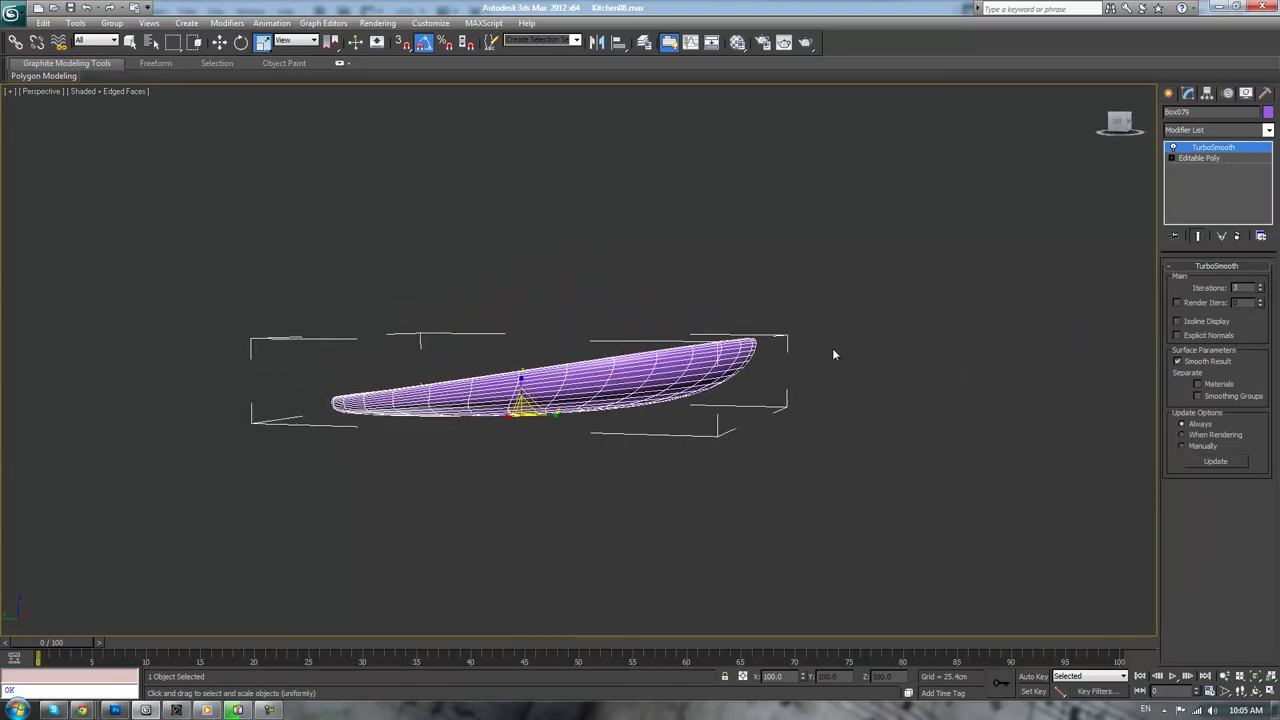
Chamfer the matching crease edge on the underside of the raised end, and preview the smoothed seat
{"action": "left_click", "coordinate": [1201, 158]}
{"action": "middle_click_drag", "start_coordinate": [858, 421], "coordinate": [859, 447], "text": "alt"}
{"action": "left_click", "coordinate": [1199, 281]}
{"action": "left_click", "coordinate": [722, 407]}
{"action": "left_click", "coordinate": [707, 410]}
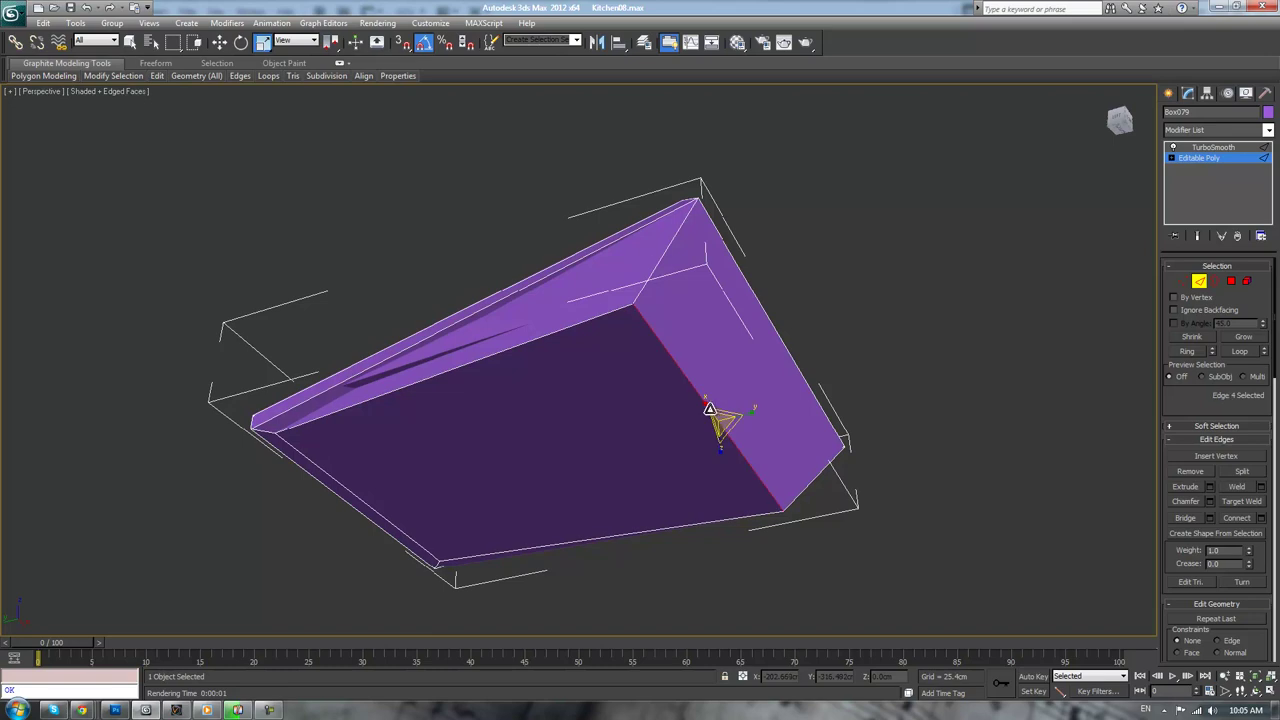
{"action": "left_click", "coordinate": [1185, 501]}
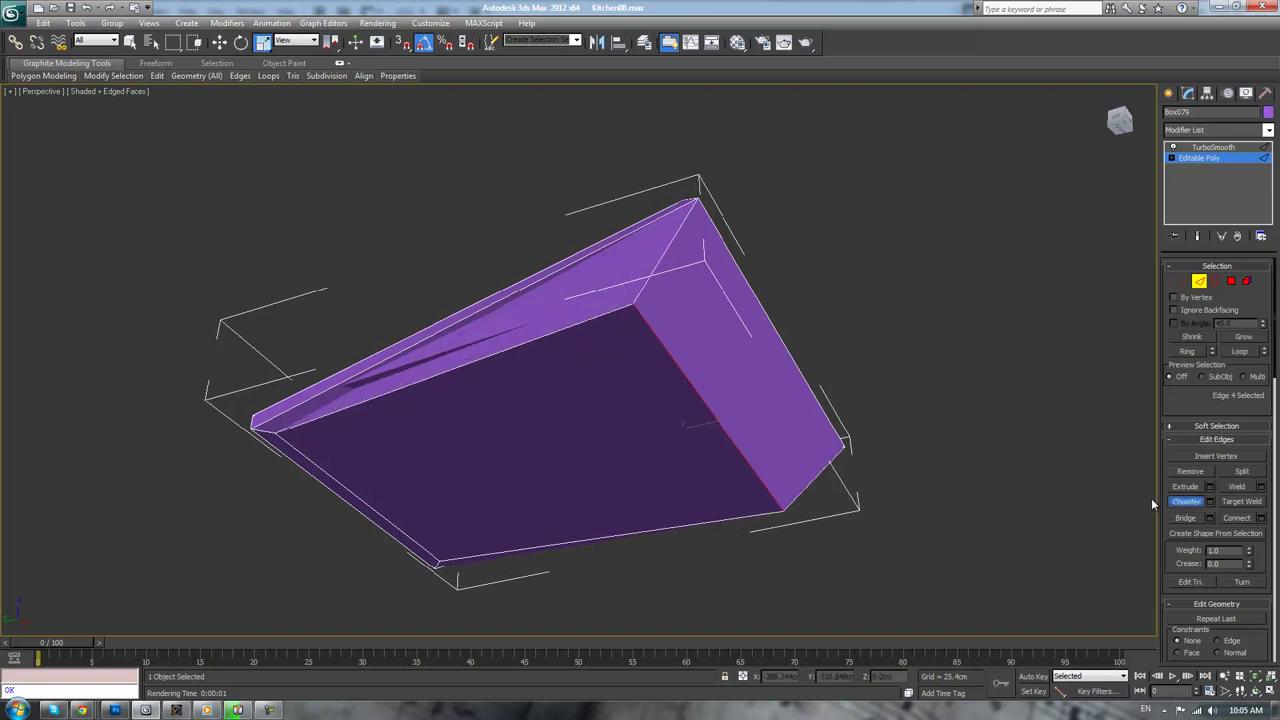
{"action": "left_click_drag", "start_coordinate": [697, 396], "coordinate": [700, 381]}
{"action": "middle_click_drag", "start_coordinate": [700, 381], "coordinate": [765, 443], "text": "alt"}
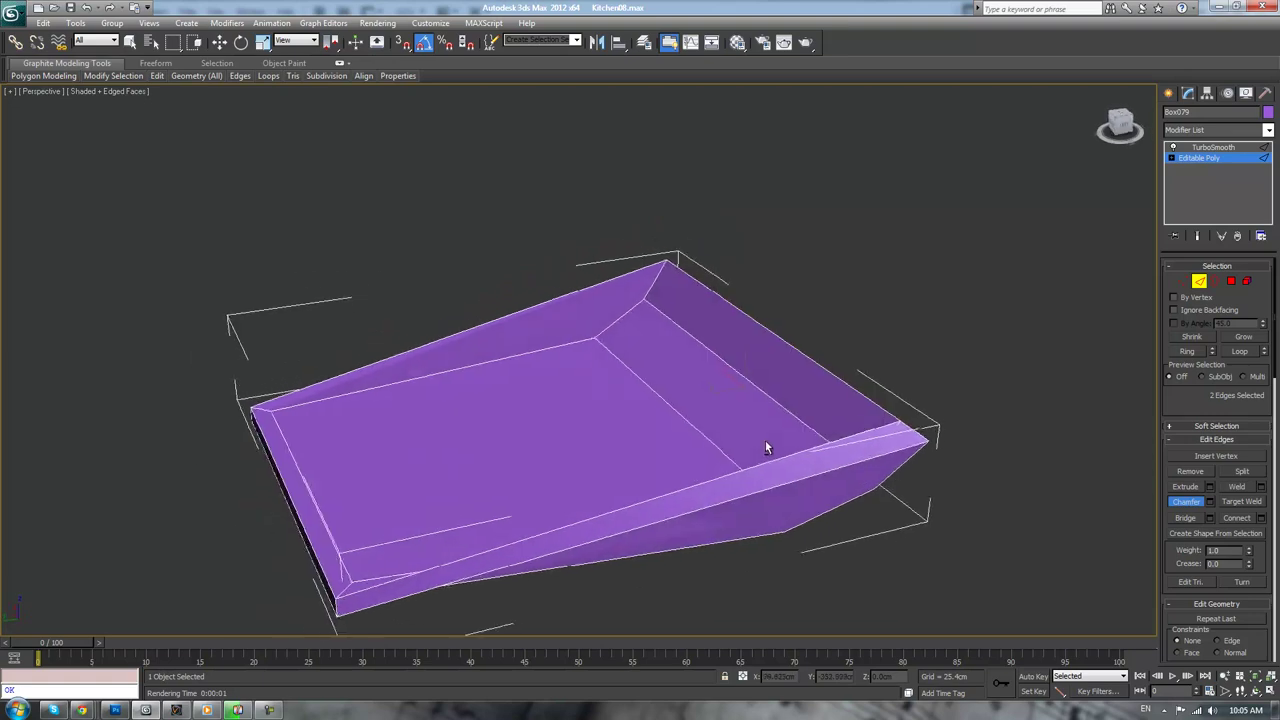
{"action": "left_click", "coordinate": [1200, 147]}
{"action": "middle_click_drag", "start_coordinate": [857, 500], "coordinate": [840, 370], "text": "alt"}
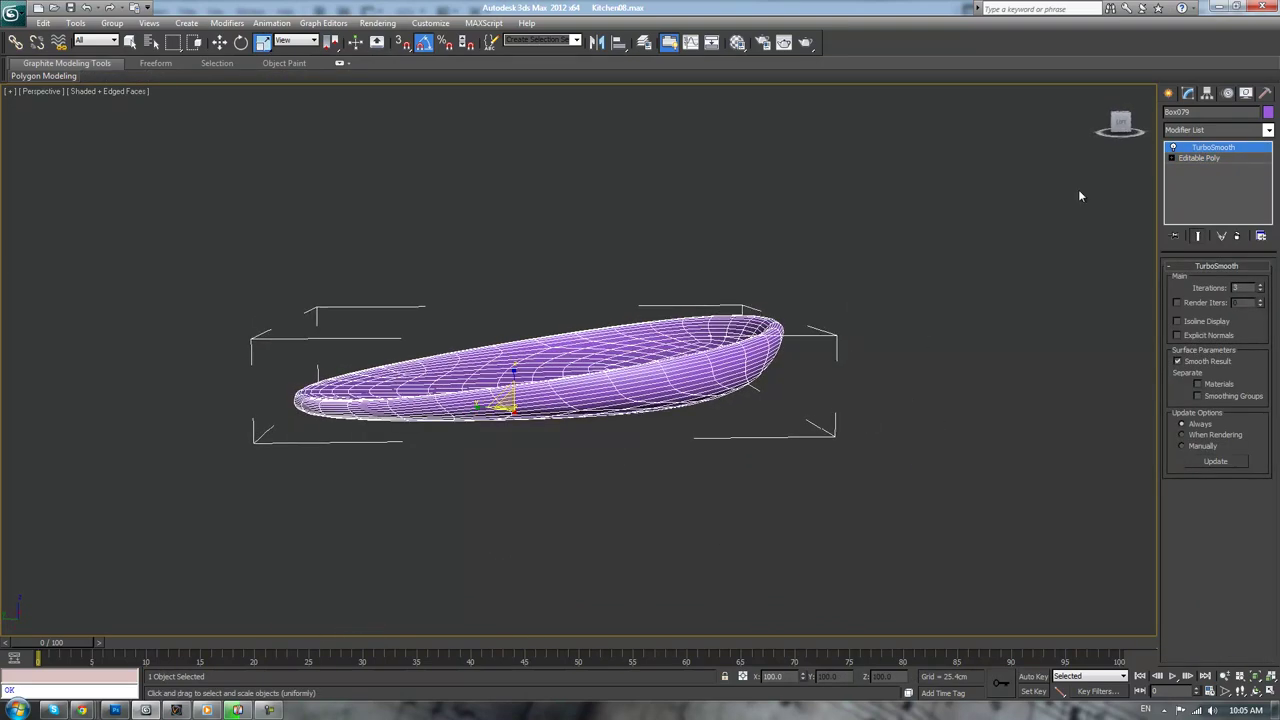
Try to chamfer the inner top rim edge of the raised end by 1.086 cm and preview it smoothed
{"action": "middle_click_drag", "start_coordinate": [846, 466], "coordinate": [1198, 586], "text": "alt"}
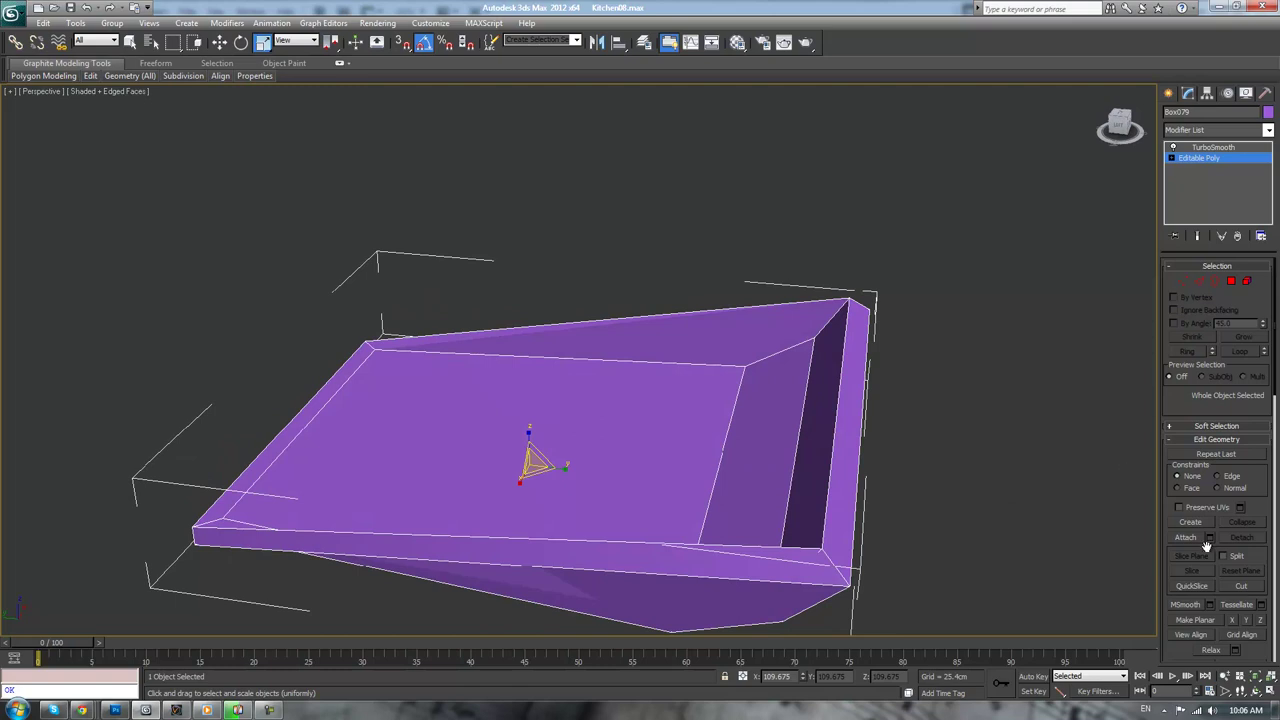
{"action": "left_click_drag", "start_coordinate": [1258, 506], "coordinate": [1249, 416]}
{"action": "key", "text": "2"}
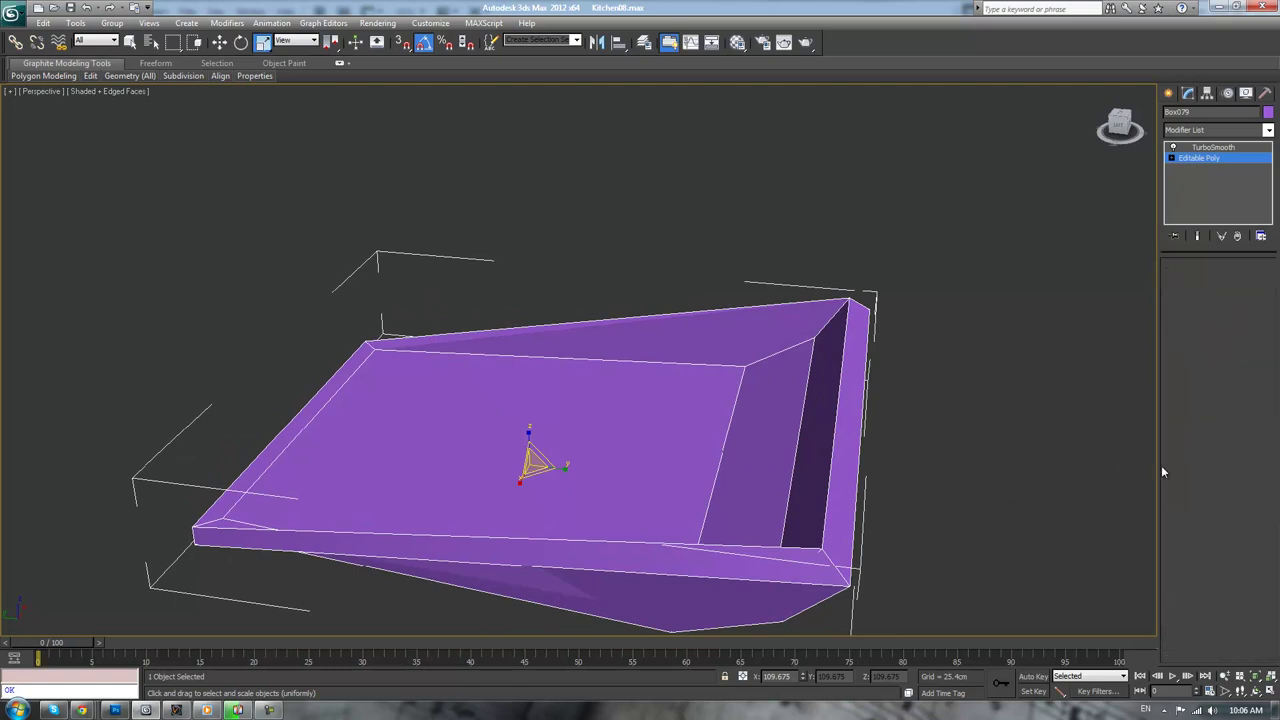
{"action": "left_click", "coordinate": [1184, 502]}
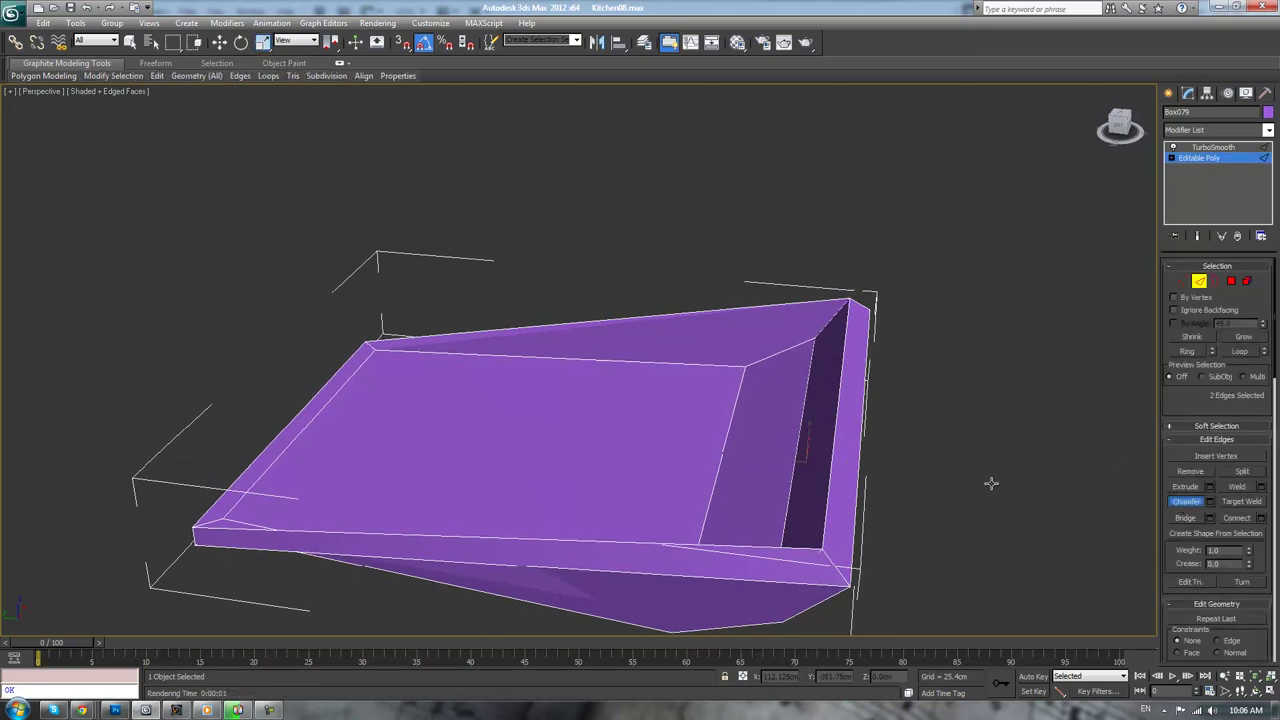
{"action": "left_click_drag", "start_coordinate": [833, 440], "coordinate": [831, 449]}
{"action": "key", "text": "ctrl+z"}
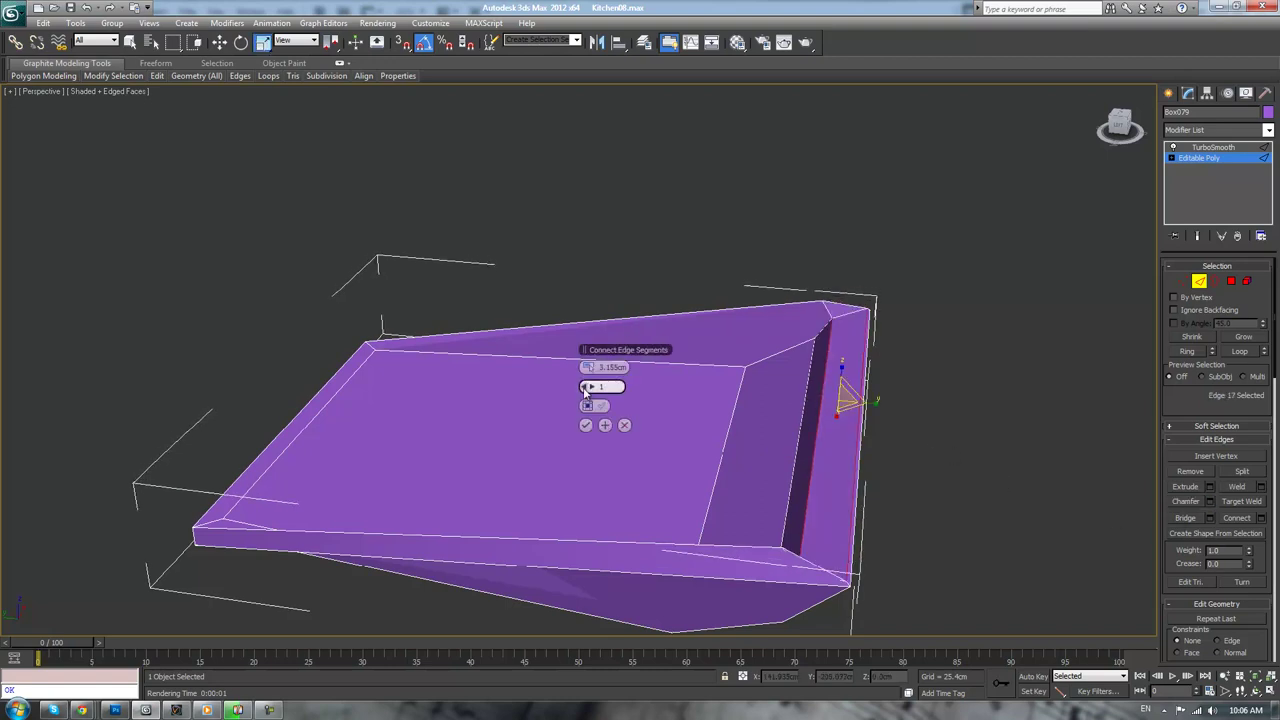
{"action": "mouse_move", "coordinate": [591, 369]}
{"action": "left_mouse_down"}
{"action": "mouse_move", "coordinate": [573, 374]}
{"action": "mouse_move", "coordinate": [584, 370]}
{"action": "left_mouse_up"}
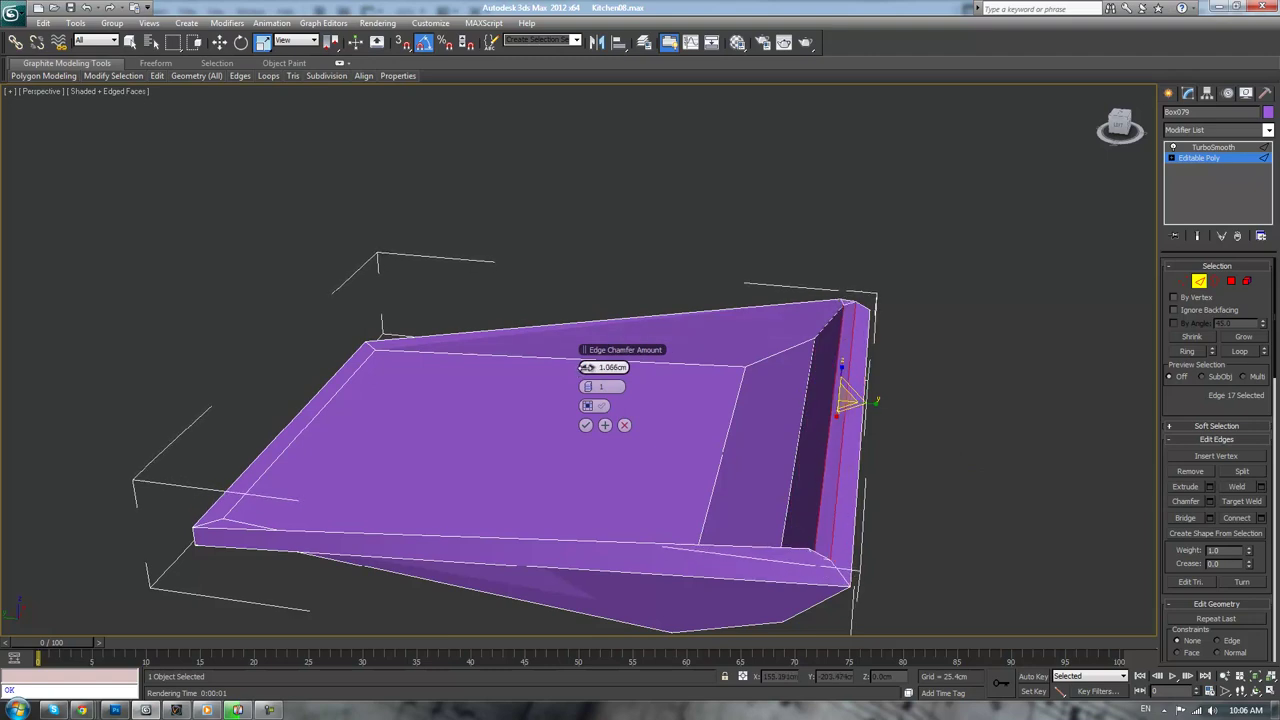
{"action": "left_click", "coordinate": [585, 428]}
{"action": "left_click", "coordinate": [1213, 147]}
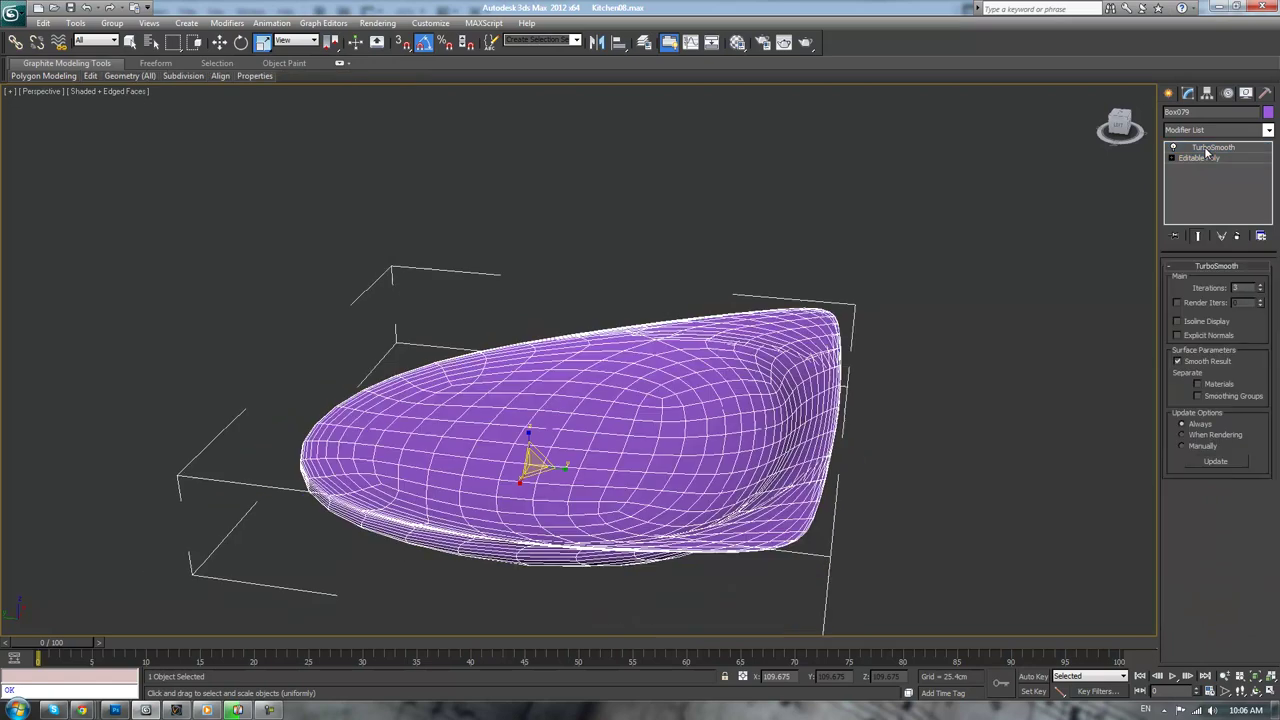
Set the TurboSmooth iterations to 4 and compare the seat's surface with and without edged faces
{"action": "mouse_move", "coordinate": [935, 456]}
{"action": "middle_mouse_down", "text": "alt"}
{"action": "mouse_move", "coordinate": [884, 490]}
{"action": "mouse_move", "coordinate": [905, 500]}
{"action": "mouse_move", "coordinate": [929, 478]}
{"action": "mouse_move", "coordinate": [957, 394]}
{"action": "mouse_move", "coordinate": [1183, 140]}
{"action": "middle_mouse_up", "text": "alt"}
{"action": "key", "text": "F4"}
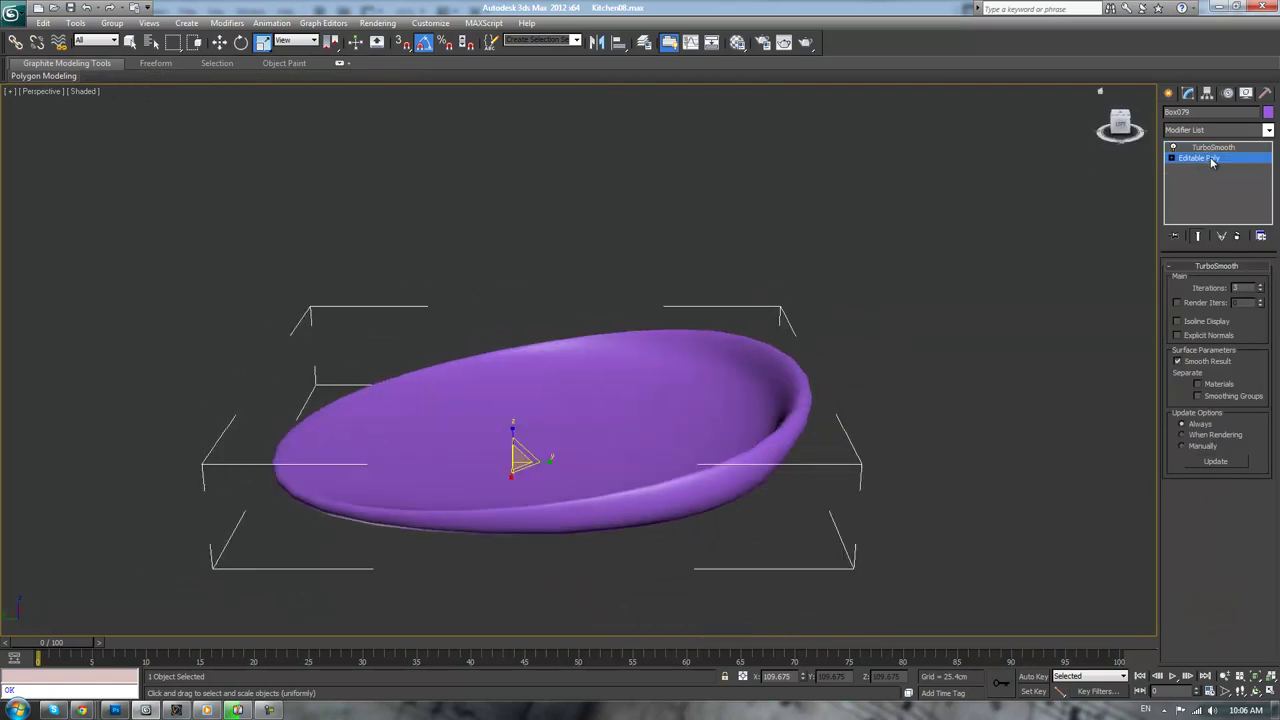
{"action": "left_click", "coordinate": [1209, 158]}
{"action": "left_click", "coordinate": [1214, 147]}
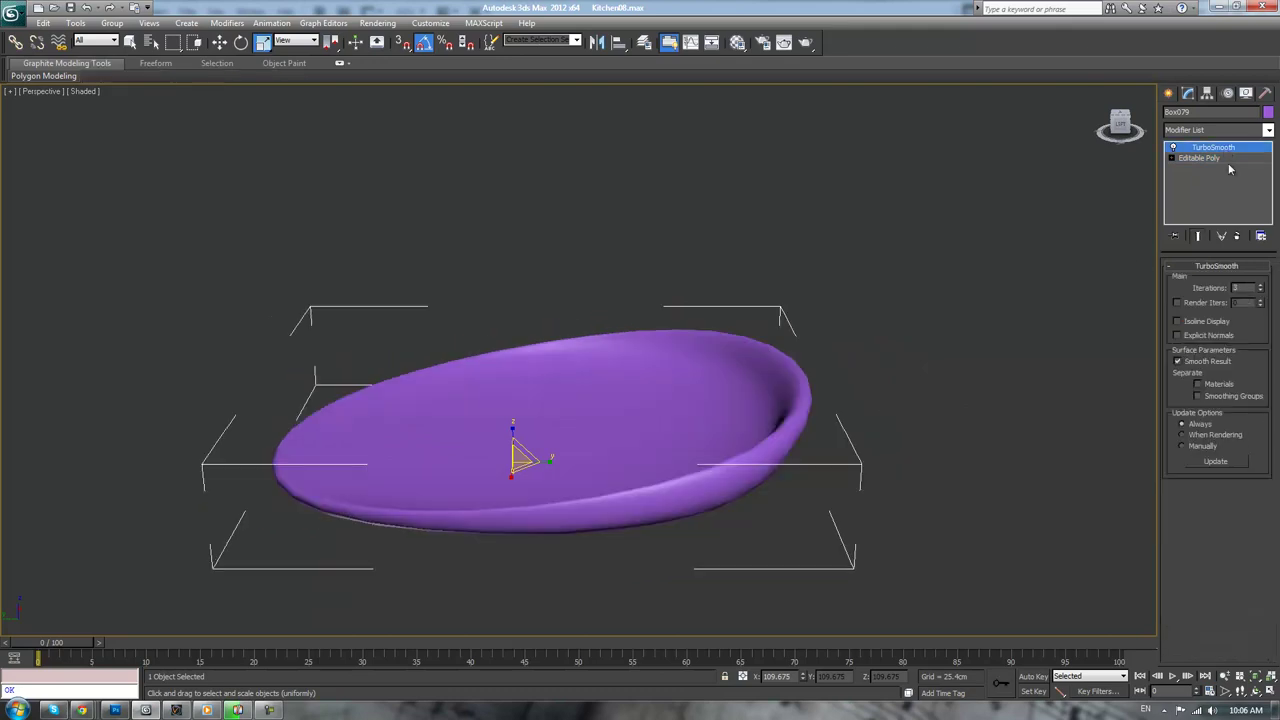
{"action": "left_click", "coordinate": [1261, 286]}
{"action": "key", "text": "F4"}
{"action": "key", "text": "F4"}
{"action": "key", "text": "F4"}
{"action": "left_click", "coordinate": [1261, 292]}
{"action": "left_click", "coordinate": [1261, 286]}
{"action": "key", "text": "F4"}
{"action": "left_click", "coordinate": [1200, 158]}
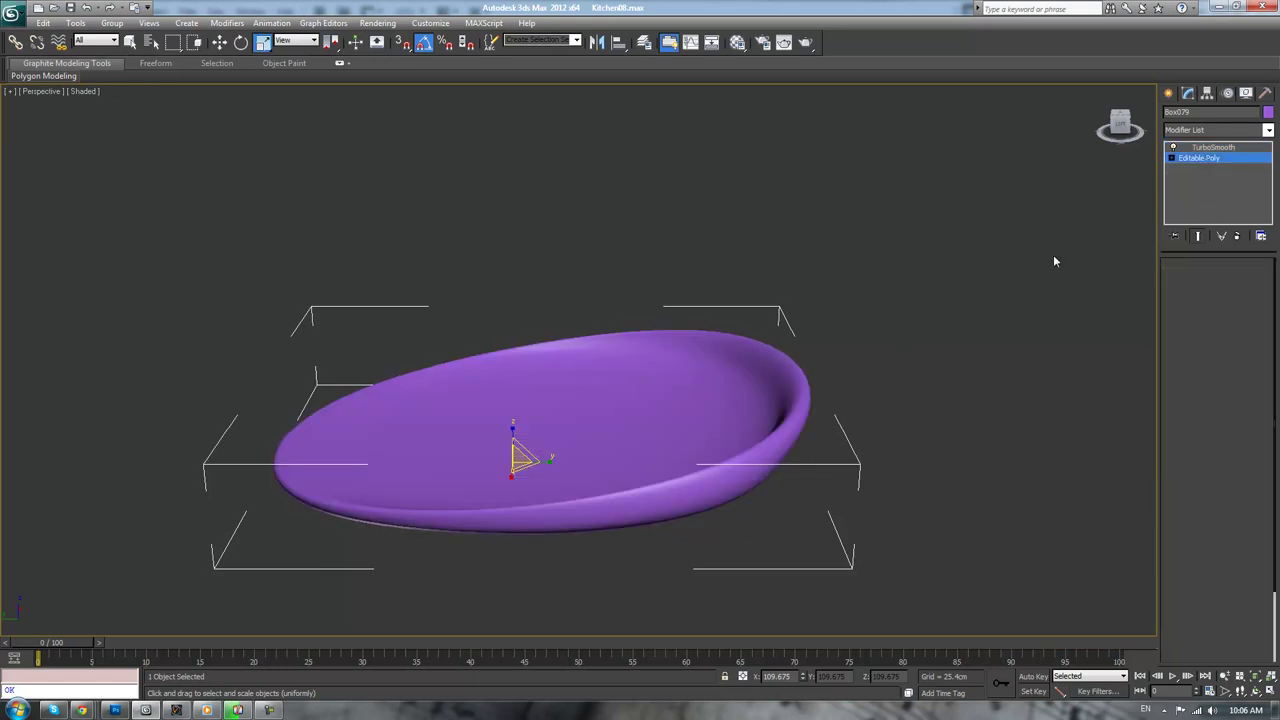
Examine the seat's side profile in the Left view, comparing the base cage with the TurboSmooth shape
{"action": "middle_click_drag", "start_coordinate": [898, 372], "coordinate": [894, 420]}
{"action": "key", "text": "F3"}
{"action": "key", "text": "F3"}
{"action": "key", "text": "F4"}
{"action": "mouse_move", "coordinate": [924, 463]}
{"action": "middle_mouse_down"}
{"action": "mouse_move", "coordinate": [902, 407]}
{"action": "mouse_move", "coordinate": [883, 400]}
{"action": "mouse_move", "coordinate": [892, 405]}
{"action": "middle_mouse_up"}
{"action": "left_click", "coordinate": [1183, 281]}
{"action": "mouse_move", "coordinate": [855, 348]}
{"action": "middle_mouse_down", "text": "alt"}
{"action": "mouse_move", "coordinate": [851, 334]}
{"action": "mouse_move", "coordinate": [837, 351]}
{"action": "mouse_move", "coordinate": [847, 338]}
{"action": "middle_mouse_up", "text": "alt"}
{"action": "key", "text": "l"}
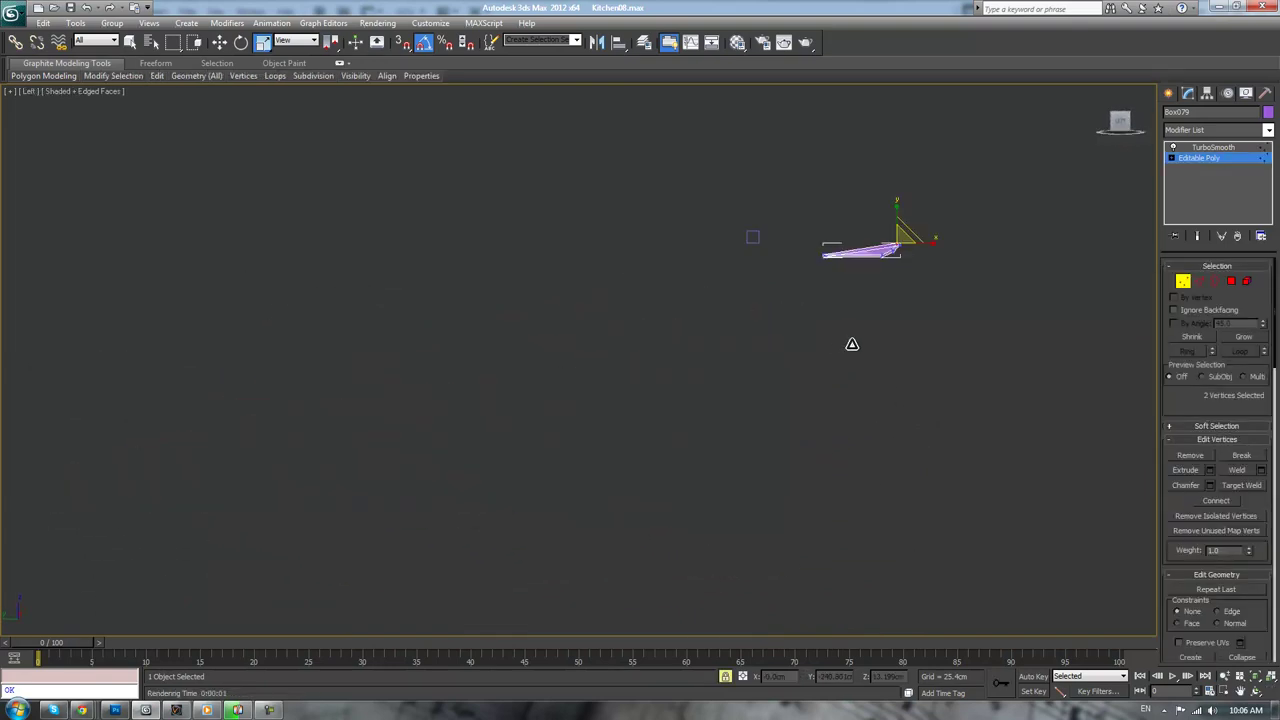
{"action": "key", "text": "z"}
{"action": "scroll", "coordinate": [780, 340], "scroll_direction": "up", "scroll_amount": 3}
{"action": "scroll", "coordinate": [759, 396], "scroll_direction": "down", "scroll_amount": 2}
{"action": "scroll", "coordinate": [584, 358], "scroll_direction": "down", "scroll_amount": 2}
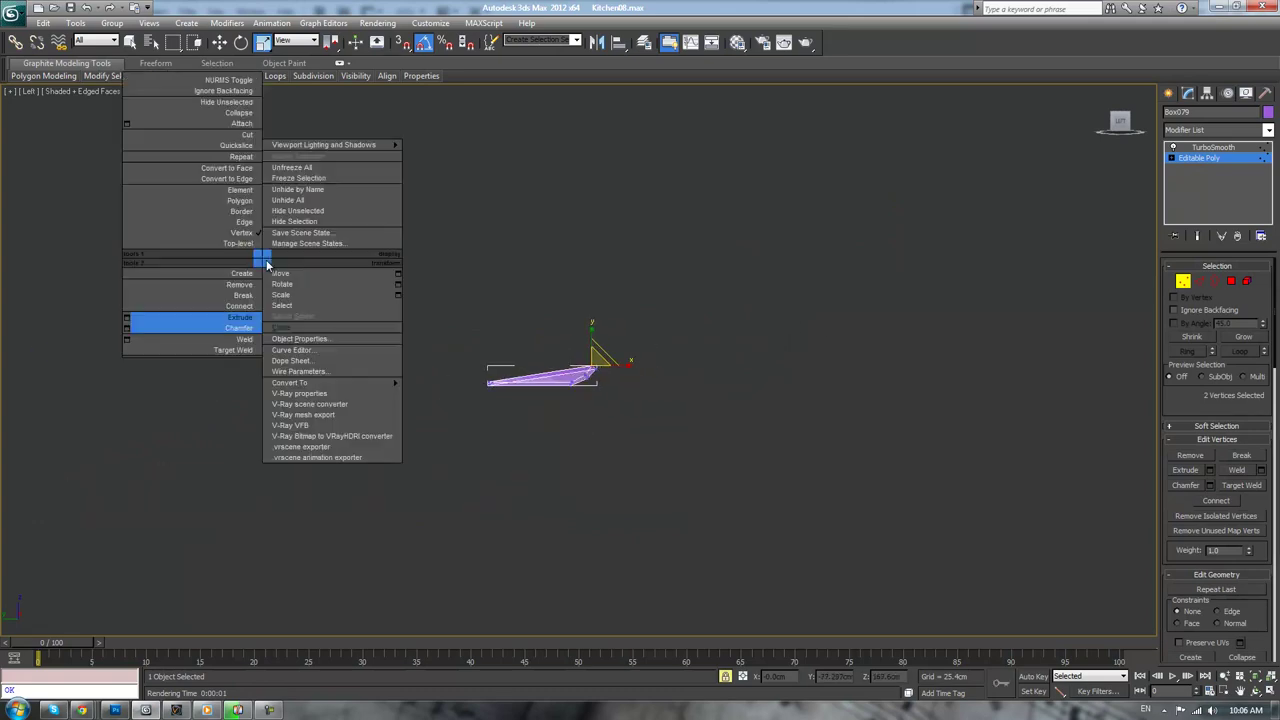
{"action": "key", "text": "ctrl+v"}
{"action": "left_click", "coordinate": [686, 284]}
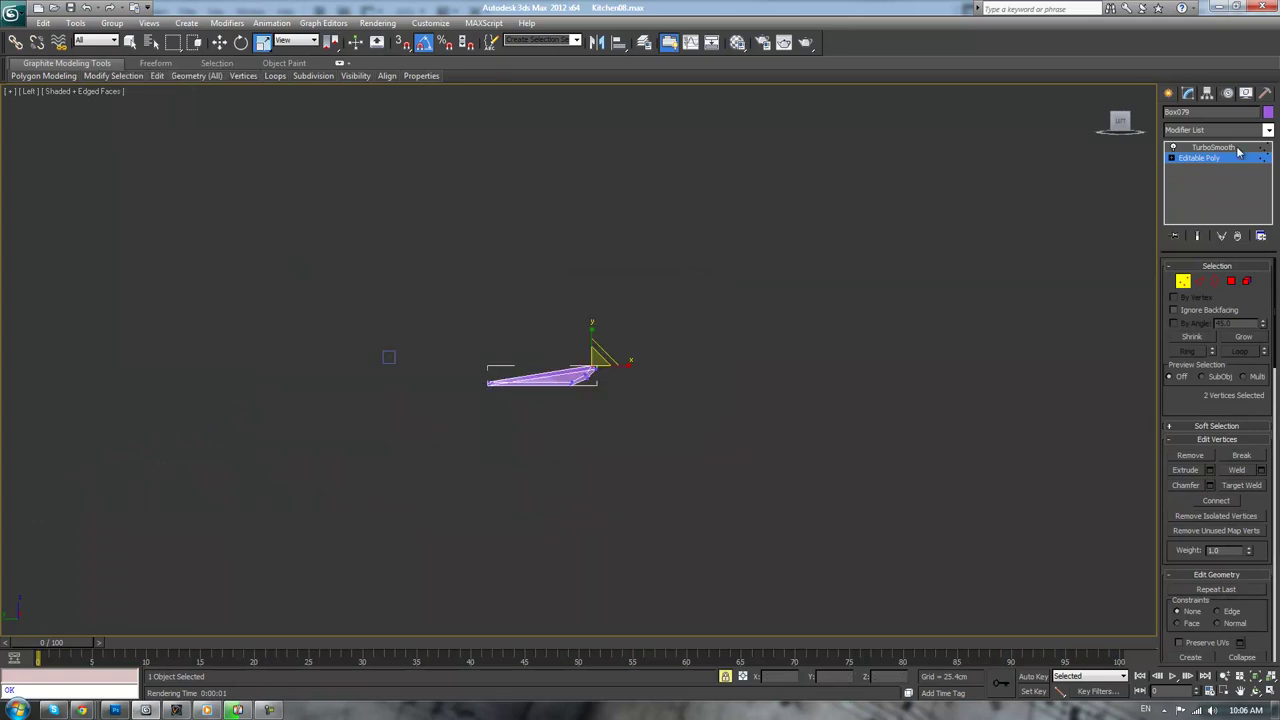
{"action": "left_click", "coordinate": [1198, 147]}
{"action": "left_click_drag", "start_coordinate": [377, 385], "coordinate": [330, 360]}
{"action": "left_click", "coordinate": [1224, 158]}
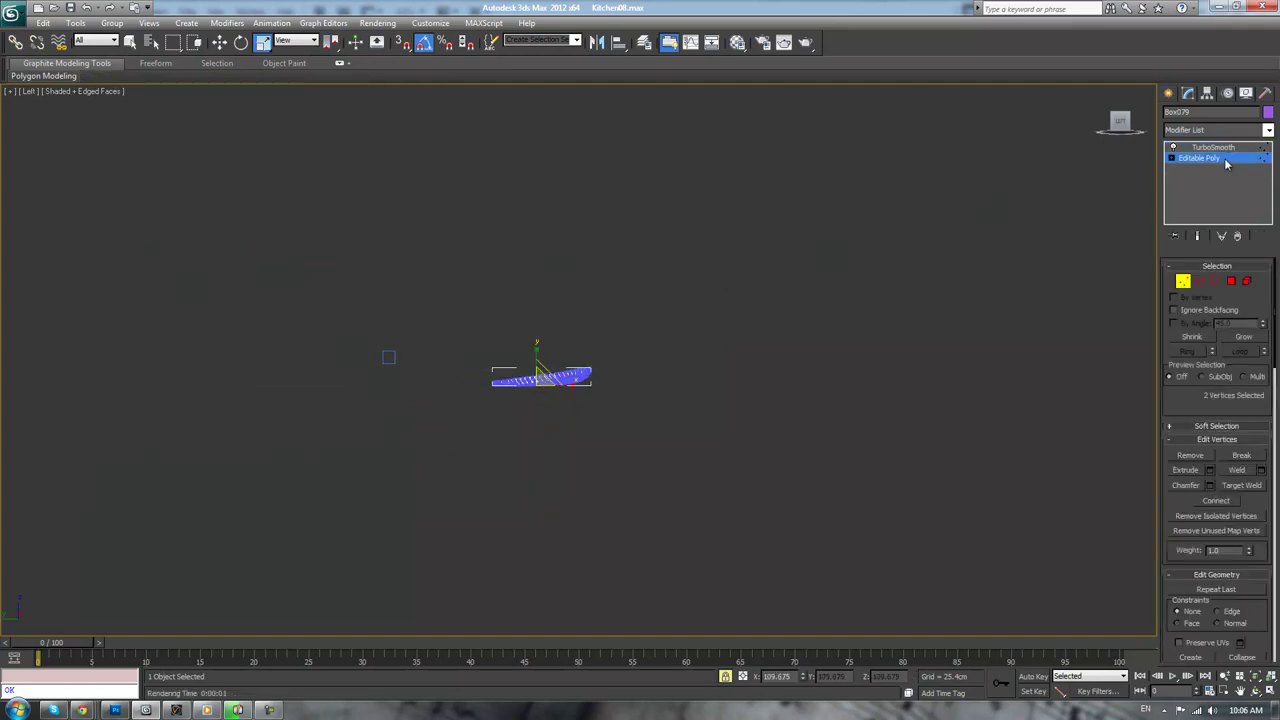
{"action": "left_click", "coordinate": [1219, 149]}
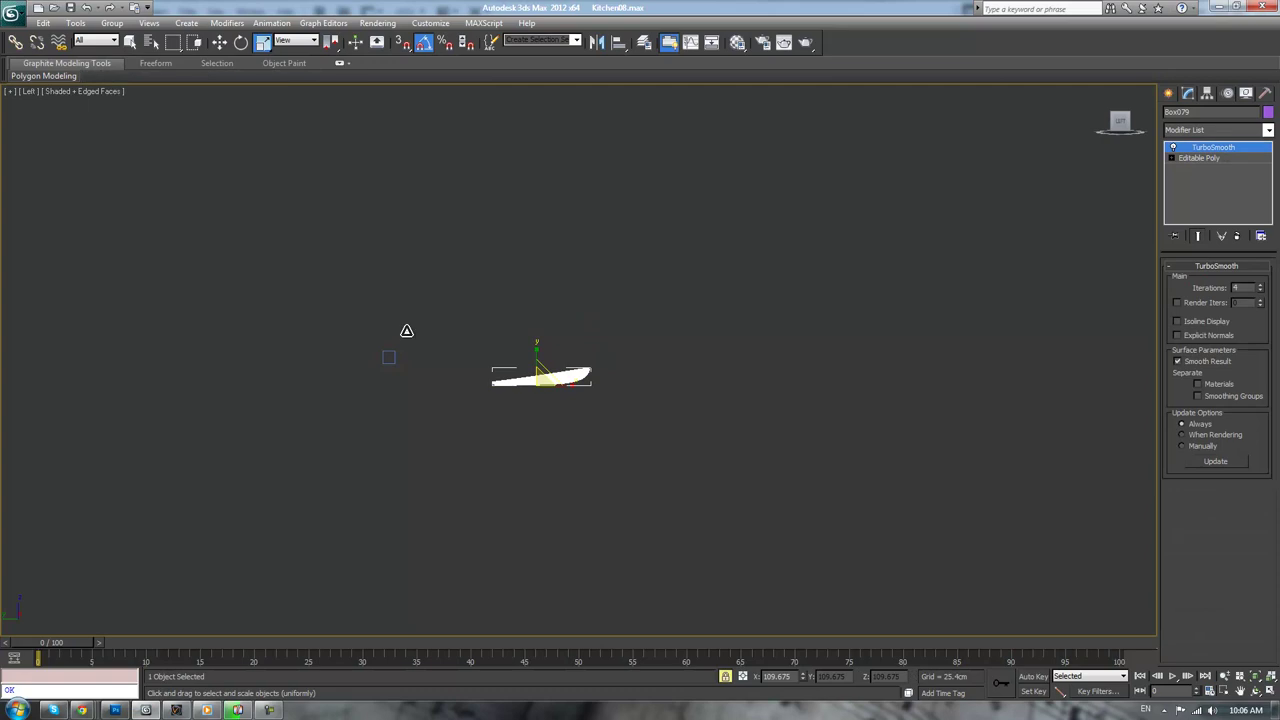
{"action": "key", "text": "q"}
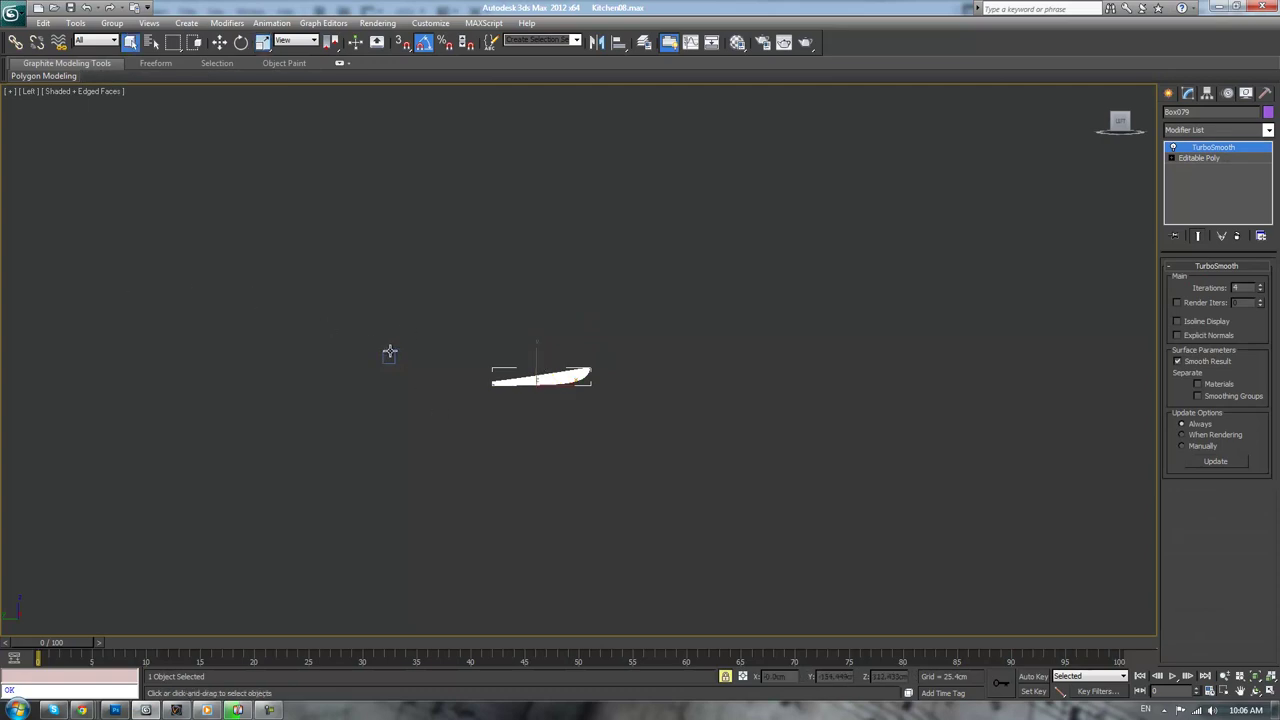
{"action": "scroll", "coordinate": [463, 371], "scroll_direction": "up", "scroll_amount": 8}
{"action": "middle_click_drag", "start_coordinate": [428, 321], "coordinate": [663, 181]}
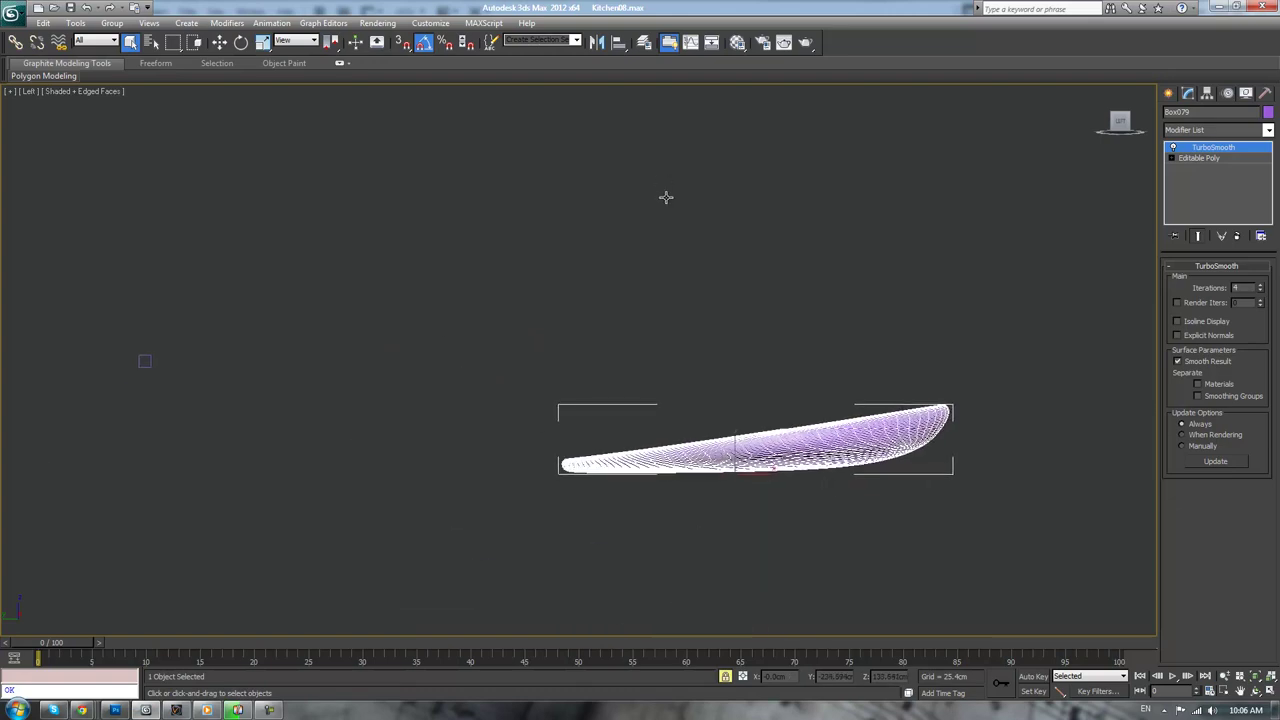
Move the four top rim vertices of the raised end upward and slightly outward, to about Z 112 cm
{"action": "left_click", "coordinate": [1203, 158]}
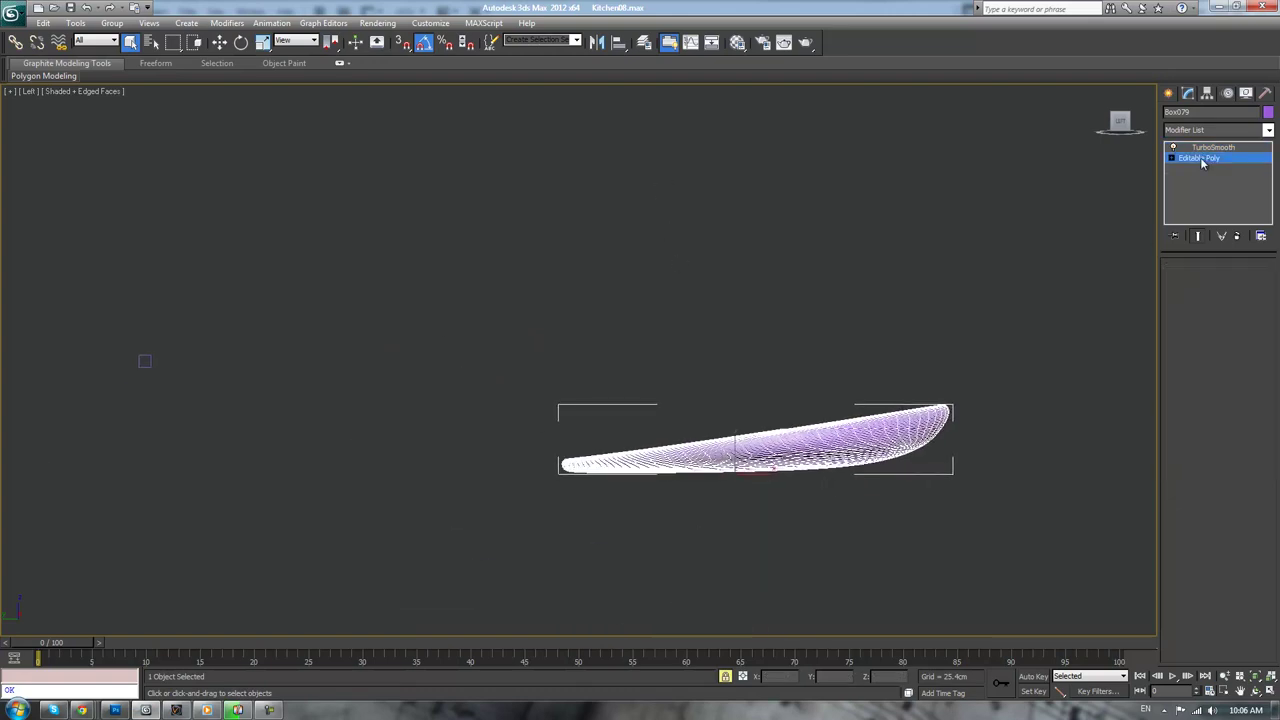
{"action": "left_click", "coordinate": [1183, 281]}
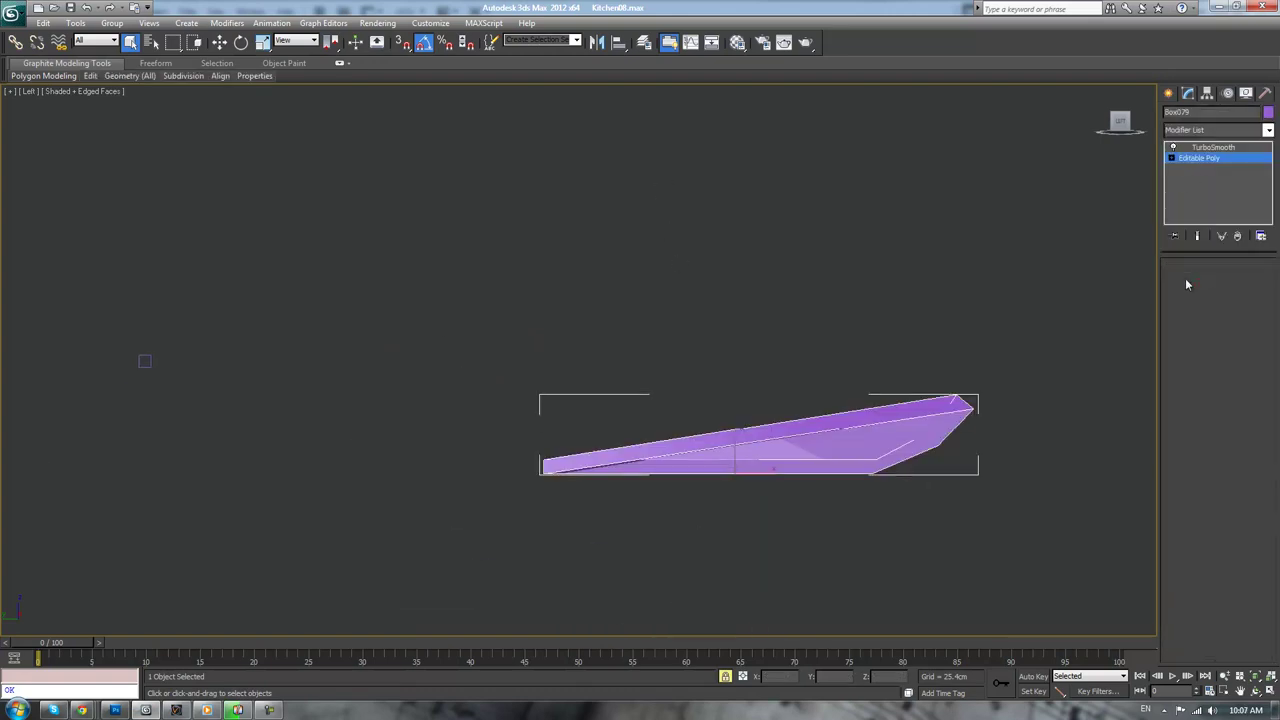
{"action": "left_click_drag", "start_coordinate": [1008, 374], "coordinate": [956, 420]}
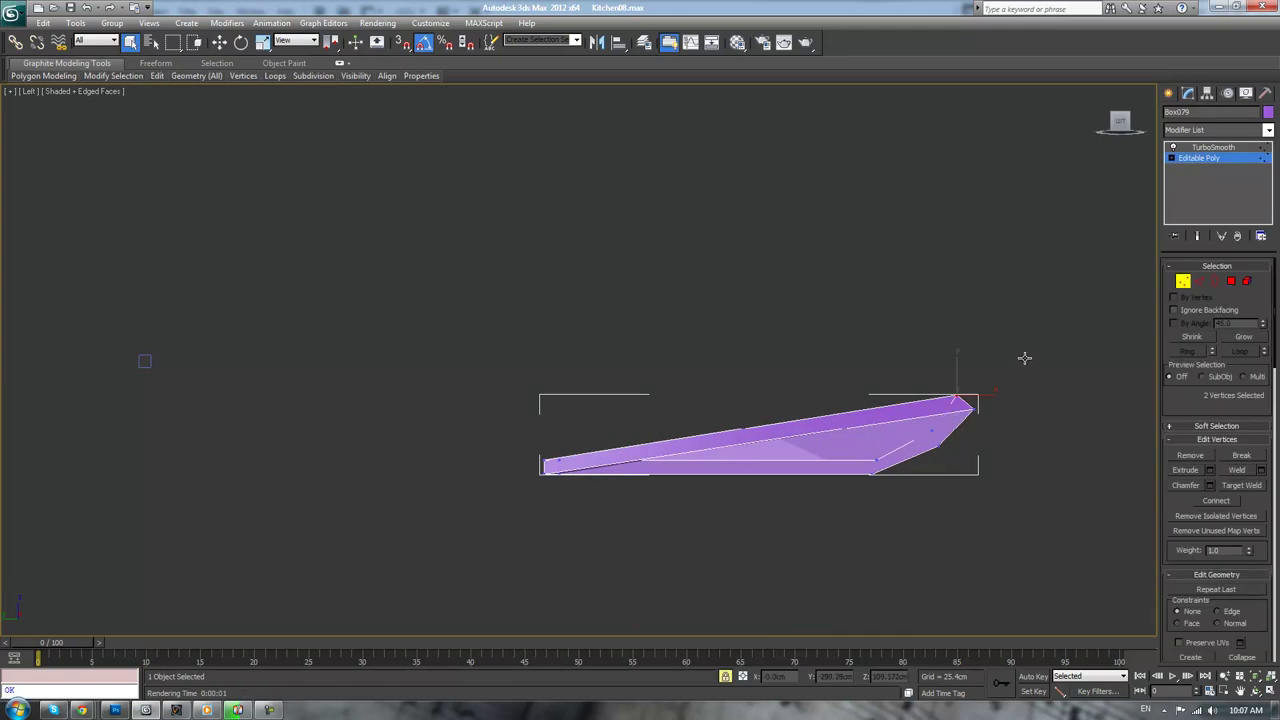
{"action": "middle_click_drag", "start_coordinate": [1023, 360], "coordinate": [876, 371]}
{"action": "scroll", "coordinate": [884, 370], "scroll_direction": "up", "scroll_amount": 2}
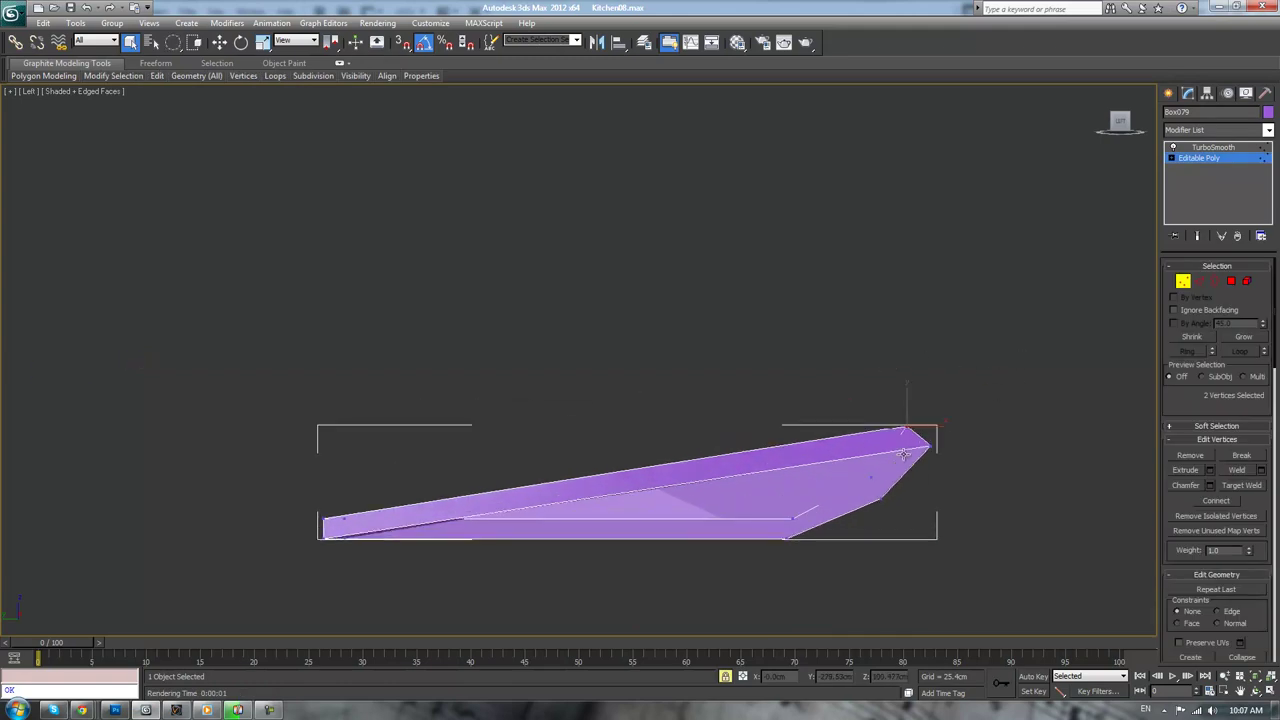
{"action": "left_click_drag", "start_coordinate": [948, 379], "coordinate": [910, 445]}
{"action": "key", "text": "F3"}
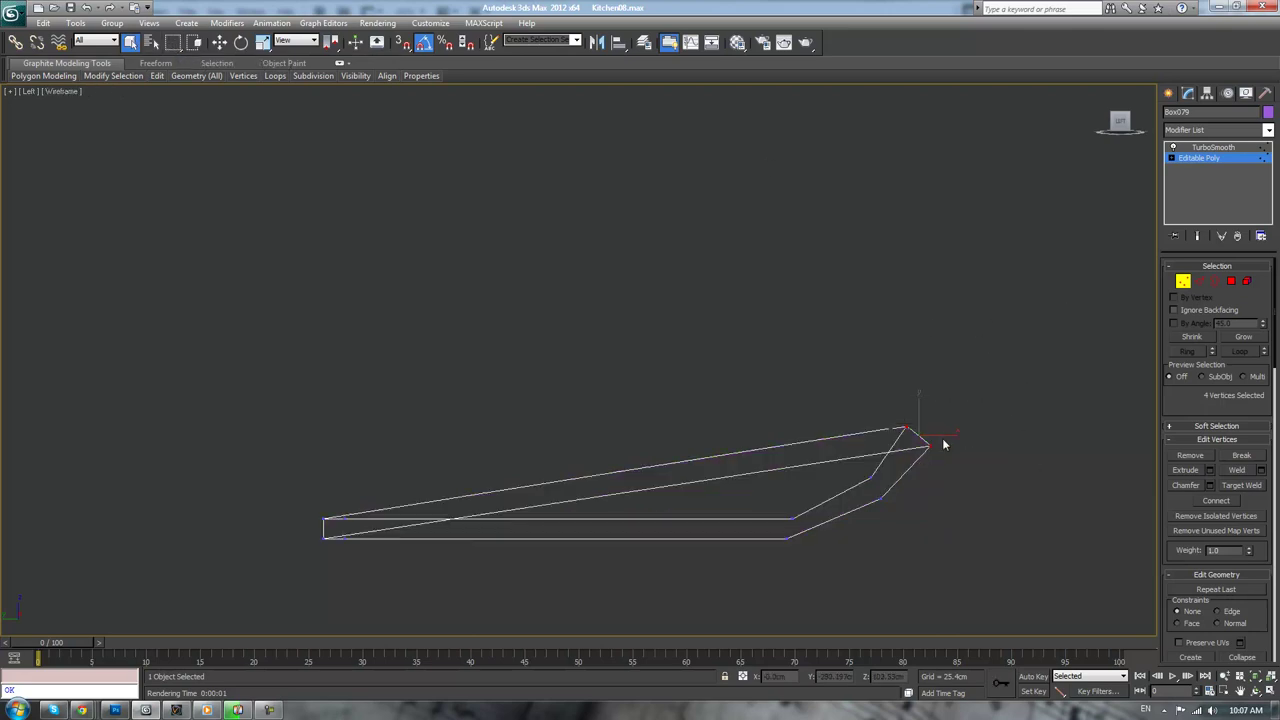
{"action": "key", "text": "w"}
{"action": "left_click_drag", "start_coordinate": [928, 428], "coordinate": [956, 342]}
{"action": "scroll", "coordinate": [694, 345], "scroll_direction": "down", "scroll_amount": 5}
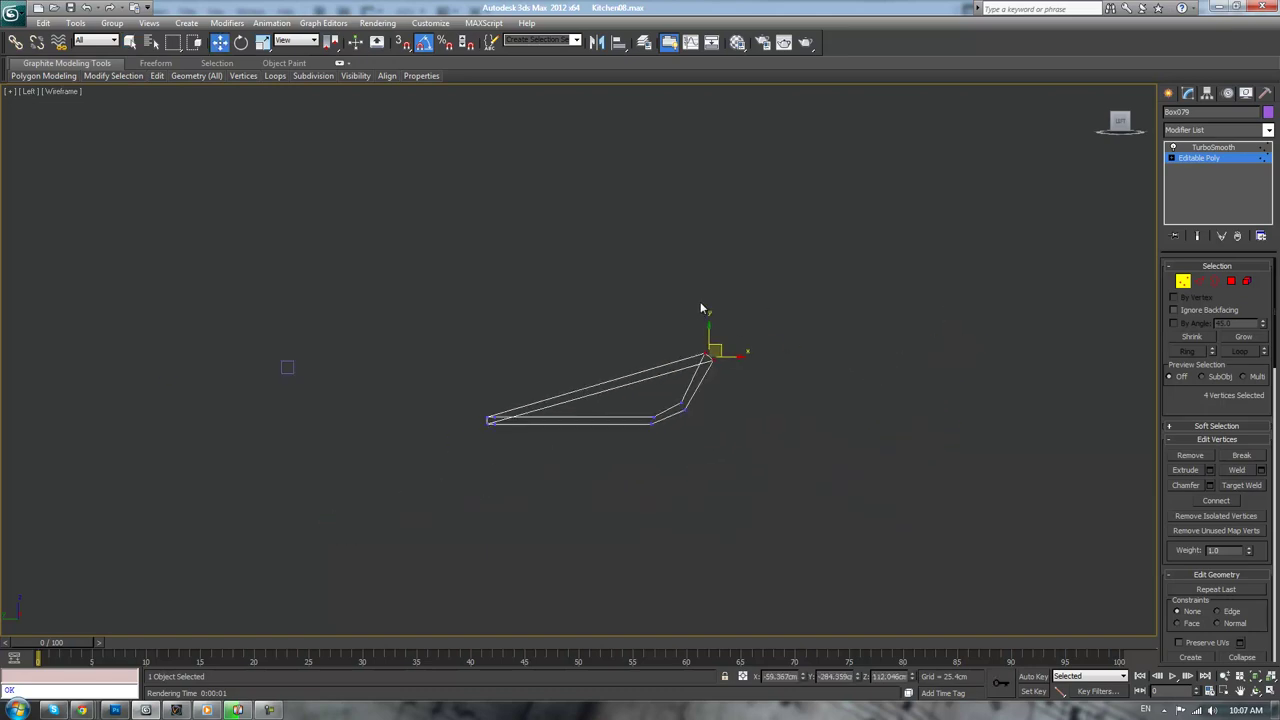
Preview the seat with its TurboSmooth result in the Perspective view, shaded without edges
{"action": "left_click", "coordinate": [1213, 147]}
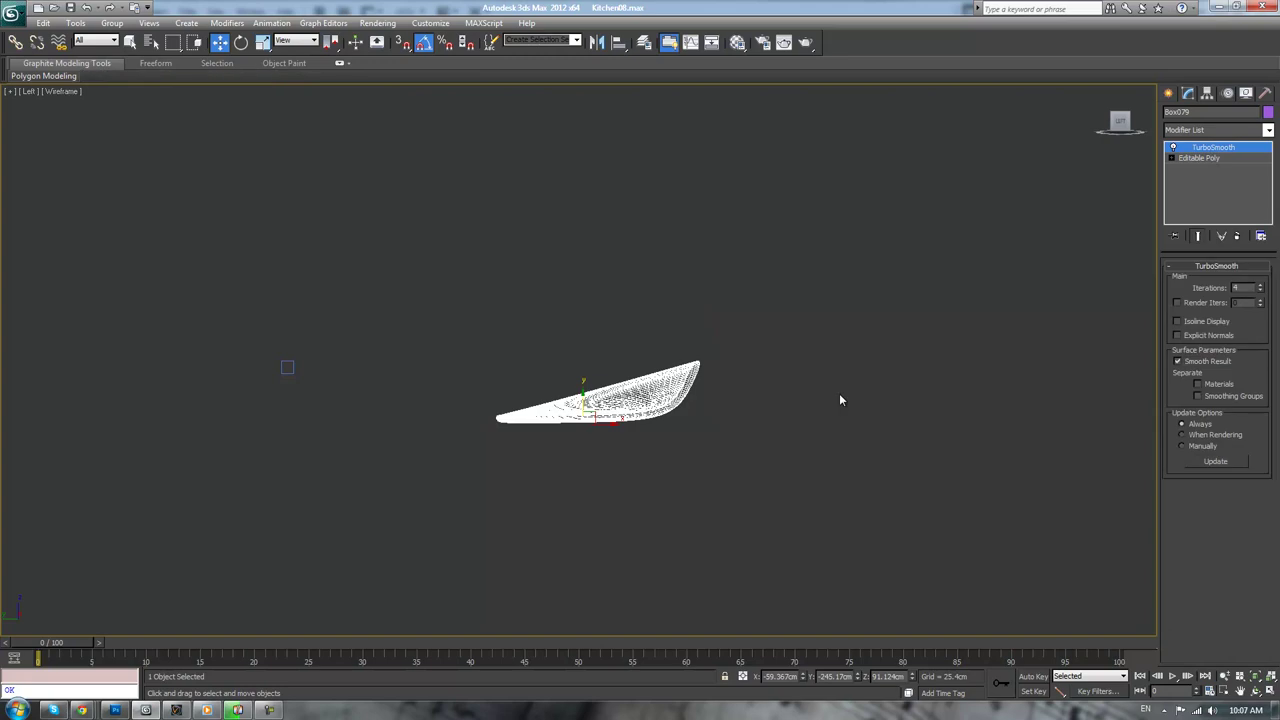
{"action": "key", "text": "p"}
{"action": "key", "text": "F3"}
{"action": "mouse_move", "coordinate": [808, 389]}
{"action": "middle_mouse_down", "text": "alt"}
{"action": "mouse_move", "coordinate": [849, 426]}
{"action": "mouse_move", "coordinate": [932, 363]}
{"action": "mouse_move", "coordinate": [1048, 397]}
{"action": "mouse_move", "coordinate": [1054, 417]}
{"action": "mouse_move", "coordinate": [911, 400]}
{"action": "mouse_move", "coordinate": [849, 419]}
{"action": "mouse_move", "coordinate": [914, 477]}
{"action": "mouse_move", "coordinate": [858, 451]}
{"action": "mouse_move", "coordinate": [837, 409]}
{"action": "mouse_move", "coordinate": [869, 397]}
{"action": "mouse_move", "coordinate": [880, 480]}
{"action": "mouse_move", "coordinate": [986, 506]}
{"action": "mouse_move", "coordinate": [1029, 449]}
{"action": "mouse_move", "coordinate": [954, 350]}
{"action": "mouse_move", "coordinate": [923, 409]}
{"action": "mouse_move", "coordinate": [1100, 247]}
{"action": "middle_mouse_up", "text": "alt"}
{"action": "key", "text": "F4"}
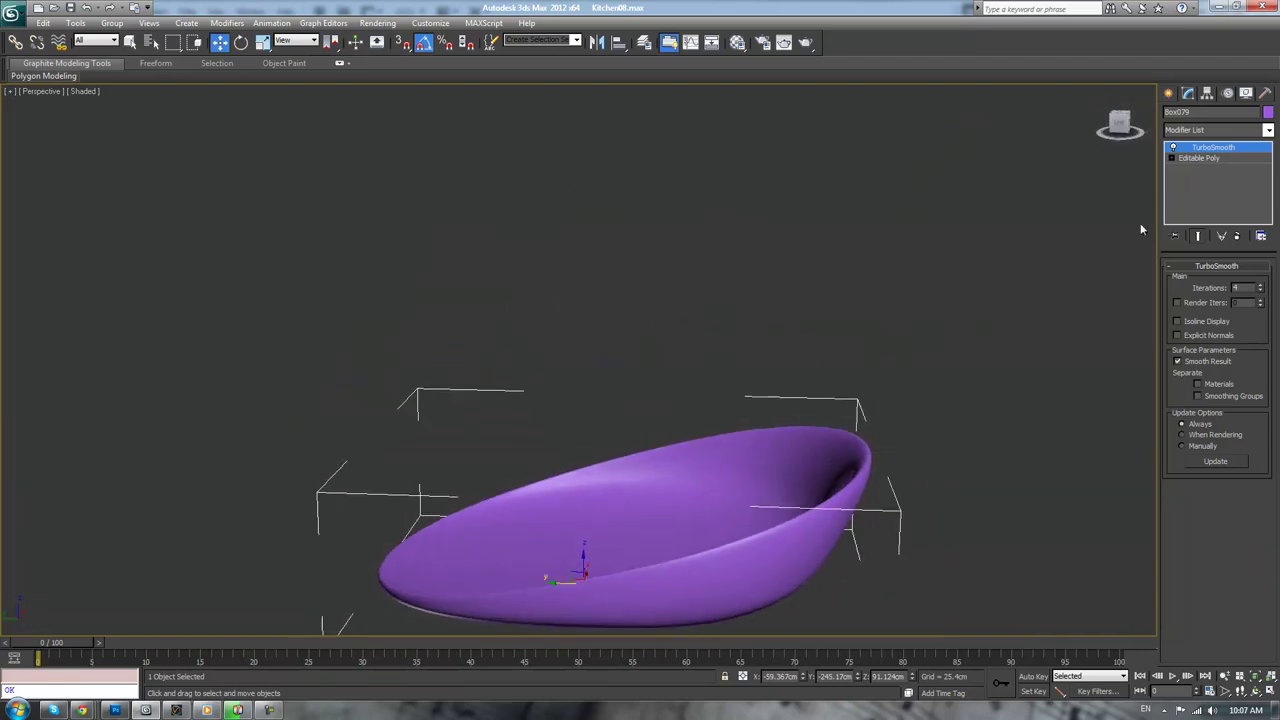
Select the ring of short edges across the seat's rim and connect them with 1 segment
{"action": "mouse_move", "coordinate": [971, 422]}
{"action": "middle_mouse_down"}
{"action": "mouse_move", "coordinate": [892, 506]}
{"action": "mouse_move", "coordinate": [866, 422]}
{"action": "middle_mouse_up"}
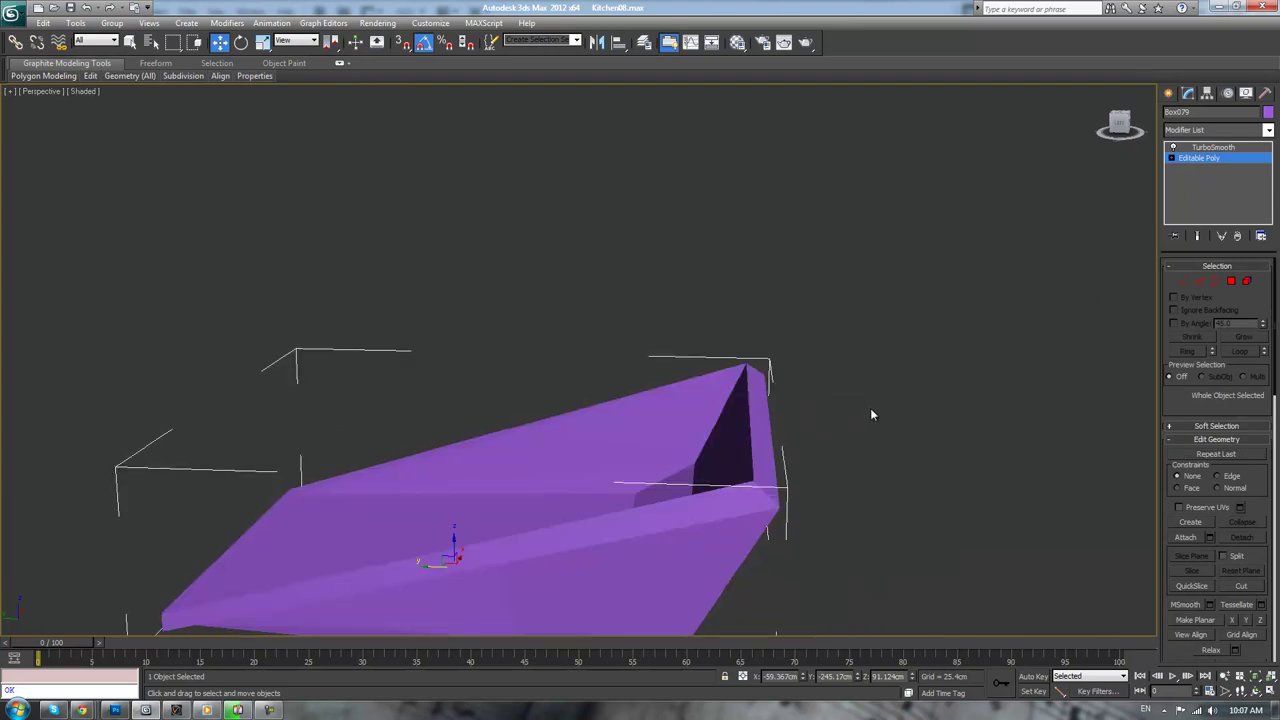
{"action": "left_click", "coordinate": [1198, 281]}
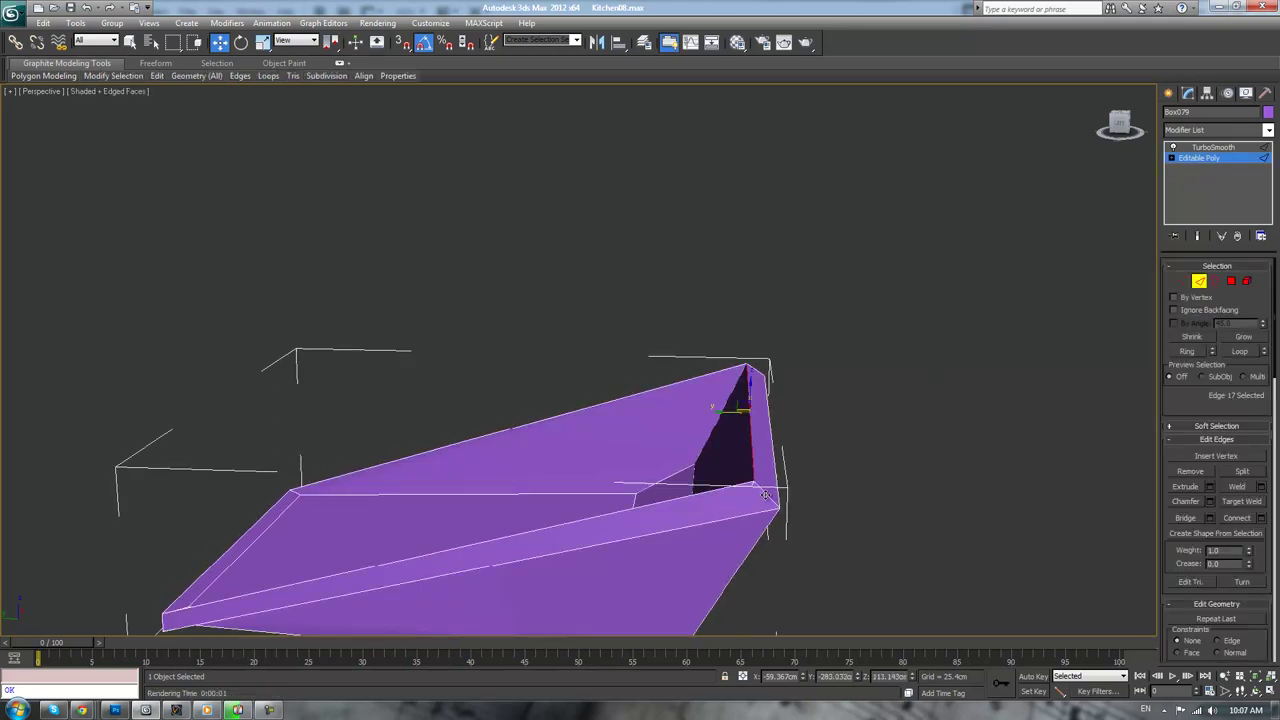
{"action": "left_click", "coordinate": [1188, 353]}
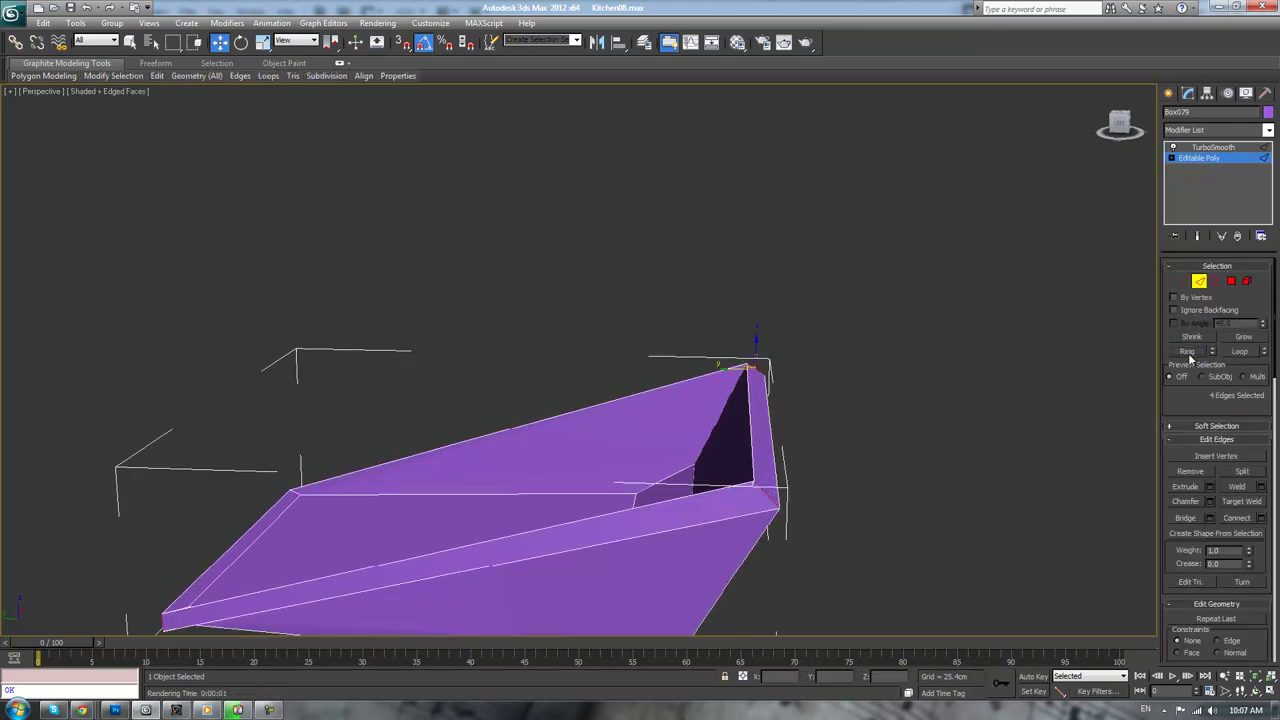
{"action": "left_click", "coordinate": [1260, 519]}
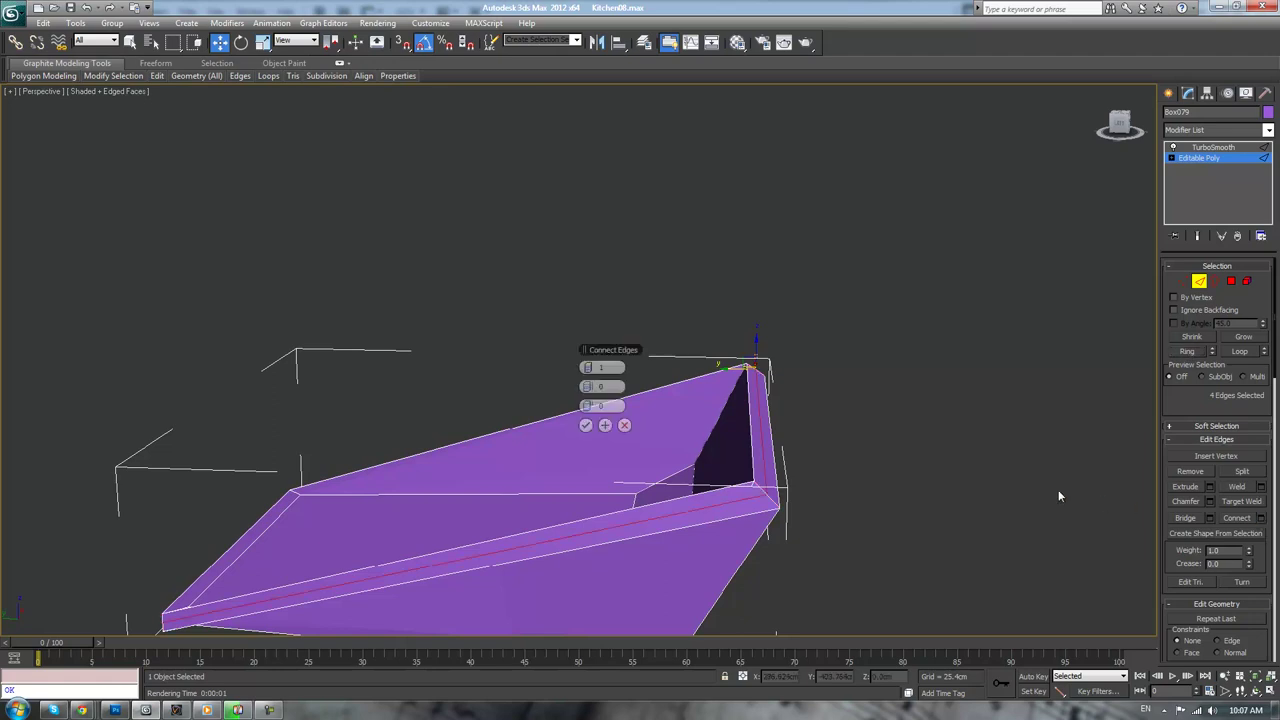
{"action": "left_click", "coordinate": [585, 426]}
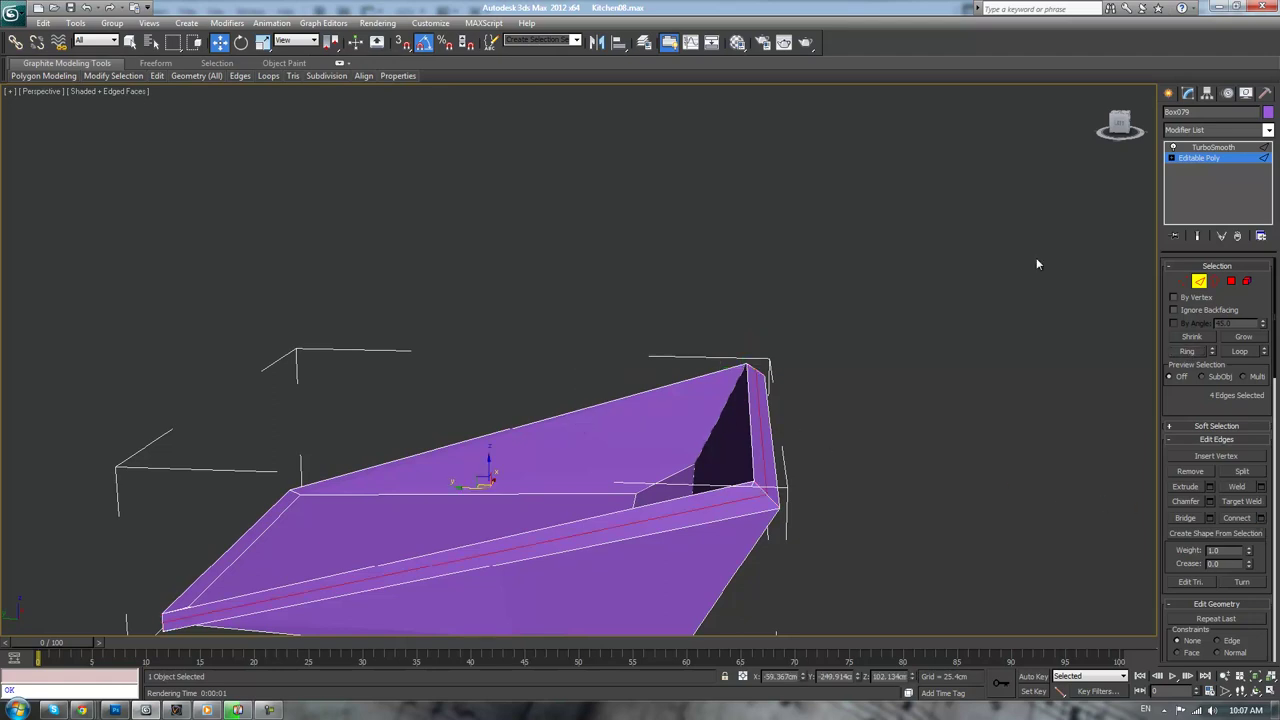
Preview the seat with its TurboSmooth result, shaded without edges, and save the scene
{"action": "left_click", "coordinate": [1192, 160]}
{"action": "left_click", "coordinate": [1201, 149]}
{"action": "key", "text": "F4"}
{"action": "middle_click_drag", "start_coordinate": [772, 463], "coordinate": [1151, 73]}
{"action": "left_click", "coordinate": [1171, 94]}
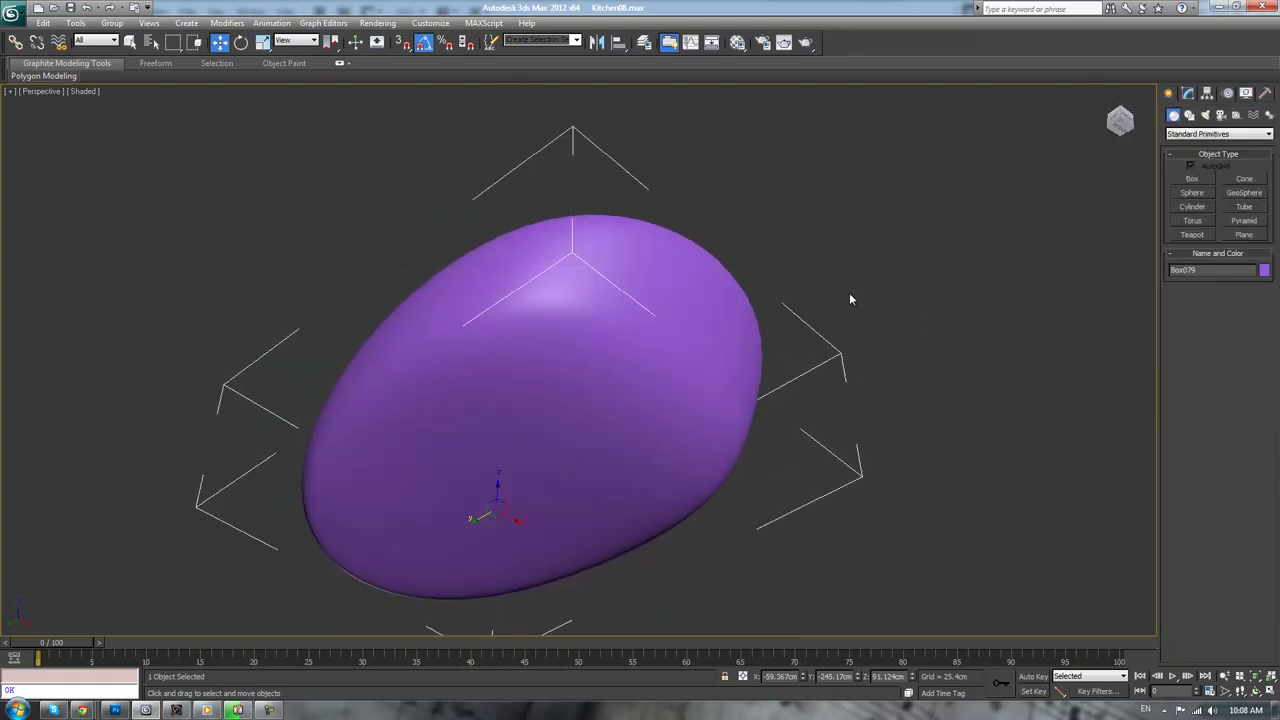
{"action": "key", "text": "ctrl+s"}
Exit isolation, lower the seat beside the kitchen island to about Z 63 cm, and adjust its scale slightly
{"action": "key", "text": "alt+q"}
{"action": "middle_click_drag", "start_coordinate": [938, 388], "coordinate": [866, 462], "text": "alt"}
{"action": "left_click_drag", "start_coordinate": [712, 375], "coordinate": [706, 462]}
{"action": "middle_click_drag", "start_coordinate": [706, 462], "coordinate": [749, 432], "text": "alt"}
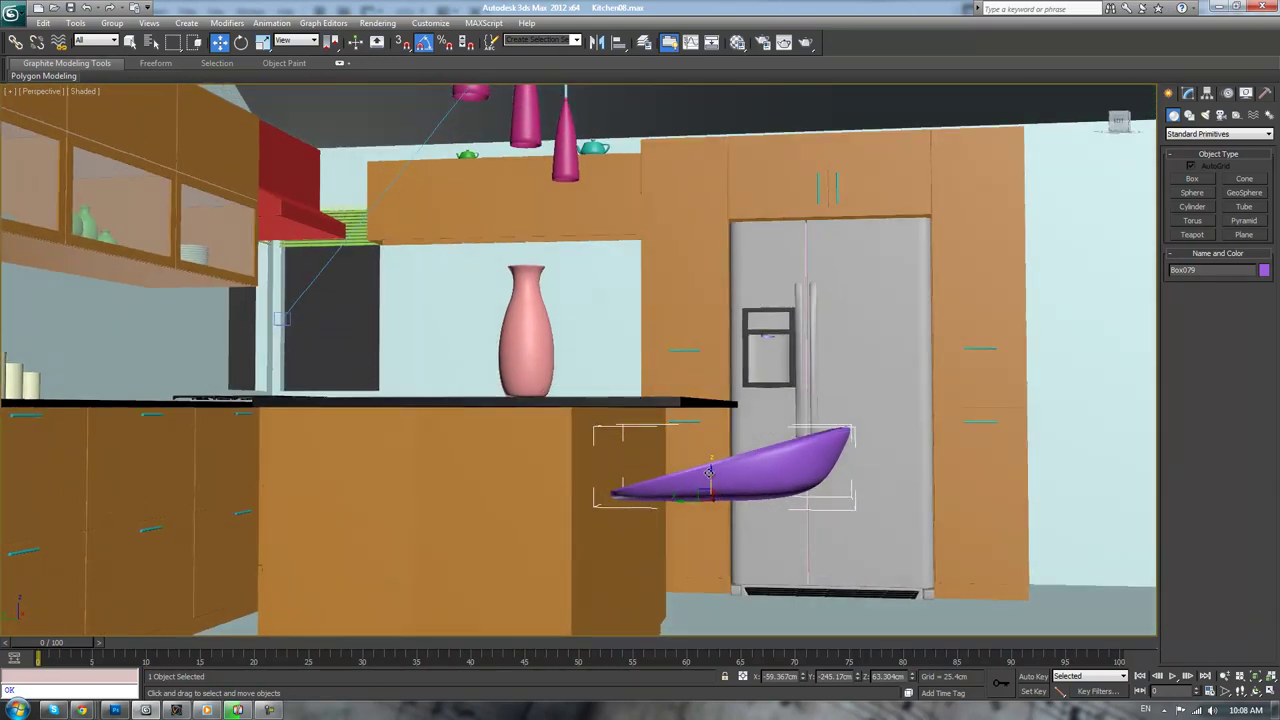
{"action": "middle_click_drag", "start_coordinate": [711, 473], "coordinate": [789, 470], "text": "alt"}
{"action": "key", "text": "r"}
{"action": "left_click_drag", "start_coordinate": [744, 509], "coordinate": [733, 507]}
{"action": "middle_click_drag", "start_coordinate": [763, 500], "coordinate": [785, 437], "text": "alt"}
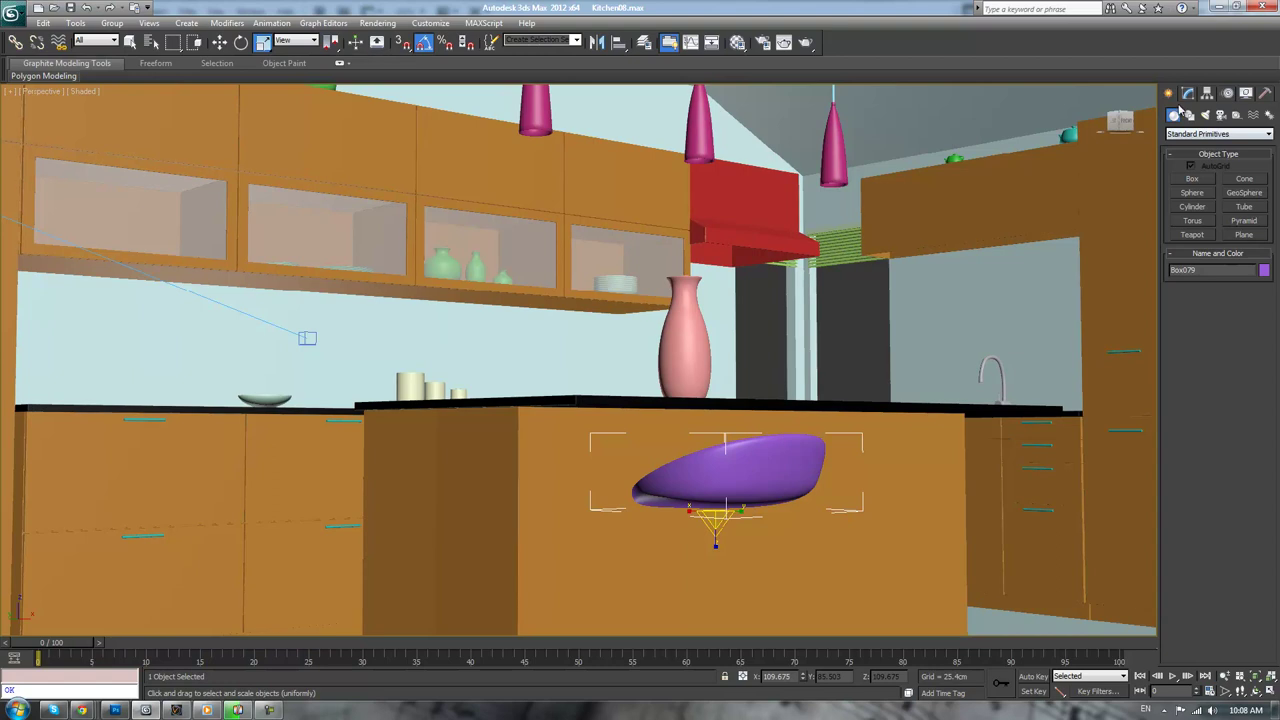
Display the kitchen in the Front view and hide the walls object that blocks the seat
{"action": "left_click", "coordinate": [1192, 134]}
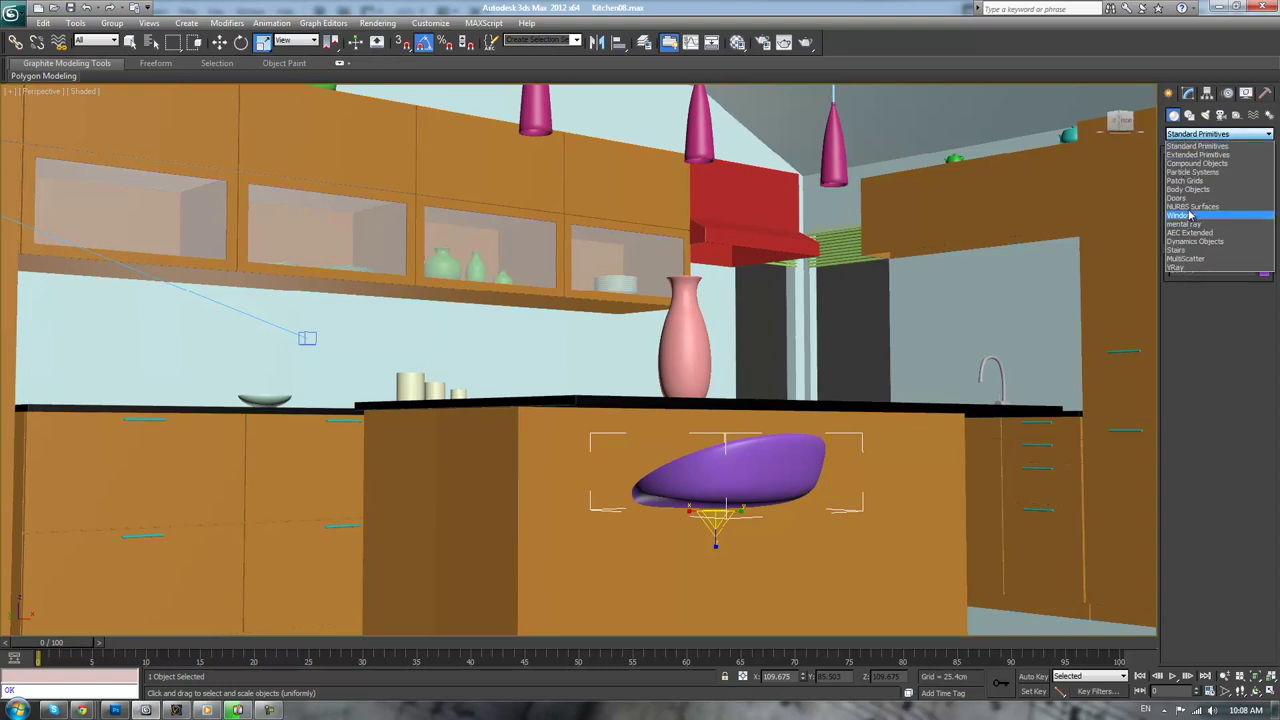
{"action": "left_click", "coordinate": [1189, 116]}
{"action": "left_click", "coordinate": [1192, 189]}
{"action": "middle_click_drag", "start_coordinate": [803, 371], "coordinate": [877, 470], "text": "alt"}
{"action": "left_click", "coordinate": [884, 459]}
{"action": "key", "text": "f"}
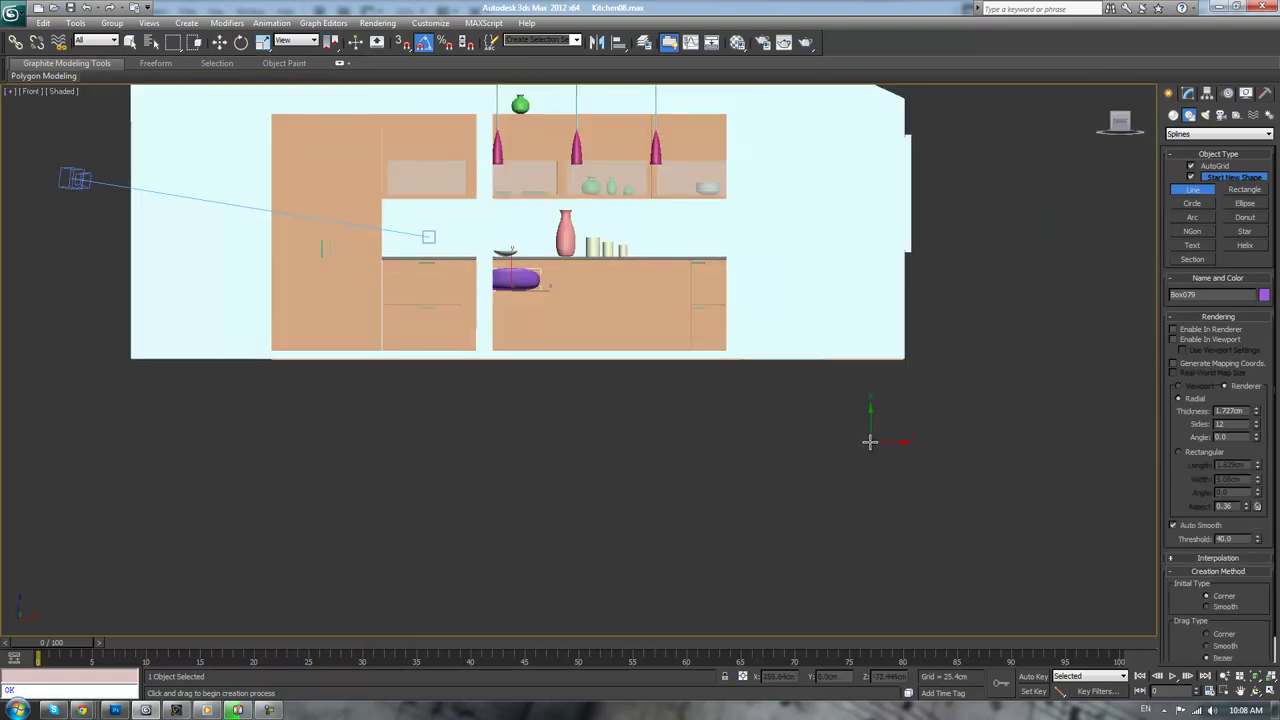
{"action": "key", "text": "z"}
{"action": "scroll", "coordinate": [774, 363], "scroll_direction": "down", "scroll_amount": 6}
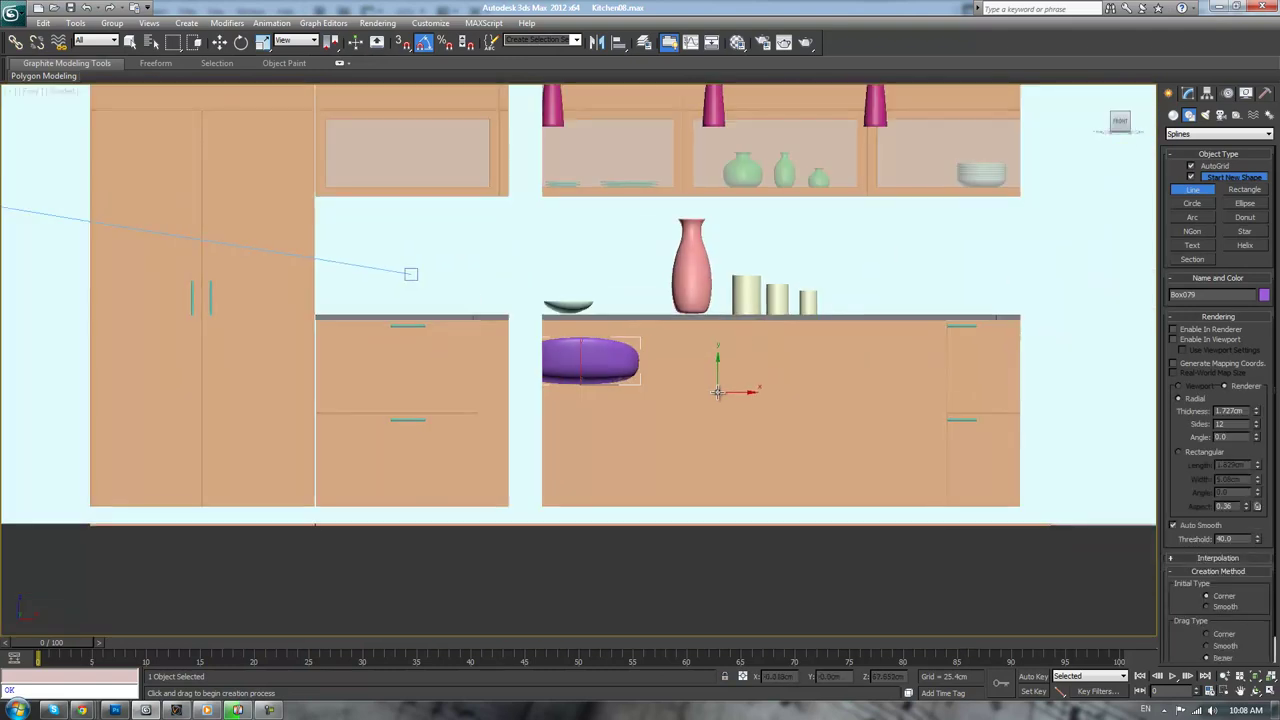
{"action": "scroll", "coordinate": [744, 384], "scroll_direction": "up", "scroll_amount": 3}
{"action": "scroll", "coordinate": [611, 397], "scroll_direction": "down", "scroll_amount": 4}
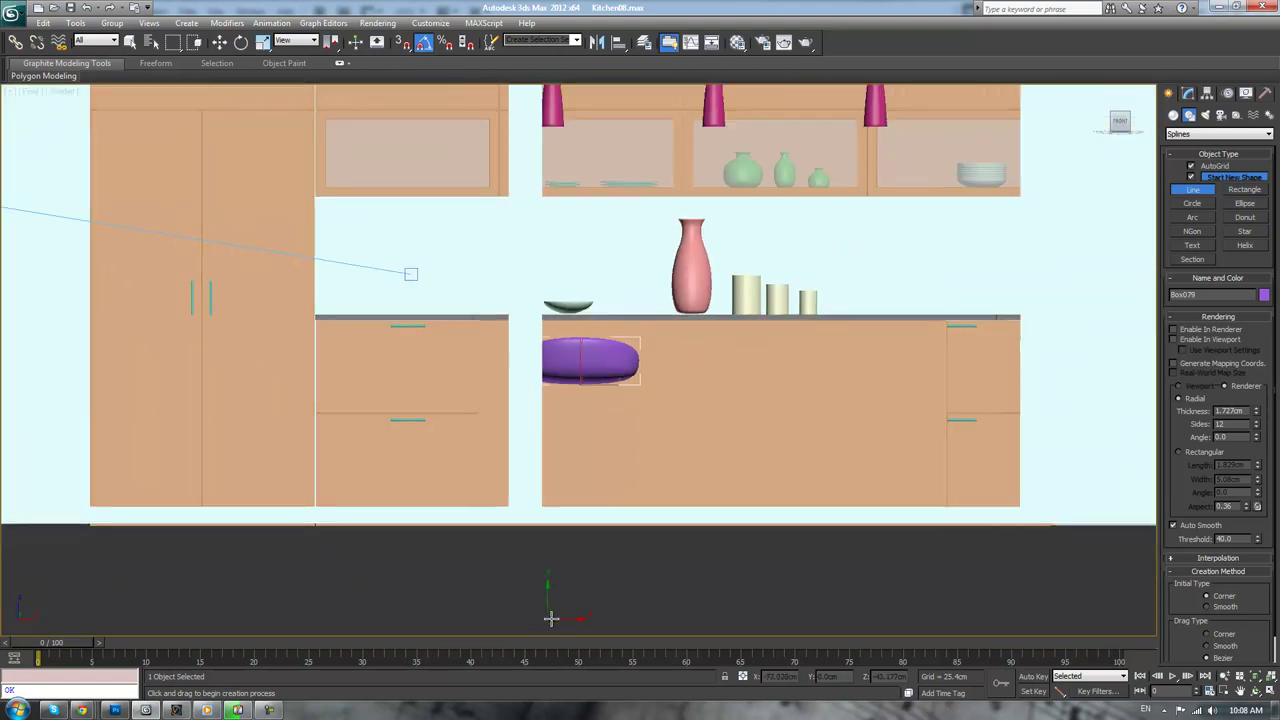
{"action": "right_click", "coordinate": [534, 590]}
{"action": "right_click", "coordinate": [523, 488]}
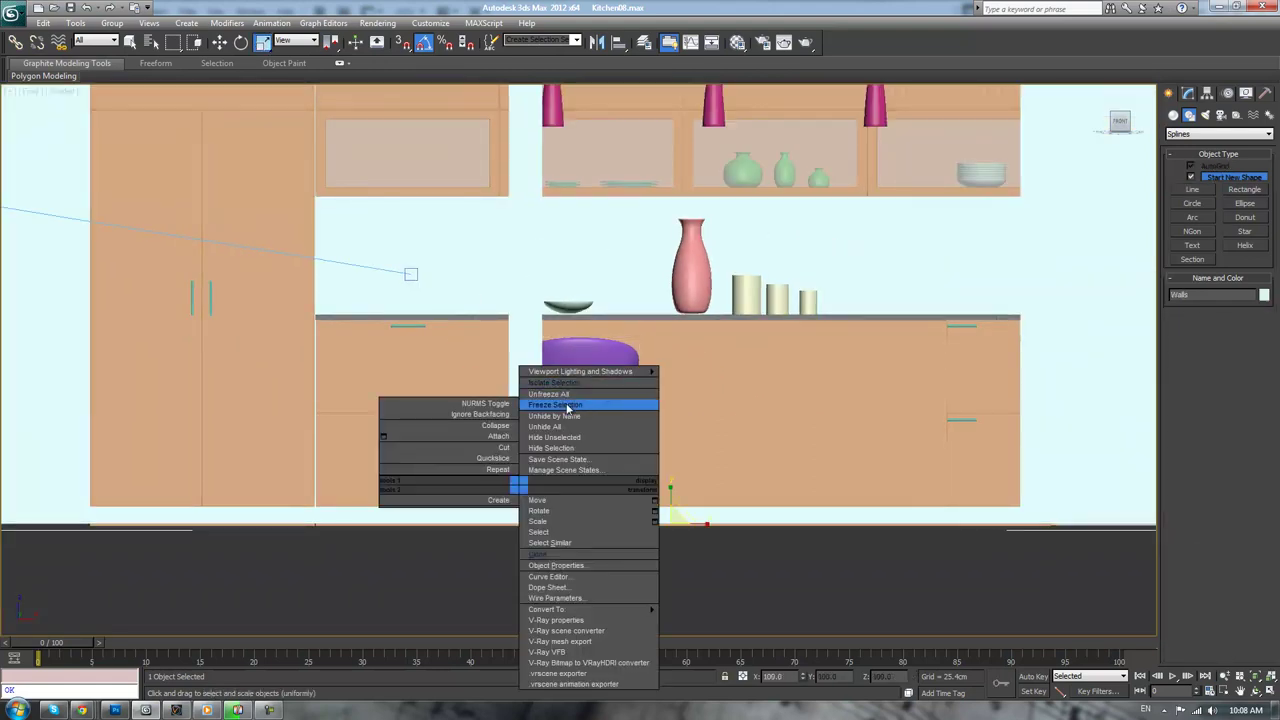
{"action": "left_click", "coordinate": [564, 447]}
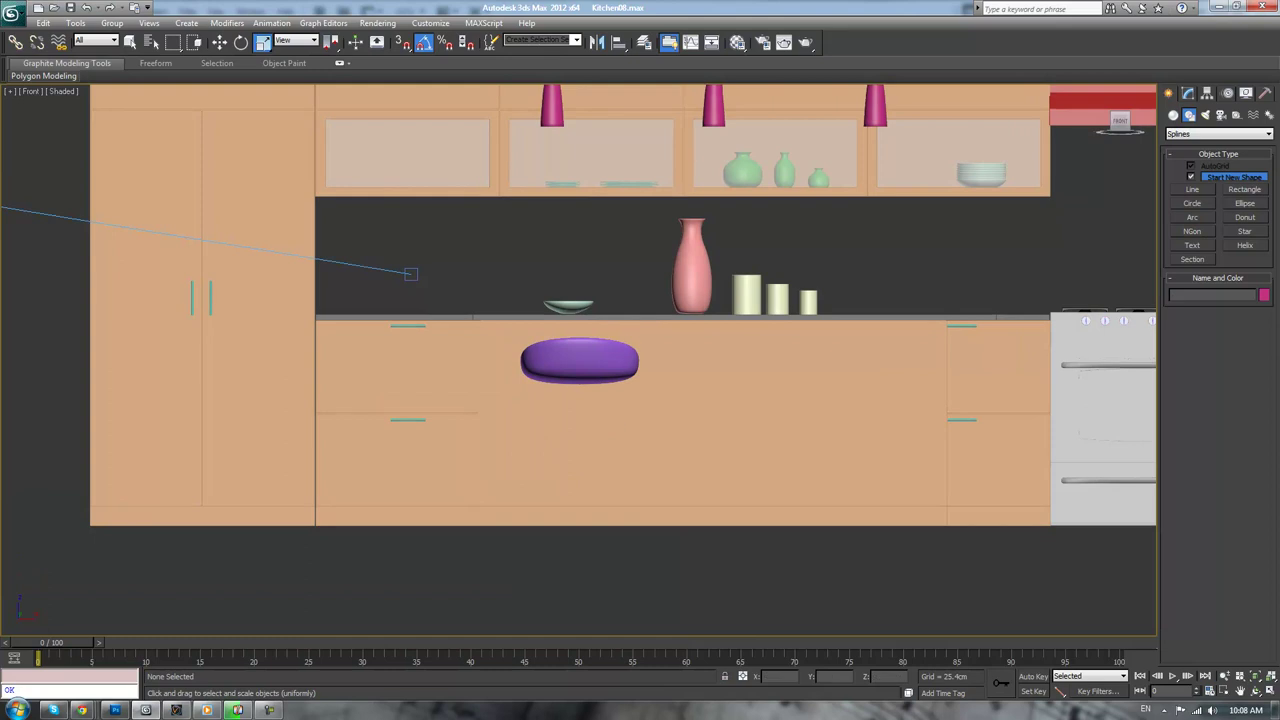
Draw a four-point line for a stool leg from the seat's underside downward and outward, ending in a vertical segment about 12 cm long
{"action": "left_click", "coordinate": [1193, 189]}
{"action": "middle_click_drag", "start_coordinate": [881, 446], "coordinate": [960, 400]}
{"action": "scroll", "coordinate": [915, 410], "scroll_direction": "up", "scroll_amount": 4}
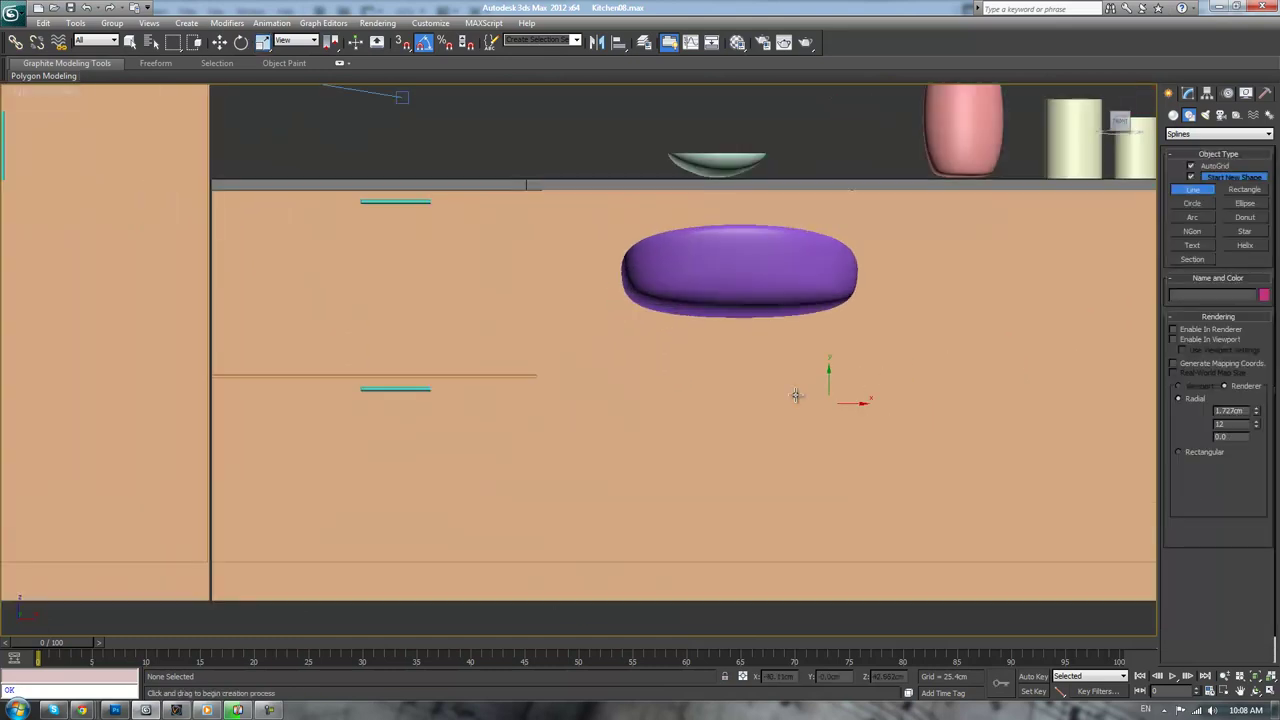
{"action": "left_click", "coordinate": [708, 318]}
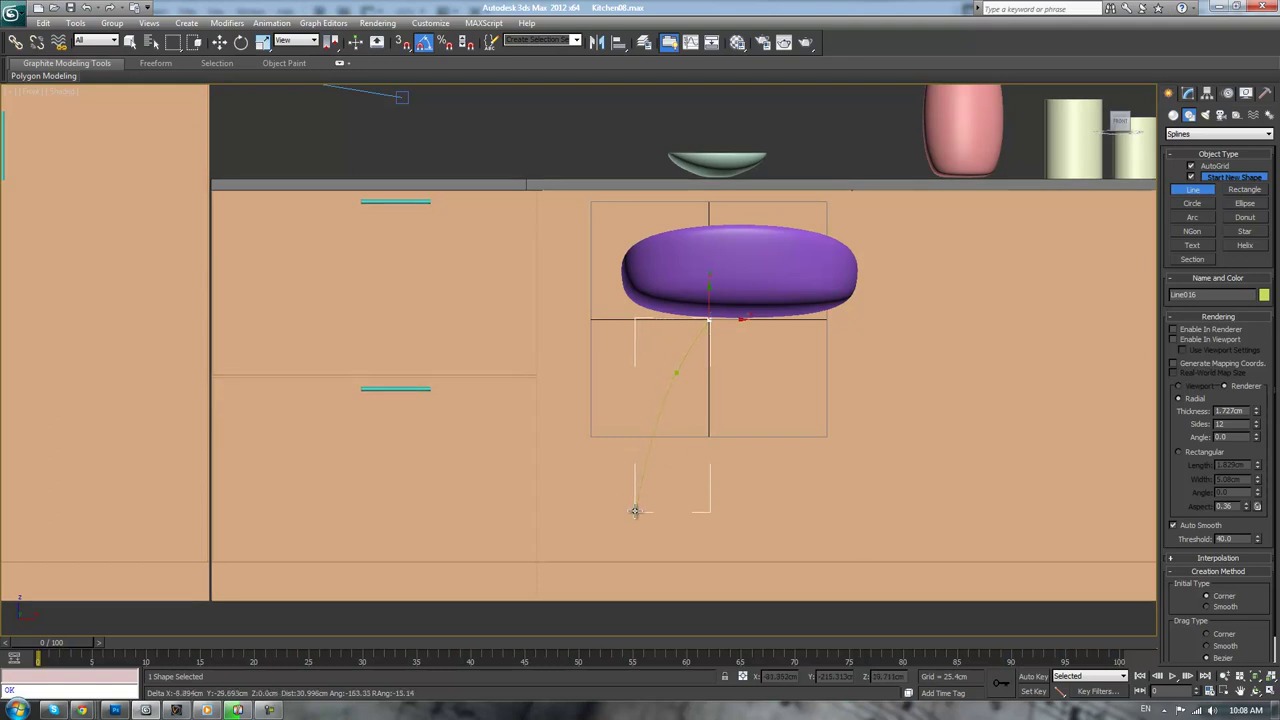
{"action": "left_click", "coordinate": [632, 566]}
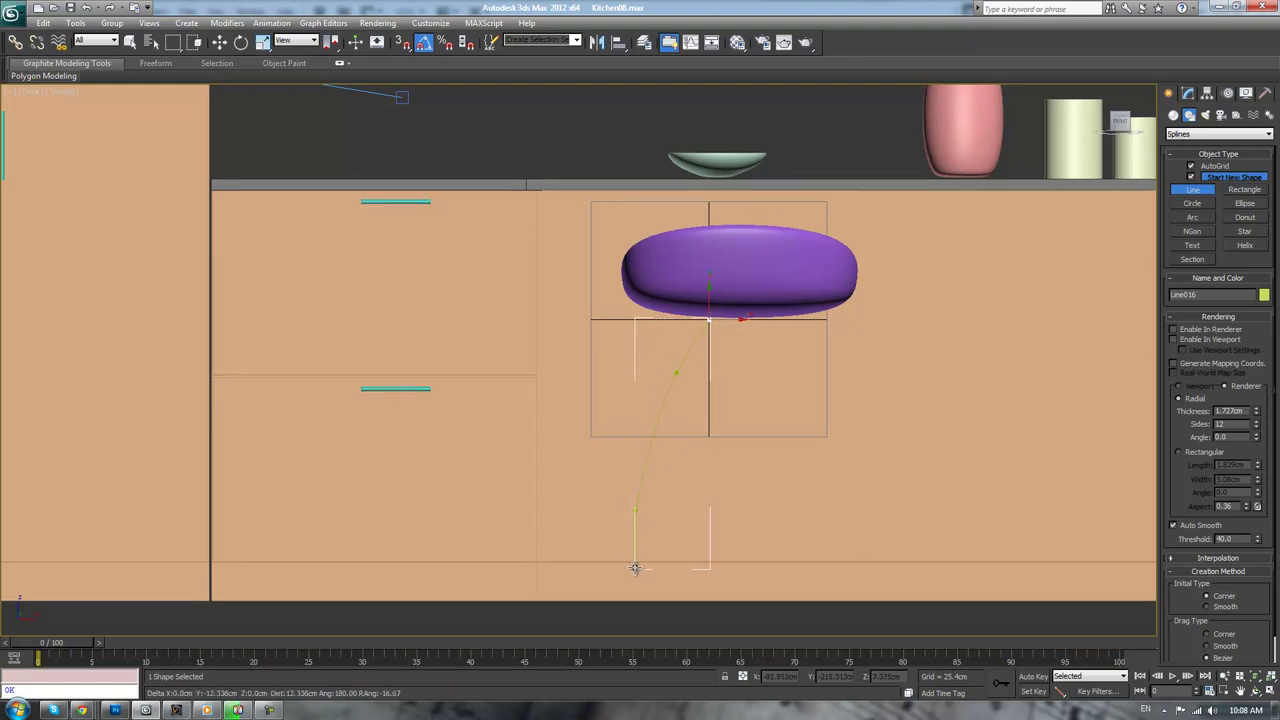
{"action": "right_click", "coordinate": [866, 494]}
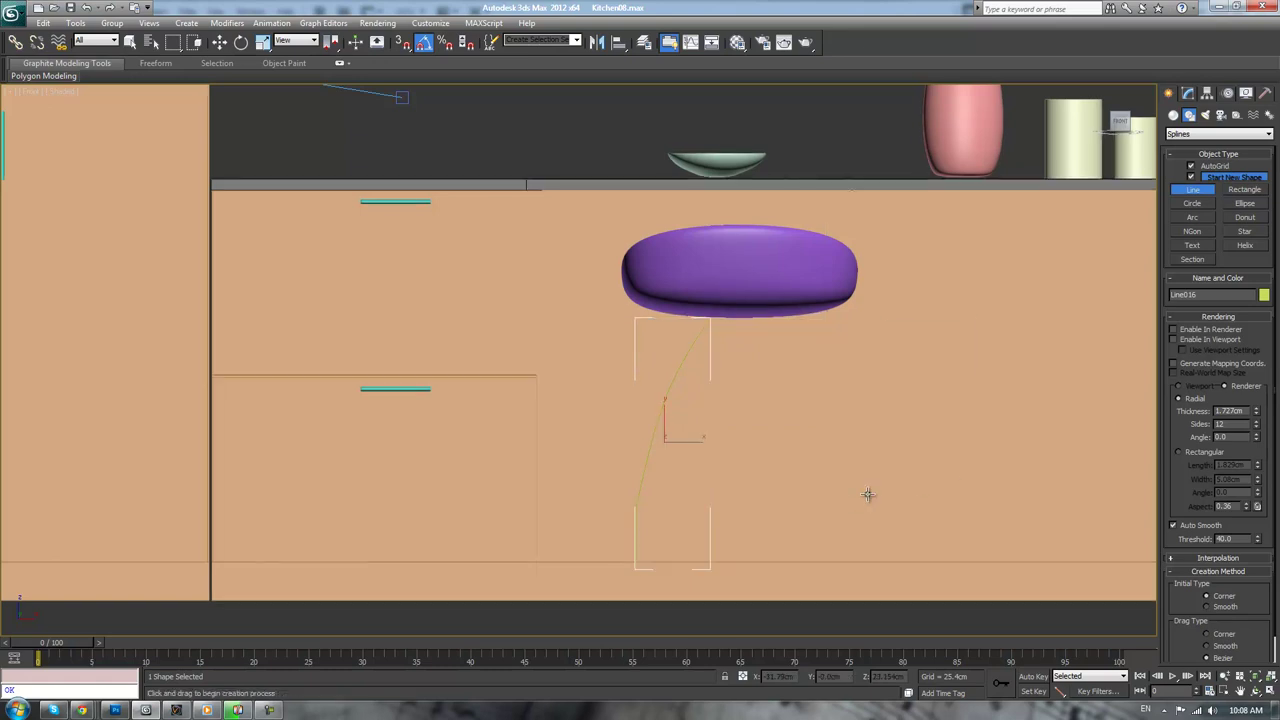
Open the leg line's vertices for editing in the four-viewport layout and move the bottom vertex outward and down to floor level
{"action": "left_click", "coordinate": [1193, 96]}
{"action": "right_click", "coordinate": [1219, 186]}
{"action": "left_click", "coordinate": [1210, 276]}
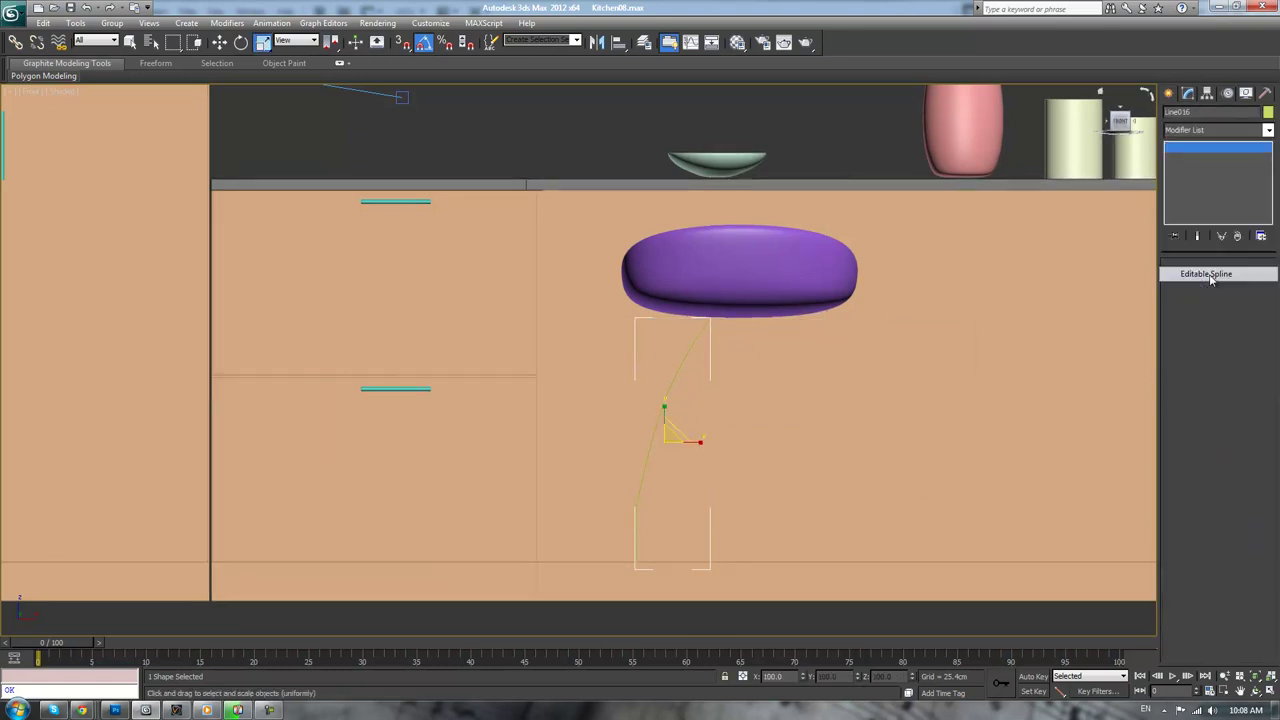
{"action": "left_click", "coordinate": [1177, 157]}
{"action": "middle_click_drag", "start_coordinate": [846, 460], "coordinate": [850, 416]}
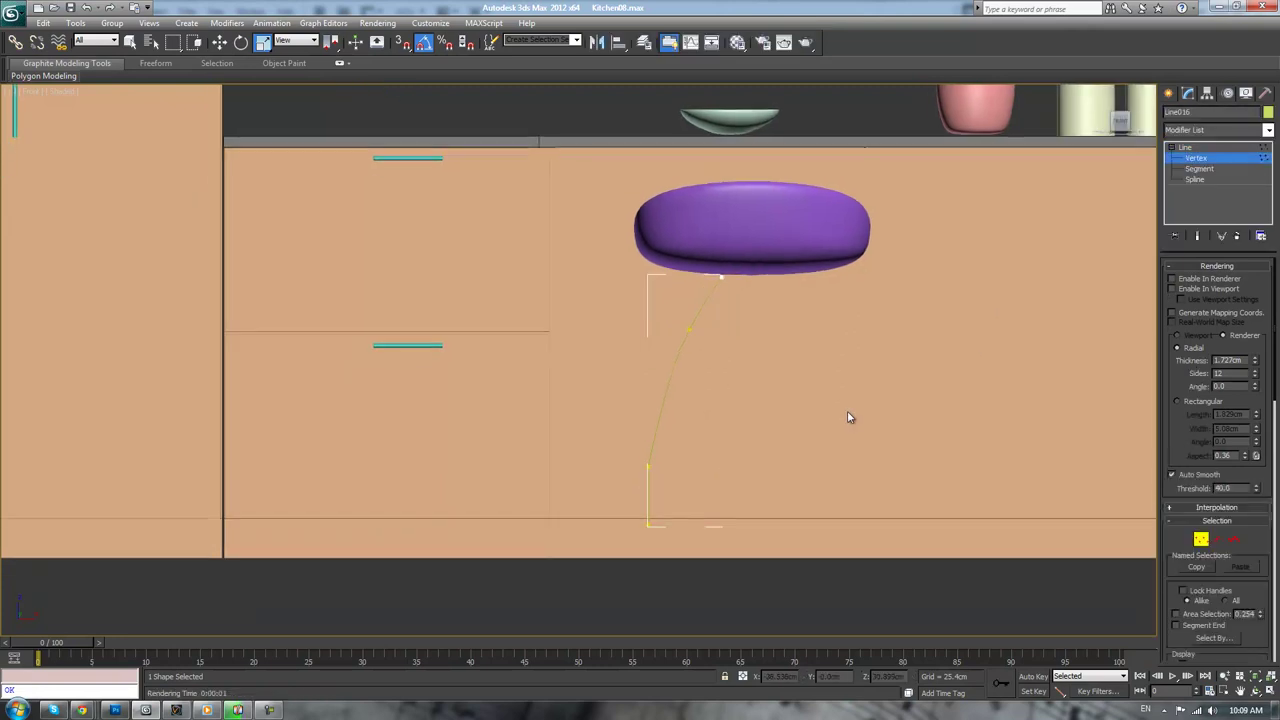
{"action": "key", "text": "alt+w"}
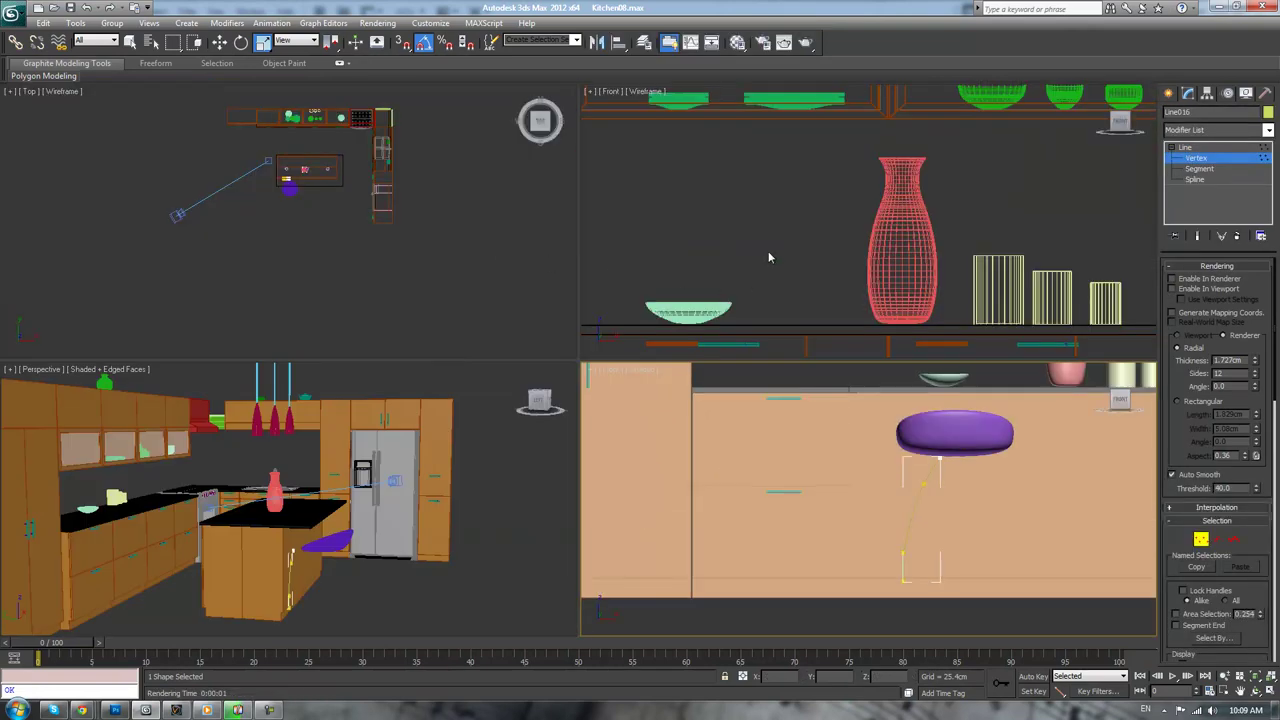
{"action": "middle_click_drag", "start_coordinate": [752, 283], "coordinate": [741, 188]}
{"action": "middle_click_drag", "start_coordinate": [354, 568], "coordinate": [401, 521]}
{"action": "scroll", "coordinate": [401, 521], "scroll_direction": "up", "scroll_amount": 3}
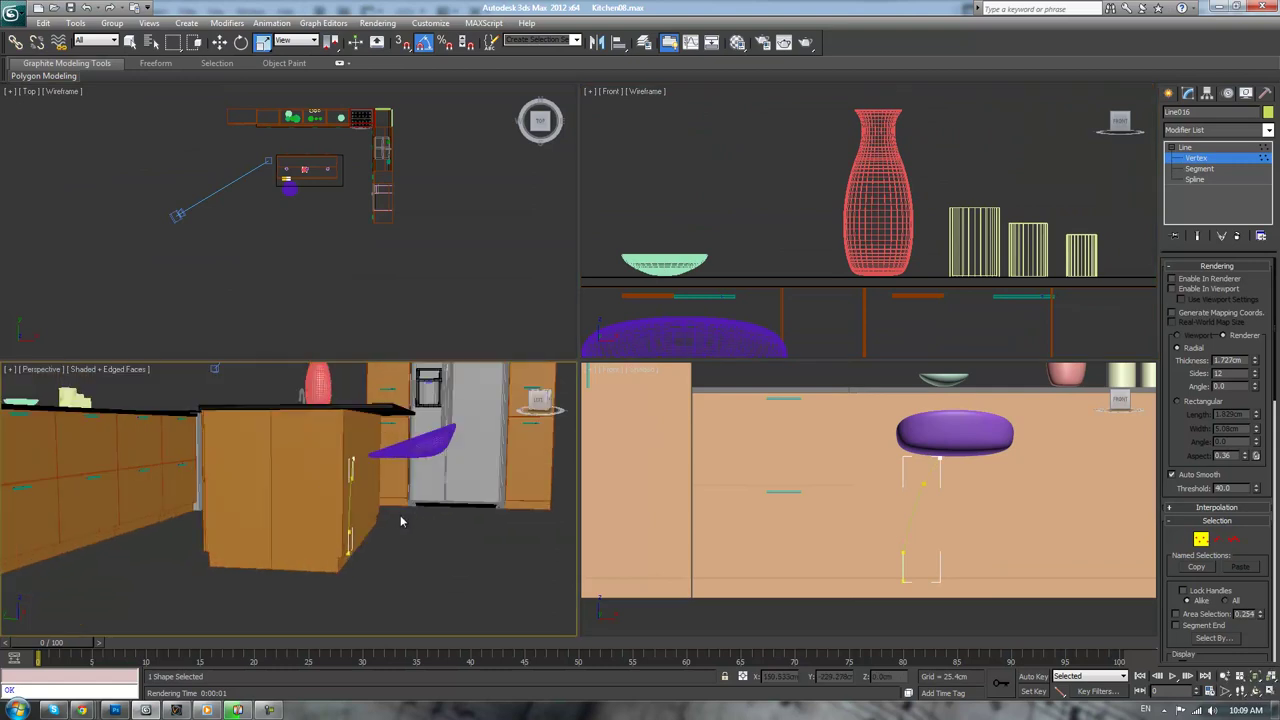
{"action": "scroll", "coordinate": [400, 520], "scroll_direction": "up", "scroll_amount": 4}
{"action": "left_click", "coordinate": [899, 581]}
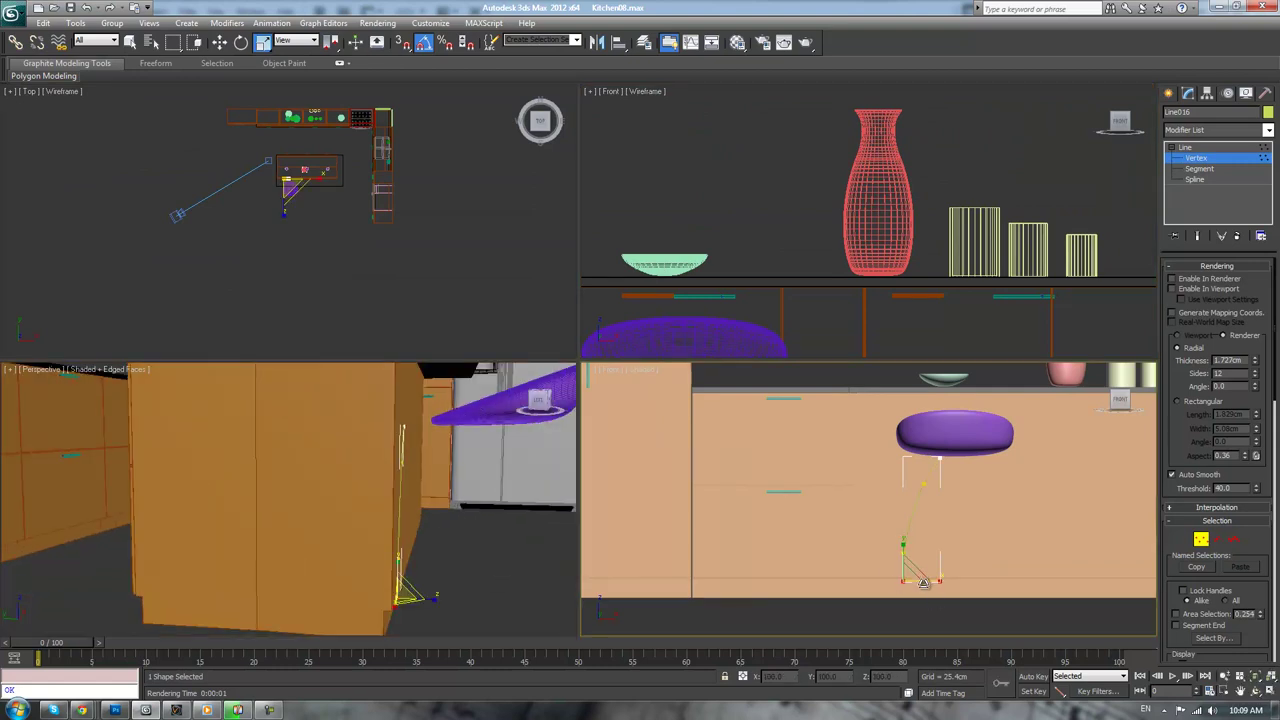
{"action": "left_click_drag", "start_coordinate": [912, 573], "coordinate": [896, 598]}
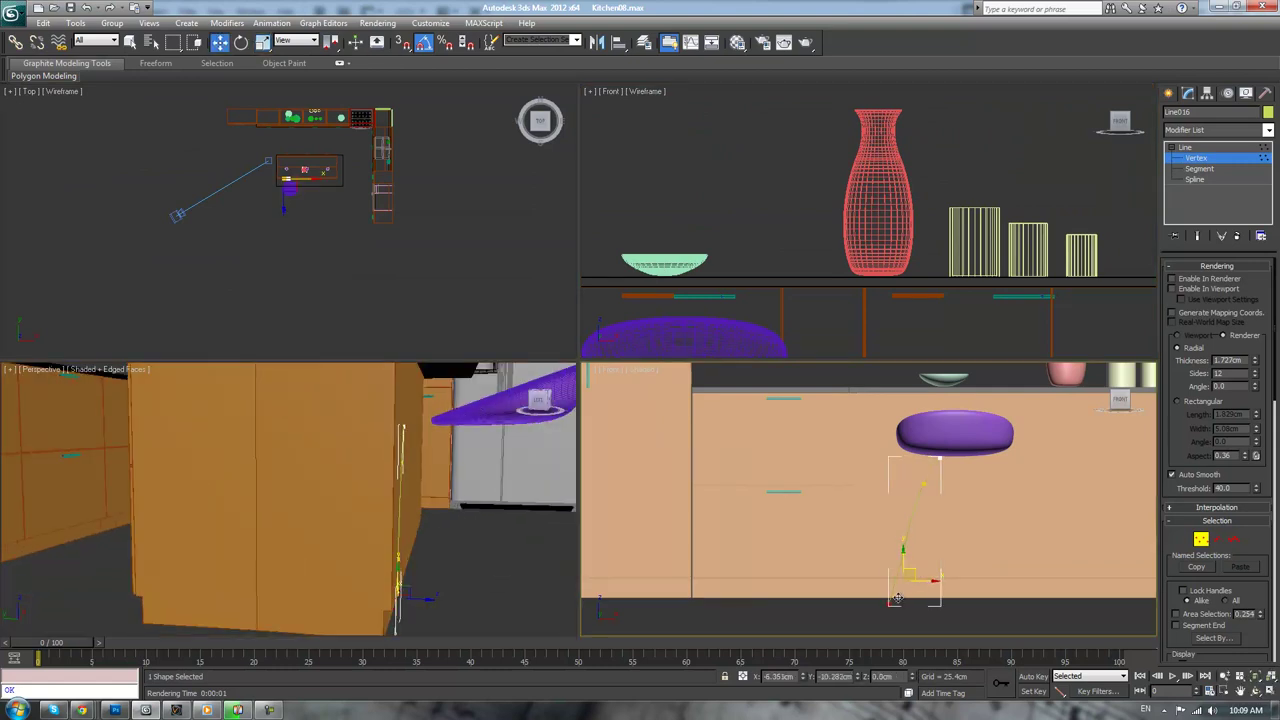
Convert the leg line's bottom vertex and the vertex above it to Bezier
{"action": "right_click", "coordinate": [834, 610]}
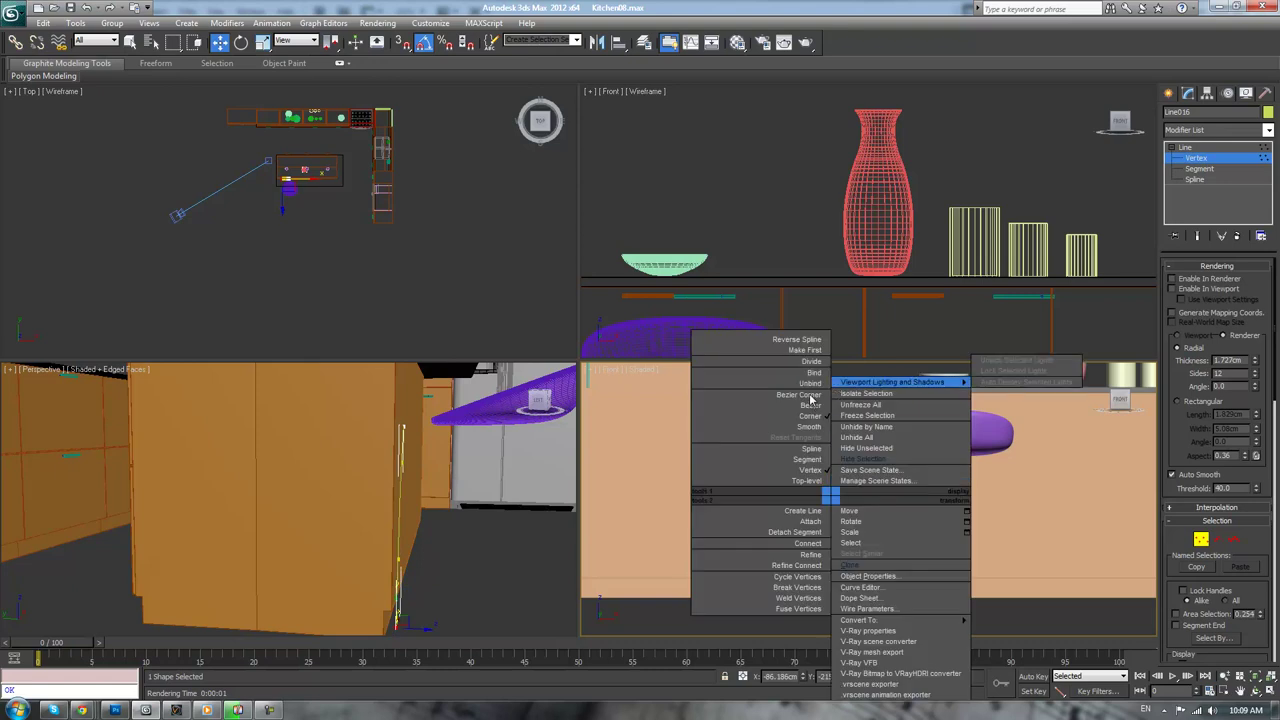
{"action": "left_click", "coordinate": [810, 400]}
{"action": "right_click", "coordinate": [807, 492]}
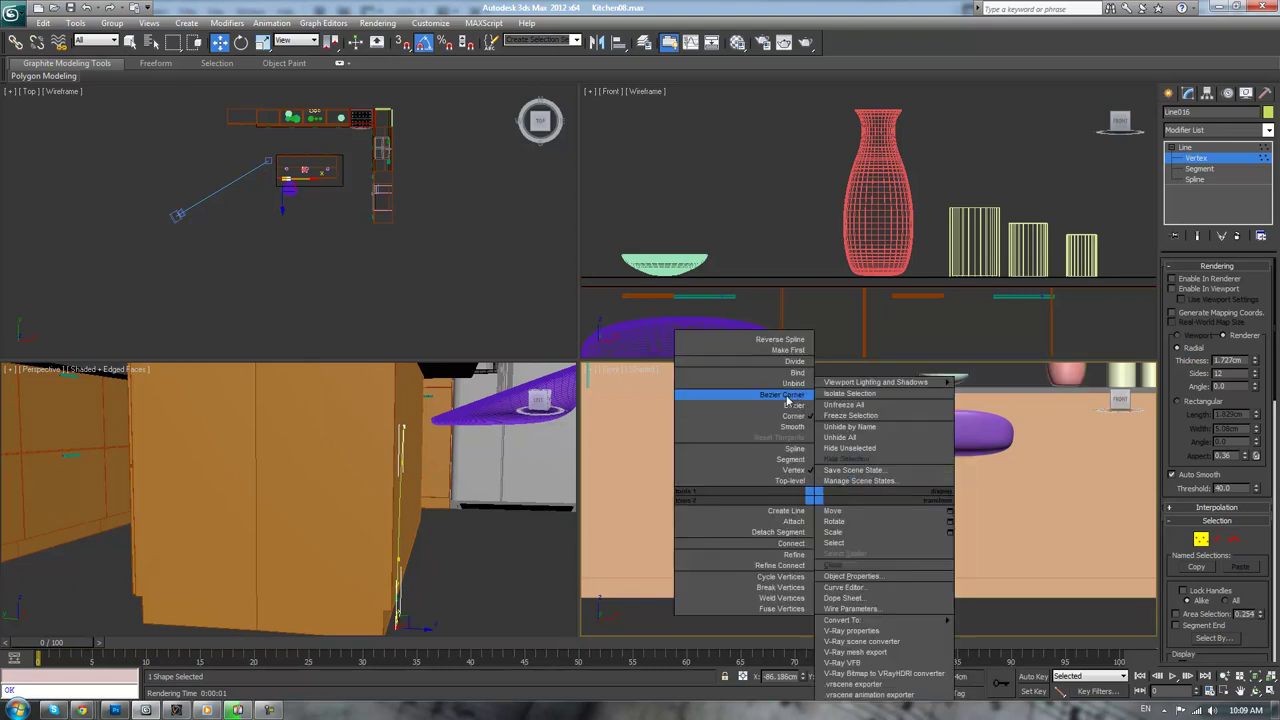
{"action": "left_click", "coordinate": [808, 408]}
{"action": "scroll", "coordinate": [864, 590], "scroll_direction": "up", "scroll_amount": 2}
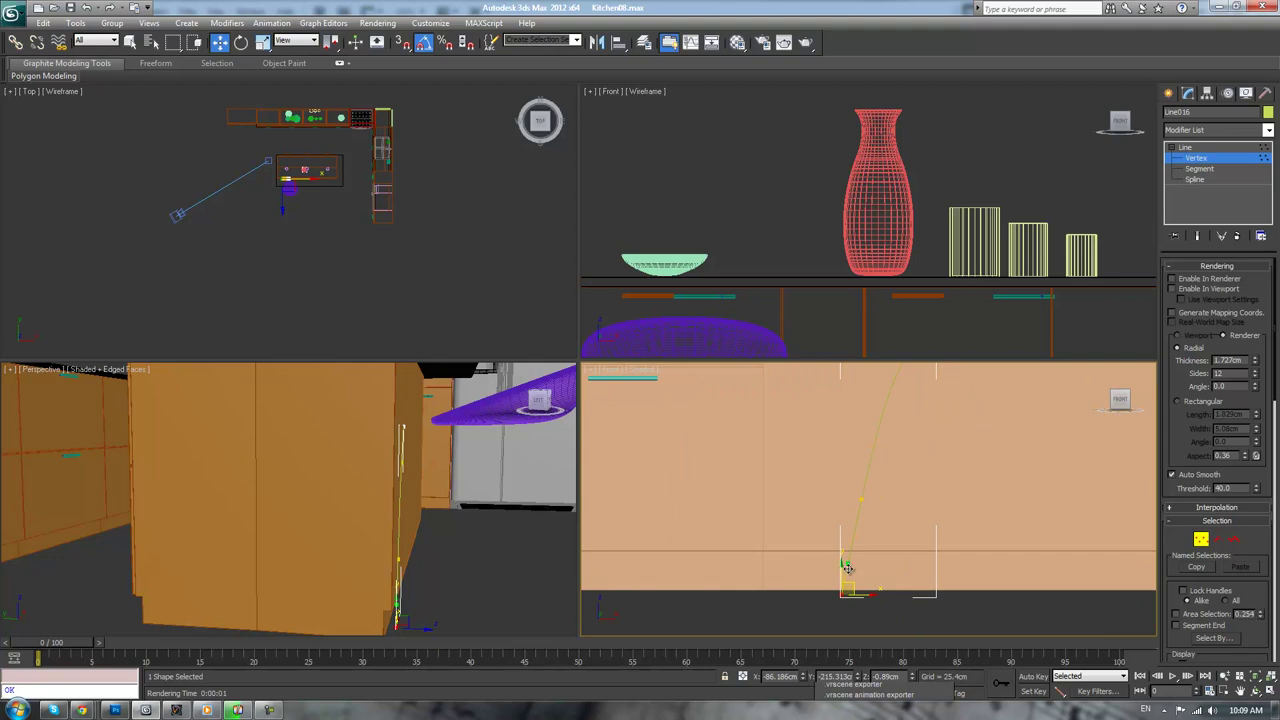
{"action": "left_click", "coordinate": [862, 497]}
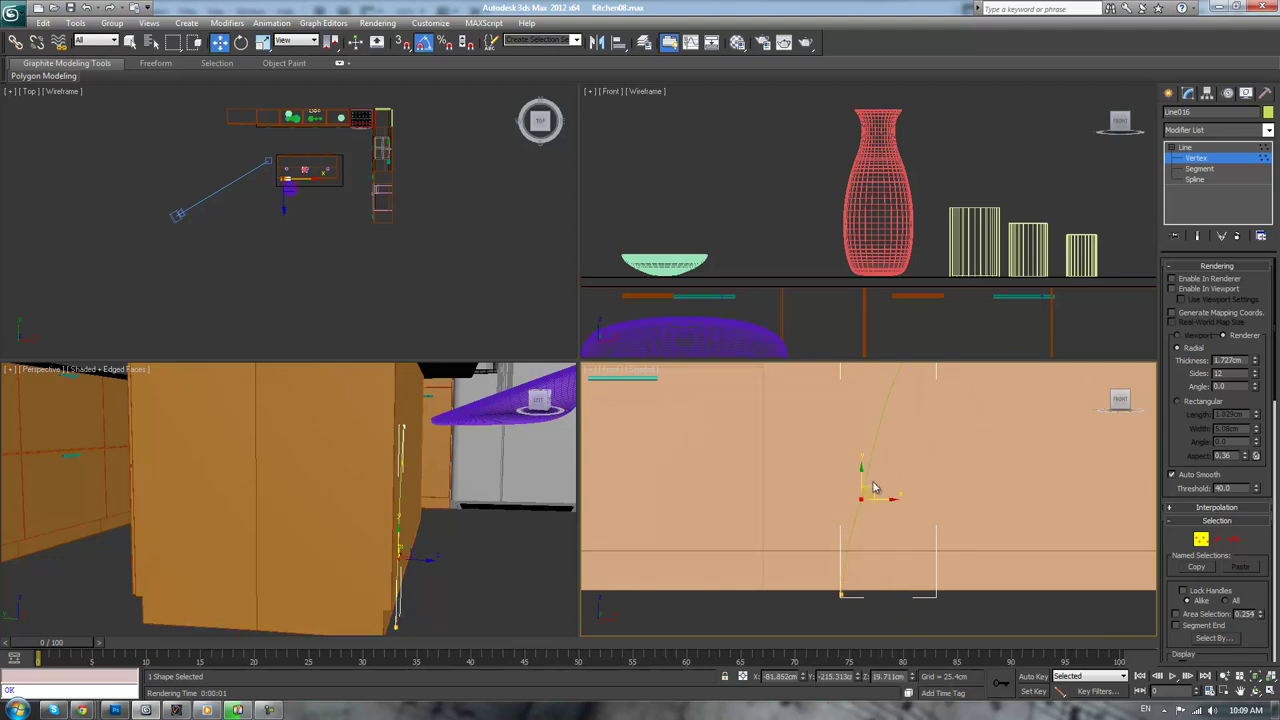
{"action": "right_click", "coordinate": [871, 488]}
{"action": "left_click", "coordinate": [850, 376]}
{"action": "right_click", "coordinate": [870, 461]}
{"action": "left_click", "coordinate": [846, 374]}
Adjust the leg line's middle vertices and Bezier handles to form a smooth outward curve from seat to floor
{"action": "mouse_move", "coordinate": [875, 490]}
{"action": "left_mouse_down"}
{"action": "mouse_move", "coordinate": [875, 461]}
{"action": "mouse_move", "coordinate": [890, 497]}
{"action": "left_mouse_up"}
{"action": "left_click", "coordinate": [867, 419]}
{"action": "left_click_drag", "start_coordinate": [873, 419], "coordinate": [875, 417]}
{"action": "middle_click_drag", "start_coordinate": [916, 447], "coordinate": [893, 563]}
{"action": "left_click_drag", "start_coordinate": [909, 433], "coordinate": [914, 421]}
{"action": "left_click_drag", "start_coordinate": [839, 460], "coordinate": [880, 476]}
{"action": "left_click", "coordinate": [895, 517]}
{"action": "scroll", "coordinate": [897, 511], "scroll_direction": "down", "scroll_amount": 2}
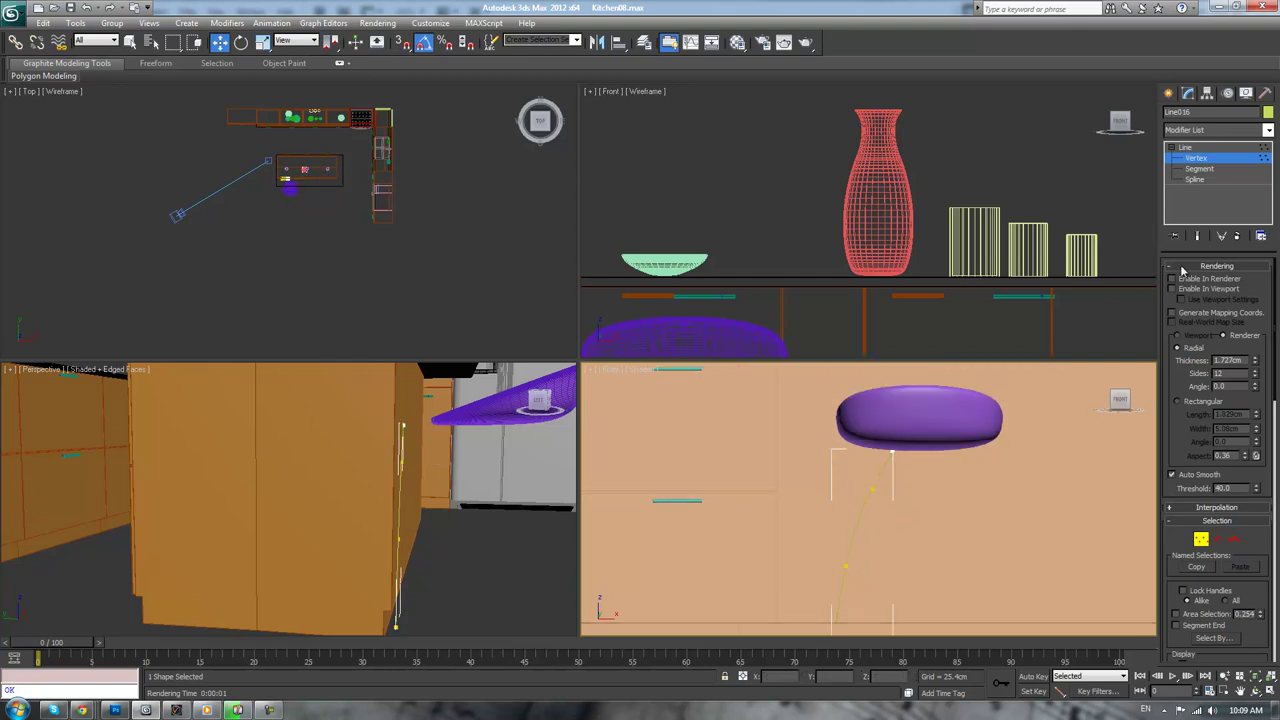
Make the leg line render as a radial tube in both renderer and viewport, with a thickness of 2.235 cm
{"action": "left_click", "coordinate": [1172, 288]}
{"action": "middle_click_drag", "start_coordinate": [1063, 480], "coordinate": [1063, 428]}
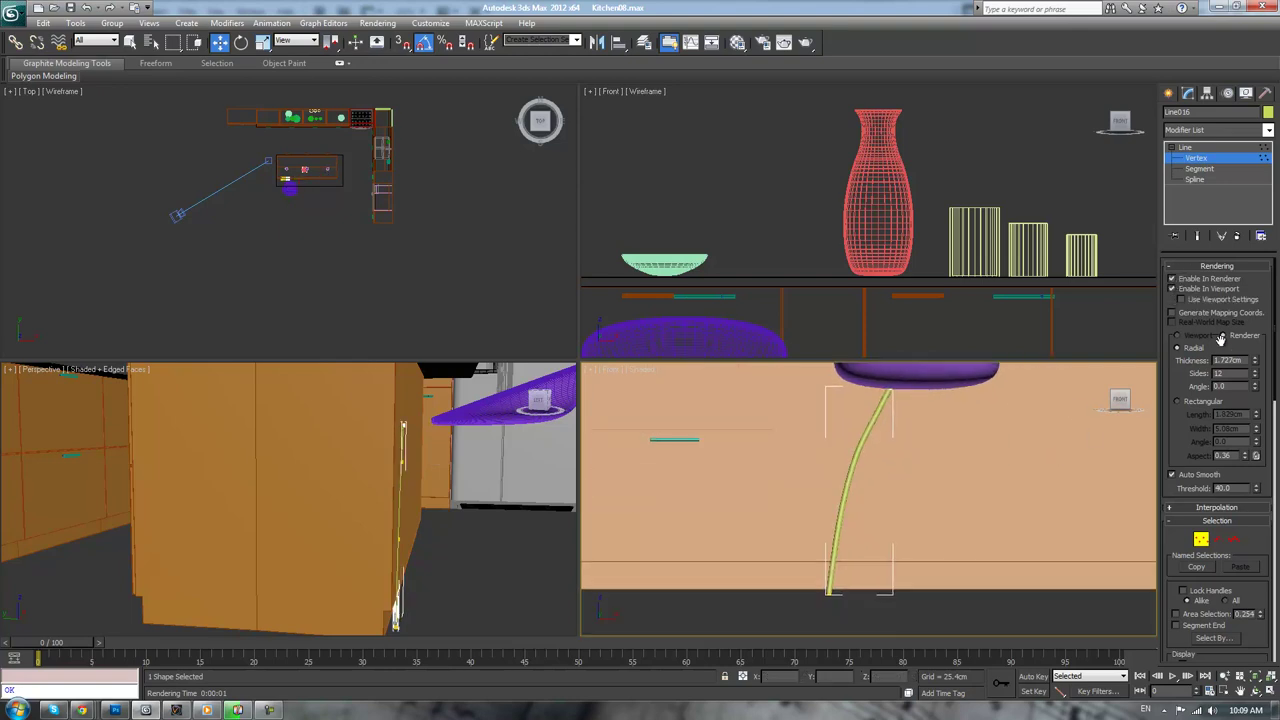
{"action": "left_click_drag", "start_coordinate": [1255, 362], "coordinate": [1254, 344]}
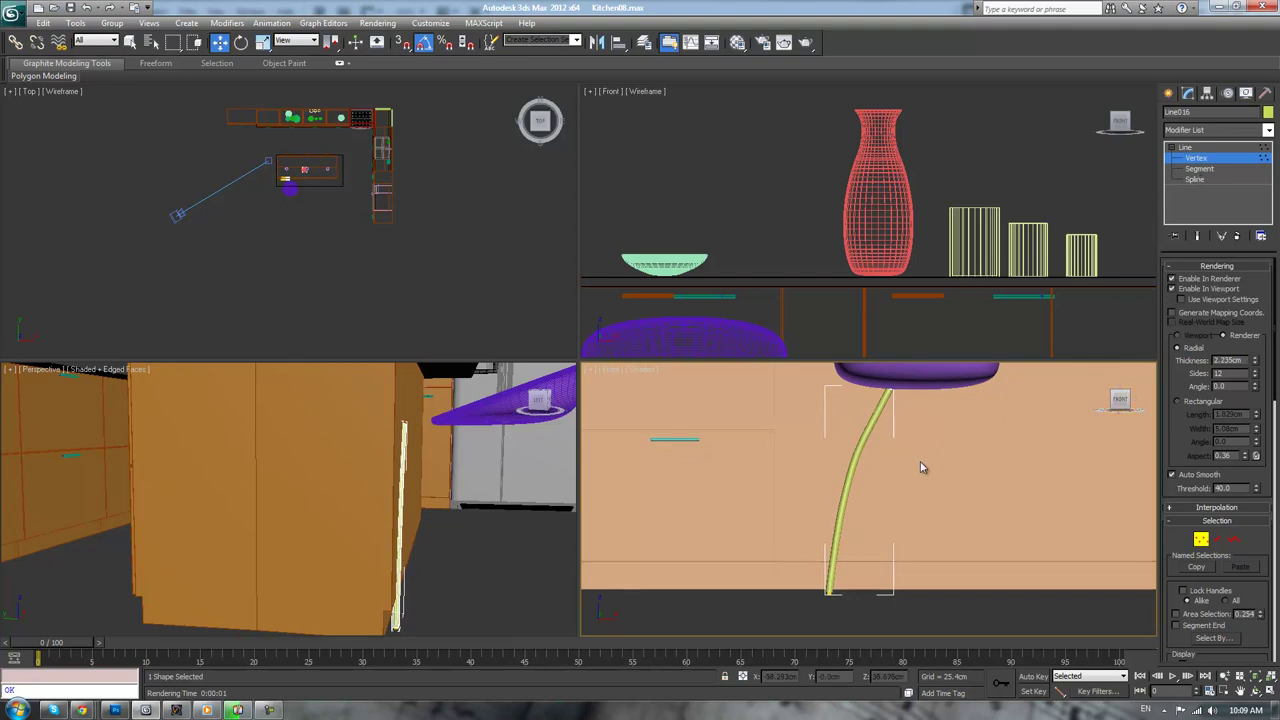
{"action": "left_click", "coordinate": [1213, 148]}
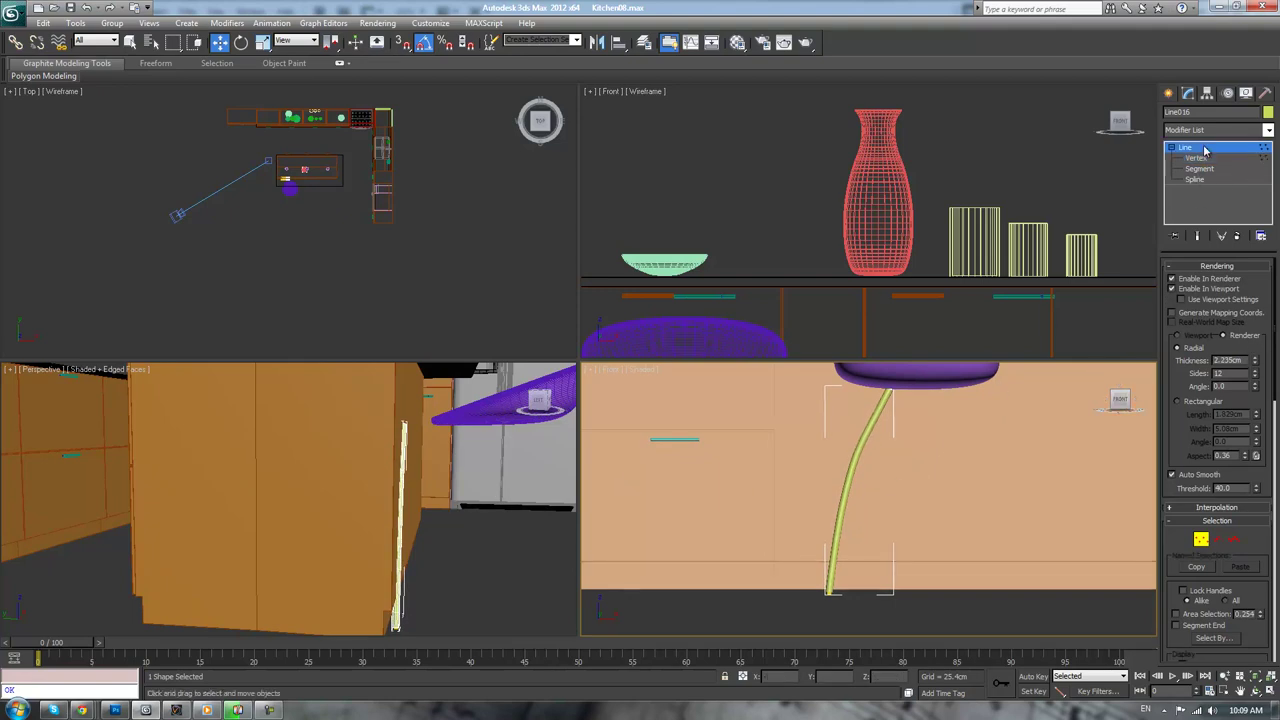
Move the leg beneath the seat in the Top view, to about Y -250 cm
{"action": "scroll", "coordinate": [328, 138], "scroll_direction": "up", "scroll_amount": 4}
{"action": "scroll", "coordinate": [354, 217], "scroll_direction": "up", "scroll_amount": 4}
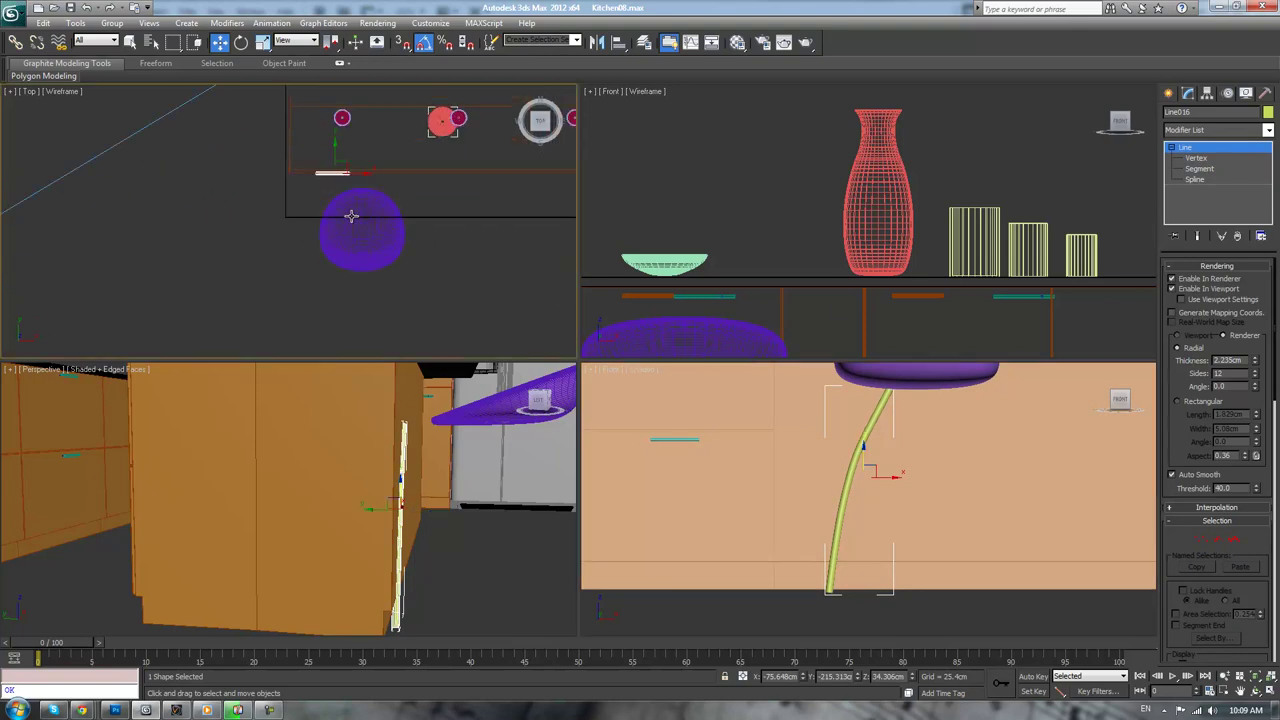
{"action": "scroll", "coordinate": [346, 126], "scroll_direction": "up", "scroll_amount": 3}
{"action": "left_click_drag", "start_coordinate": [353, 122], "coordinate": [365, 203]}
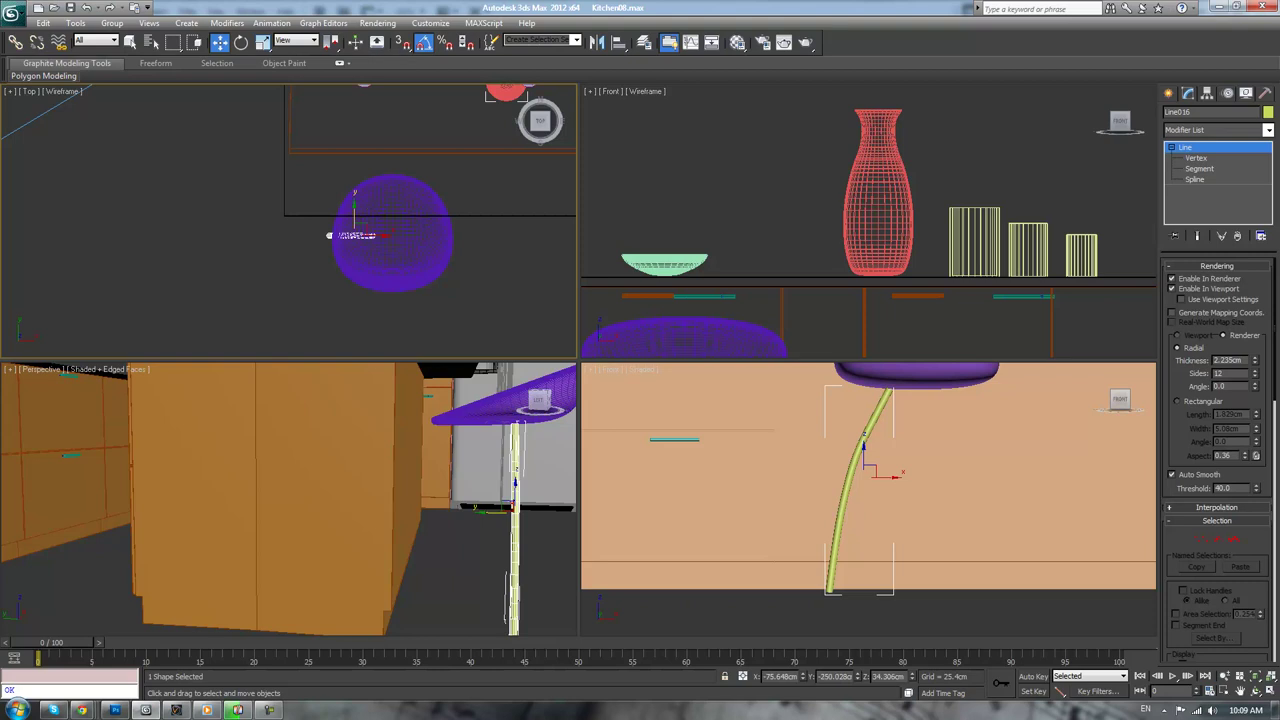
{"action": "scroll", "coordinate": [991, 476], "scroll_direction": "up", "scroll_amount": 3}
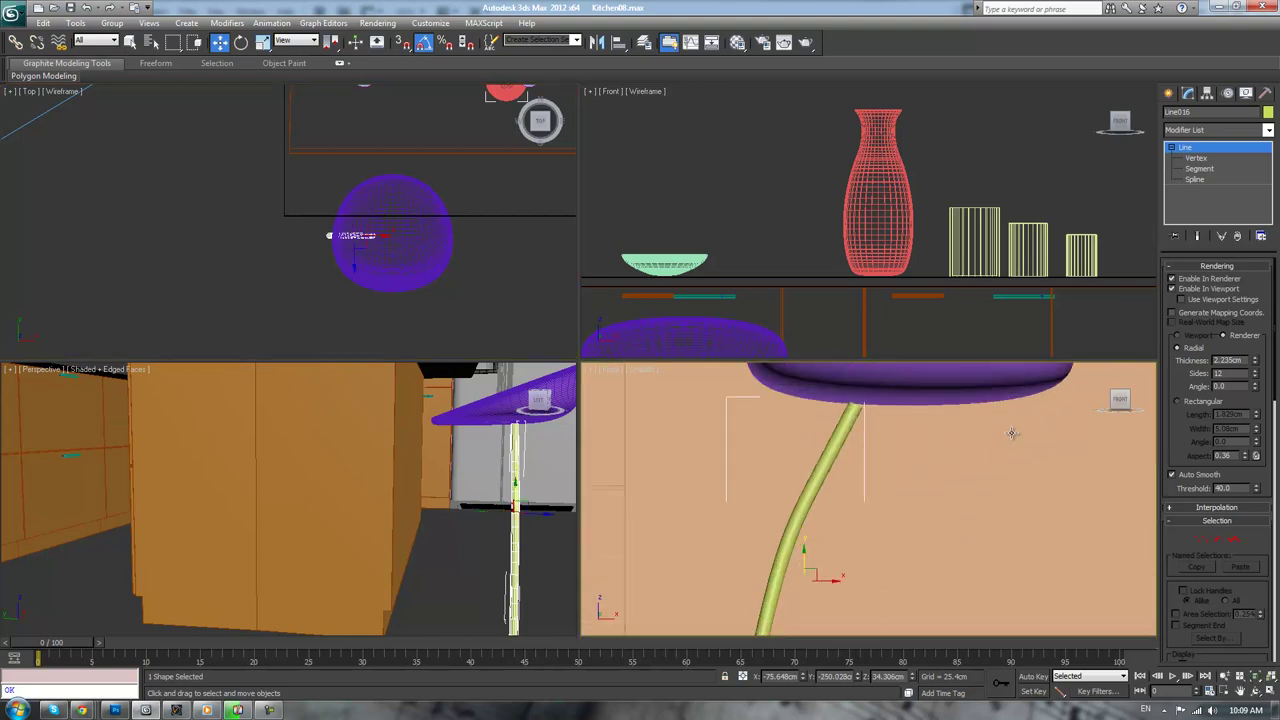
Raise the leg line's top vertex to about Z 62 cm so the leg meets the underside of the seat
{"action": "left_click", "coordinate": [1210, 159]}
{"action": "scroll", "coordinate": [907, 524], "scroll_direction": "up", "scroll_amount": 2}
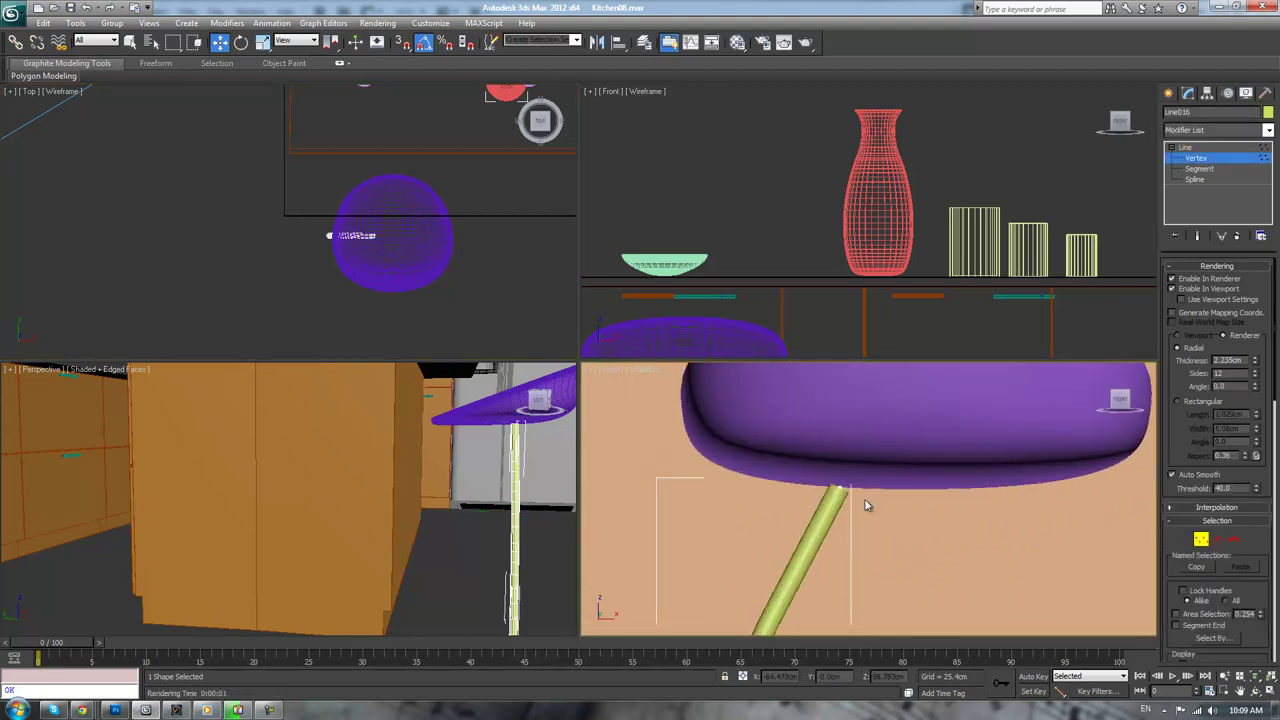
{"action": "left_click", "coordinate": [838, 489]}
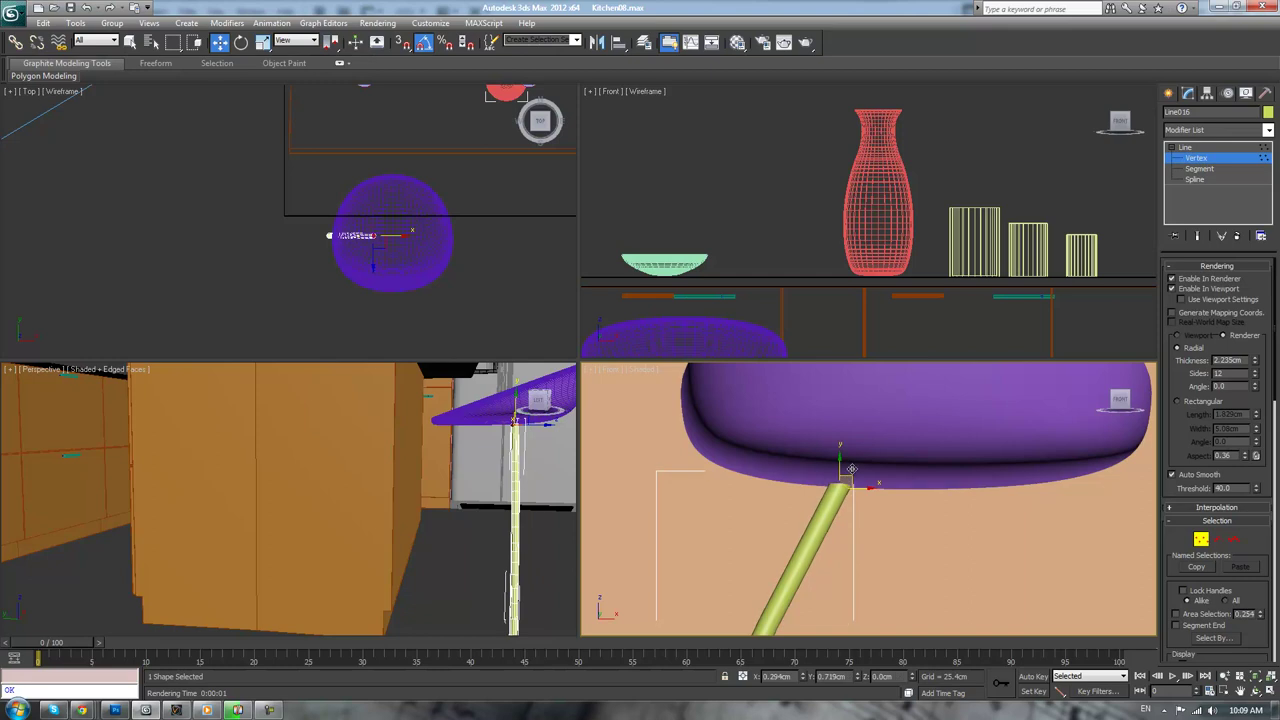
{"action": "middle_click_drag", "start_coordinate": [848, 474], "coordinate": [1000, 543], "text": "alt"}
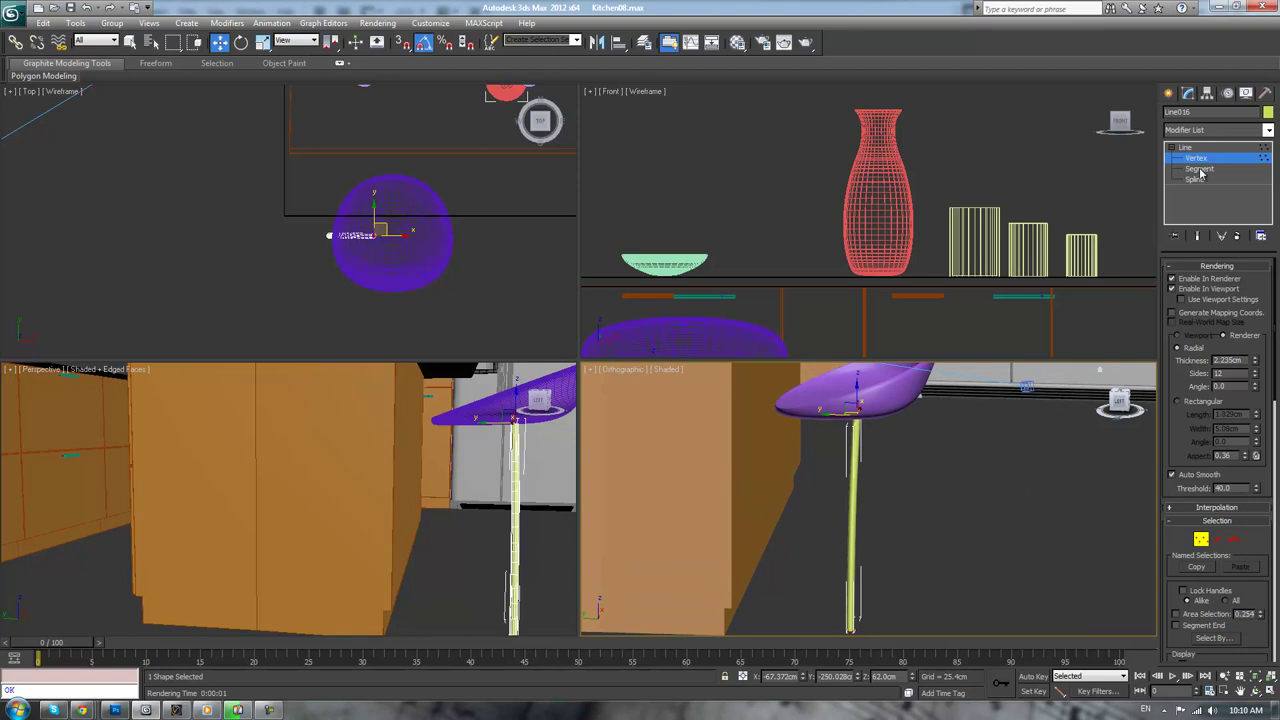
Disable the leg line's rendered tube in the viewport and delete the vertex just below the top one
{"action": "key", "text": "F3"}
{"action": "mouse_move", "coordinate": [963, 523]}
{"action": "middle_mouse_down", "text": "alt"}
{"action": "mouse_move", "coordinate": [947, 511]}
{"action": "mouse_move", "coordinate": [1050, 407]}
{"action": "middle_mouse_up", "text": "alt"}
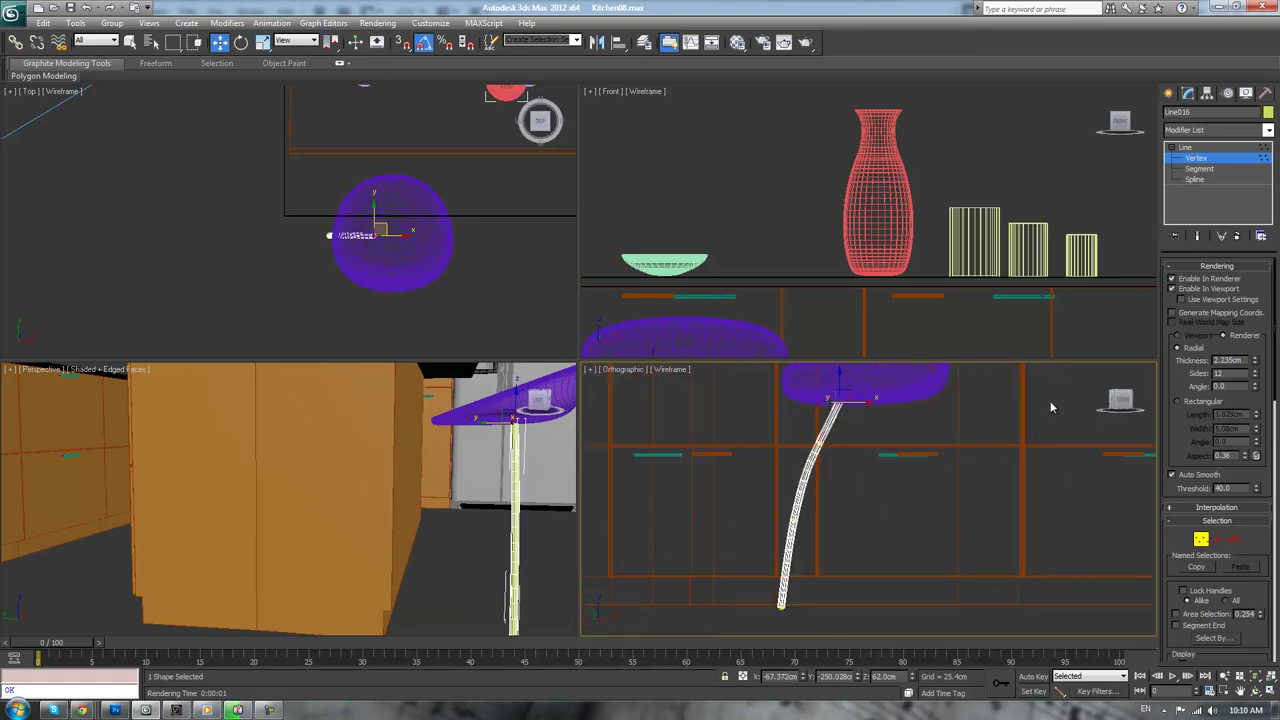
{"action": "left_click", "coordinate": [1174, 289]}
{"action": "middle_click_drag", "start_coordinate": [837, 529], "coordinate": [839, 528]}
{"action": "scroll", "coordinate": [839, 528], "scroll_direction": "up", "scroll_amount": 1}
{"action": "scroll", "coordinate": [836, 527], "scroll_direction": "down", "scroll_amount": 1}
{"action": "left_click_drag", "start_coordinate": [849, 475], "coordinate": [851, 482]}
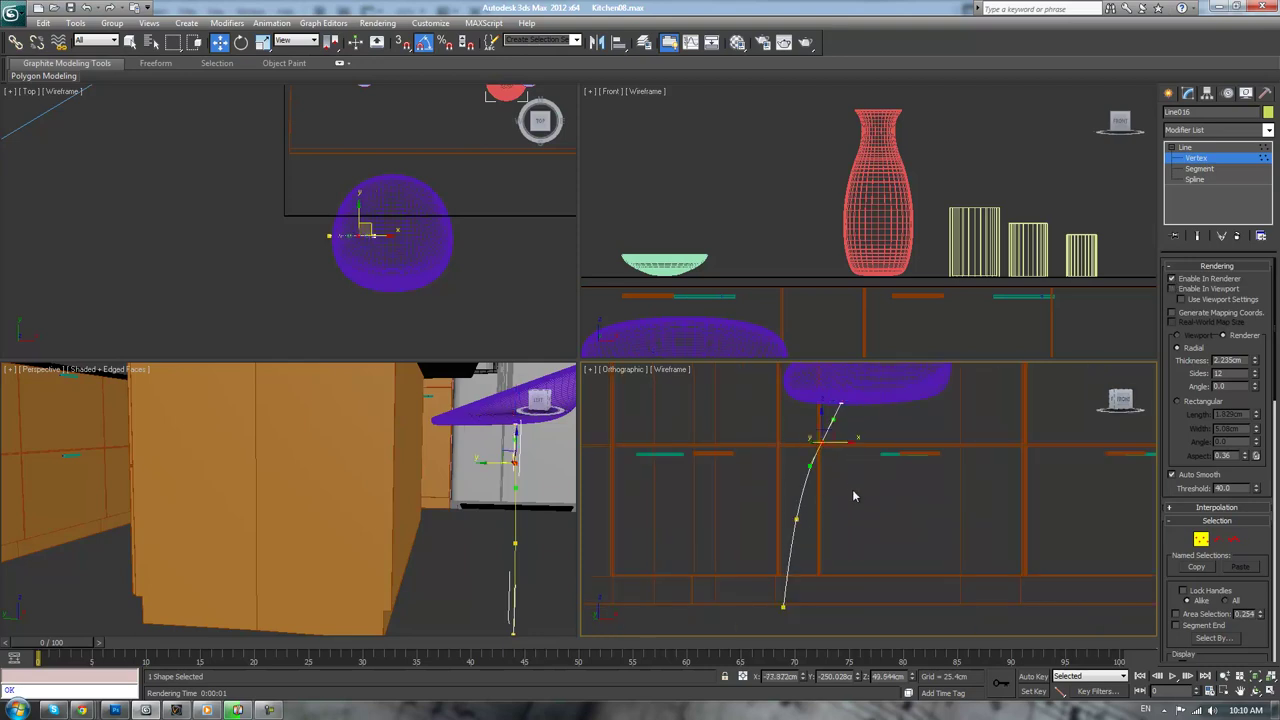
{"action": "left_click_drag", "start_coordinate": [1180, 528], "coordinate": [1190, 327]}
Raise the leg line's remaining middle vertex to about Z 30.6 cm and lengthen its upper Bezier handle for a smoother curve
{"action": "left_click", "coordinate": [958, 541]}
{"action": "left_click_drag", "start_coordinate": [797, 522], "coordinate": [804, 512]}
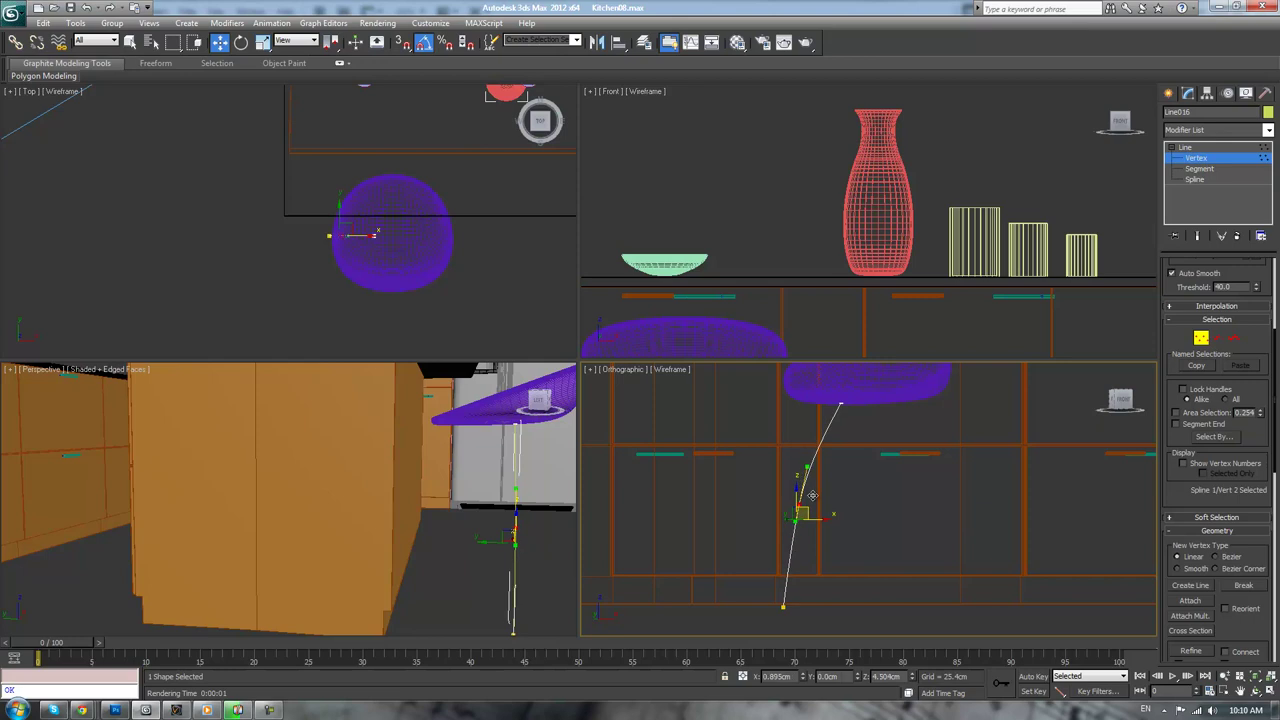
{"action": "left_click_drag", "start_coordinate": [808, 468], "coordinate": [813, 448]}
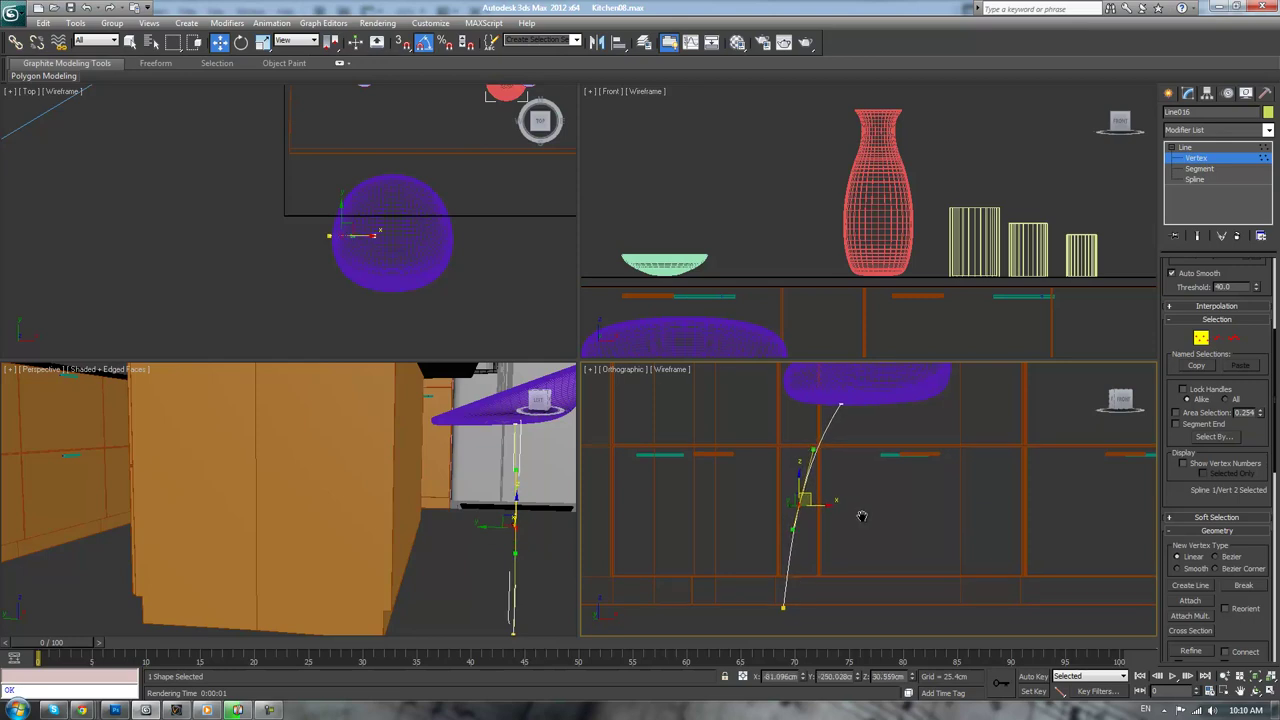
{"action": "middle_click_drag", "start_coordinate": [868, 519], "coordinate": [874, 530]}
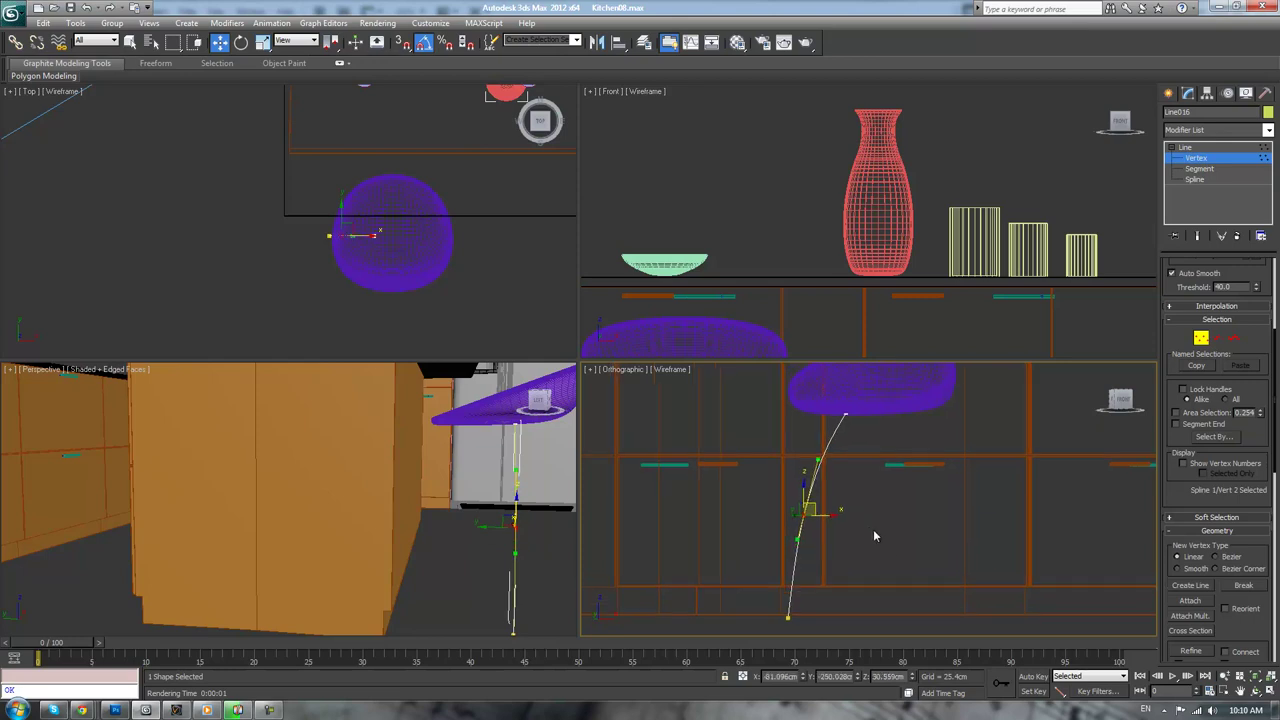
Finish vertex editing and show the leg line as a rendered tube in the viewport again
{"action": "left_click", "coordinate": [1211, 159]}
{"action": "scroll", "coordinate": [1173, 283], "scroll_direction": "up", "scroll_amount": 5}
{"action": "left_click", "coordinate": [1173, 283]}
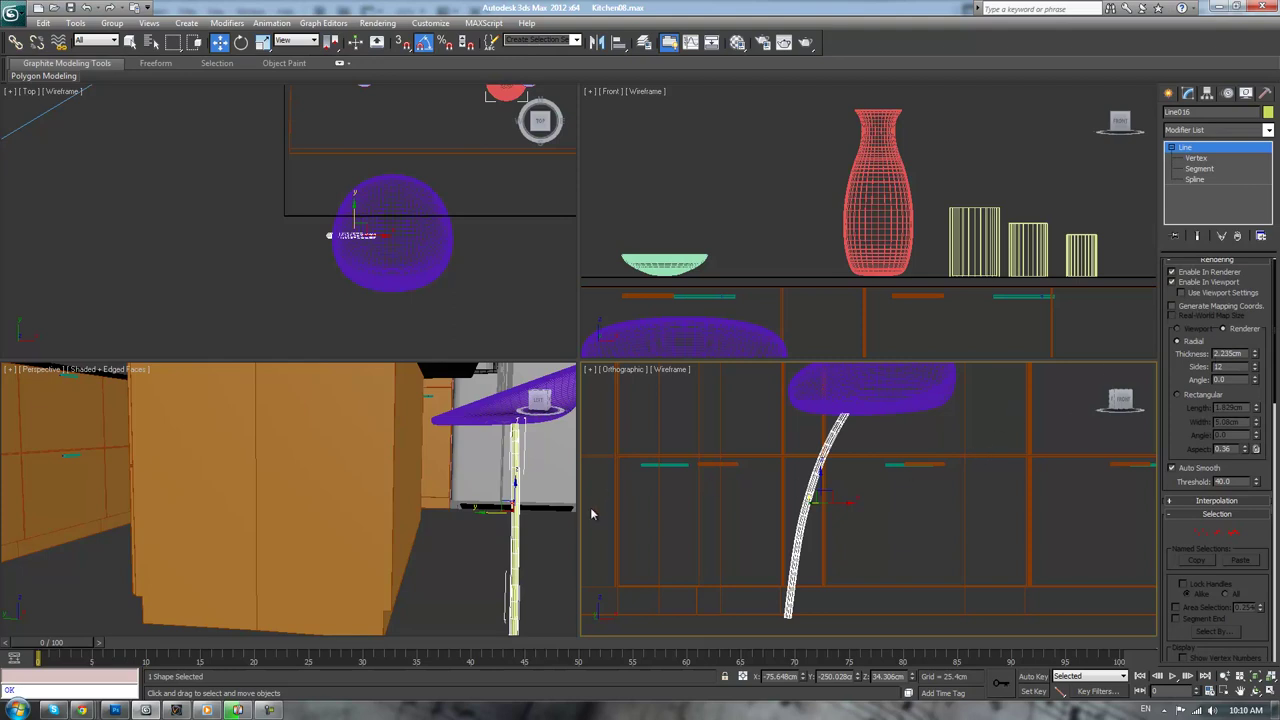
Switch the perspective viewport to the VRay physical camera, with safe frames shown and edged faces hidden
{"action": "key", "text": "c"}
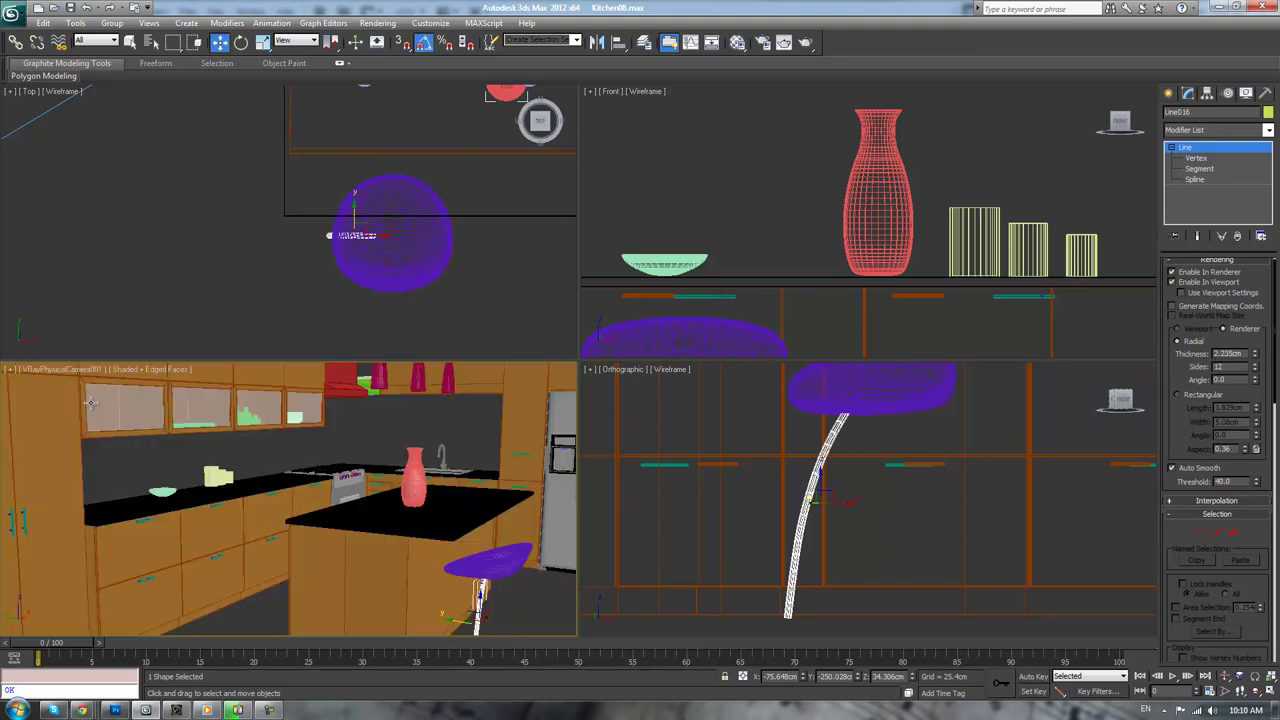
{"action": "left_click", "coordinate": [50, 370]}
{"action": "left_click", "coordinate": [95, 563]}
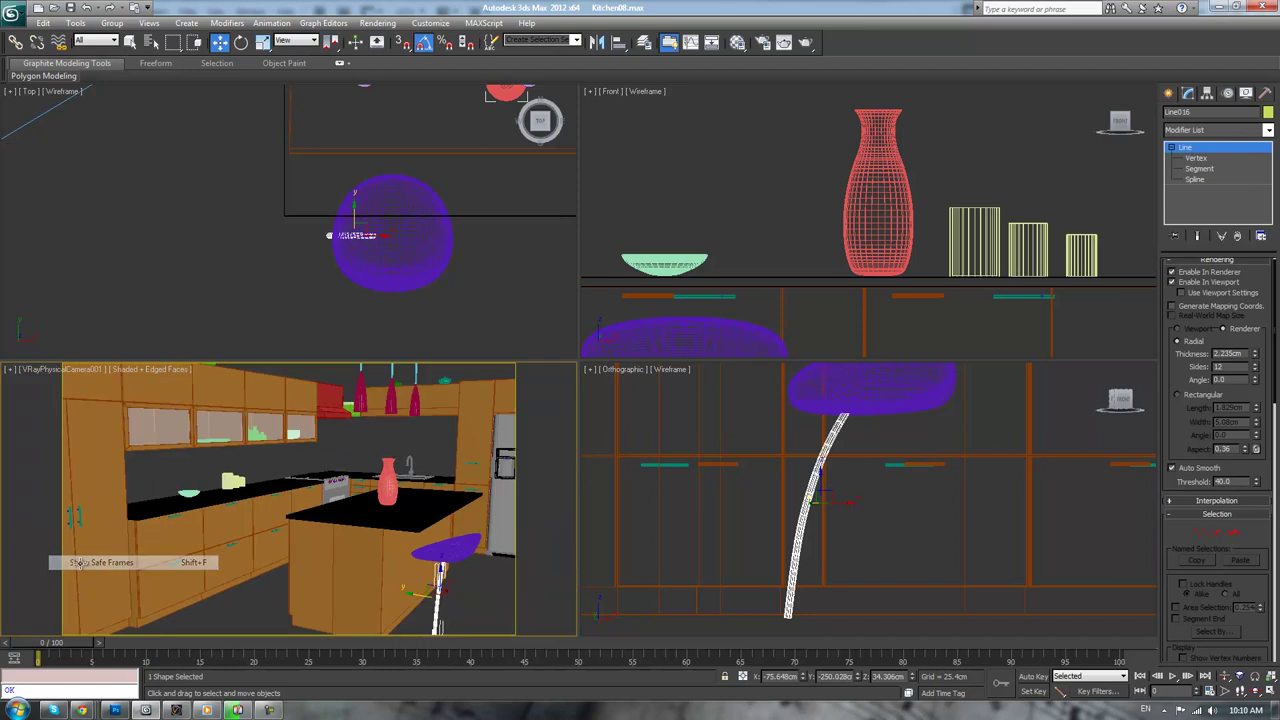
{"action": "key", "text": "F4"}
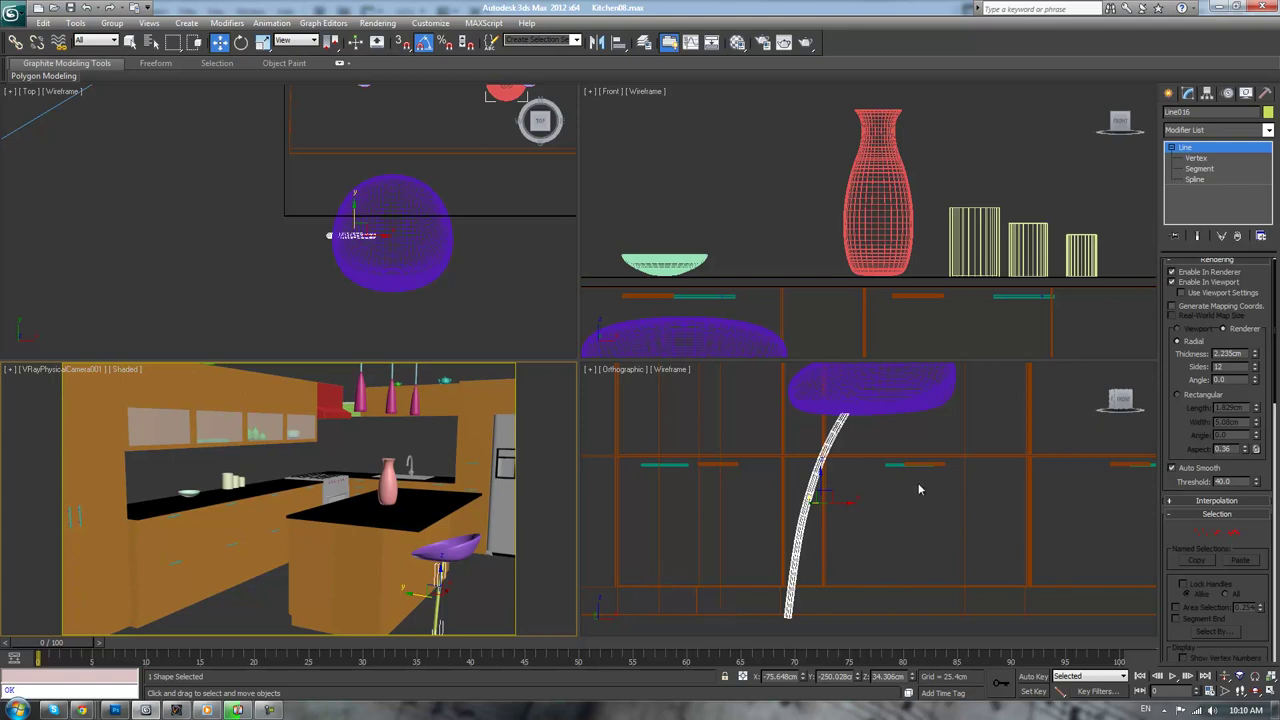
{"action": "mouse_move", "coordinate": [1255, 382]}
{"action": "left_mouse_down"}
{"action": "mouse_move", "coordinate": [1252, 412]}
{"action": "mouse_move", "coordinate": [1252, 376]}
{"action": "left_mouse_up"}
{"action": "left_click_drag", "start_coordinate": [1240, 380], "coordinate": [1148, 386]}
{"action": "type", "text": "0"}
{"action": "key", "text": "Return"}
Convert the leg line to an Editable Poly
{"action": "right_click", "coordinate": [890, 490]}
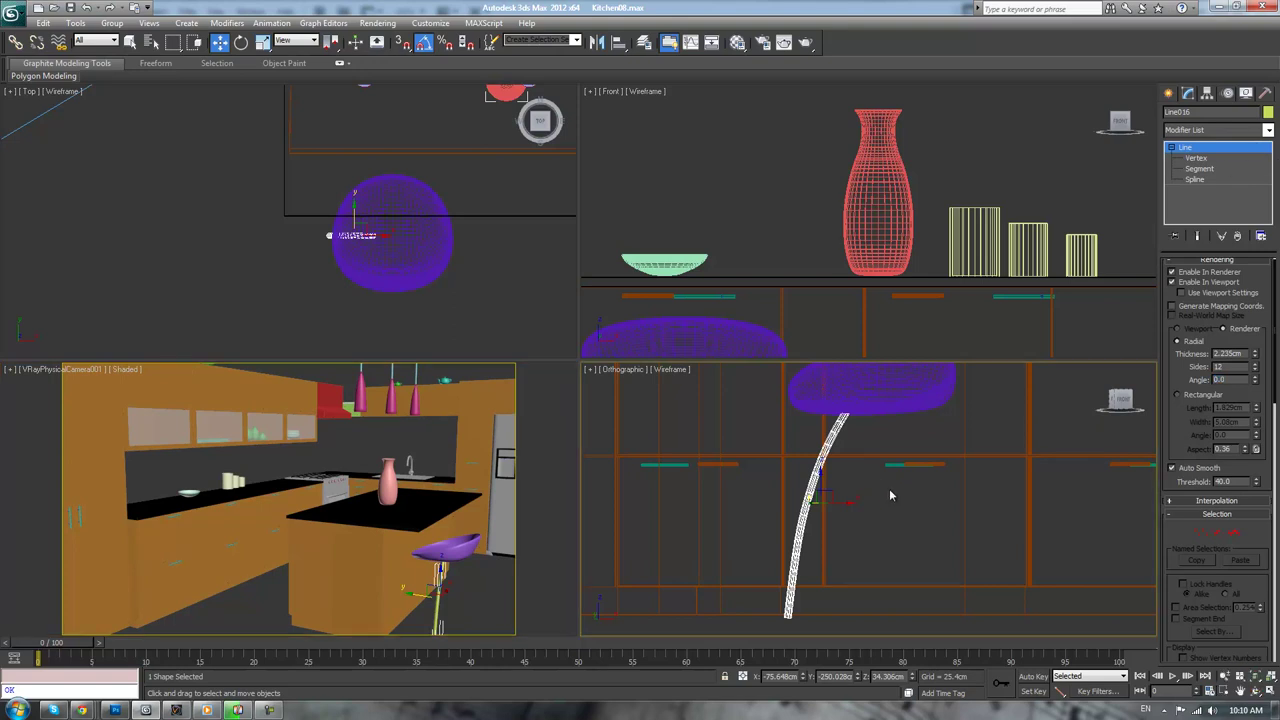
{"action": "key", "text": "alt+p"}
{"action": "left_click", "coordinate": [1185, 284]}
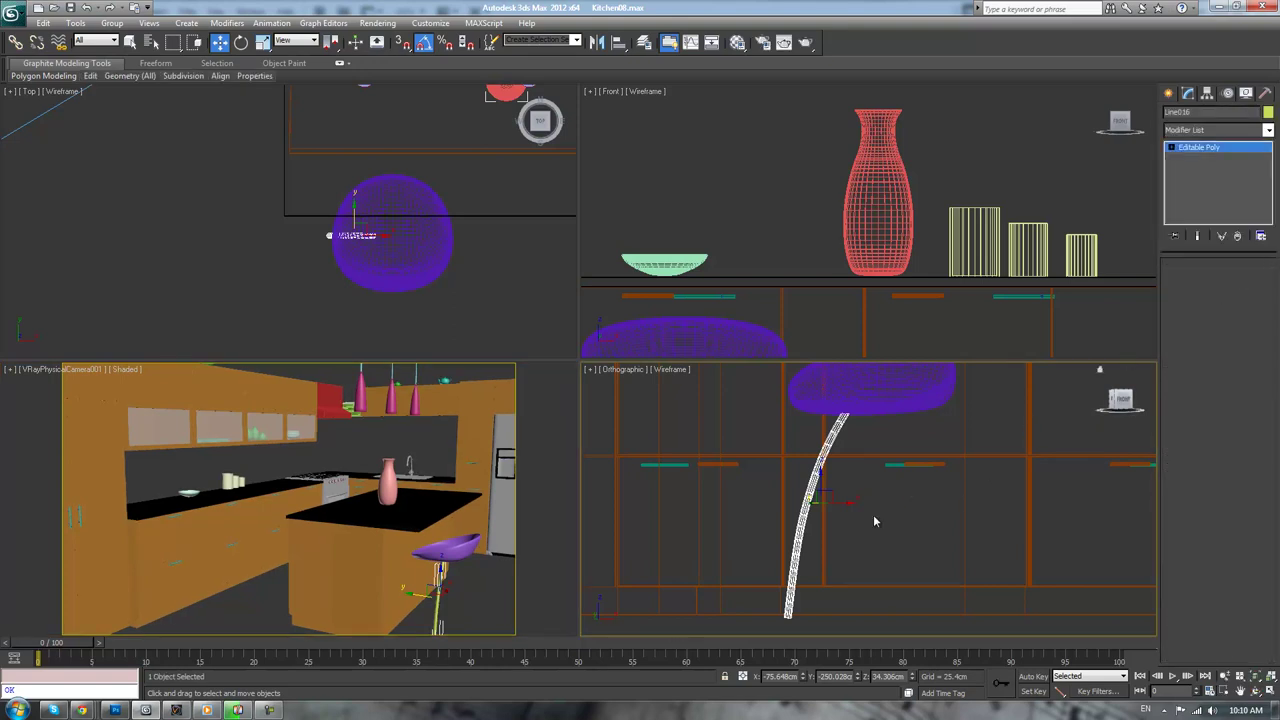
Select the ring of vertices at the leg's bottom end and enable soft selection
{"action": "key", "text": "1"}
{"action": "left_click_drag", "start_coordinate": [770, 603], "coordinate": [810, 640]}
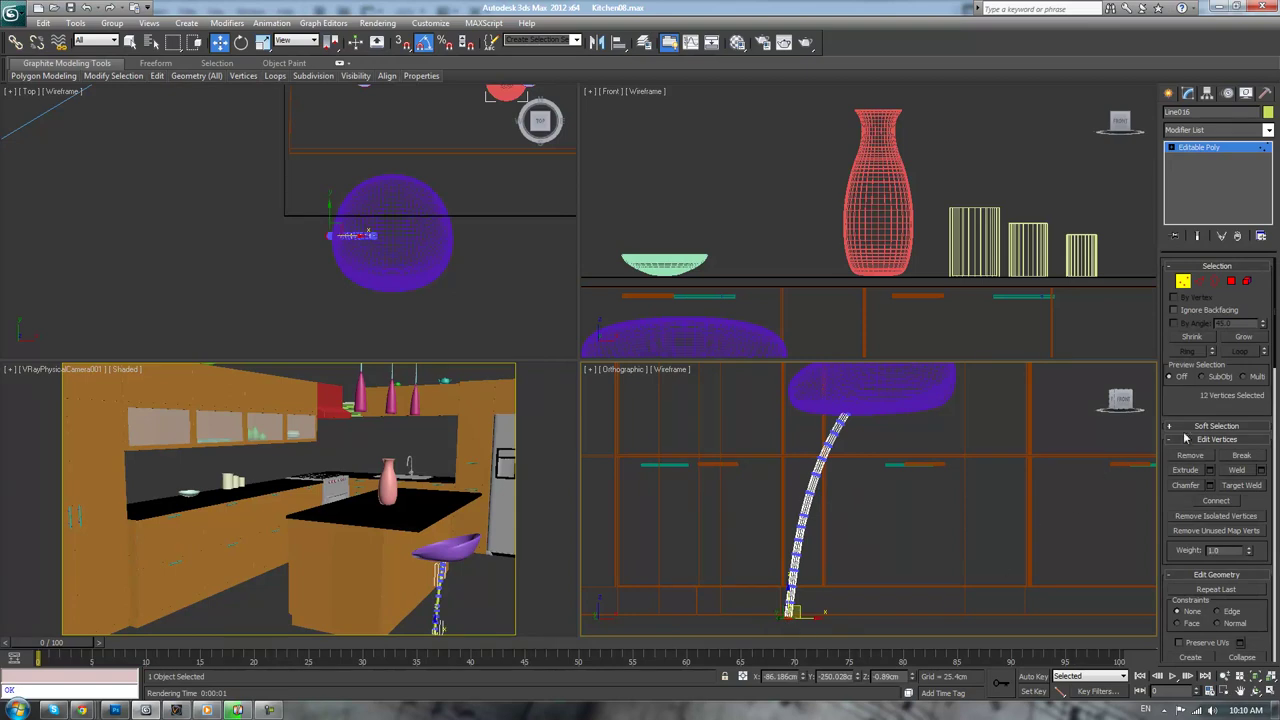
{"action": "left_click", "coordinate": [1198, 426]}
{"action": "left_click", "coordinate": [1175, 371]}
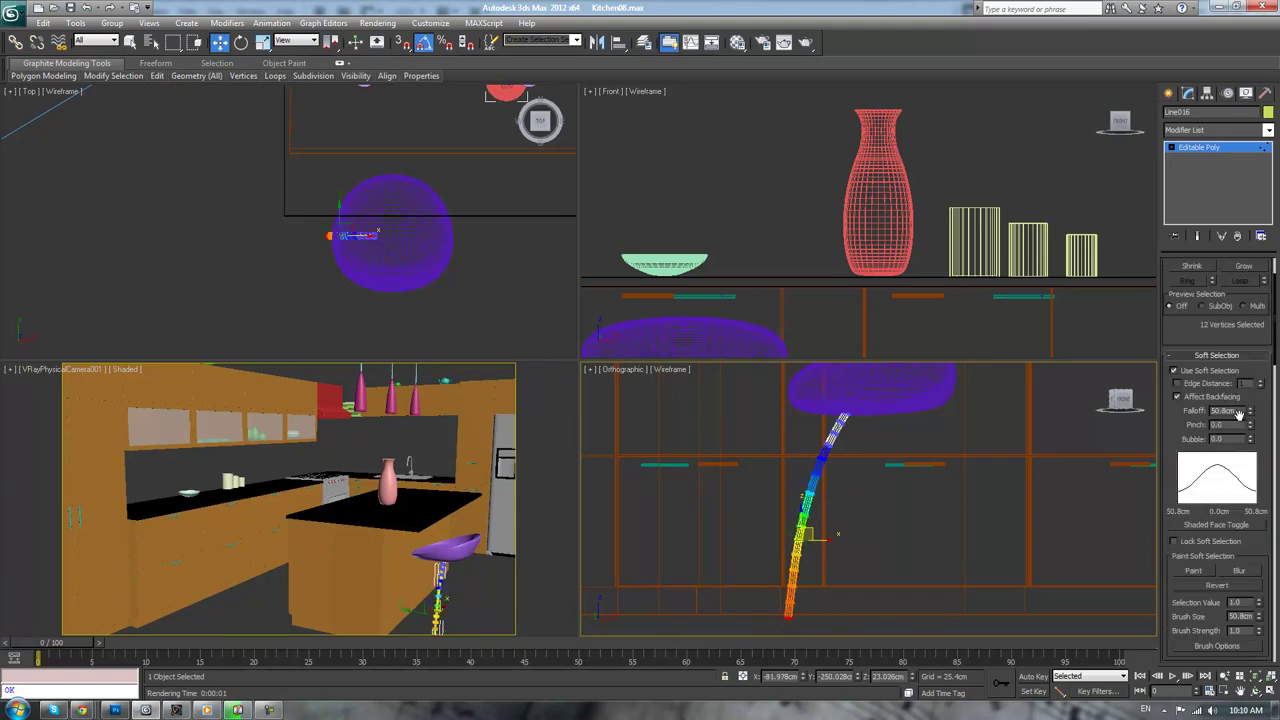
Scale down the soft-selected bottom vertices so the leg tapers gradually toward the floor
{"action": "key", "text": "r"}
{"action": "right_click", "coordinate": [436, 548]}
{"action": "right_click", "coordinate": [754, 589]}
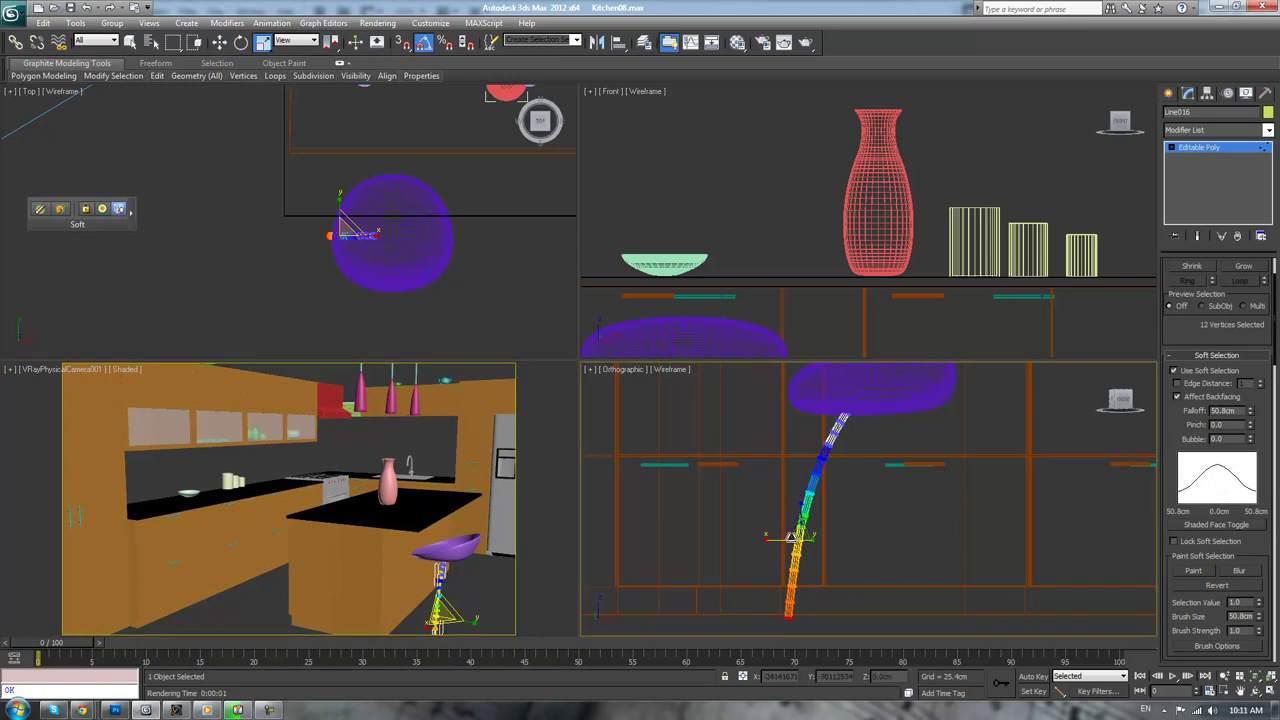
{"action": "left_click_drag", "start_coordinate": [797, 530], "coordinate": [812, 558]}
{"action": "middle_click_drag", "start_coordinate": [812, 558], "coordinate": [835, 588], "text": "alt"}
{"action": "key", "text": "p"}
{"action": "key", "text": "z"}
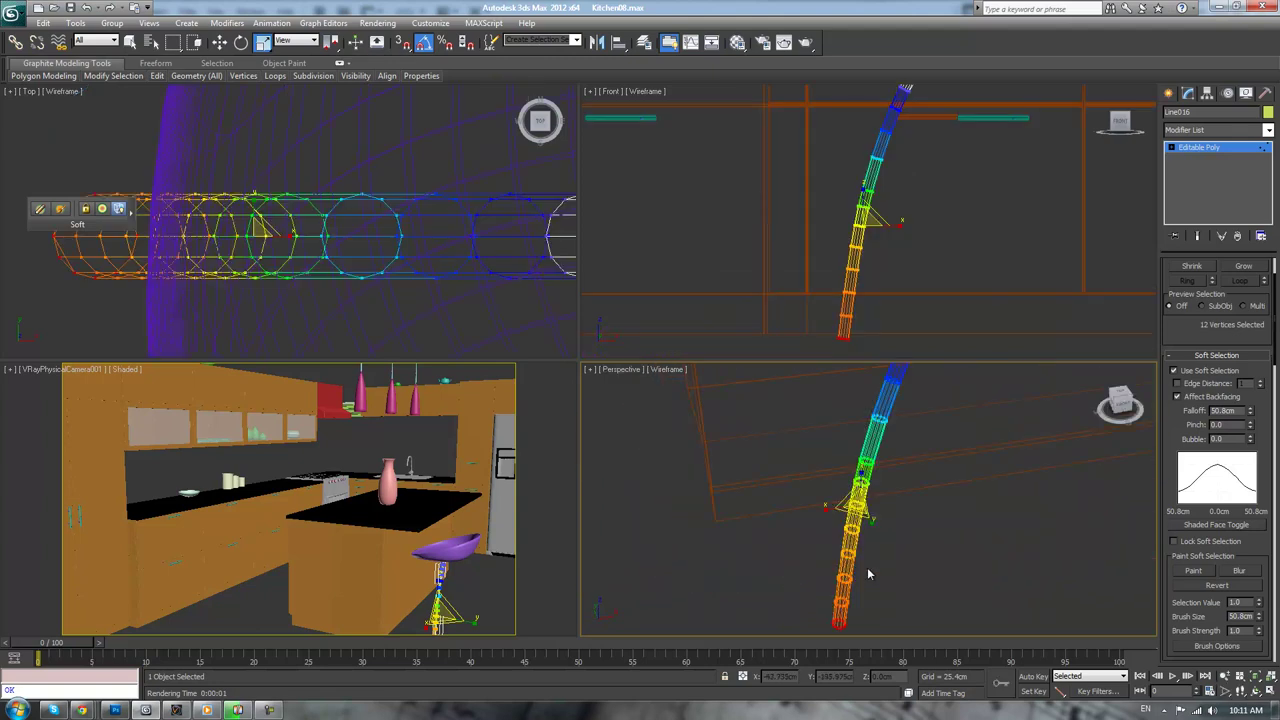
{"action": "left_click_drag", "start_coordinate": [851, 510], "coordinate": [906, 516]}
{"action": "mouse_move", "coordinate": [906, 516]}
{"action": "middle_mouse_down", "text": "alt"}
{"action": "mouse_move", "coordinate": [1027, 430]}
{"action": "mouse_move", "coordinate": [1062, 471]}
{"action": "mouse_move", "coordinate": [1023, 503]}
{"action": "mouse_move", "coordinate": [1026, 523]}
{"action": "mouse_move", "coordinate": [1005, 493]}
{"action": "mouse_move", "coordinate": [914, 505]}
{"action": "middle_mouse_up", "text": "alt"}
{"action": "left_click", "coordinate": [1040, 488]}
{"action": "key", "text": "F3"}
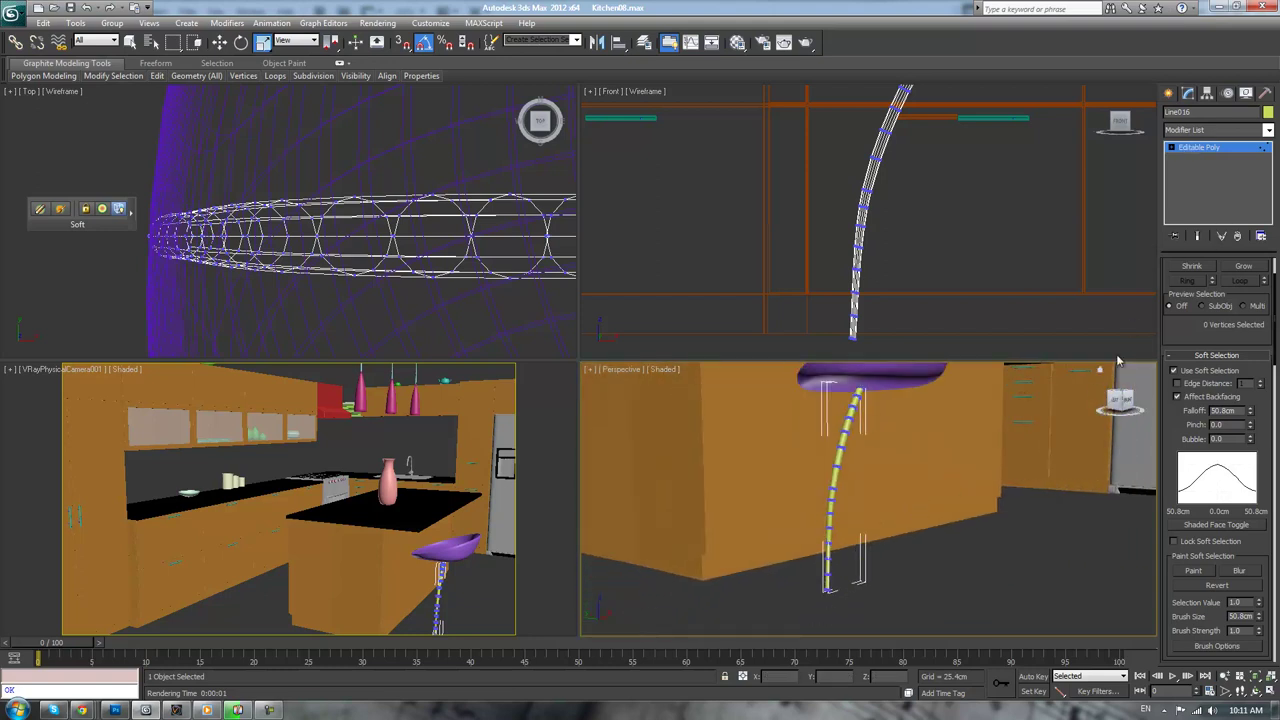
Turn off soft selection and delete the two polygons closing the leg's bottom end
{"action": "key", "text": "1"}
{"action": "key", "text": "4"}
{"action": "left_click", "coordinate": [1177, 371]}
{"action": "middle_click_drag", "start_coordinate": [937, 532], "coordinate": [940, 471], "text": "alt"}
{"action": "scroll", "coordinate": [940, 471], "scroll_direction": "up", "scroll_amount": 2}
{"action": "left_click", "coordinate": [720, 552]}
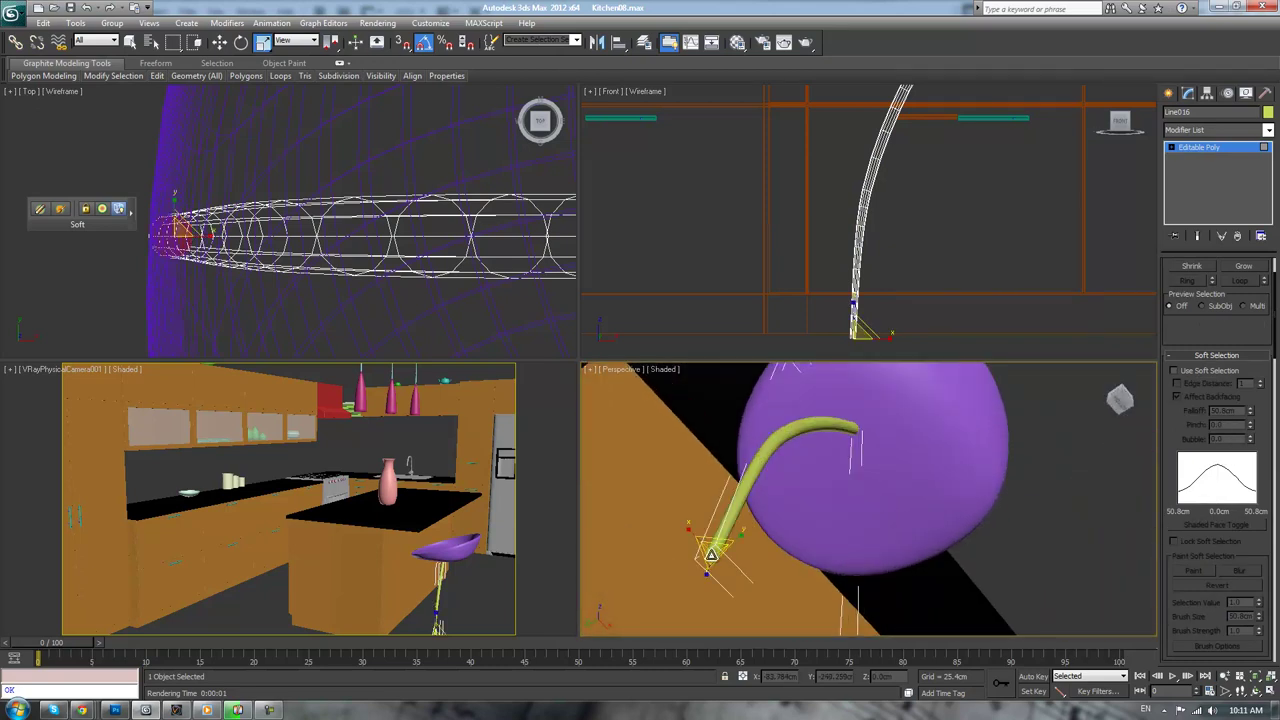
{"action": "key", "text": "F4"}
{"action": "key", "text": "z"}
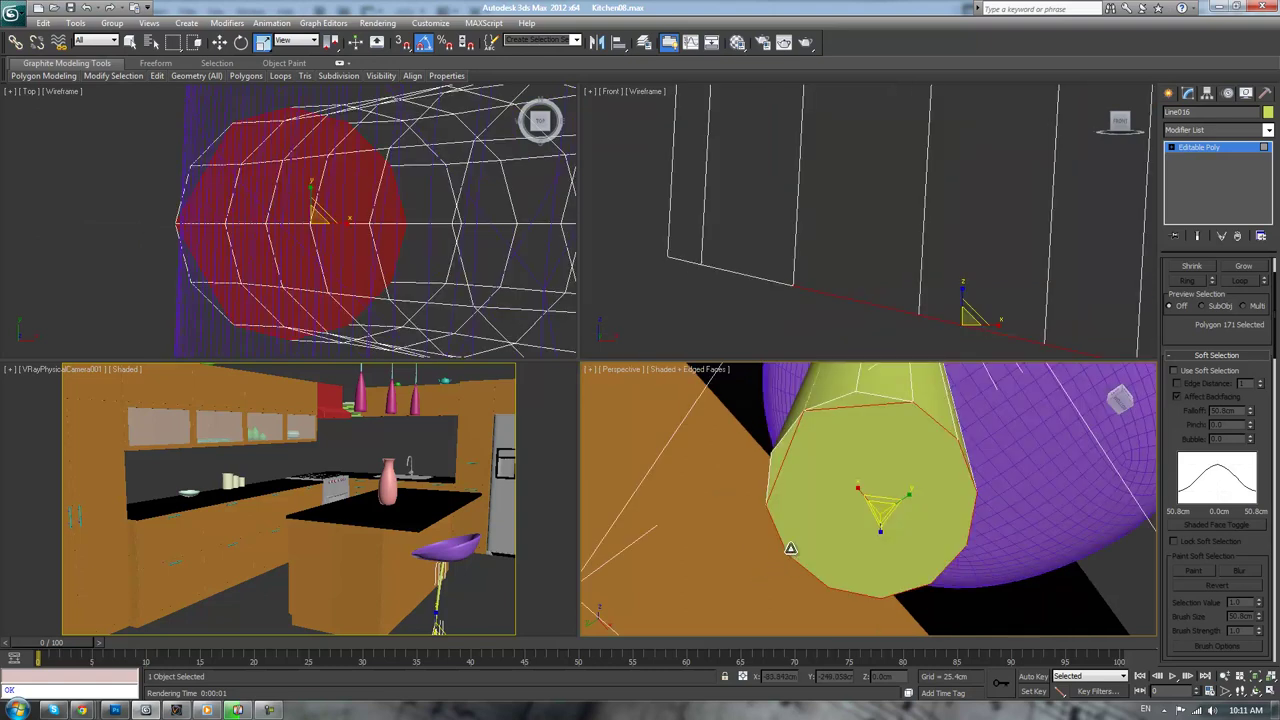
{"action": "key", "text": "F3"}
{"action": "key", "text": "F3"}
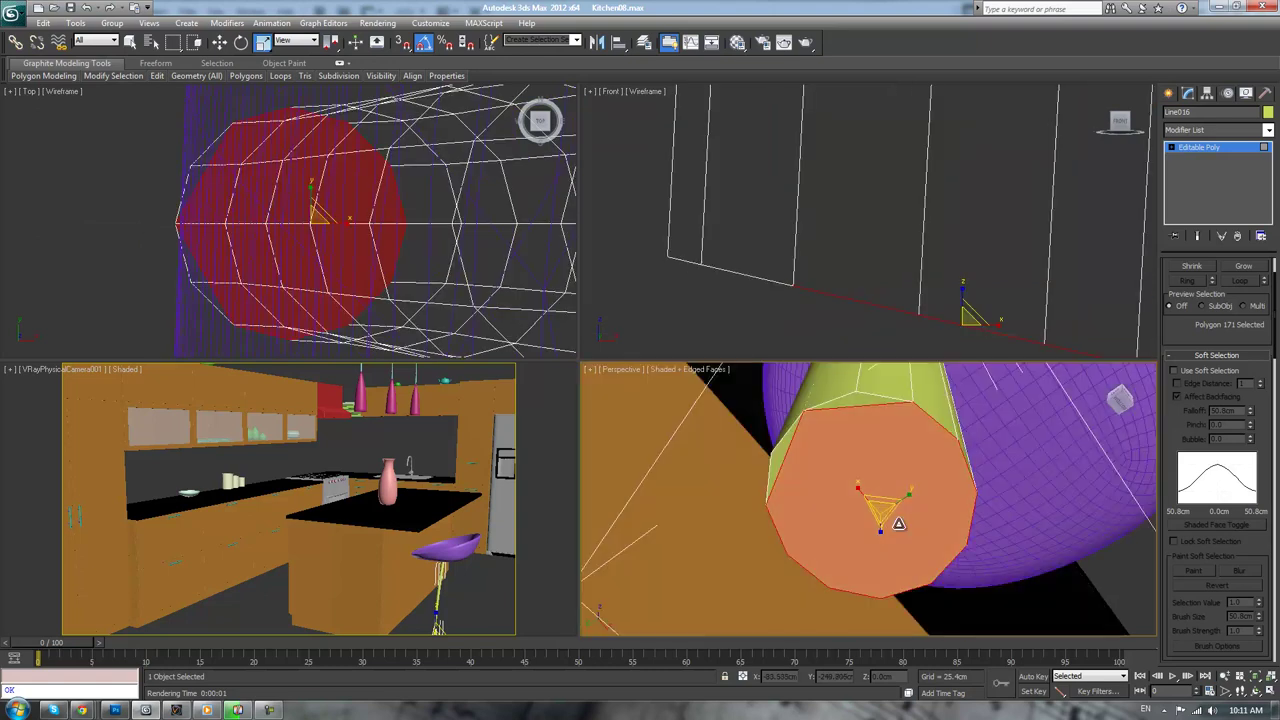
{"action": "left_click", "coordinate": [816, 429], "text": "ctrl"}
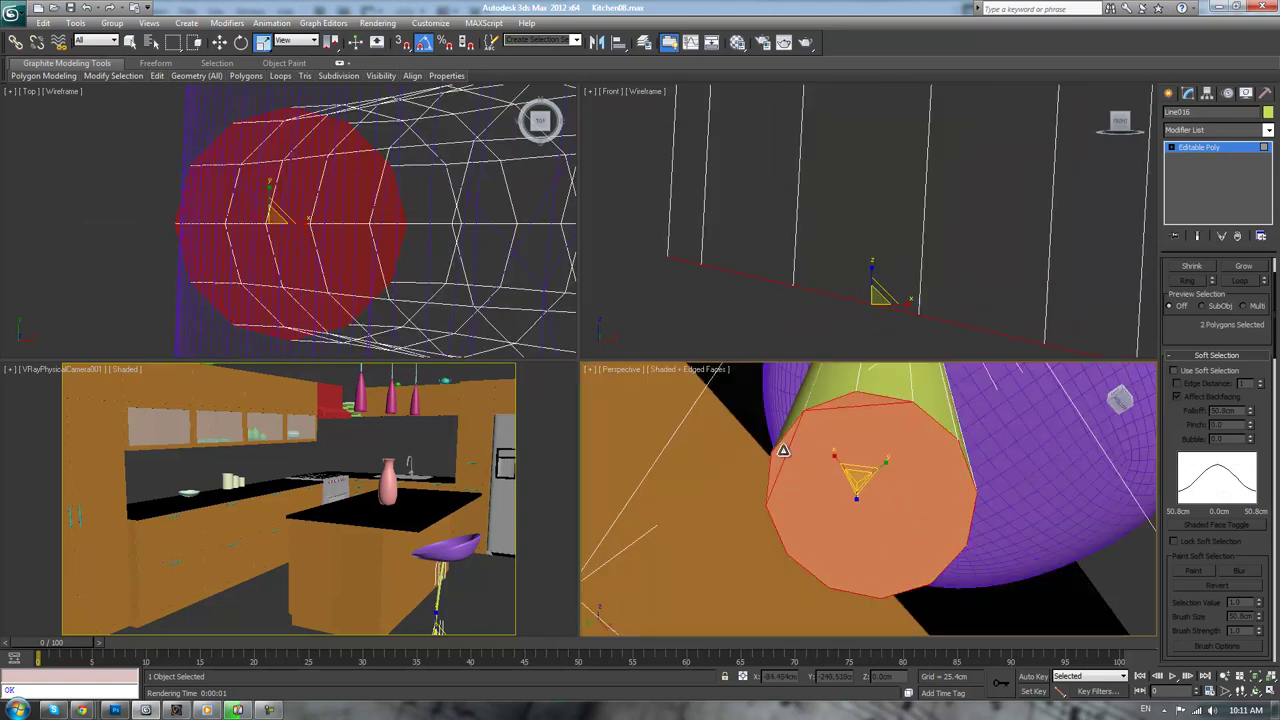
{"action": "key", "text": "Delete"}
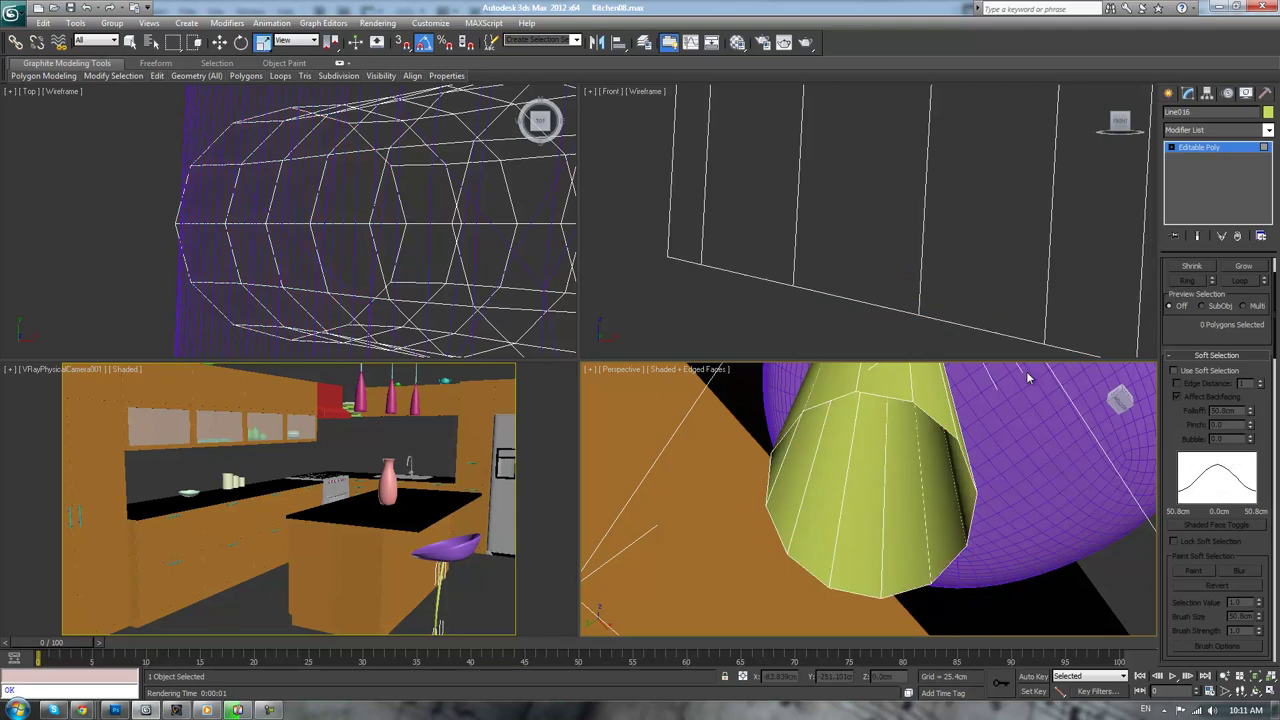
Select the open border at the leg's bottom end and cap it with a single polygon
{"action": "key", "text": "5"}
{"action": "left_click", "coordinate": [928, 413]}
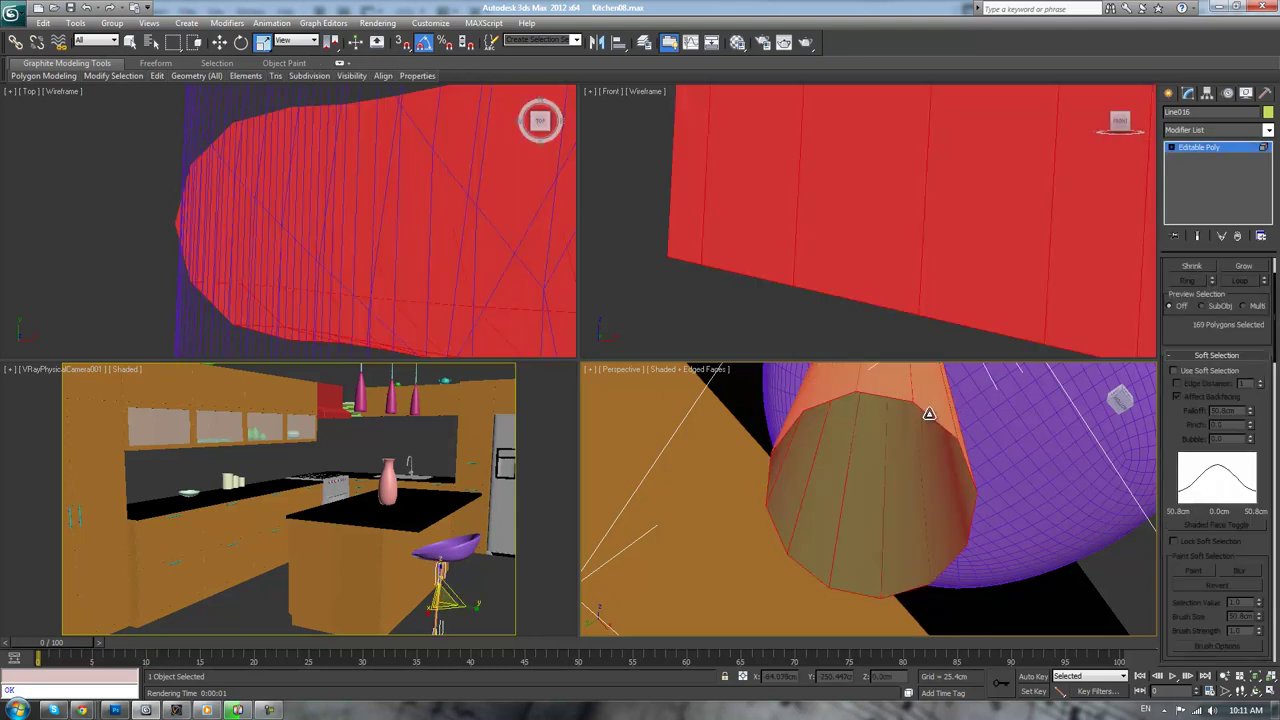
{"action": "key", "text": "3"}
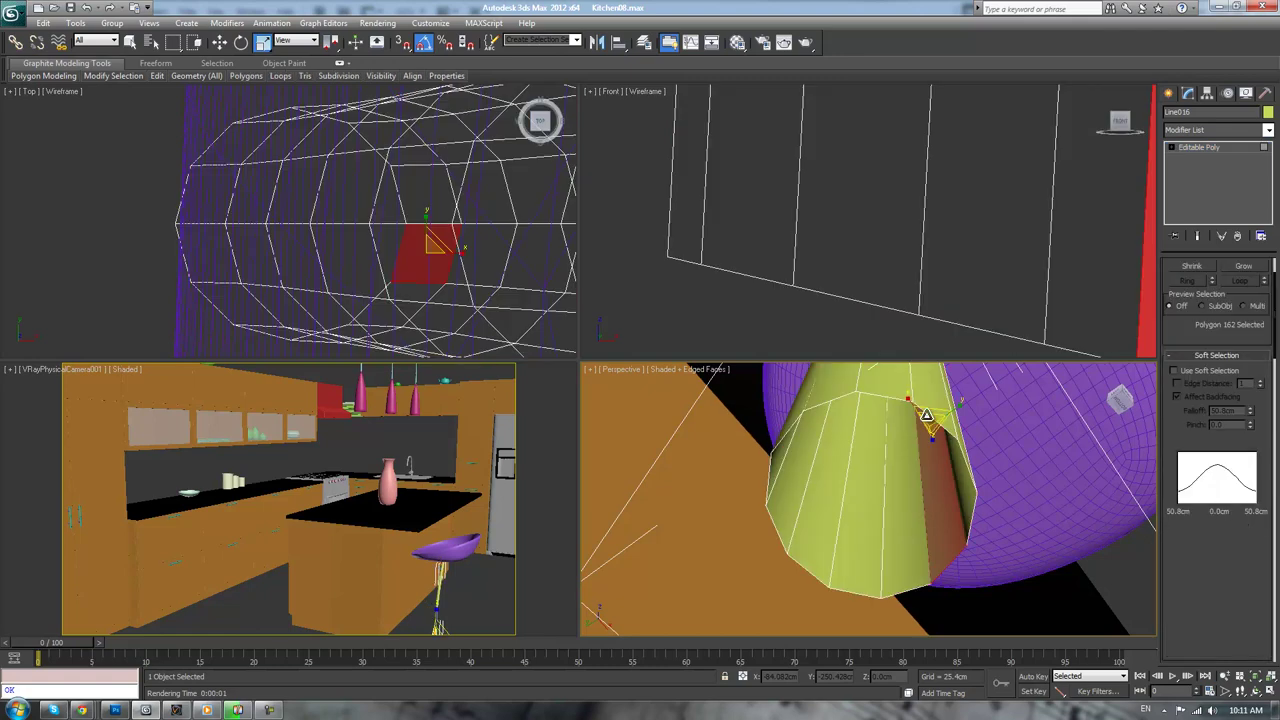
{"action": "left_click", "coordinate": [927, 413]}
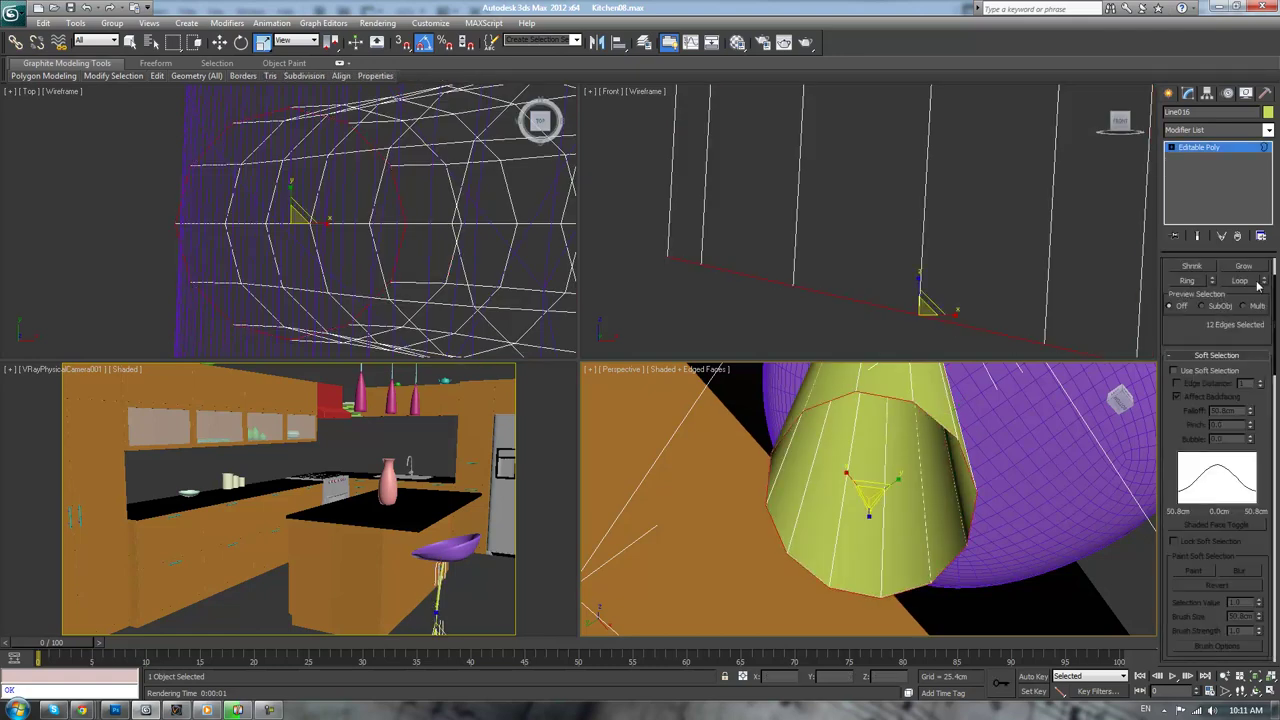
{"action": "left_click_drag", "start_coordinate": [1248, 558], "coordinate": [1272, 278]}
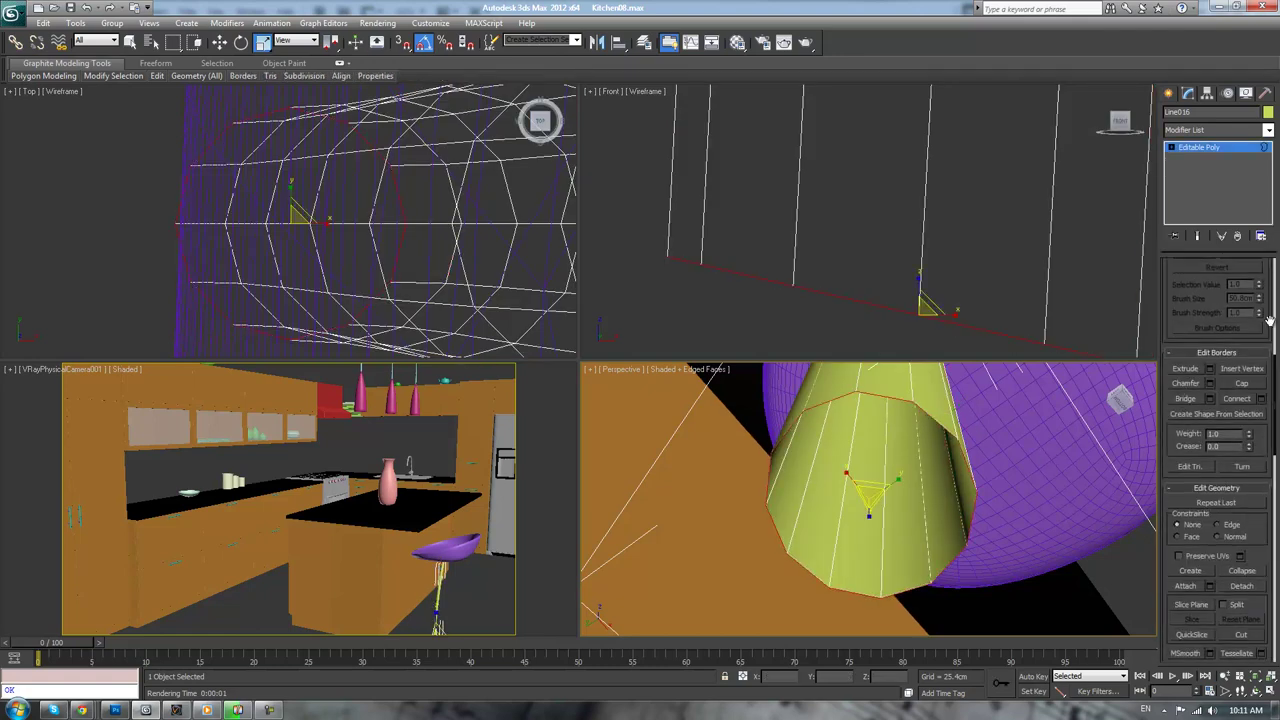
{"action": "left_click", "coordinate": [1242, 384]}
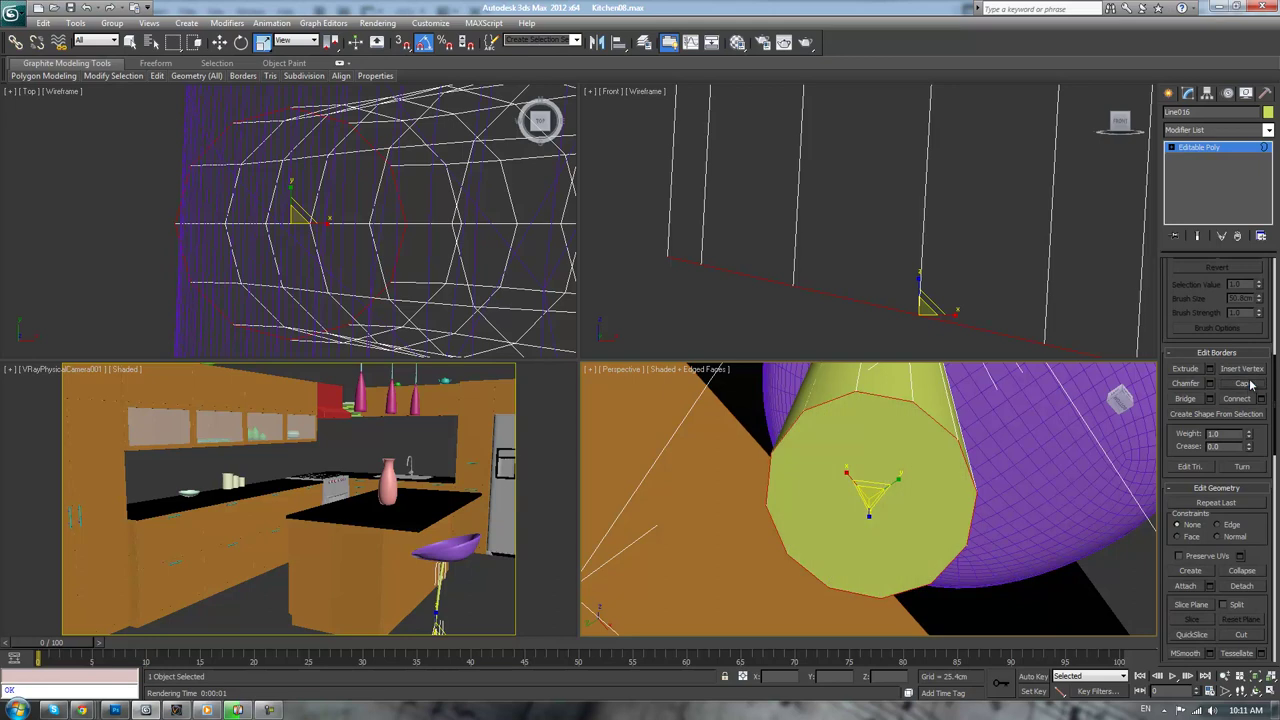
{"action": "left_click", "coordinate": [1186, 369]}
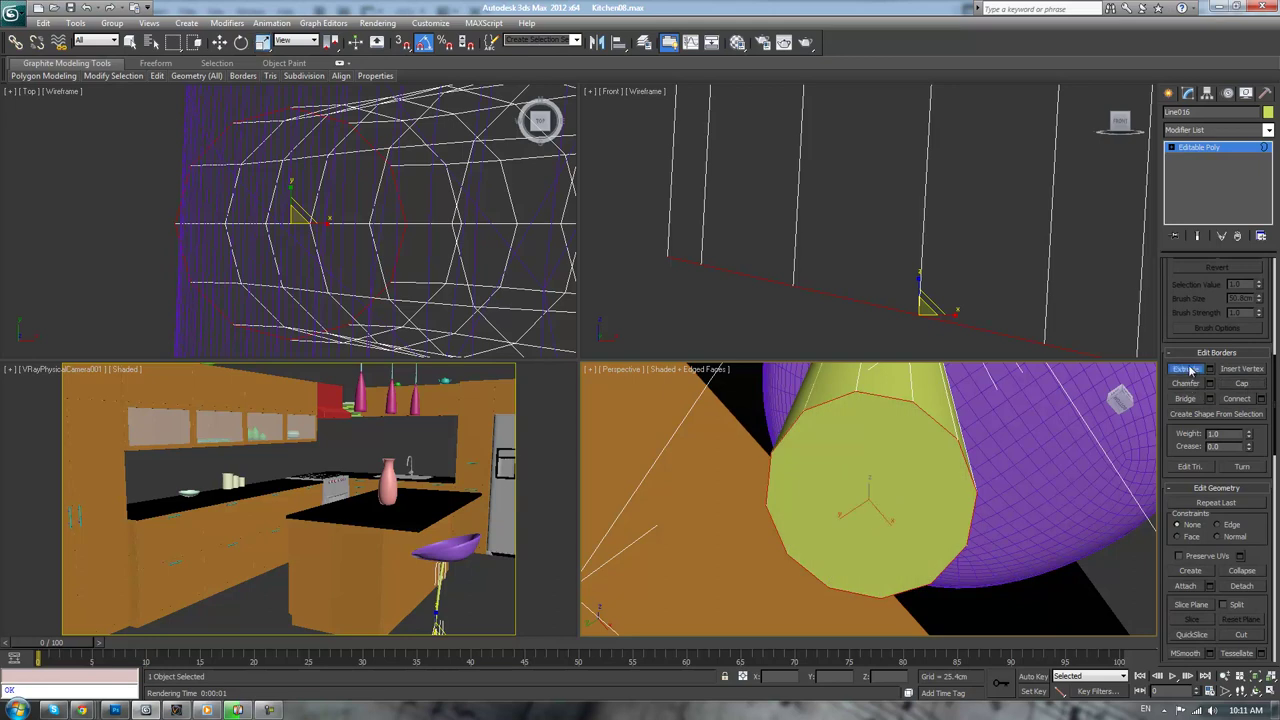
{"action": "left_click", "coordinate": [845, 472]}
{"action": "key", "text": "2"}
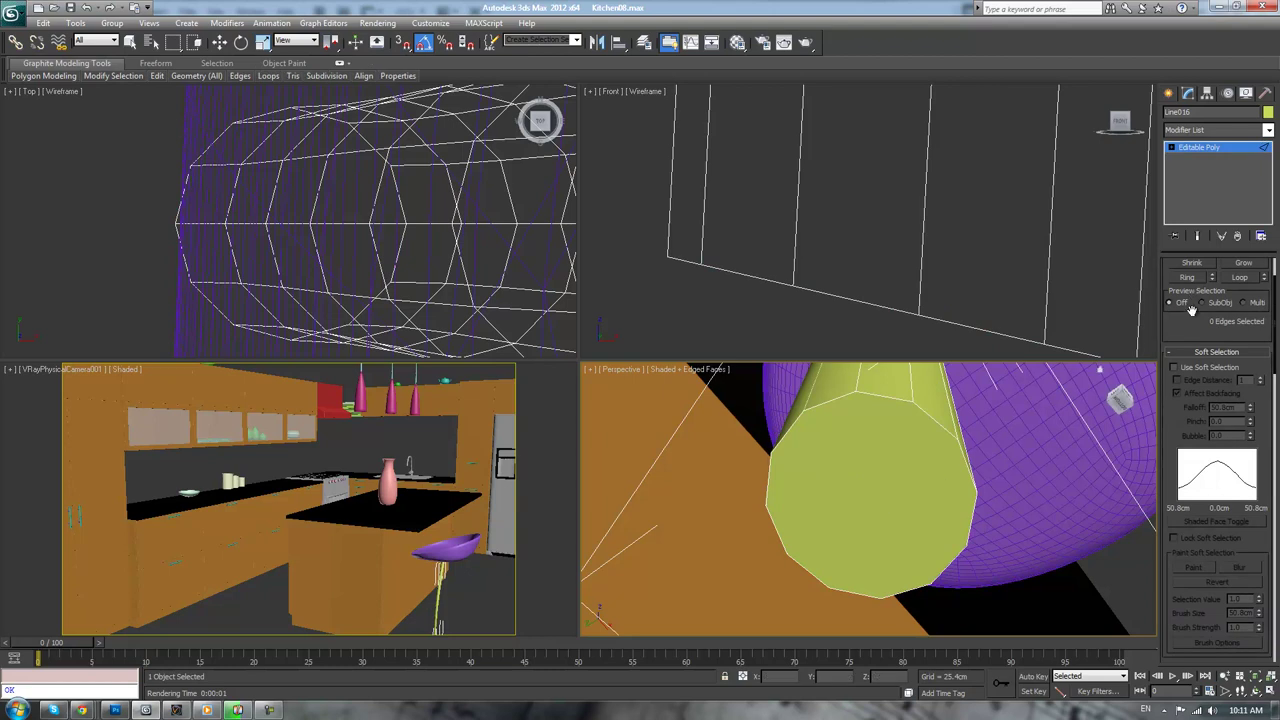
{"action": "scroll", "coordinate": [1193, 292], "scroll_direction": "up", "scroll_amount": 3}
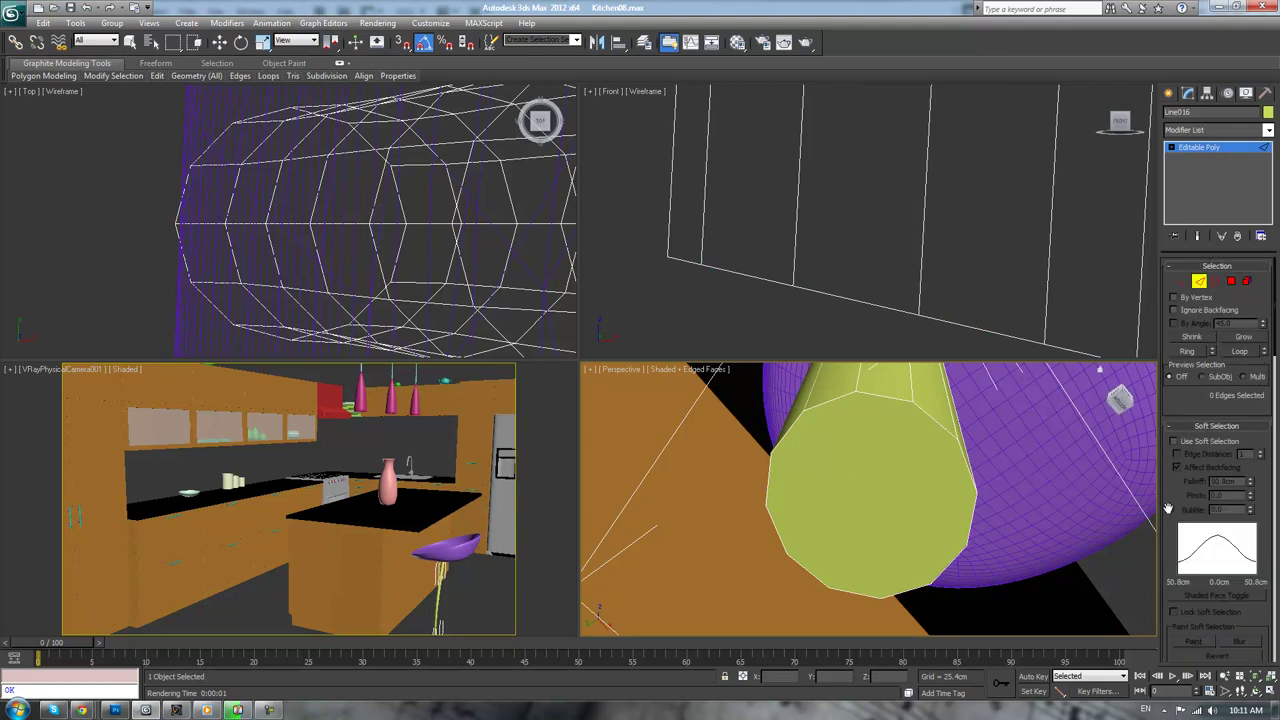
Extrude the cap polygon at the leg's bottom end a short distance downward
{"action": "key", "text": "4"}
{"action": "left_click", "coordinate": [888, 468]}
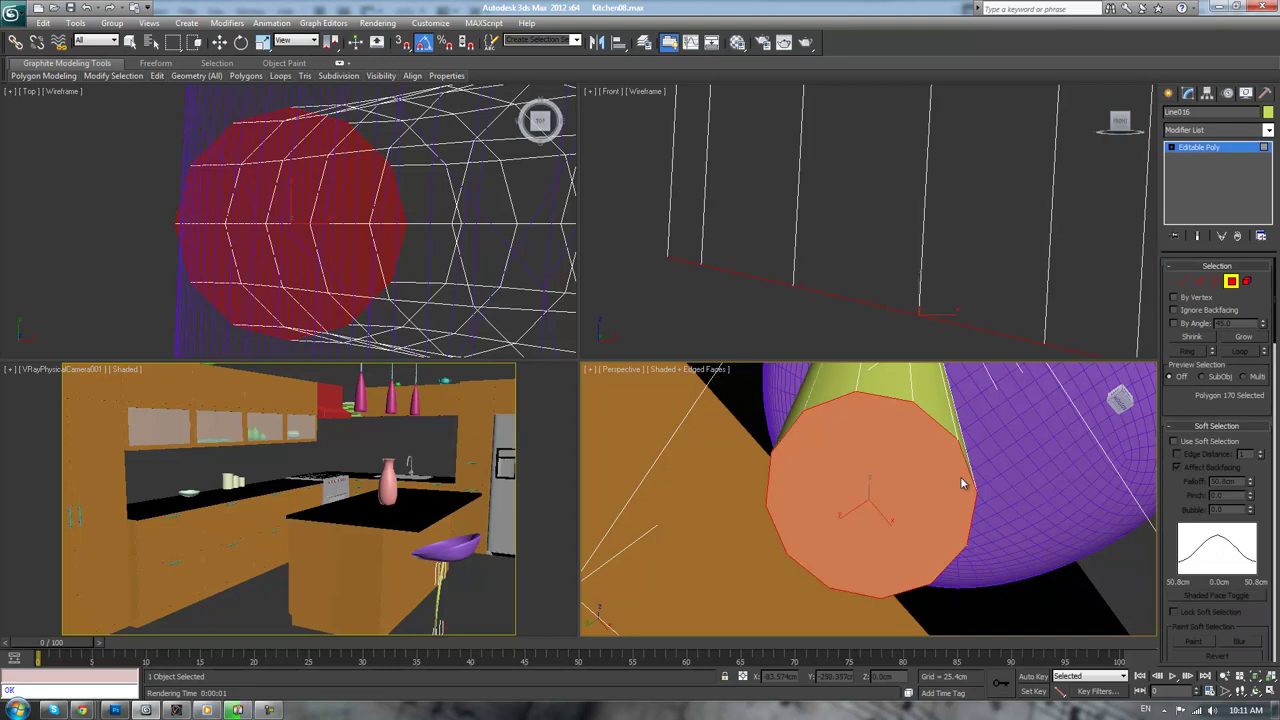
{"action": "scroll", "coordinate": [1166, 489], "scroll_direction": "down", "scroll_amount": 5}
{"action": "left_click", "coordinate": [1185, 543]}
{"action": "left_click_drag", "start_coordinate": [957, 480], "coordinate": [906, 464]}
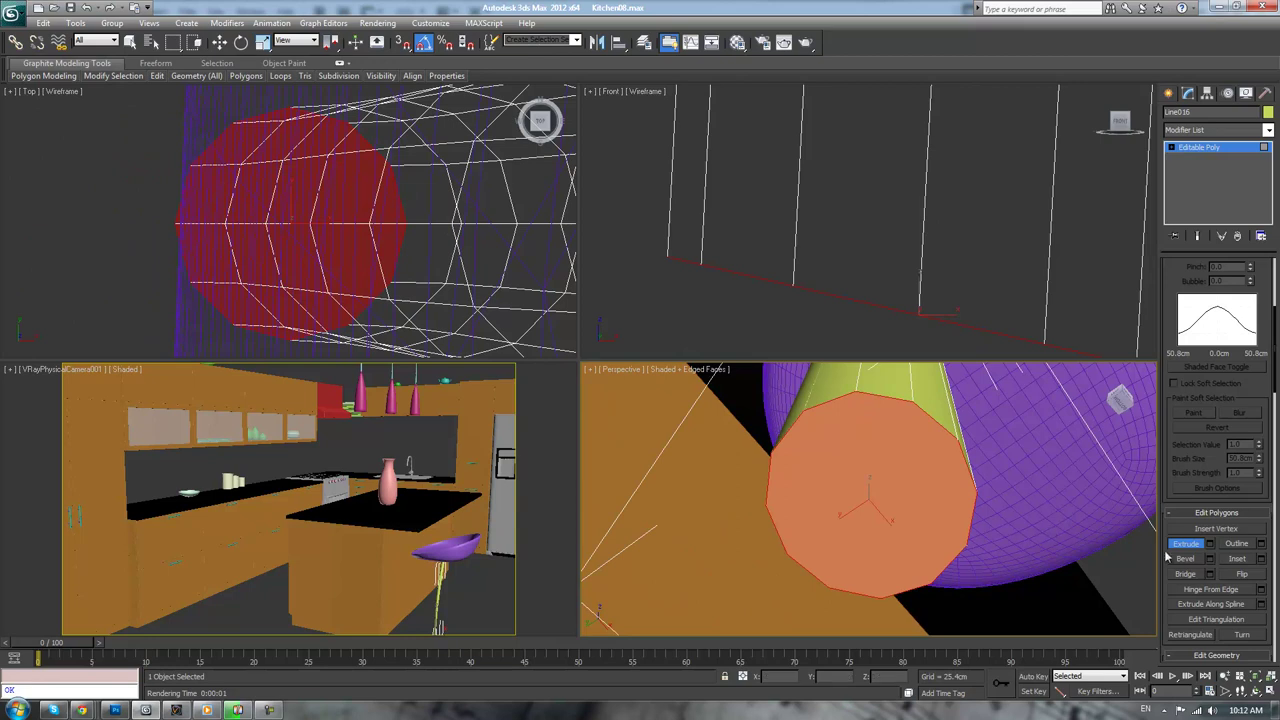
{"action": "middle_click_drag", "start_coordinate": [1012, 468], "coordinate": [1008, 528], "text": "alt"}
{"action": "left_click_drag", "start_coordinate": [878, 527], "coordinate": [880, 521]}
{"action": "left_click", "coordinate": [875, 544]}
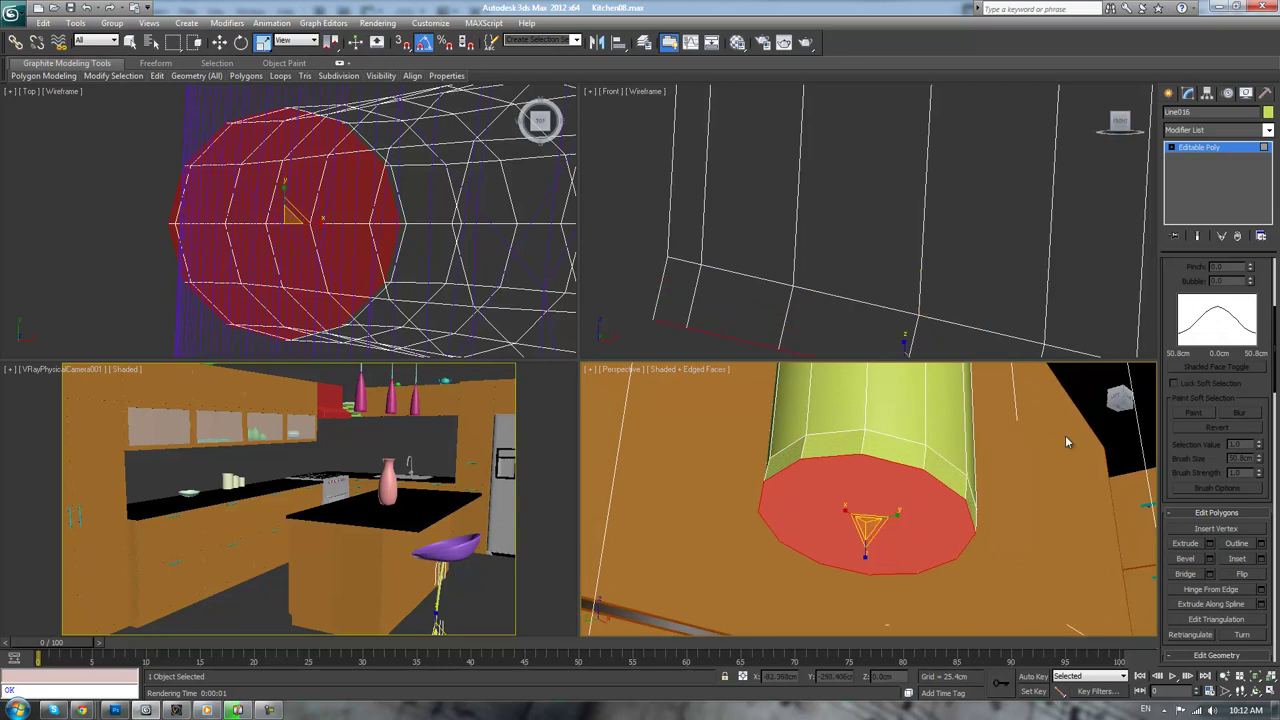
Grow the polygon selection around the leg's bottom cap and deselect the cap, keeping only the ring of side polygons
{"action": "left_click_drag", "start_coordinate": [1180, 275], "coordinate": [1171, 586]}
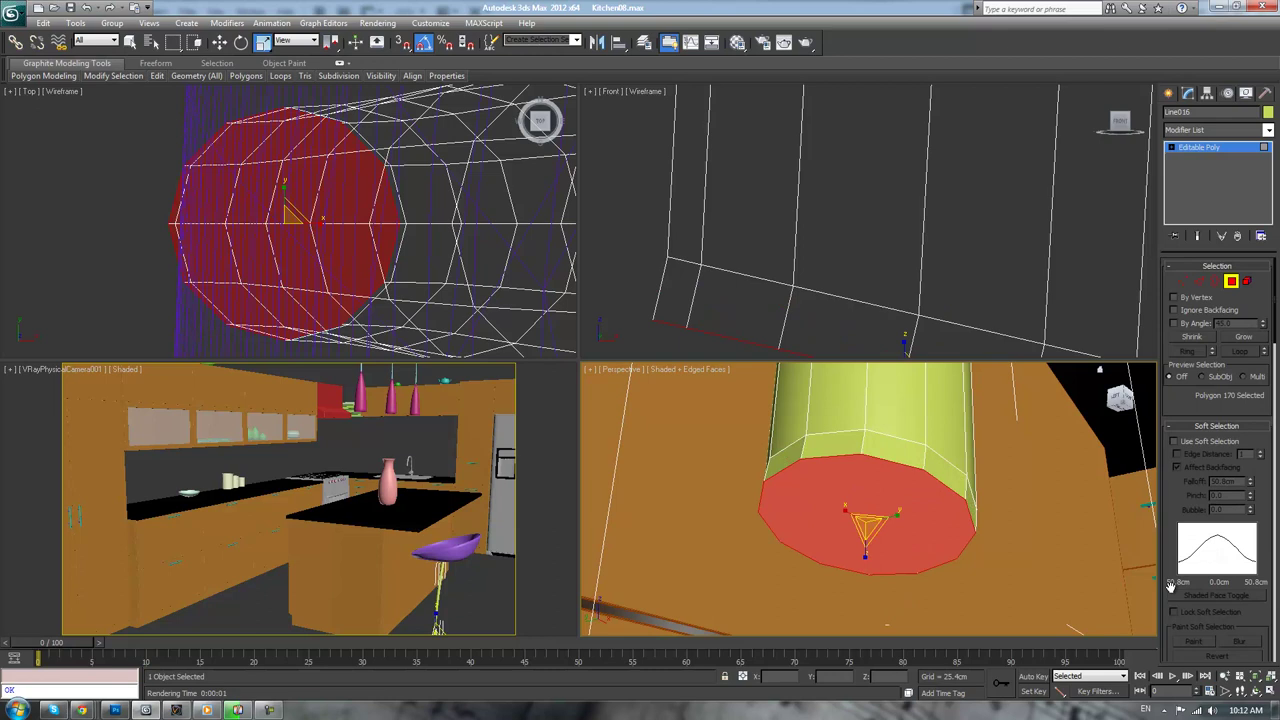
{"action": "left_click", "coordinate": [1239, 339]}
{"action": "left_click", "coordinate": [888, 502], "text": "alt"}
Extrude the selected ring of side polygons outward around the foot with a height of 0.05 cm
{"action": "scroll", "coordinate": [1173, 510], "scroll_direction": "down", "scroll_amount": 5}
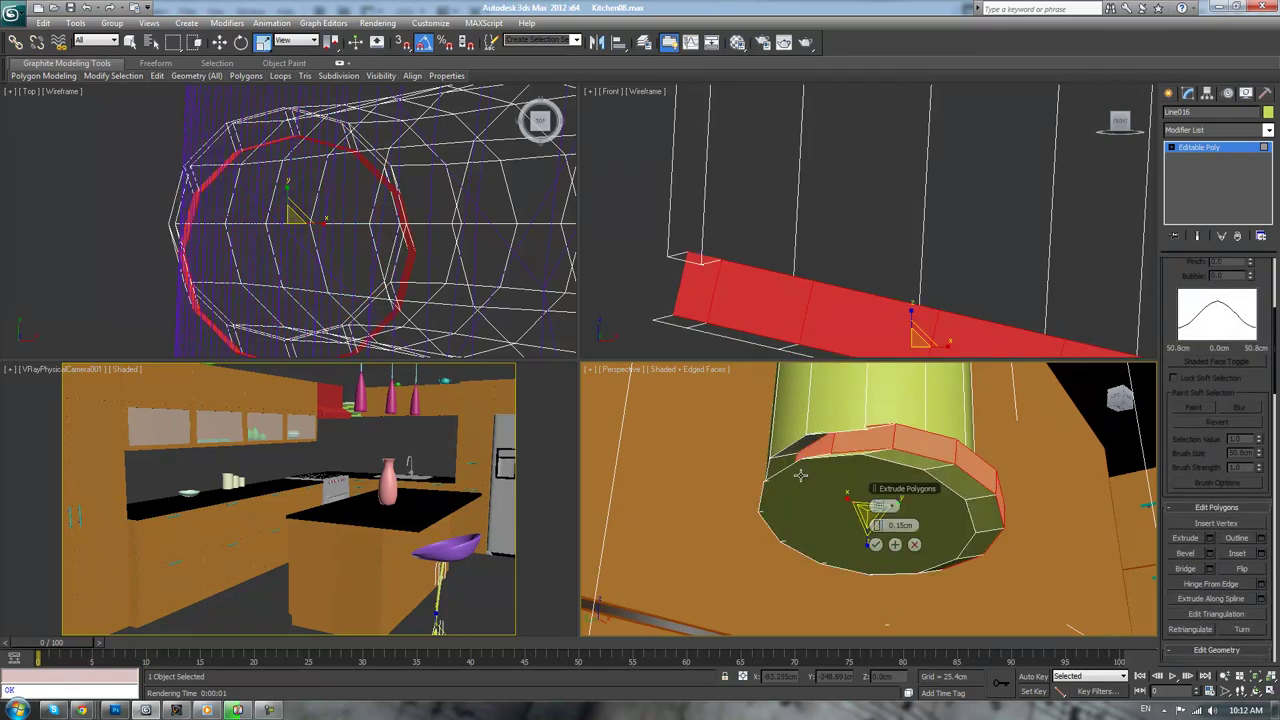
{"action": "left_click", "coordinate": [878, 508]}
{"action": "left_click_drag", "start_coordinate": [879, 535], "coordinate": [880, 548]}
{"action": "left_click", "coordinate": [895, 546]}
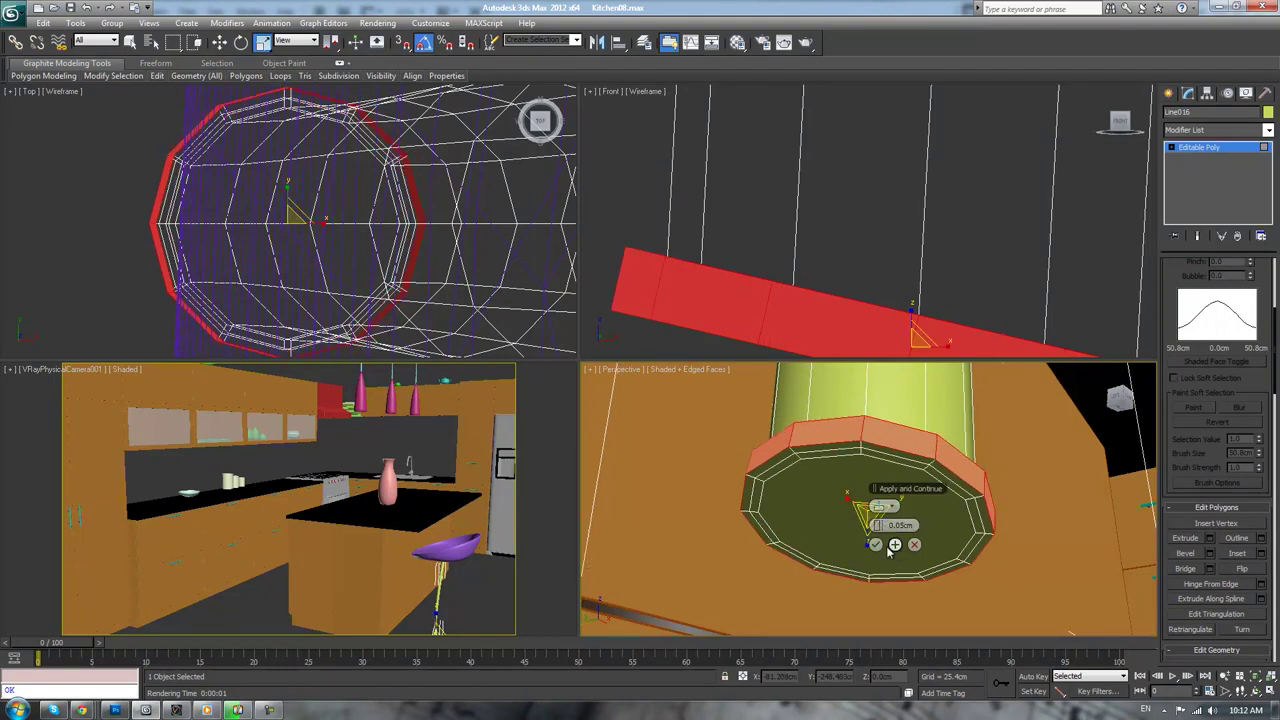
{"action": "left_click", "coordinate": [876, 544]}
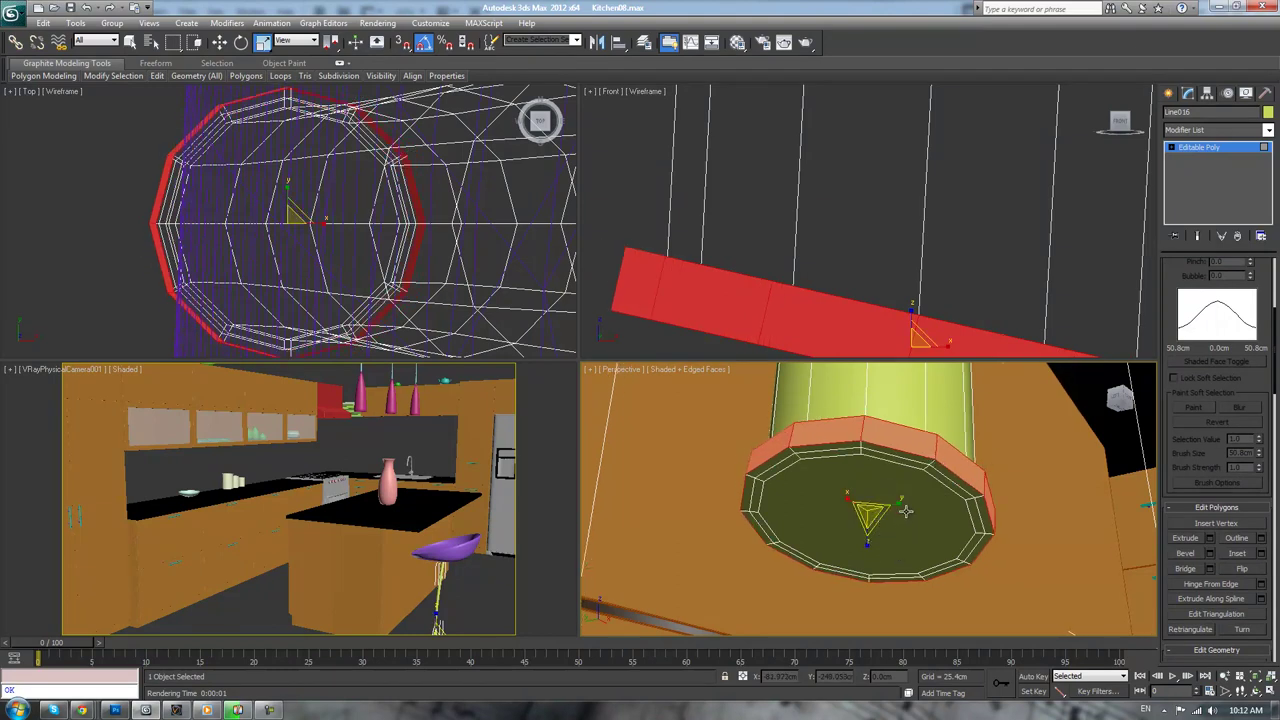
Move the extruded foot ring slightly downward
{"action": "key", "text": "w"}
{"action": "left_click_drag", "start_coordinate": [868, 487], "coordinate": [868, 493]}
{"action": "scroll", "coordinate": [948, 462], "scroll_direction": "down", "scroll_amount": 3}
{"action": "middle_click_drag", "start_coordinate": [946, 466], "coordinate": [937, 491], "text": "alt"}
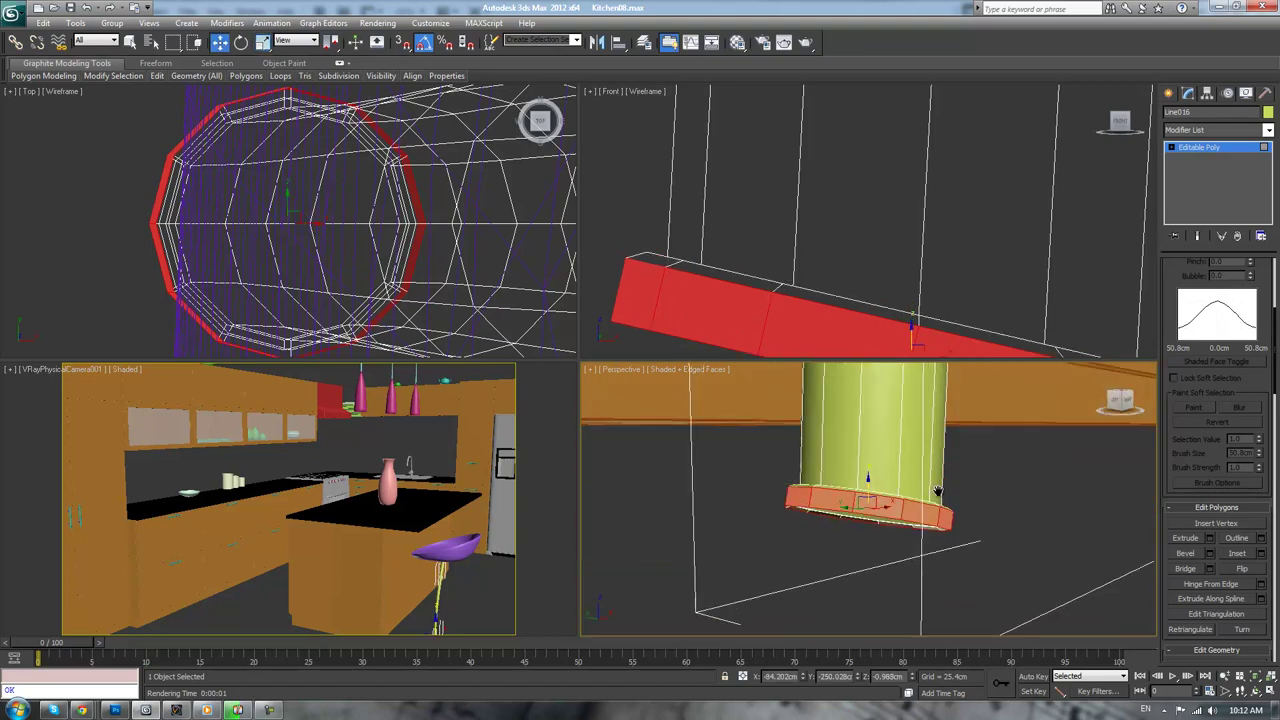
Delete the polygon closing the leg's upper end under the seat
{"action": "scroll", "coordinate": [940, 492], "scroll_direction": "down", "scroll_amount": 6}
{"action": "left_click", "coordinate": [1172, 148]}
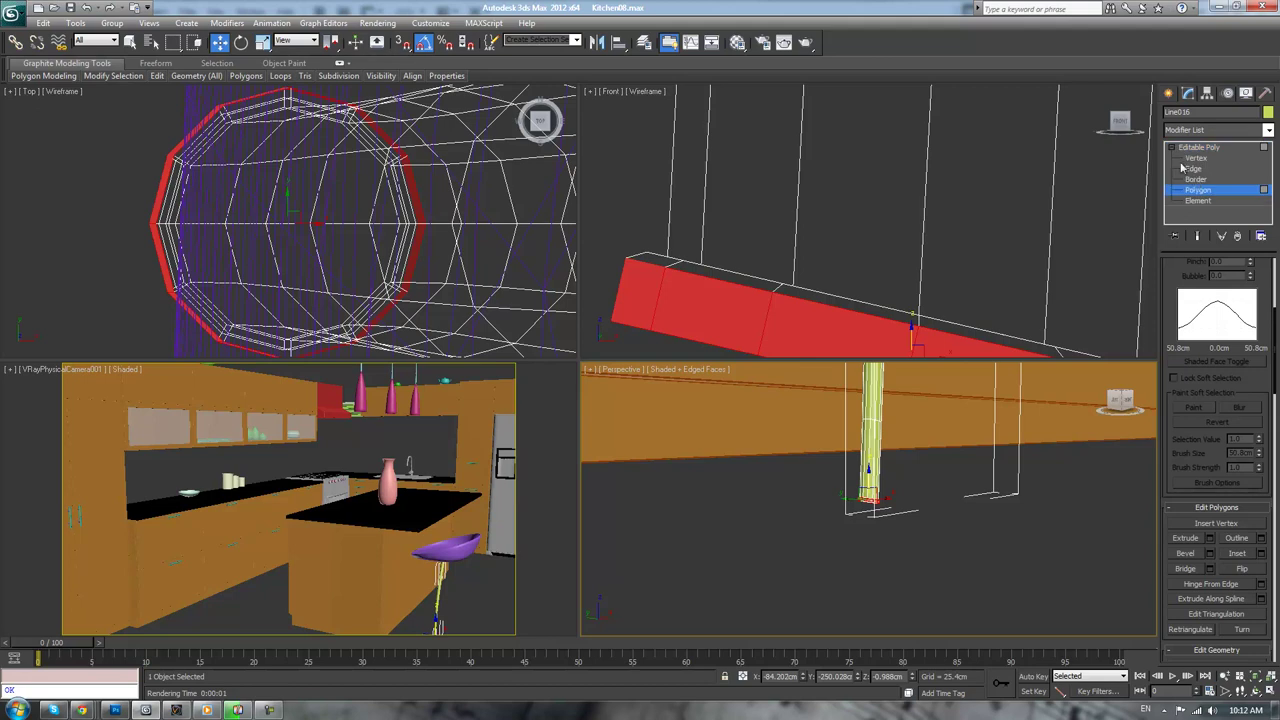
{"action": "scroll", "coordinate": [480, 262], "scroll_direction": "down", "scroll_amount": 6}
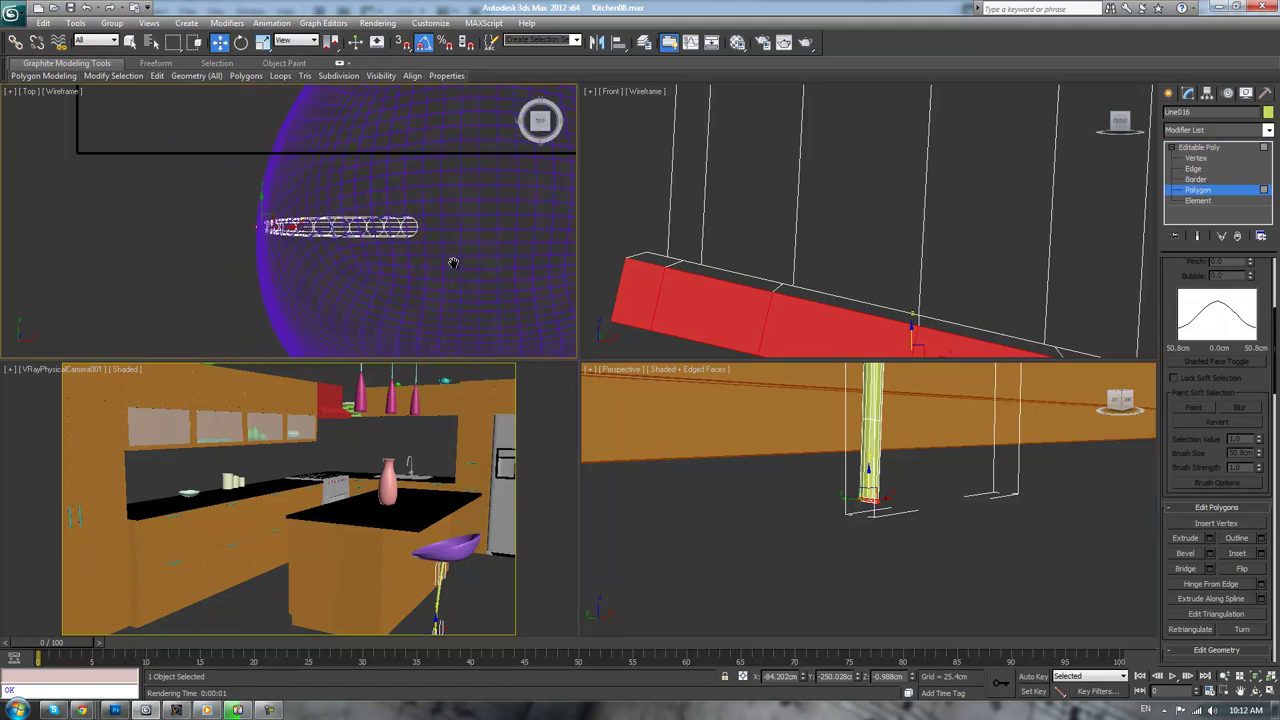
{"action": "left_click", "coordinate": [489, 243]}
{"action": "key", "text": "Delete"}
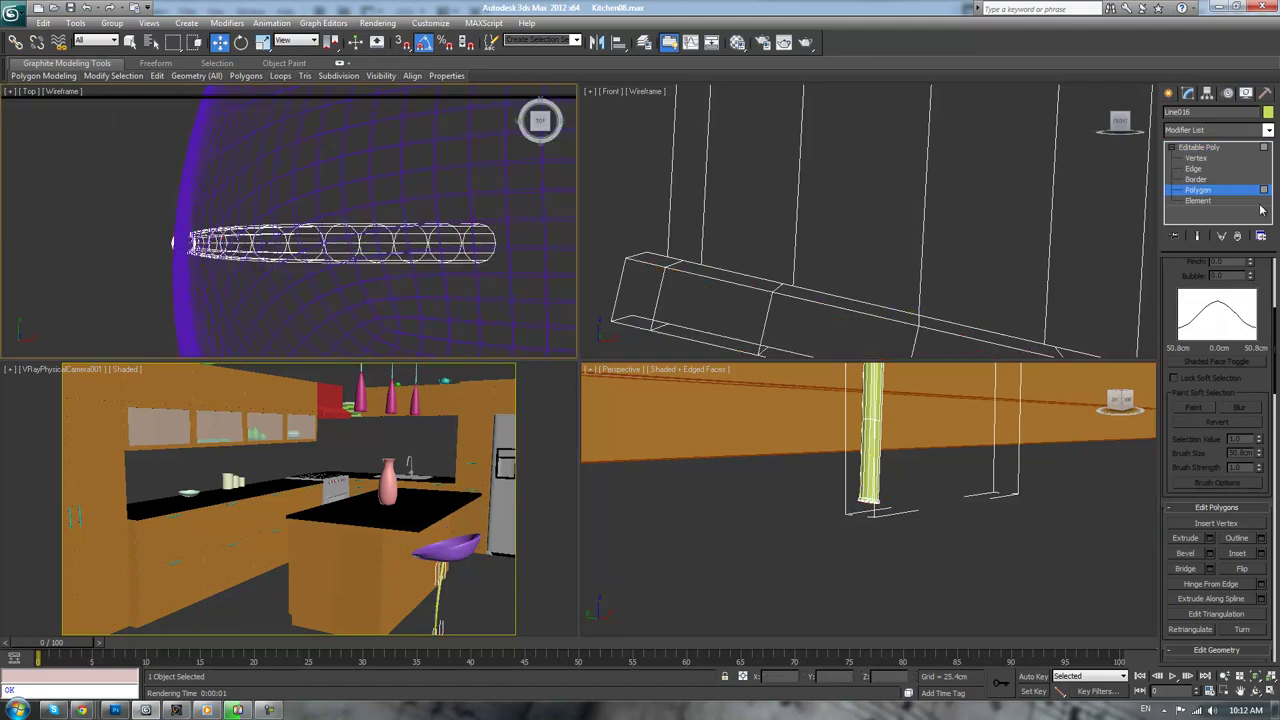
Add a TurboSmooth modifier to the leg and turn off the edged-faces display in the perspective view
{"action": "left_click", "coordinate": [1196, 147]}
{"action": "left_click", "coordinate": [1268, 130]}
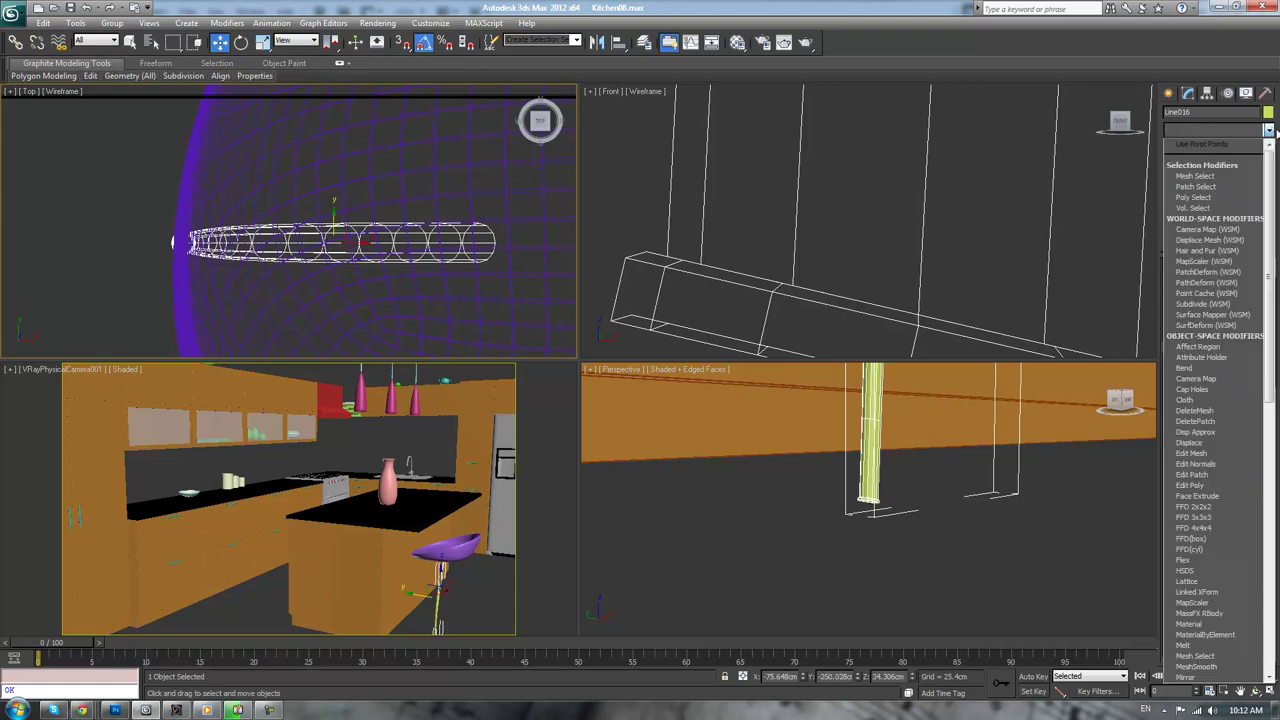
{"action": "type", "text": "tu"}
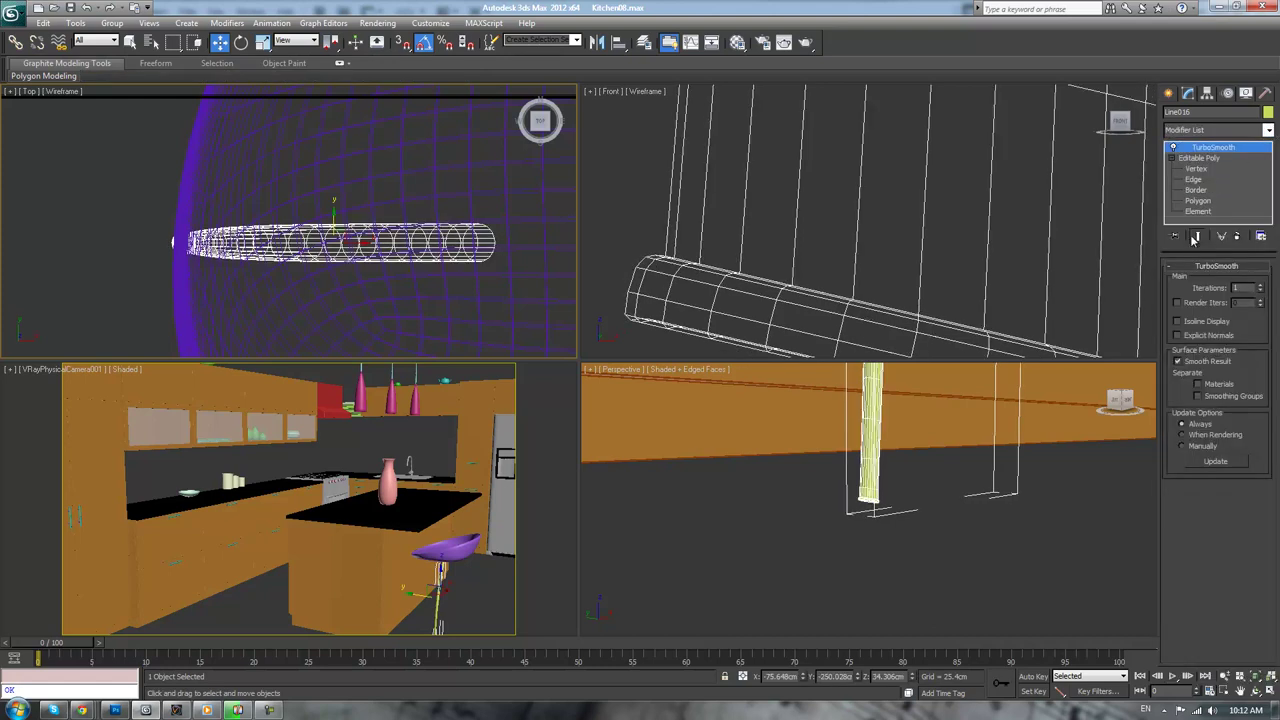
{"action": "right_click", "coordinate": [972, 444]}
{"action": "key", "text": "F4"}
{"action": "scroll", "coordinate": [946, 561], "scroll_direction": "down", "scroll_amount": 3}
{"action": "middle_click_drag", "start_coordinate": [969, 457], "coordinate": [955, 394]}
{"action": "scroll", "coordinate": [950, 555], "scroll_direction": "up", "scroll_amount": 5}
{"action": "scroll", "coordinate": [943, 452], "scroll_direction": "up", "scroll_amount": 6}
{"action": "scroll", "coordinate": [938, 475], "scroll_direction": "down", "scroll_amount": 7}
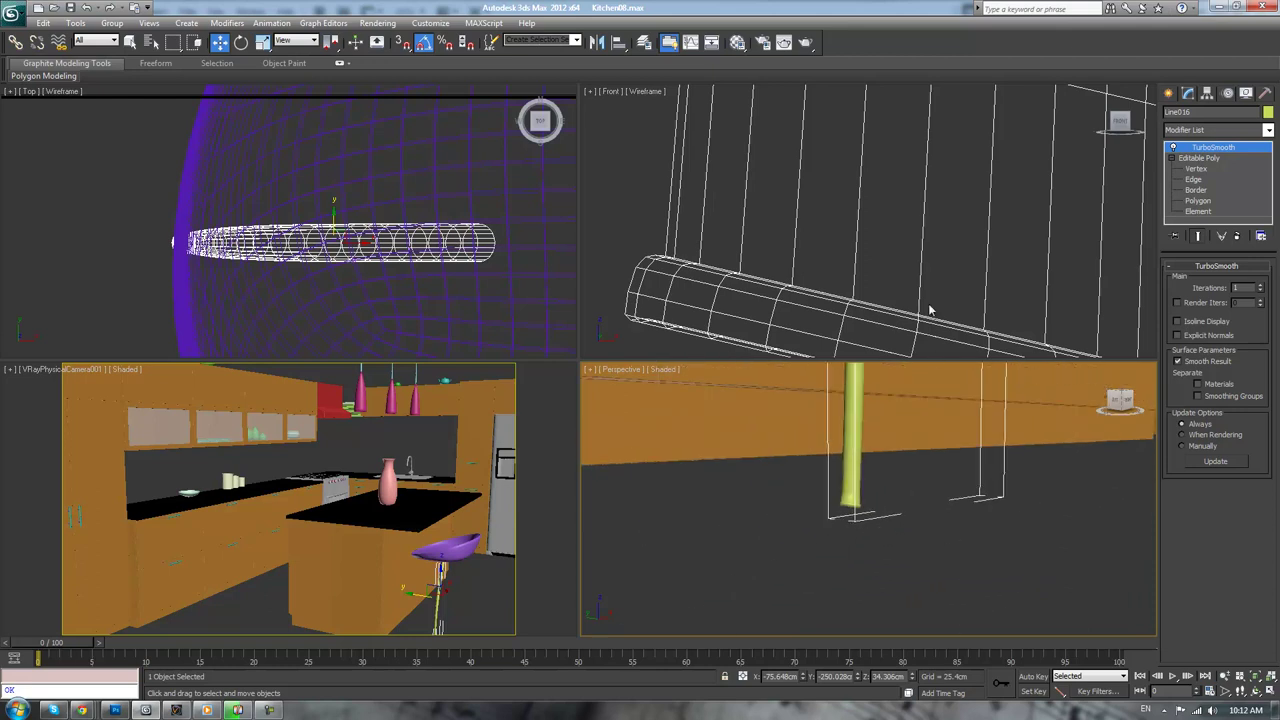
Rotate the leg's bottom foot vertices in the front view until the foot is level, then return to TurboSmooth and deselect
{"action": "right_click", "coordinate": [953, 268]}
{"action": "scroll", "coordinate": [953, 268], "scroll_direction": "down", "scroll_amount": 7}
{"action": "scroll", "coordinate": [953, 268], "scroll_direction": "up", "scroll_amount": 1}
{"action": "left_click", "coordinate": [1195, 168]}
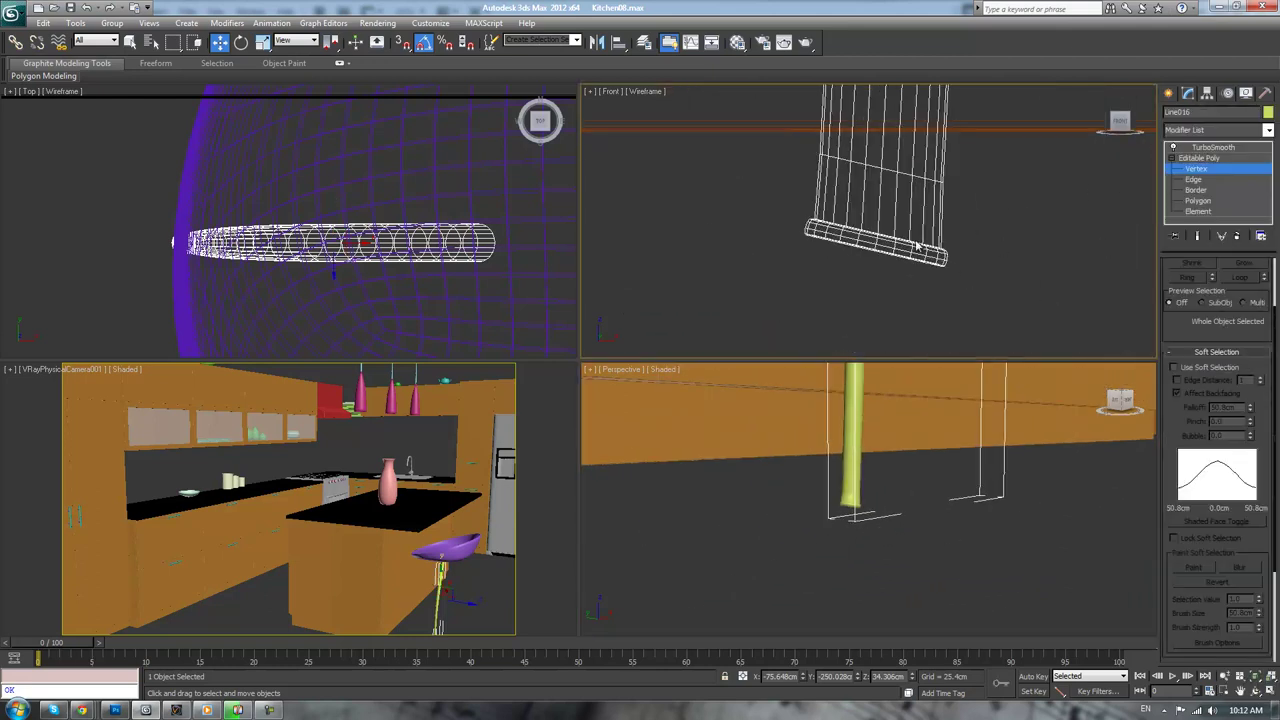
{"action": "left_click_drag", "start_coordinate": [760, 217], "coordinate": [1012, 329]}
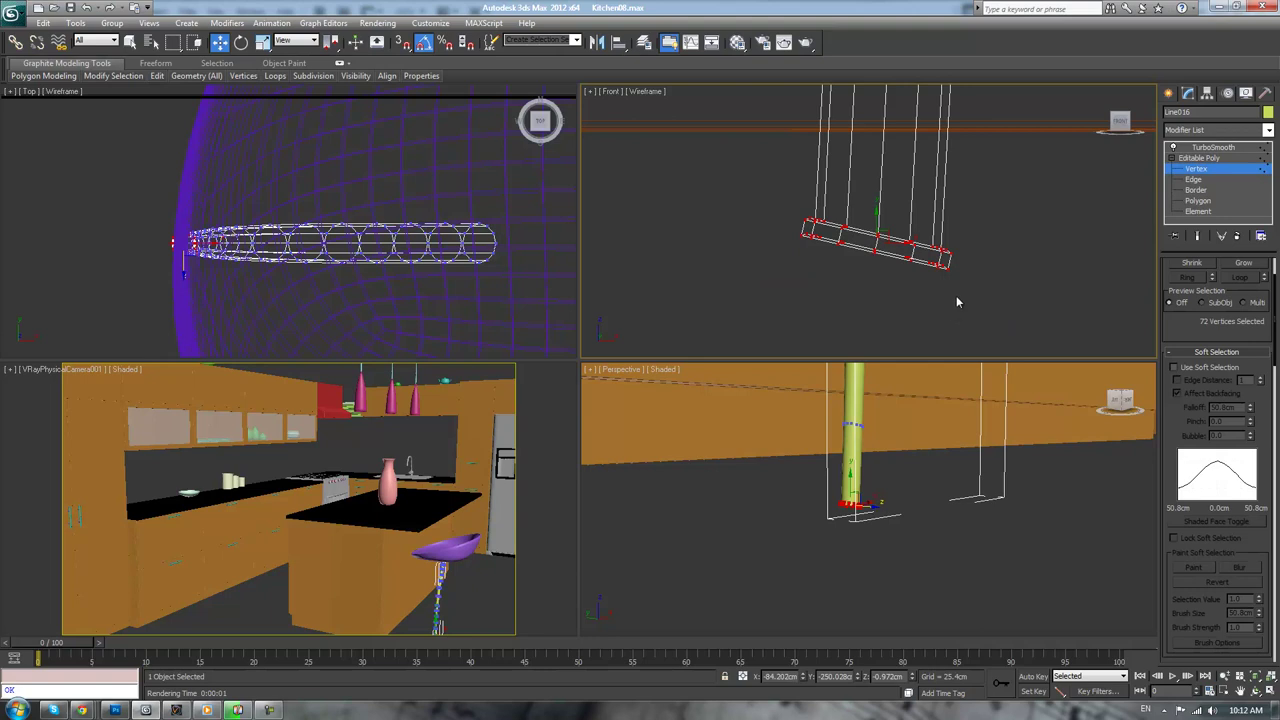
{"action": "key", "text": "e"}
{"action": "left_click_drag", "start_coordinate": [898, 222], "coordinate": [894, 213]}
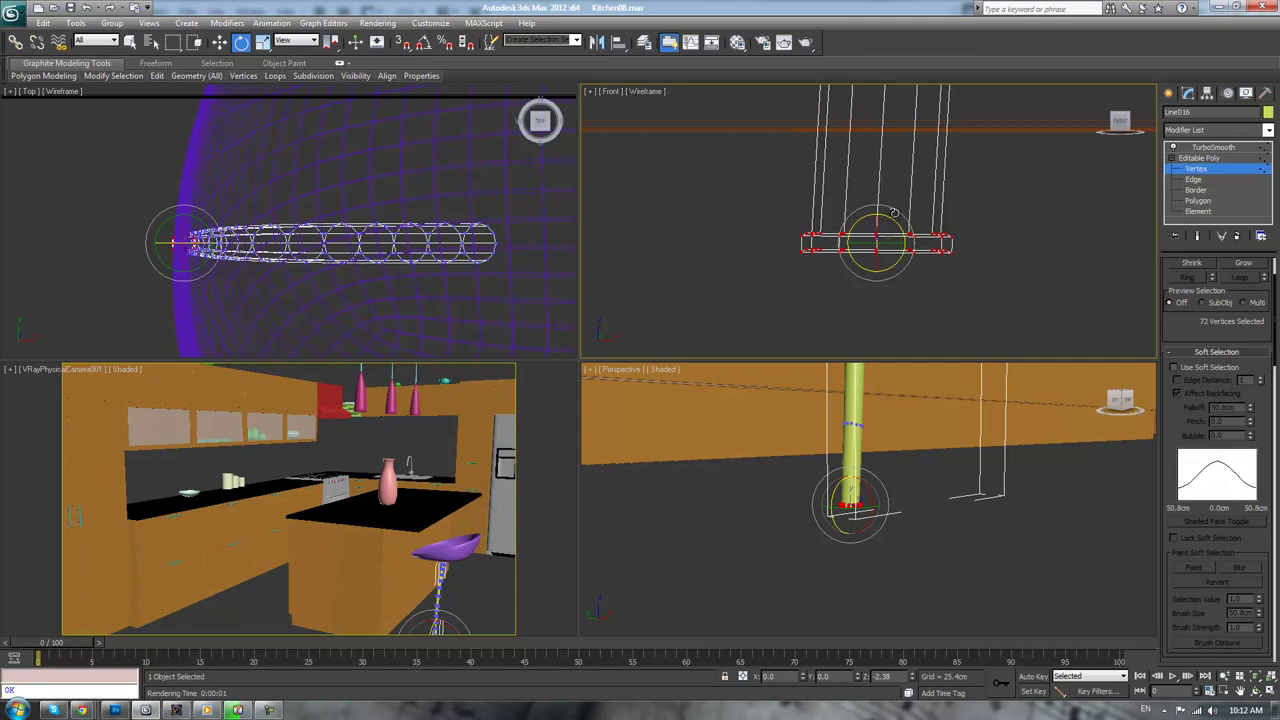
{"action": "left_click", "coordinate": [1196, 160]}
{"action": "left_click", "coordinate": [1212, 147]}
{"action": "left_click", "coordinate": [1008, 529]}
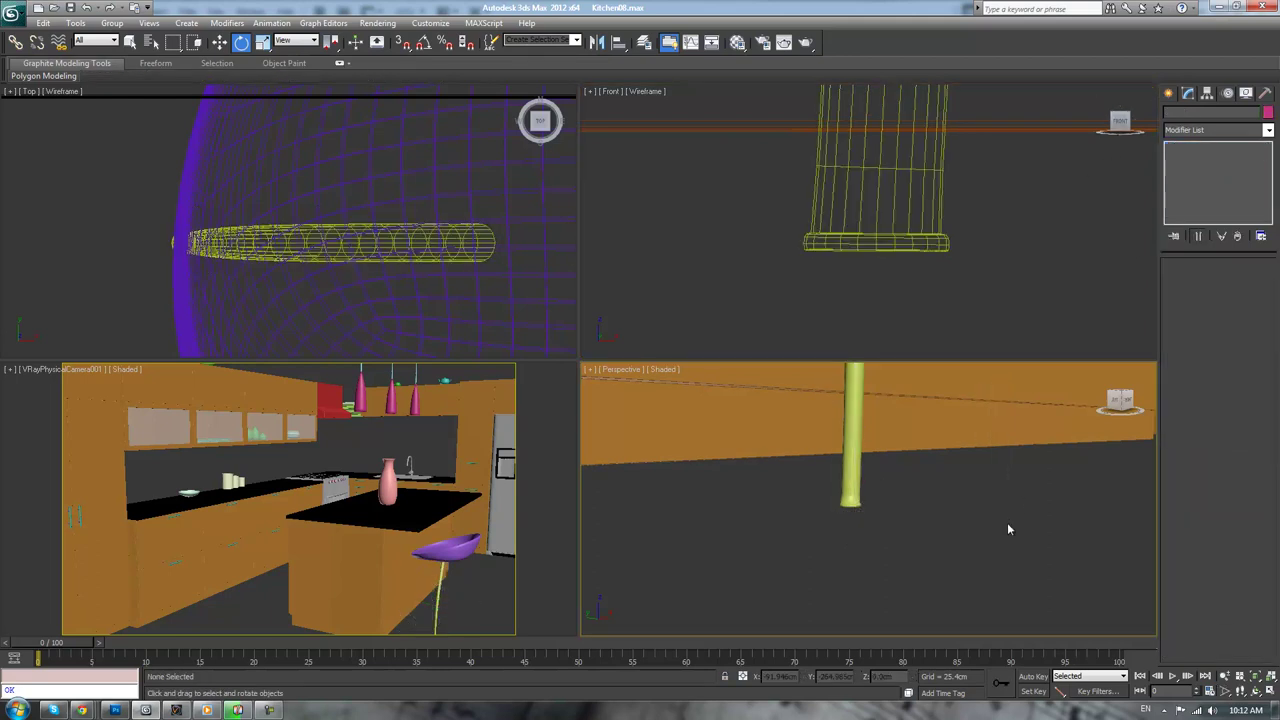
Align only the leg's pivot to the center of the purple seat in X and Y position
{"action": "scroll", "coordinate": [1006, 529], "scroll_direction": "down", "scroll_amount": 5}
{"action": "middle_click_drag", "start_coordinate": [949, 458], "coordinate": [895, 501]}
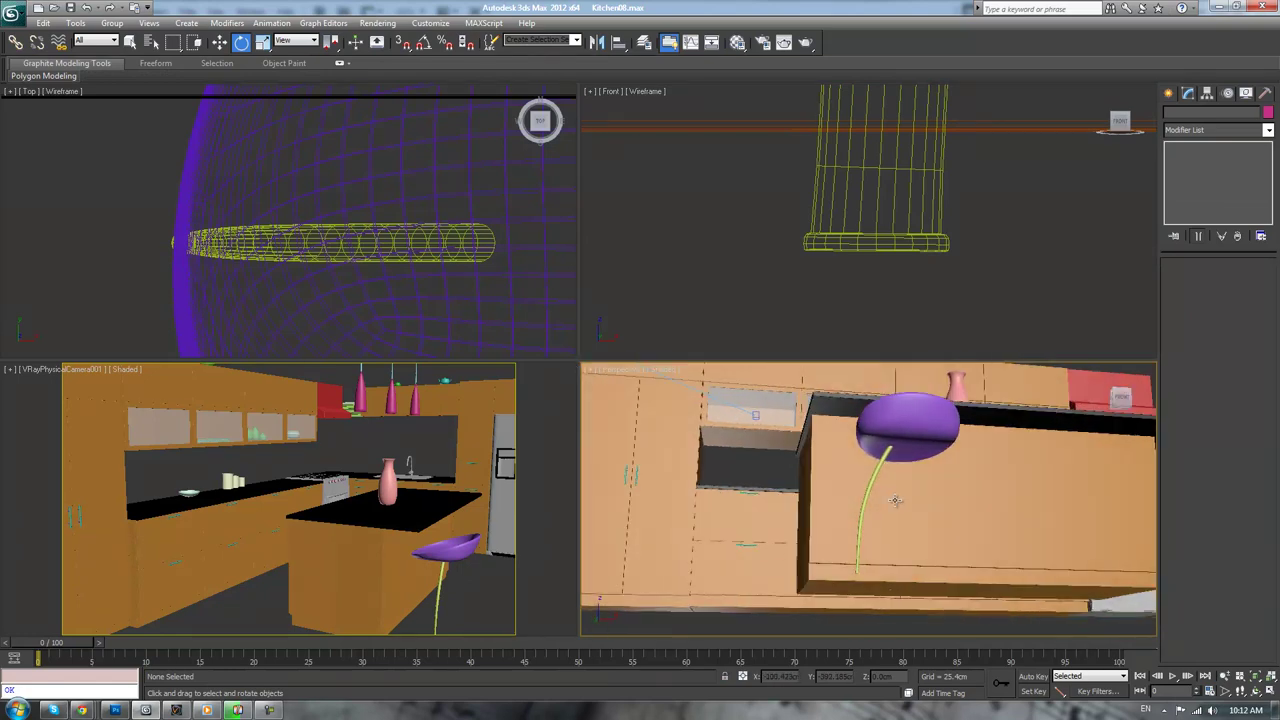
{"action": "left_click", "coordinate": [876, 473]}
{"action": "scroll", "coordinate": [286, 220], "scroll_direction": "down", "scroll_amount": 5}
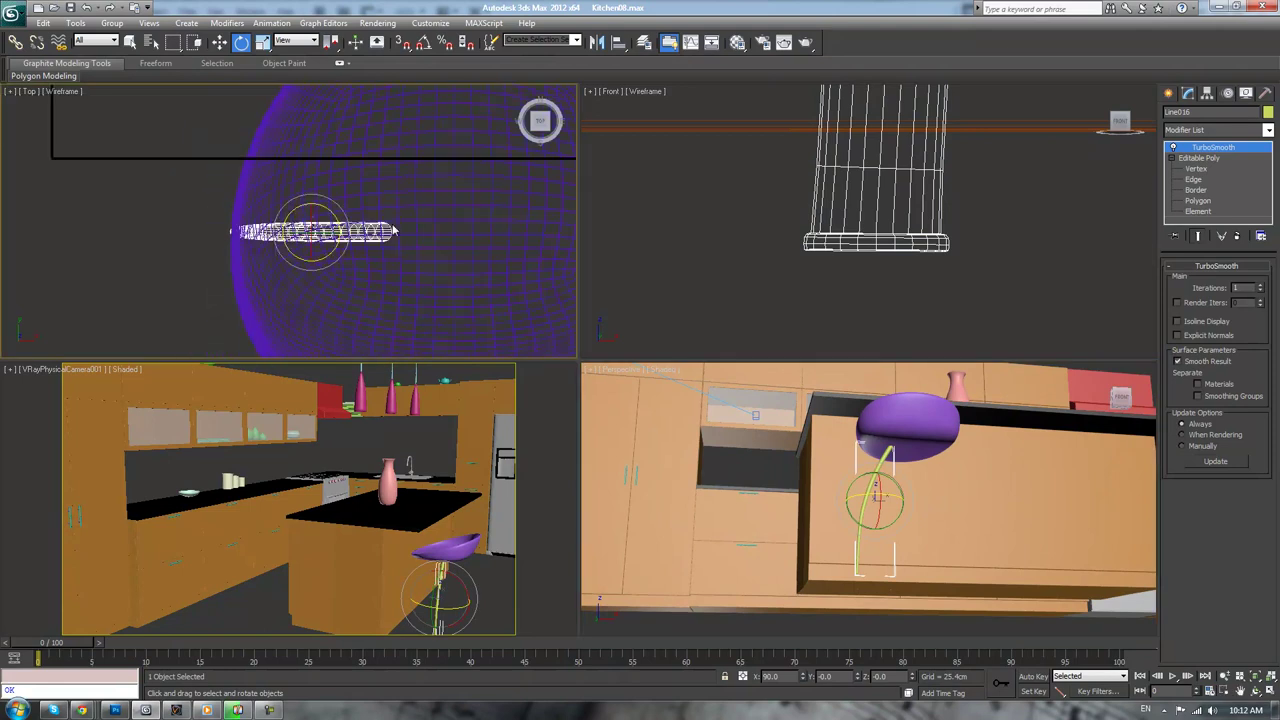
{"action": "left_click", "coordinate": [1207, 92]}
{"action": "left_click", "coordinate": [1218, 177]}
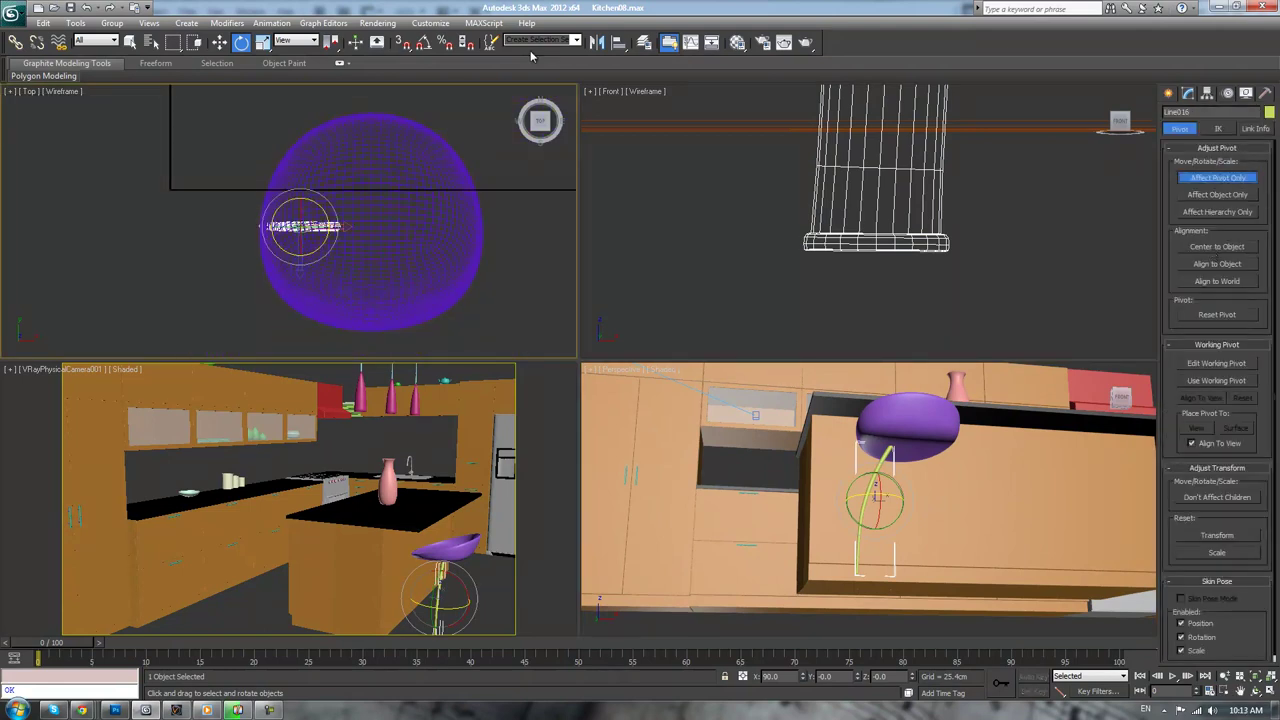
{"action": "left_click", "coordinate": [618, 42]}
{"action": "left_click", "coordinate": [432, 177]}
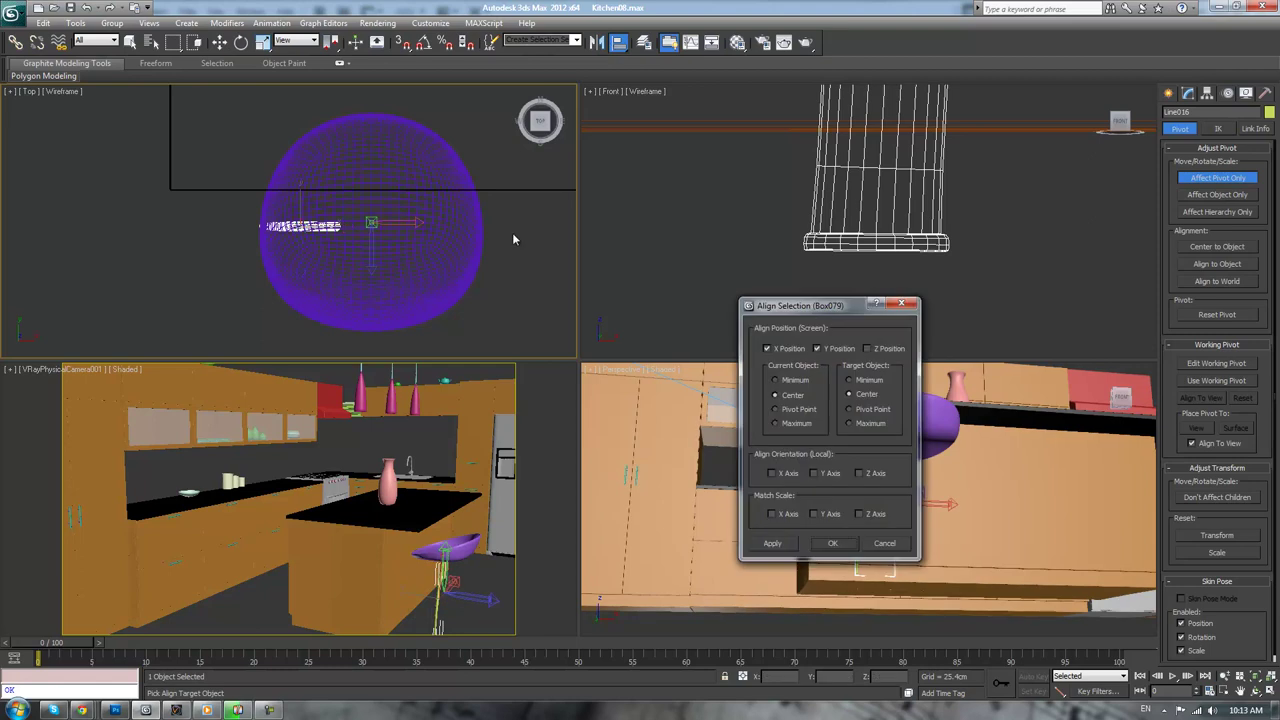
{"action": "left_click", "coordinate": [832, 543]}
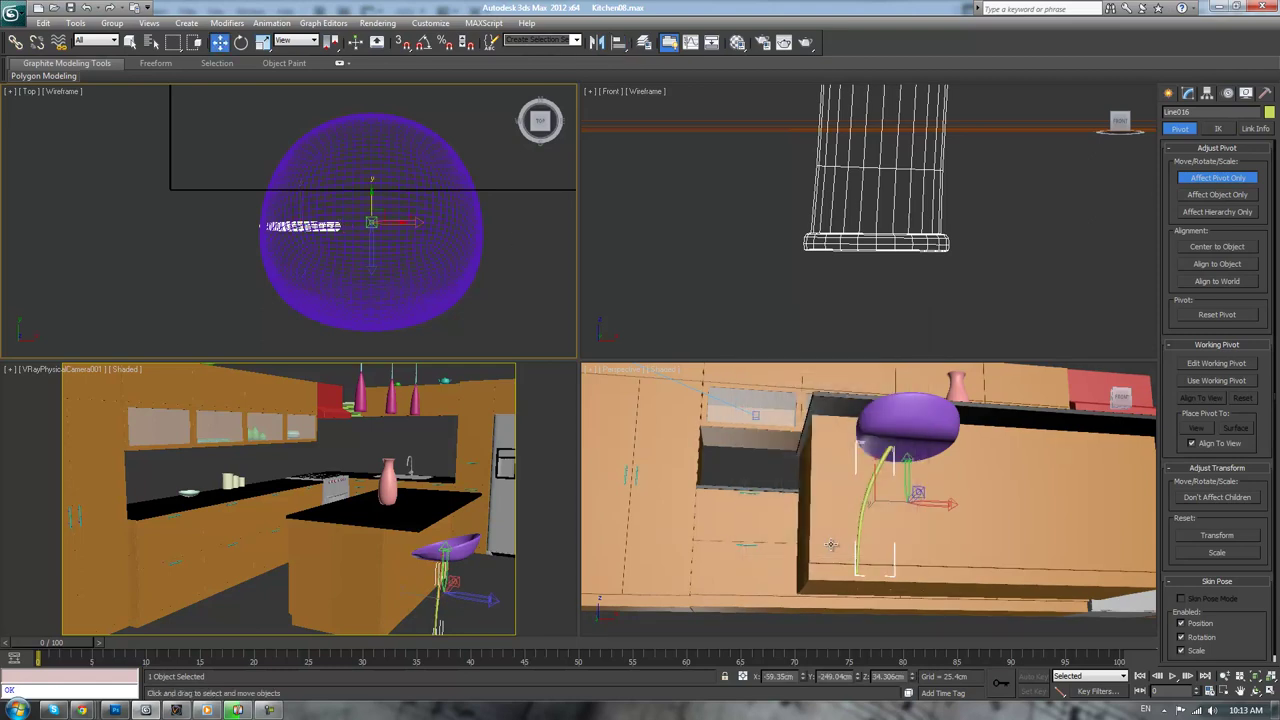
{"action": "left_click", "coordinate": [1212, 177]}
{"action": "key", "text": "e"}
{"action": "left_click_drag", "start_coordinate": [403, 211], "coordinate": [412, 216], "text": "shift"}
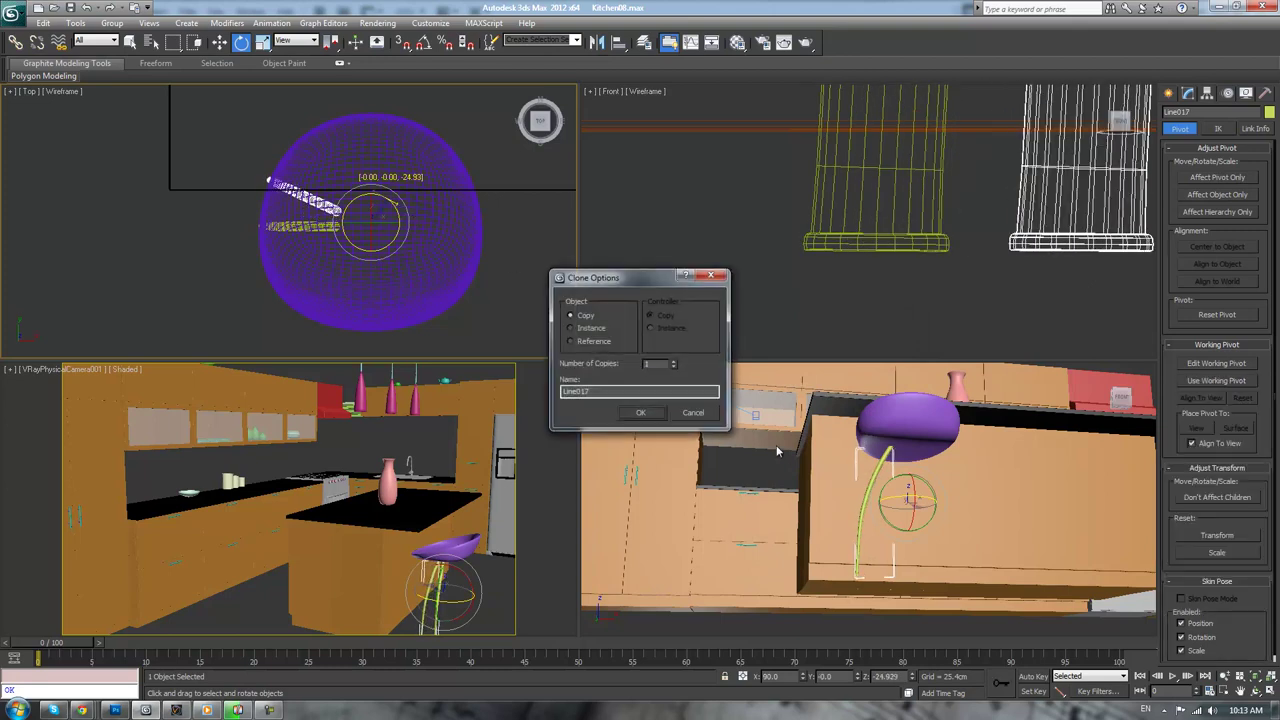
{"action": "left_click", "coordinate": [712, 414]}
Turn on angle snap
{"action": "key", "text": "a"}
Try three copies of the leg rotated at 90° intervals around the seat's center, and undo them
{"action": "left_click_drag", "start_coordinate": [383, 197], "coordinate": [434, 236], "text": "shift"}
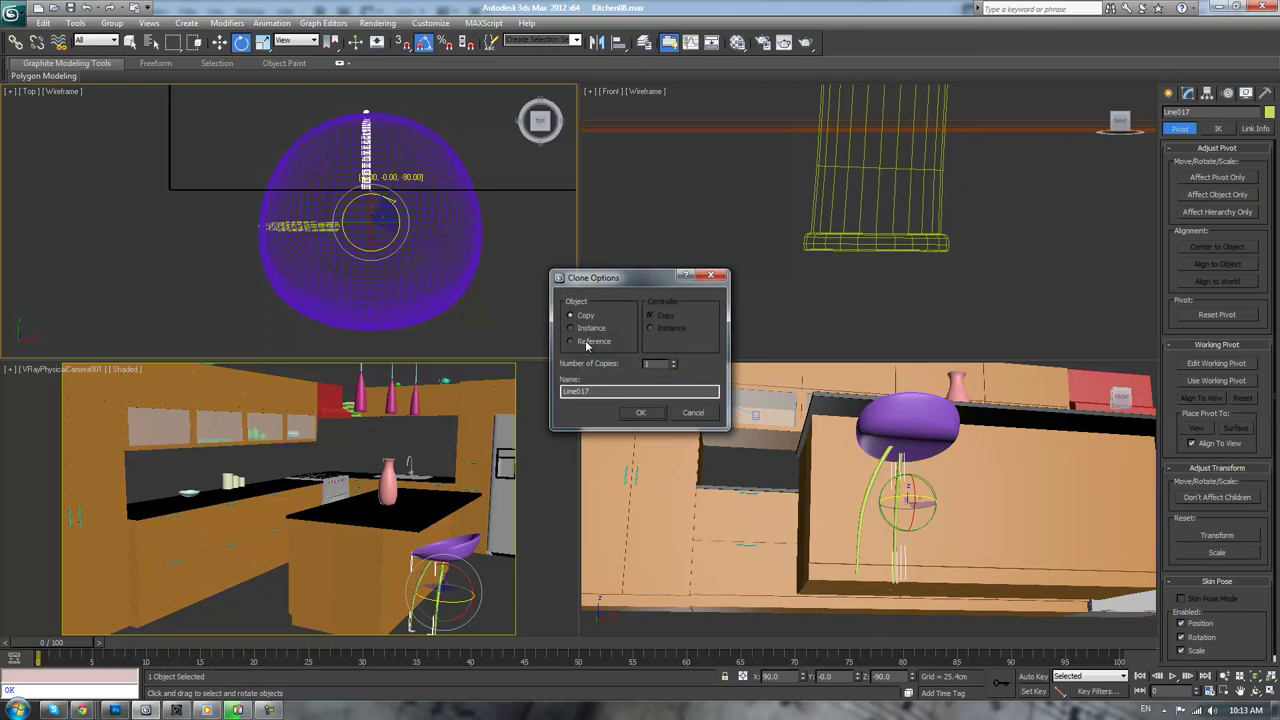
{"action": "left_click", "coordinate": [655, 413]}
{"action": "mouse_move", "coordinate": [832, 460]}
{"action": "middle_mouse_down", "text": "alt"}
{"action": "mouse_move", "coordinate": [929, 519]}
{"action": "mouse_move", "coordinate": [840, 506]}
{"action": "middle_mouse_up", "text": "alt"}
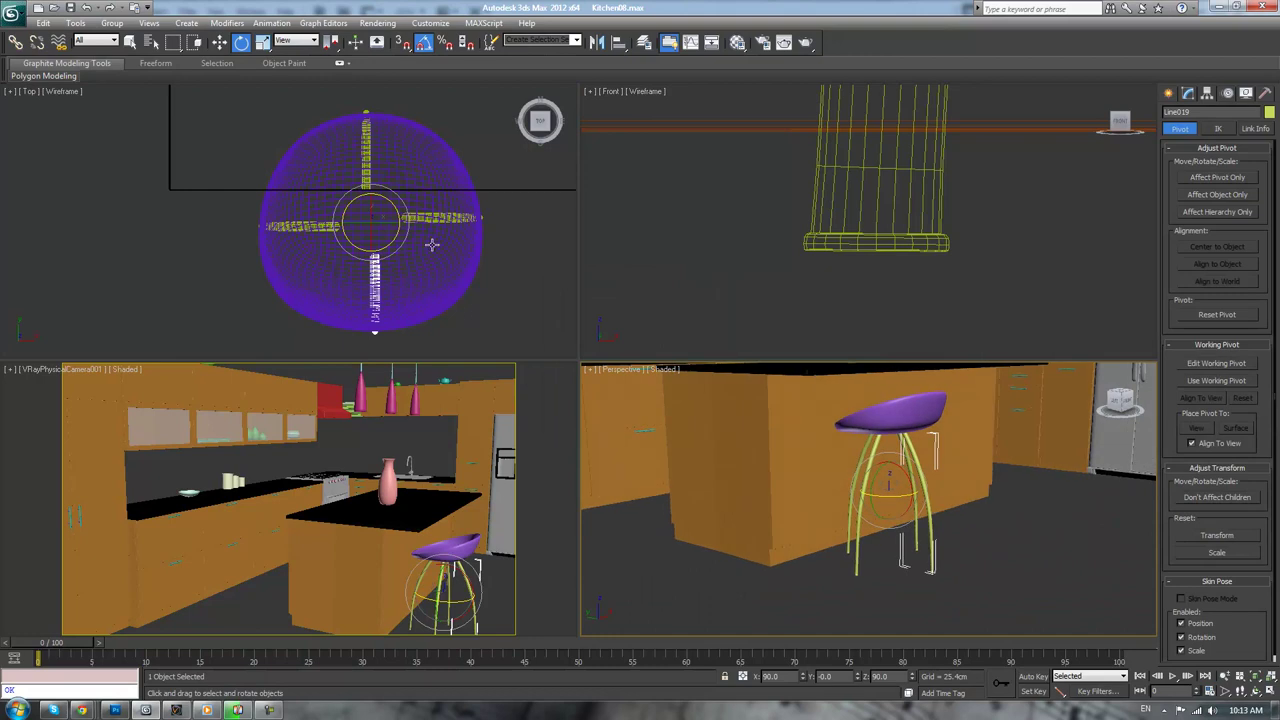
{"action": "key", "text": "ctrl+z"}
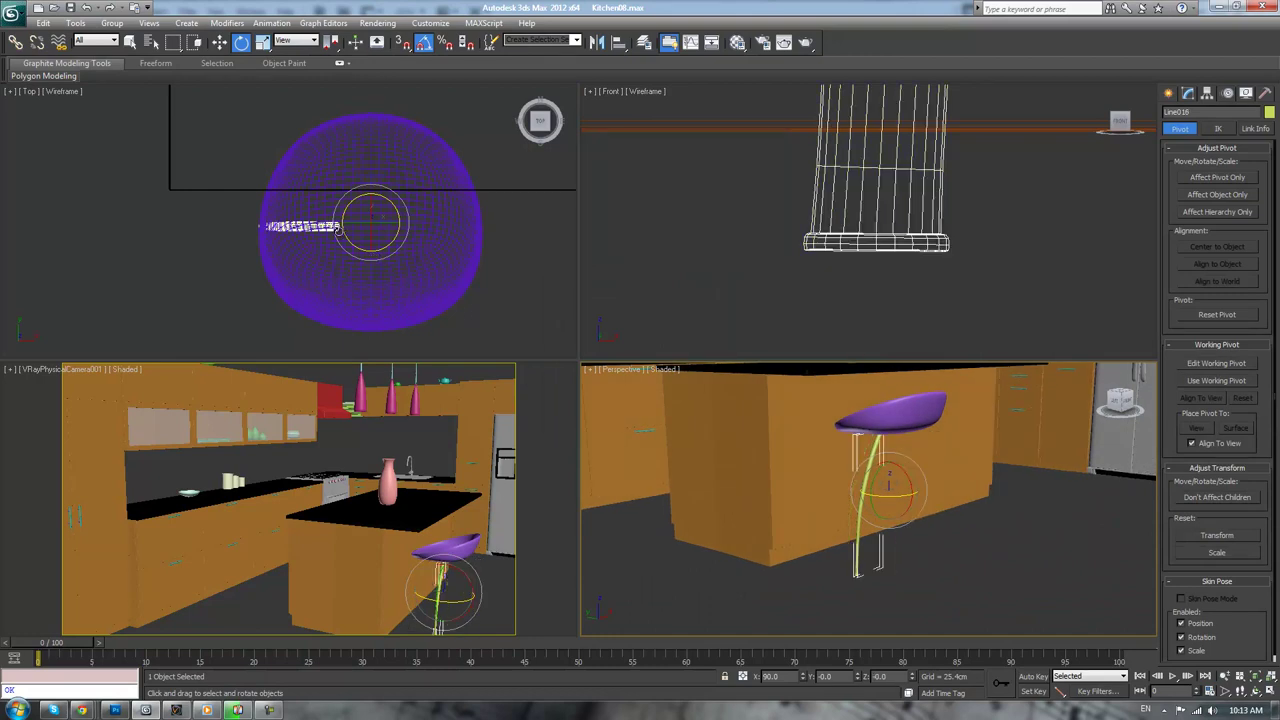
Move the leg along X farther in beneath the seat and enable editing of its pivot only
{"action": "key", "text": "w"}
{"action": "left_click_drag", "start_coordinate": [389, 222], "coordinate": [414, 215]}
{"action": "left_click", "coordinate": [1187, 176]}
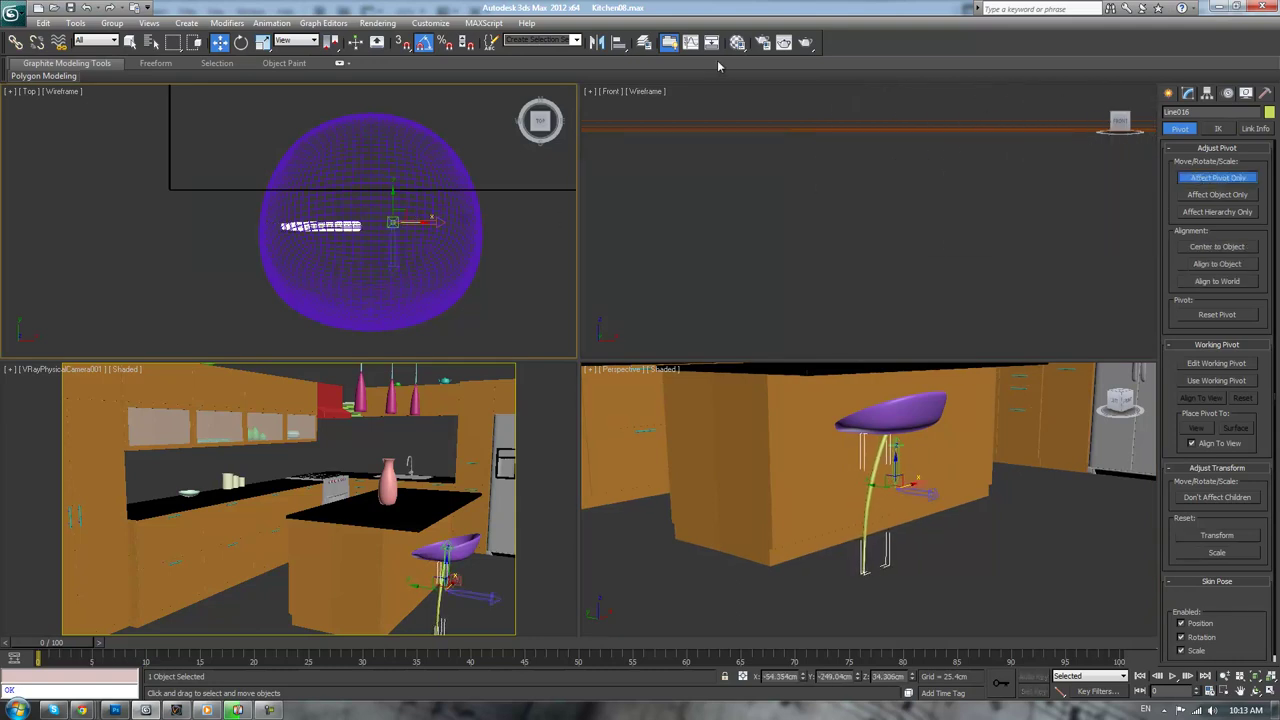
Cancel aligning the pivot to the seat and center it on the leg instead
{"action": "left_click", "coordinate": [618, 42]}
{"action": "left_click", "coordinate": [419, 139]}
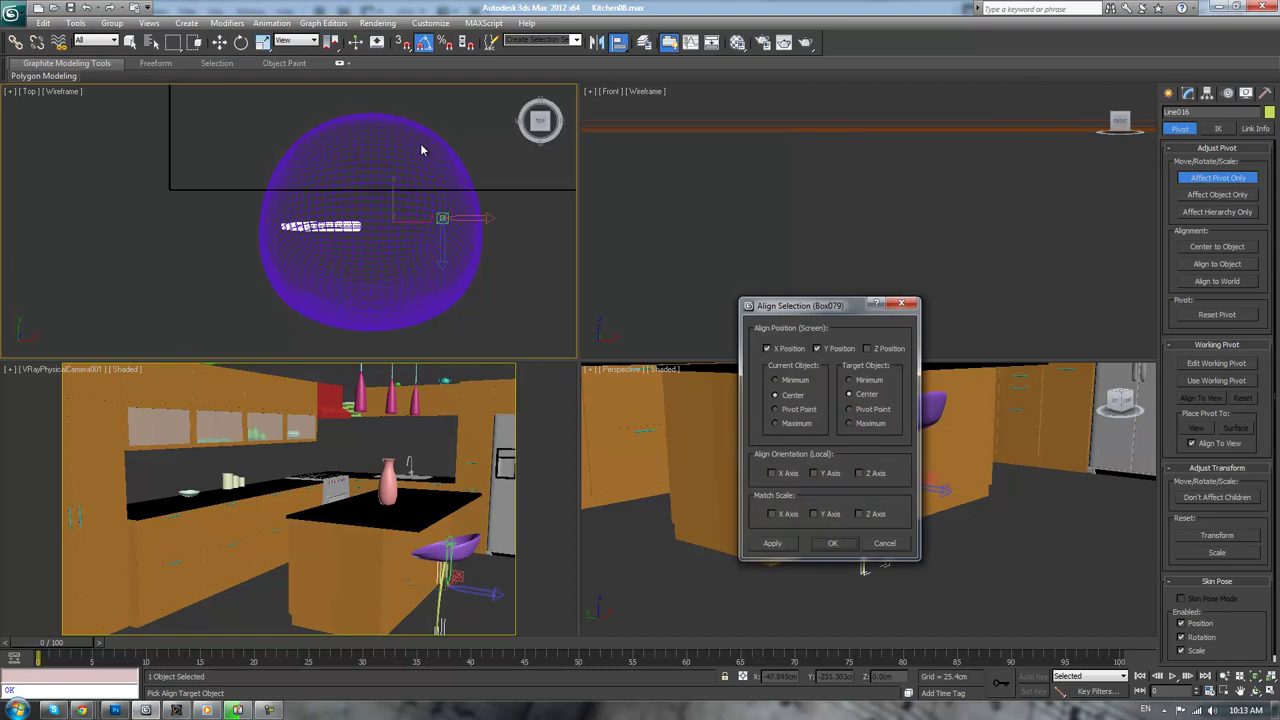
{"action": "left_click", "coordinate": [884, 543]}
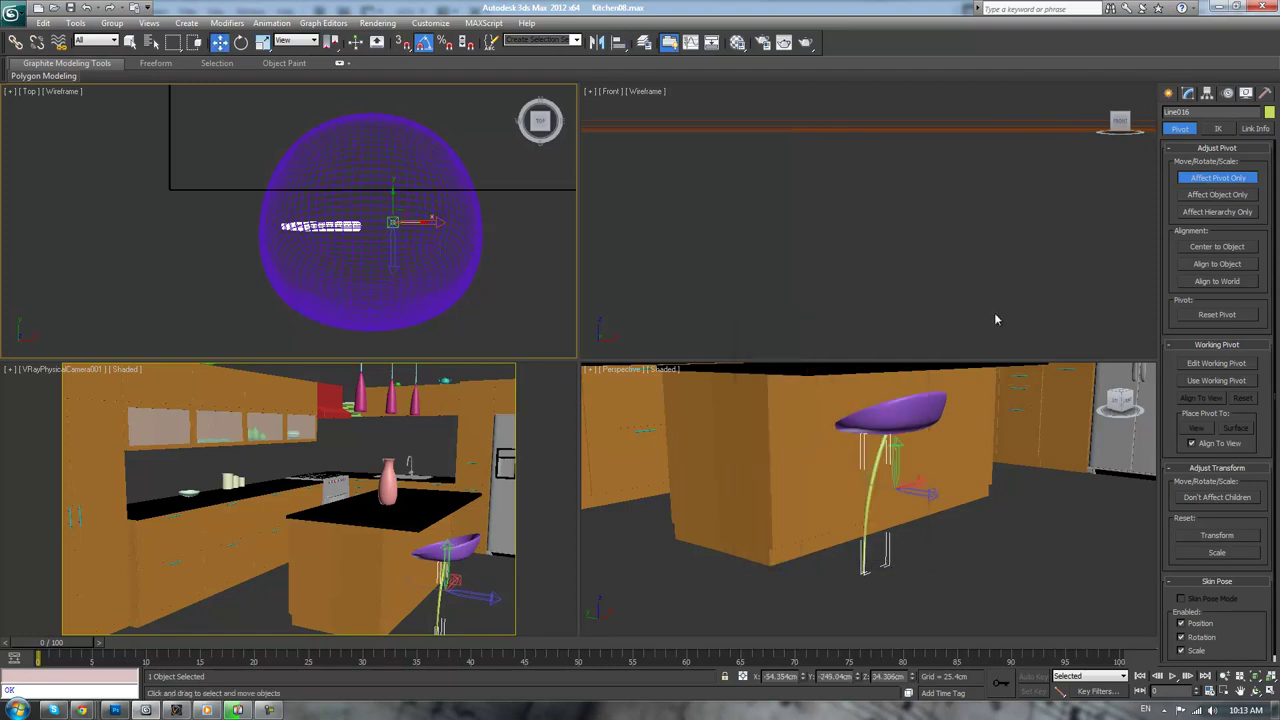
{"action": "left_click", "coordinate": [1197, 248]}
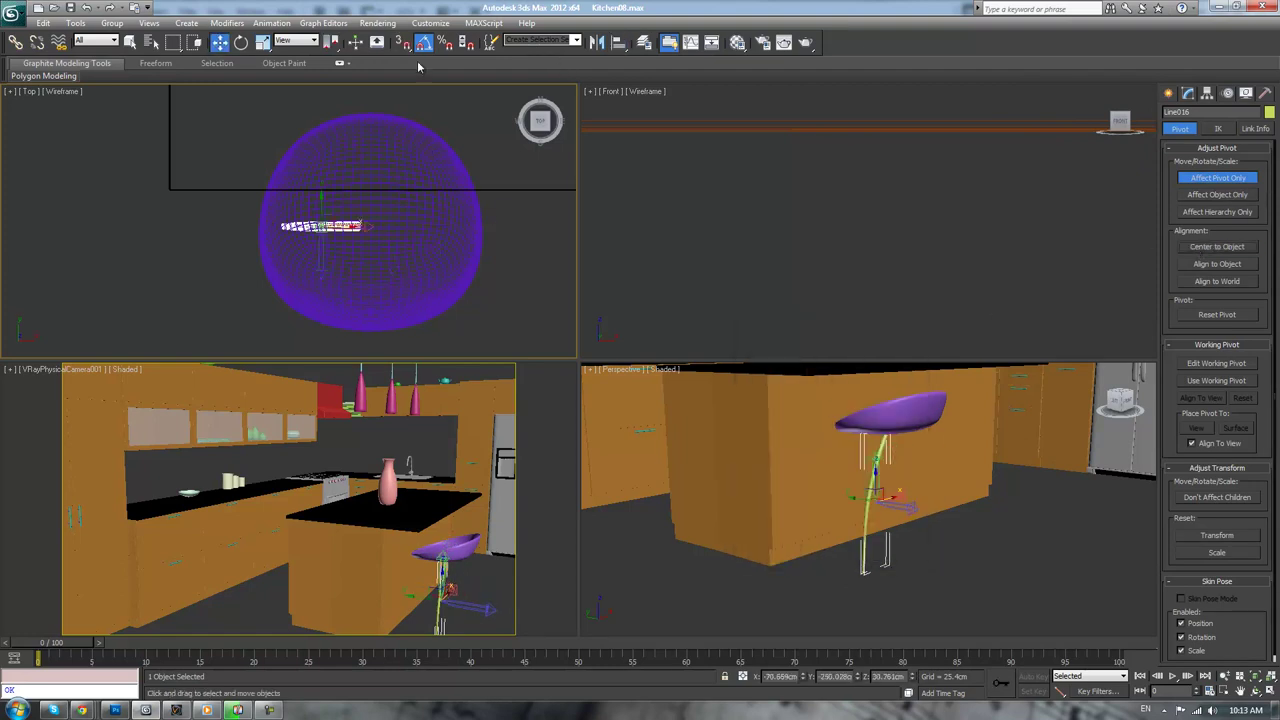
{"action": "left_click", "coordinate": [353, 149]}
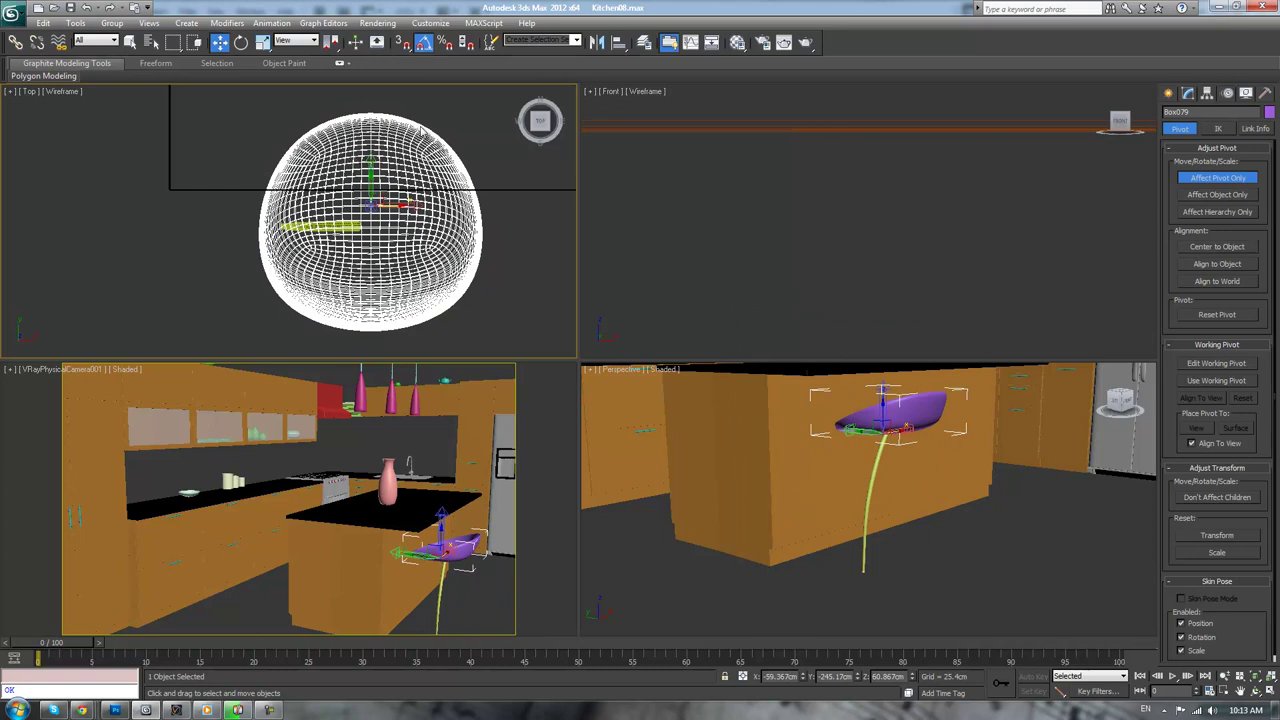
{"action": "left_click", "coordinate": [860, 510]}
{"action": "left_click", "coordinate": [620, 43]}
{"action": "left_click", "coordinate": [397, 192]}
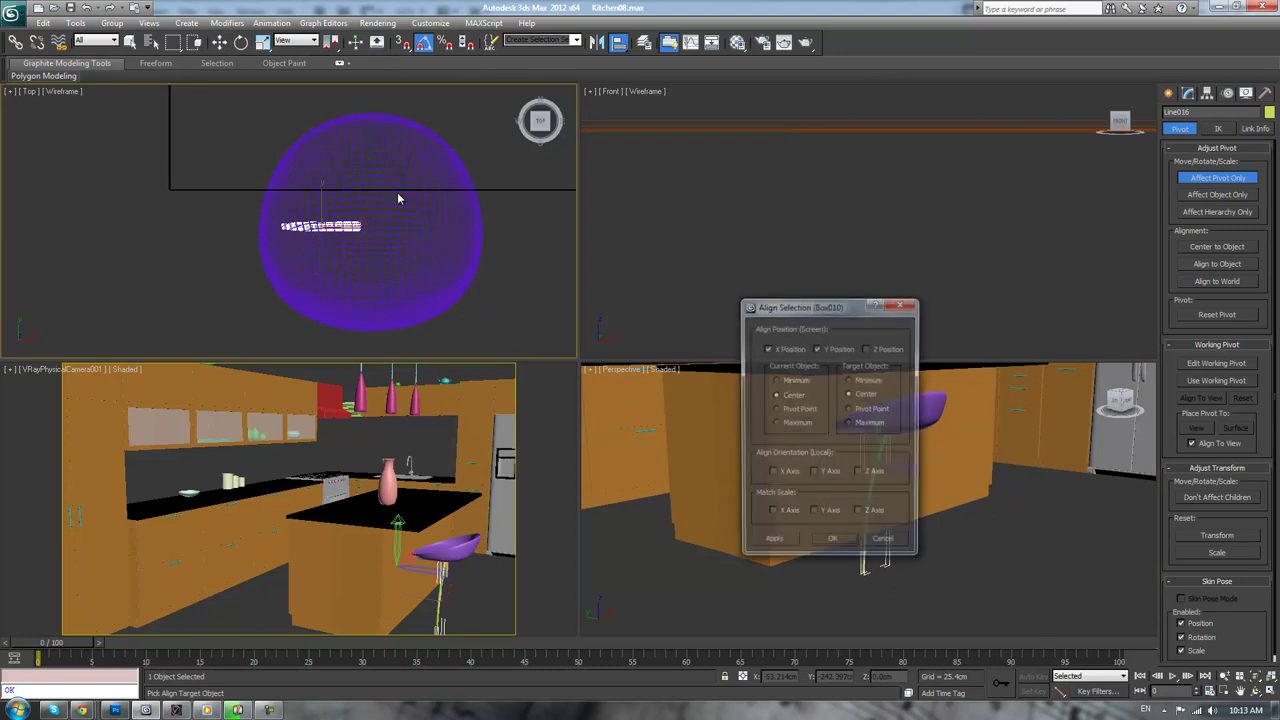
{"action": "left_click", "coordinate": [867, 348]}
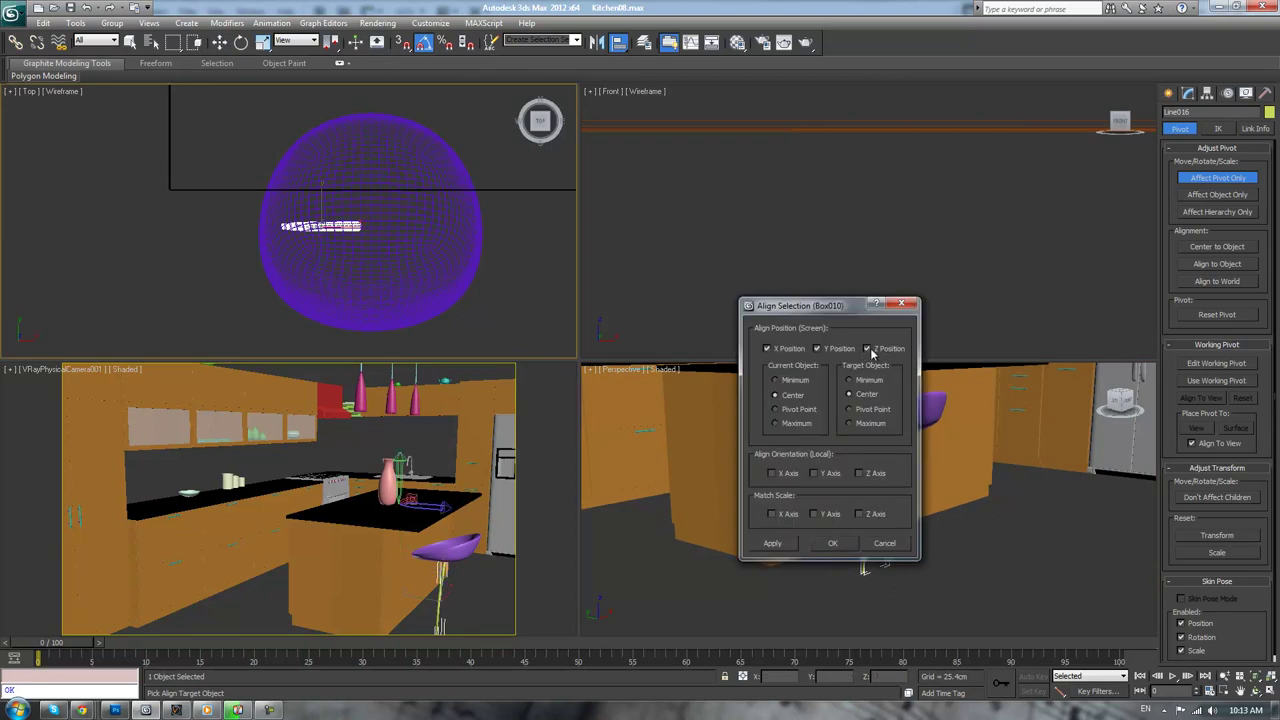
{"action": "left_click", "coordinate": [885, 544]}
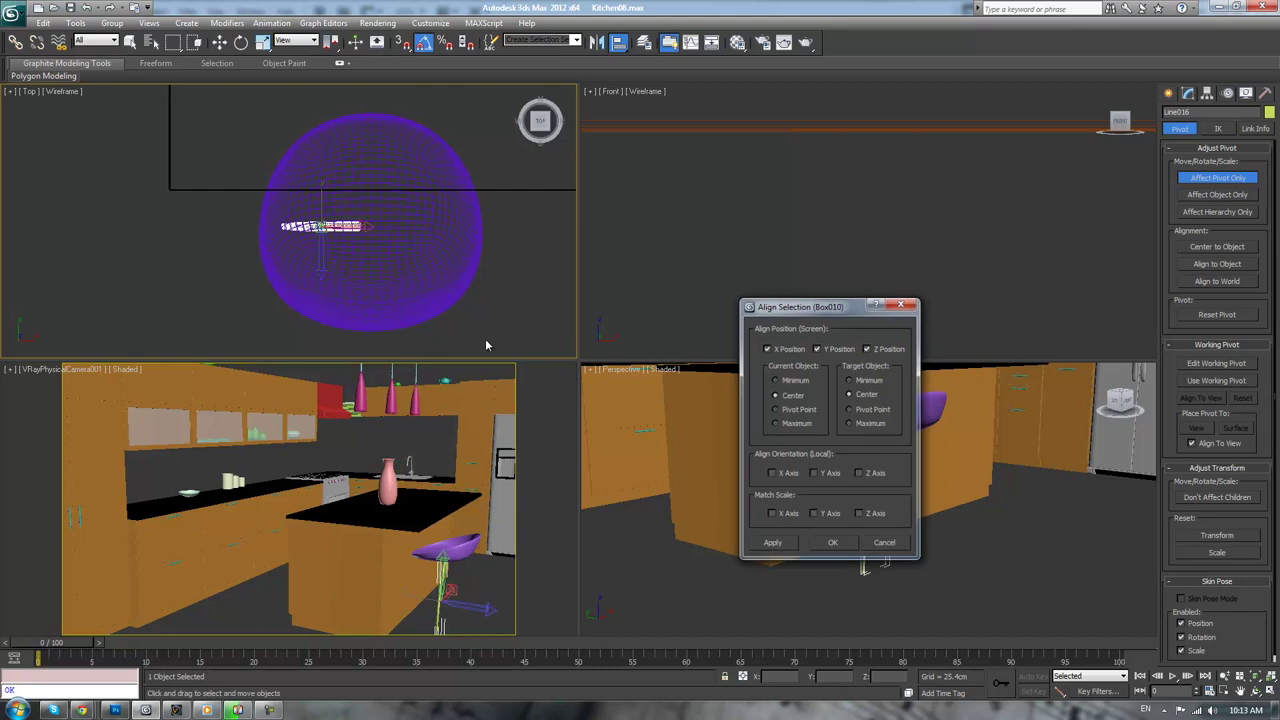
Move the leg's pivot along X to the middle of the seat and finish editing the pivot
{"action": "left_click", "coordinate": [1216, 179]}
{"action": "left_click", "coordinate": [1209, 181]}
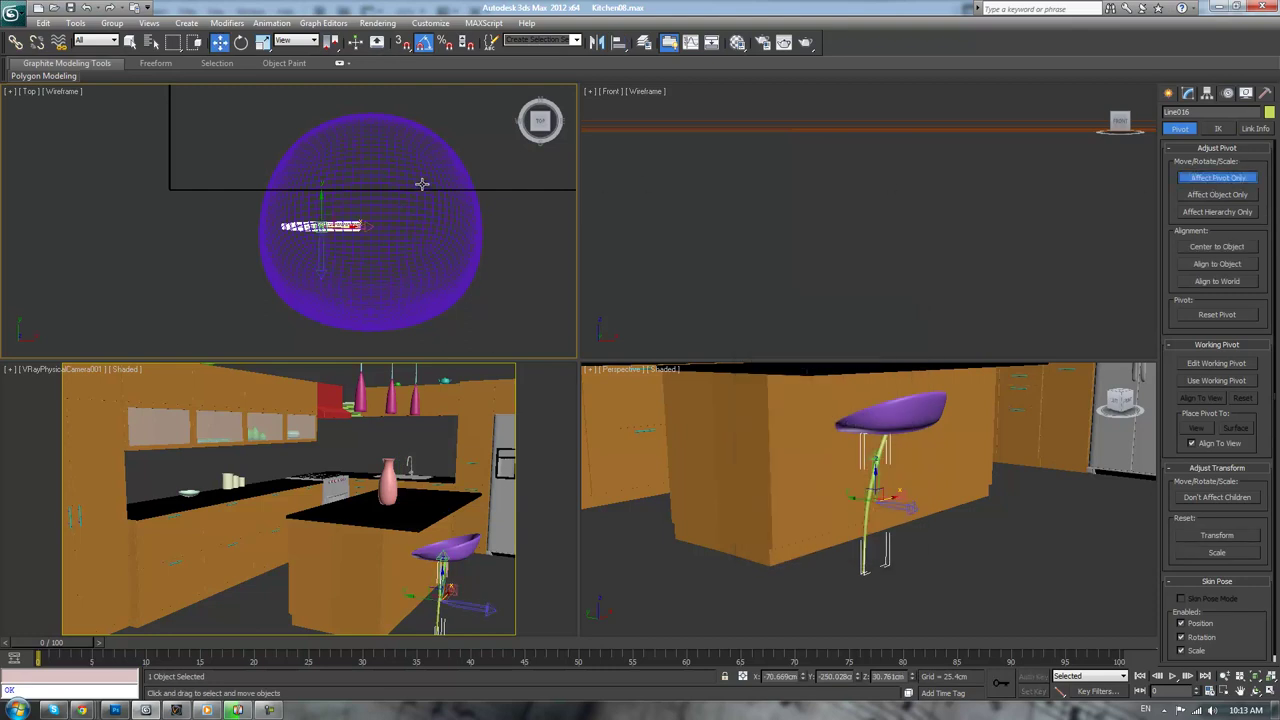
{"action": "left_click_drag", "start_coordinate": [366, 229], "coordinate": [390, 227]}
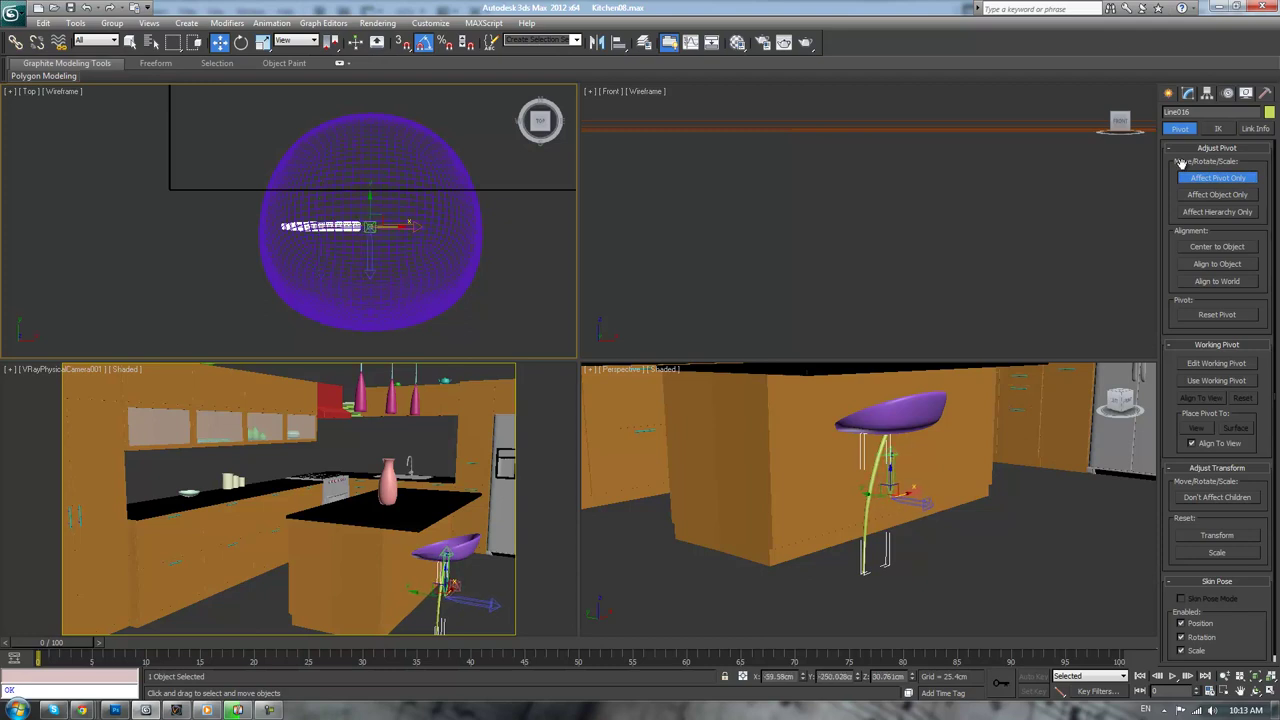
{"action": "left_click", "coordinate": [1215, 179]}
Try three copies of the leg rotated at 90° intervals around its repositioned pivot, and undo them
{"action": "key", "text": "e"}
{"action": "left_click_drag", "start_coordinate": [442, 256], "coordinate": [428, 243]}
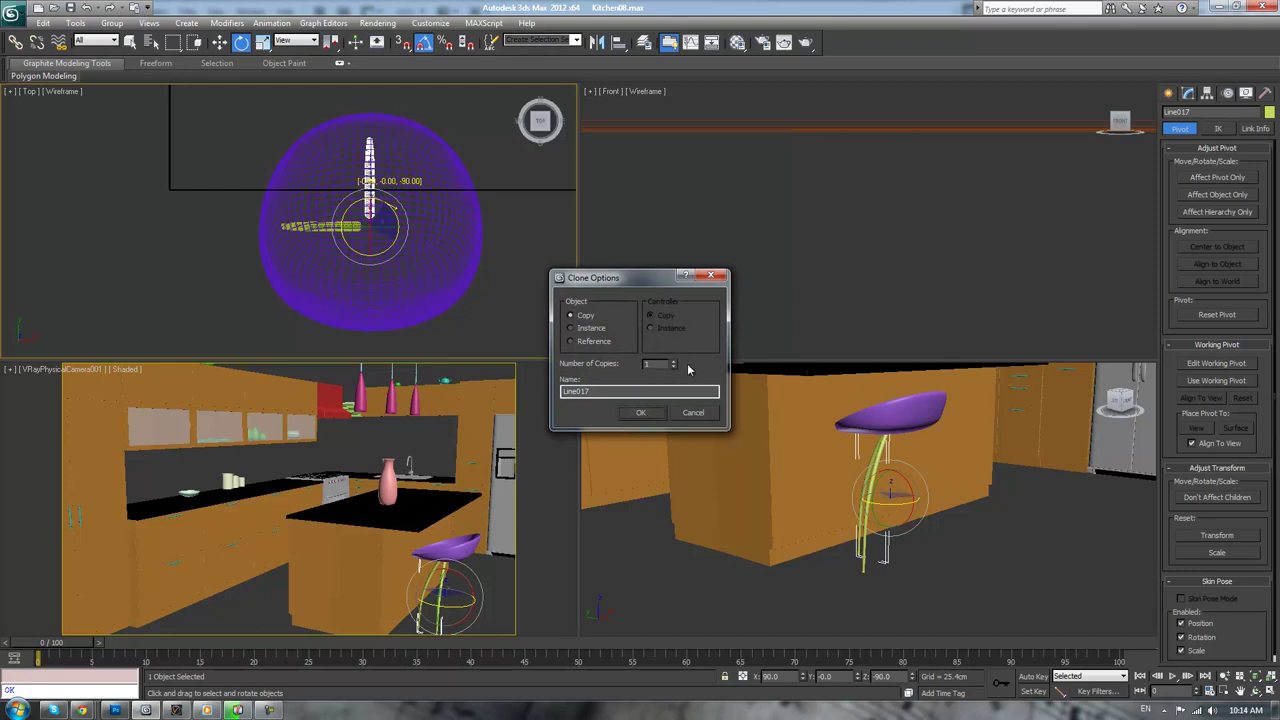
{"action": "left_click", "coordinate": [641, 412]}
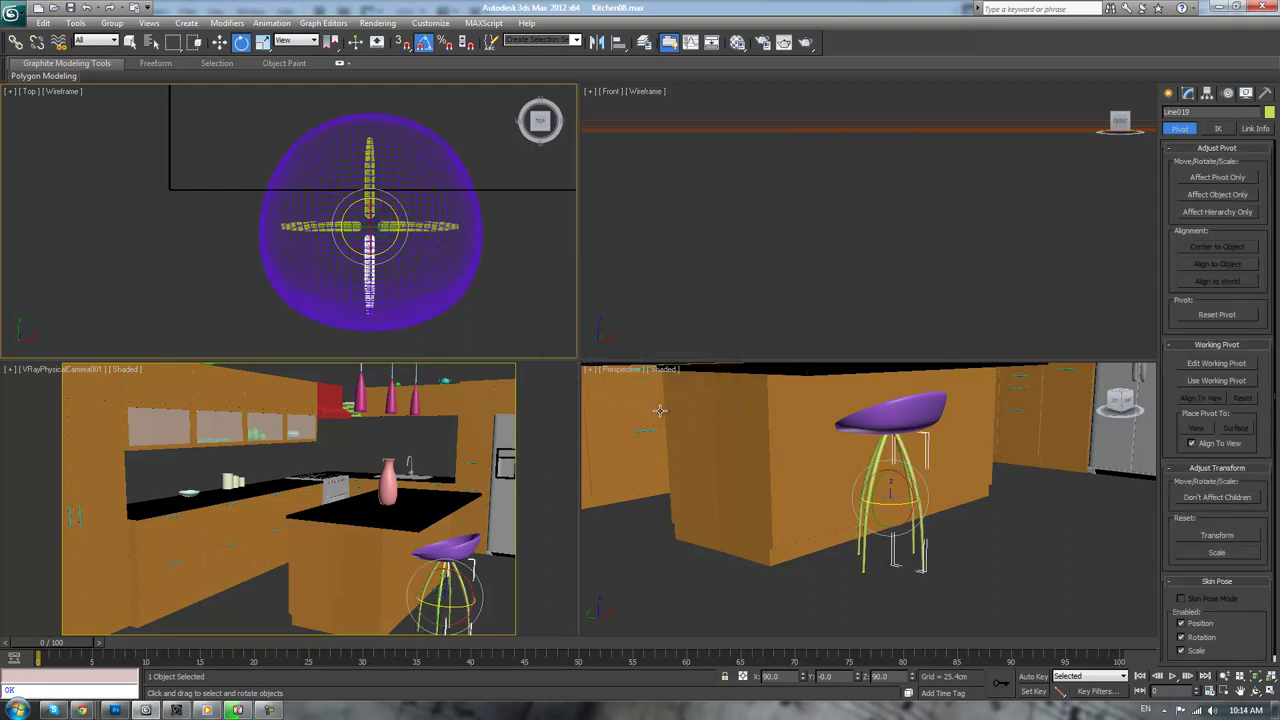
{"action": "middle_click_drag", "start_coordinate": [803, 488], "coordinate": [829, 495], "text": "alt"}
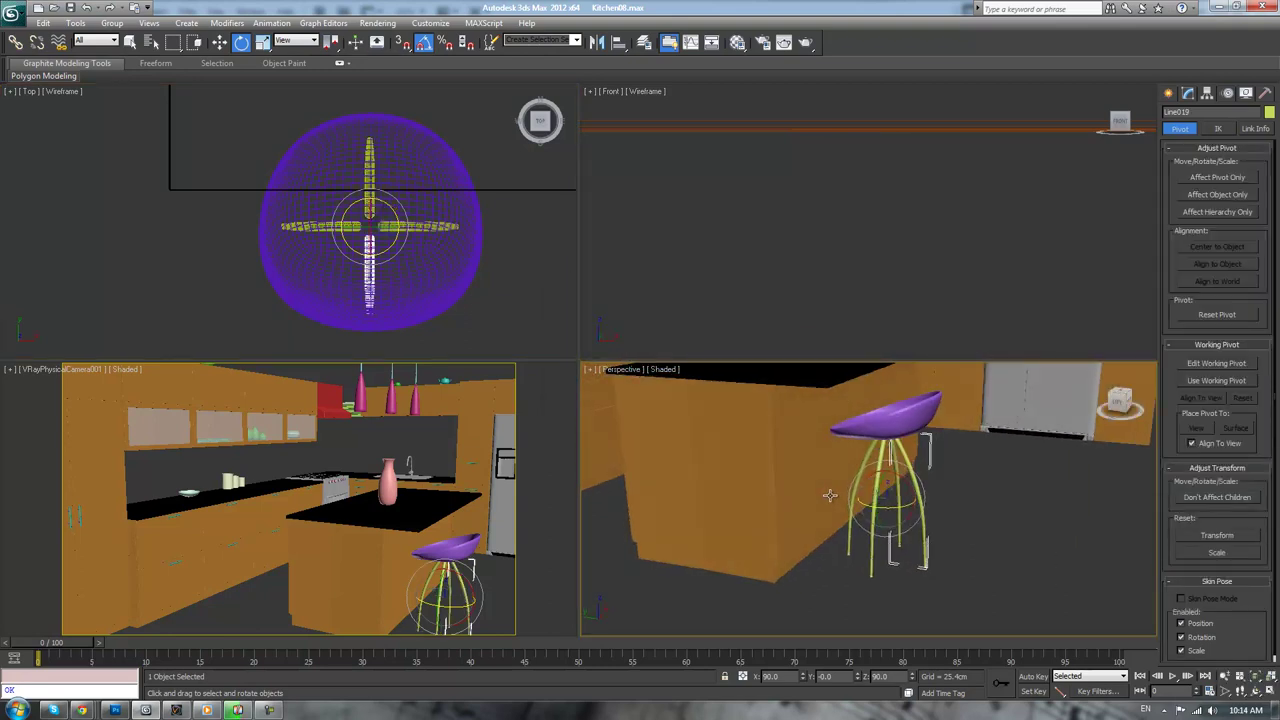
{"action": "scroll", "coordinate": [380, 240], "scroll_direction": "up", "scroll_amount": 3}
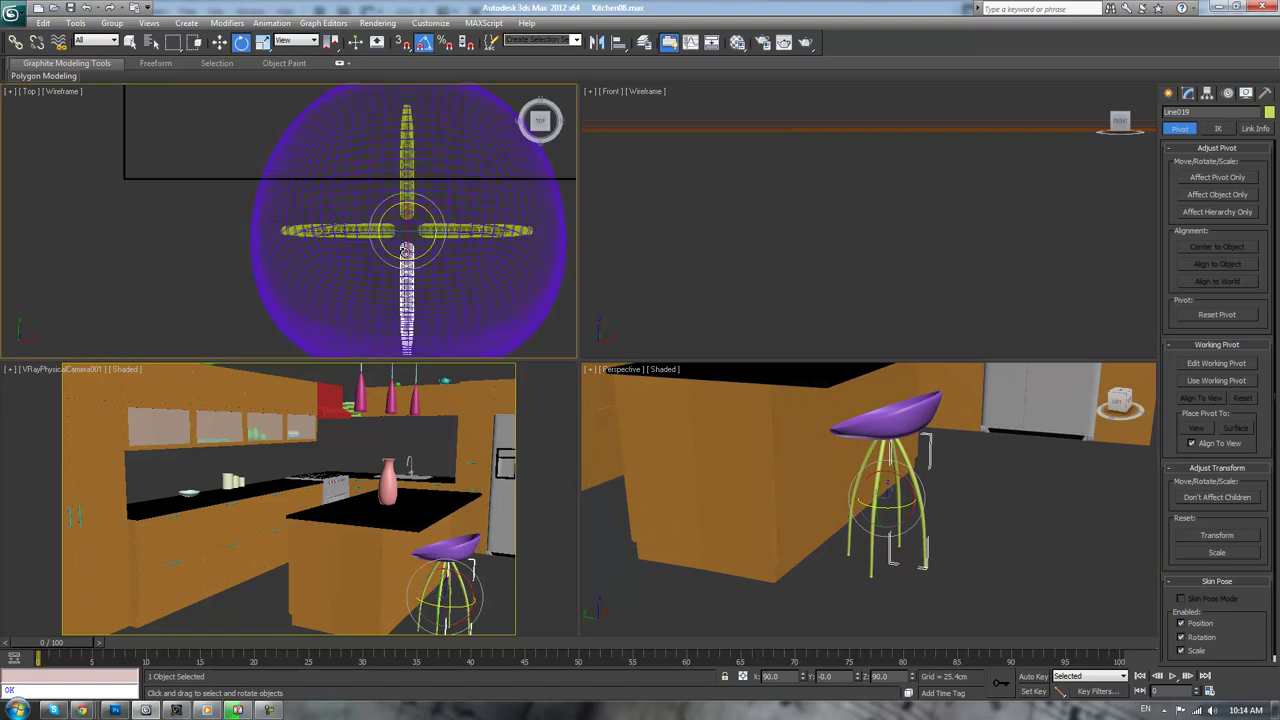
{"action": "key", "text": "ctrl+z"}
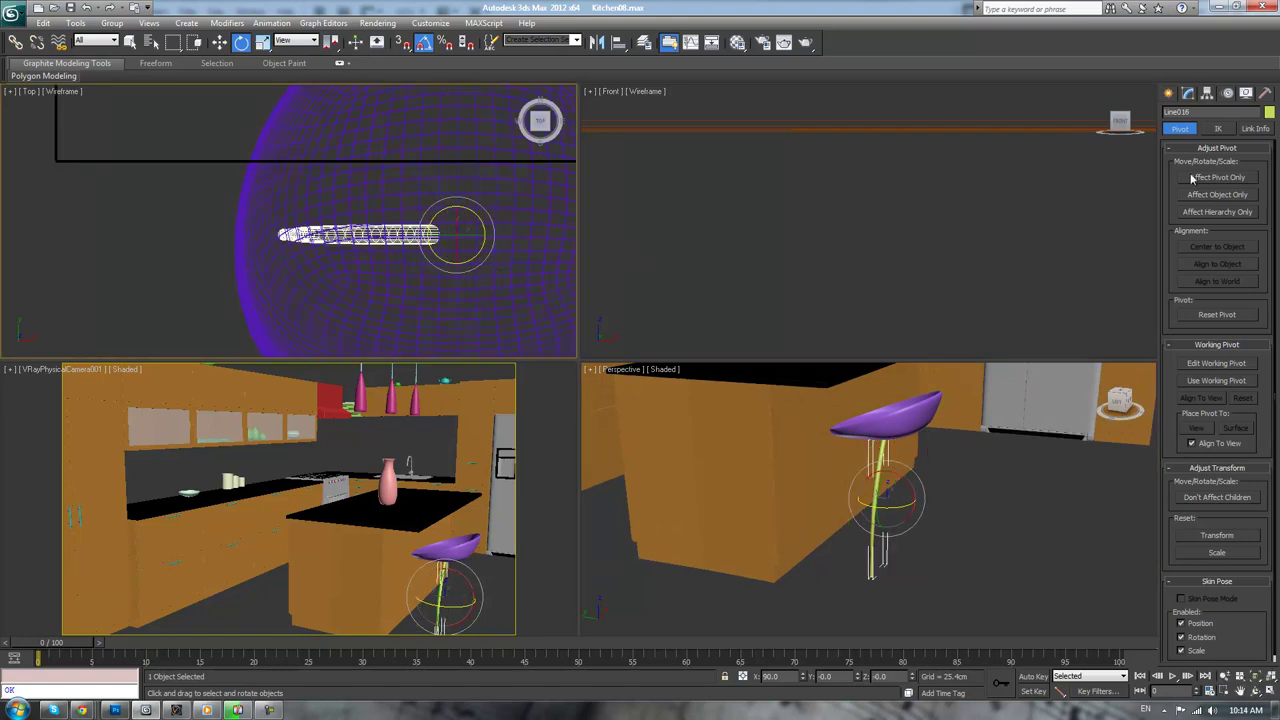
Move the leg slightly outward along X, keeping its pivot at the middle of the seat, and finish editing the pivot
{"action": "key", "text": "w"}
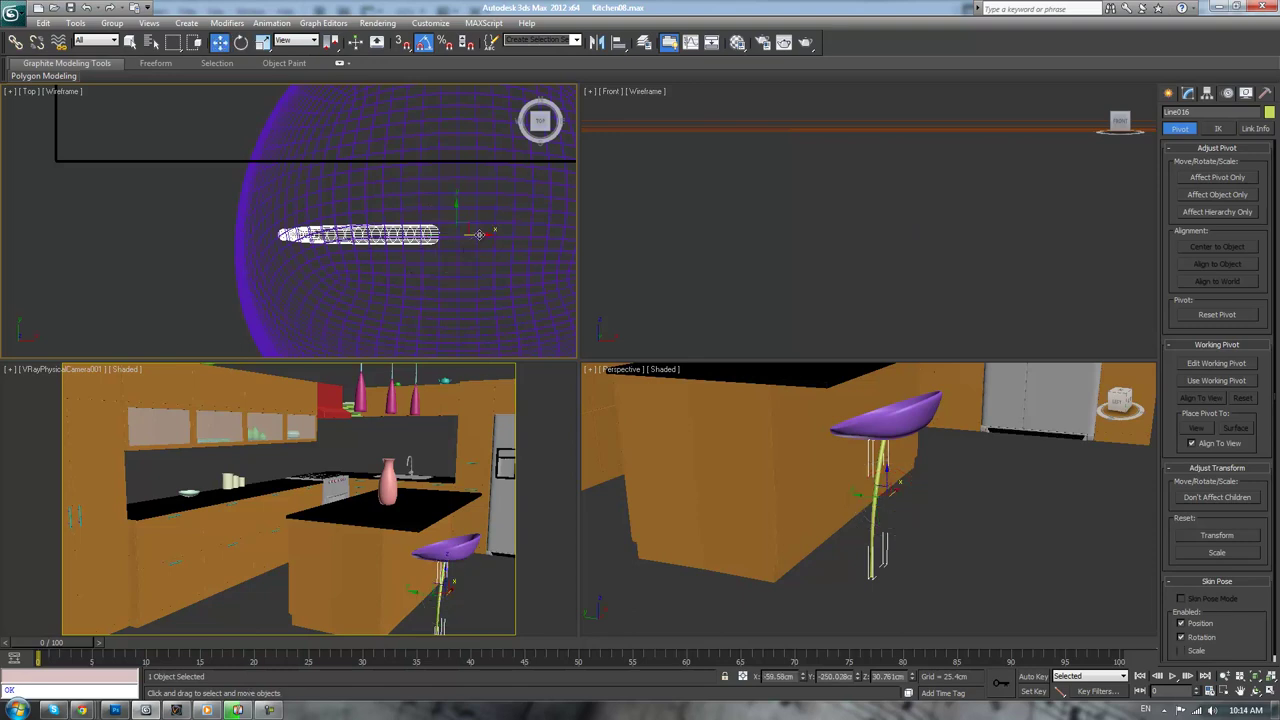
{"action": "mouse_move", "coordinate": [478, 234]}
{"action": "left_mouse_down"}
{"action": "mouse_move", "coordinate": [465, 234]}
{"action": "mouse_move", "coordinate": [487, 234]}
{"action": "left_mouse_up"}
{"action": "left_click", "coordinate": [1182, 180]}
{"action": "left_click", "coordinate": [1208, 177]}
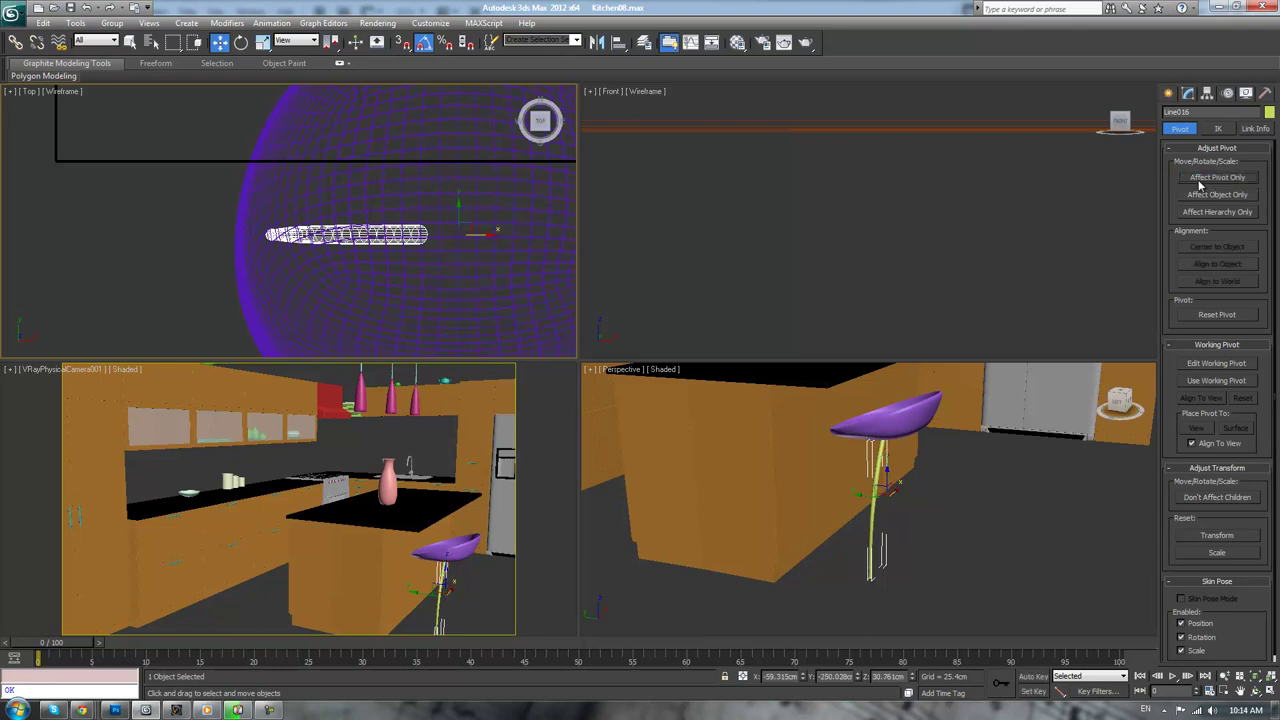
Rotate-copy the leg around its pivot to make three copies at 90° intervals beneath the seat
{"action": "middle_click_drag", "start_coordinate": [483, 227], "coordinate": [413, 227]}
{"action": "key", "text": "e"}
{"action": "mouse_move", "coordinate": [409, 214]}
{"action": "left_mouse_down", "text": "shift"}
{"action": "mouse_move", "coordinate": [456, 261]}
{"action": "mouse_move", "coordinate": [456, 249]}
{"action": "left_mouse_up", "text": "shift"}
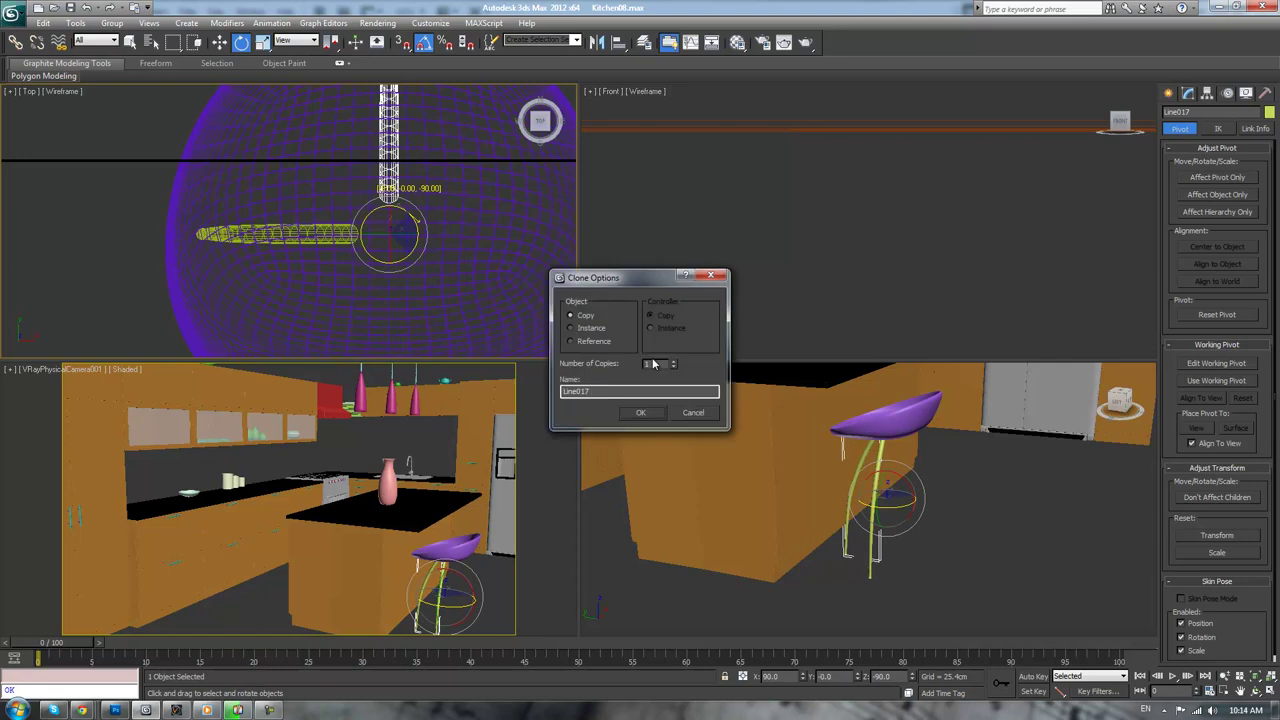
{"action": "left_click", "coordinate": [641, 412]}
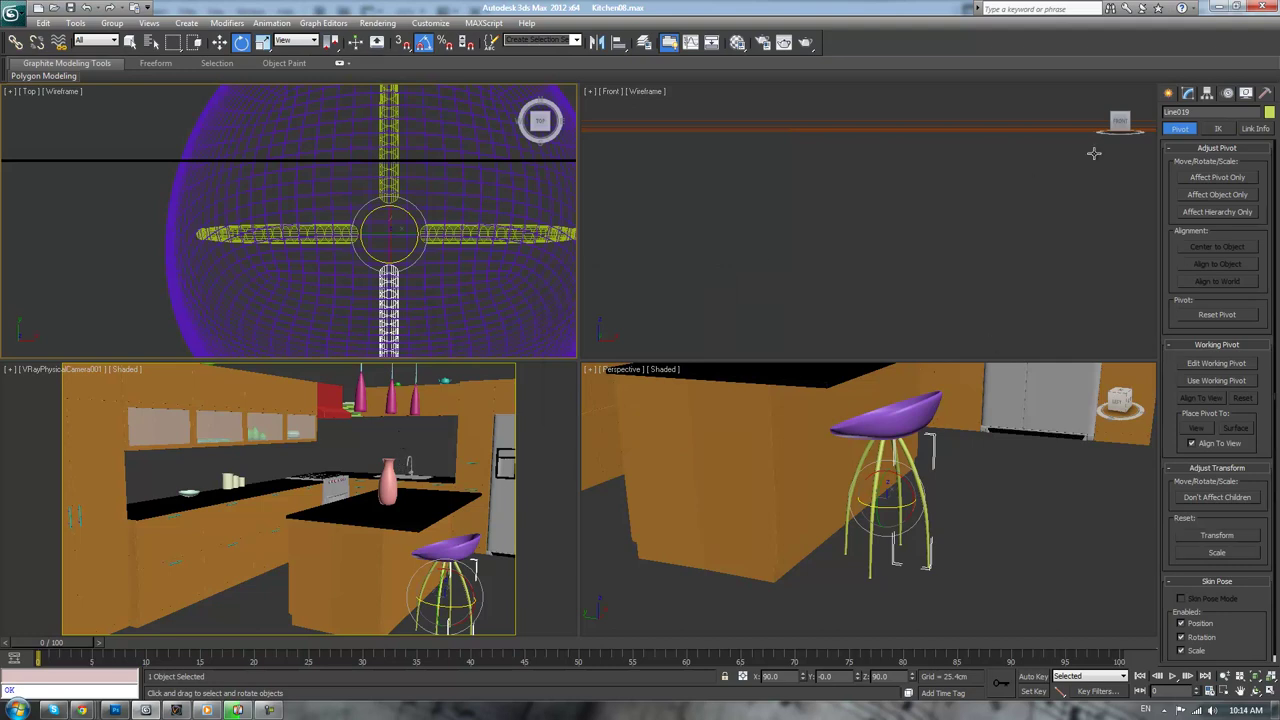
Select the stool's seat and all four legs, and place one copy about 110 cm along X beside the island
{"action": "left_click", "coordinate": [1187, 92]}
{"action": "scroll", "coordinate": [282, 260], "scroll_direction": "down", "scroll_amount": 6}
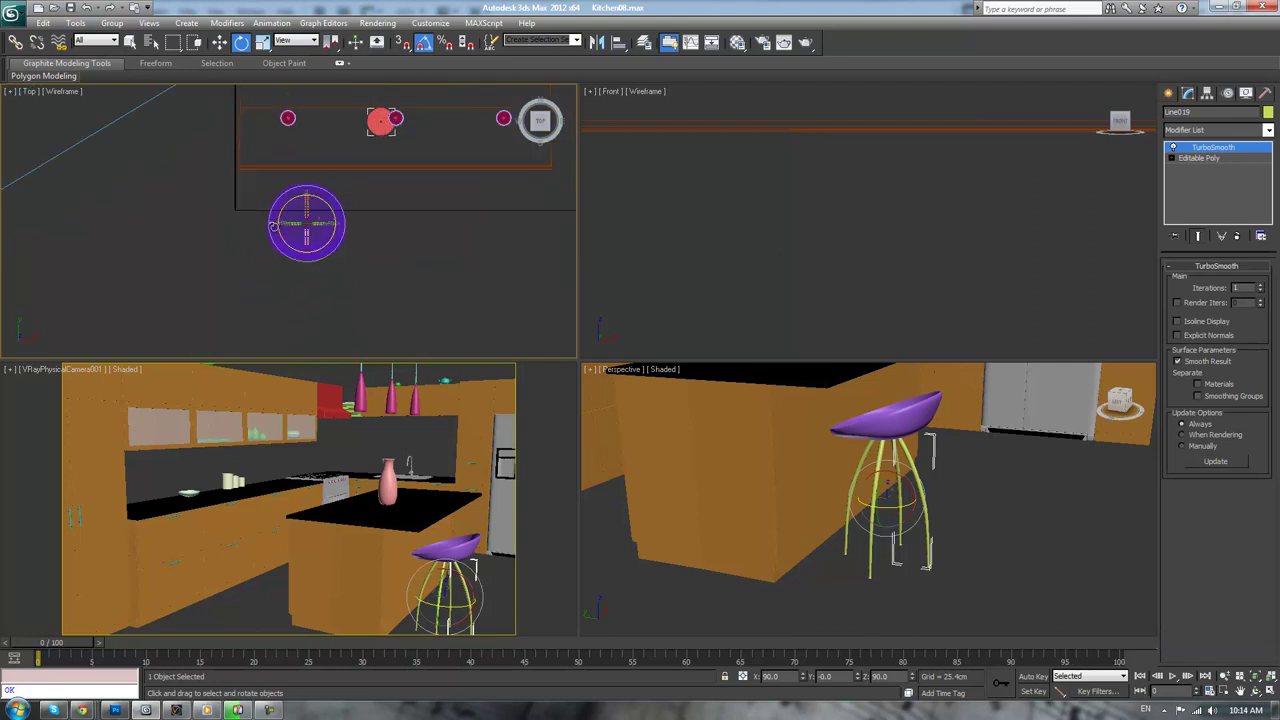
{"action": "left_click_drag", "start_coordinate": [263, 287], "coordinate": [341, 219]}
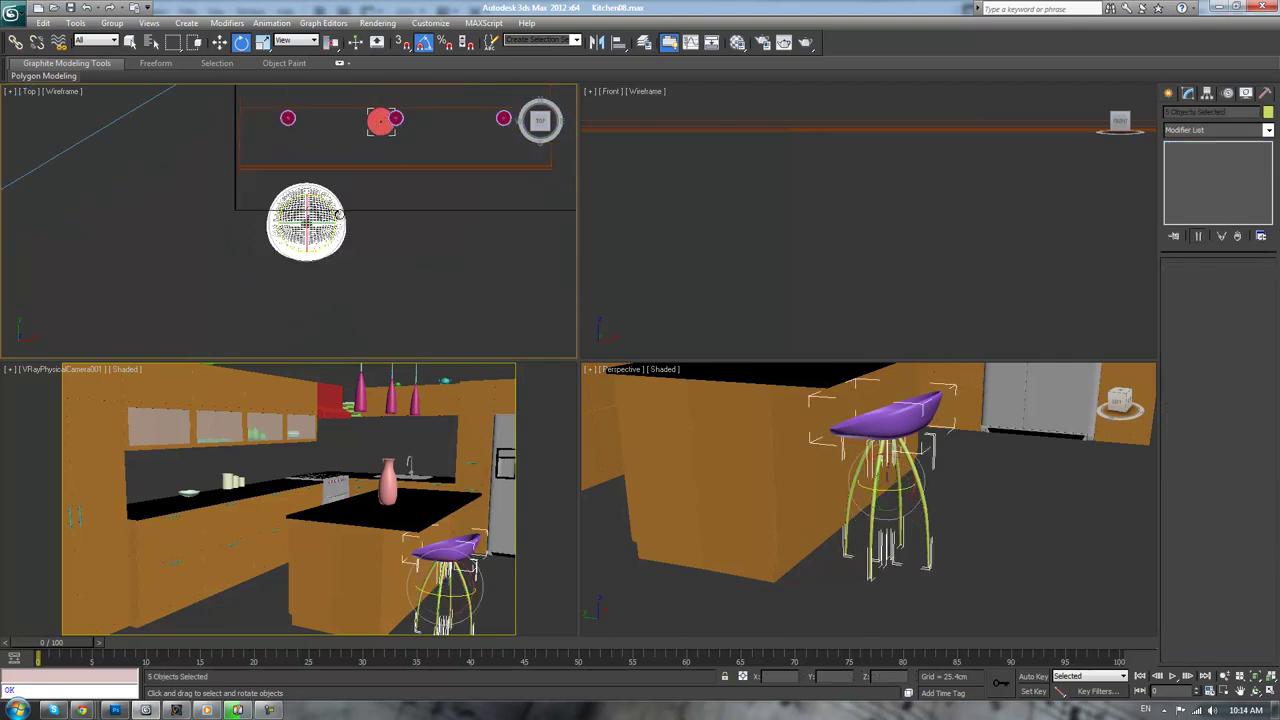
{"action": "key", "text": "w"}
{"action": "middle_click_drag", "start_coordinate": [371, 234], "coordinate": [285, 277]}
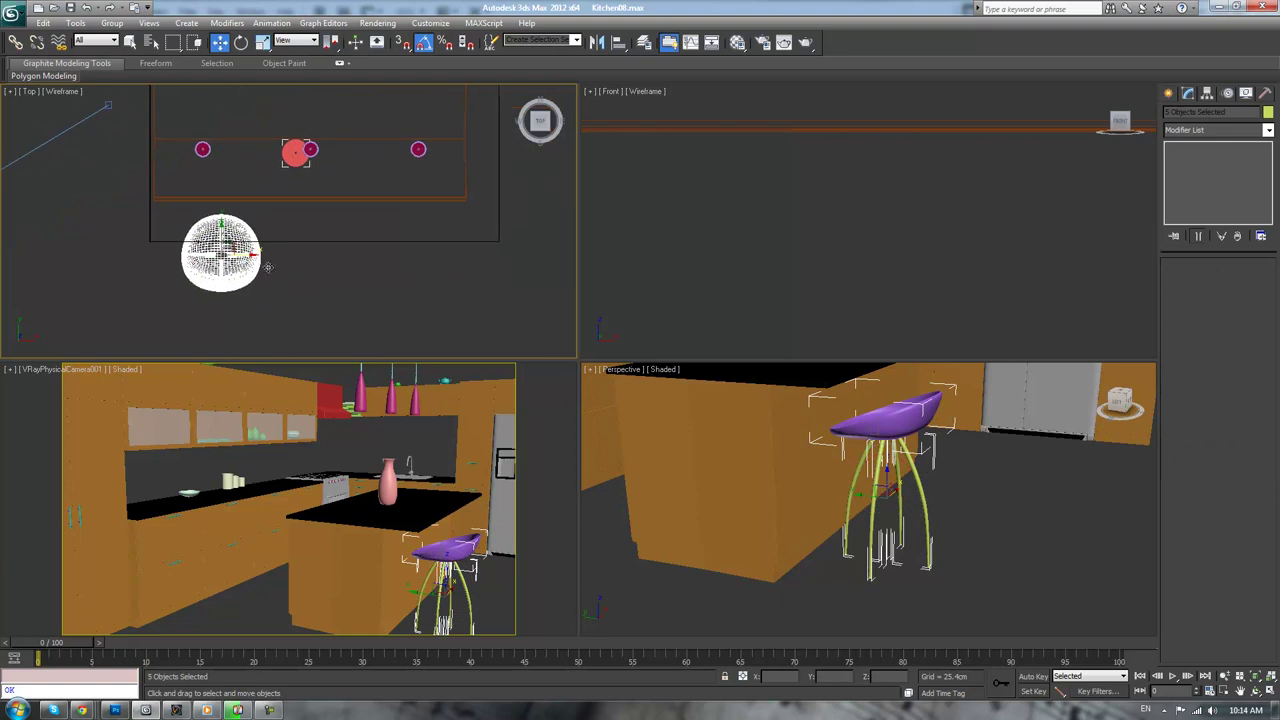
{"action": "left_click_drag", "start_coordinate": [250, 255], "coordinate": [427, 255]}
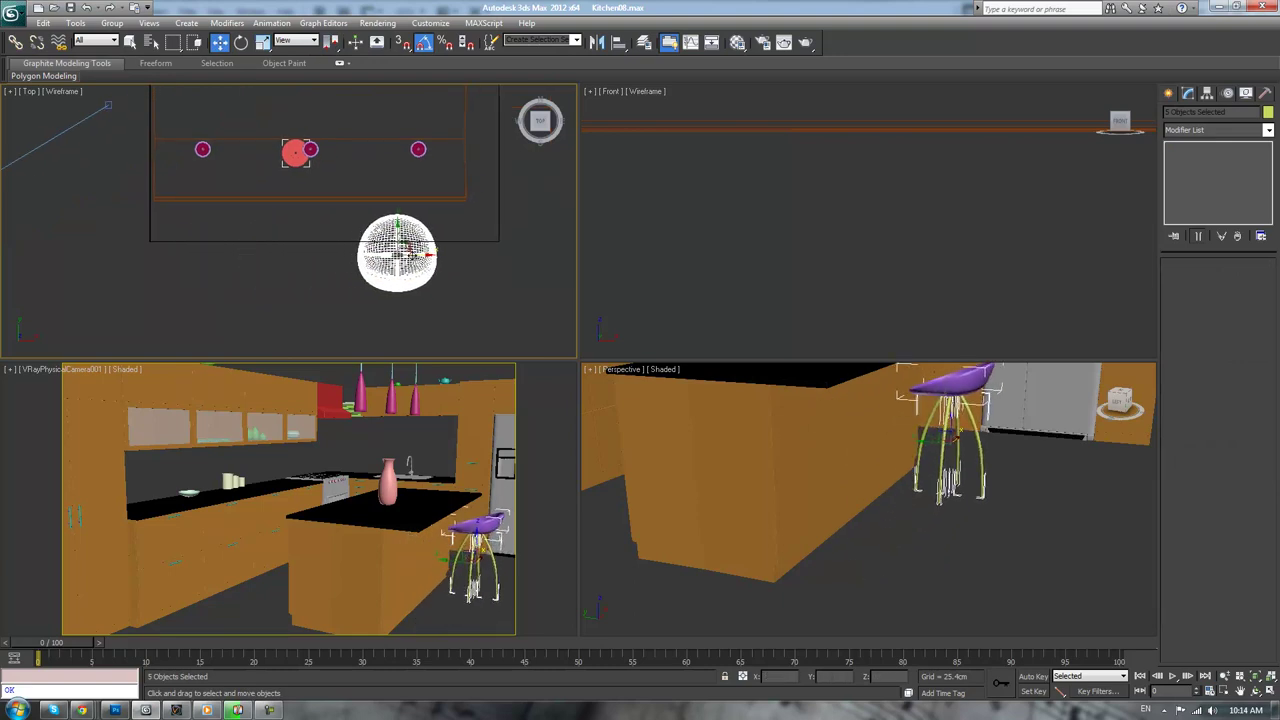
{"action": "key", "text": "ctrl+z"}
{"action": "left_click_drag", "start_coordinate": [248, 255], "coordinate": [423, 255], "text": "shift"}
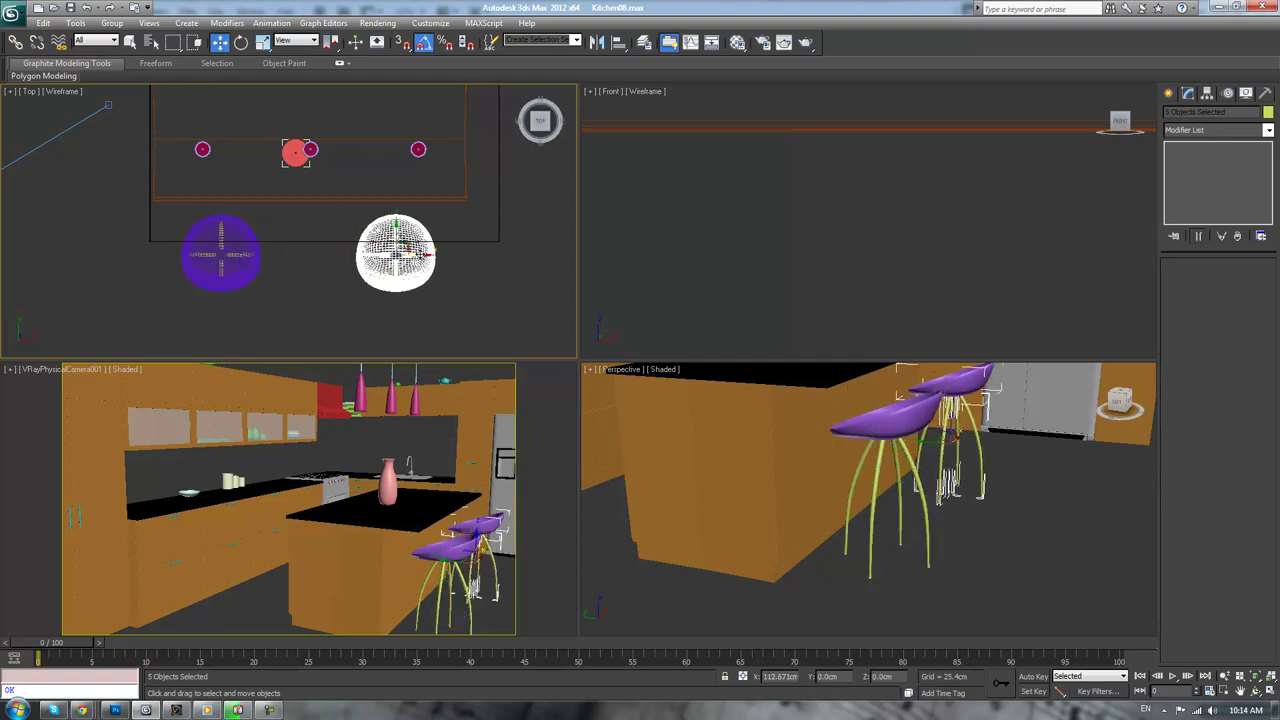
{"action": "left_click_drag", "start_coordinate": [423, 255], "coordinate": [419, 255], "text": "shift"}
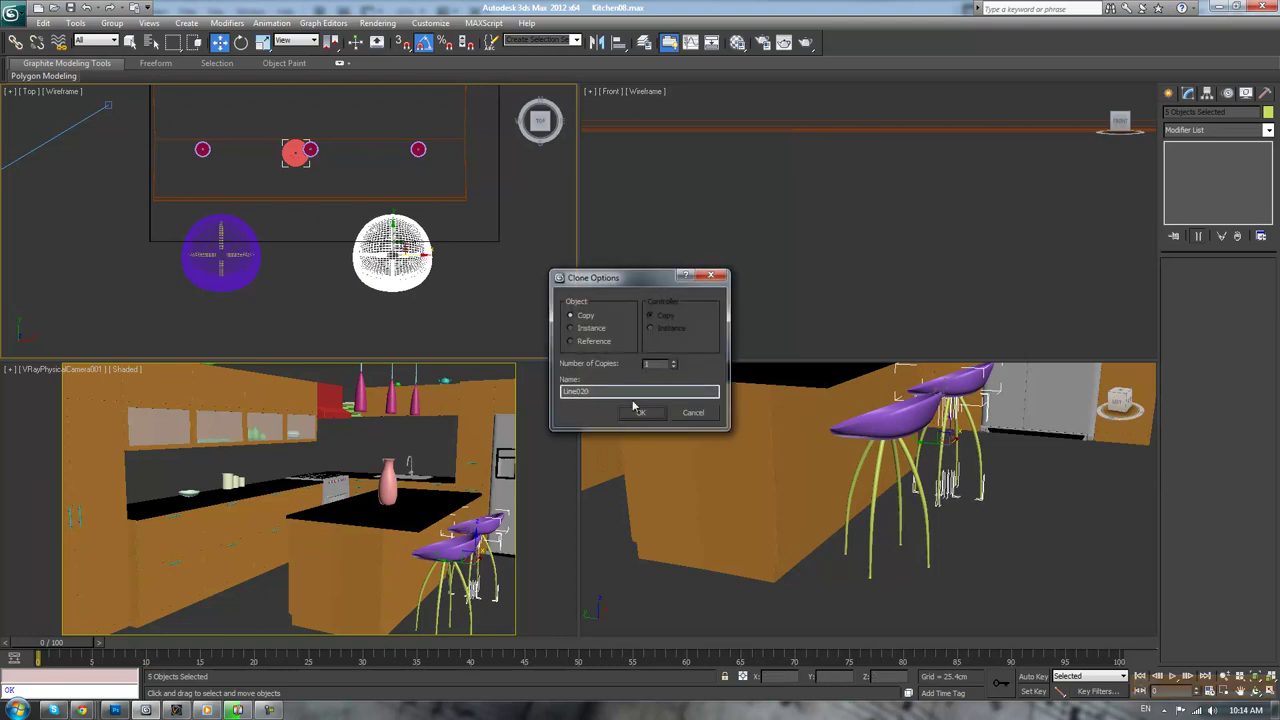
{"action": "key", "text": "Return"}
{"action": "left_click", "coordinate": [494, 303]}
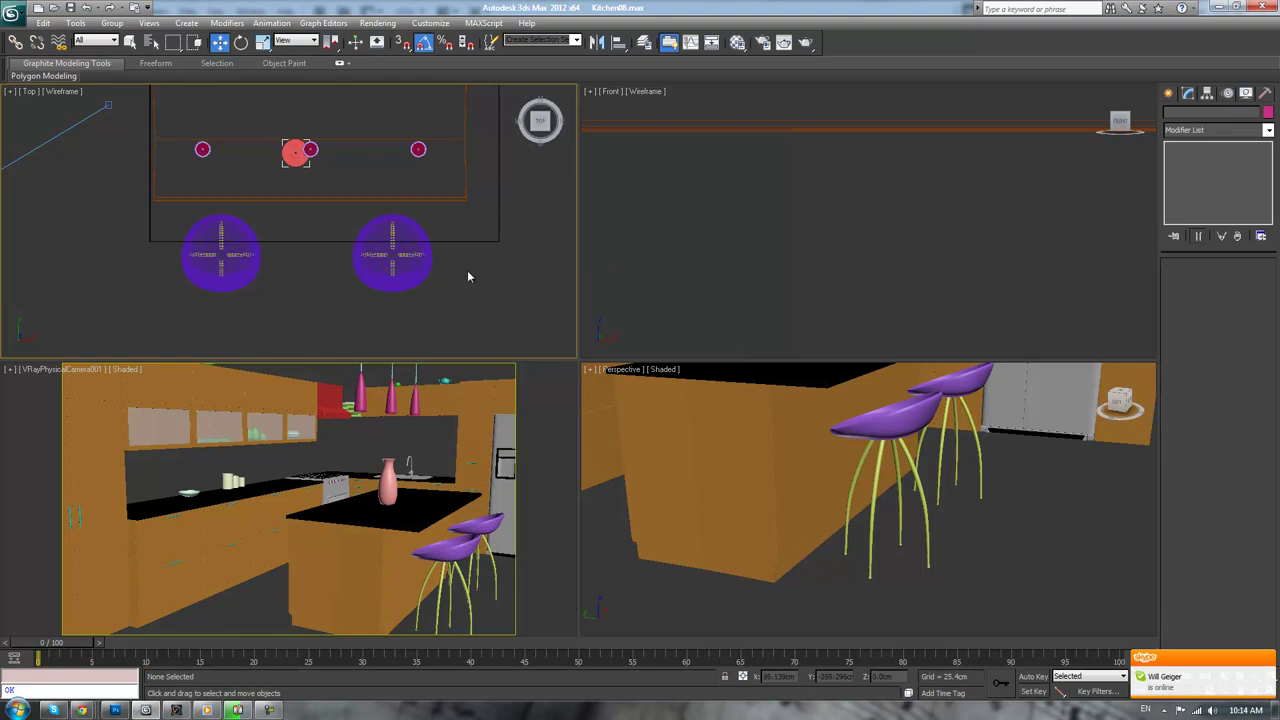
Compare the kitchen and its two stools with the reference kitchen photo in the browser
{"action": "scroll", "coordinate": [815, 441], "scroll_direction": "down", "scroll_amount": 3}
{"action": "middle_click_drag", "start_coordinate": [972, 455], "coordinate": [832, 512], "text": "alt"}
{"action": "left_click", "coordinate": [1168, 94]}
{"action": "left_click", "coordinate": [1188, 114]}
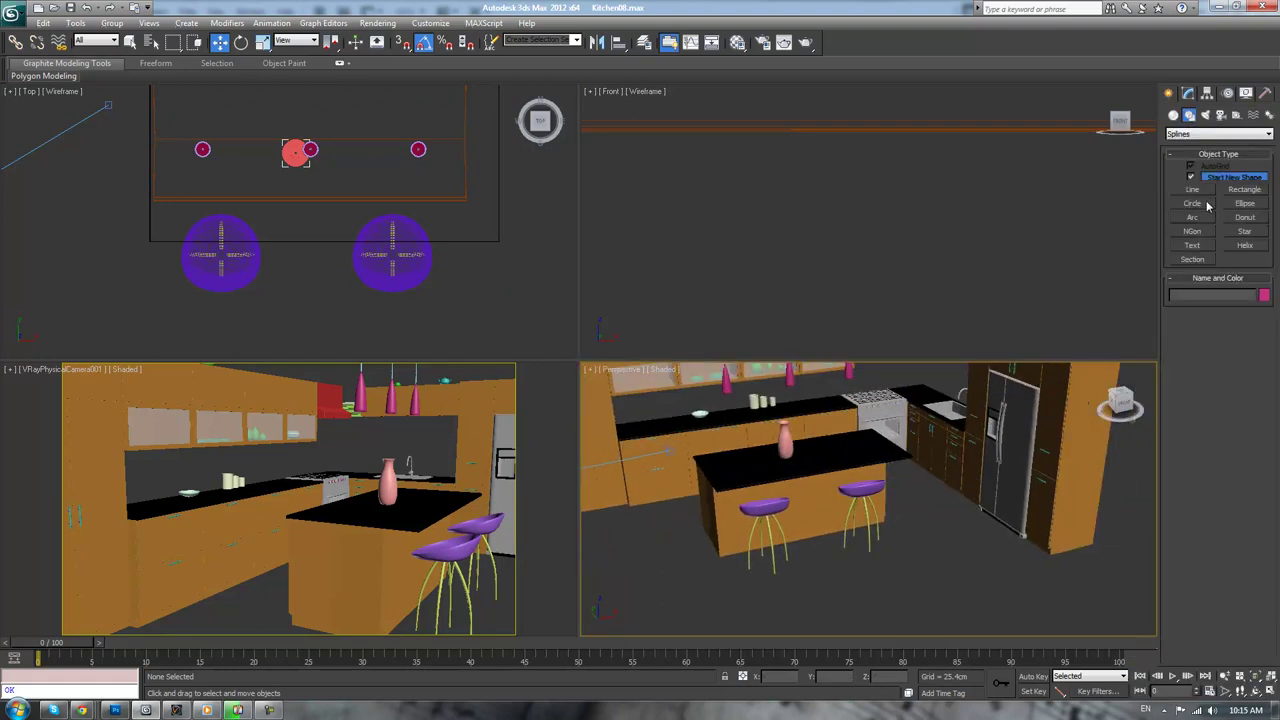
{"action": "left_click_drag", "start_coordinate": [1279, 166], "coordinate": [708, 192]}
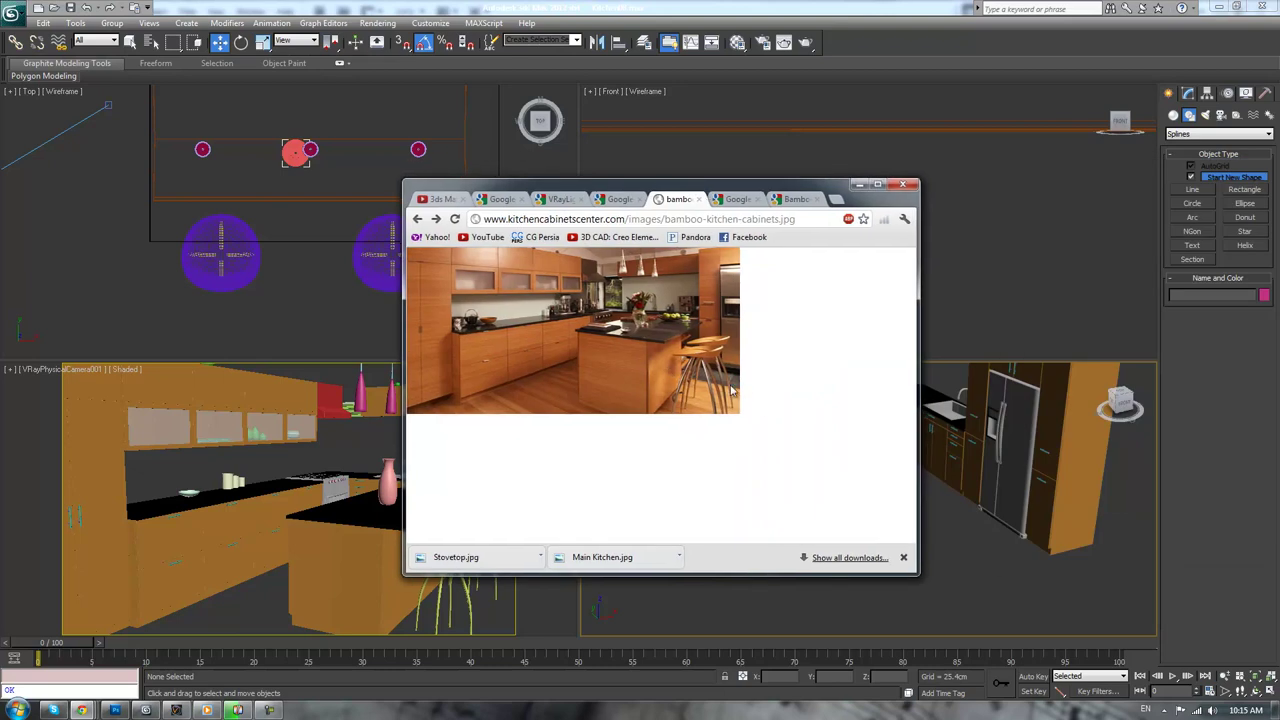
{"action": "left_click_drag", "start_coordinate": [695, 188], "coordinate": [1279, 188]}
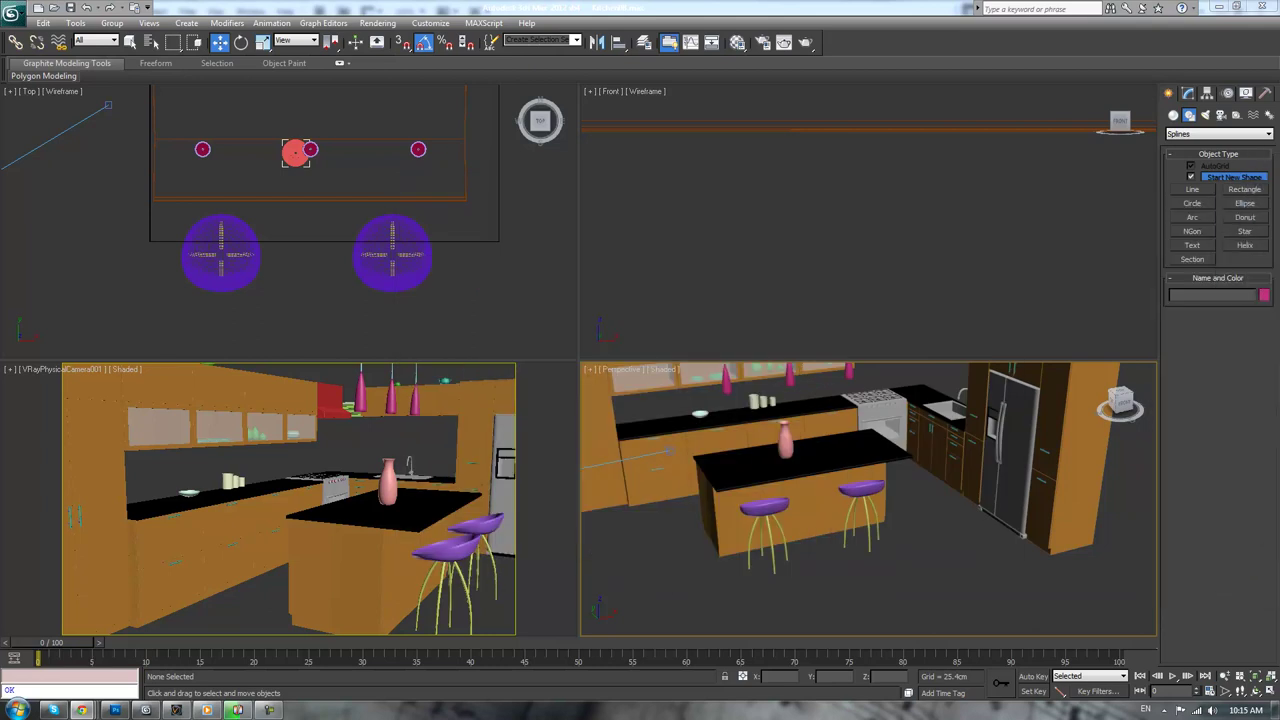
Create a flat box about 190 cm long, 65 cm wide and 2.5 cm high on the floor in front of the refrigerator
{"action": "middle_click_drag", "start_coordinate": [891, 489], "coordinate": [655, 455]}
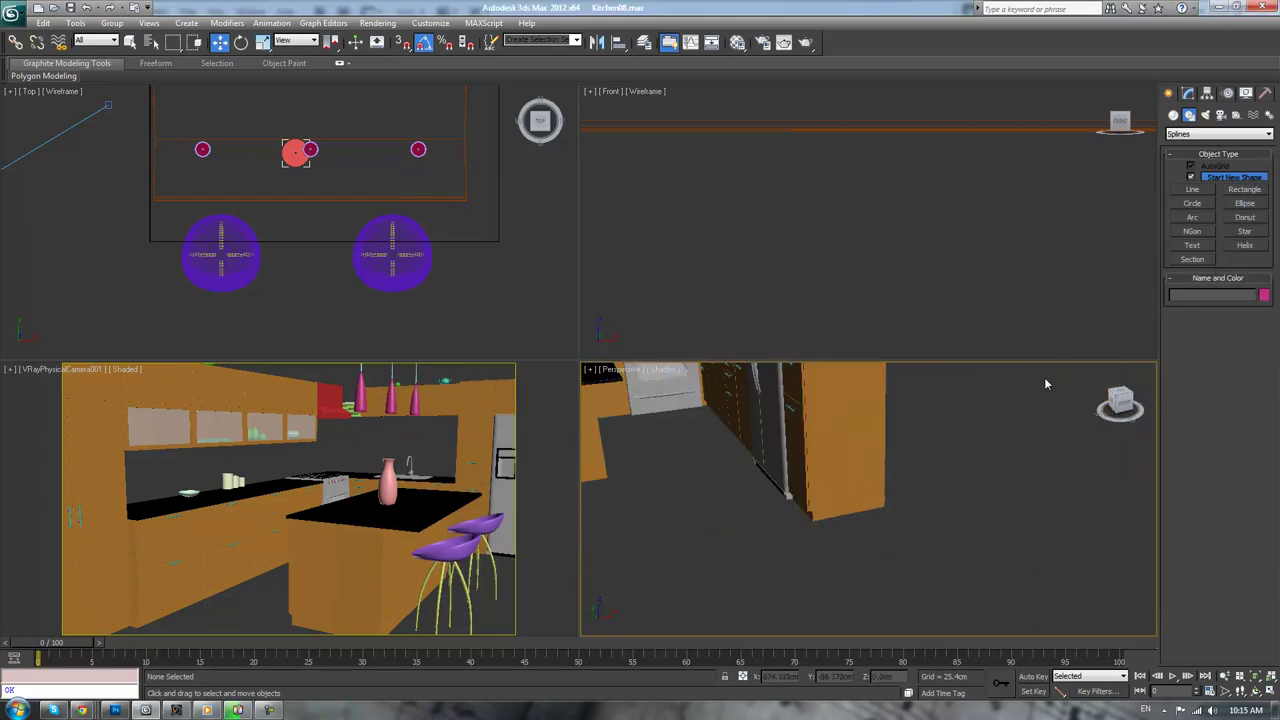
{"action": "left_click", "coordinate": [1173, 115]}
{"action": "left_click", "coordinate": [1192, 178]}
{"action": "scroll", "coordinate": [780, 475], "scroll_direction": "down", "scroll_amount": 2}
{"action": "scroll", "coordinate": [760, 485], "scroll_direction": "up", "scroll_amount": 3}
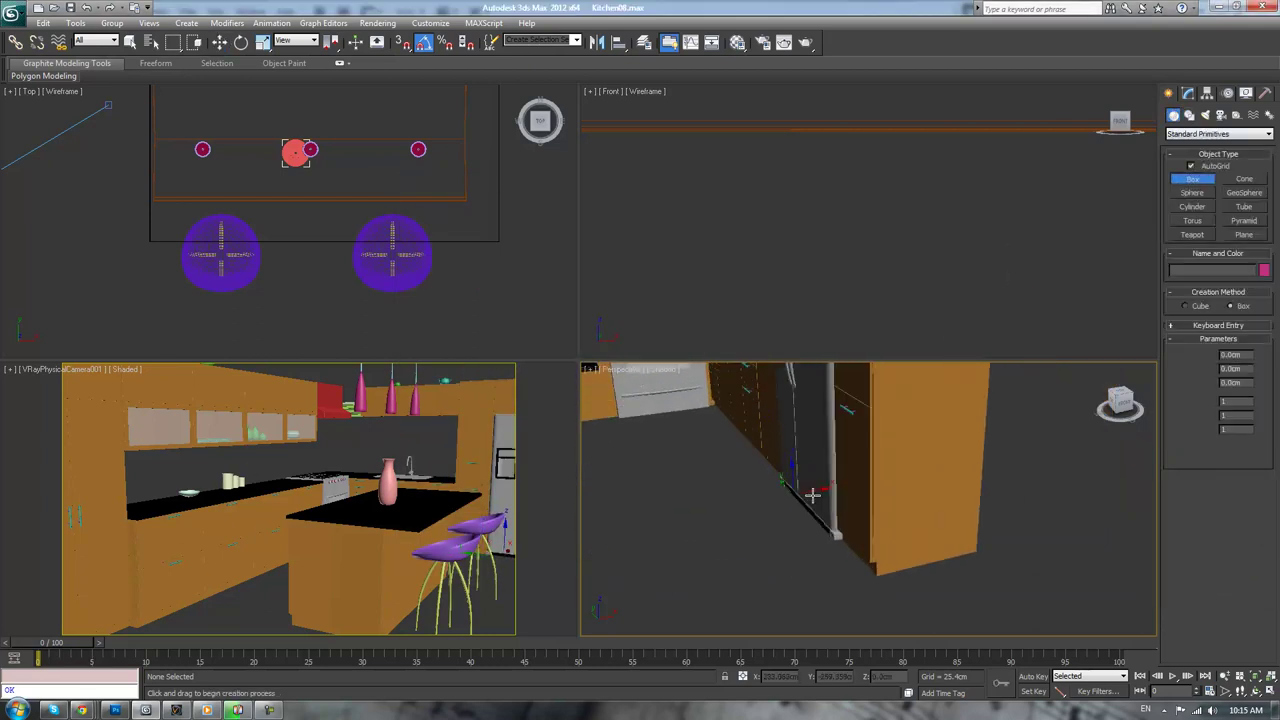
{"action": "middle_click_drag", "start_coordinate": [744, 483], "coordinate": [835, 473]}
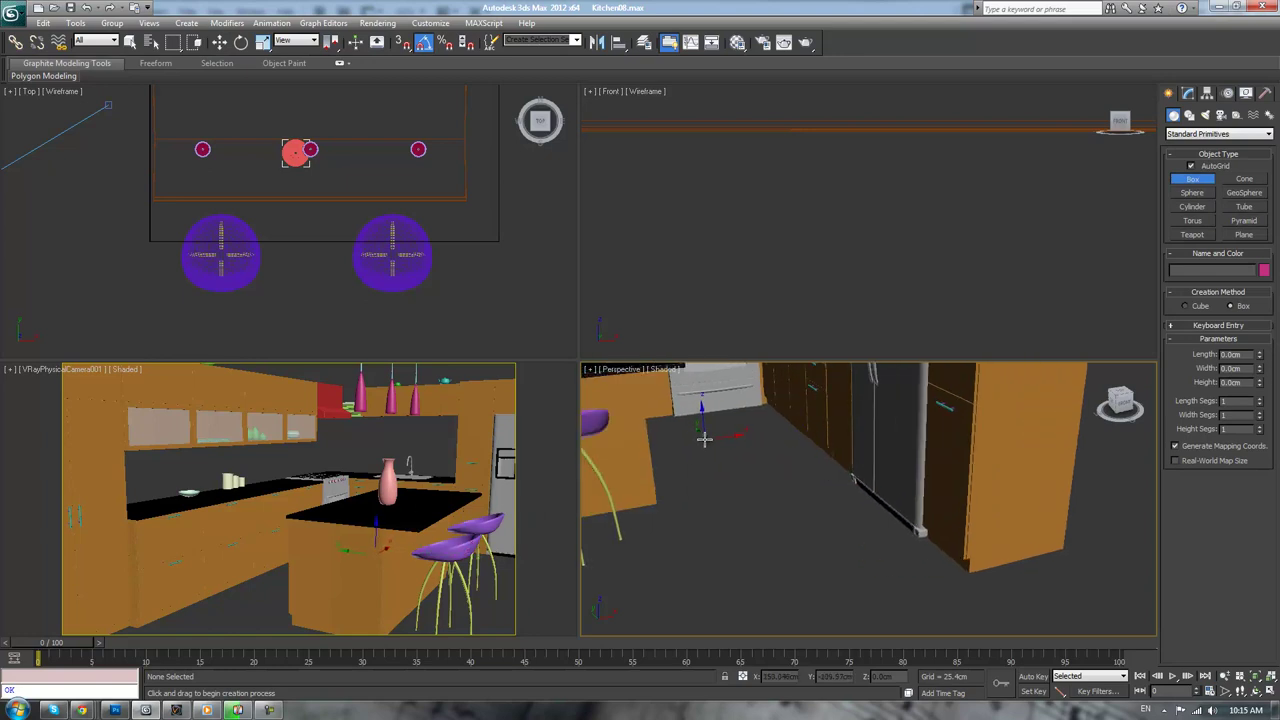
{"action": "left_click_drag", "start_coordinate": [701, 440], "coordinate": [889, 523]}
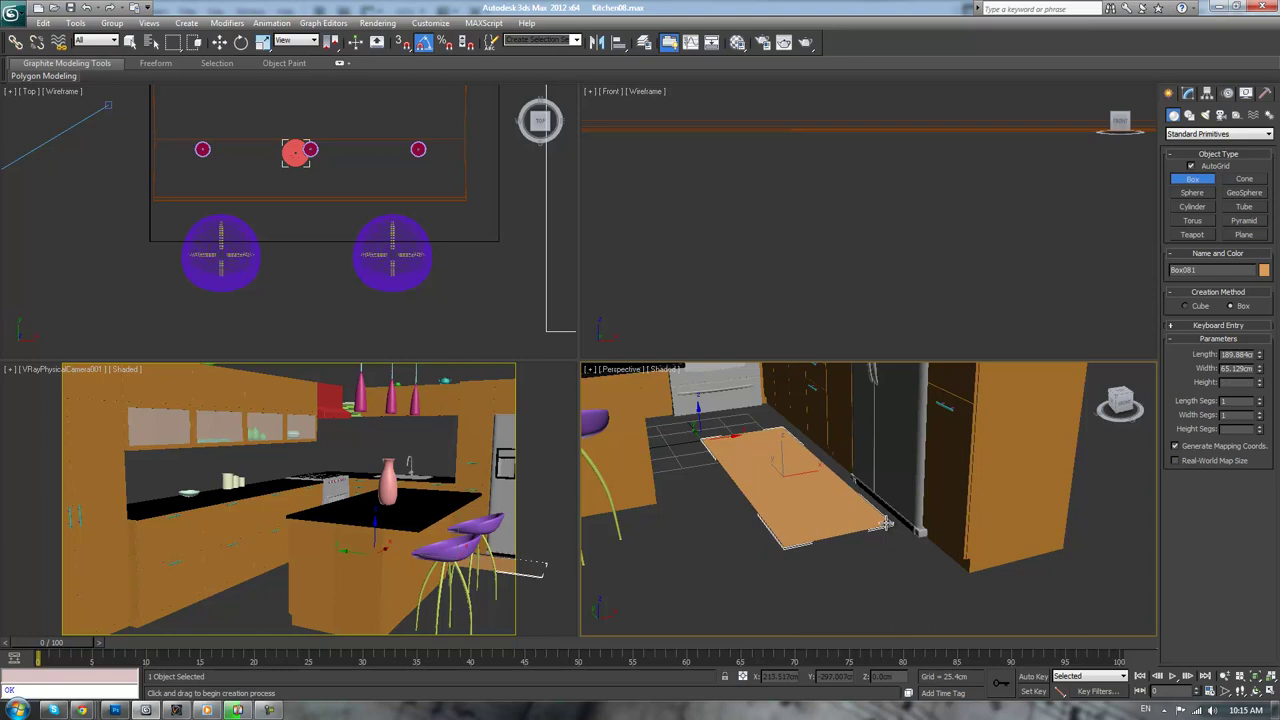
{"action": "left_click", "coordinate": [882, 521]}
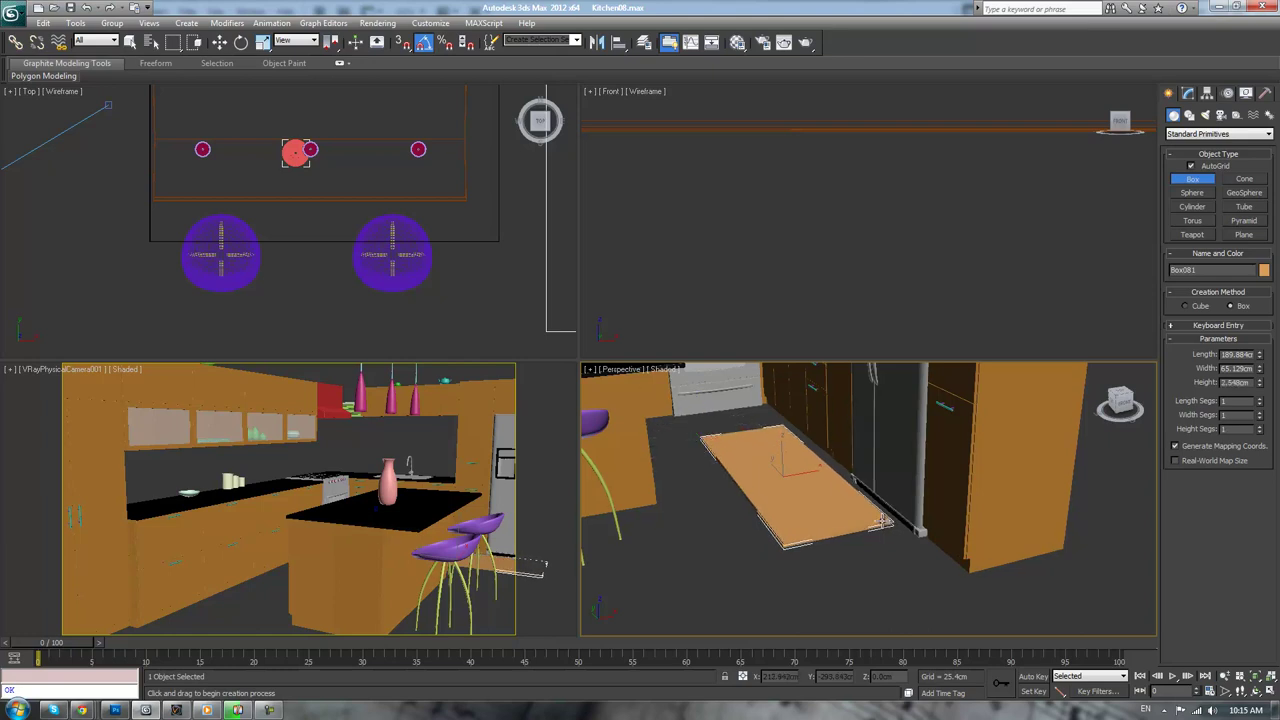
Convert the floor box to an Editable Poly and move its island-side vertices about 4 cm along X to narrow it
{"action": "key", "text": "1"}
{"action": "key", "text": "1"}
{"action": "left_click_drag", "start_coordinate": [695, 428], "coordinate": [806, 574]}
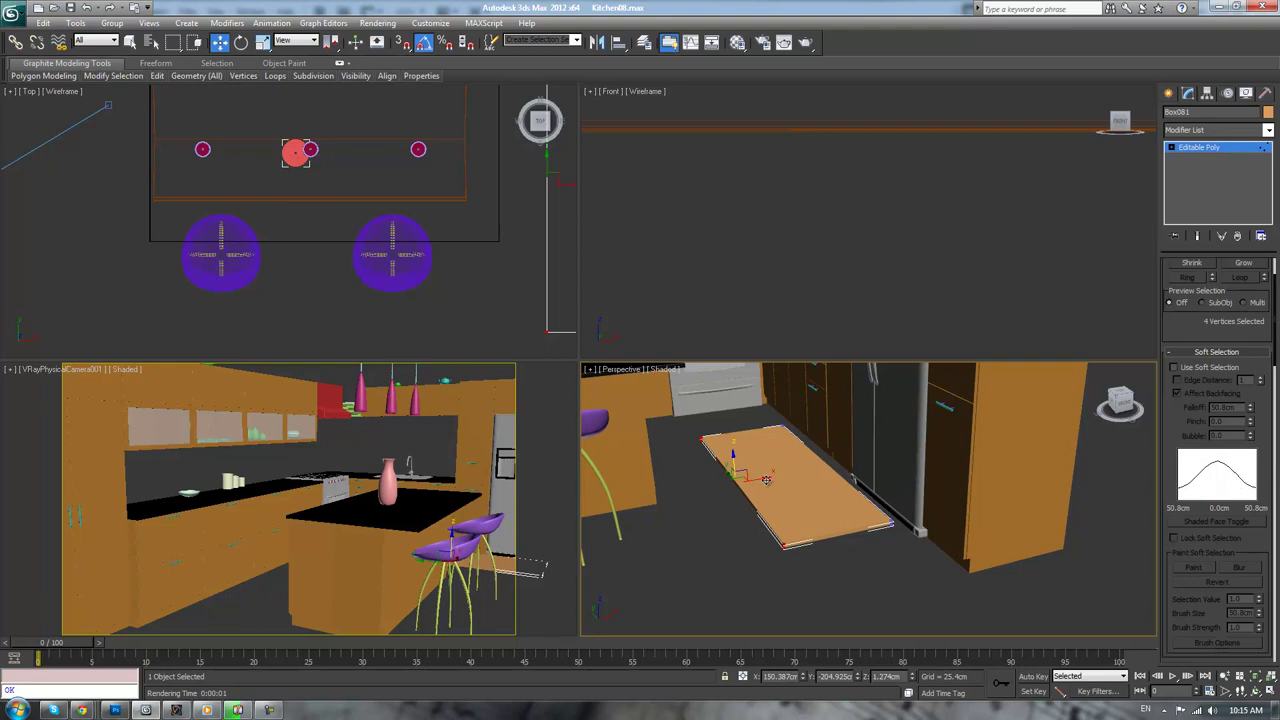
{"action": "mouse_move", "coordinate": [768, 480]}
{"action": "left_mouse_down"}
{"action": "mouse_move", "coordinate": [729, 476]}
{"action": "mouse_move", "coordinate": [770, 464]}
{"action": "left_mouse_up"}
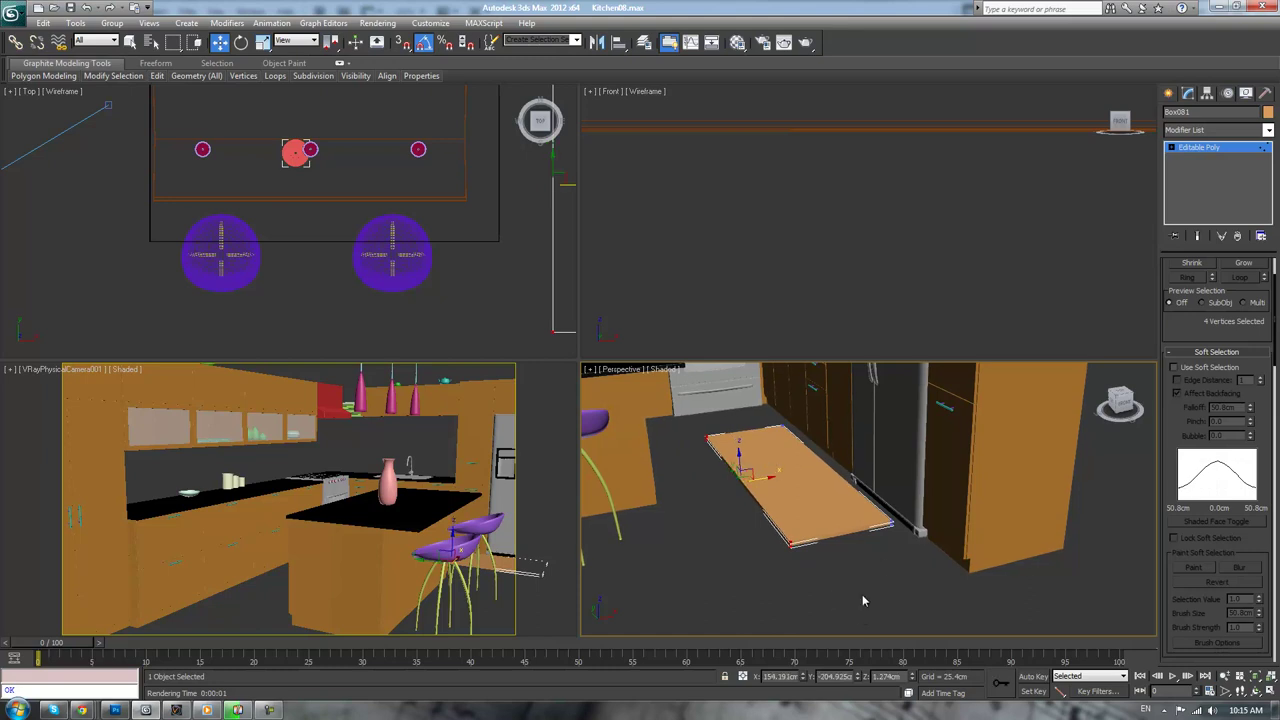
Move the box's end vertices along Y to lengthen it past the refrigerator and up to the stove
{"action": "left_click_drag", "start_coordinate": [913, 533], "coordinate": [914, 532]}
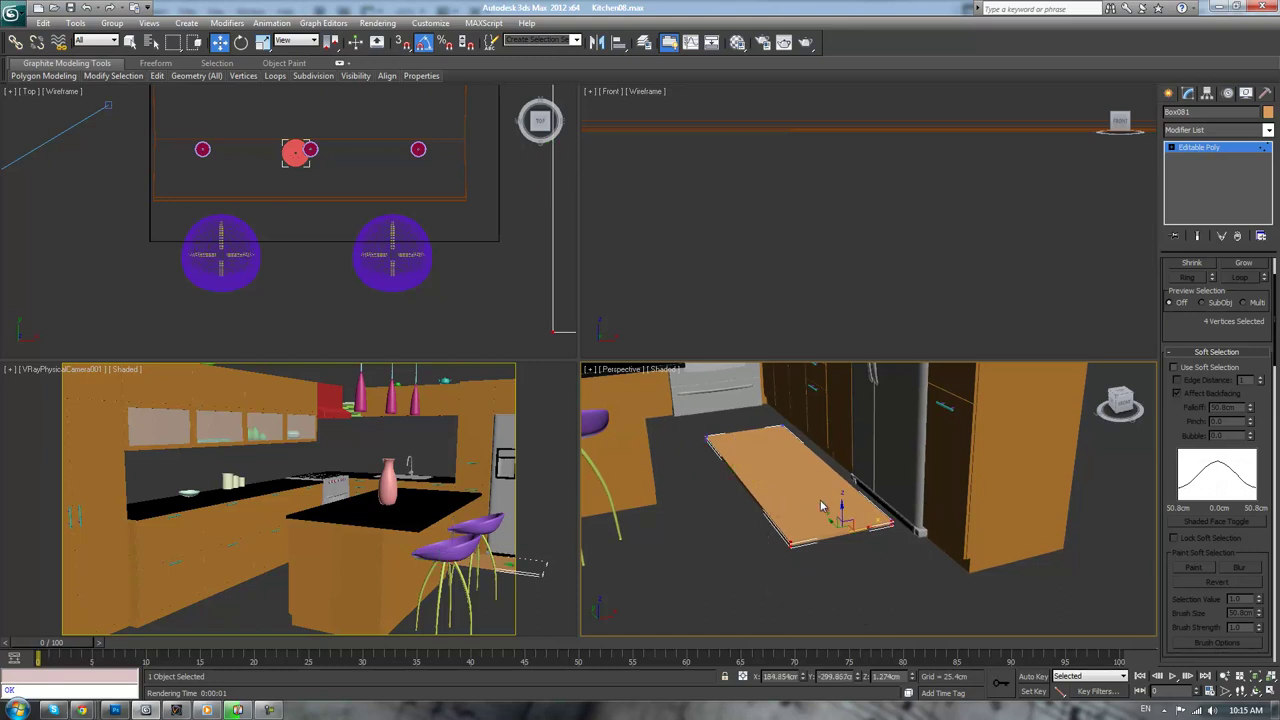
{"action": "left_click_drag", "start_coordinate": [832, 518], "coordinate": [882, 570]}
{"action": "left_click_drag", "start_coordinate": [724, 426], "coordinate": [725, 427]}
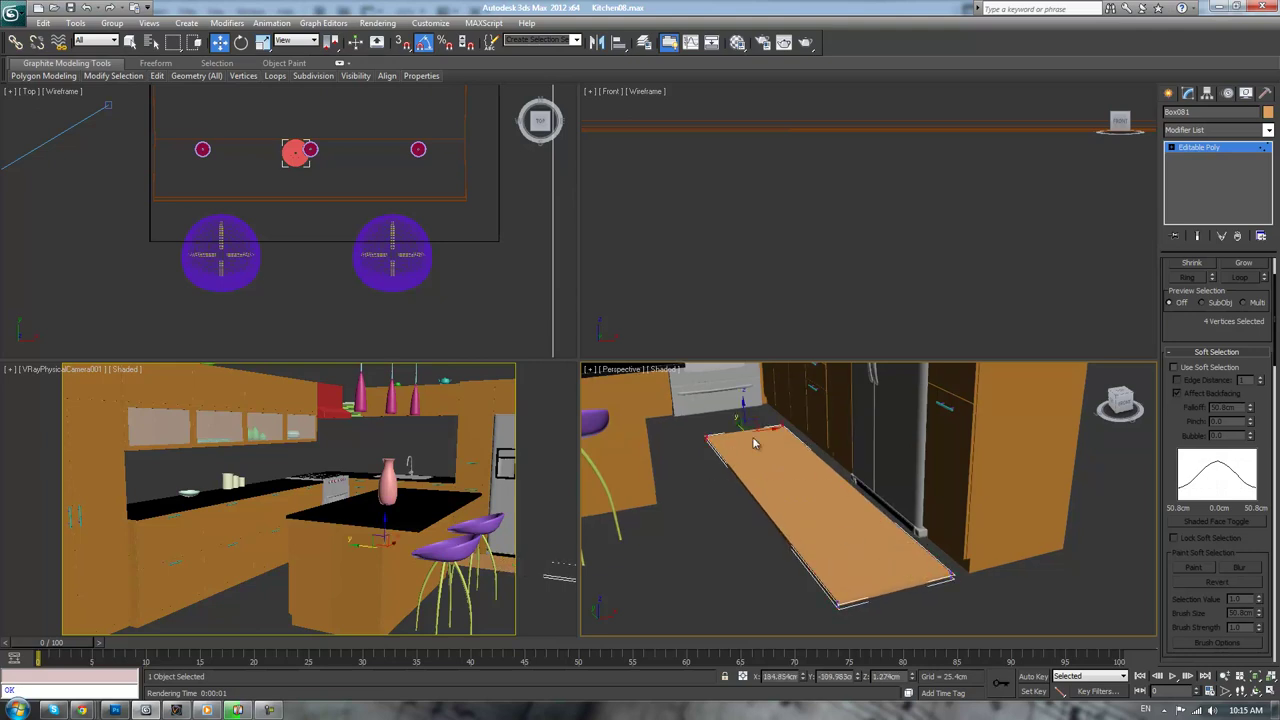
{"action": "middle_click_drag", "start_coordinate": [338, 162], "coordinate": [271, 154]}
{"action": "scroll", "coordinate": [372, 160], "scroll_direction": "down", "scroll_amount": 3}
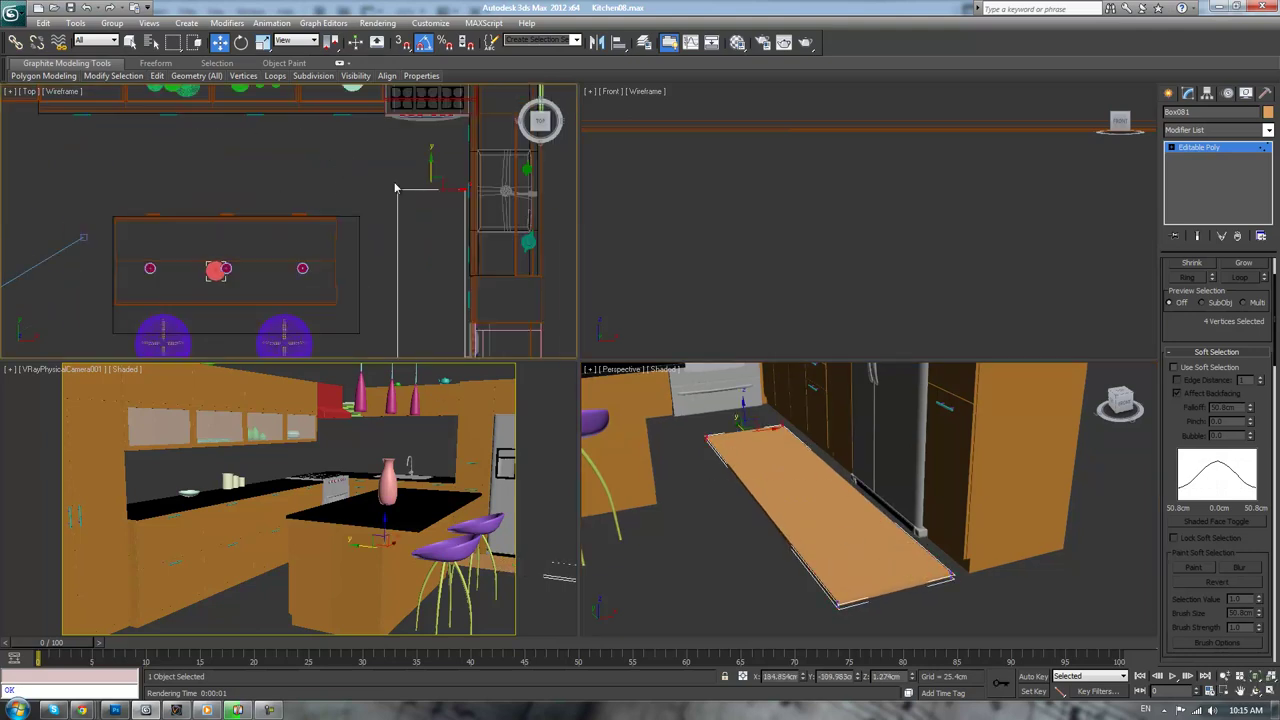
{"action": "middle_click_drag", "start_coordinate": [420, 193], "coordinate": [371, 220]}
{"action": "left_click_drag", "start_coordinate": [381, 196], "coordinate": [380, 124]}
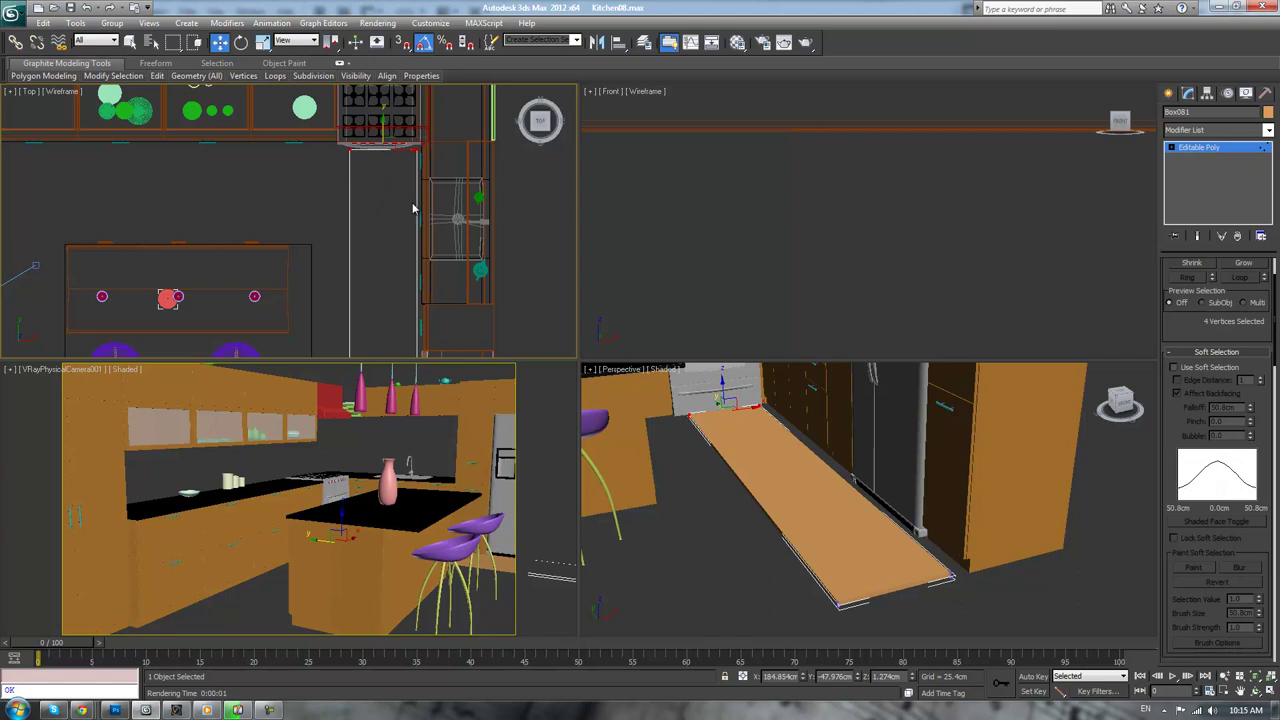
Chamfer the perimeter edges of the floor box's top face by 1.226 cm with 5 segments
{"action": "left_click", "coordinate": [1171, 149]}
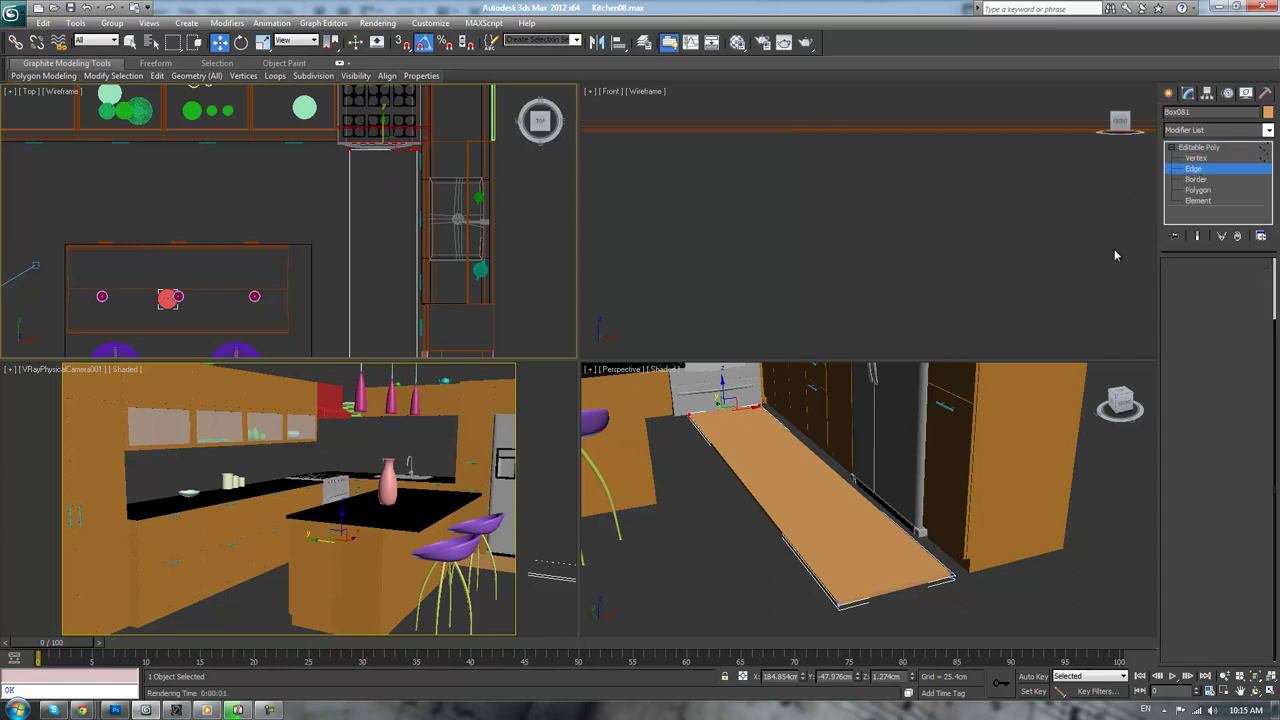
{"action": "left_click", "coordinate": [1197, 189]}
{"action": "left_click", "coordinate": [858, 591]}
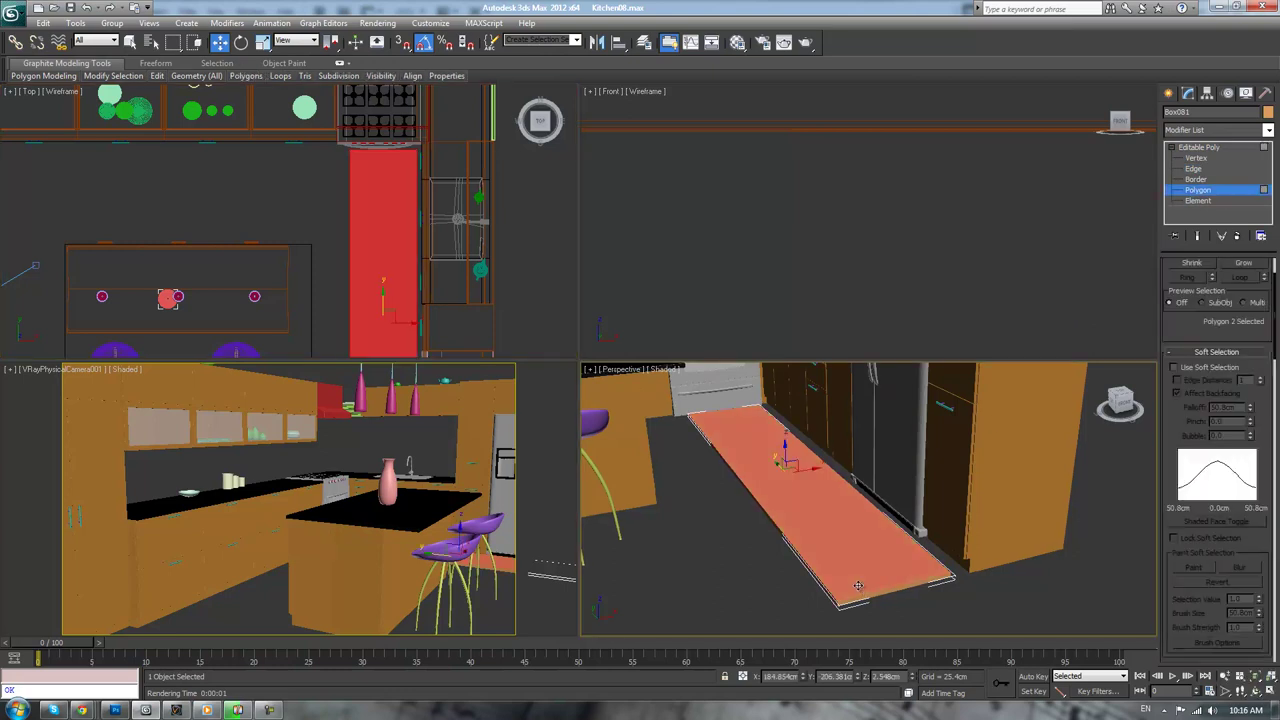
{"action": "scroll", "coordinate": [850, 500], "scroll_direction": "up", "scroll_amount": 5}
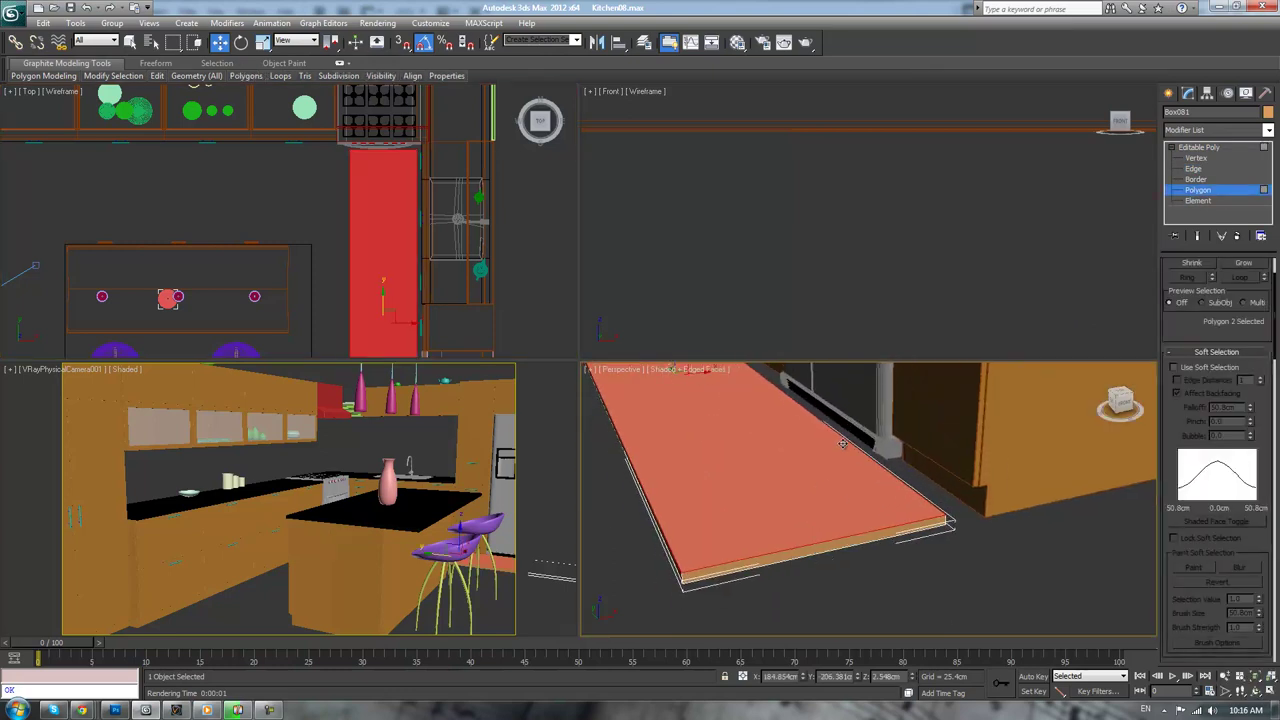
{"action": "key", "text": "j"}
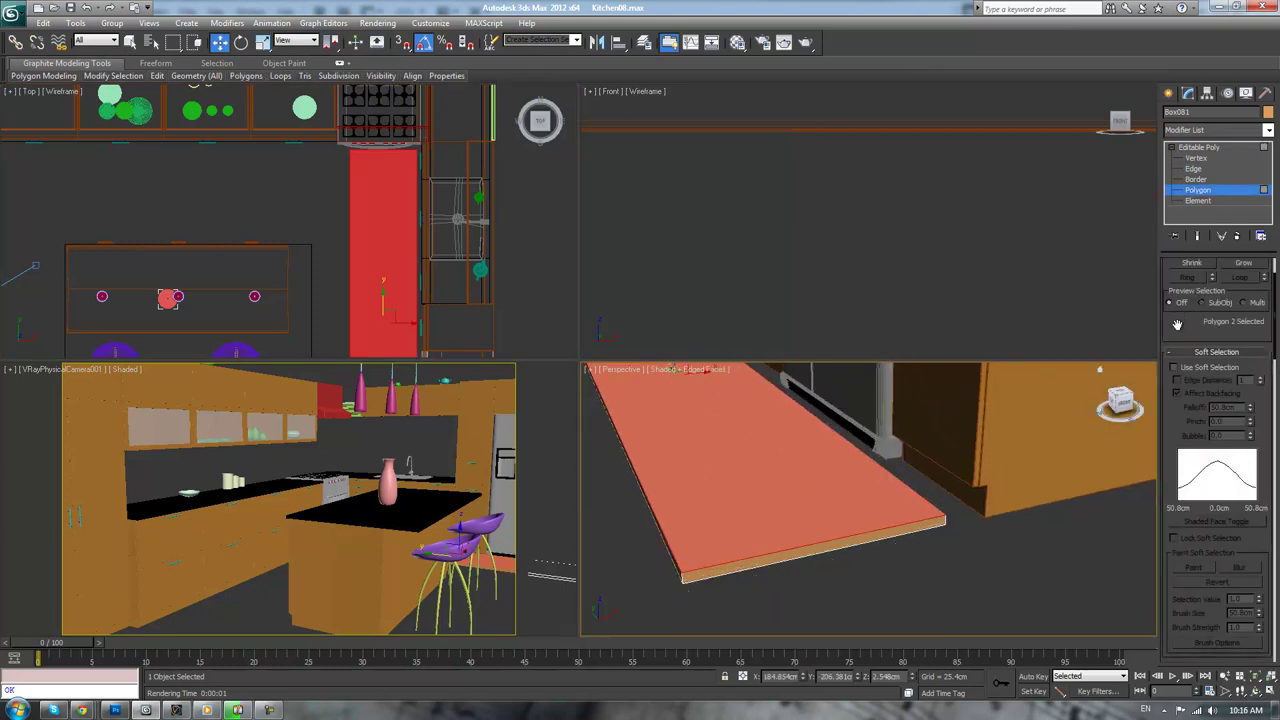
{"action": "left_click_drag", "start_coordinate": [1177, 324], "coordinate": [1186, 578]}
{"action": "left_click", "coordinate": [1198, 282]}
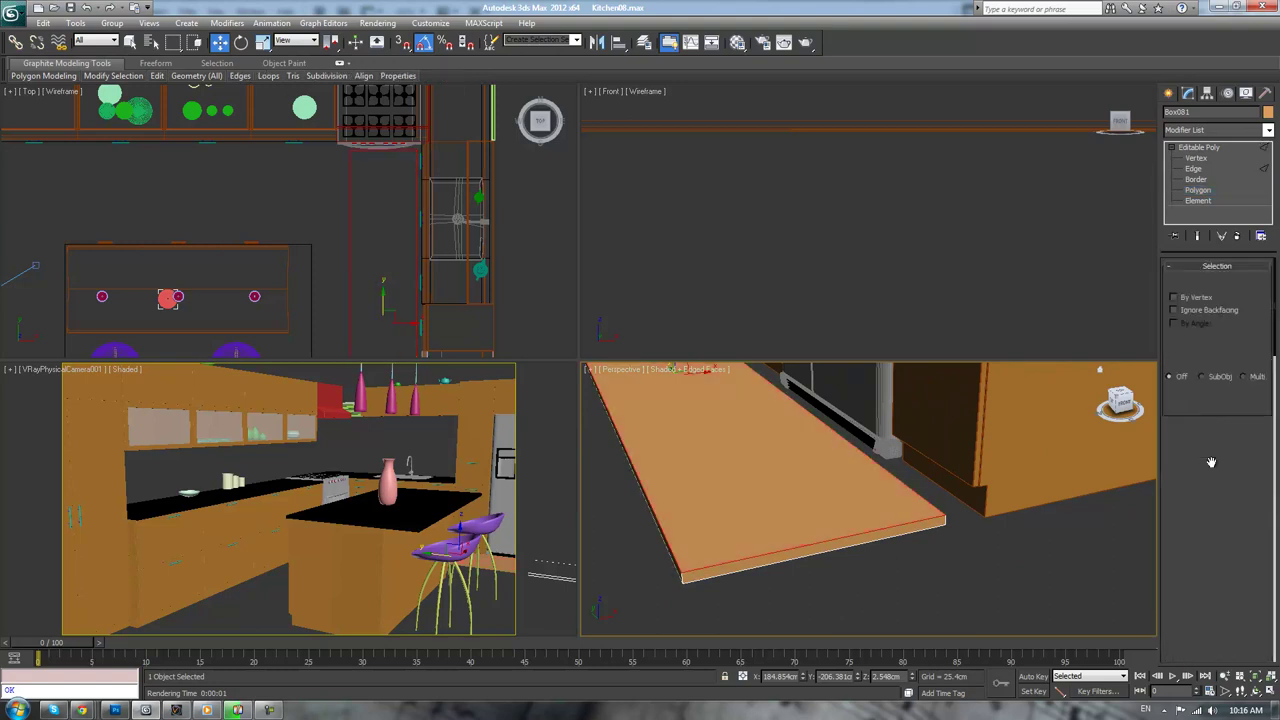
{"action": "scroll", "coordinate": [1186, 527], "scroll_direction": "down", "scroll_amount": 5}
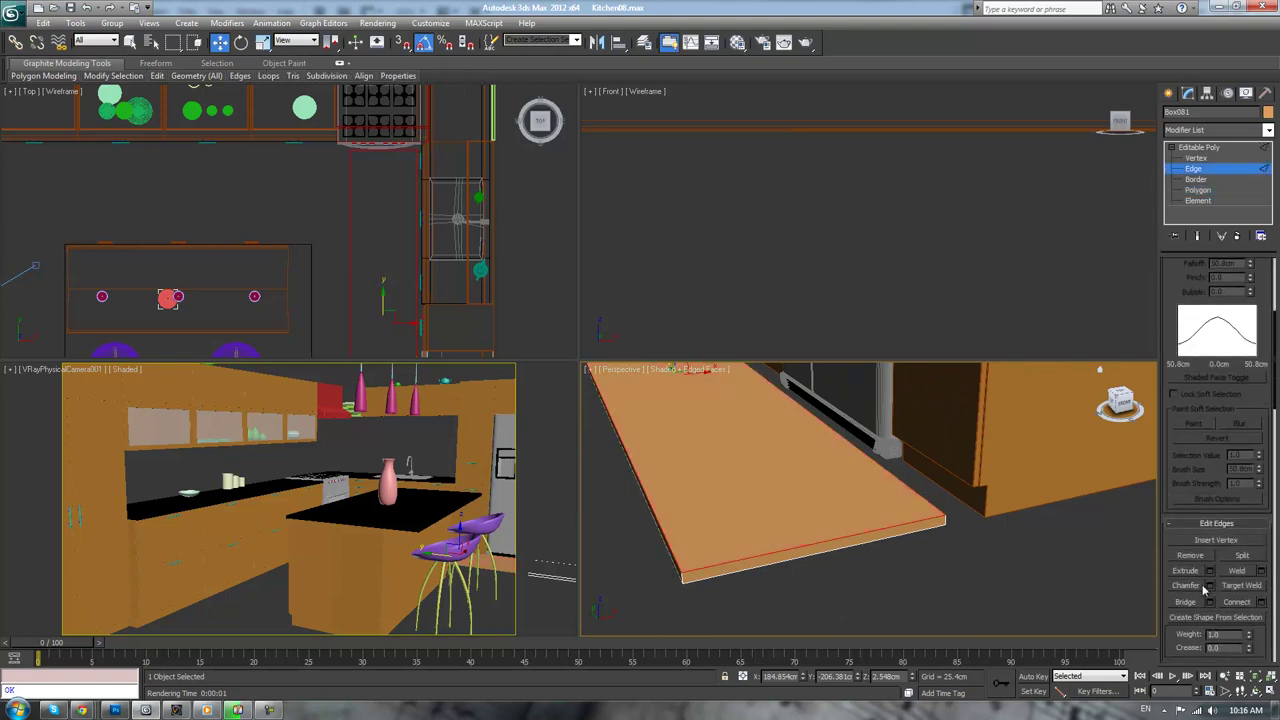
{"action": "mouse_move", "coordinate": [881, 506]}
{"action": "left_mouse_down"}
{"action": "mouse_move", "coordinate": [871, 512]}
{"action": "mouse_move", "coordinate": [880, 505]}
{"action": "mouse_move", "coordinate": [884, 527]}
{"action": "left_mouse_up"}
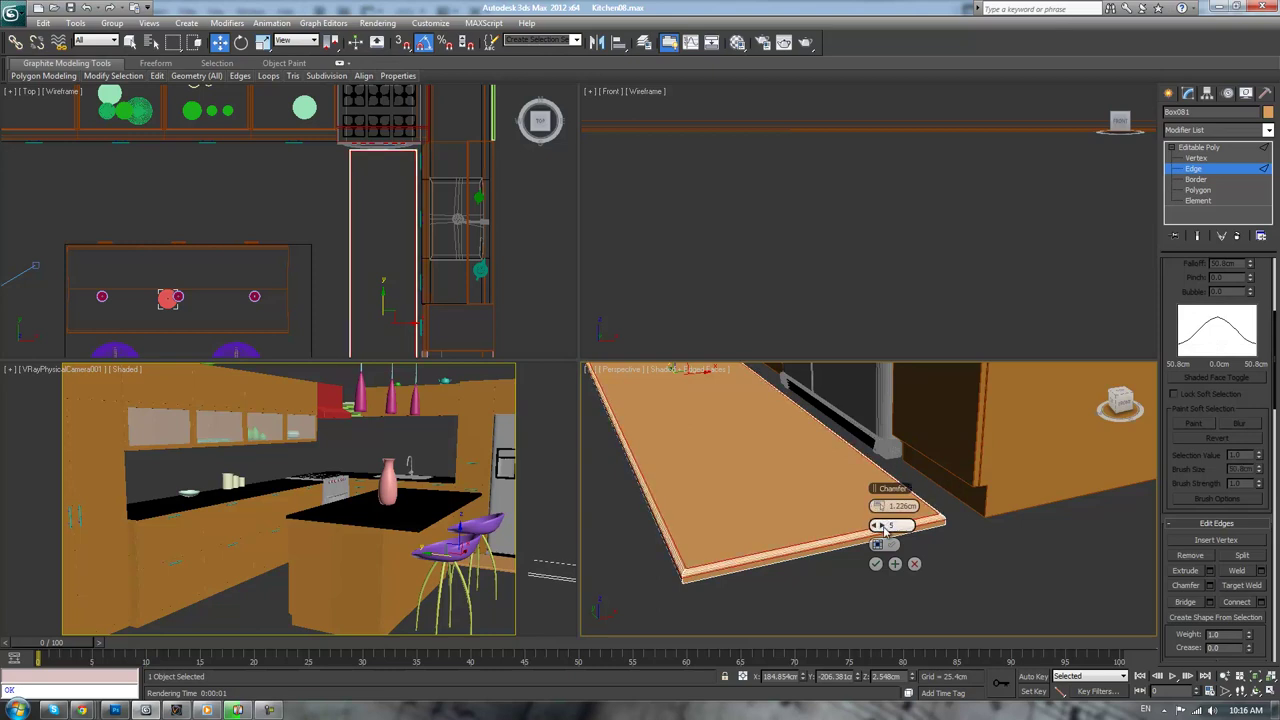
{"action": "left_click", "coordinate": [875, 563]}
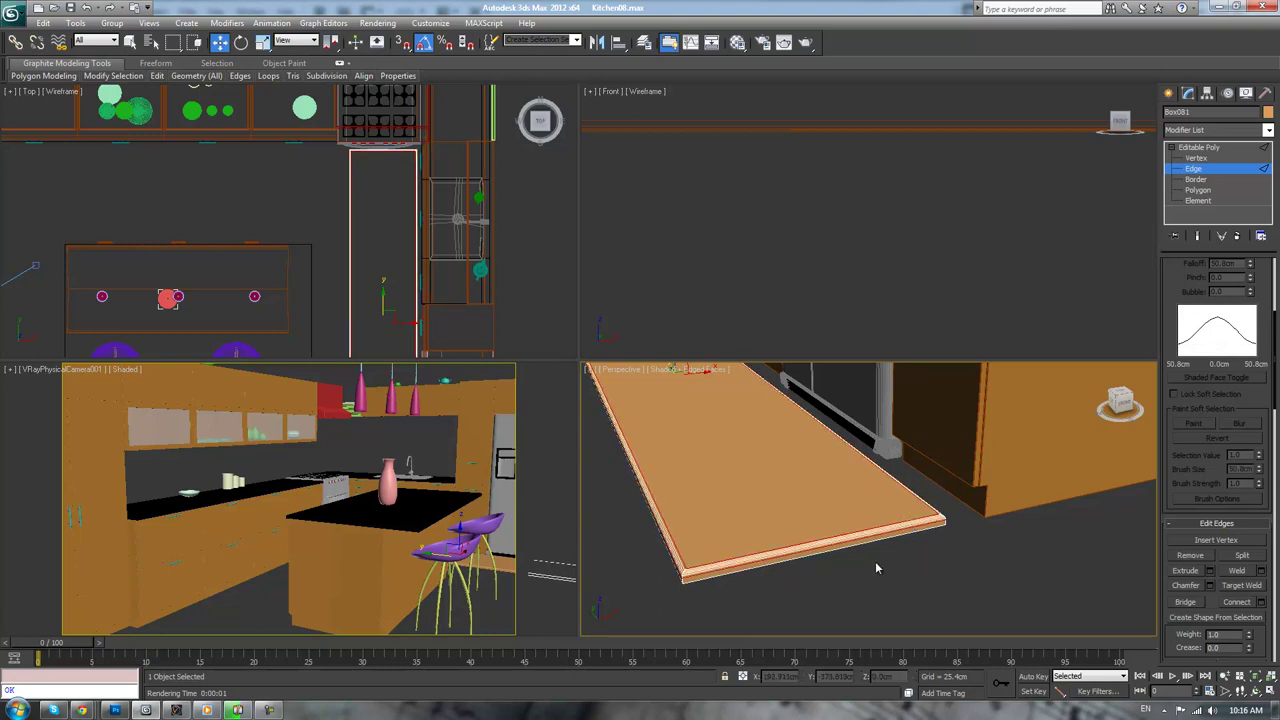
Select the ring of vertical corner edges on the floor mat and chamfer them by 1.226 cm with 5 segments
{"action": "left_click", "coordinate": [684, 578]}
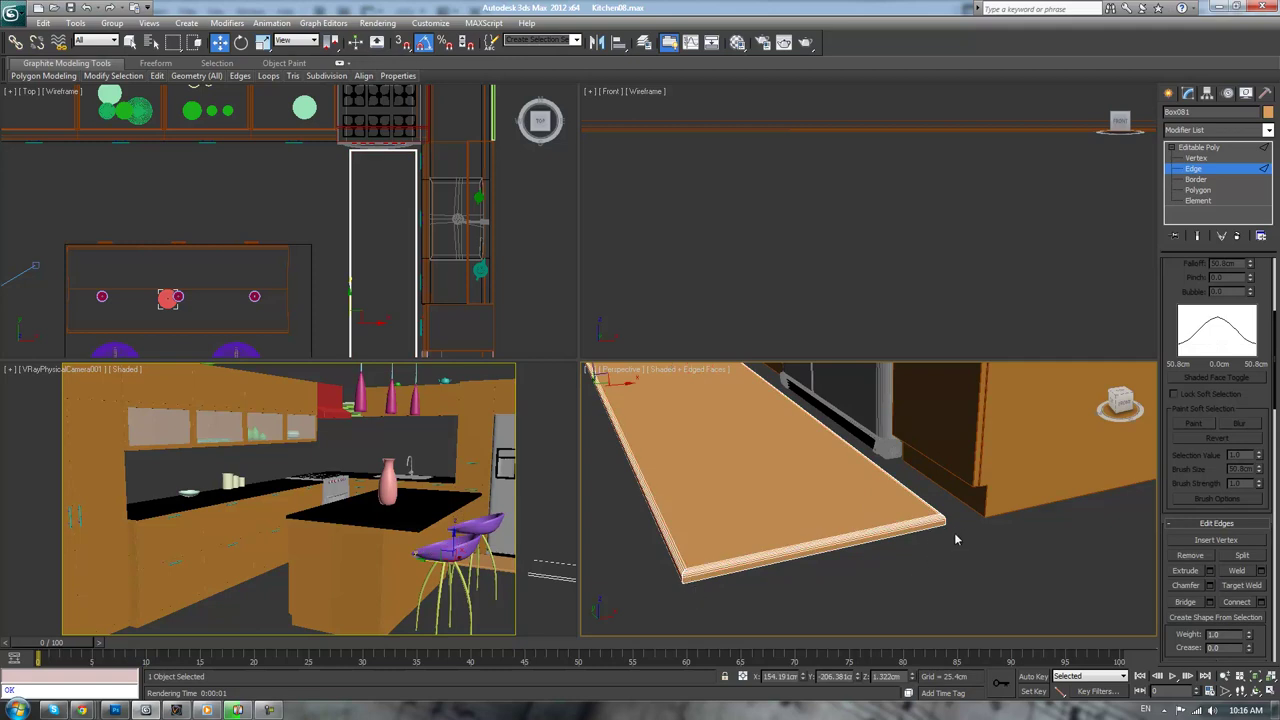
{"action": "scroll", "coordinate": [953, 538], "scroll_direction": "up", "scroll_amount": 2}
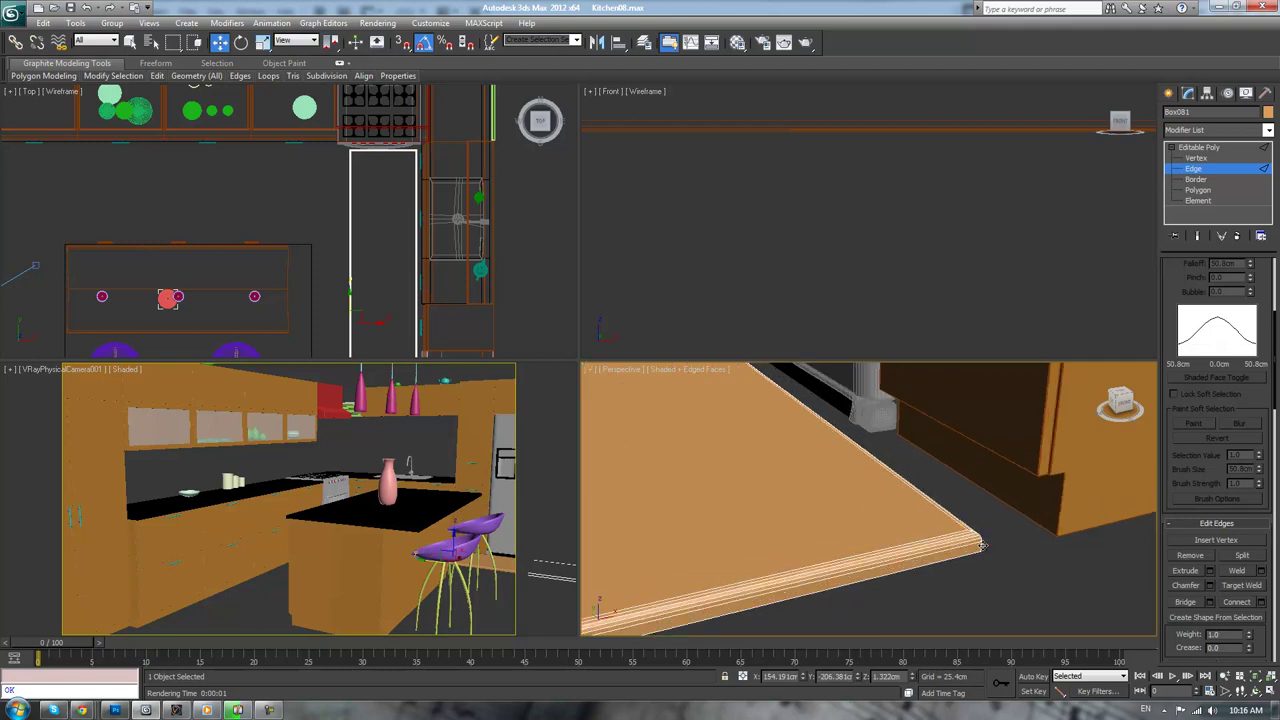
{"action": "scroll", "coordinate": [1258, 275], "scroll_direction": "up", "scroll_amount": 5}
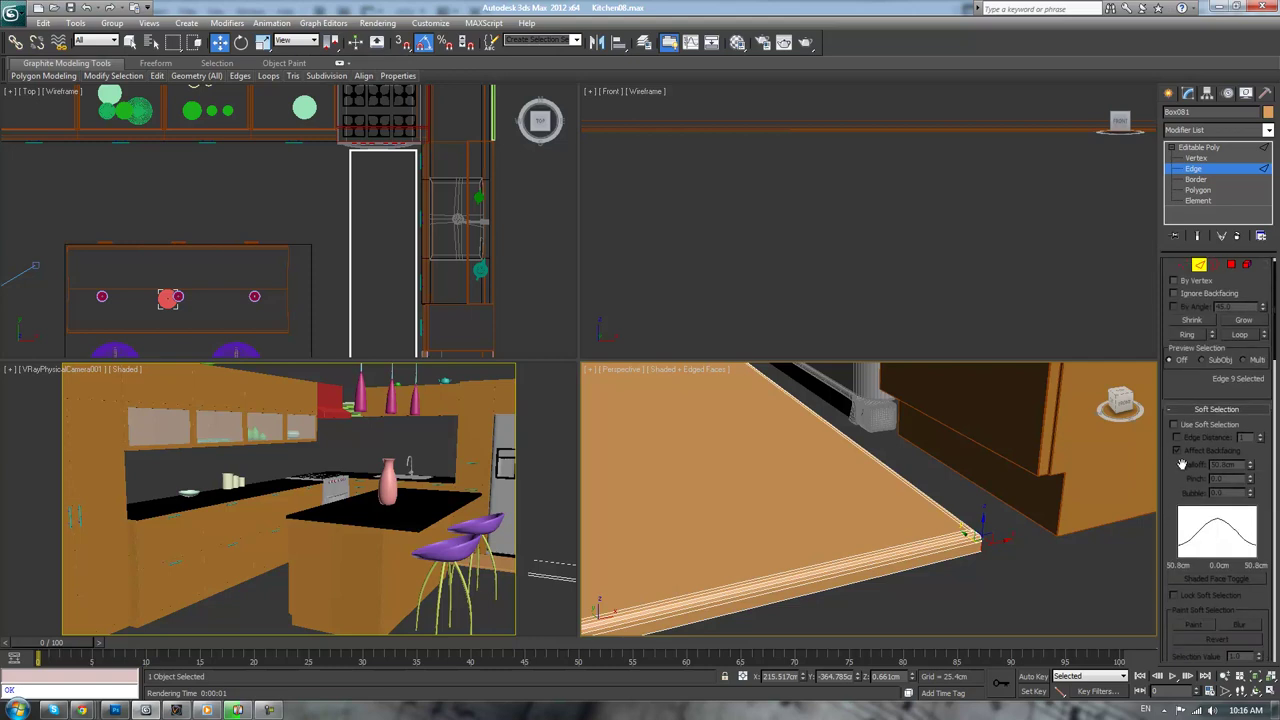
{"action": "left_click", "coordinate": [1188, 334]}
{"action": "middle_click_drag", "start_coordinate": [1030, 572], "coordinate": [1147, 513], "text": "alt"}
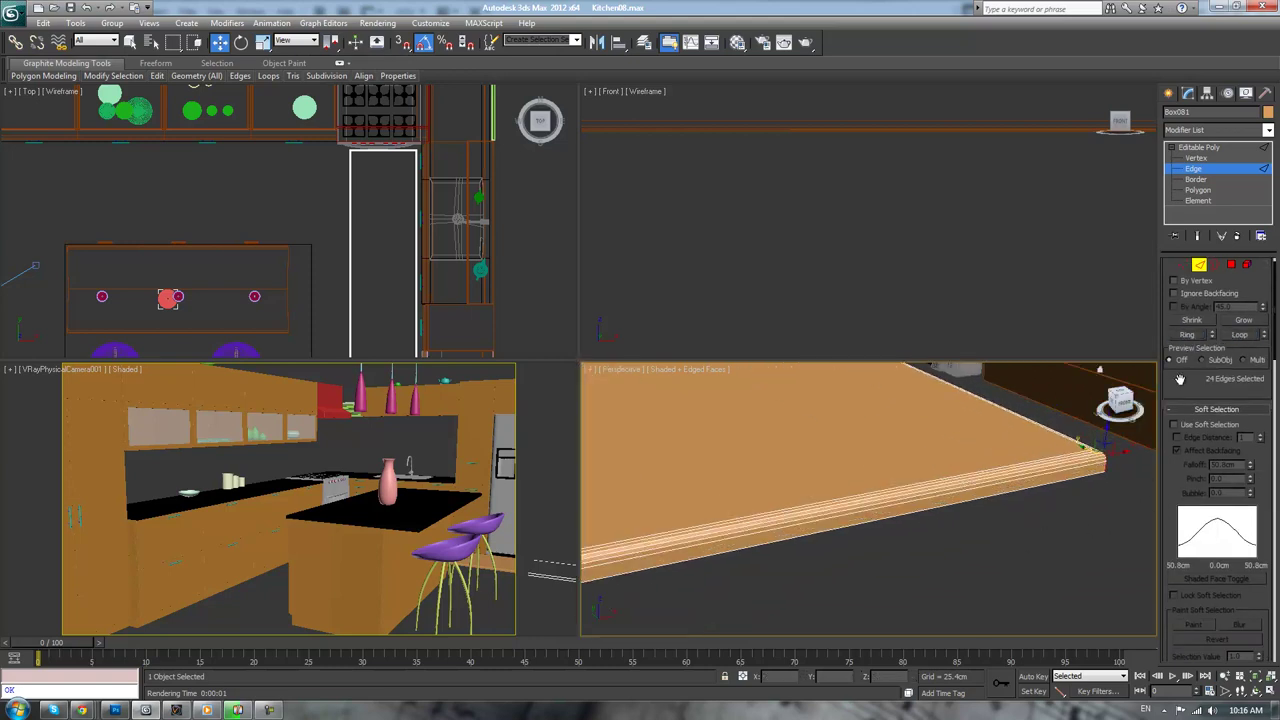
{"action": "scroll", "coordinate": [1176, 528], "scroll_direction": "down", "scroll_amount": 4}
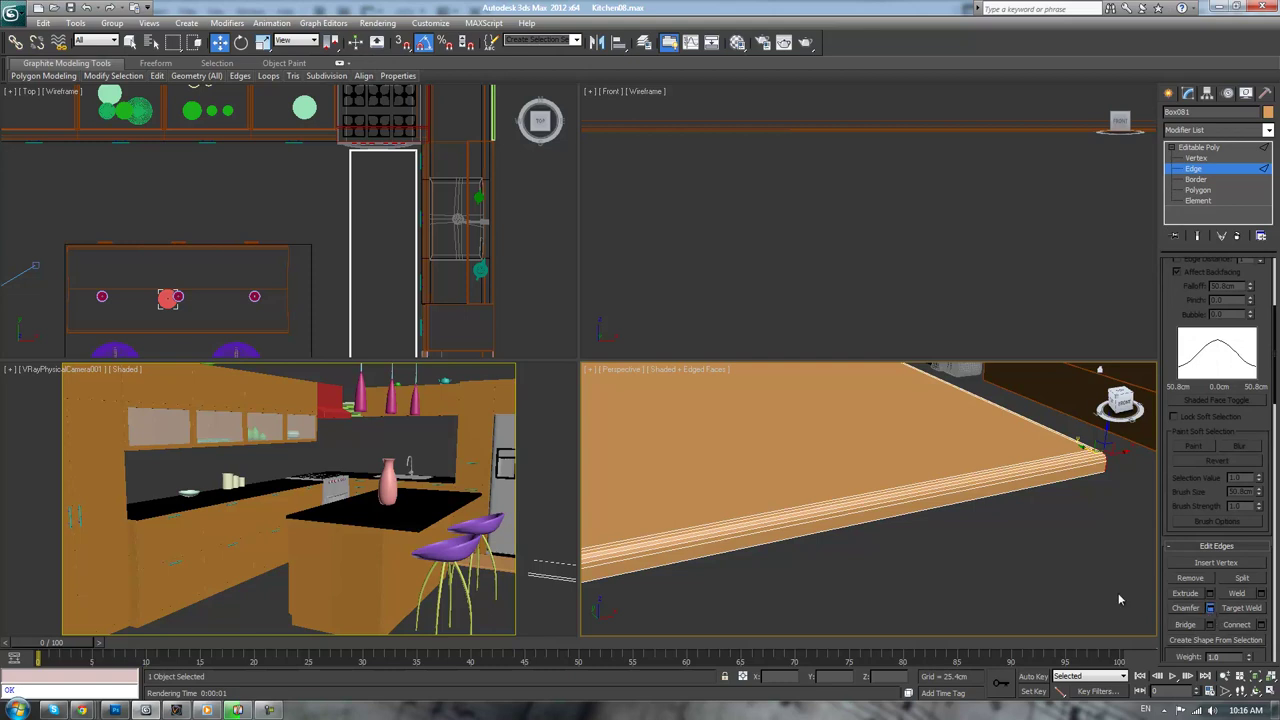
{"action": "left_click", "coordinate": [1209, 608]}
{"action": "middle_click_drag", "start_coordinate": [786, 578], "coordinate": [885, 563], "text": "alt"}
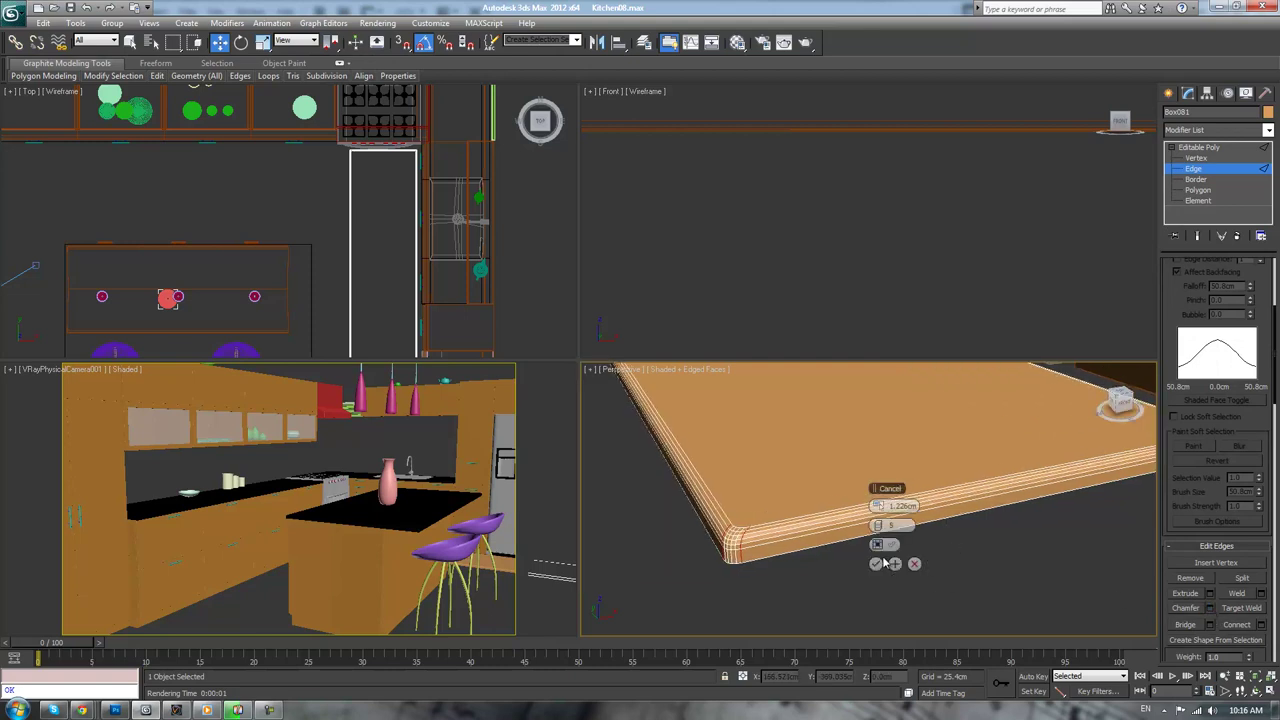
{"action": "left_click", "coordinate": [875, 565]}
{"action": "left_click", "coordinate": [1203, 150]}
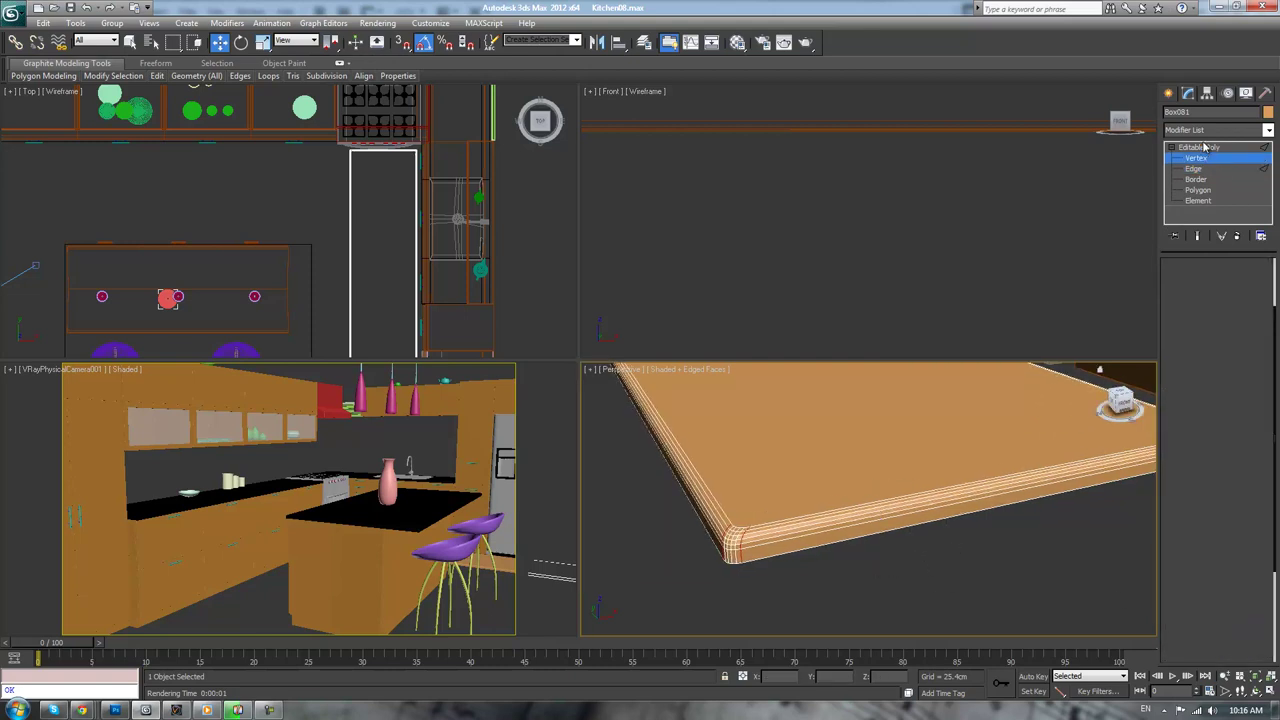
{"action": "left_click", "coordinate": [1025, 571]}
Scale the floor mat down vertically to make it thinner
{"action": "middle_click_drag", "start_coordinate": [1029, 570], "coordinate": [960, 655], "text": "alt"}
{"action": "middle_click_drag", "start_coordinate": [950, 590], "coordinate": [874, 494], "text": "alt"}
{"action": "scroll", "coordinate": [885, 495], "scroll_direction": "up", "scroll_amount": 2}
{"action": "left_click", "coordinate": [892, 560]}
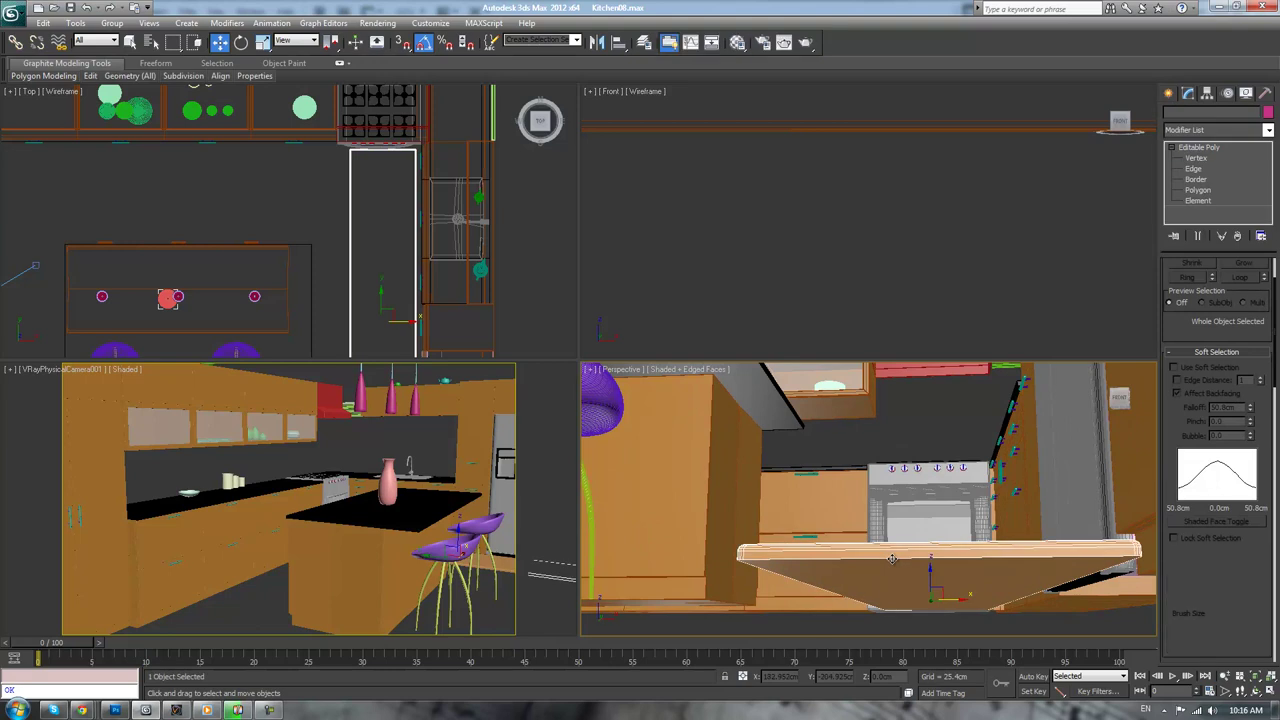
{"action": "key", "text": "r"}
{"action": "left_click_drag", "start_coordinate": [932, 630], "coordinate": [931, 587]}
{"action": "middle_click_drag", "start_coordinate": [929, 566], "coordinate": [932, 553], "text": "alt"}
{"action": "scroll", "coordinate": [915, 590], "scroll_direction": "down", "scroll_amount": 3}
{"action": "left_click", "coordinate": [903, 606]}
Shorten the floor mat by moving its stove-end vertices along its length to the near edge of the refrigerator
{"action": "left_click", "coordinate": [915, 537]}
{"action": "middle_click_drag", "start_coordinate": [915, 537], "coordinate": [958, 560], "text": "alt"}
{"action": "key", "text": "1"}
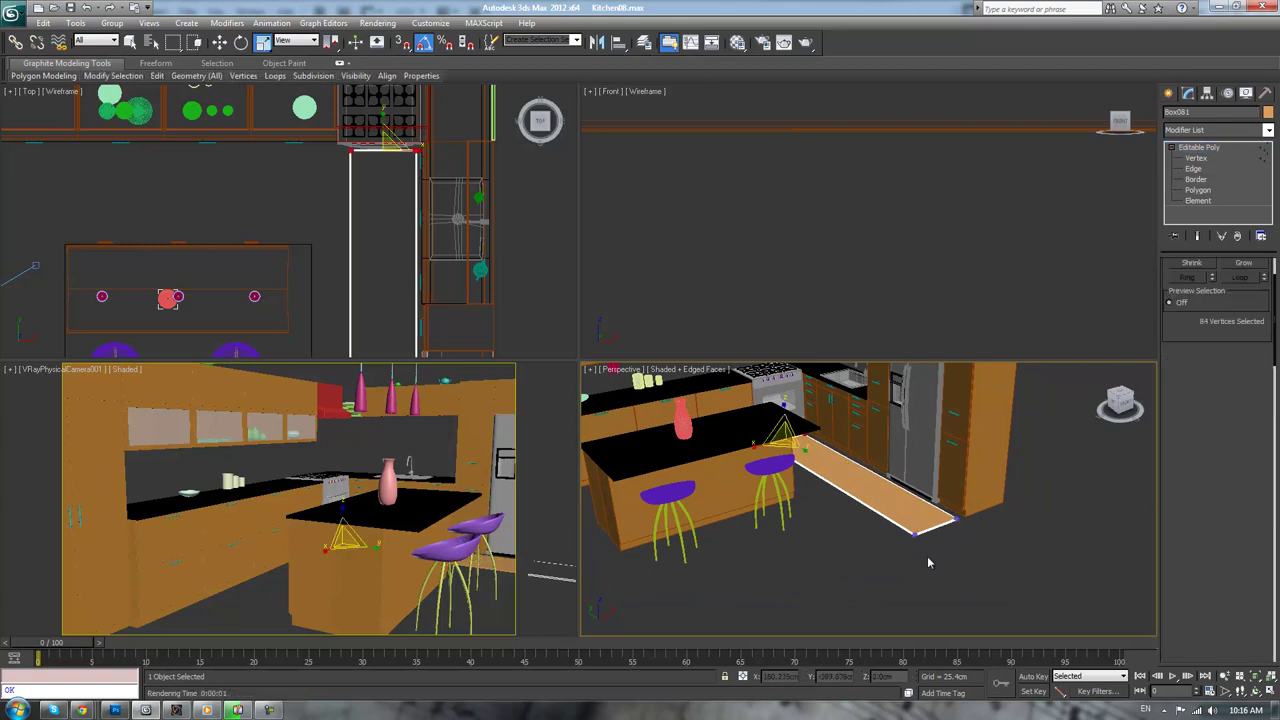
{"action": "left_click_drag", "start_coordinate": [1006, 506], "coordinate": [903, 560]}
{"action": "key", "text": "w"}
{"action": "scroll", "coordinate": [1067, 535], "scroll_direction": "up", "scroll_amount": 5}
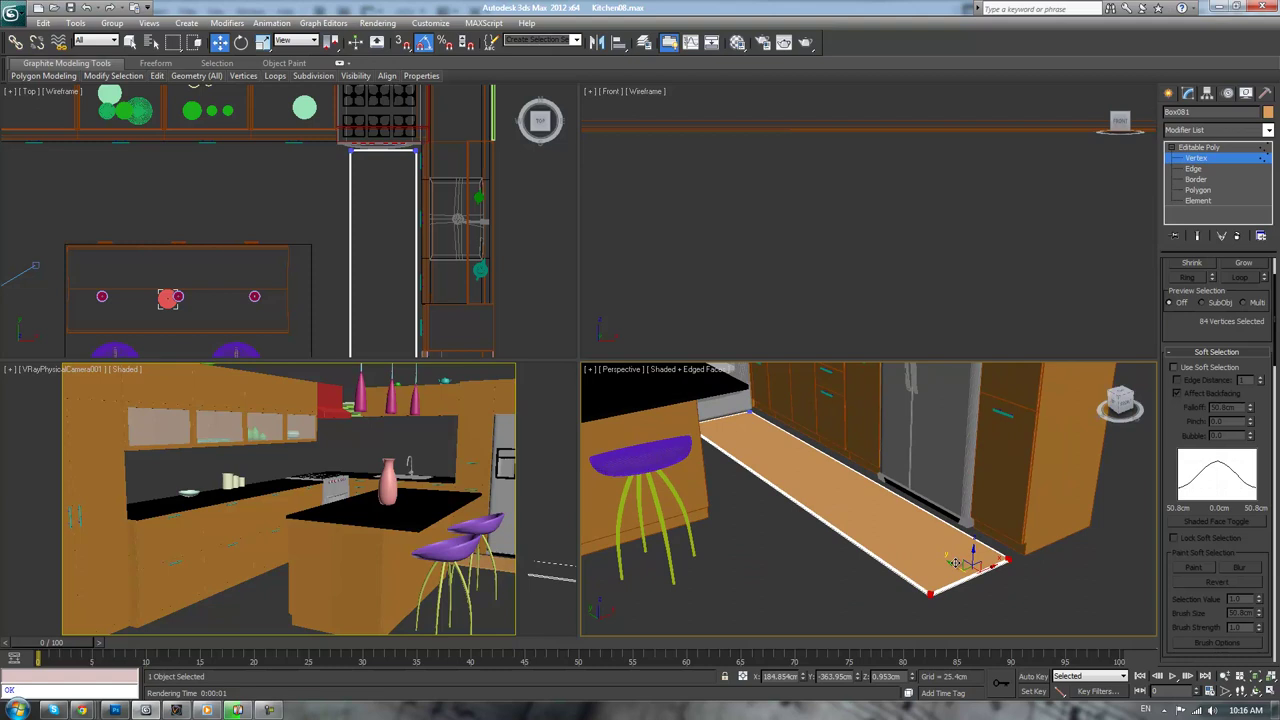
{"action": "left_click_drag", "start_coordinate": [665, 394], "coordinate": [828, 487]}
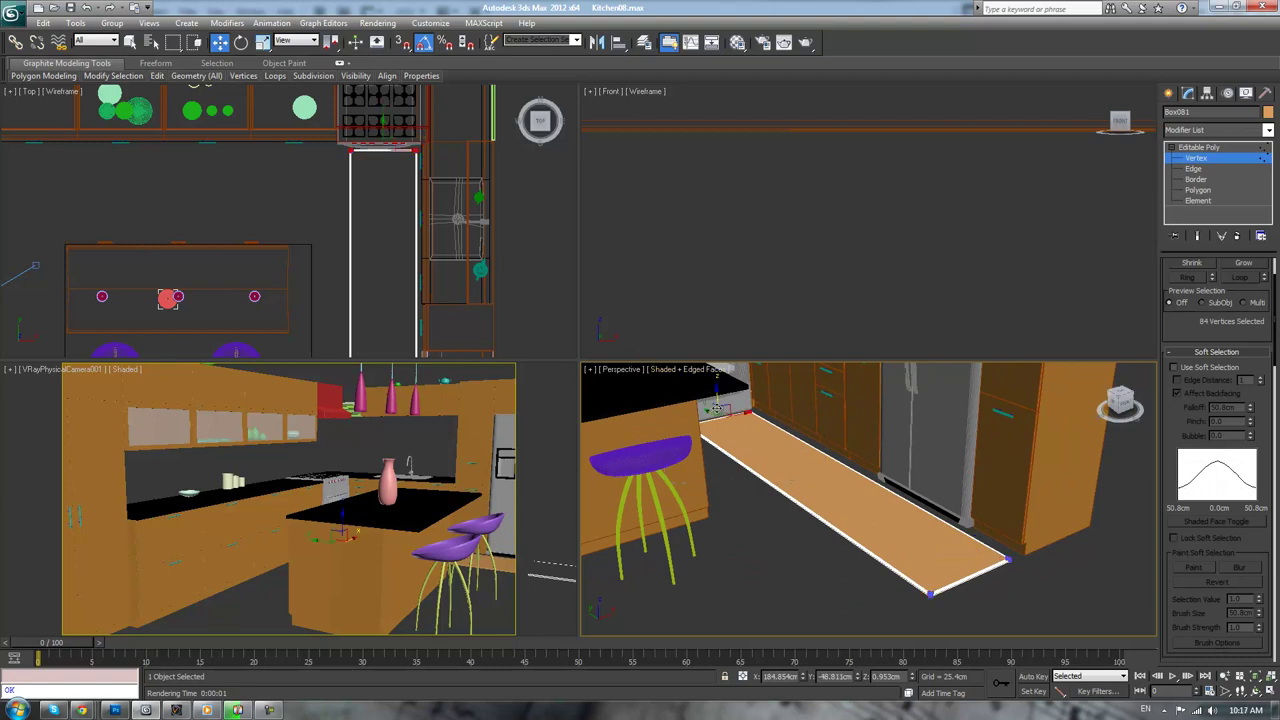
{"action": "left_click_drag", "start_coordinate": [707, 408], "coordinate": [838, 494]}
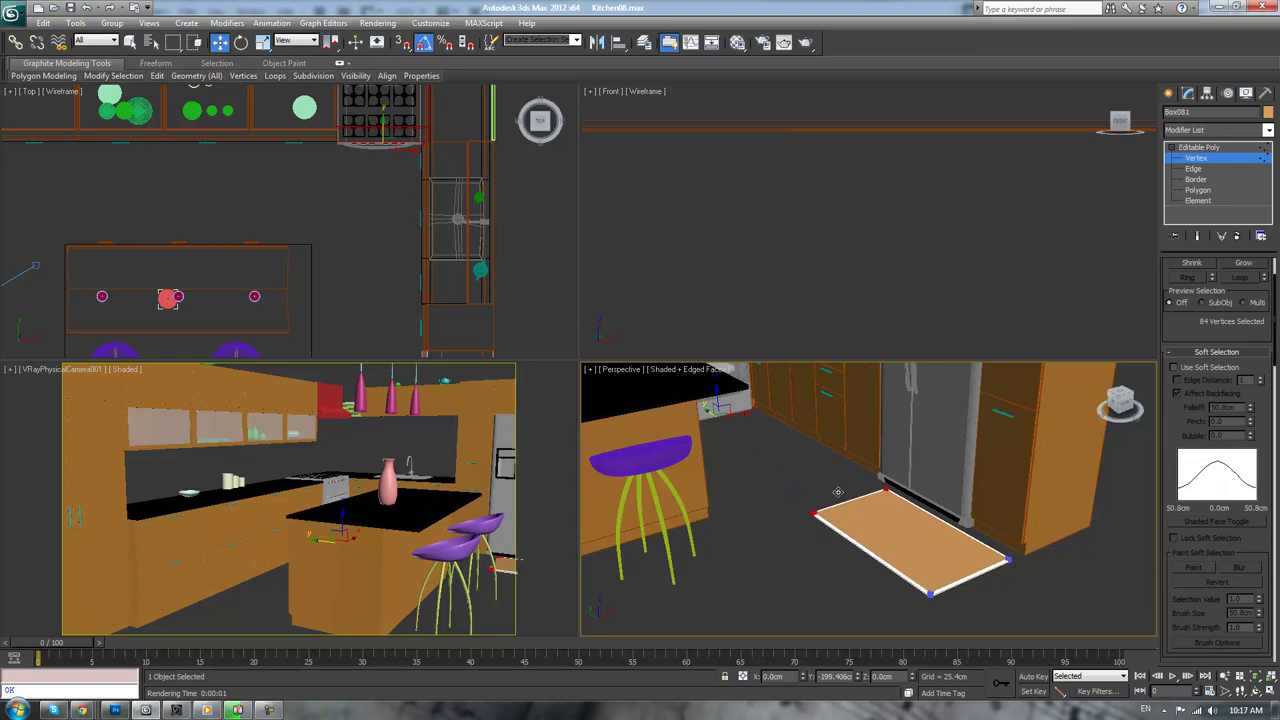
{"action": "left_click", "coordinate": [1188, 158]}
Center the mat's pivot on the object and clone the mat end to end toward the stove
{"action": "middle_click_drag", "start_coordinate": [900, 520], "coordinate": [860, 500], "text": "alt"}
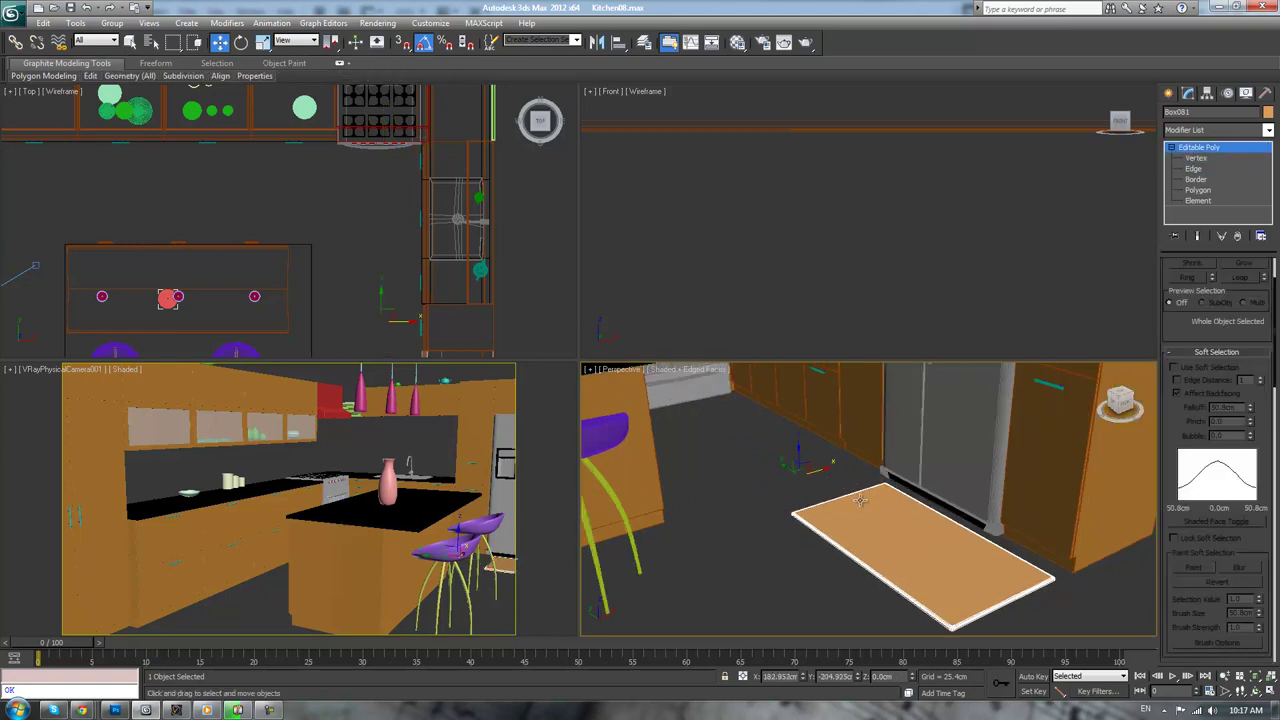
{"action": "left_click", "coordinate": [1207, 93]}
{"action": "left_click", "coordinate": [1217, 178]}
{"action": "left_click", "coordinate": [1210, 249]}
{"action": "left_click", "coordinate": [1210, 180]}
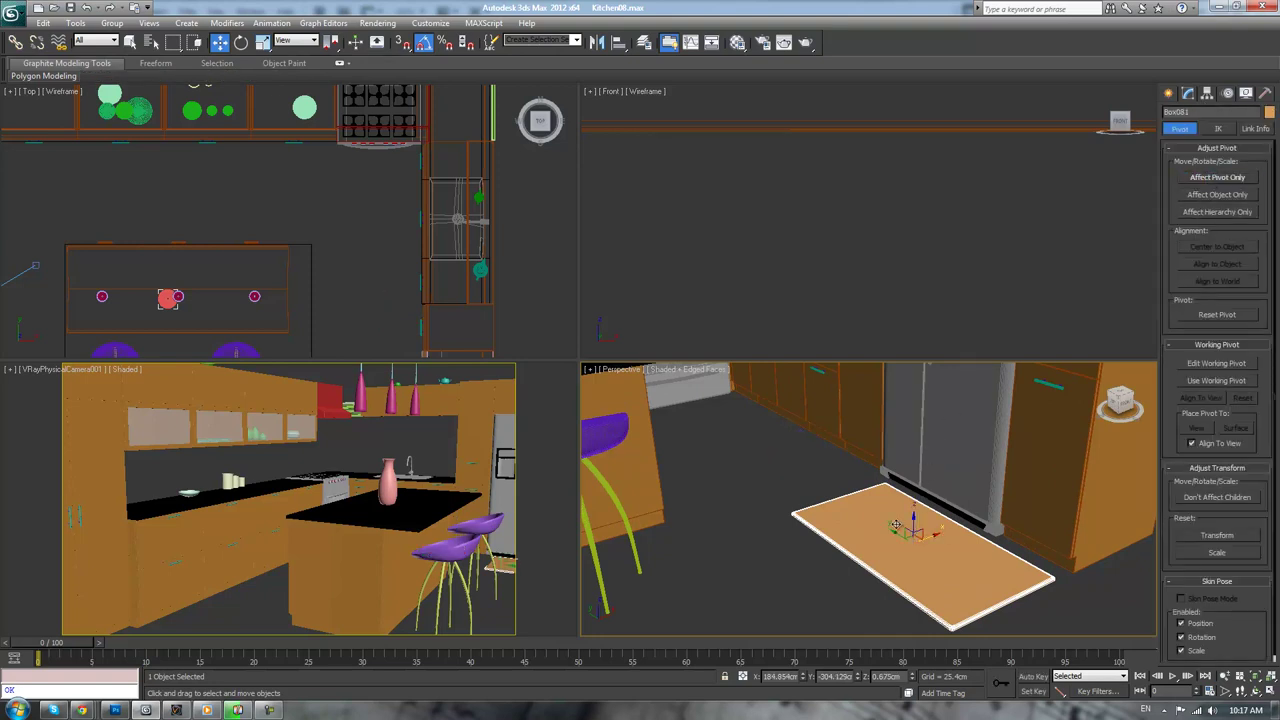
{"action": "mouse_move", "coordinate": [884, 523]}
{"action": "left_mouse_down", "text": "shift"}
{"action": "mouse_move", "coordinate": [745, 428]}
{"action": "mouse_move", "coordinate": [765, 452]}
{"action": "left_mouse_up", "text": "shift"}
{"action": "left_click", "coordinate": [659, 414]}
Lengthen the cloned mat by moving its far-end vertices up to the front of the stove
{"action": "scroll", "coordinate": [316, 288], "scroll_direction": "up", "scroll_amount": 4}
{"action": "scroll", "coordinate": [360, 259], "scroll_direction": "down", "scroll_amount": 4}
{"action": "scroll", "coordinate": [355, 285], "scroll_direction": "down", "scroll_amount": 4}
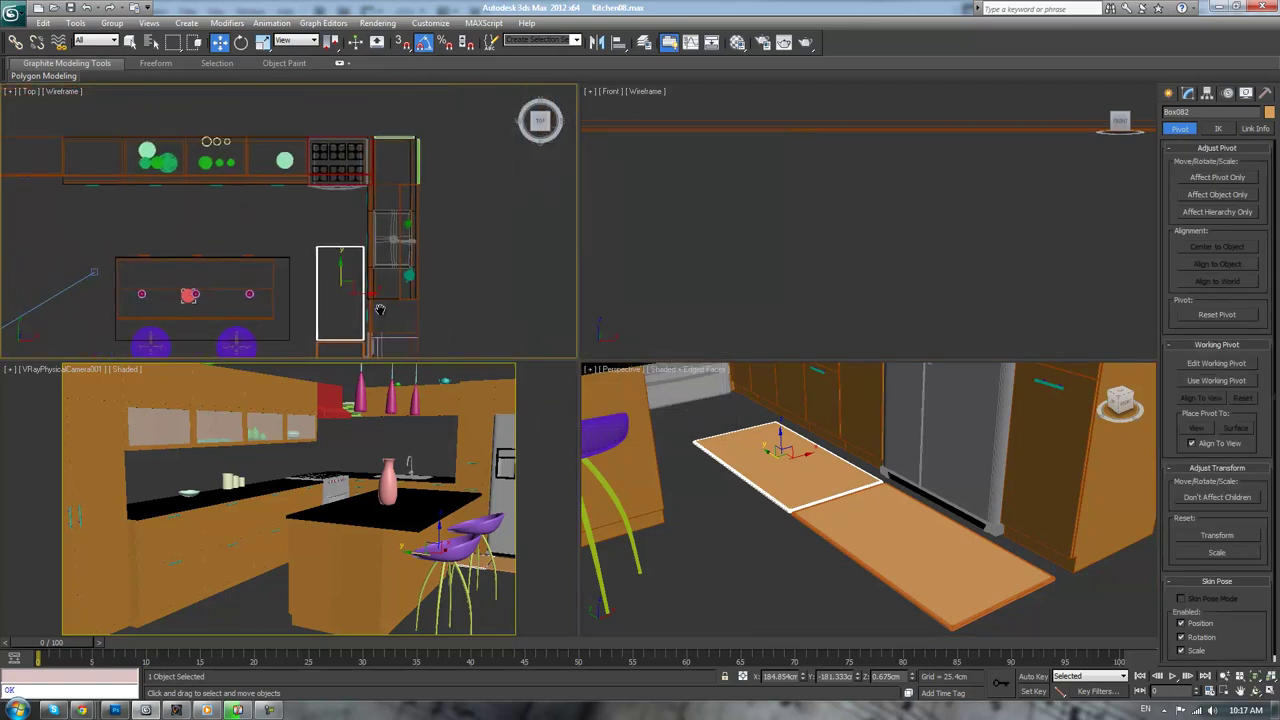
{"action": "left_click_drag", "start_coordinate": [303, 232], "coordinate": [383, 280]}
{"action": "left_click_drag", "start_coordinate": [341, 220], "coordinate": [342, 165]}
{"action": "left_click", "coordinate": [817, 598]}
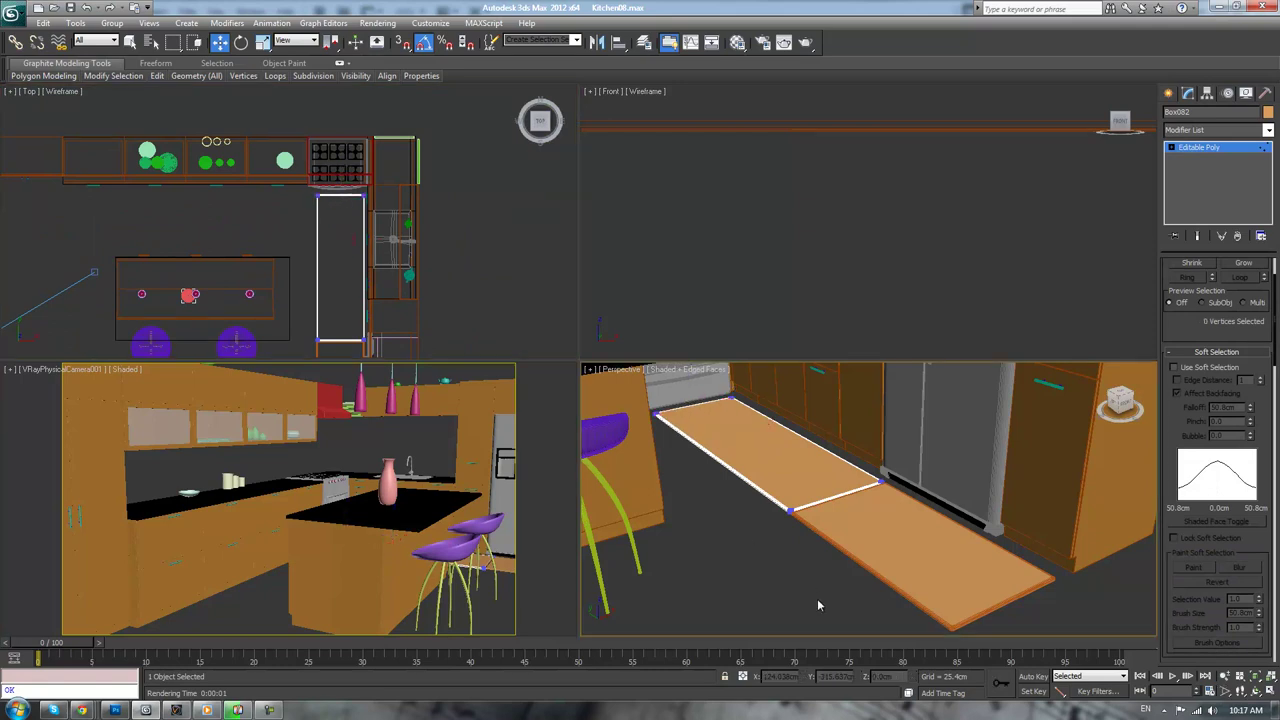
{"action": "left_click", "coordinate": [1203, 148]}
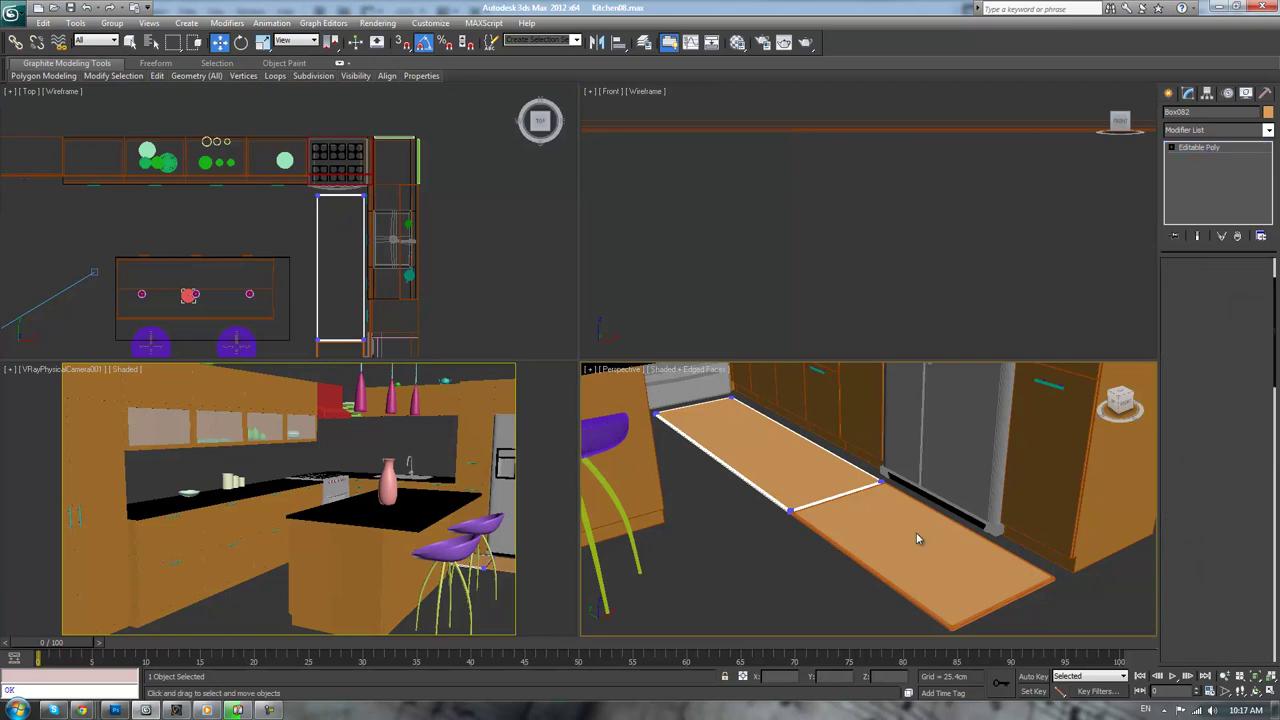
Select both floor mats and shift them slightly closer to the refrigerator and cabinets
{"action": "middle_click_drag", "start_coordinate": [900, 524], "coordinate": [779, 482], "text": "alt"}
{"action": "left_click", "coordinate": [802, 511], "text": "ctrl"}
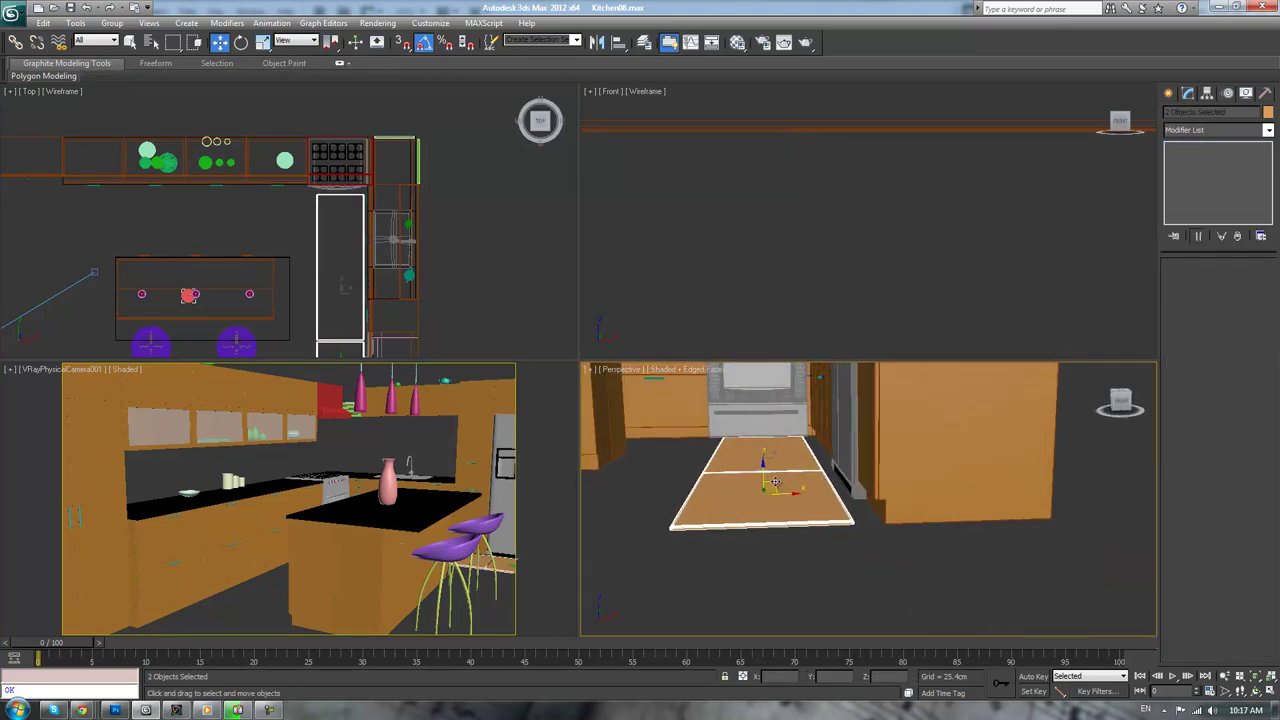
{"action": "left_click_drag", "start_coordinate": [788, 492], "coordinate": [797, 492]}
{"action": "left_click", "coordinate": [780, 586]}
Clone the bowl from the glass cabinet beside the range hood over to the sink and raise the copy to upper-cabinet height
{"action": "scroll", "coordinate": [775, 575], "scroll_direction": "down", "scroll_amount": 15}
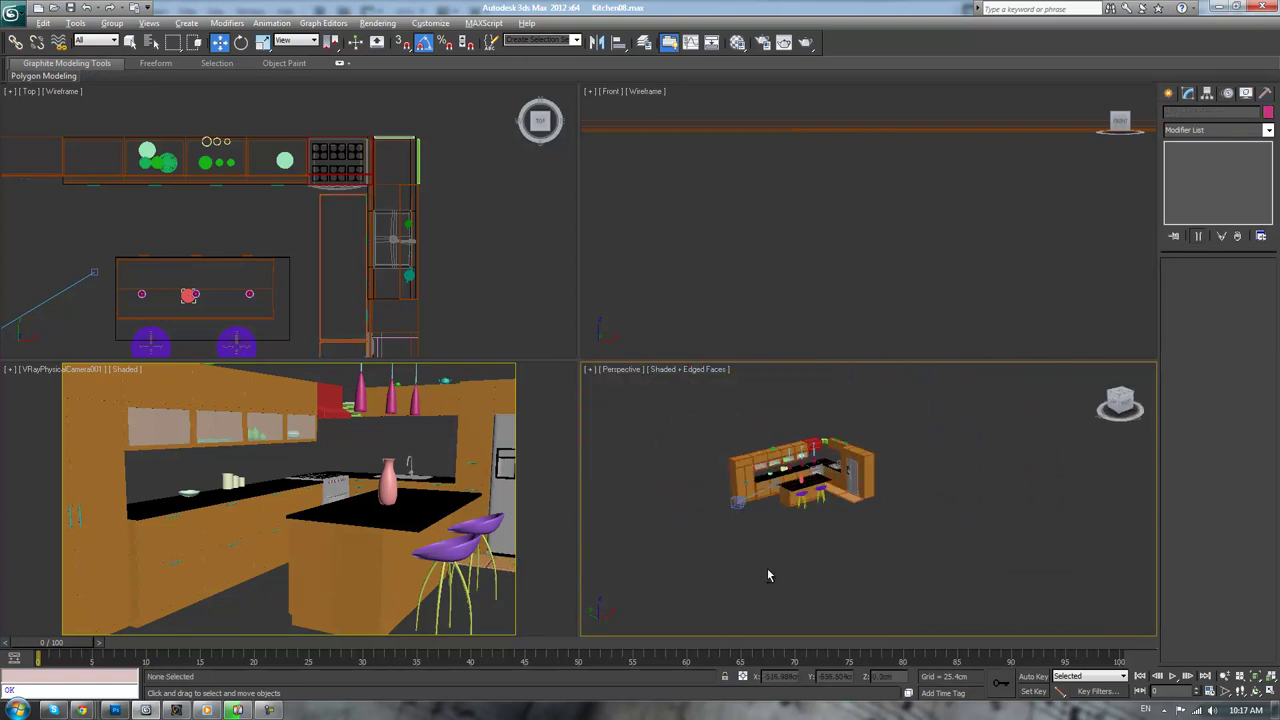
{"action": "scroll", "coordinate": [760, 573], "scroll_direction": "up", "scroll_amount": 5}
{"action": "middle_click_drag", "start_coordinate": [786, 573], "coordinate": [901, 604]}
{"action": "scroll", "coordinate": [901, 604], "scroll_direction": "up", "scroll_amount": 2}
{"action": "scroll", "coordinate": [945, 548], "scroll_direction": "up", "scroll_amount": 4}
{"action": "middle_click_drag", "start_coordinate": [919, 517], "coordinate": [923, 537], "text": "alt"}
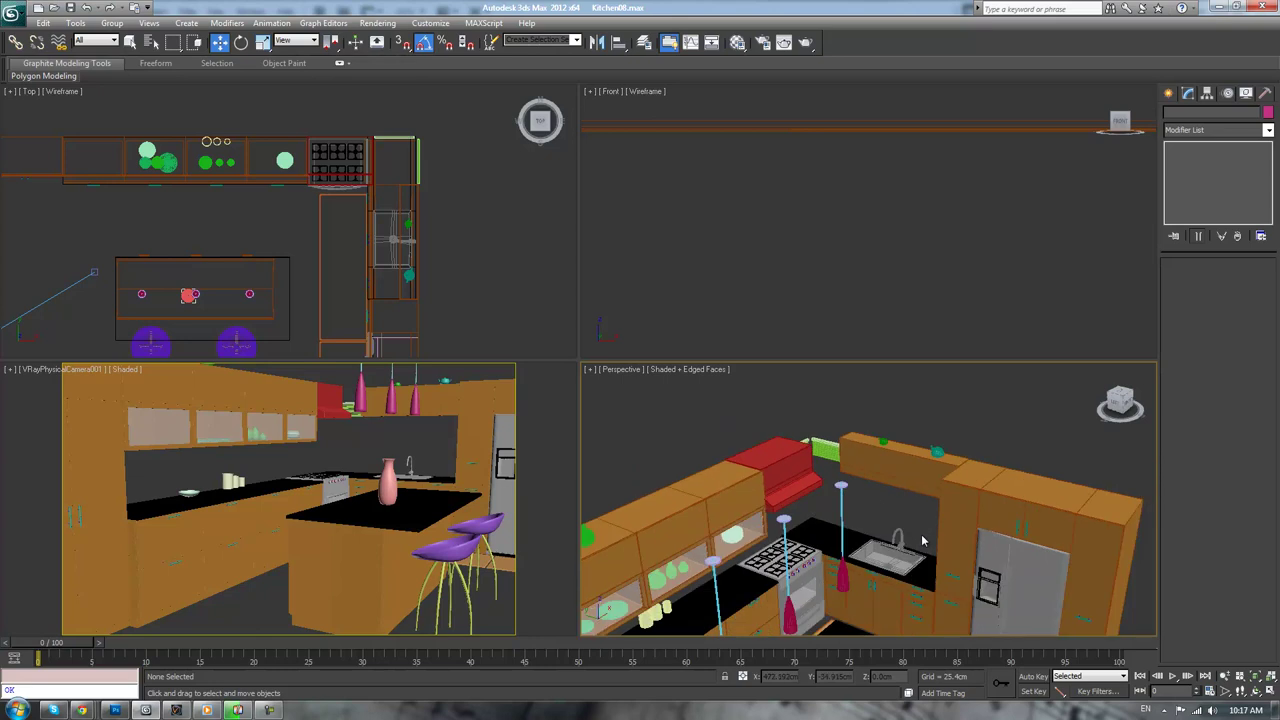
{"action": "scroll", "coordinate": [923, 537], "scroll_direction": "down", "scroll_amount": 2}
{"action": "scroll", "coordinate": [919, 541], "scroll_direction": "up", "scroll_amount": 3}
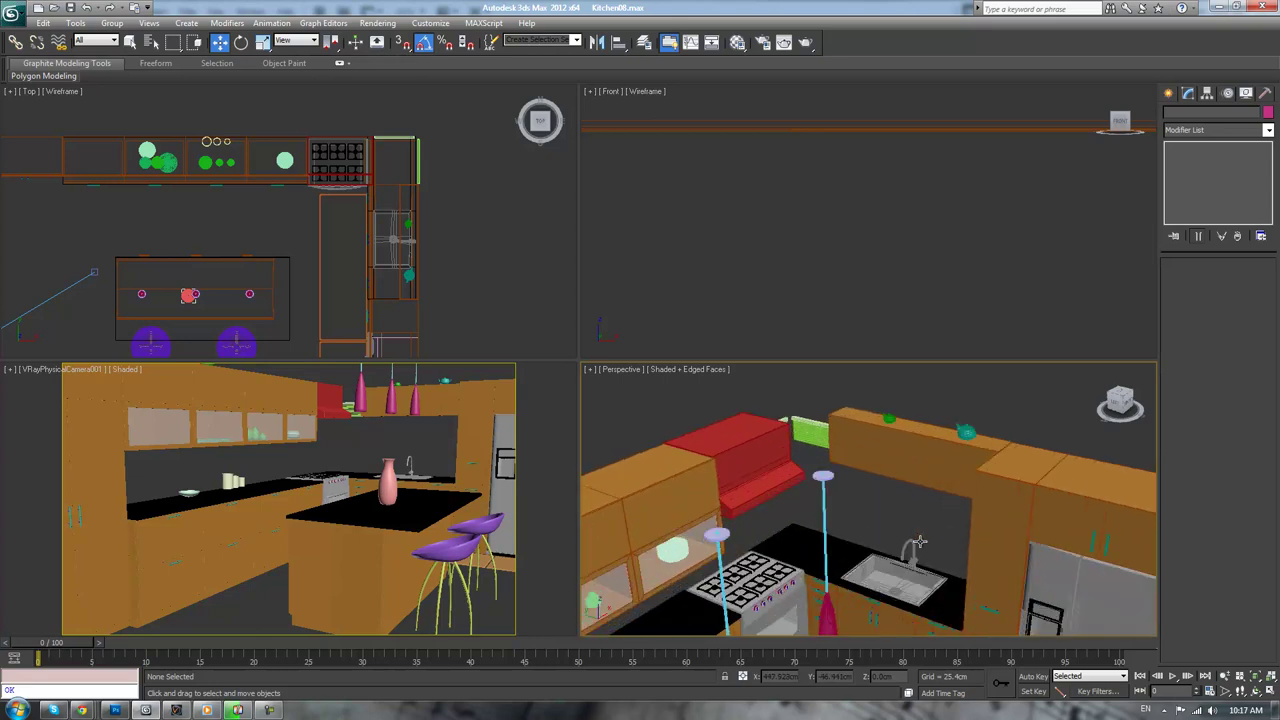
{"action": "left_click", "coordinate": [679, 546]}
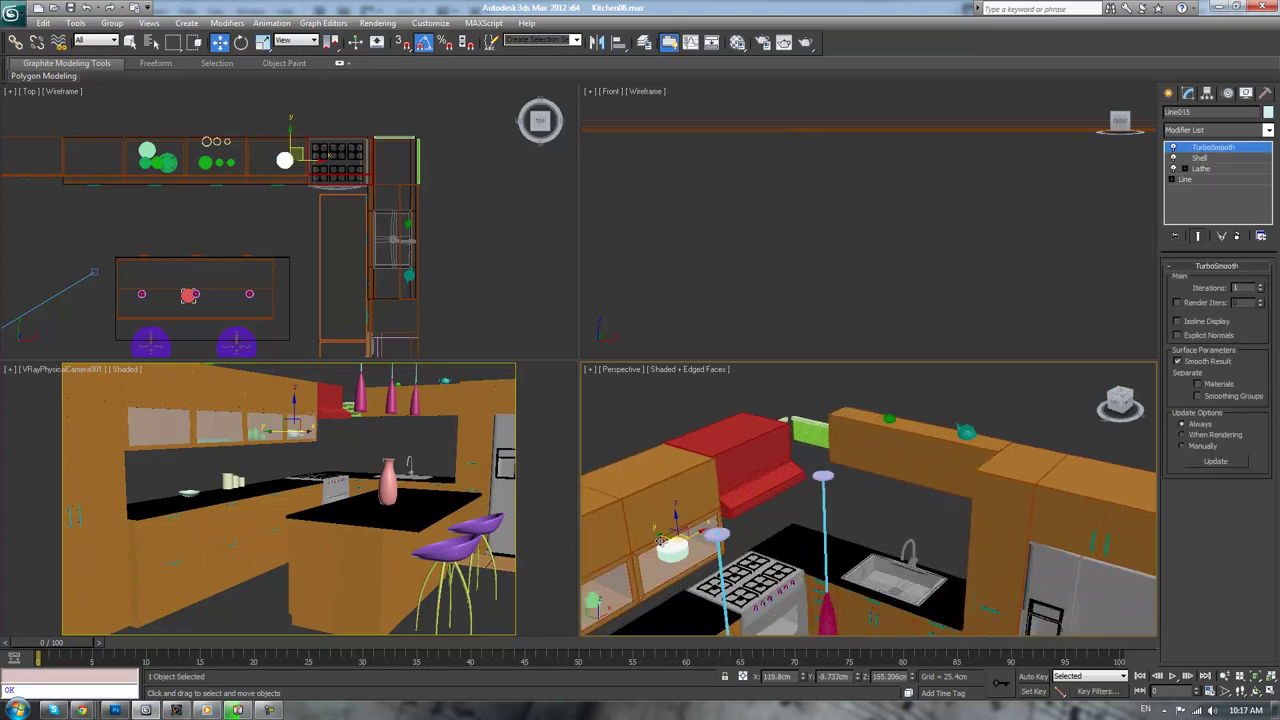
{"action": "left_click_drag", "start_coordinate": [679, 540], "coordinate": [893, 558], "text": "shift"}
{"action": "left_click", "coordinate": [641, 414]}
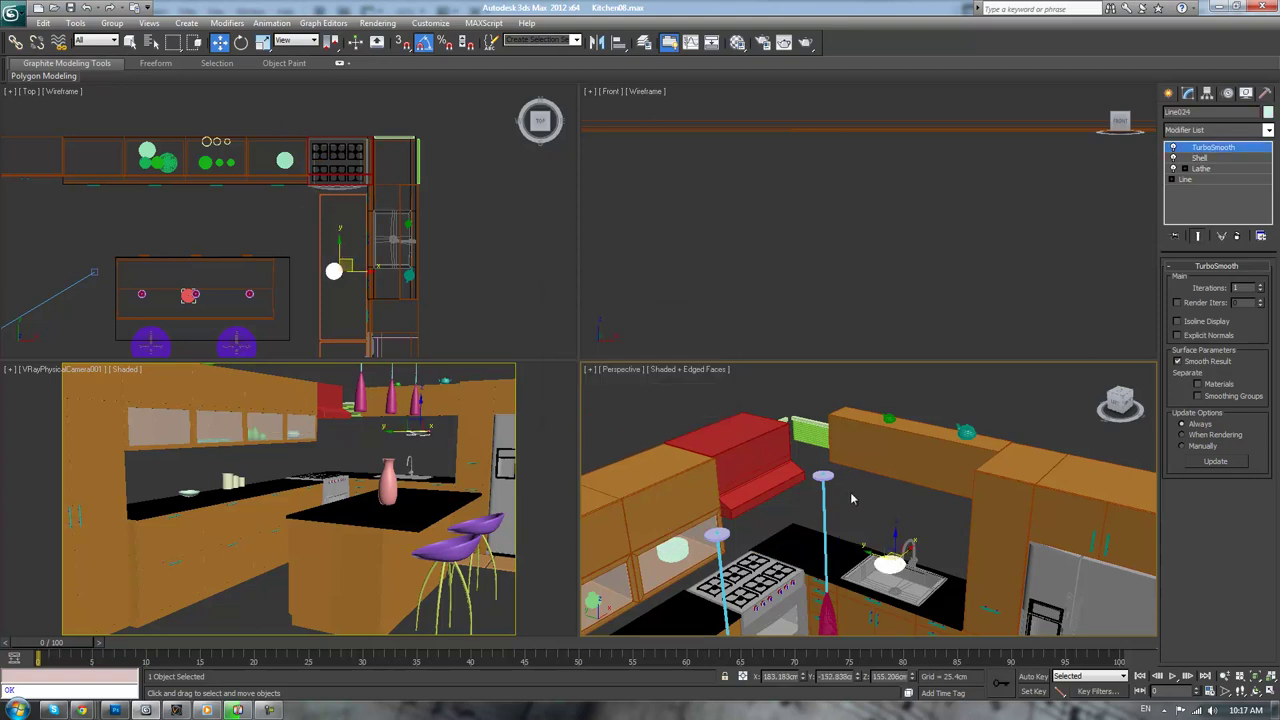
{"action": "key", "text": "alt+w"}
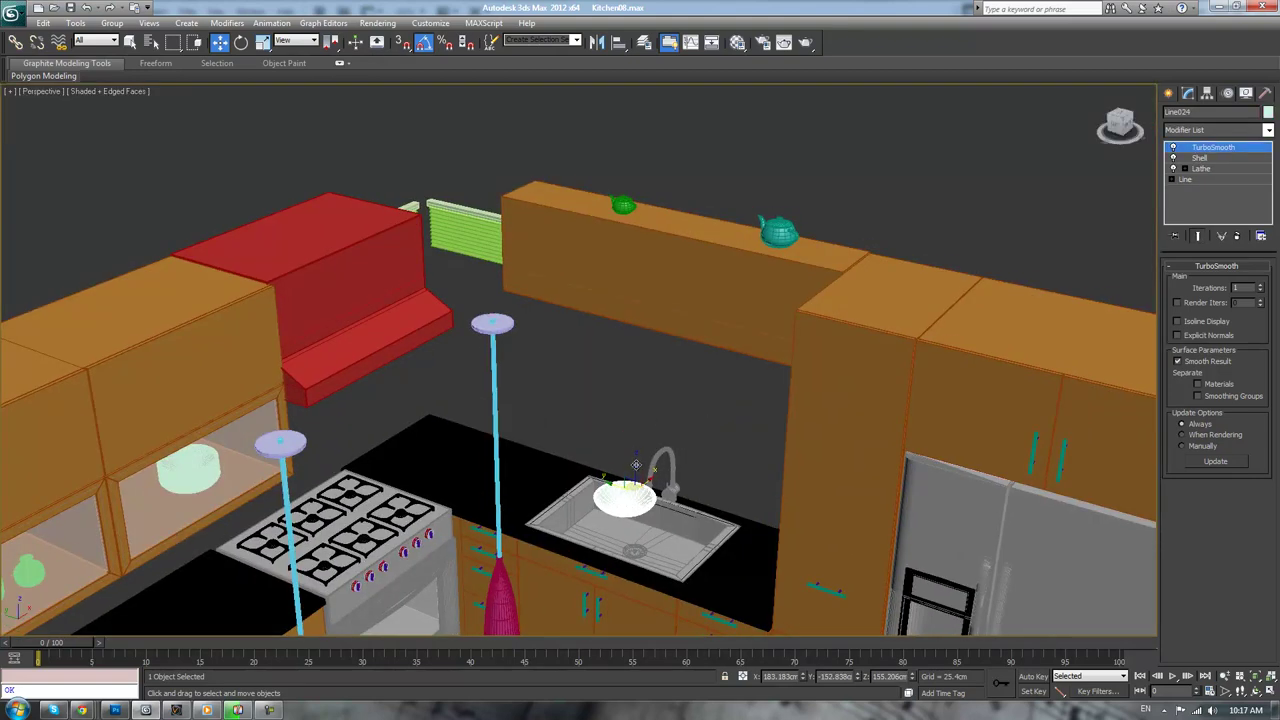
{"action": "left_click_drag", "start_coordinate": [637, 468], "coordinate": [640, 226]}
Delete the two teapots standing on the upper cabinet above the sink
{"action": "left_click", "coordinate": [622, 205]}
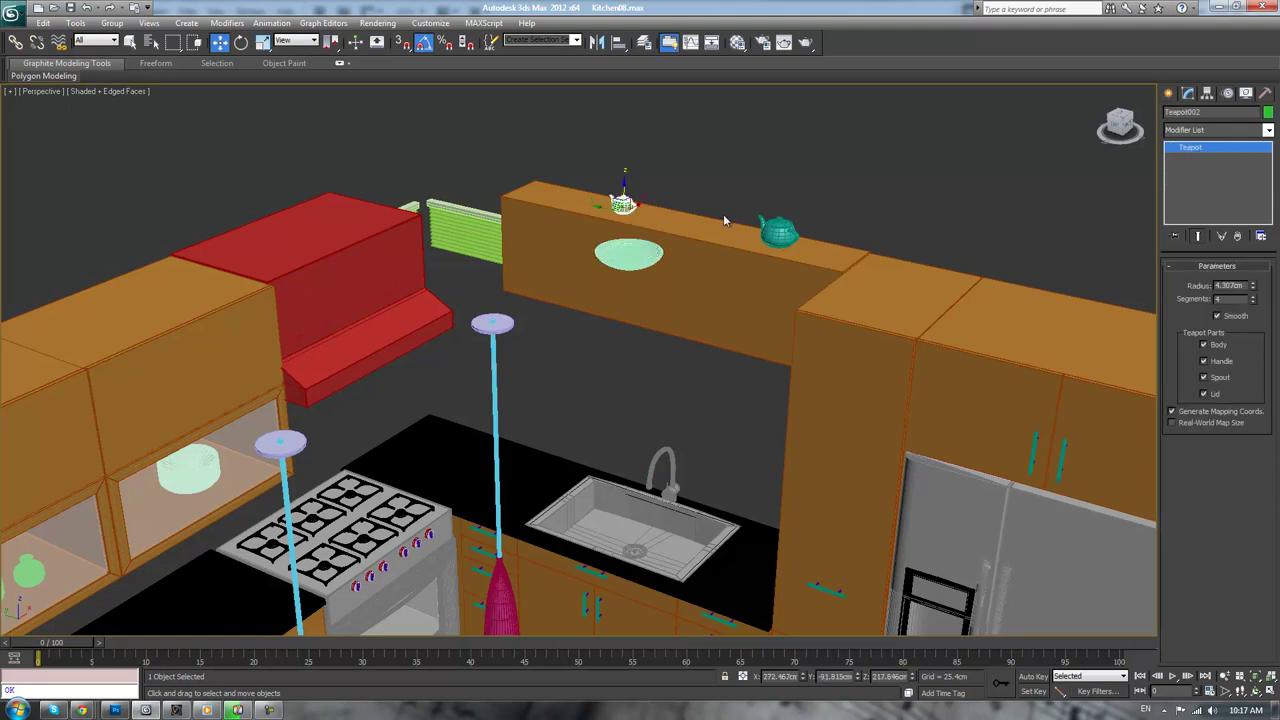
{"action": "key", "text": "Delete"}
{"action": "left_click", "coordinate": [760, 223]}
{"action": "key", "text": "Delete"}
Move the copied bowl over the top of the upper cabinet above the sink
{"action": "middle_click_drag", "start_coordinate": [778, 265], "coordinate": [705, 315]}
{"action": "left_click", "coordinate": [652, 307]}
{"action": "left_click_drag", "start_coordinate": [676, 305], "coordinate": [961, 305]}
{"action": "middle_click_drag", "start_coordinate": [961, 305], "coordinate": [972, 302], "text": "alt"}
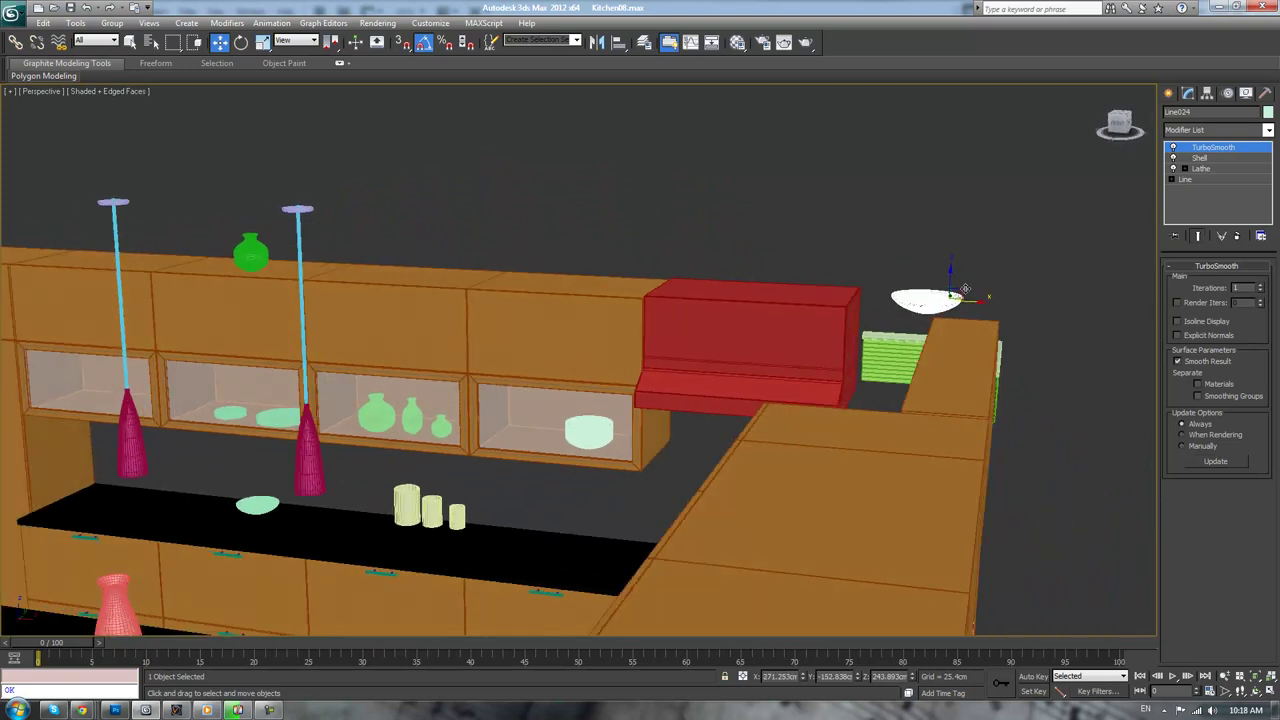
{"action": "mouse_move", "coordinate": [960, 287]}
{"action": "left_mouse_down"}
{"action": "mouse_move", "coordinate": [995, 321]}
{"action": "mouse_move", "coordinate": [915, 360]}
{"action": "mouse_move", "coordinate": [976, 284]}
{"action": "left_mouse_up"}
Tilt the bowl to a Y rotation of -55 degrees and lower it so it stands on the cabinet top
{"action": "key", "text": "e"}
{"action": "scroll", "coordinate": [988, 300], "scroll_direction": "up", "scroll_amount": 5}
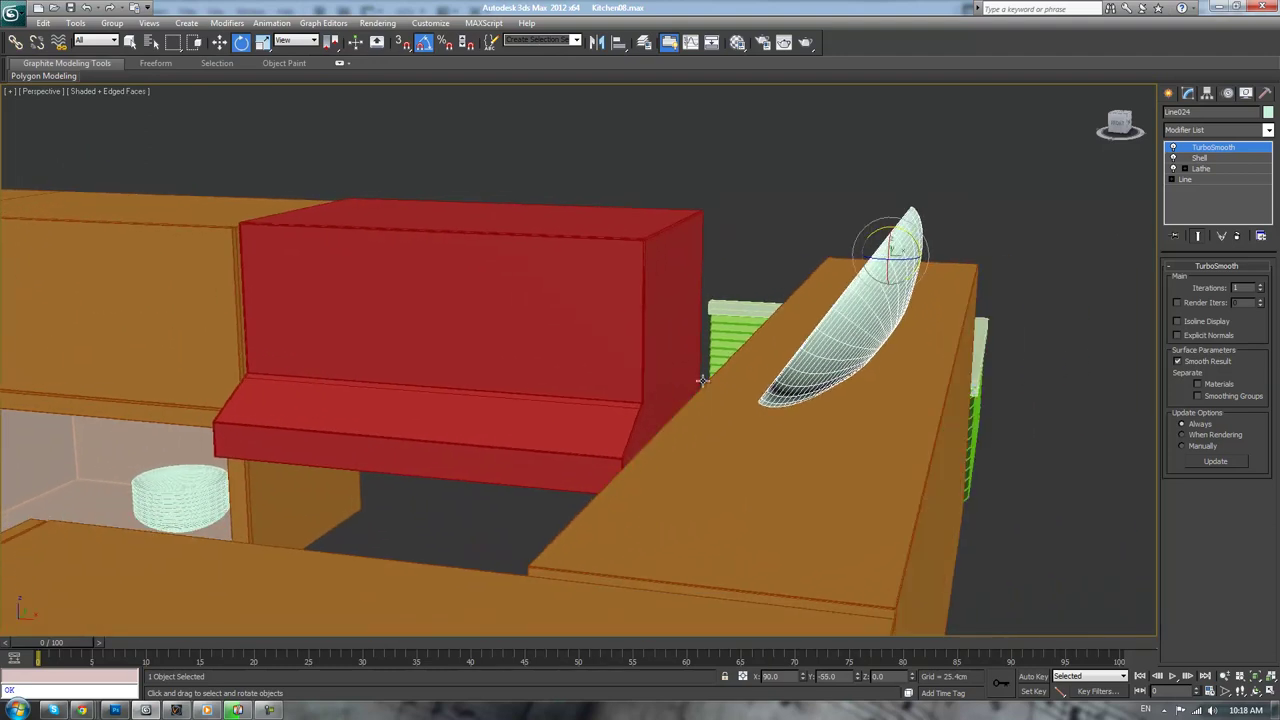
{"action": "key", "text": "w"}
{"action": "left_click_drag", "start_coordinate": [907, 243], "coordinate": [876, 277]}
{"action": "mouse_move", "coordinate": [876, 277]}
{"action": "middle_mouse_down", "text": "alt"}
{"action": "mouse_move", "coordinate": [934, 321]}
{"action": "mouse_move", "coordinate": [856, 265]}
{"action": "middle_mouse_up", "text": "alt"}
{"action": "mouse_move", "coordinate": [851, 268]}
{"action": "left_mouse_down"}
{"action": "mouse_move", "coordinate": [846, 212]}
{"action": "mouse_move", "coordinate": [858, 274]}
{"action": "left_mouse_up"}
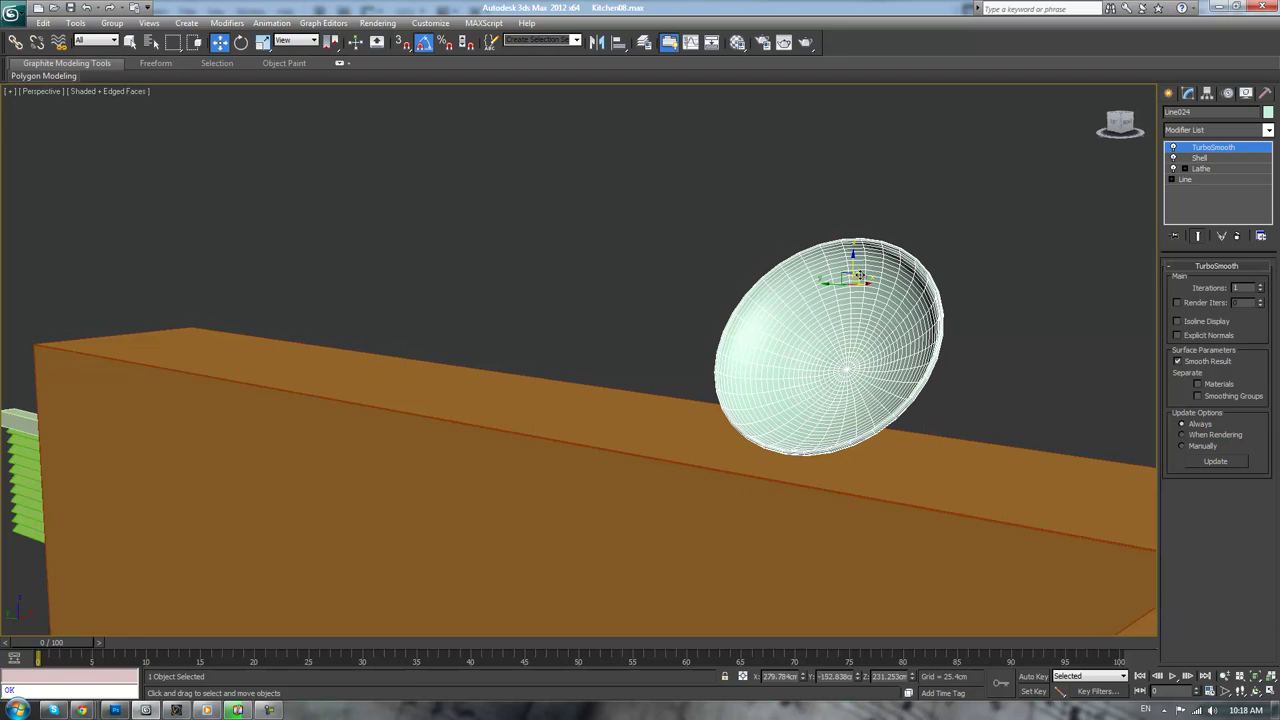
Clone the tilted bowl along the cabinet top toward the window blind
{"action": "scroll", "coordinate": [862, 421], "scroll_direction": "down", "scroll_amount": 6}
{"action": "mouse_move", "coordinate": [798, 433]}
{"action": "middle_mouse_down", "text": "alt"}
{"action": "mouse_move", "coordinate": [837, 434]}
{"action": "mouse_move", "coordinate": [815, 428]}
{"action": "middle_mouse_up", "text": "alt"}
{"action": "scroll", "coordinate": [752, 408], "scroll_direction": "up", "scroll_amount": 3}
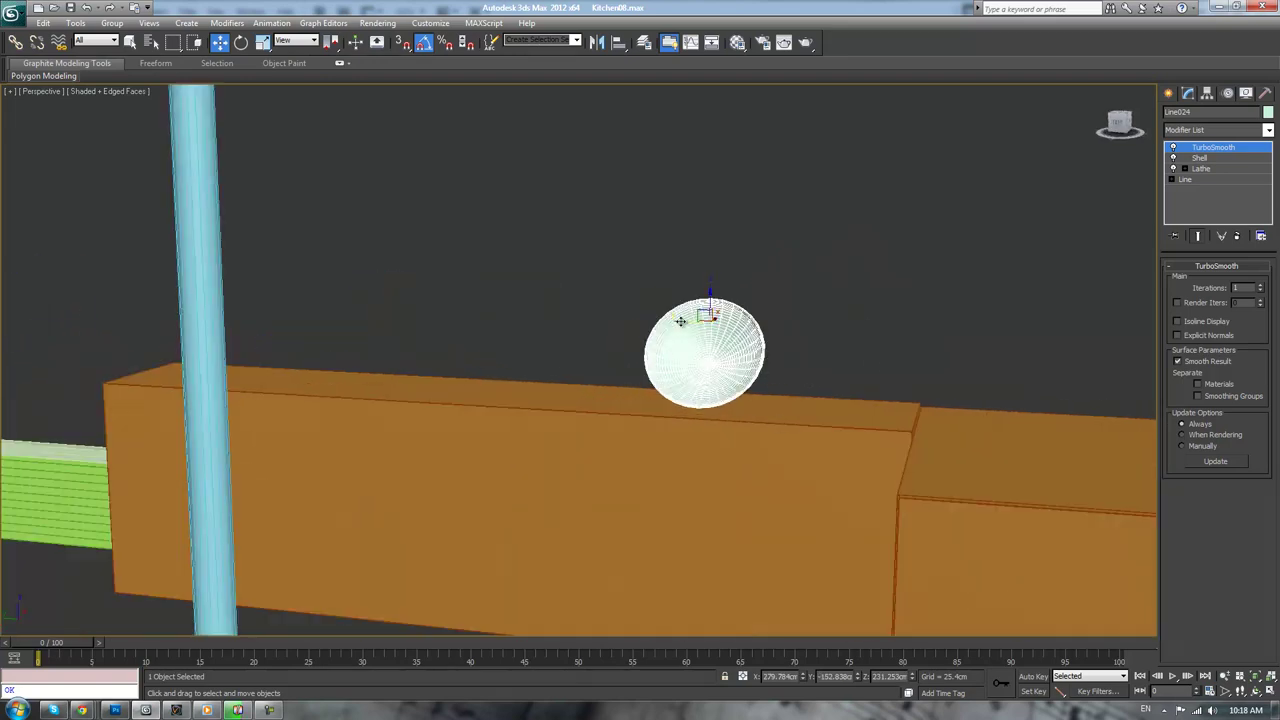
{"action": "left_click_drag", "start_coordinate": [678, 326], "coordinate": [391, 322], "text": "shift"}
{"action": "left_click", "coordinate": [646, 414]}
Scale the second tilted bowl down uniformly and reposition it on the cabinet top
{"action": "key", "text": "r"}
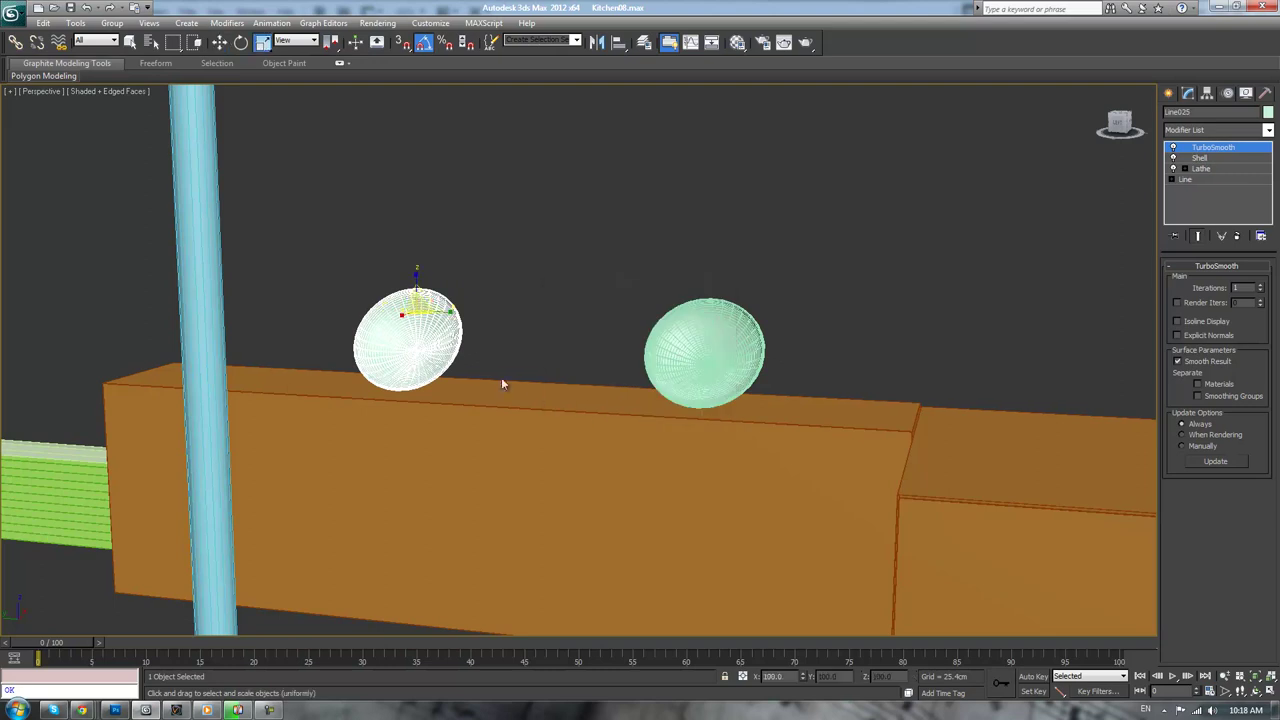
{"action": "mouse_move", "coordinate": [418, 312]}
{"action": "left_mouse_down"}
{"action": "mouse_move", "coordinate": [422, 344]}
{"action": "mouse_move", "coordinate": [491, 353]}
{"action": "left_mouse_up"}
{"action": "key", "text": "w"}
{"action": "scroll", "coordinate": [486, 330], "scroll_direction": "up", "scroll_amount": 3}
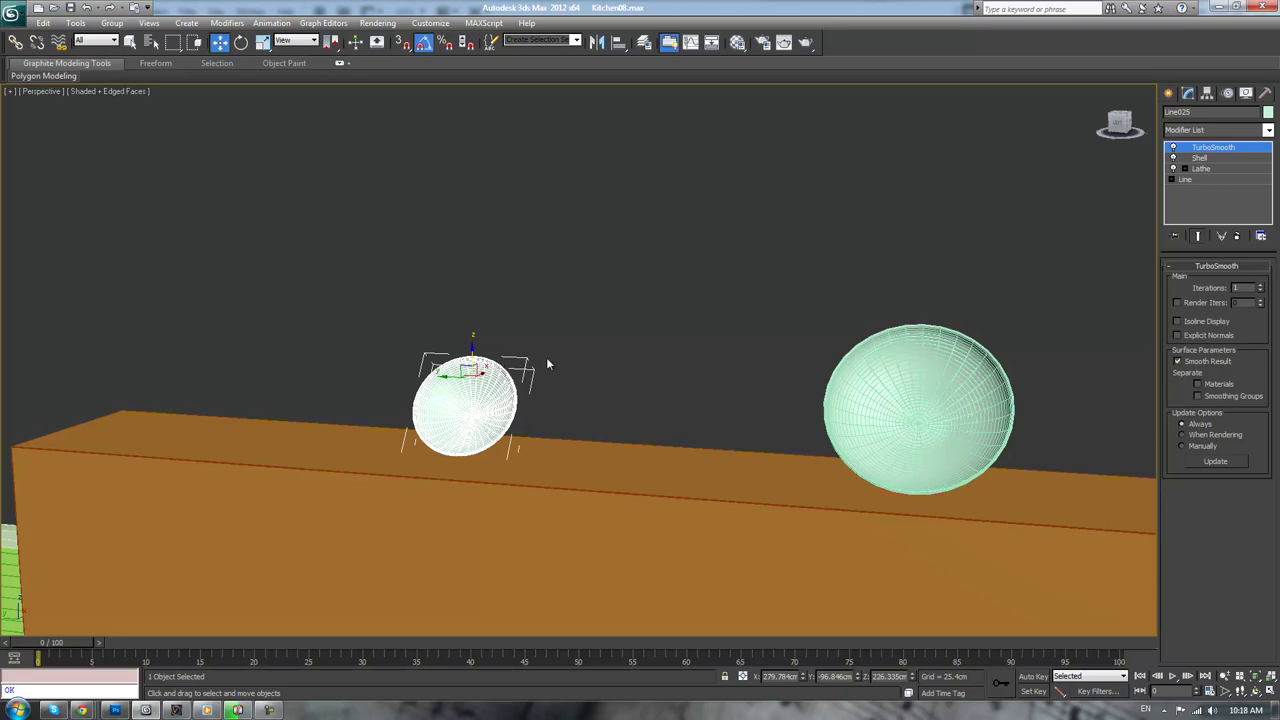
{"action": "left_click", "coordinate": [653, 346]}
Examine the cabinet-top decorations and the whole kitchen from several angles, toggling the edged-faces display
{"action": "scroll", "coordinate": [655, 360], "scroll_direction": "down", "scroll_amount": 8}
{"action": "mouse_move", "coordinate": [660, 386]}
{"action": "middle_mouse_down", "text": "alt"}
{"action": "mouse_move", "coordinate": [607, 410]}
{"action": "mouse_move", "coordinate": [651, 400]}
{"action": "middle_mouse_up", "text": "alt"}
{"action": "scroll", "coordinate": [650, 400], "scroll_direction": "up", "scroll_amount": 8}
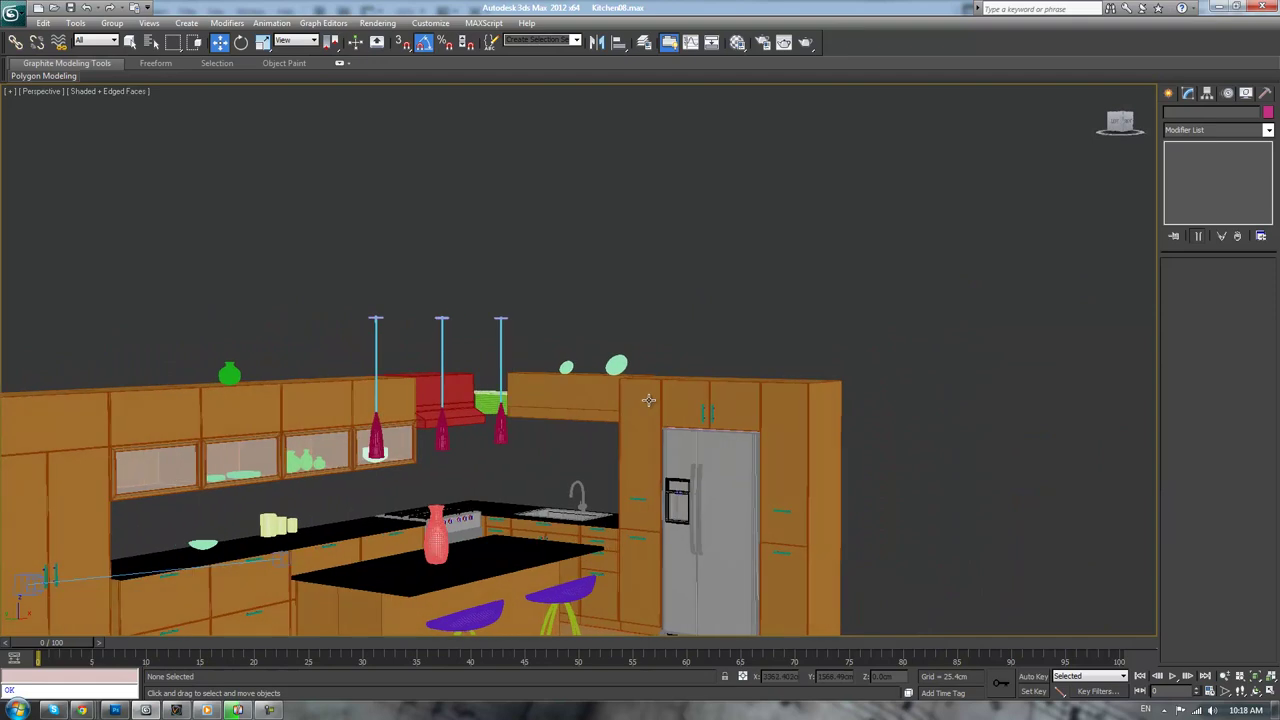
{"action": "middle_click_drag", "start_coordinate": [702, 405], "coordinate": [397, 394], "text": "alt"}
{"action": "left_click", "coordinate": [338, 388]}
{"action": "scroll", "coordinate": [600, 430], "scroll_direction": "down", "scroll_amount": 10}
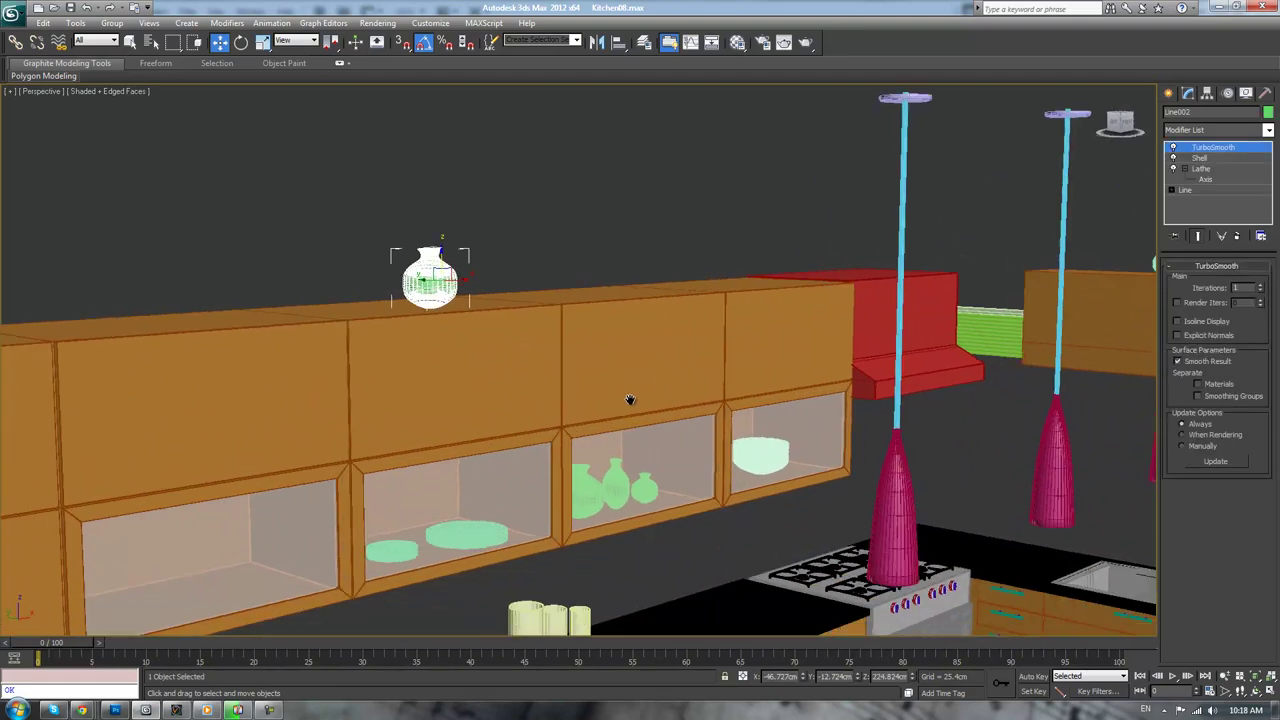
{"action": "scroll", "coordinate": [609, 459], "scroll_direction": "up", "scroll_amount": 4}
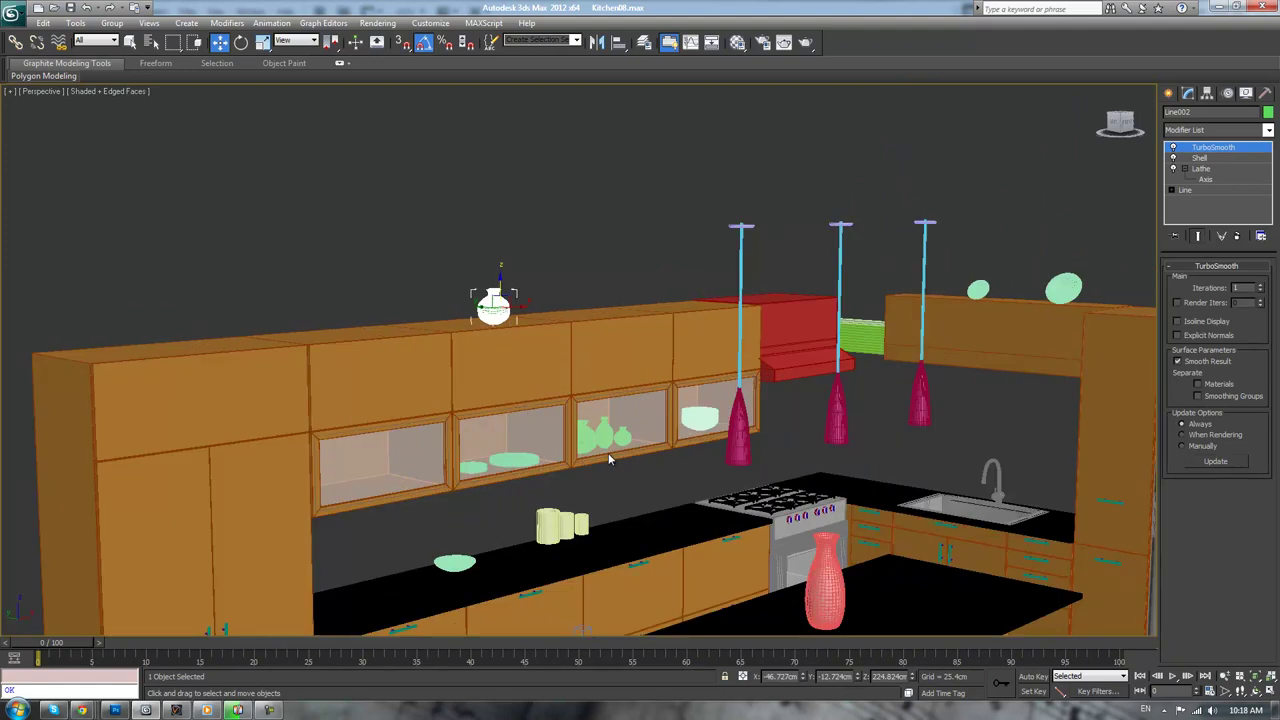
{"action": "left_click", "coordinate": [663, 481]}
{"action": "scroll", "coordinate": [663, 481], "scroll_direction": "down", "scroll_amount": 6}
{"action": "mouse_move", "coordinate": [697, 490]}
{"action": "middle_mouse_down", "text": "alt"}
{"action": "mouse_move", "coordinate": [740, 491]}
{"action": "mouse_move", "coordinate": [655, 500]}
{"action": "mouse_move", "coordinate": [698, 488]}
{"action": "mouse_move", "coordinate": [735, 400]}
{"action": "mouse_move", "coordinate": [716, 330]}
{"action": "middle_mouse_up", "text": "alt"}
{"action": "key", "text": "F4"}
{"action": "key", "text": "F4"}
{"action": "scroll", "coordinate": [740, 480], "scroll_direction": "up", "scroll_amount": 6}
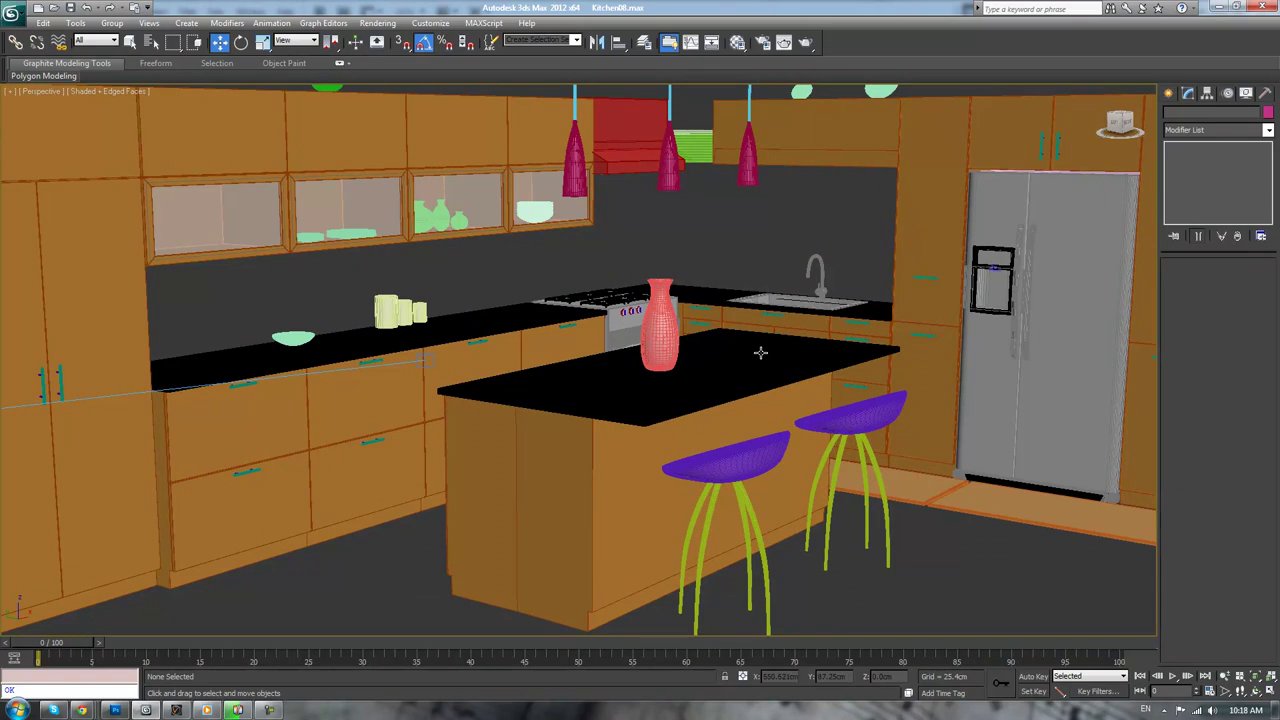
Review the overall kitchen layout from distant and elevated viewpoints, including the island, stools and refrigerator wall
{"action": "scroll", "coordinate": [805, 447], "scroll_direction": "down", "scroll_amount": 10}
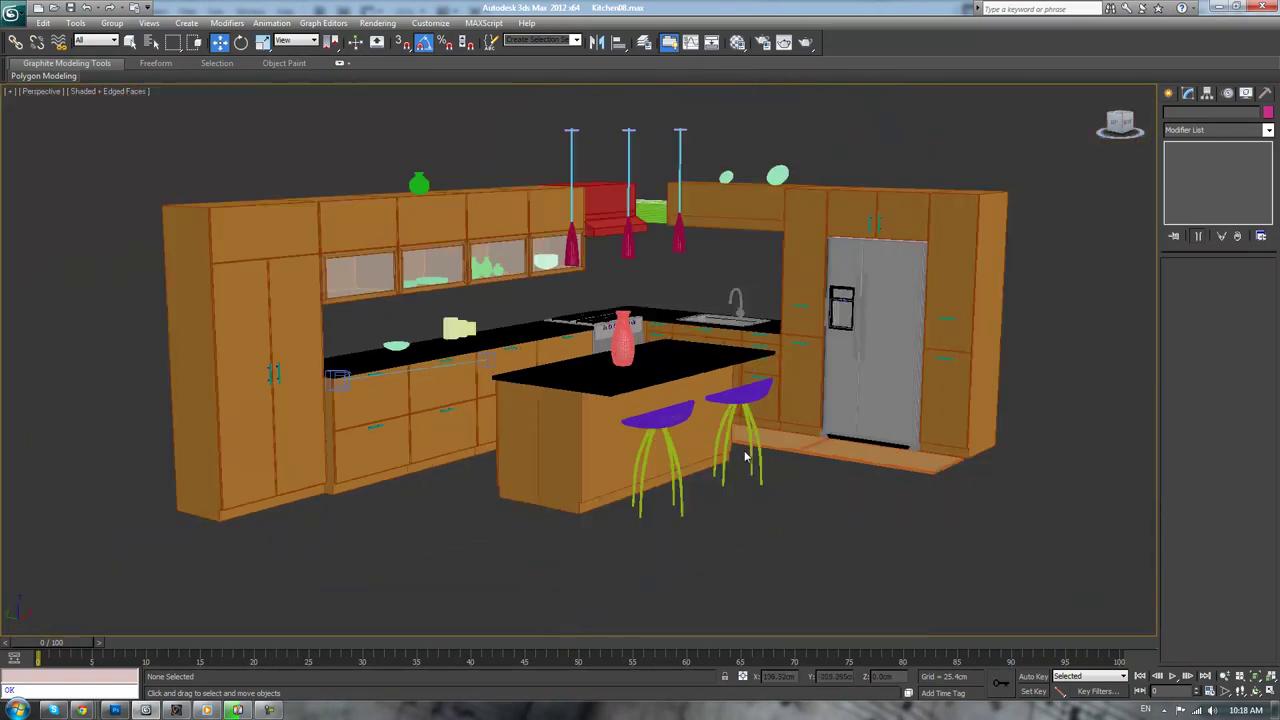
{"action": "middle_click_drag", "start_coordinate": [655, 389], "coordinate": [690, 417], "text": "alt"}
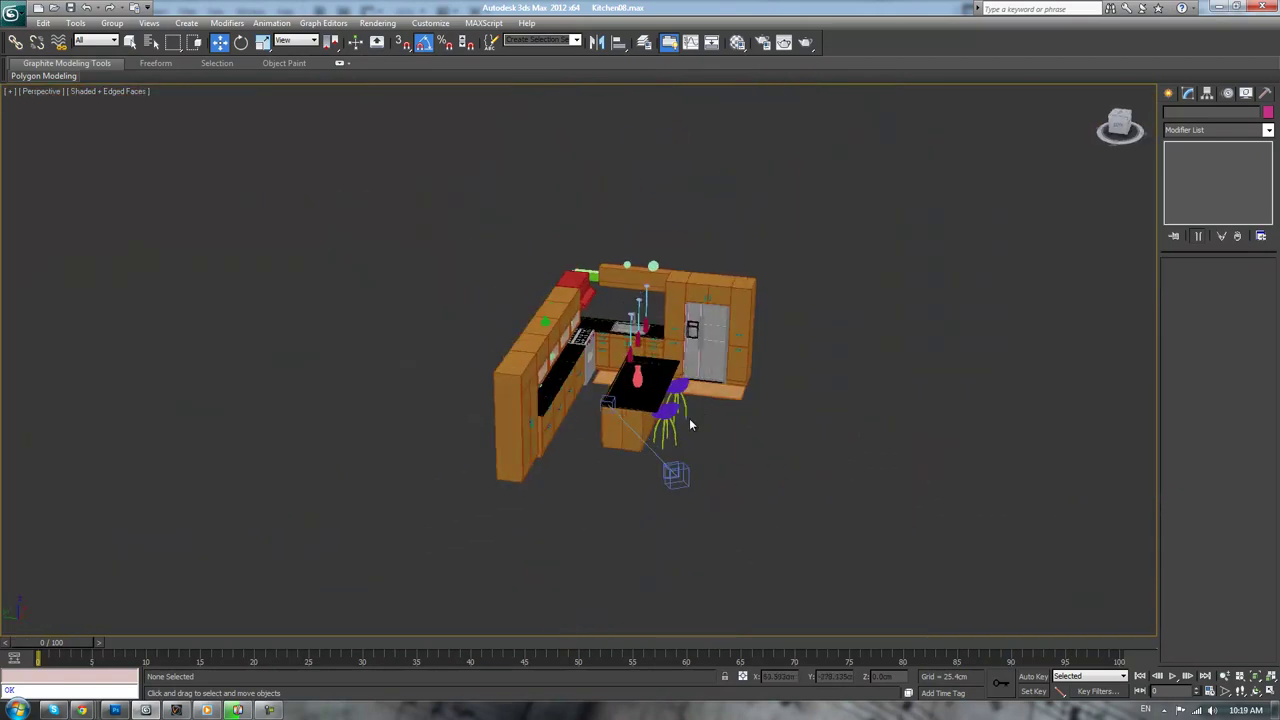
{"action": "scroll", "coordinate": [826, 448], "scroll_direction": "up", "scroll_amount": 6}
{"action": "middle_click_drag", "start_coordinate": [979, 491], "coordinate": [927, 468]}
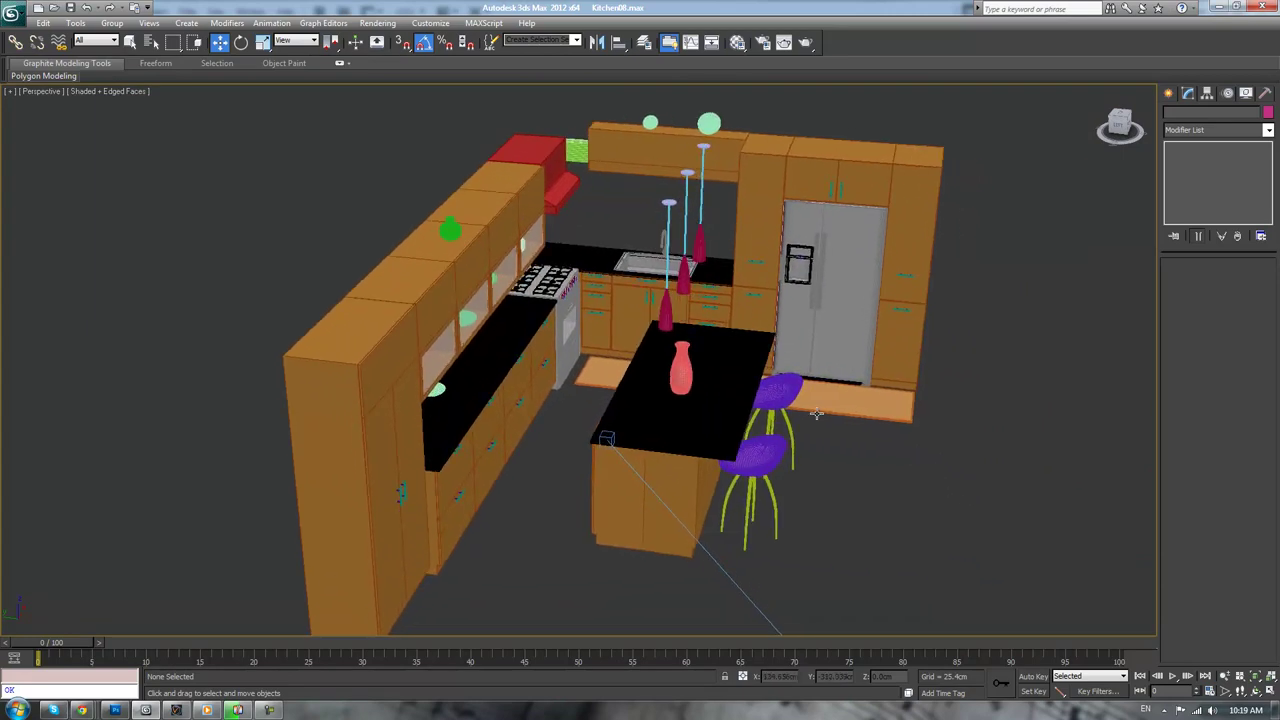
{"action": "middle_click_drag", "start_coordinate": [1052, 415], "coordinate": [789, 377]}
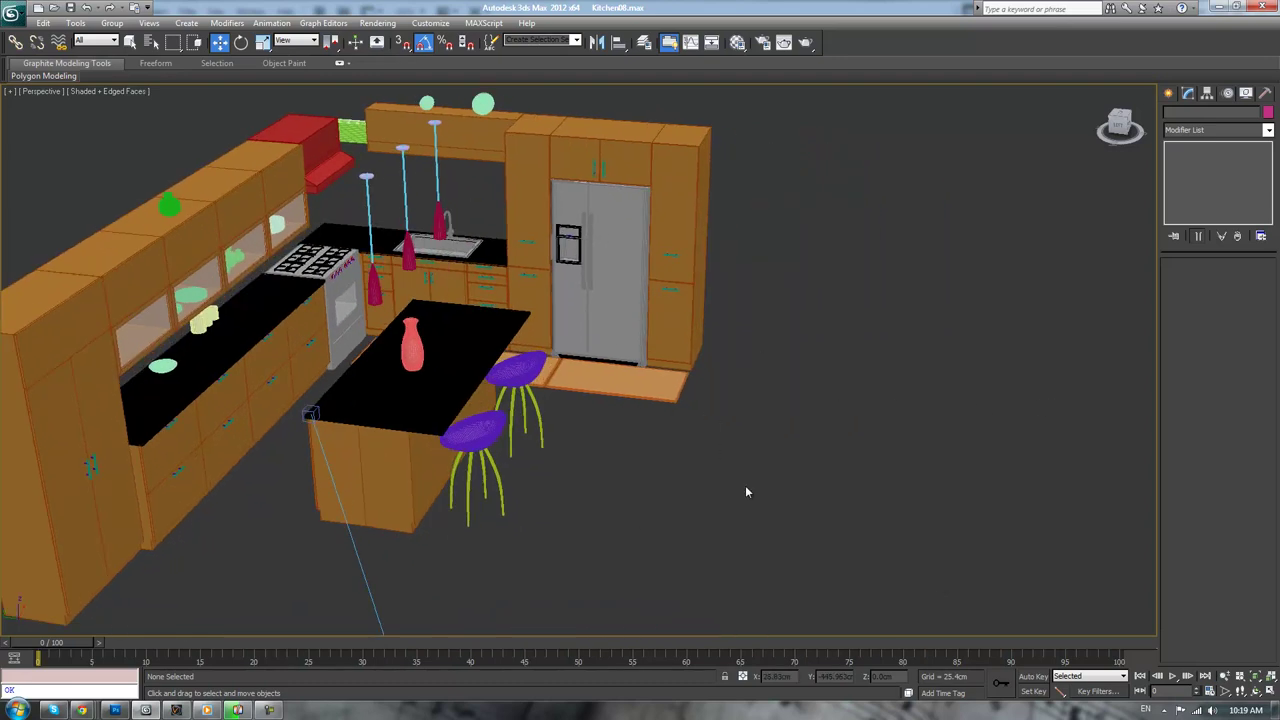
{"action": "middle_click_drag", "start_coordinate": [697, 480], "coordinate": [835, 493]}
{"action": "scroll", "coordinate": [835, 492], "scroll_direction": "up", "scroll_amount": 3}
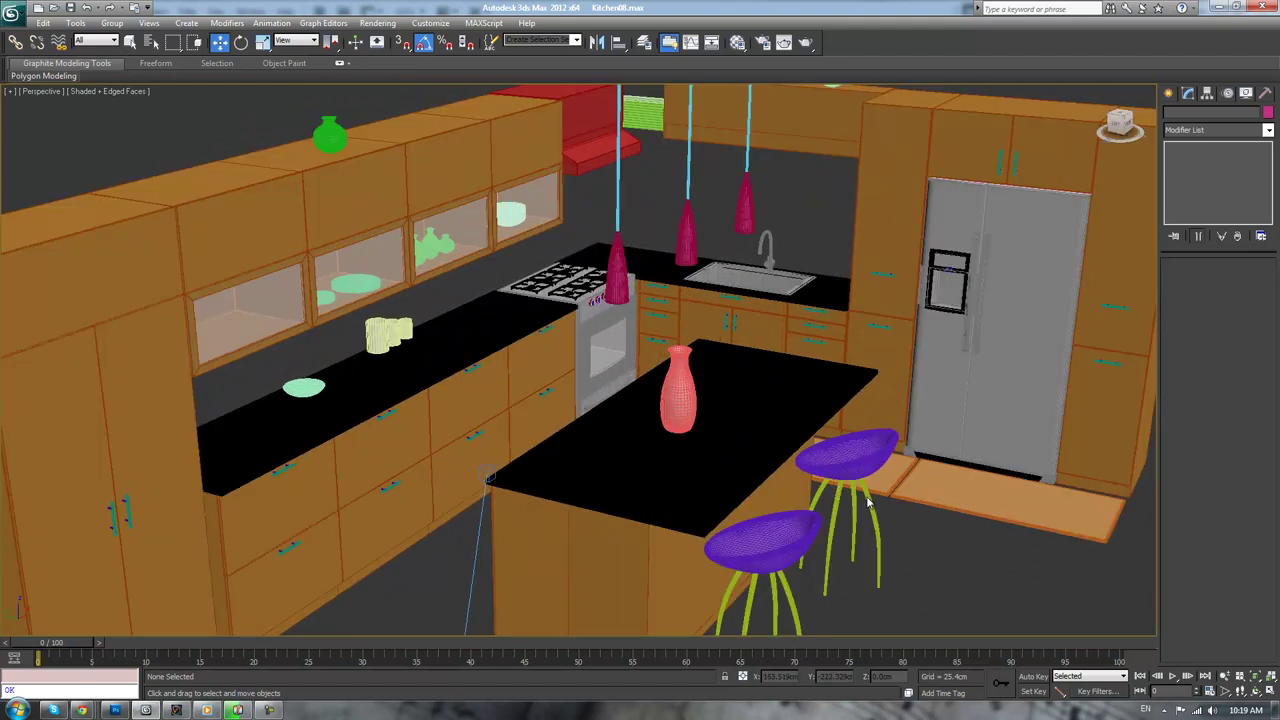
{"action": "middle_click_drag", "start_coordinate": [896, 500], "coordinate": [894, 518]}
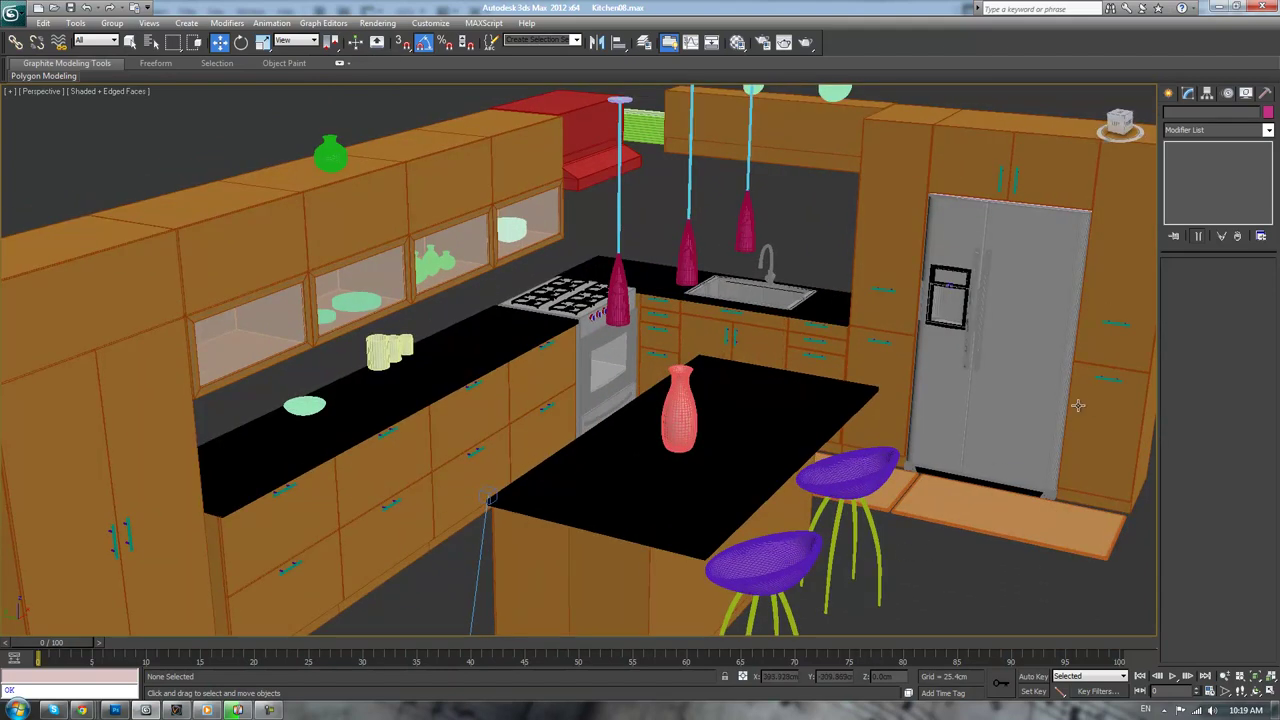
Select the stove's main body and isolate it, with its front oven opening in close view
{"action": "middle_click_drag", "start_coordinate": [827, 229], "coordinate": [752, 266]}
{"action": "scroll", "coordinate": [754, 266], "scroll_direction": "up", "scroll_amount": 3}
{"action": "middle_click_drag", "start_coordinate": [822, 236], "coordinate": [866, 264]}
{"action": "scroll", "coordinate": [866, 264], "scroll_direction": "up", "scroll_amount": 3}
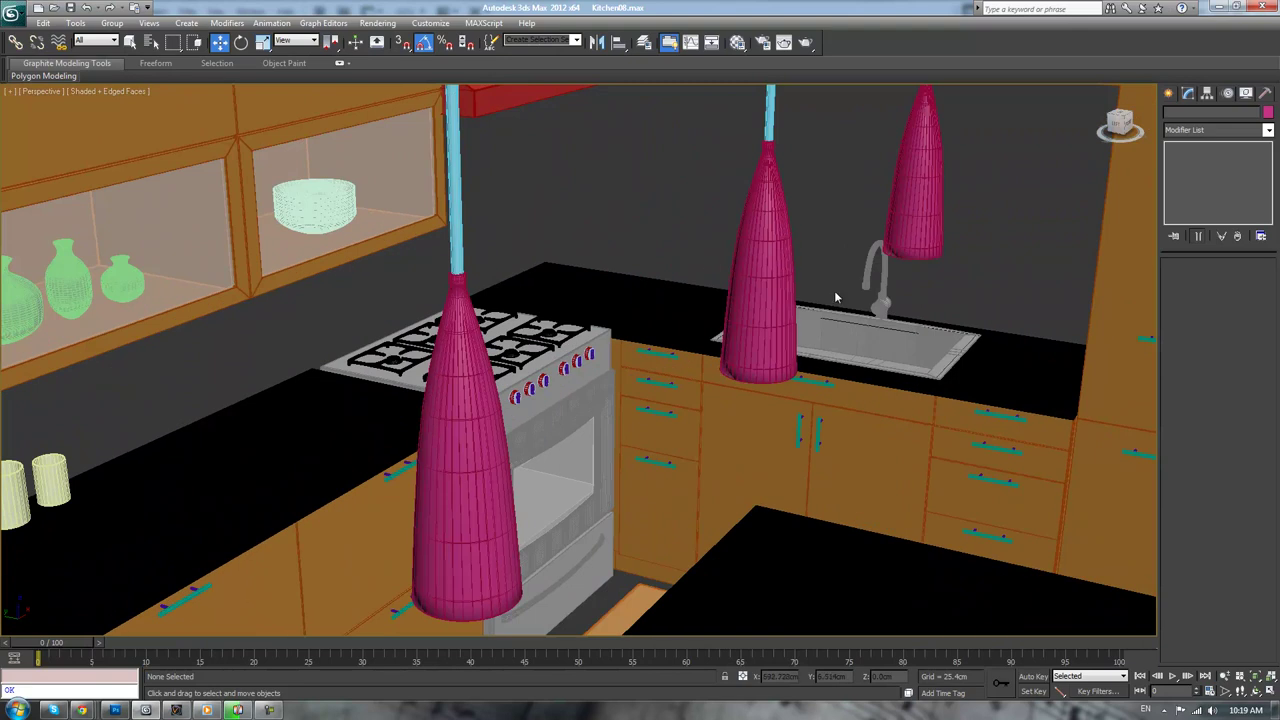
{"action": "scroll", "coordinate": [677, 284], "scroll_direction": "up", "scroll_amount": 3}
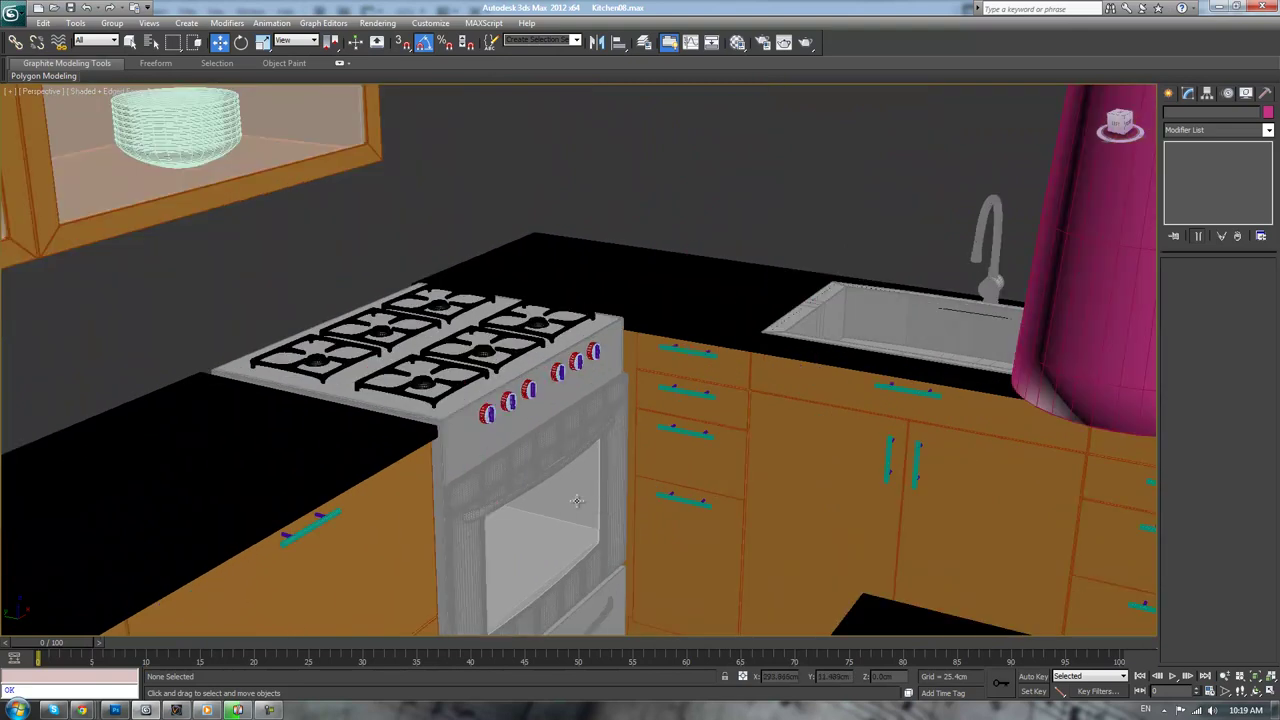
{"action": "left_click", "coordinate": [492, 432]}
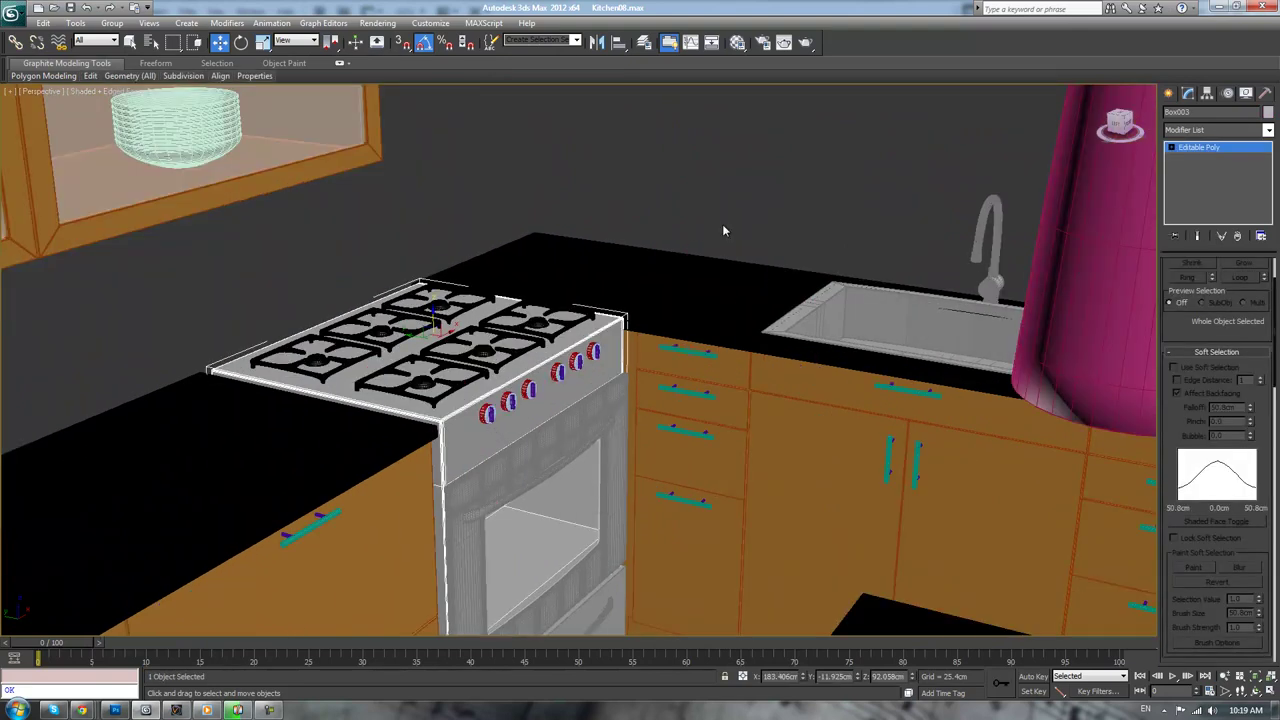
{"action": "right_click", "coordinate": [806, 177]}
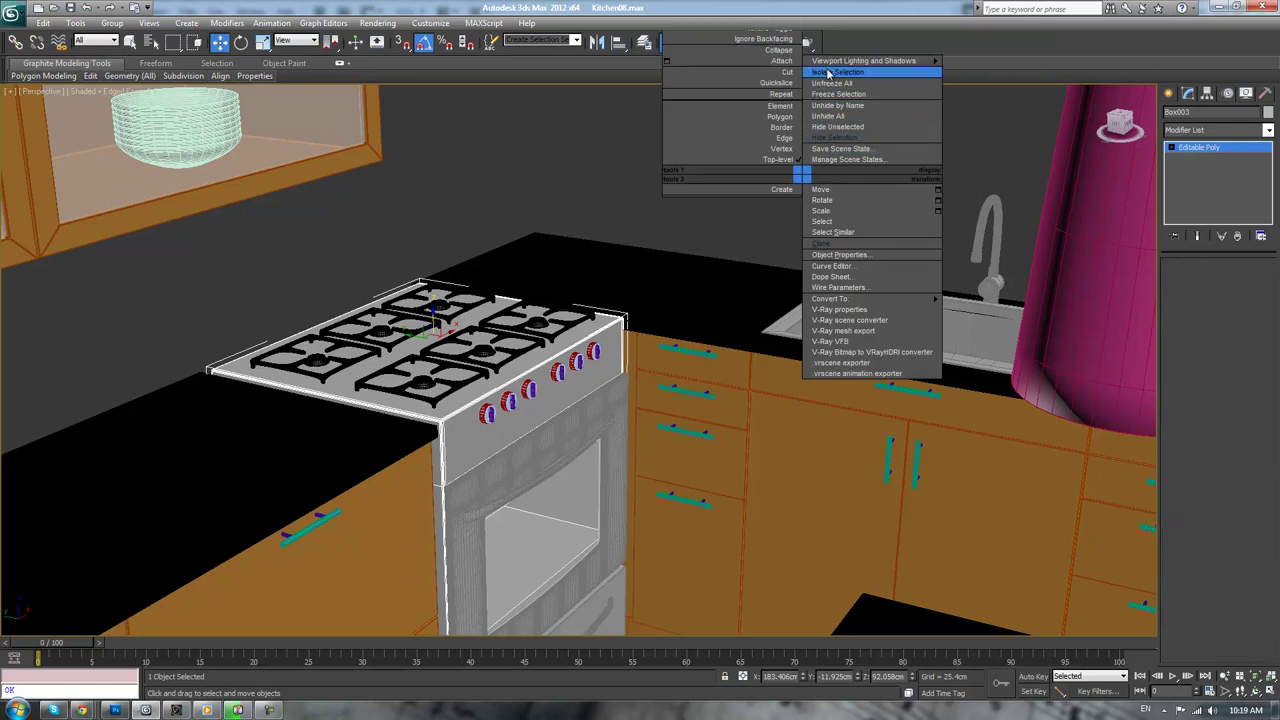
{"action": "left_click", "coordinate": [836, 72]}
{"action": "middle_click_drag", "start_coordinate": [749, 373], "coordinate": [712, 338], "text": "alt"}
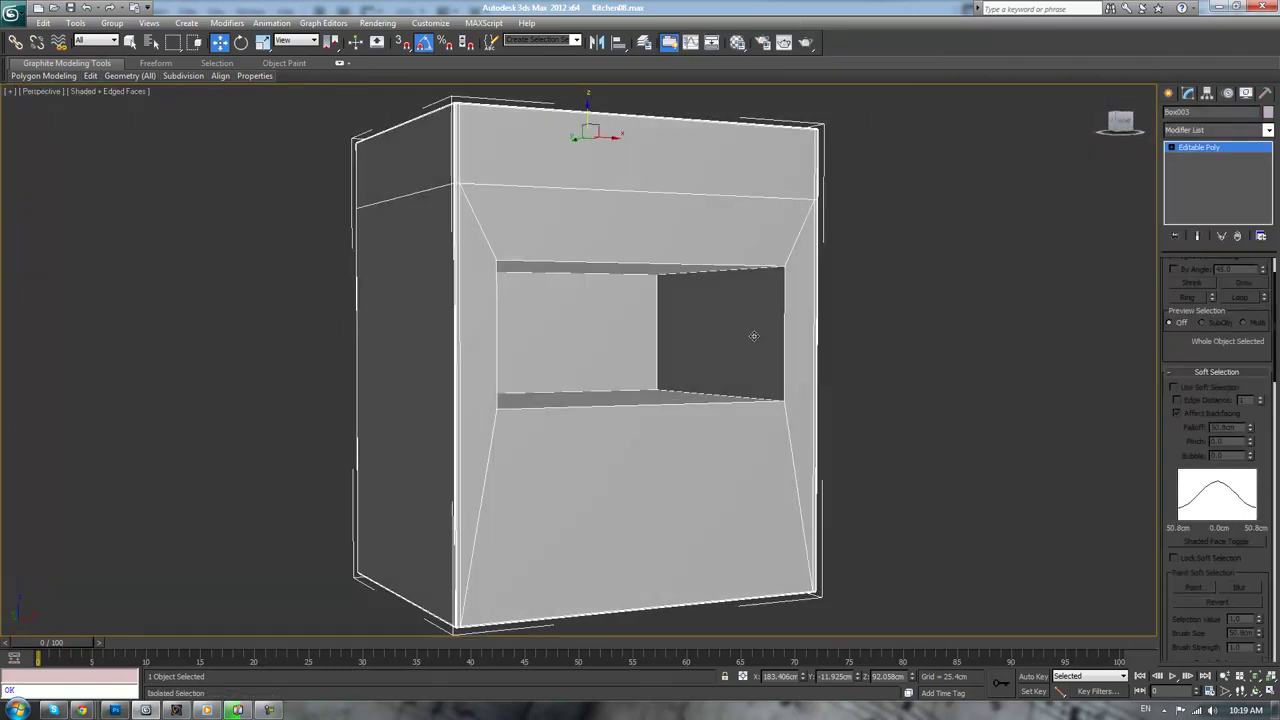
{"action": "scroll", "coordinate": [1222, 350], "scroll_direction": "up", "scroll_amount": 2}
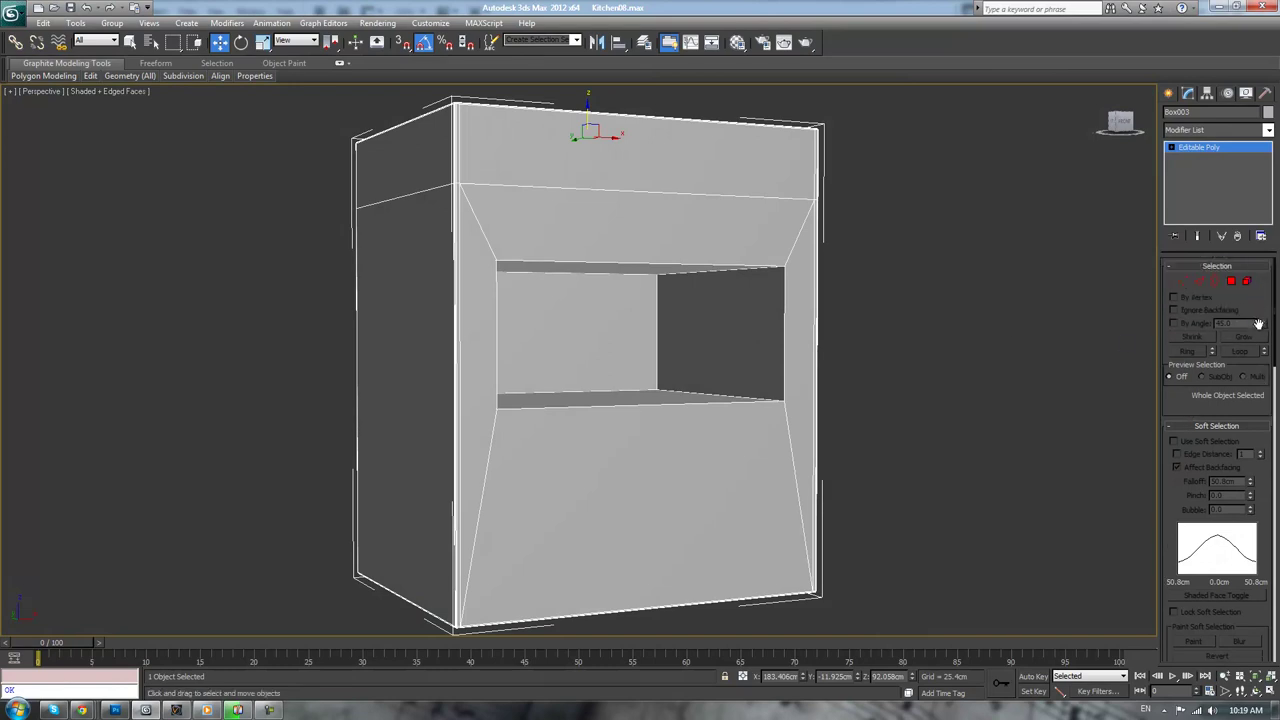
{"action": "scroll", "coordinate": [937, 397], "scroll_direction": "up", "scroll_amount": 8}
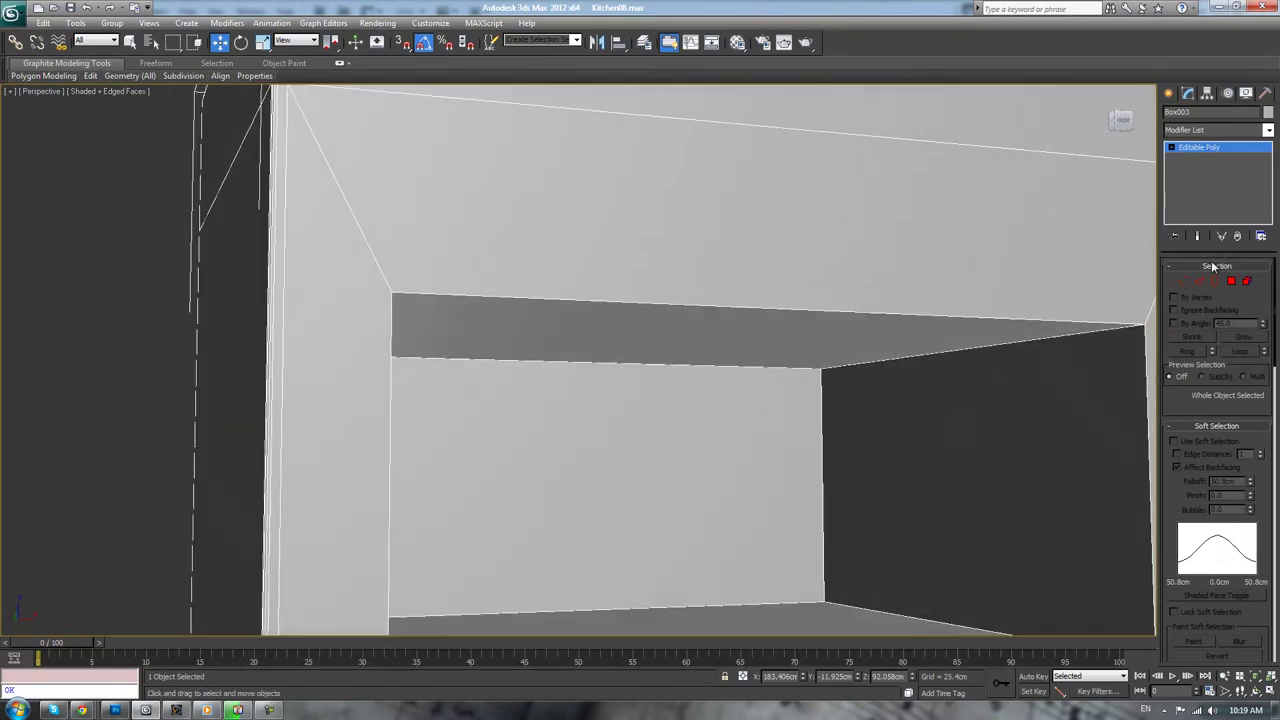
Select the oven cavity's back polygon, grow the selection over the cavity walls, and switch to edge level for its edges
{"action": "left_click", "coordinate": [1199, 282]}
{"action": "scroll", "coordinate": [988, 405], "scroll_direction": "down", "scroll_amount": 4}
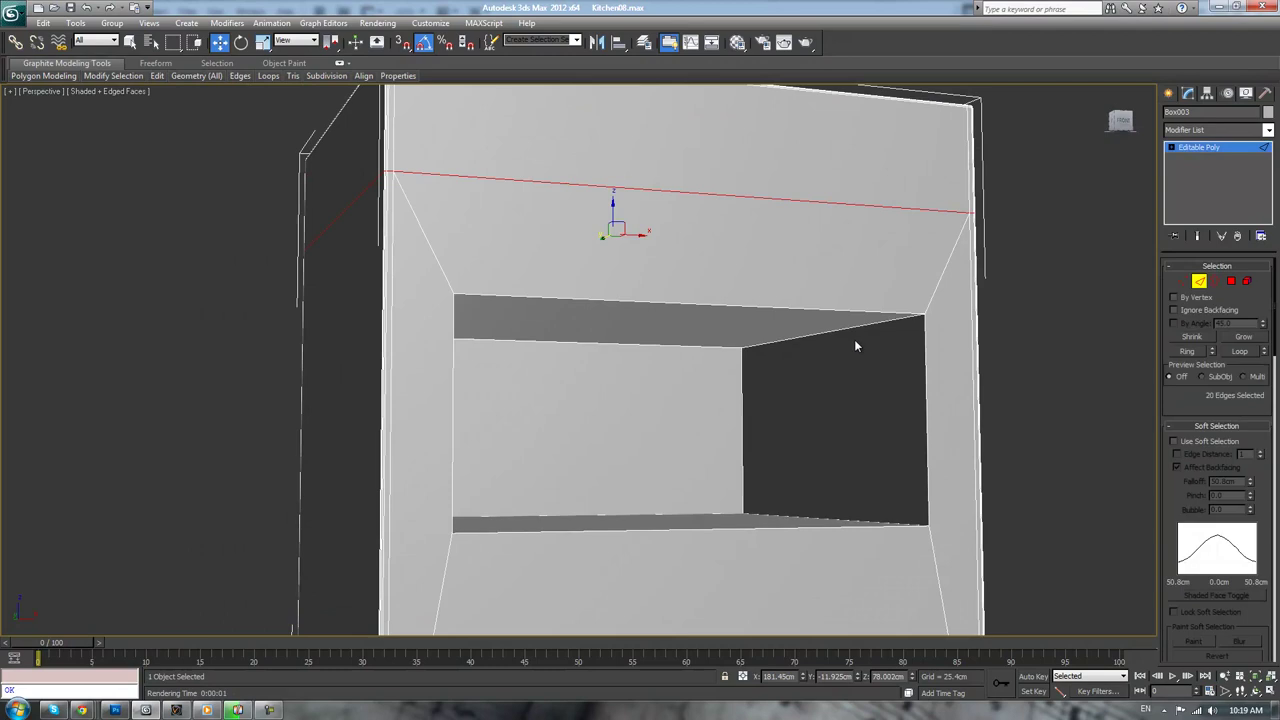
{"action": "left_click", "coordinate": [1233, 283]}
{"action": "left_click", "coordinate": [634, 449]}
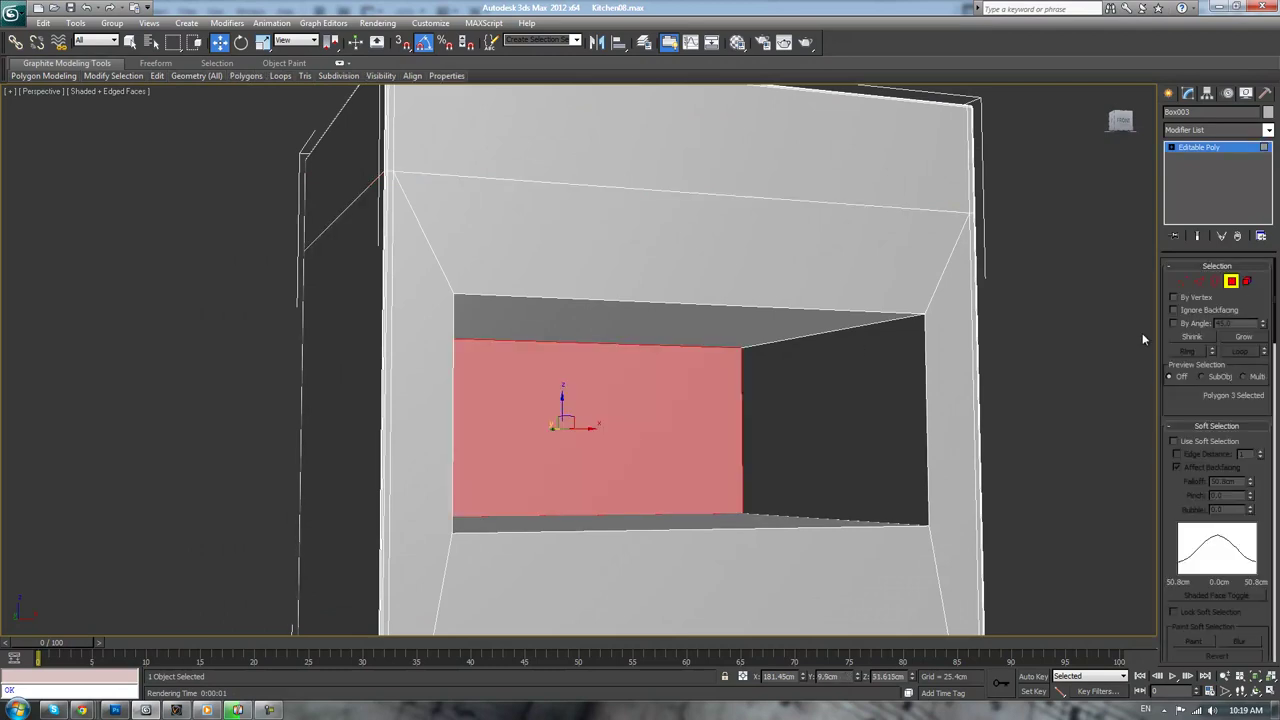
{"action": "left_click", "coordinate": [1237, 338]}
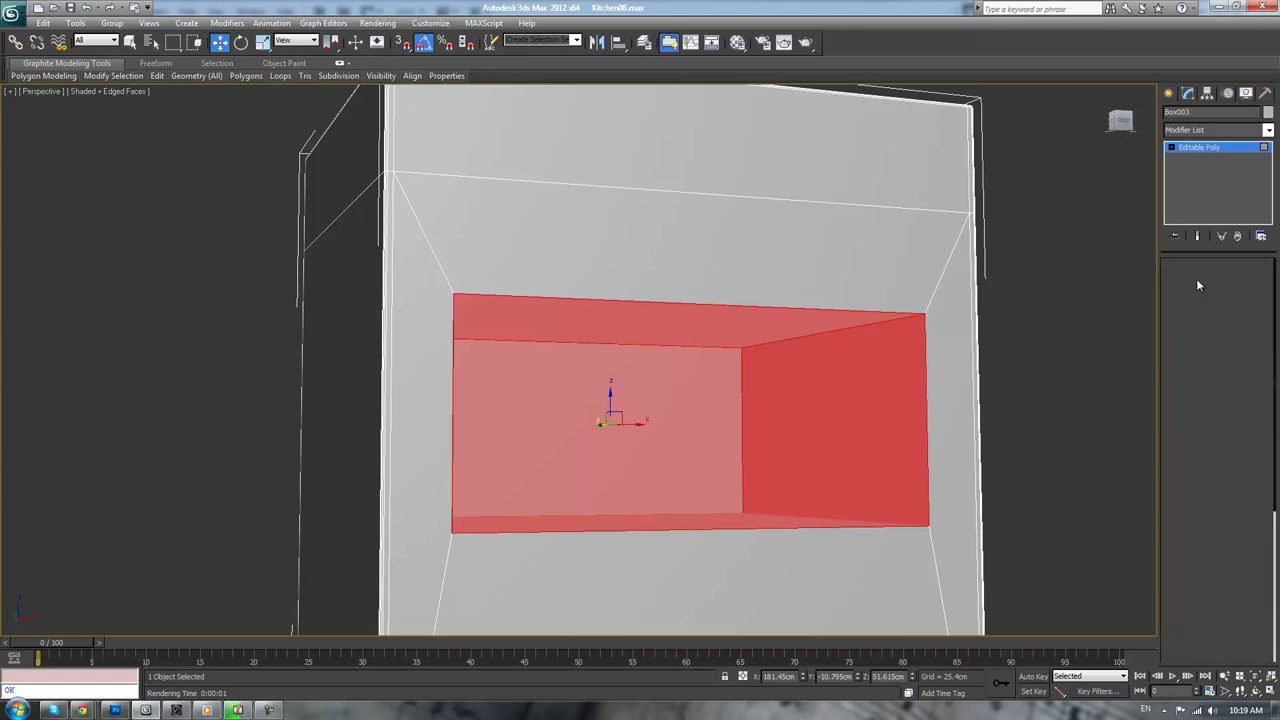
{"action": "left_click", "coordinate": [1199, 283]}
{"action": "left_click_drag", "start_coordinate": [1180, 498], "coordinate": [1180, 292]}
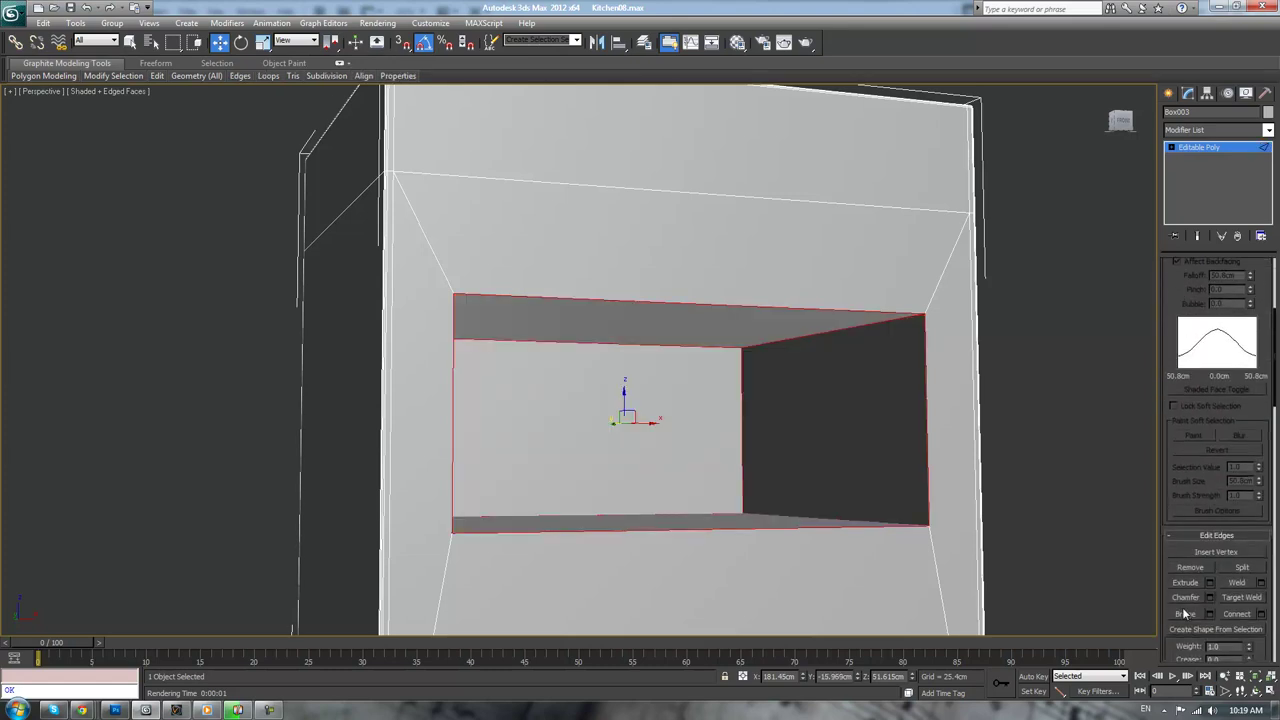
Chamfer the selected oven cavity edges by 0.596 cm and clear the edge selection
{"action": "key", "text": "ctrl+shift+c"}
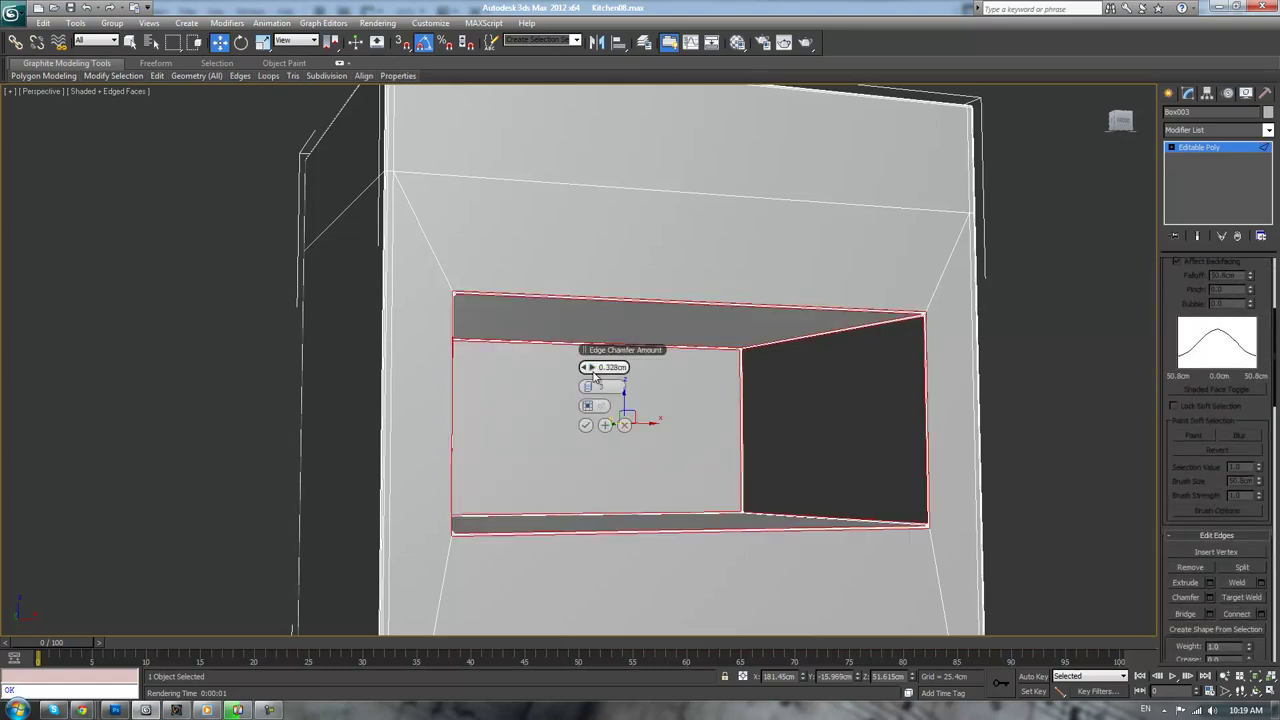
{"action": "left_click_drag", "start_coordinate": [590, 367], "coordinate": [596, 367]}
{"action": "left_click", "coordinate": [946, 261], "text": "ctrl"}
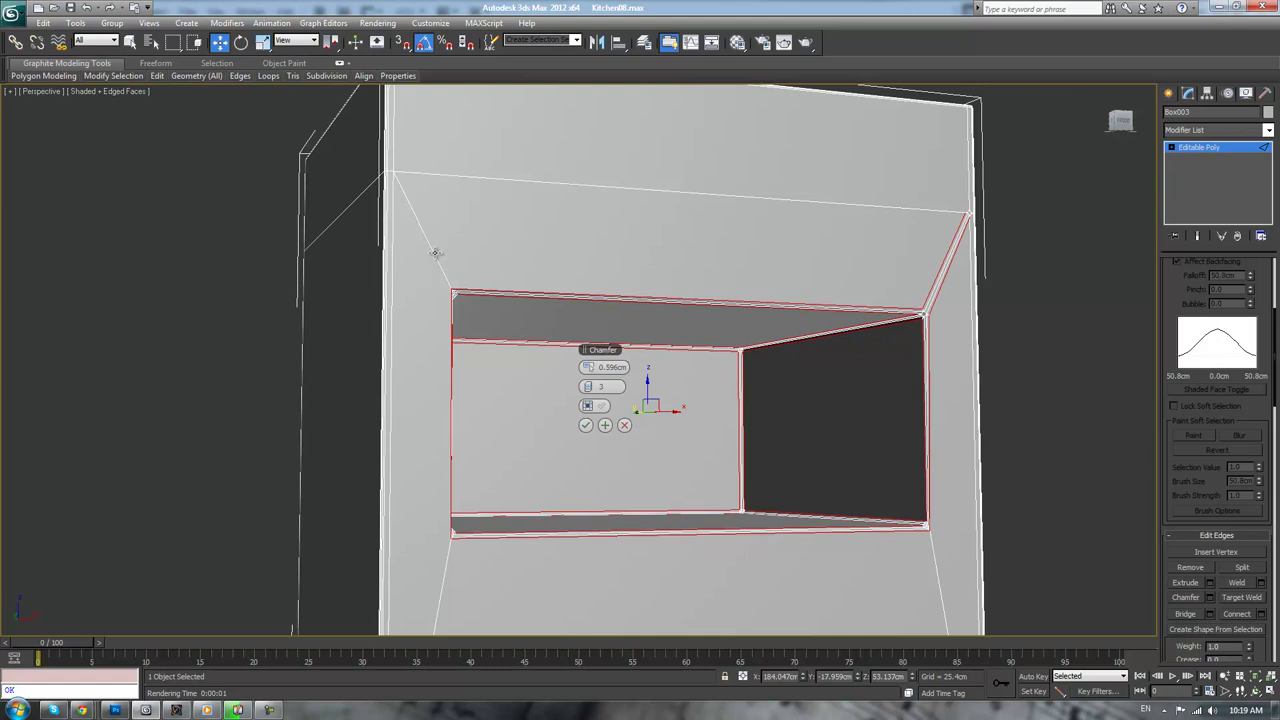
{"action": "key", "text": "ctrl+z"}
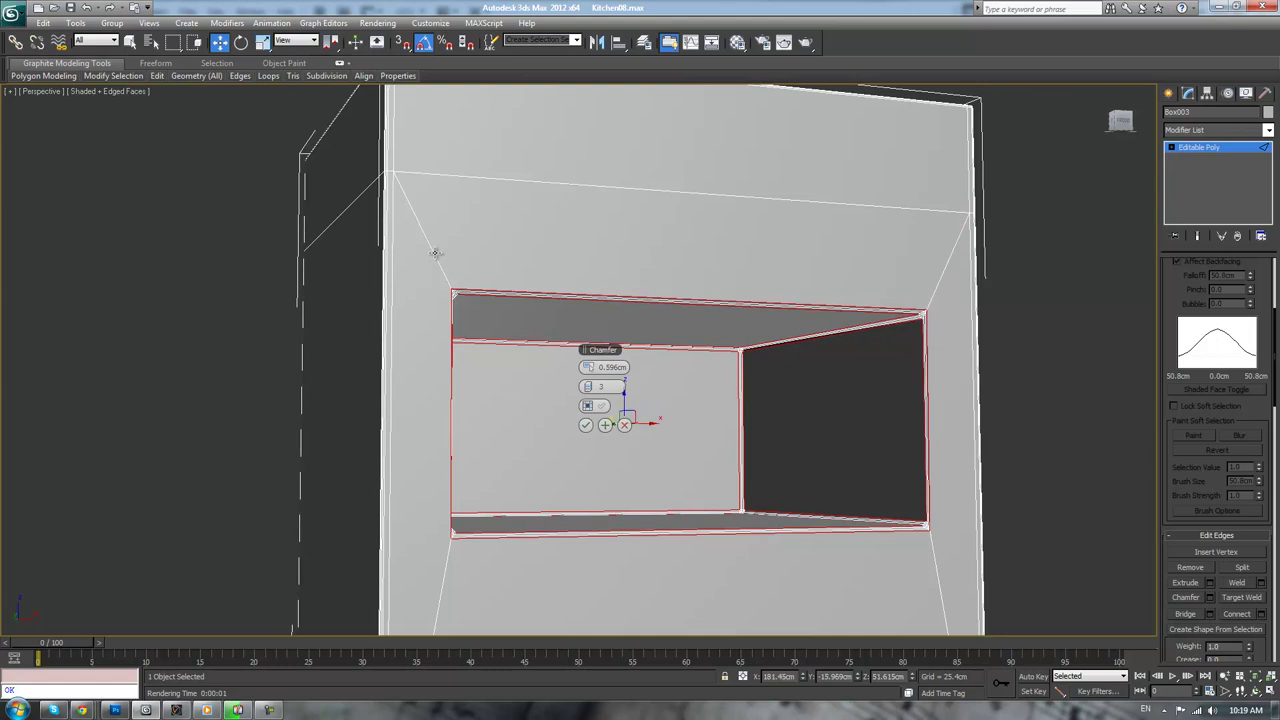
{"action": "left_click", "coordinate": [586, 425]}
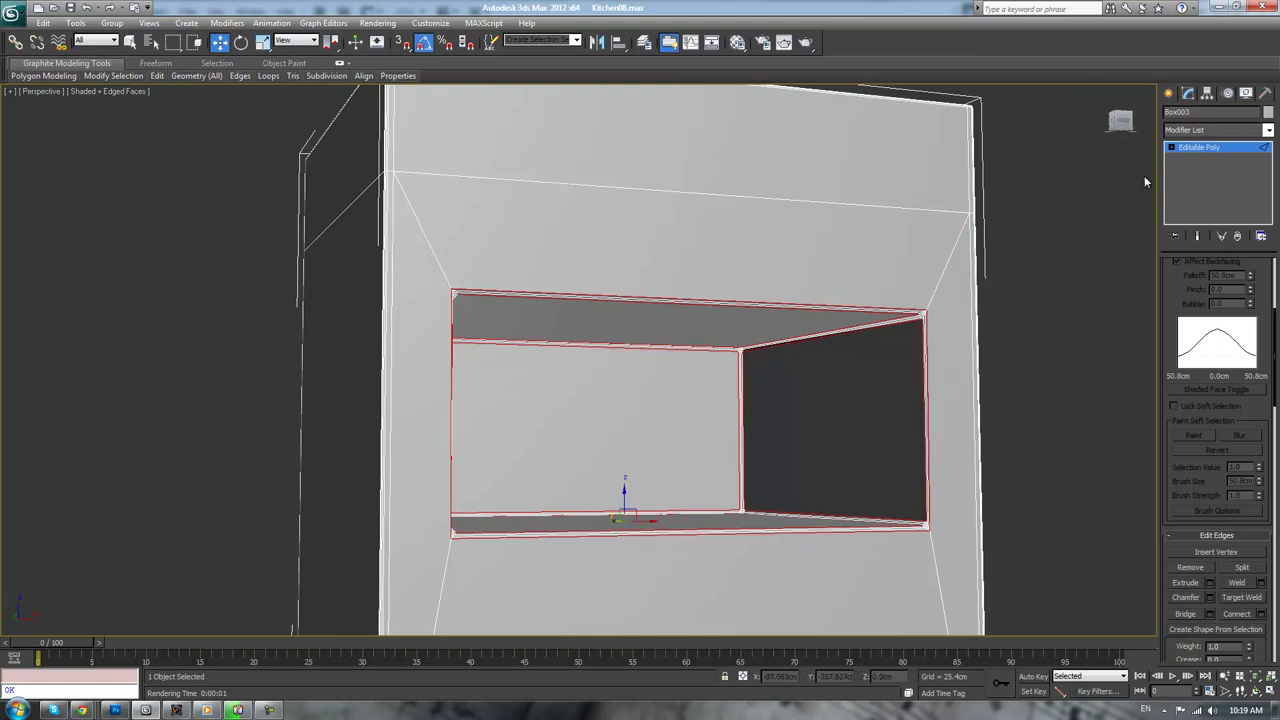
{"action": "left_click", "coordinate": [1113, 170]}
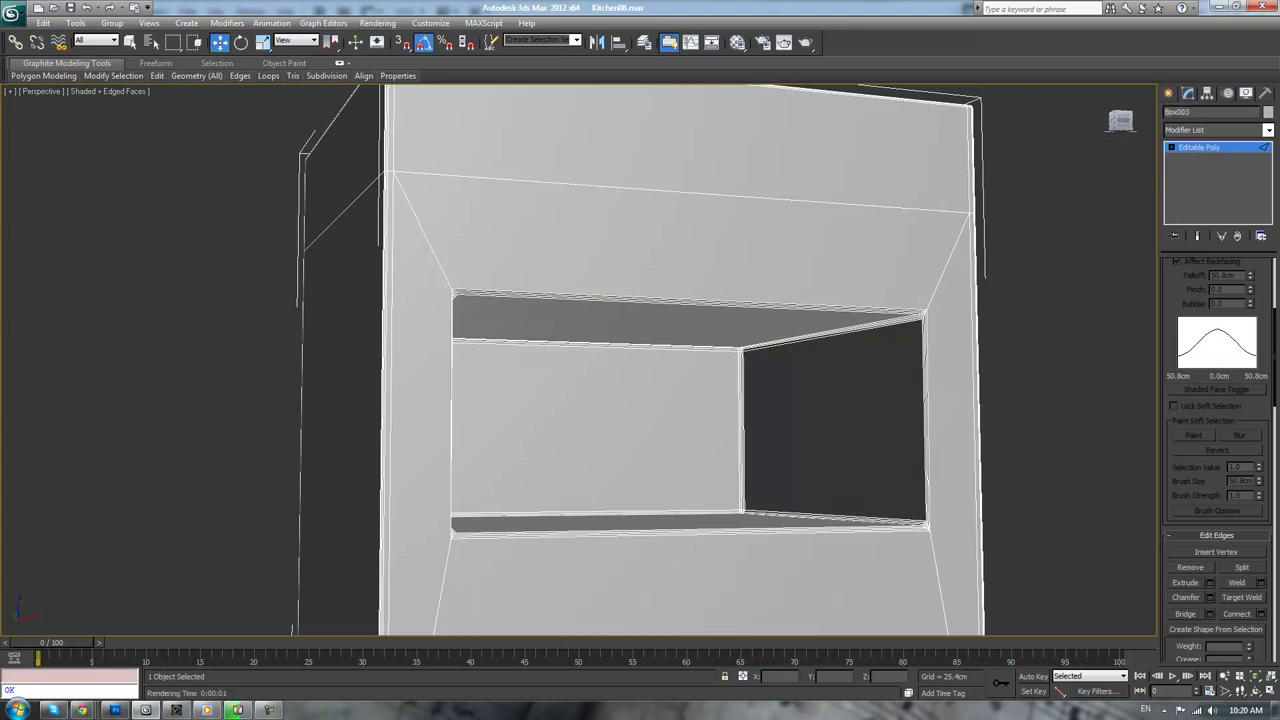
End the isolation of the stove body and show the scene around the stove in wireframe
{"action": "scroll", "coordinate": [1180, 432], "scroll_direction": "up", "scroll_amount": 3}
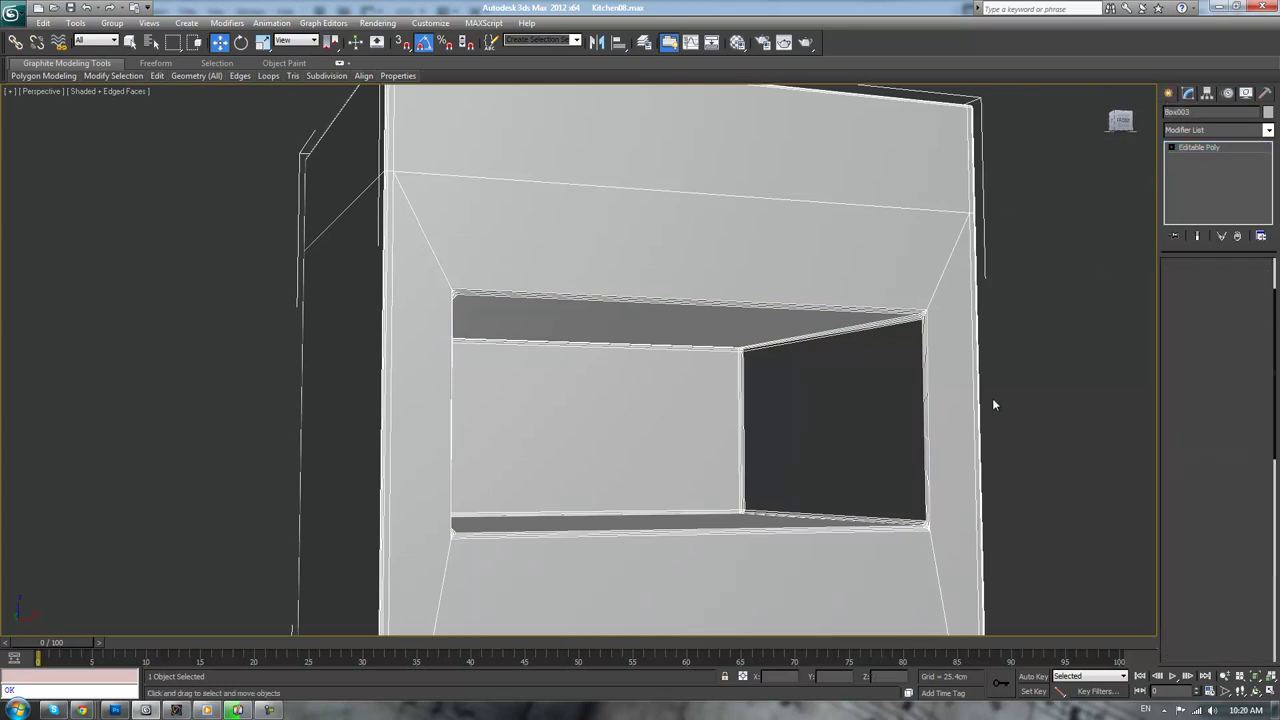
{"action": "key", "text": "alt+q"}
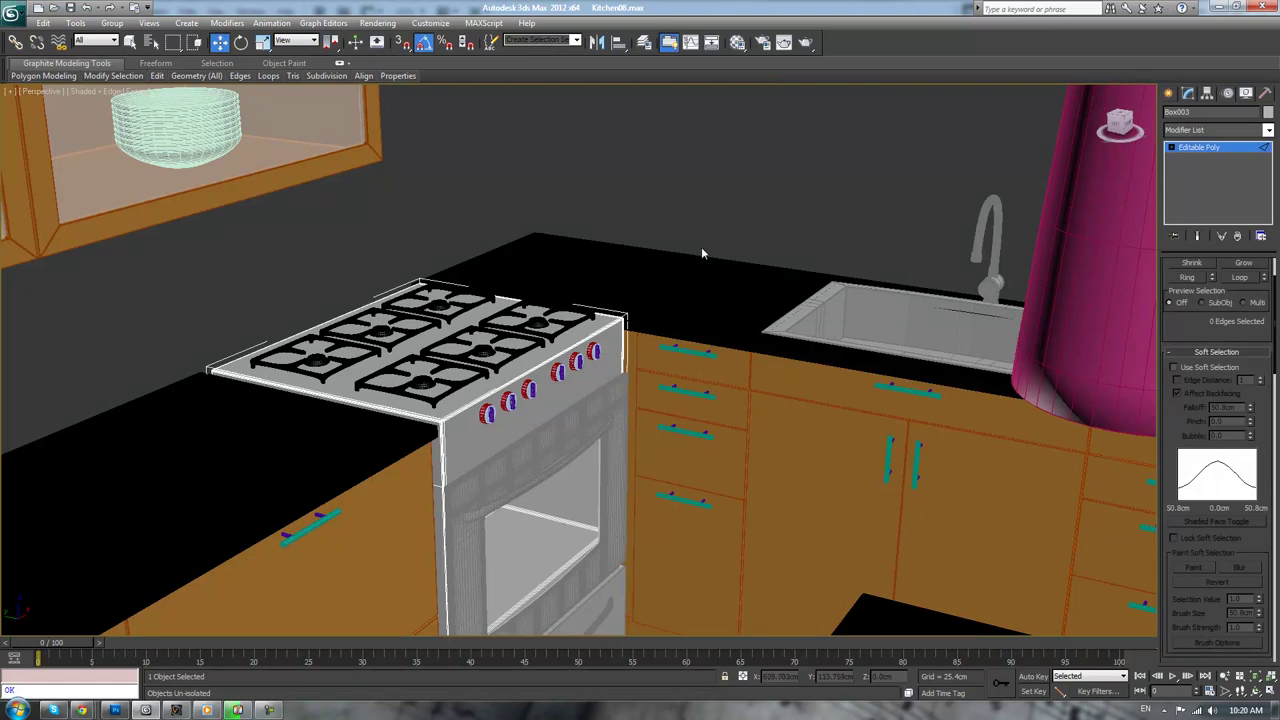
{"action": "scroll", "coordinate": [700, 262], "scroll_direction": "down", "scroll_amount": 6}
{"action": "scroll", "coordinate": [702, 266], "scroll_direction": "up", "scroll_amount": 6}
{"action": "middle_click_drag", "start_coordinate": [708, 303], "coordinate": [718, 255]}
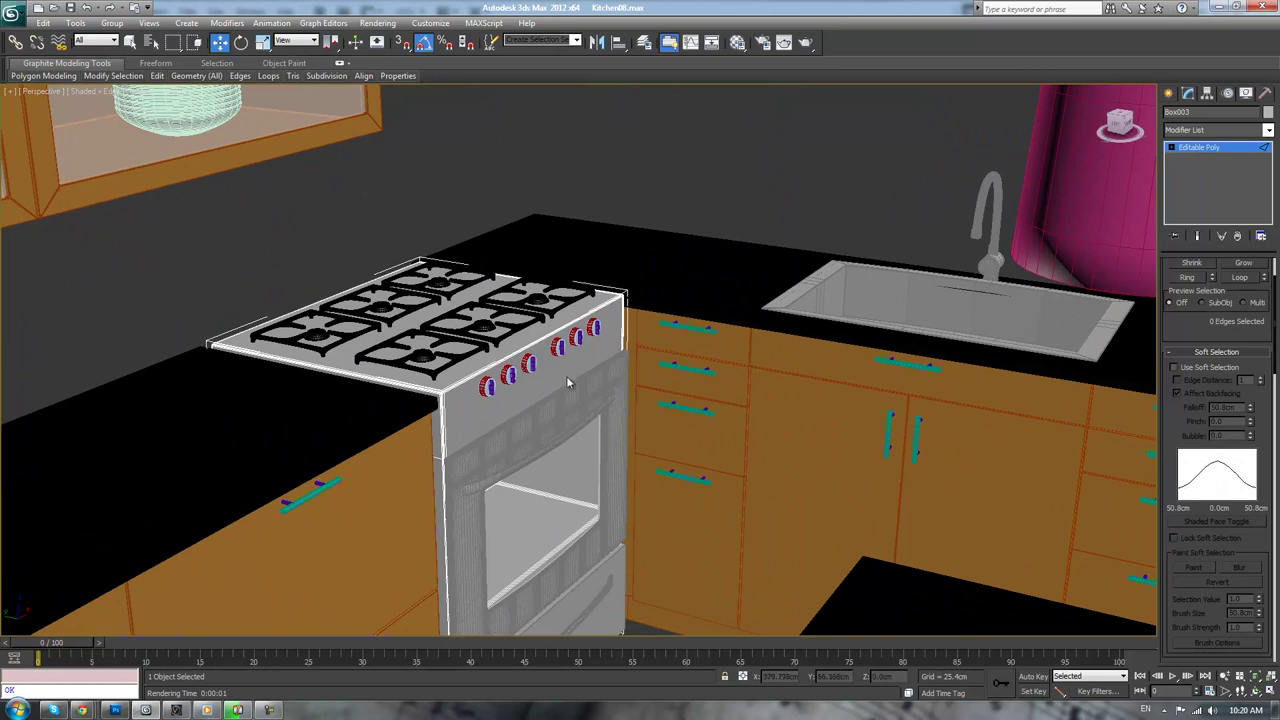
{"action": "key", "text": "F3"}
{"action": "middle_click_drag", "start_coordinate": [541, 383], "coordinate": [552, 345]}
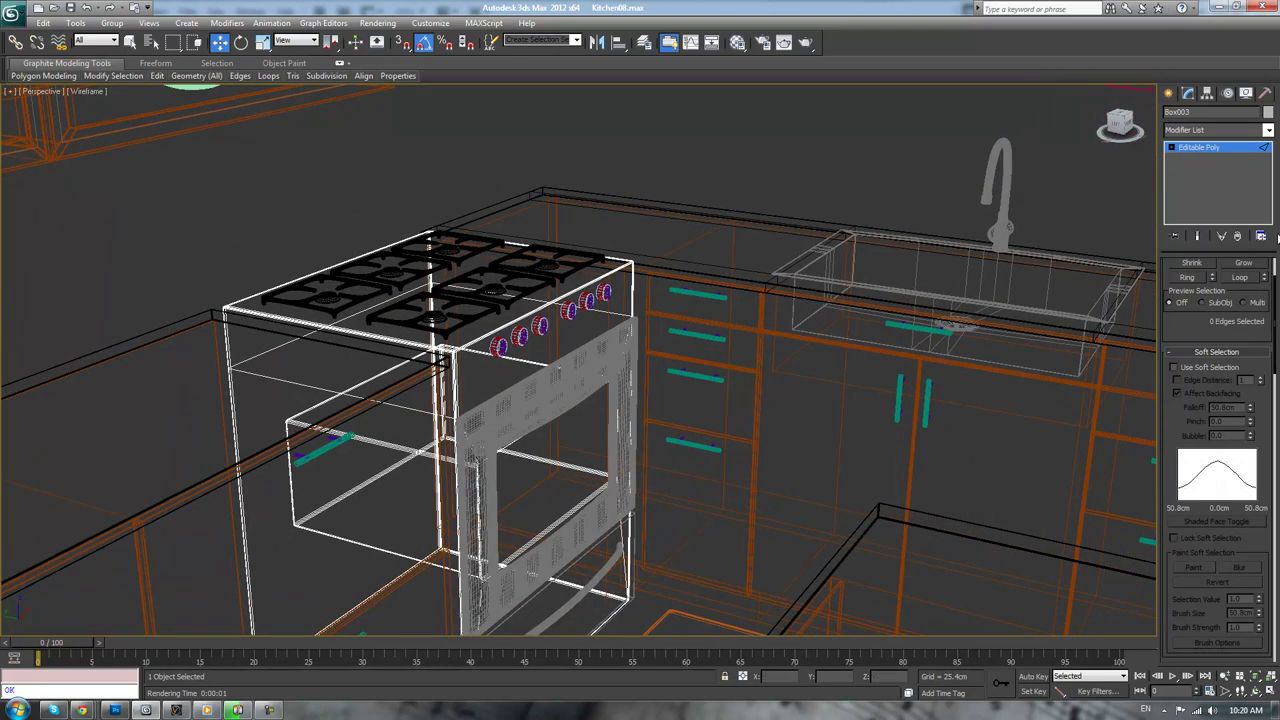
Lower the oven cavity's floor polygon together with its chamfered border by about 8 cm, then restore the shaded display
{"action": "left_click", "coordinate": [1172, 149]}
{"action": "left_click", "coordinate": [1198, 190]}
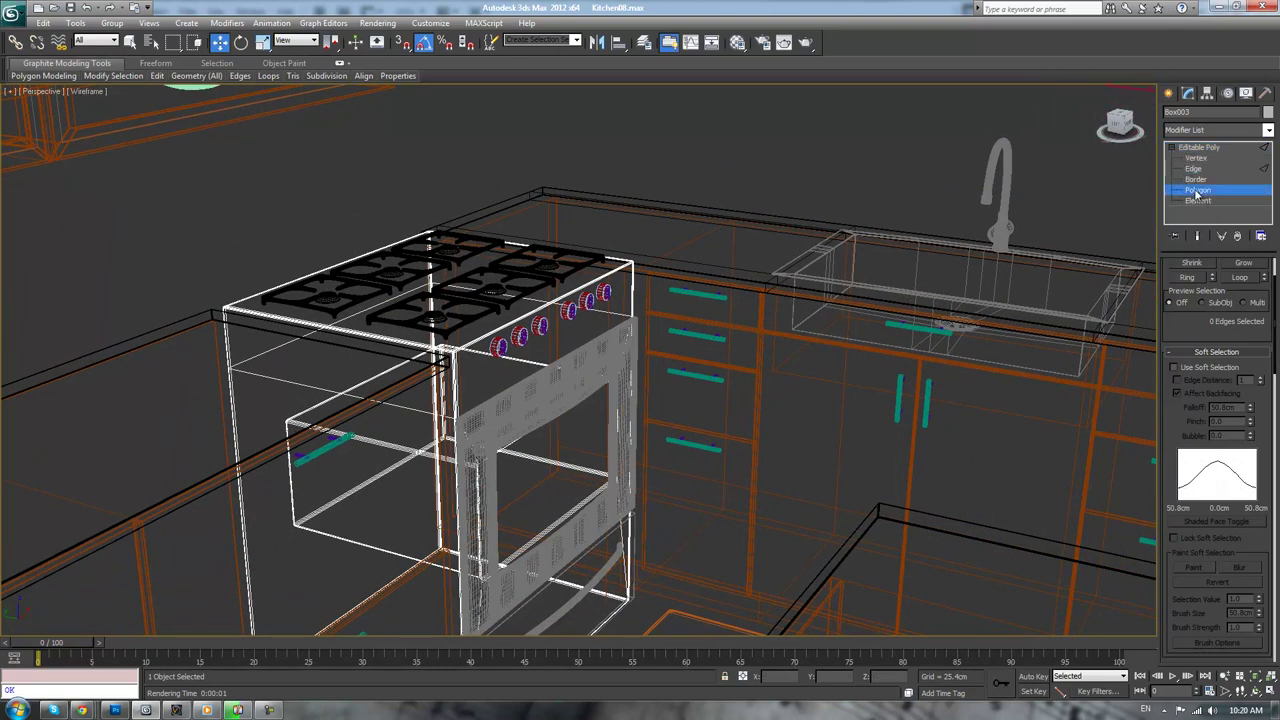
{"action": "left_click", "coordinate": [531, 502]}
{"action": "left_click", "coordinate": [531, 502]}
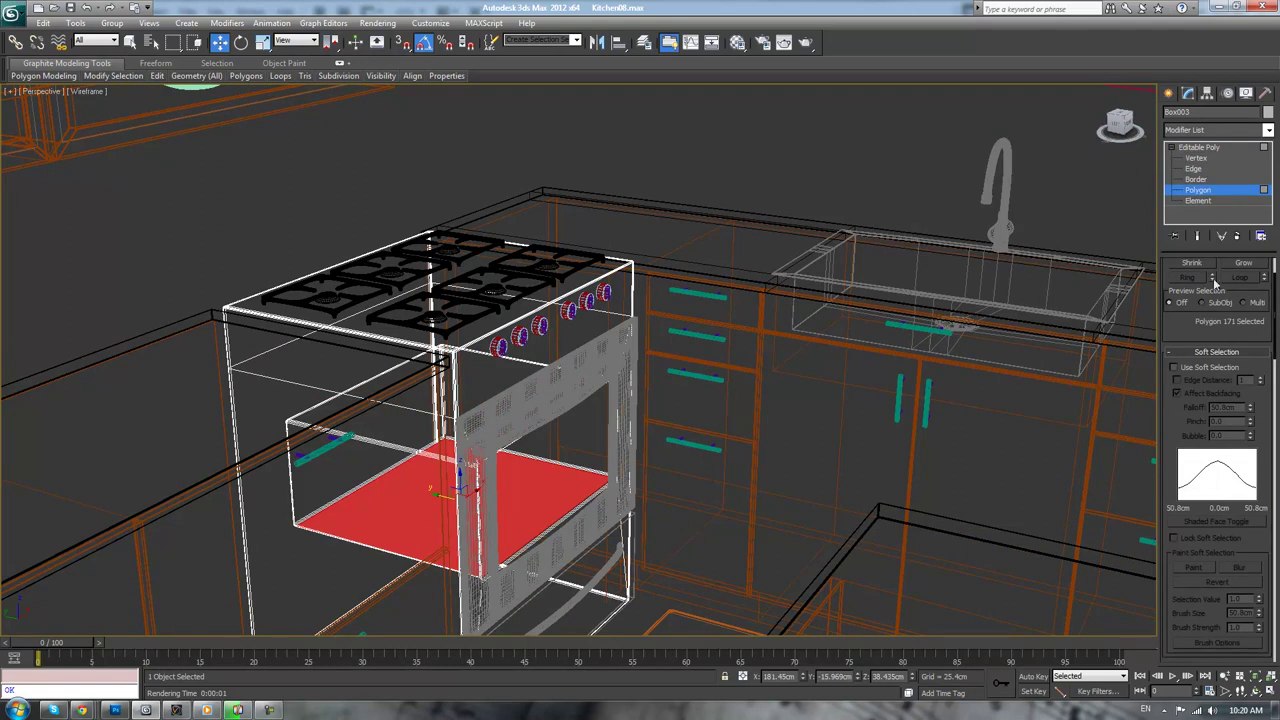
{"action": "left_click", "coordinate": [1243, 264]}
{"action": "left_click", "coordinate": [1243, 264]}
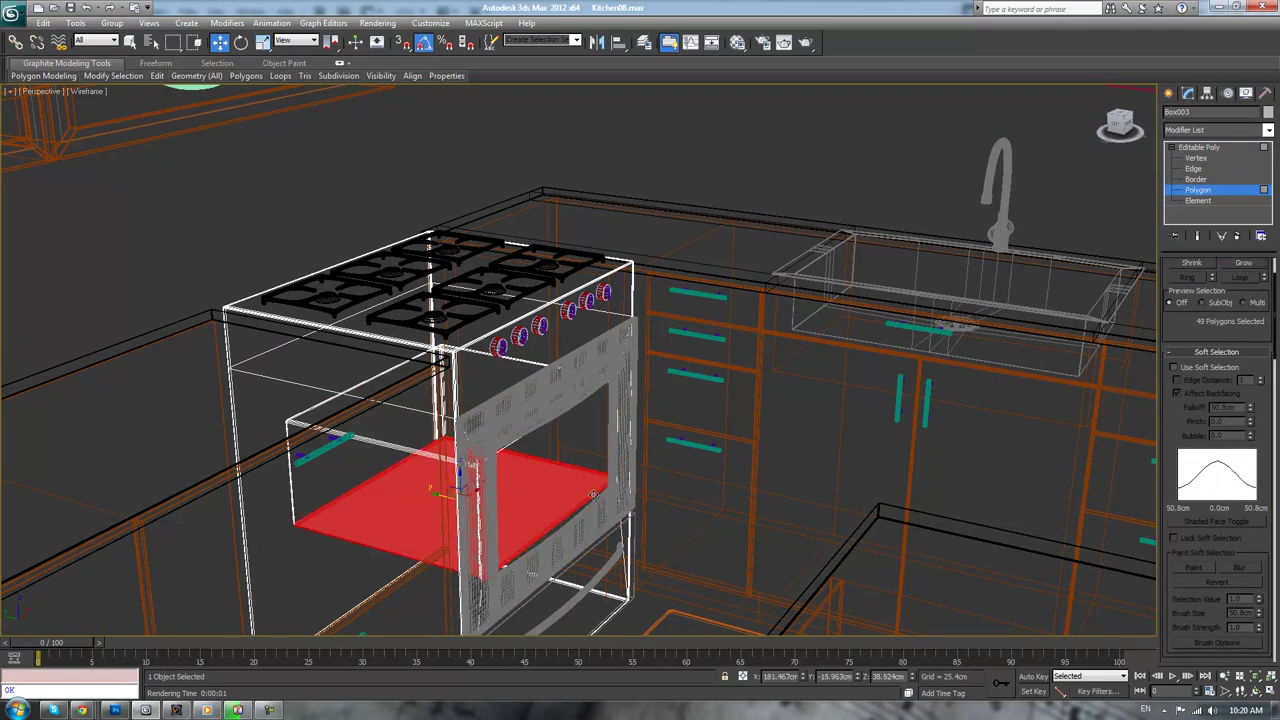
{"action": "left_click_drag", "start_coordinate": [460, 478], "coordinate": [460, 505]}
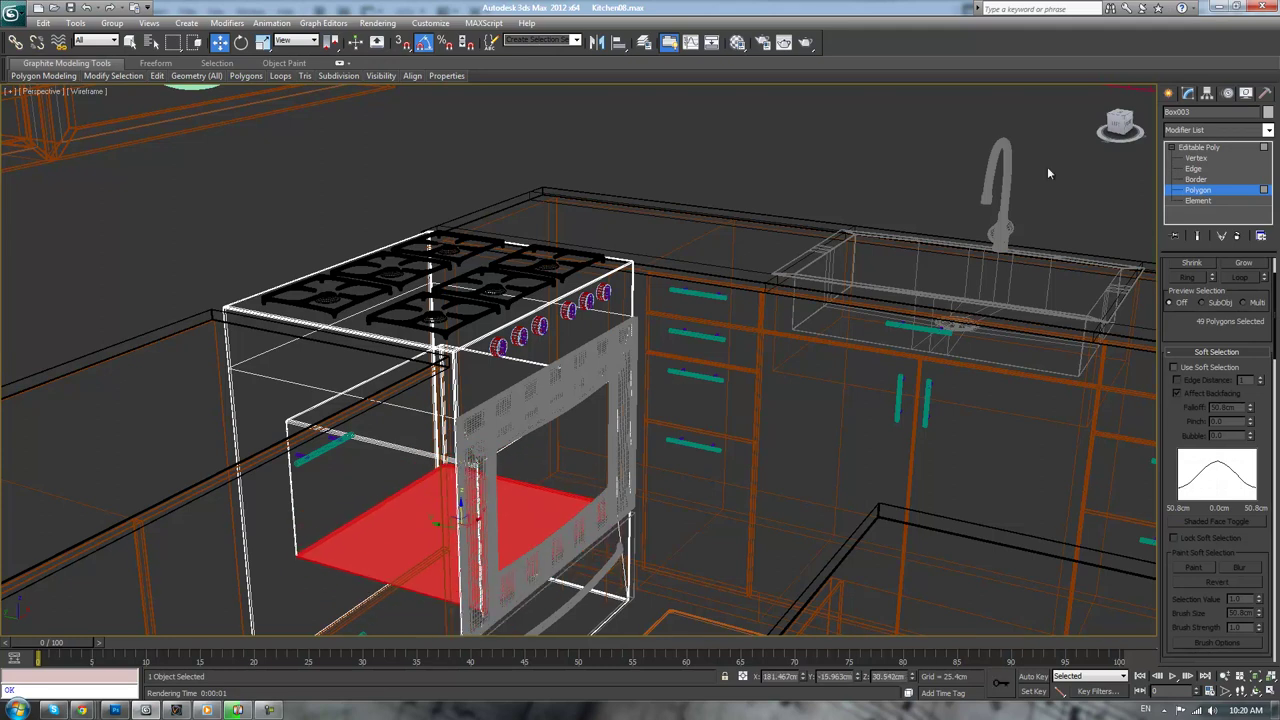
{"action": "left_click", "coordinate": [1240, 147]}
{"action": "left_click", "coordinate": [848, 141]}
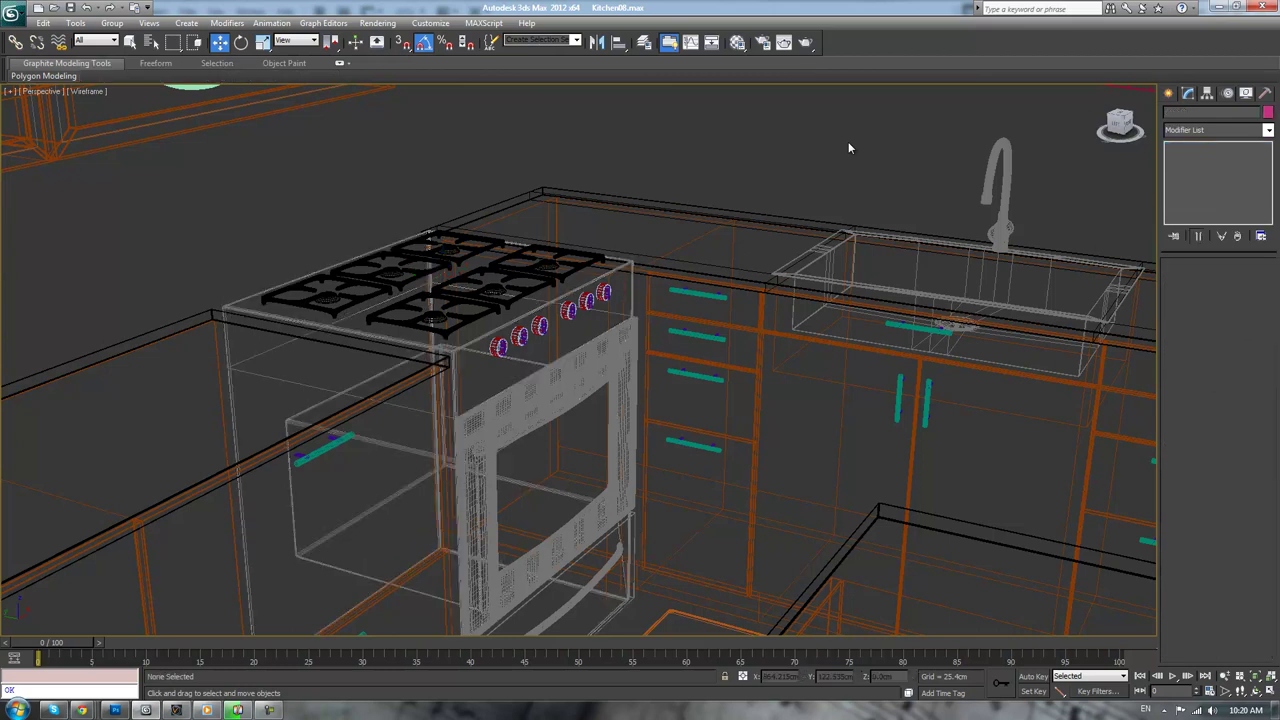
{"action": "key", "text": "F3"}
Raise the bottom row of vertices of the oven door's frame slightly, below TurboSmooth, and return to the smoothed, deselected door
{"action": "scroll", "coordinate": [848, 160], "scroll_direction": "down", "scroll_amount": 5}
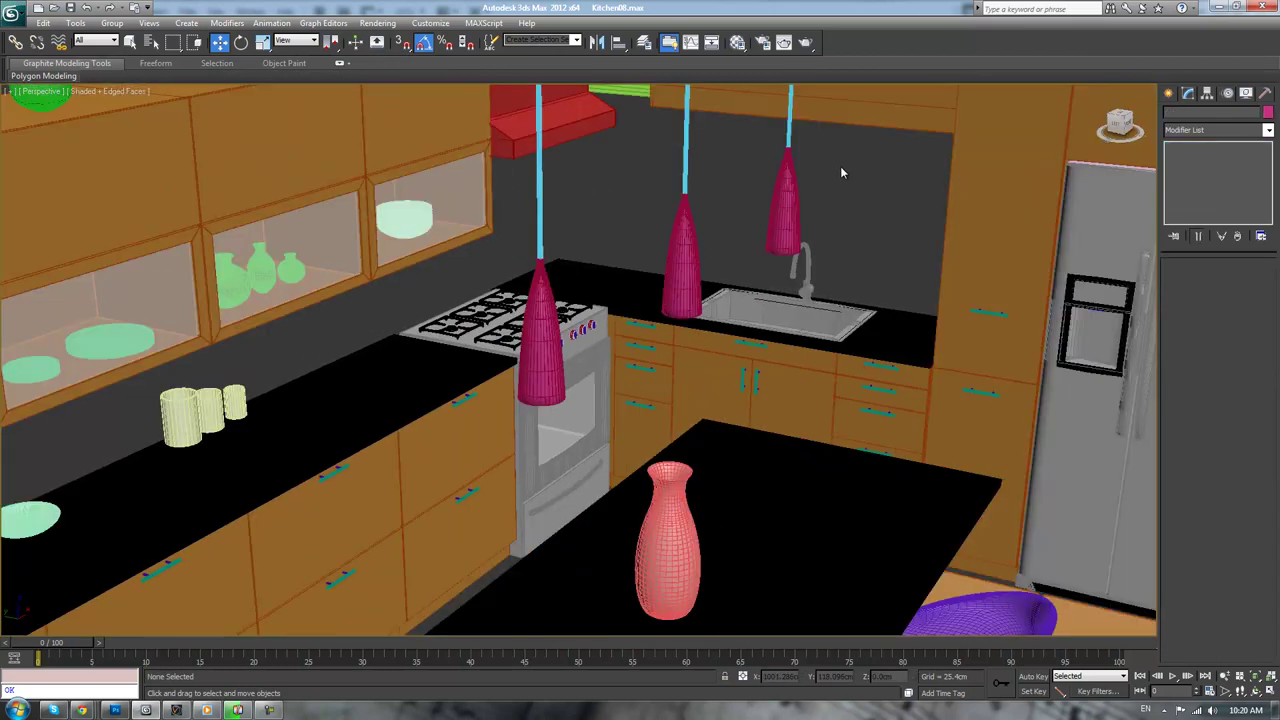
{"action": "middle_click_drag", "start_coordinate": [828, 236], "coordinate": [771, 249], "text": "alt"}
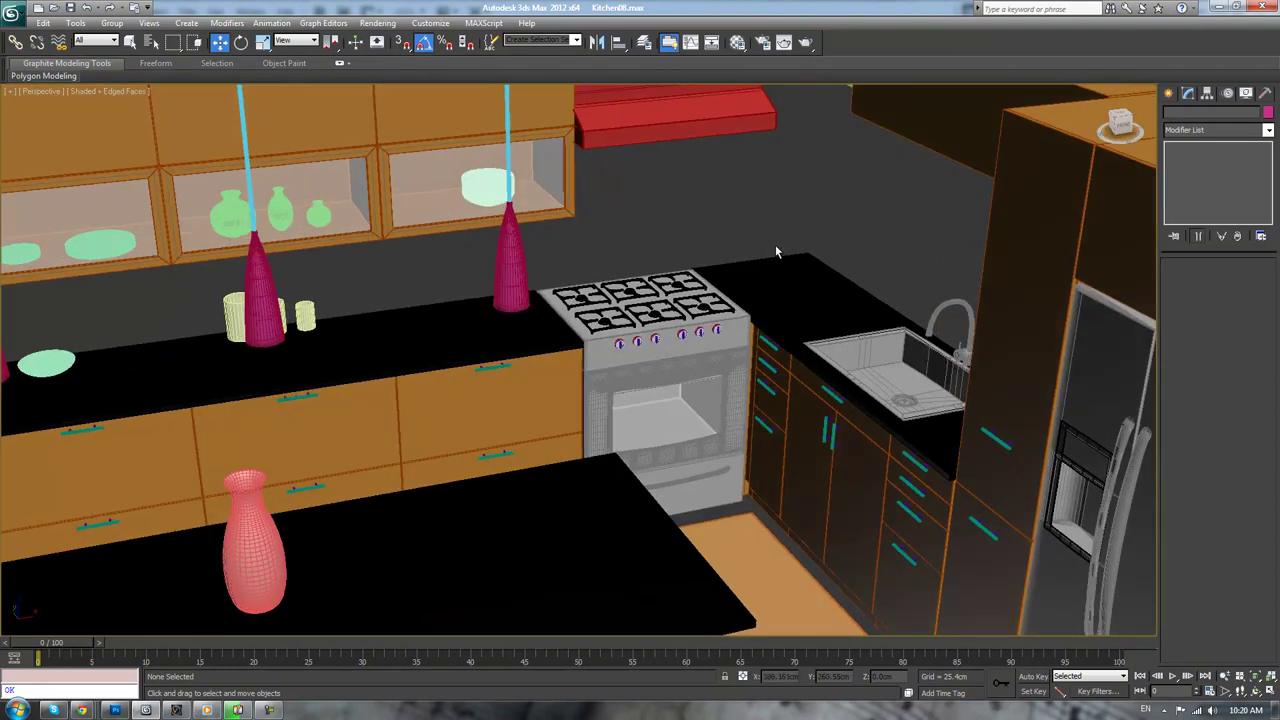
{"action": "scroll", "coordinate": [757, 376], "scroll_direction": "up", "scroll_amount": 4}
{"action": "left_click", "coordinate": [805, 461]}
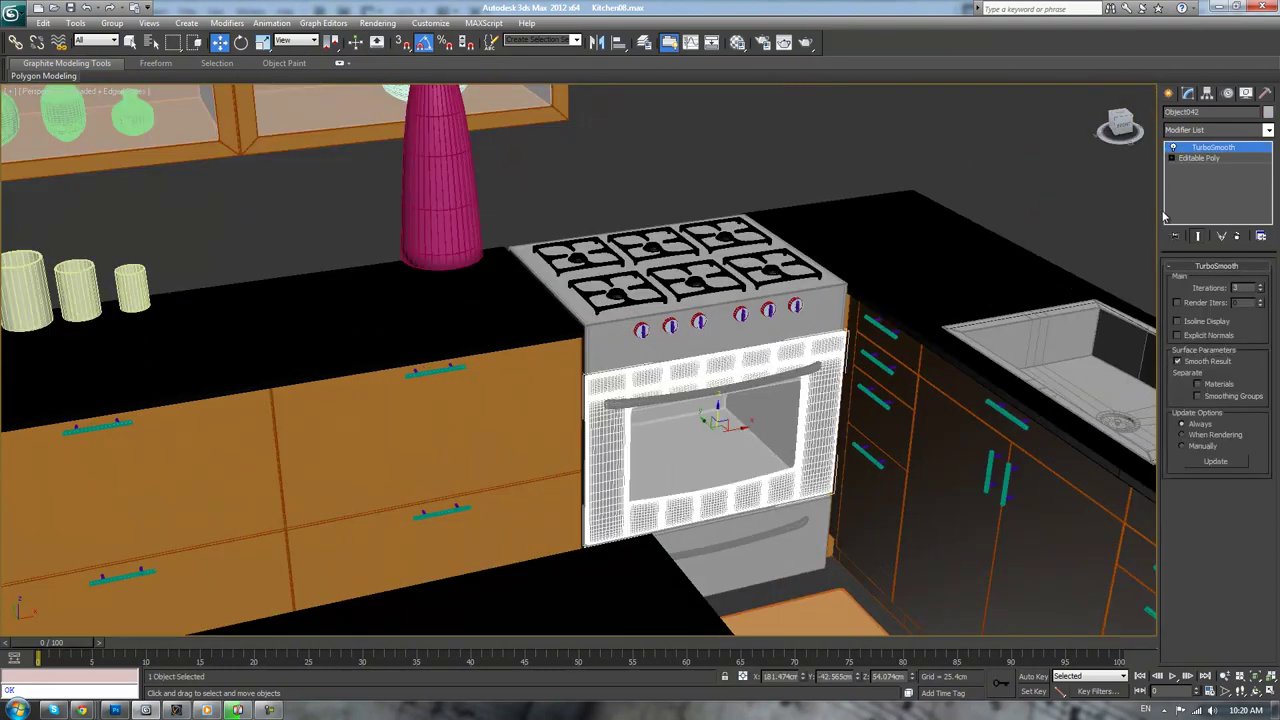
{"action": "left_click", "coordinate": [1174, 158]}
{"action": "left_click", "coordinate": [1199, 158]}
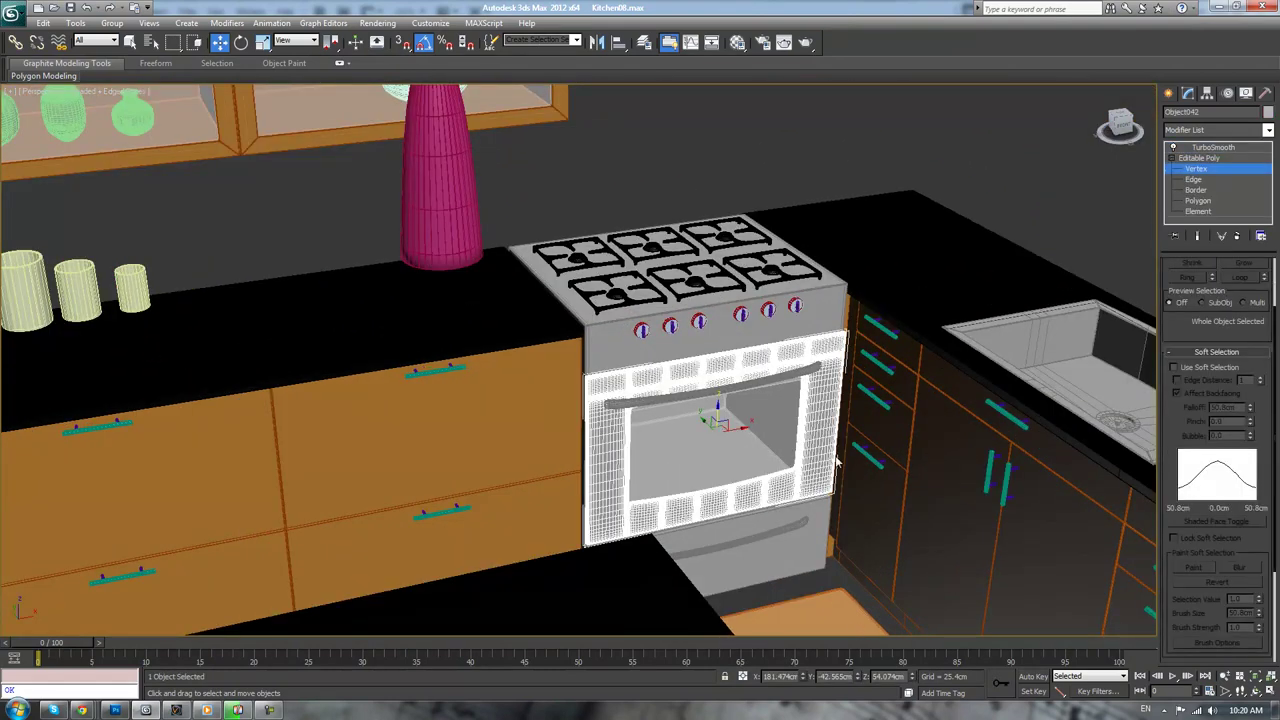
{"action": "middle_click_drag", "start_coordinate": [810, 456], "coordinate": [791, 426], "text": "alt"}
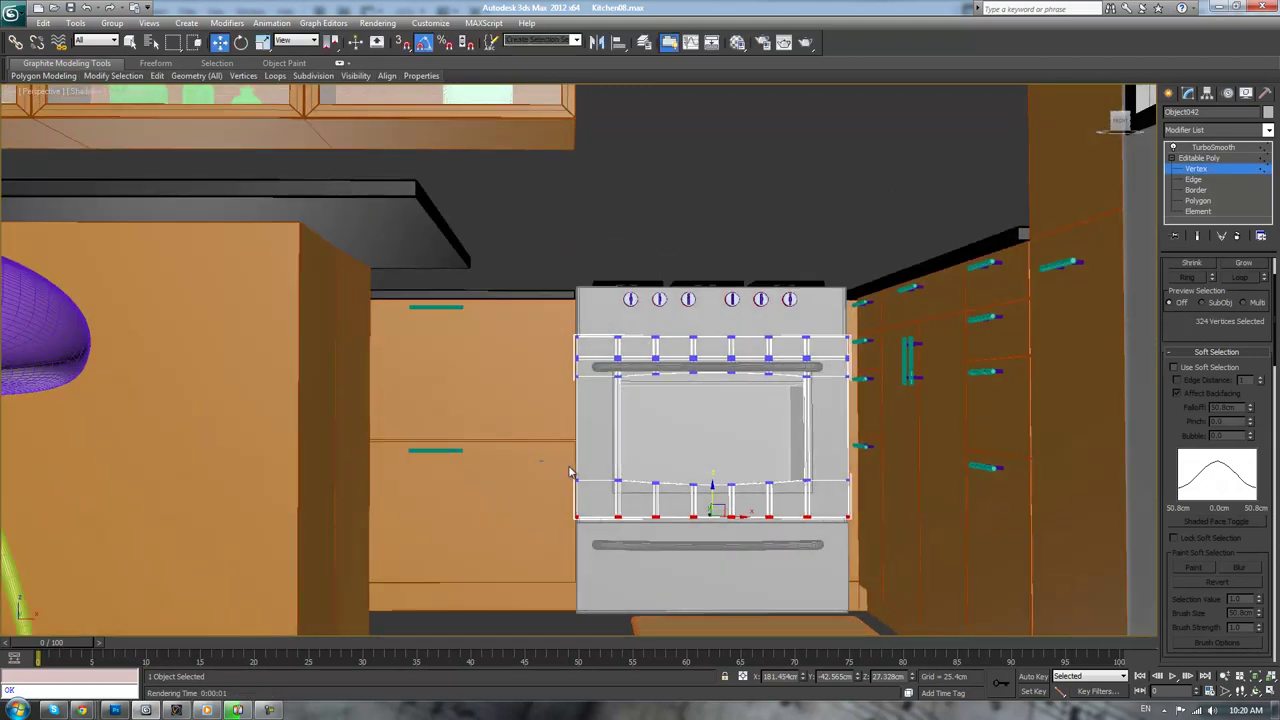
{"action": "left_click_drag", "start_coordinate": [874, 496], "coordinate": [868, 504]}
{"action": "left_click_drag", "start_coordinate": [711, 455], "coordinate": [711, 440]}
{"action": "left_click", "coordinate": [1208, 159]}
{"action": "left_click", "coordinate": [1212, 148]}
{"action": "left_click", "coordinate": [816, 220]}
Show edged faces around the stove and select the three right-hand knobs on its control panel
{"action": "scroll", "coordinate": [814, 219], "scroll_direction": "down", "scroll_amount": 3}
{"action": "key", "text": "p"}
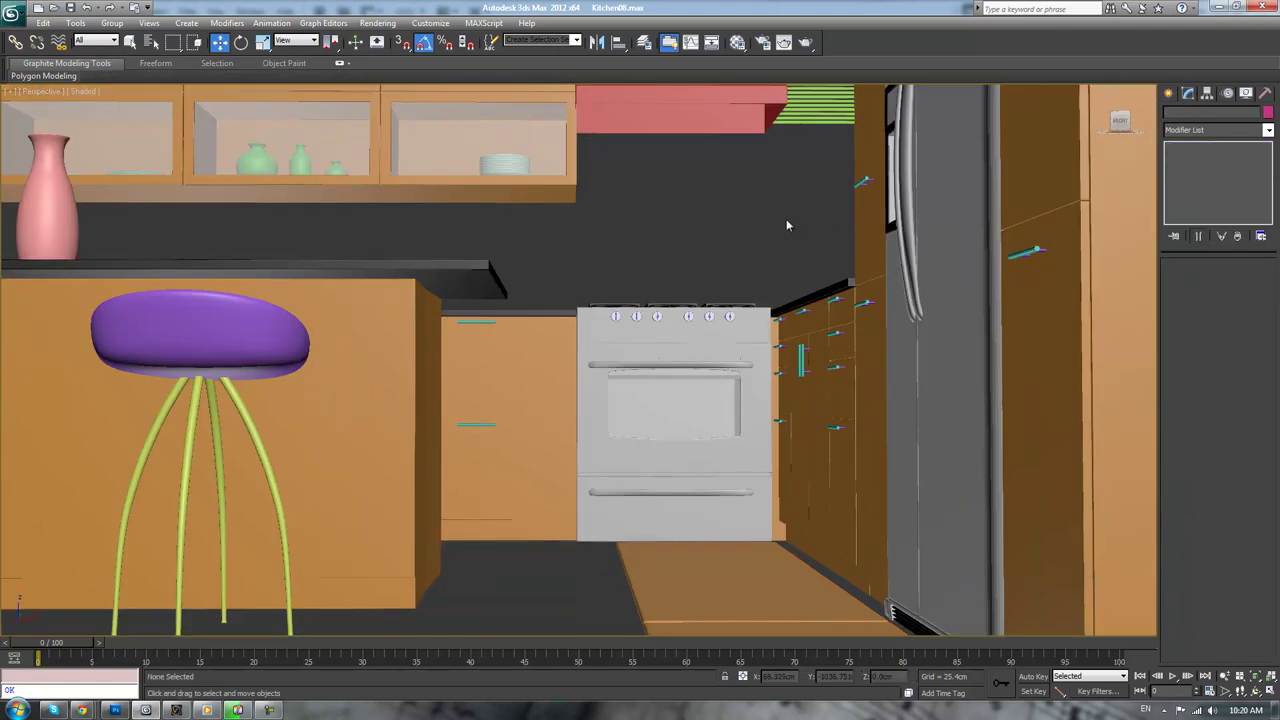
{"action": "scroll", "coordinate": [815, 285], "scroll_direction": "up", "scroll_amount": 6}
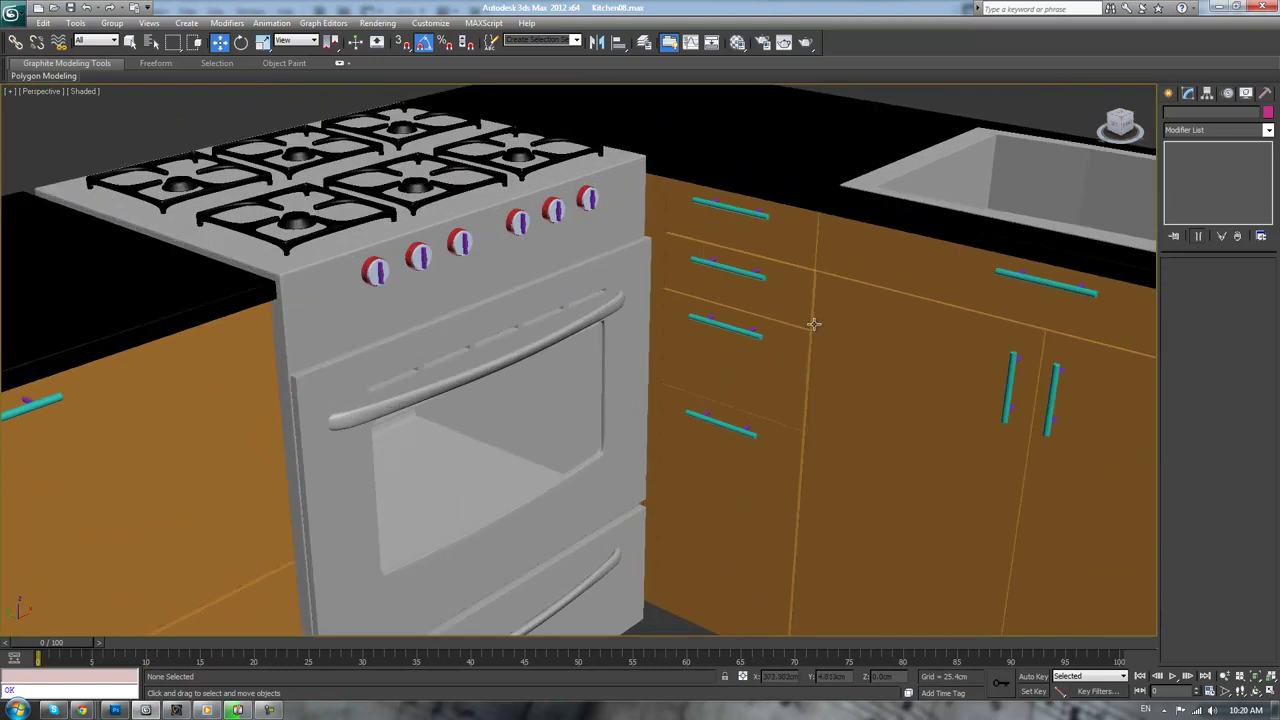
{"action": "middle_click_drag", "start_coordinate": [815, 323], "coordinate": [772, 270], "text": "alt"}
{"action": "left_click", "coordinate": [772, 268]}
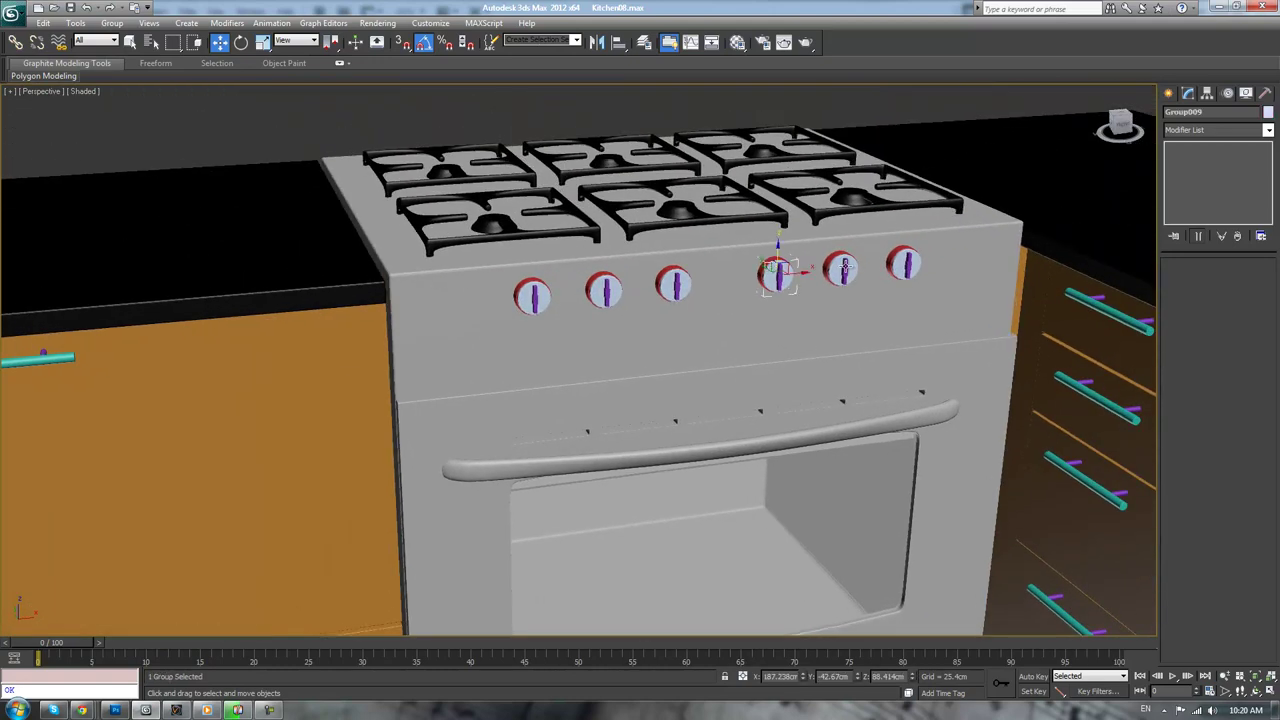
{"action": "key", "text": "F4"}
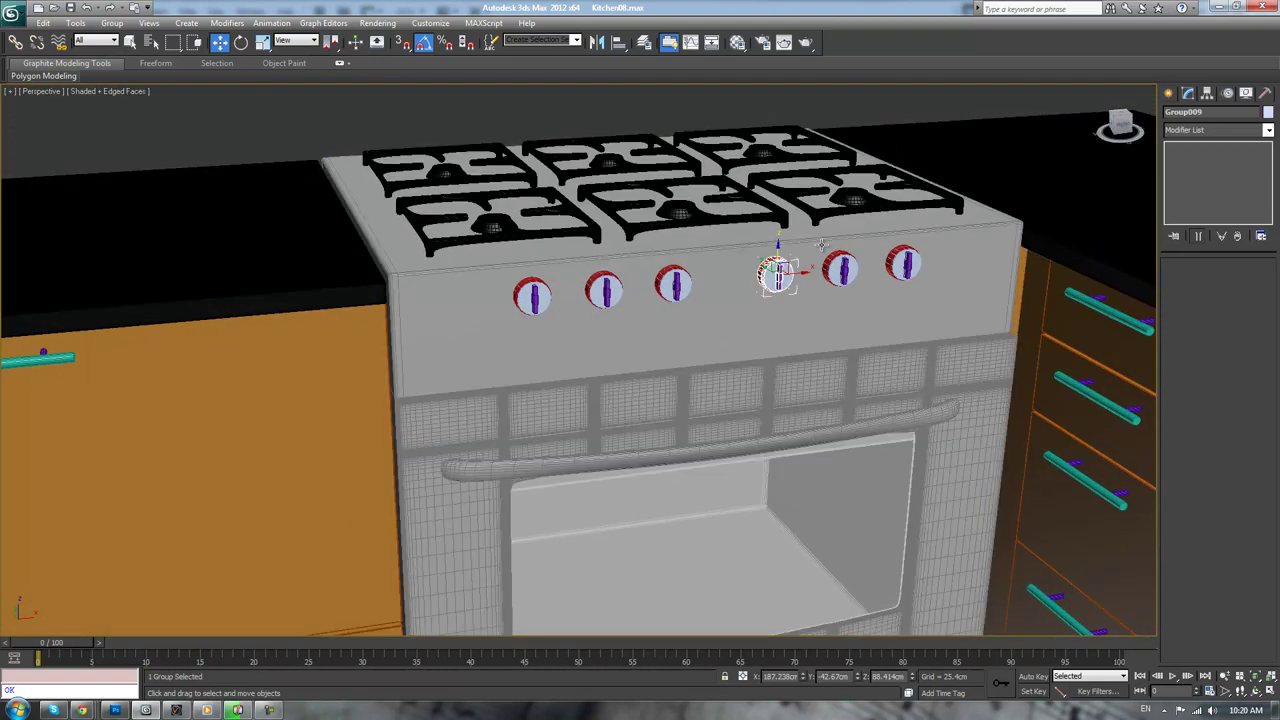
{"action": "scroll", "coordinate": [640, 360], "scroll_direction": "up", "scroll_amount": 2}
{"action": "left_click", "coordinate": [905, 248], "text": "ctrl"}
{"action": "left_click", "coordinate": [982, 243], "text": "ctrl"}
{"action": "middle_click_drag", "start_coordinate": [998, 256], "coordinate": [1003, 263], "text": "alt"}
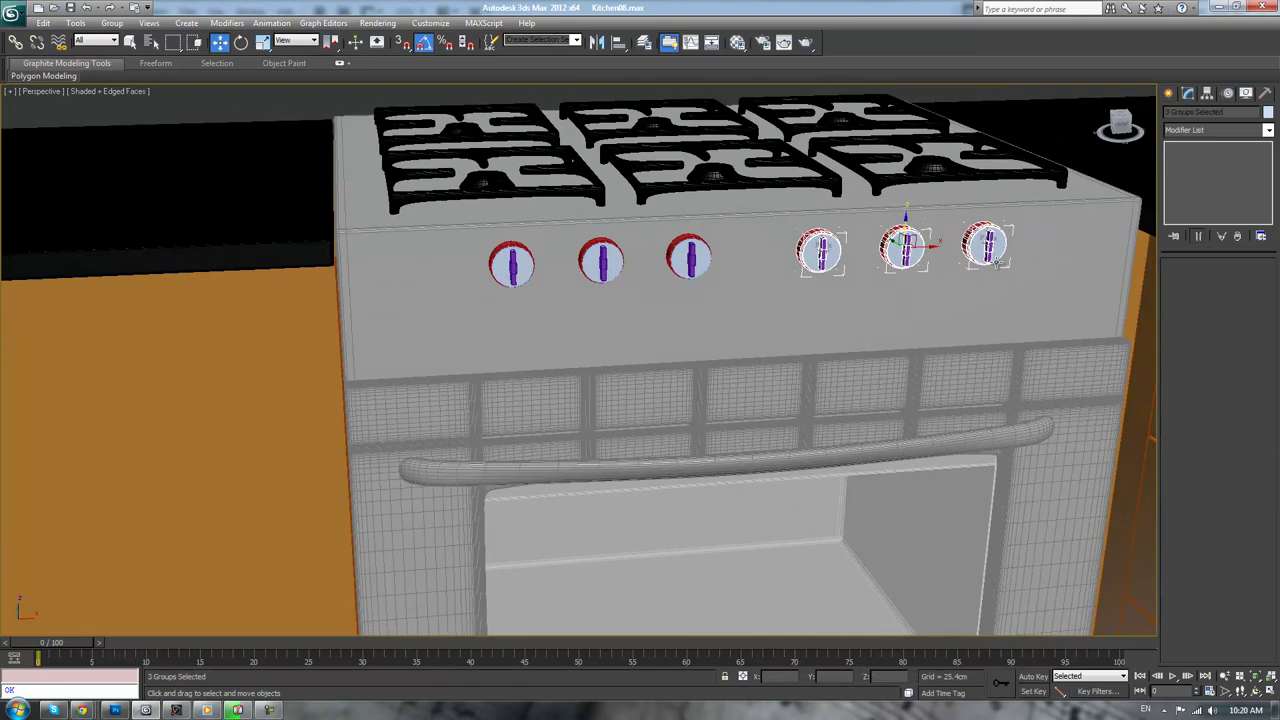
In the front view, move the three selected knobs horizontally toward the right end of the stove's control panel
{"action": "key", "text": "l"}
{"action": "key", "text": "z"}
{"action": "scroll", "coordinate": [891, 316], "scroll_direction": "down", "scroll_amount": 5}
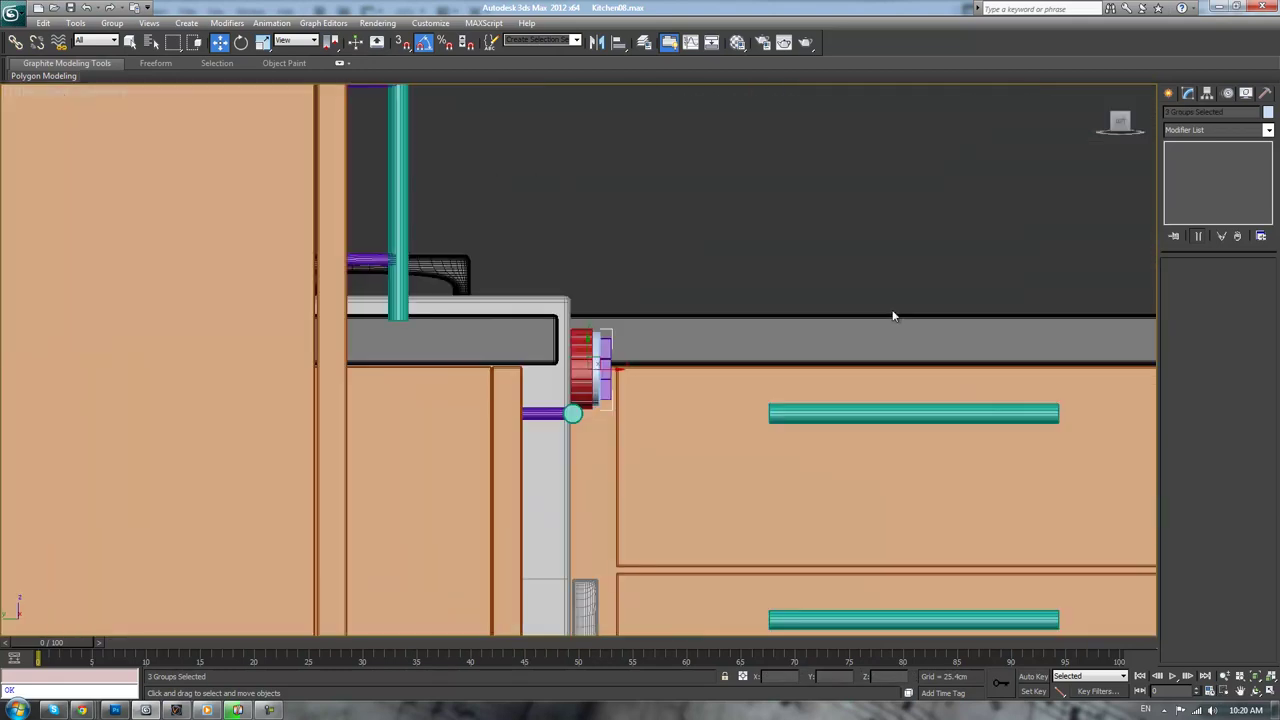
{"action": "key", "text": "f"}
{"action": "key", "text": "z"}
{"action": "scroll", "coordinate": [552, 358], "scroll_direction": "down", "scroll_amount": 4}
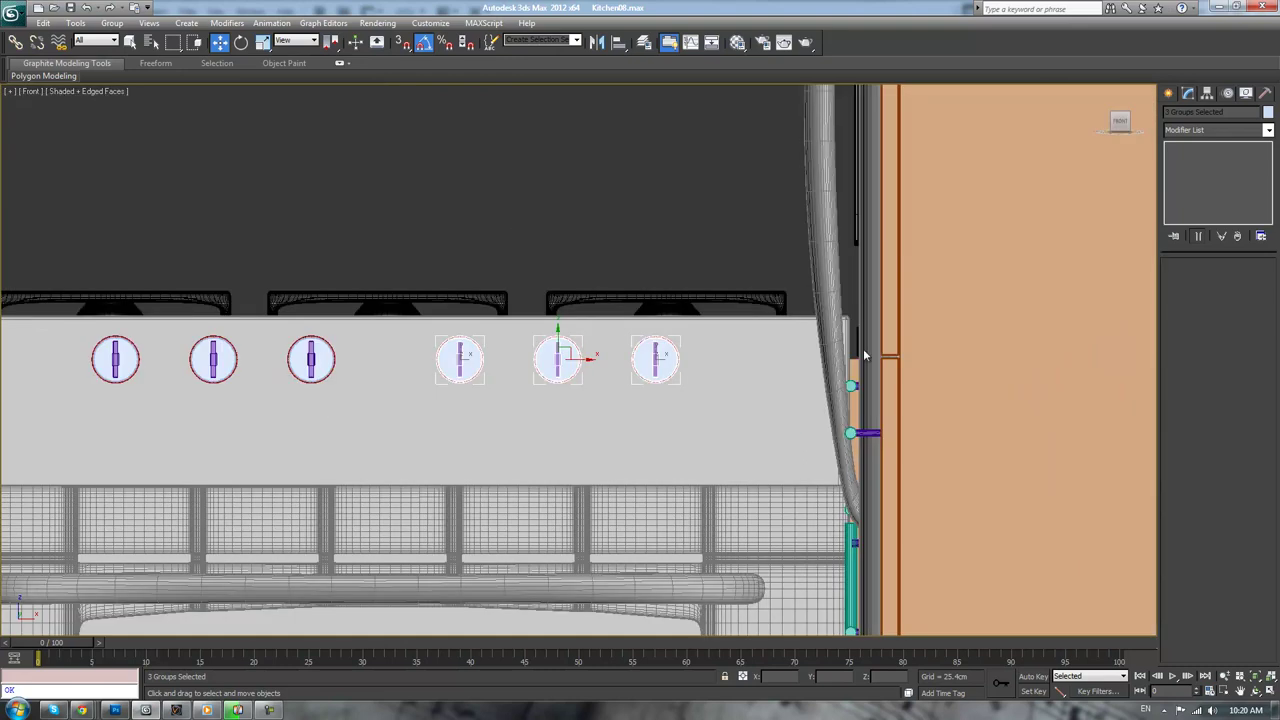
{"action": "left_click_drag", "start_coordinate": [488, 359], "coordinate": [594, 360]}
{"action": "middle_click_drag", "start_coordinate": [508, 324], "coordinate": [642, 324]}
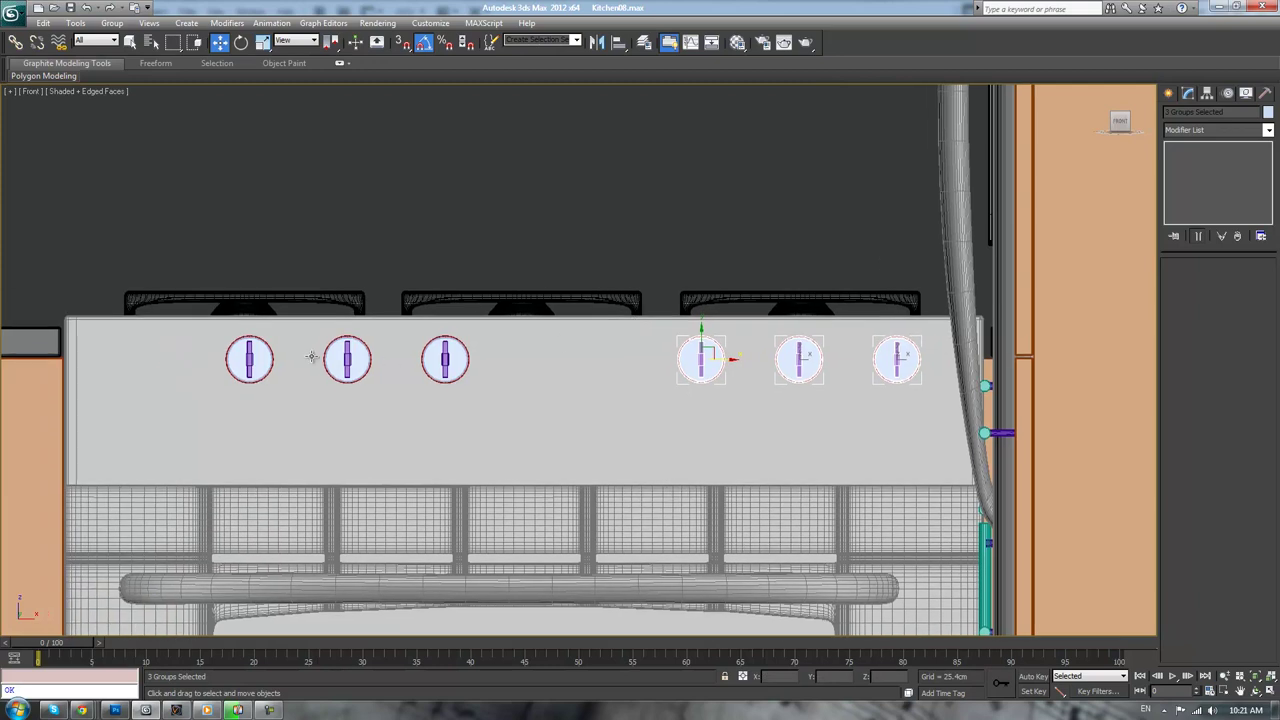
Select the three left-hand knobs and move them together horizontally toward the left end of the control panel
{"action": "left_click", "coordinate": [250, 362]}
{"action": "left_click", "coordinate": [347, 360], "text": "ctrl"}
{"action": "left_click", "coordinate": [445, 360], "text": "ctrl"}
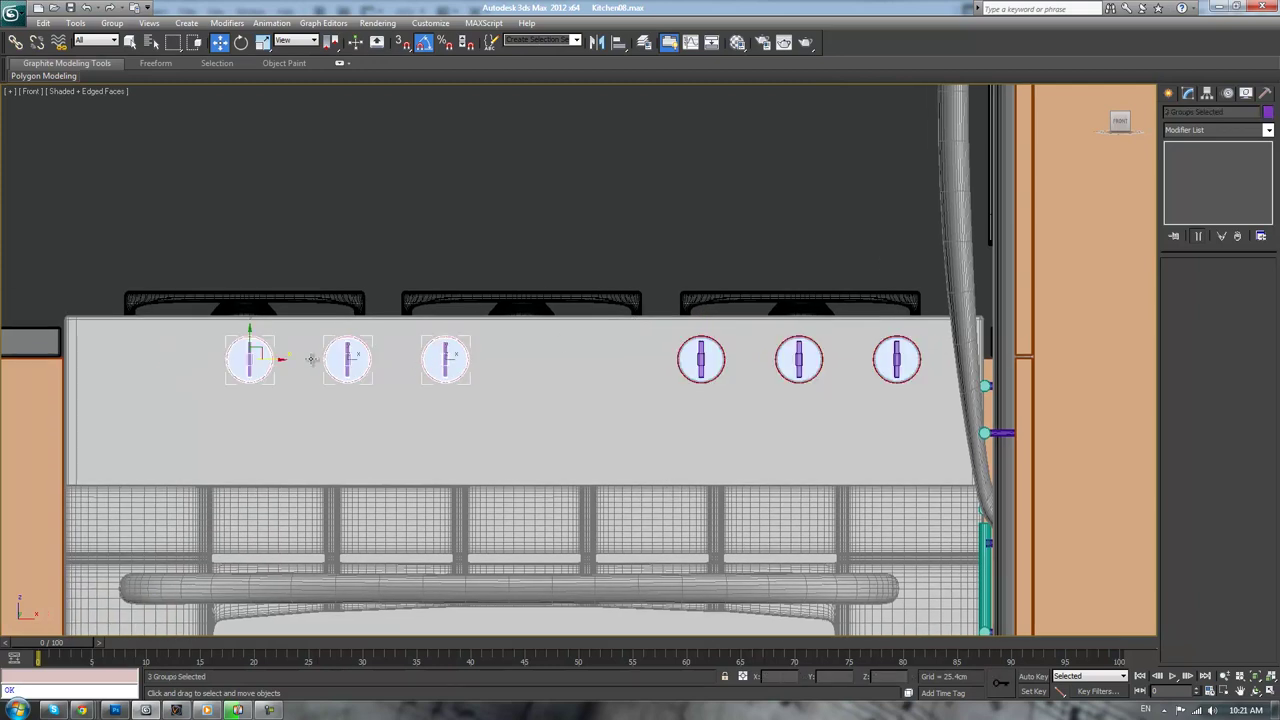
{"action": "left_click", "coordinate": [268, 350]}
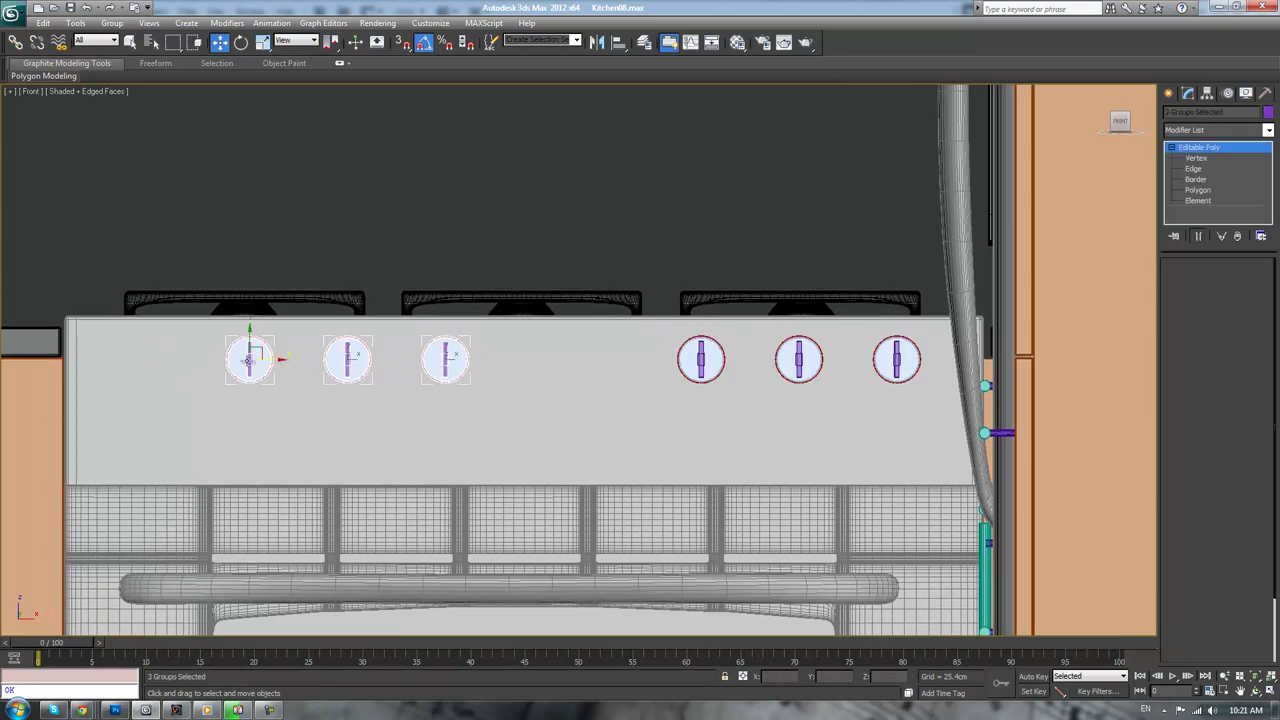
{"action": "left_click", "coordinate": [264, 360]}
{"action": "key", "text": "ctrl+z"}
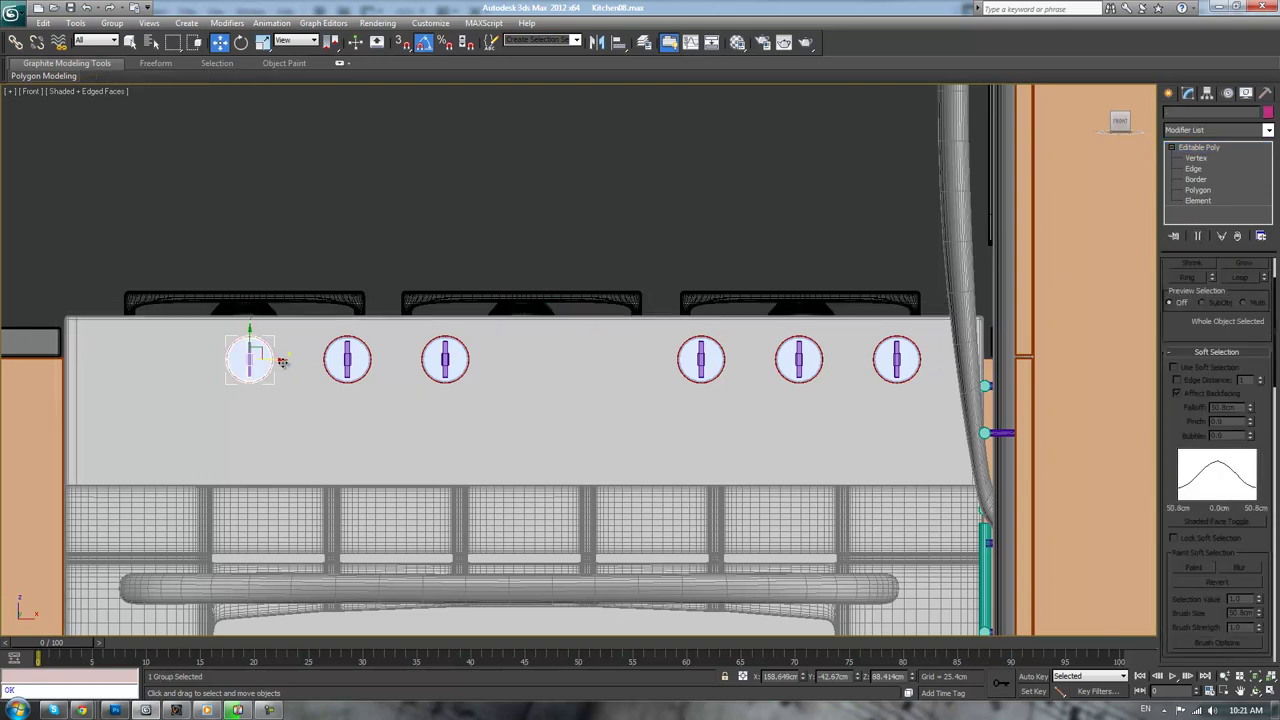
{"action": "key", "text": "ctrl+z"}
{"action": "left_click_drag", "start_coordinate": [268, 362], "coordinate": [168, 357]}
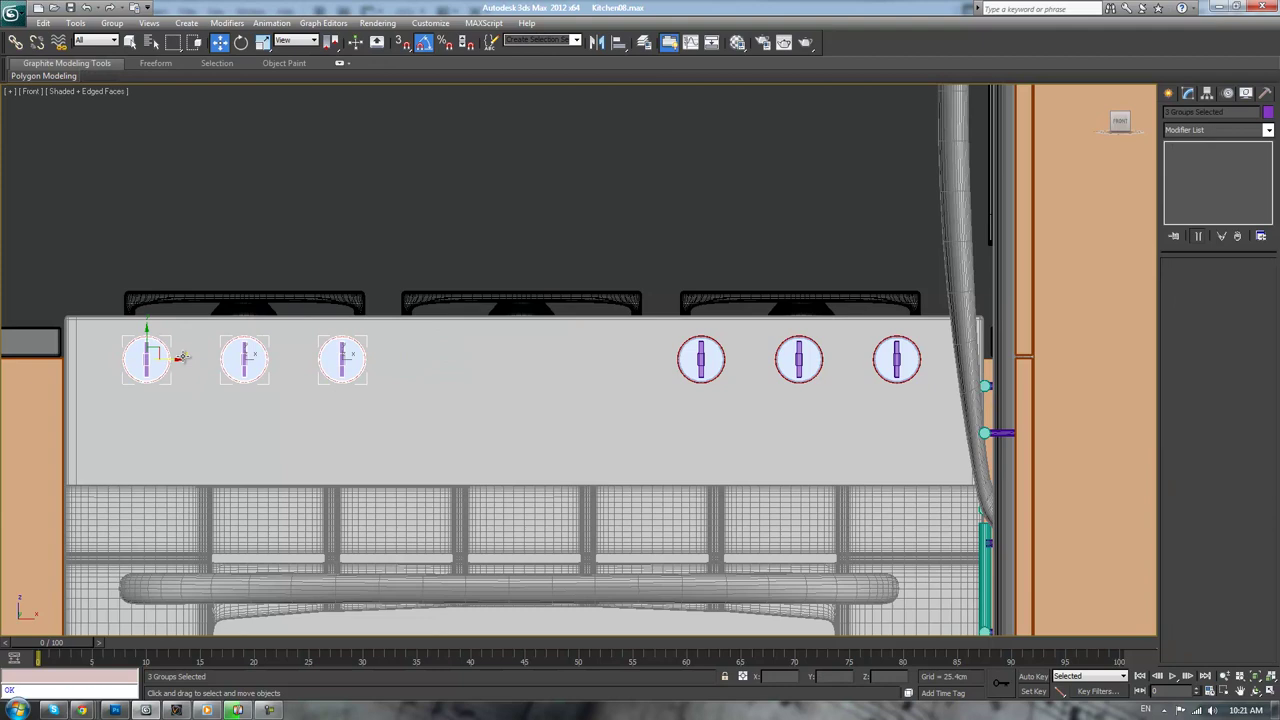
Create a box about 7 by 20 cm on the control panel between the knob groups and reduce its height to 0.207 cm
{"action": "left_click", "coordinate": [1168, 94]}
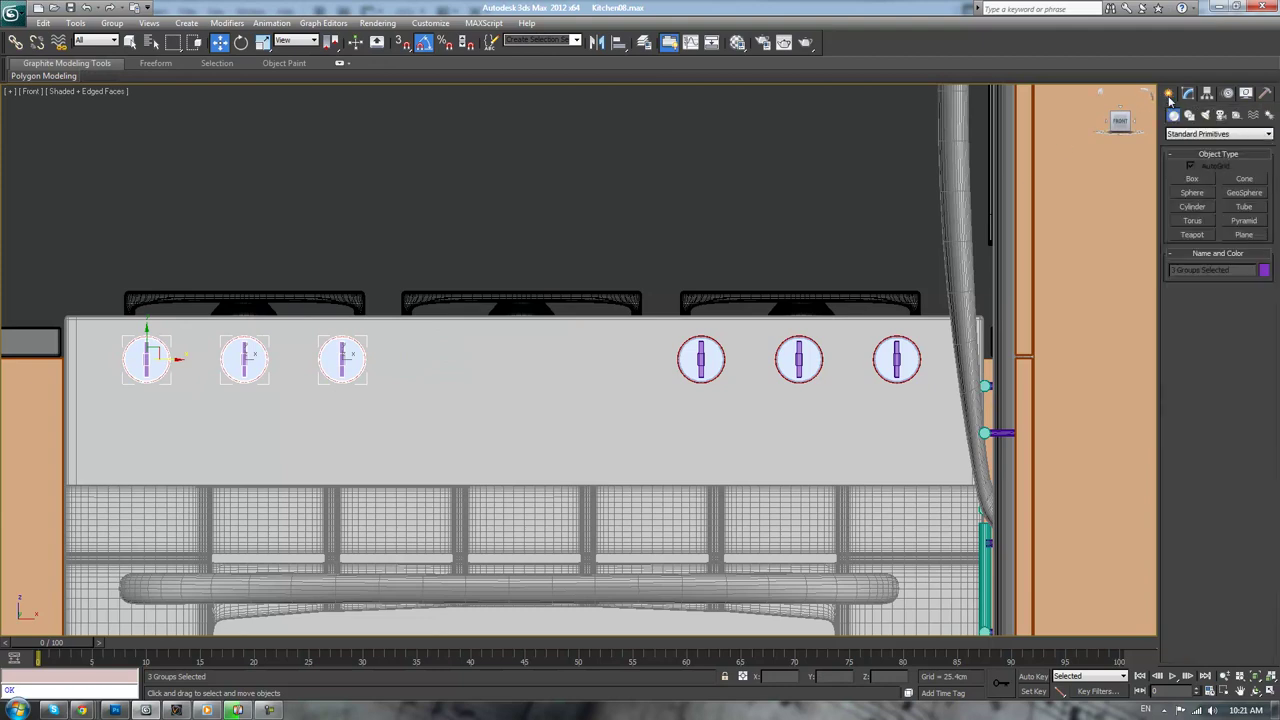
{"action": "left_click", "coordinate": [1194, 178]}
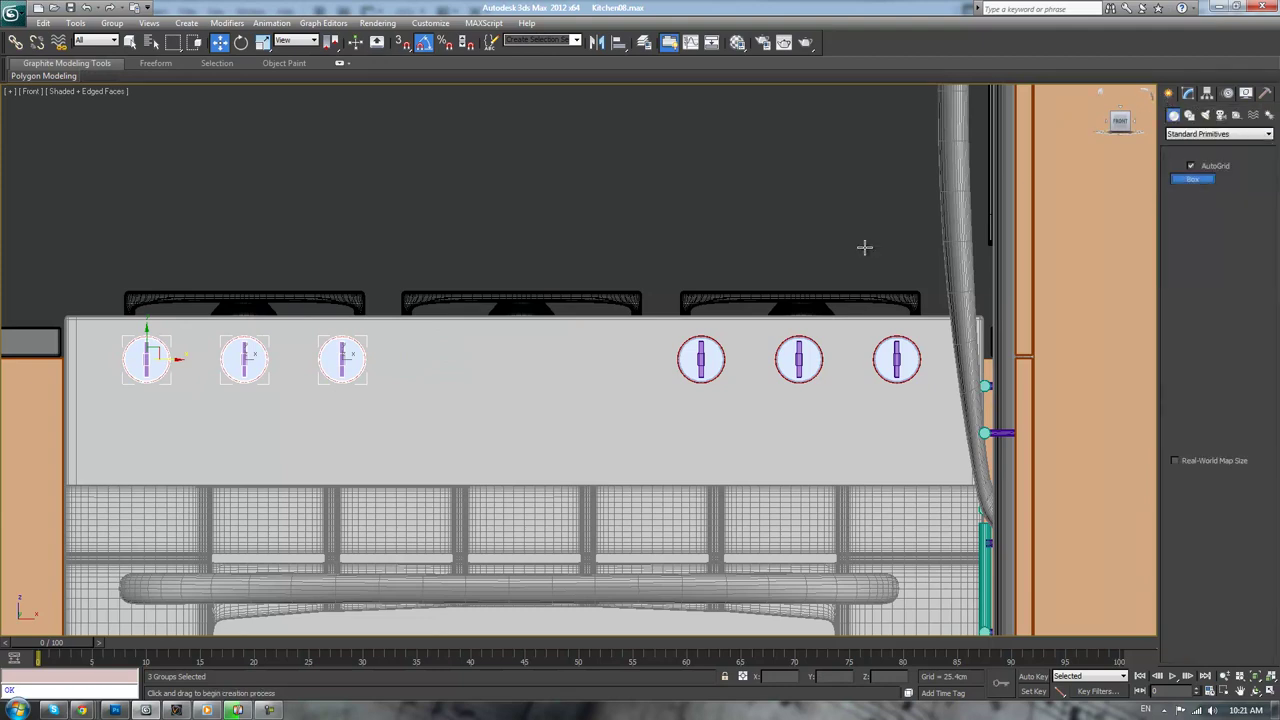
{"action": "left_click_drag", "start_coordinate": [401, 339], "coordinate": [642, 426]}
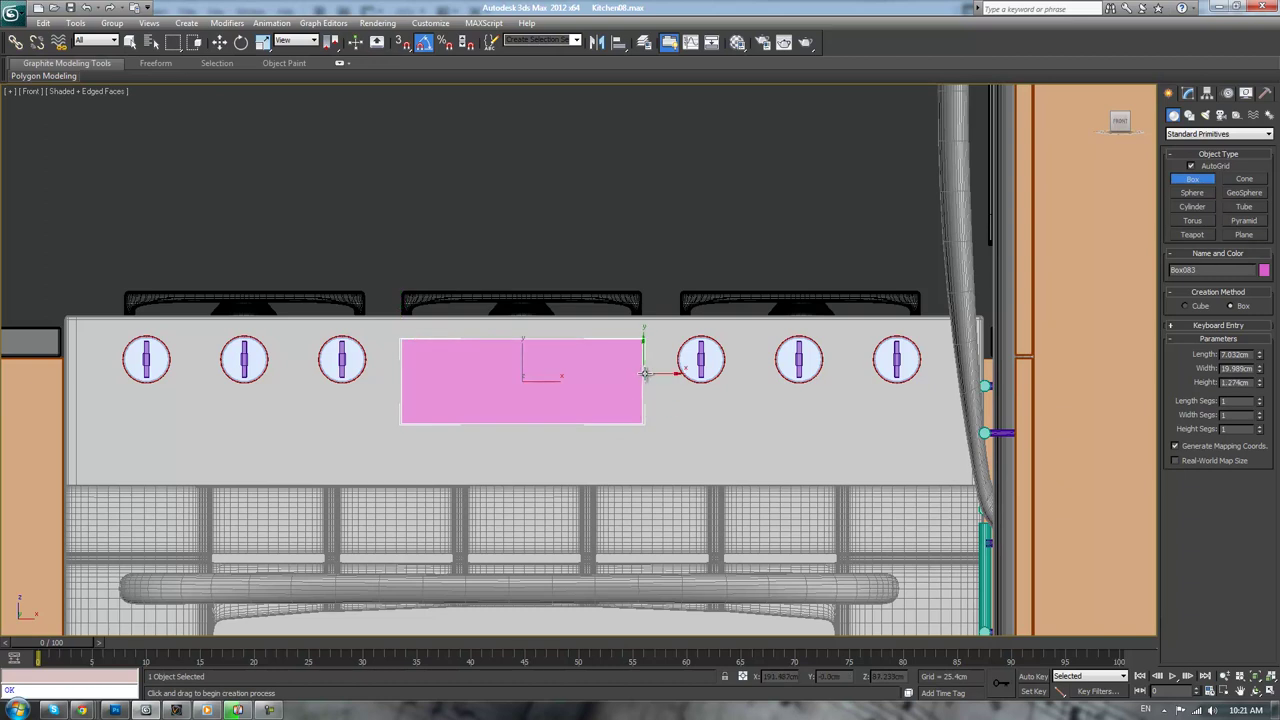
{"action": "key", "text": "p"}
{"action": "key", "text": "z"}
{"action": "middle_click_drag", "start_coordinate": [641, 367], "coordinate": [721, 405], "text": "alt"}
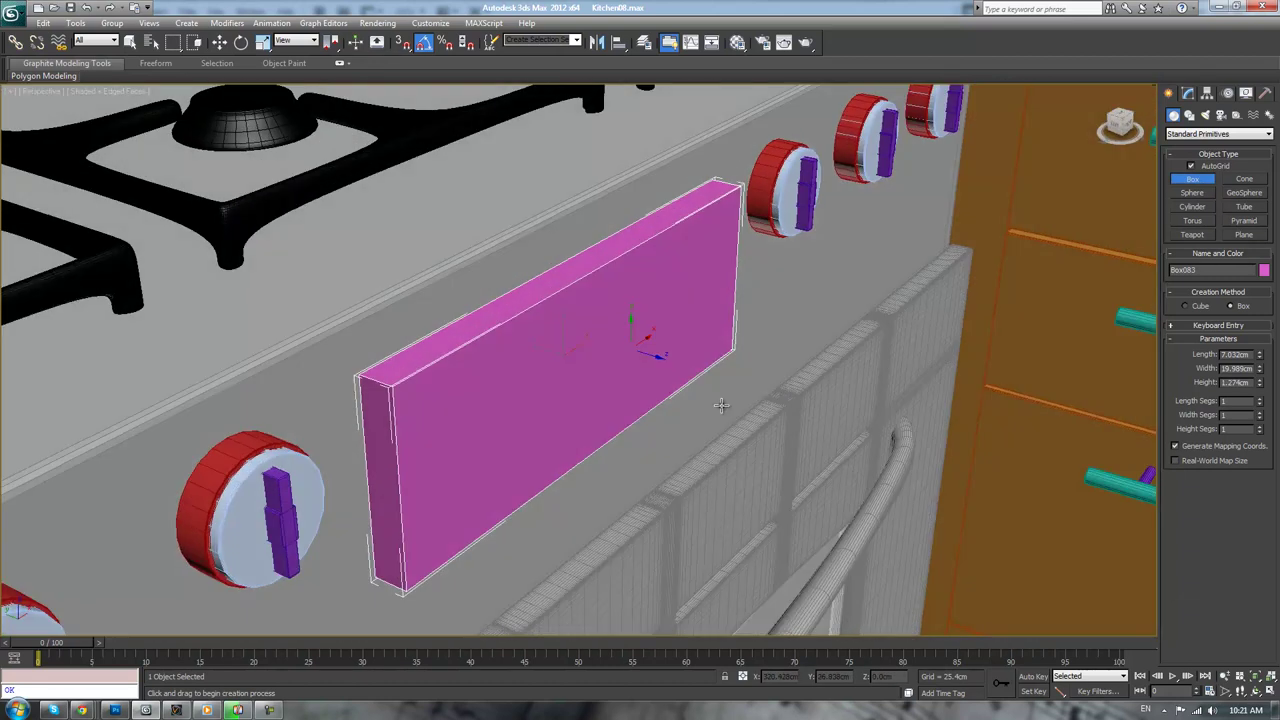
{"action": "left_click_drag", "start_coordinate": [1262, 384], "coordinate": [1260, 410]}
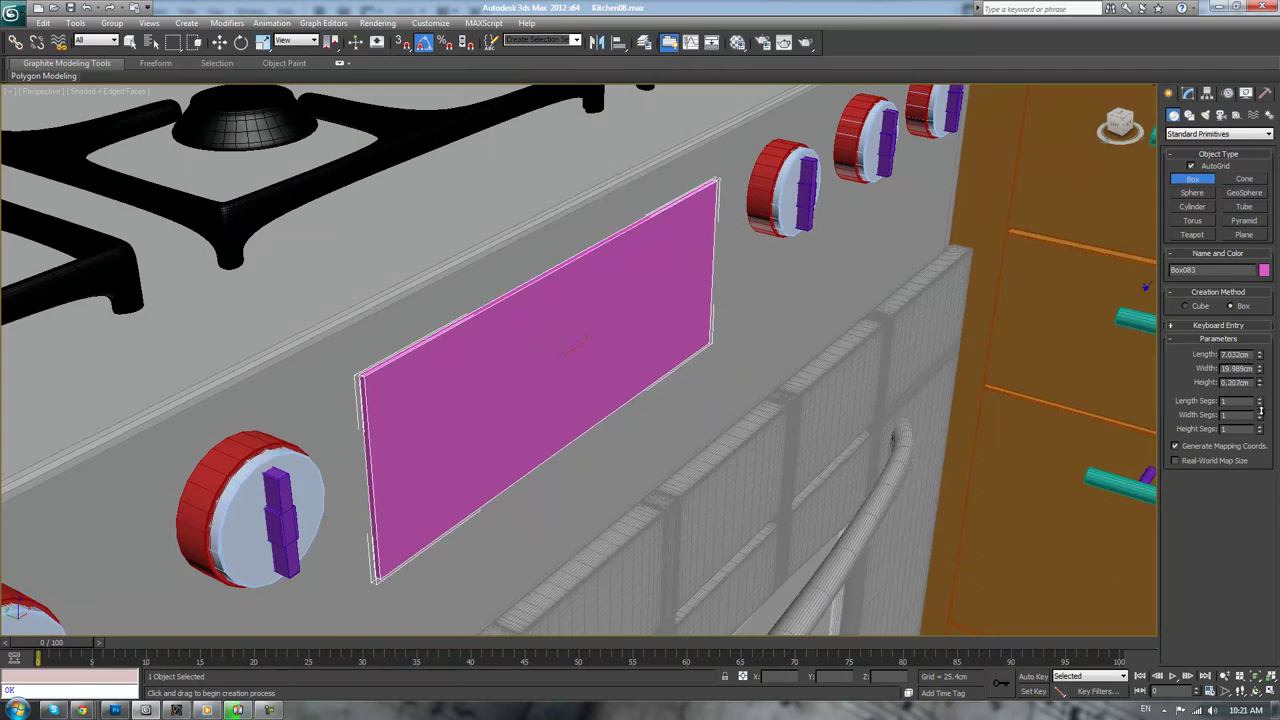
Make the thin box an Editable Poly and select its front and back polygons in wireframe
{"action": "left_click", "coordinate": [1189, 93]}
{"action": "key", "text": "alt+p"}
{"action": "key", "text": "4"}
{"action": "left_click", "coordinate": [640, 318]}
{"action": "key", "text": "F3"}
{"action": "middle_click_drag", "start_coordinate": [633, 309], "coordinate": [718, 293], "text": "alt"}
{"action": "left_click", "coordinate": [603, 351], "text": "ctrl"}
{"action": "middle_click_drag", "start_coordinate": [781, 334], "coordinate": [650, 320], "text": "alt"}
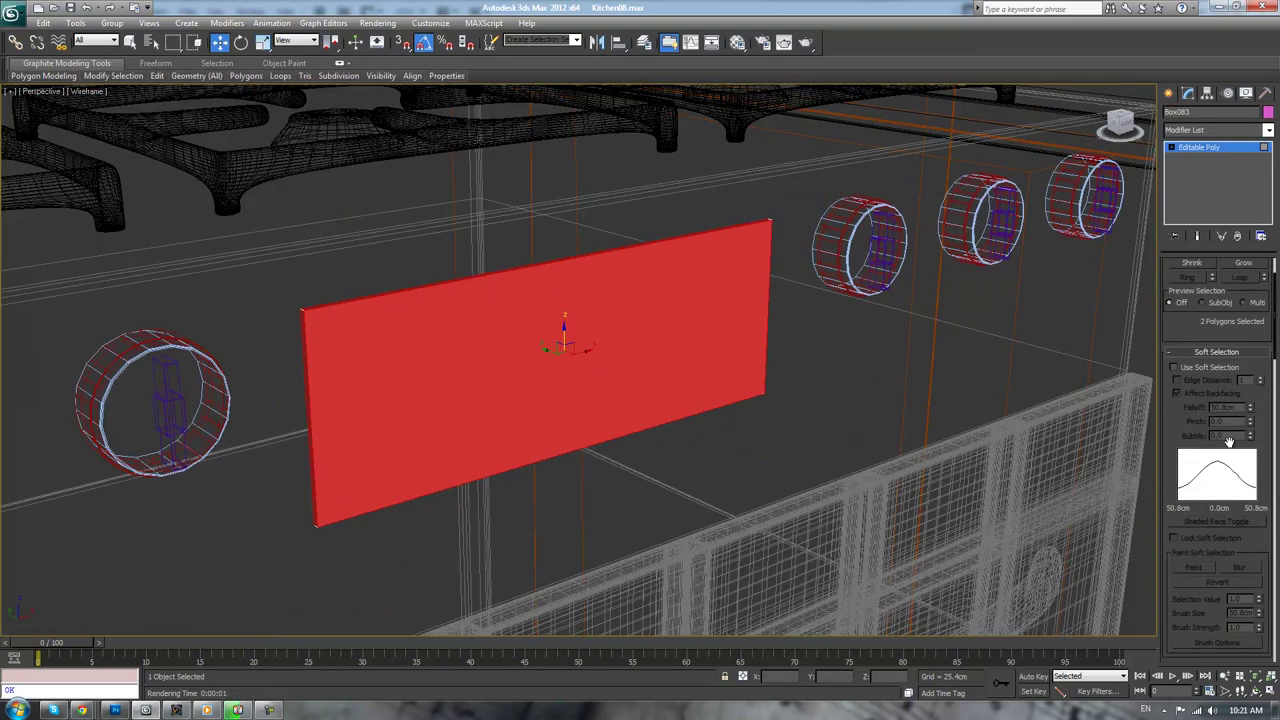
Inset the selected front and back polygons and bridge them to open the box into a frame
{"action": "scroll", "coordinate": [1266, 470], "scroll_direction": "down", "scroll_amount": 4}
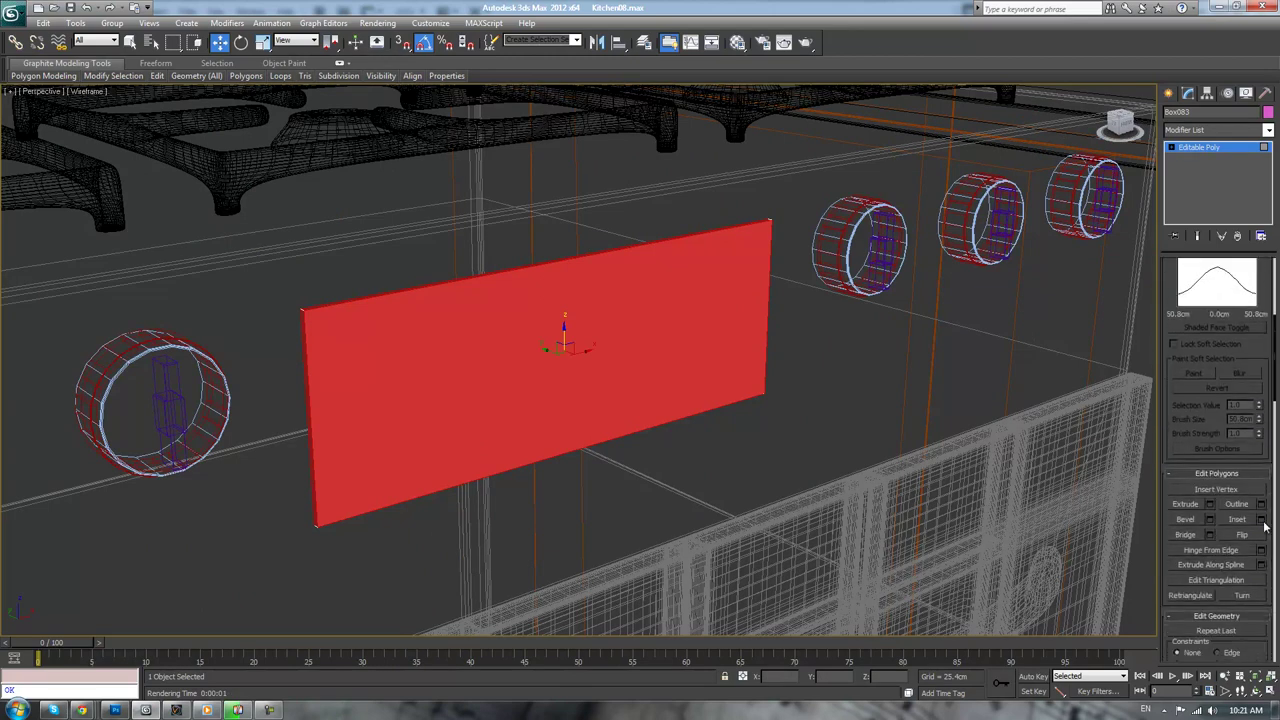
{"action": "left_click_drag", "start_coordinate": [586, 386], "coordinate": [586, 384]}
{"action": "left_click", "coordinate": [585, 405]}
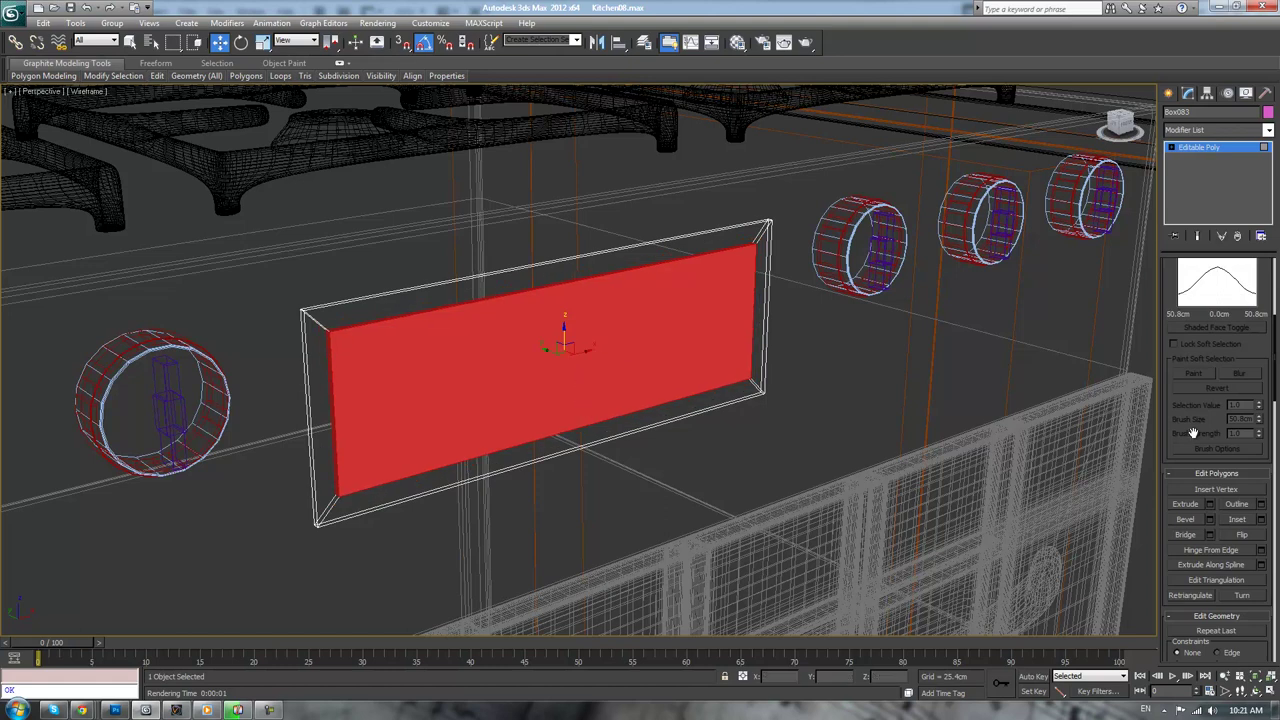
{"action": "key", "text": "F2"}
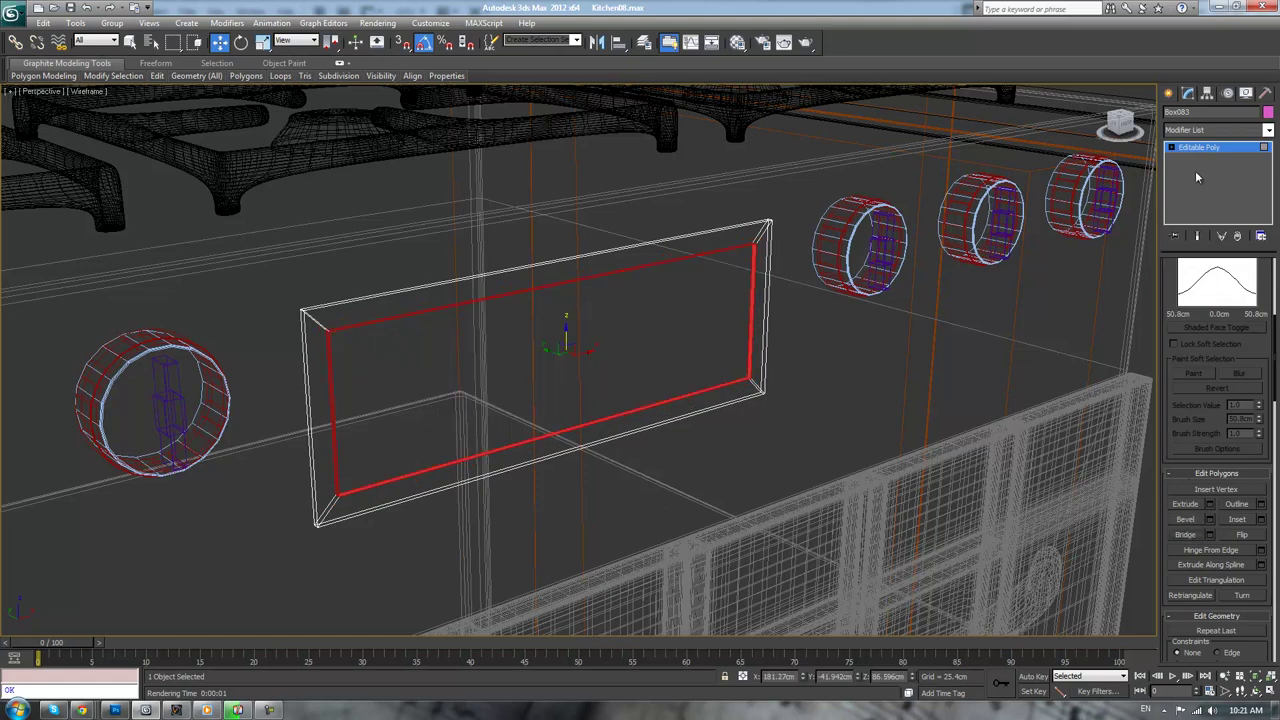
Push the frame's four outer front corner vertices about 0.17 cm back toward the stove, then restore the shaded display
{"action": "left_click", "coordinate": [1169, 148]}
{"action": "left_click", "coordinate": [1196, 158]}
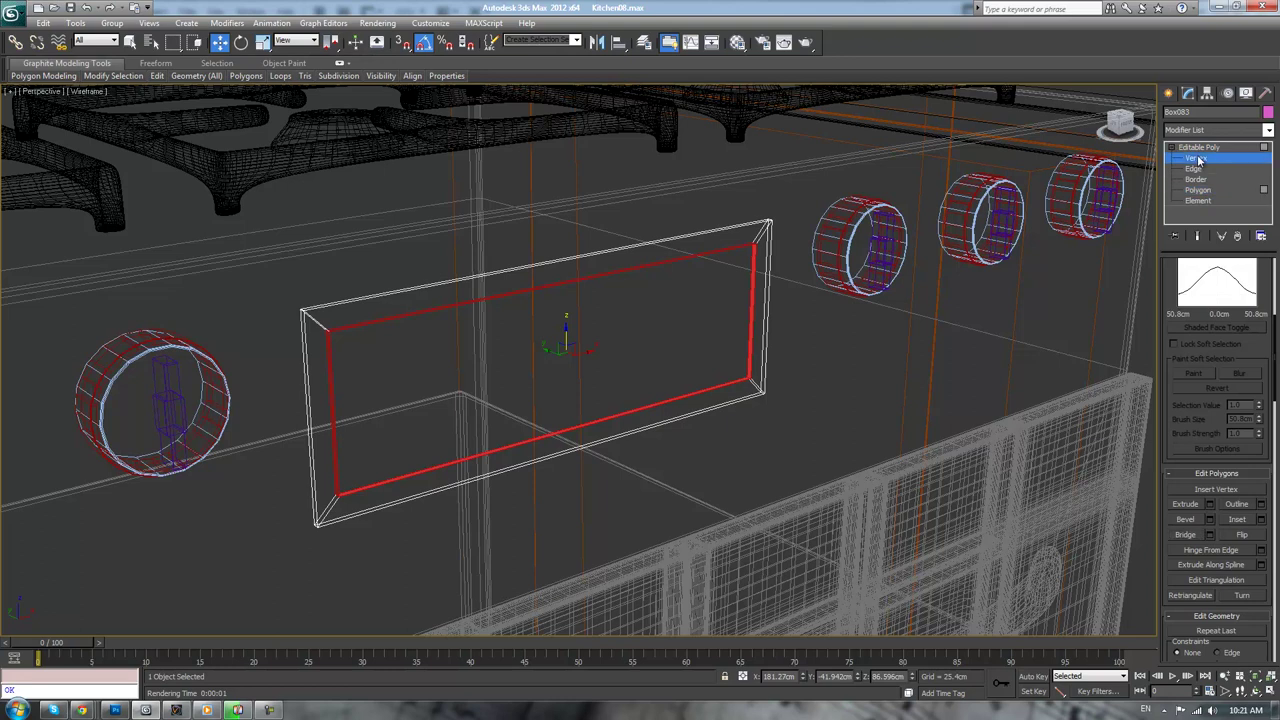
{"action": "left_click", "coordinate": [771, 218]}
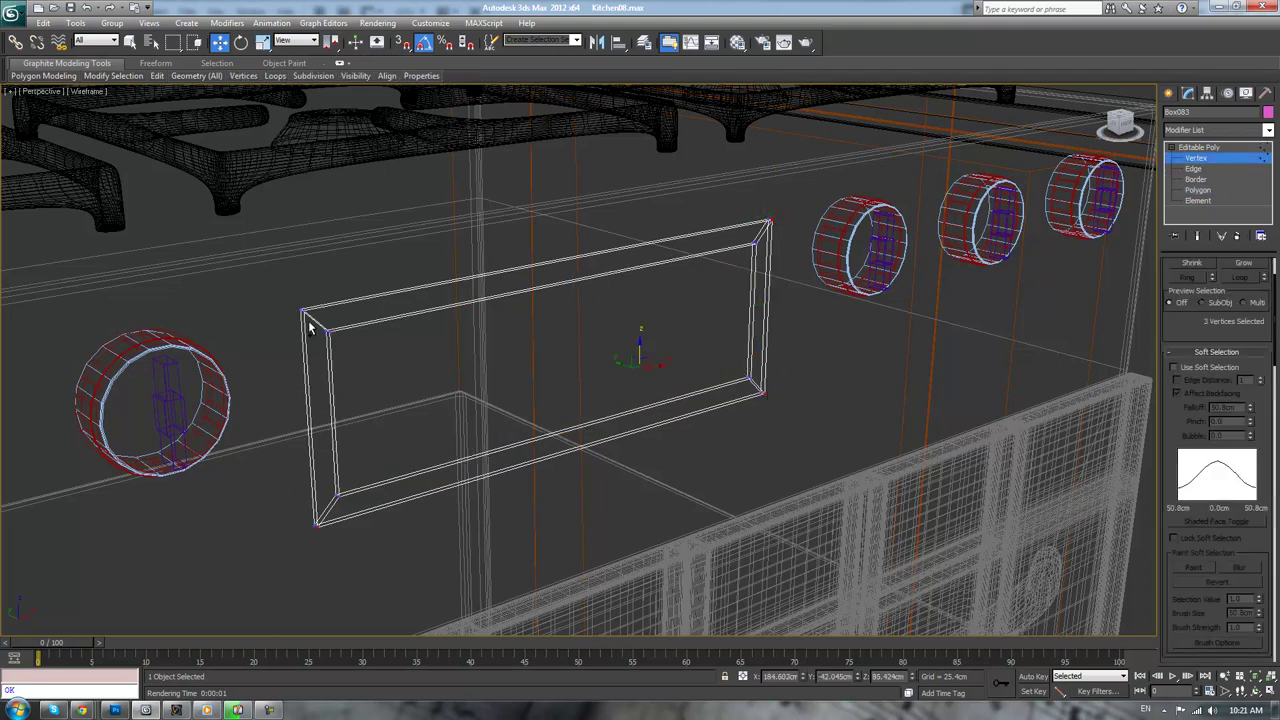
{"action": "middle_click_drag", "start_coordinate": [304, 310], "coordinate": [494, 282], "text": "alt"}
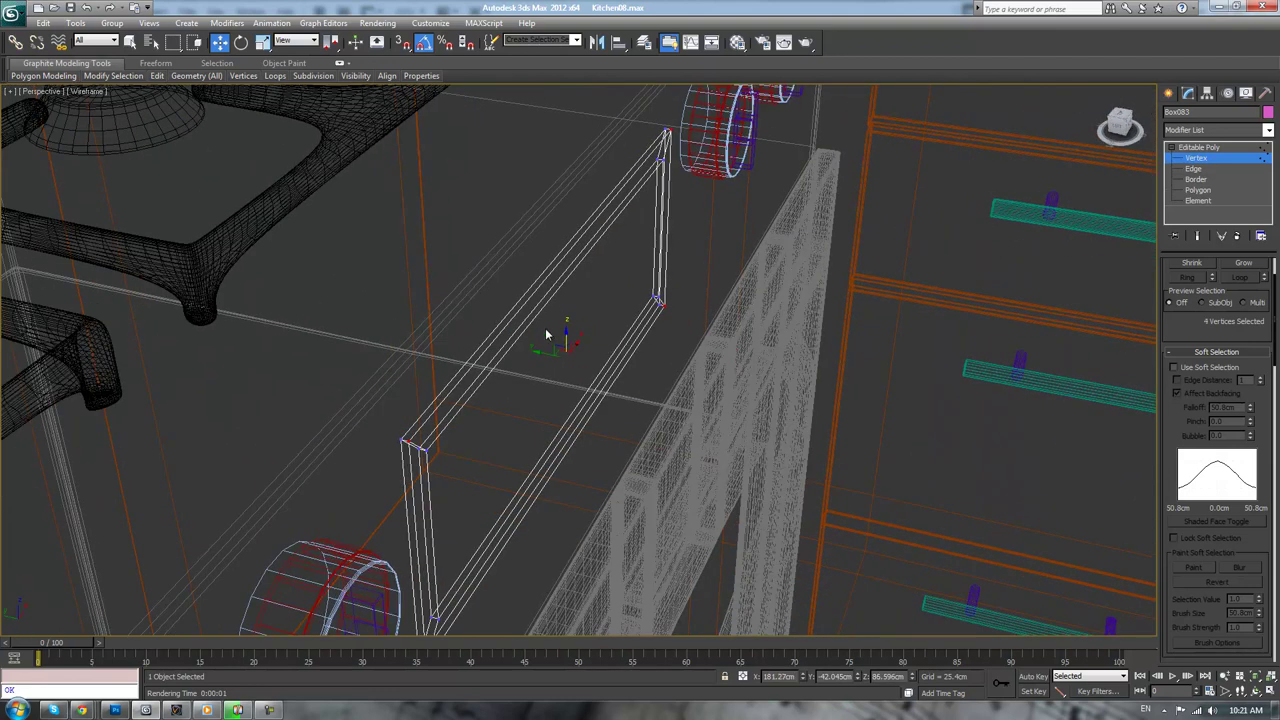
{"action": "left_click_drag", "start_coordinate": [543, 352], "coordinate": [538, 353]}
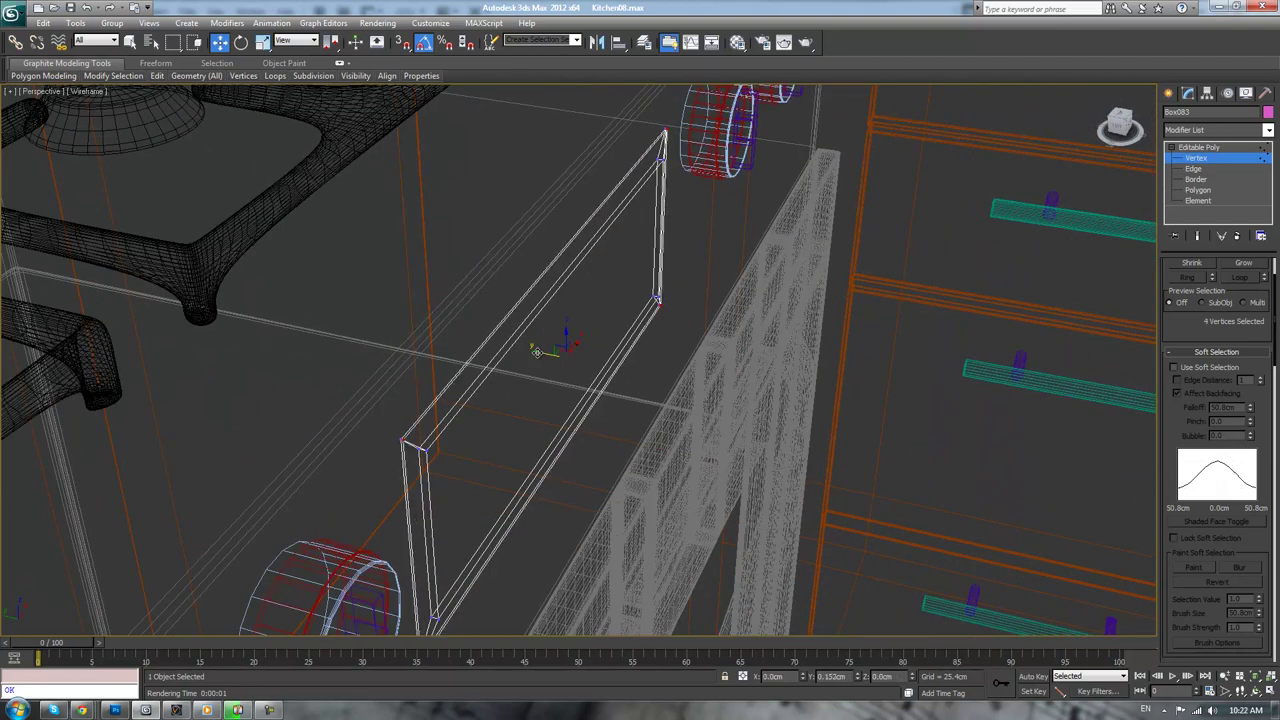
{"action": "middle_click_drag", "start_coordinate": [543, 349], "coordinate": [730, 320], "text": "alt"}
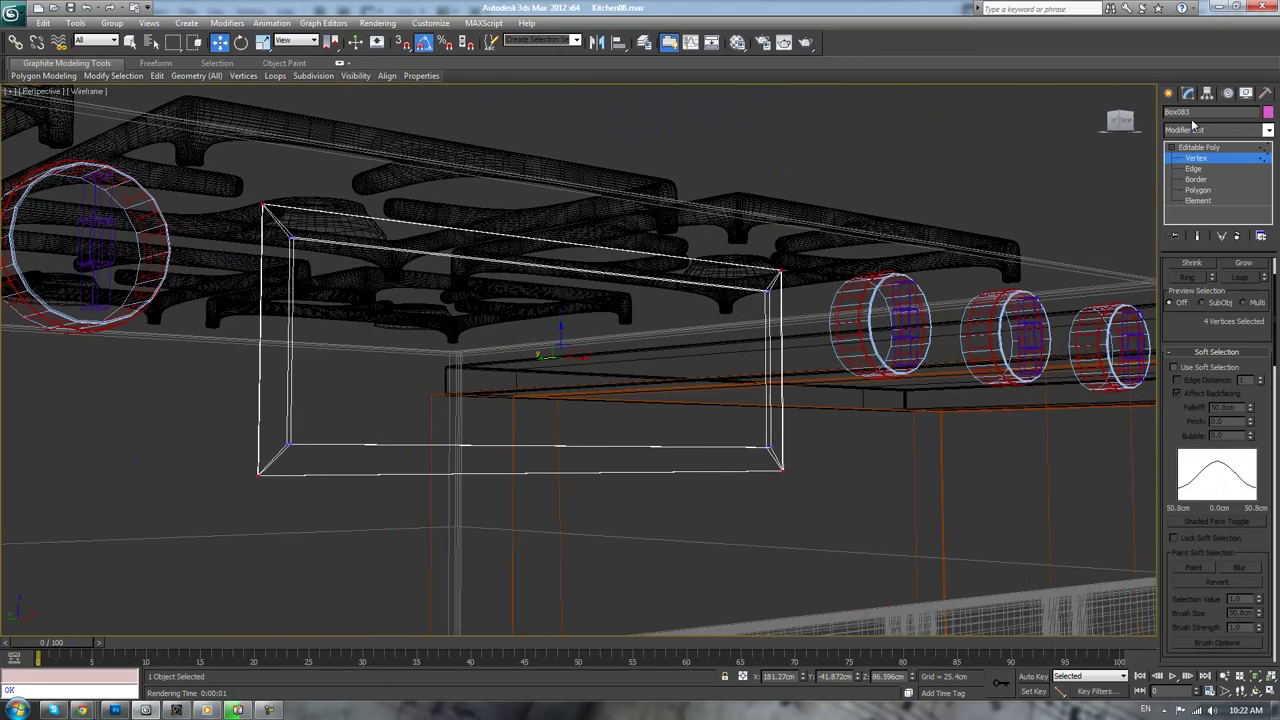
{"action": "left_click", "coordinate": [1196, 147]}
{"action": "left_click", "coordinate": [1168, 92]}
{"action": "key", "text": "F3"}
Chamfer the frame's inner front edge loop by 0.075 cm with 2 segments and finish edge editing
{"action": "middle_click_drag", "start_coordinate": [844, 375], "coordinate": [866, 338]}
{"action": "left_click", "coordinate": [1188, 93]}
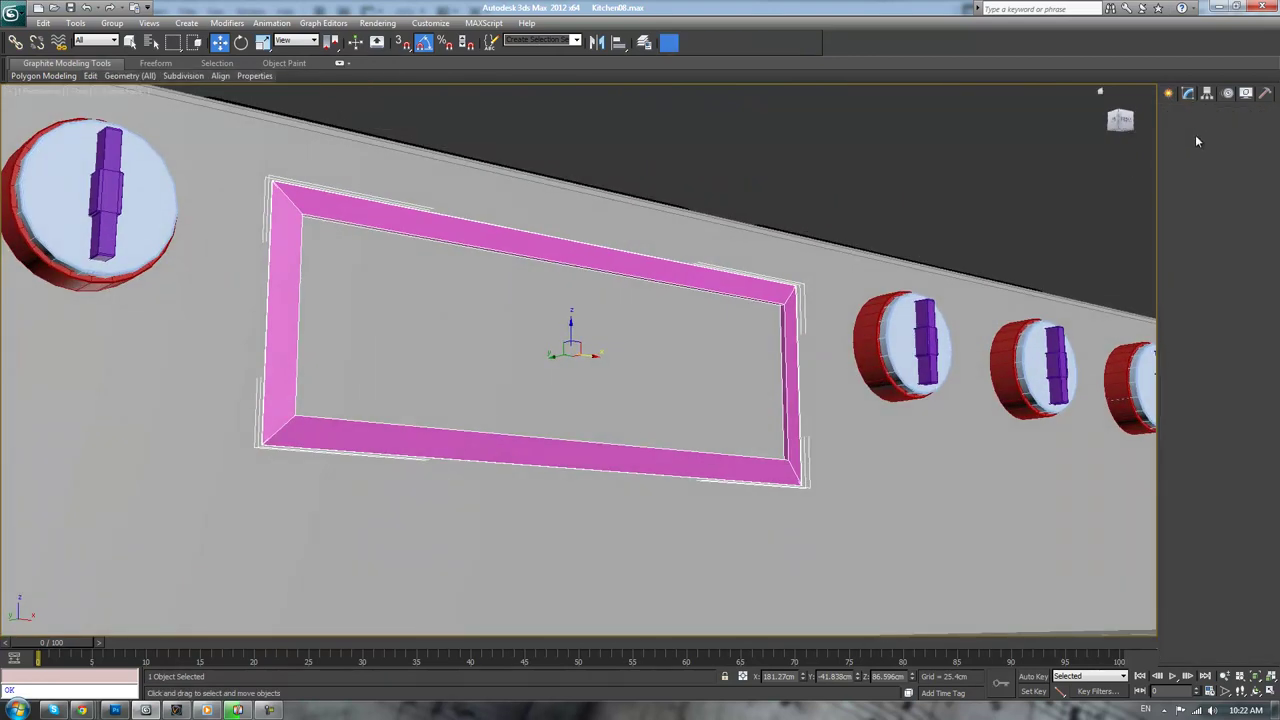
{"action": "key", "text": "2"}
{"action": "left_click", "coordinate": [786, 356]}
{"action": "left_click", "coordinate": [1239, 279]}
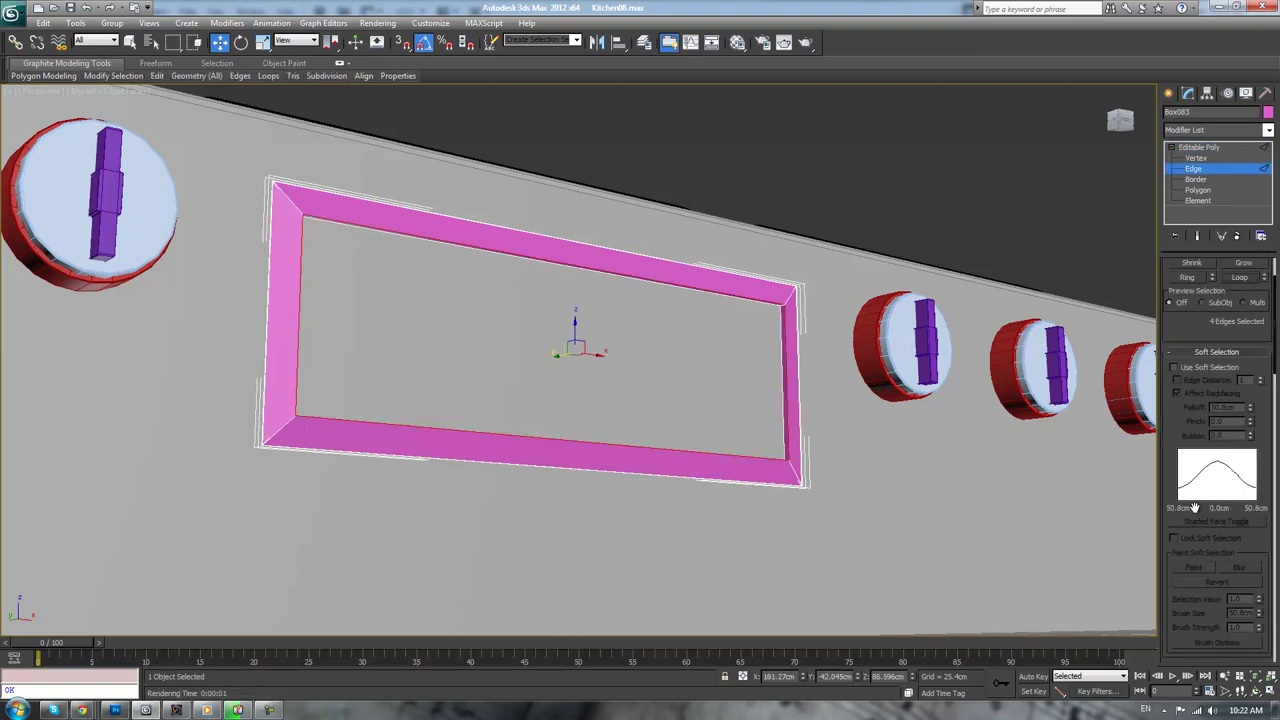
{"action": "scroll", "coordinate": [1197, 396], "scroll_direction": "down", "scroll_amount": 5}
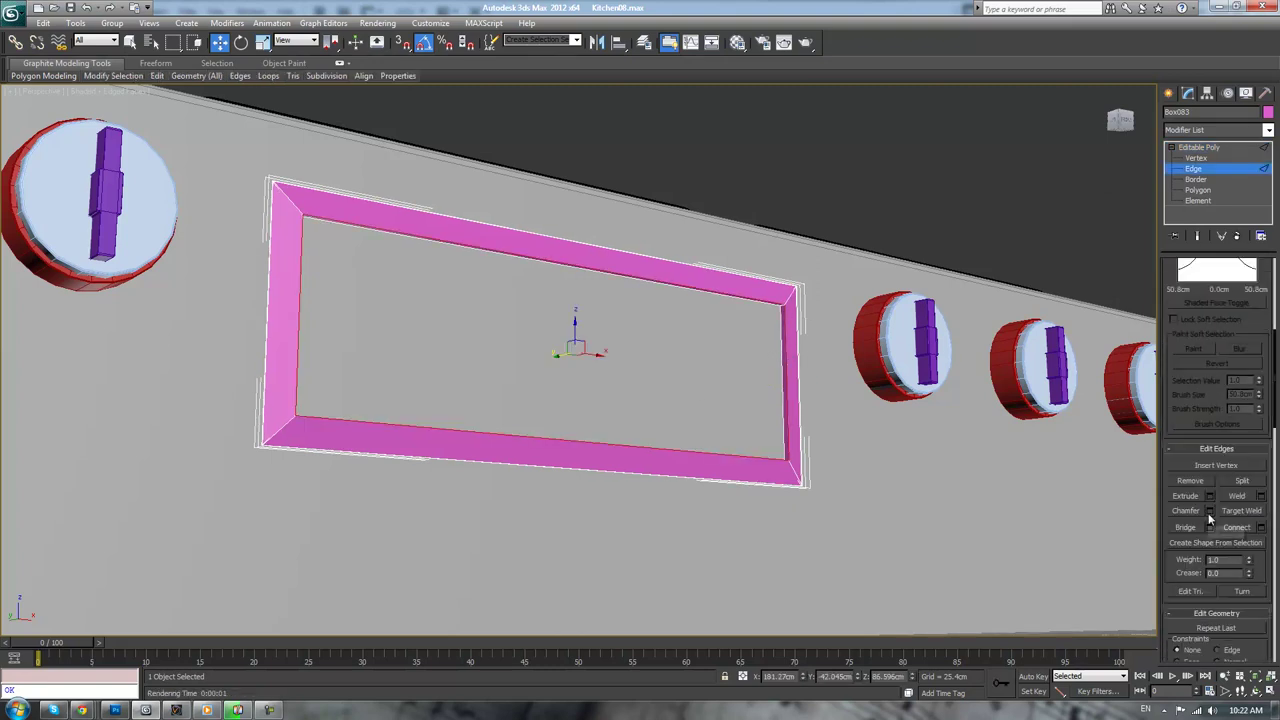
{"action": "middle_click_drag", "start_coordinate": [850, 362], "coordinate": [770, 381], "text": "alt"}
{"action": "mouse_move", "coordinate": [587, 368]}
{"action": "left_mouse_down"}
{"action": "mouse_move", "coordinate": [552, 369]}
{"action": "mouse_move", "coordinate": [593, 362]}
{"action": "left_mouse_up"}
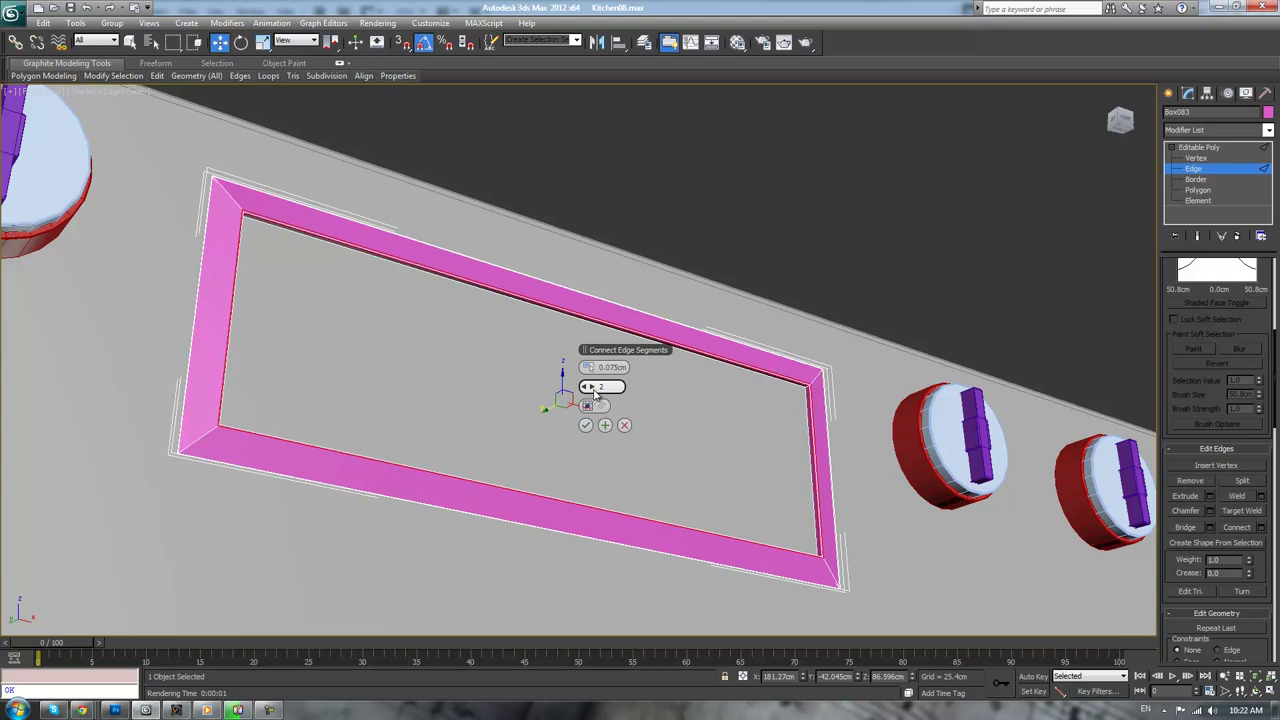
{"action": "left_click", "coordinate": [585, 425]}
{"action": "left_click", "coordinate": [831, 221]}
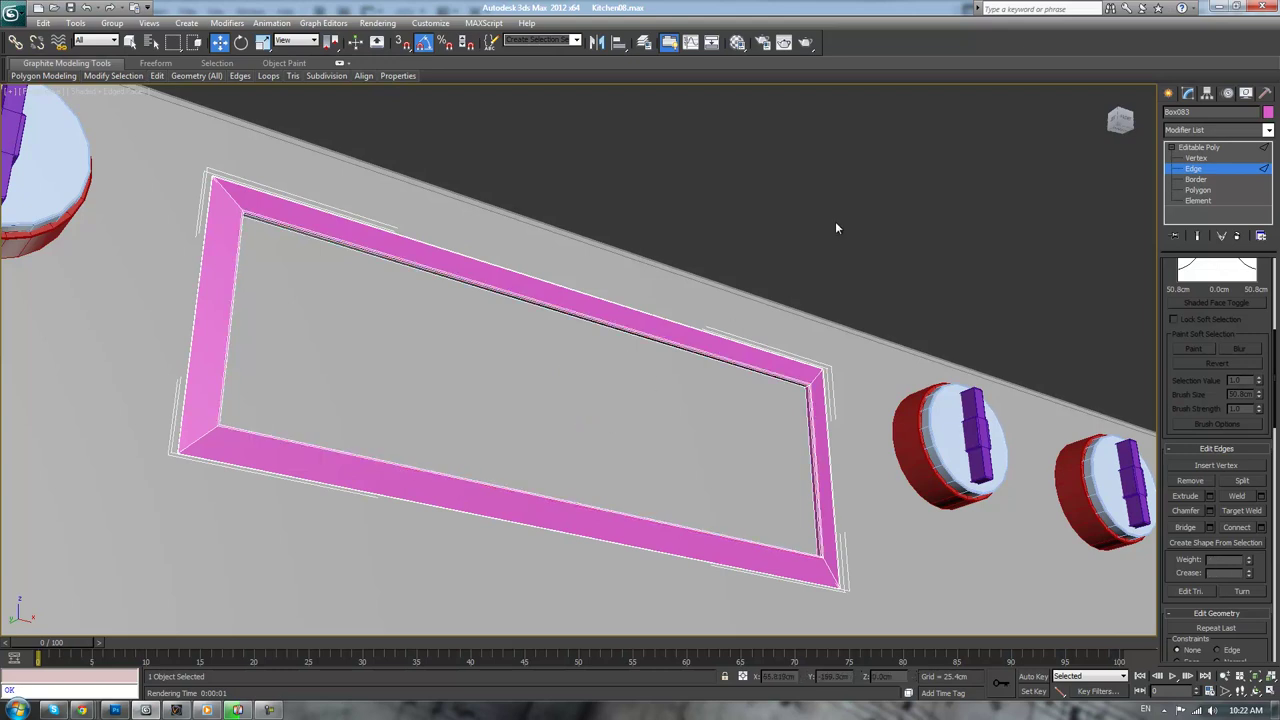
{"action": "middle_click_drag", "start_coordinate": [836, 222], "coordinate": [846, 224]}
{"action": "left_click", "coordinate": [1168, 94]}
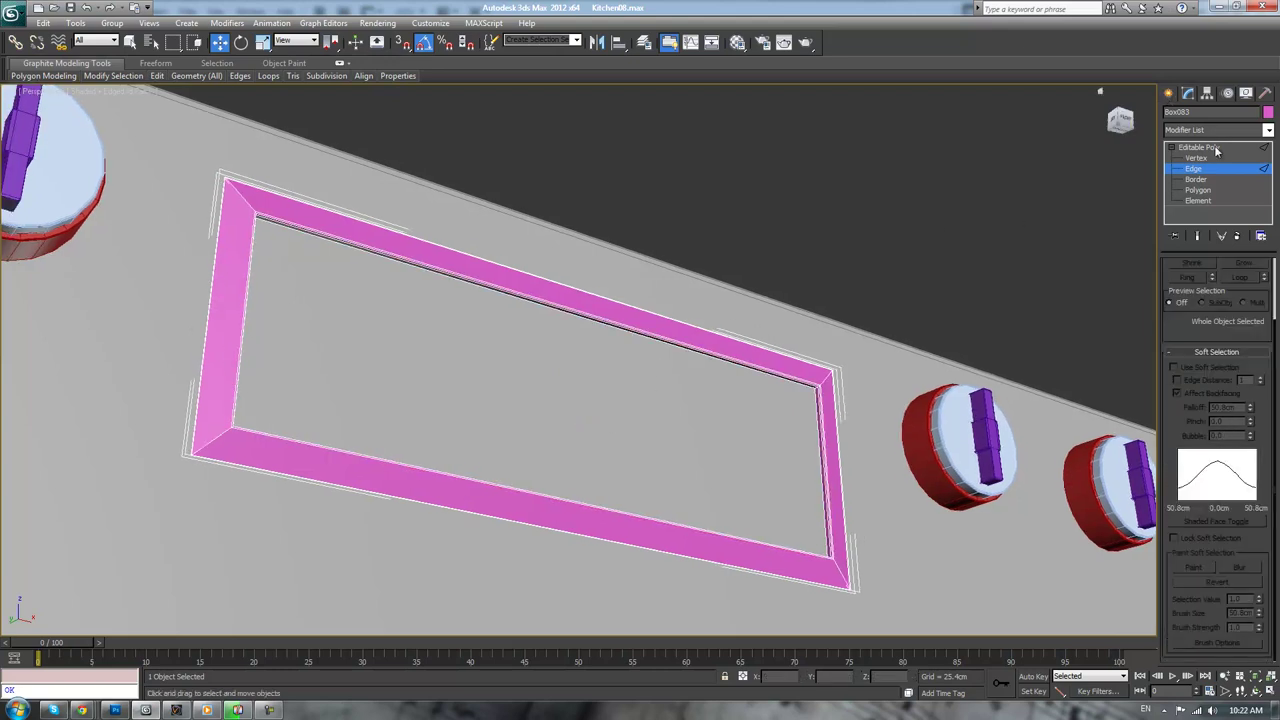
Draw a plane on the control panel slightly larger than the frame, position it at the frame, and convert it to Editable Poly
{"action": "left_click", "coordinate": [1169, 92]}
{"action": "left_click", "coordinate": [1244, 235]}
{"action": "middle_click_drag", "start_coordinate": [772, 243], "coordinate": [723, 271], "text": "alt"}
{"action": "scroll", "coordinate": [723, 271], "scroll_direction": "down", "scroll_amount": 2}
{"action": "left_click_drag", "start_coordinate": [279, 287], "coordinate": [818, 500]}
{"action": "right_click", "coordinate": [691, 227]}
{"action": "middle_click_drag", "start_coordinate": [637, 196], "coordinate": [712, 240], "text": "alt"}
{"action": "scroll", "coordinate": [635, 359], "scroll_direction": "up", "scroll_amount": 3}
{"action": "left_click_drag", "start_coordinate": [499, 443], "coordinate": [505, 444]}
{"action": "middle_click_drag", "start_coordinate": [564, 402], "coordinate": [560, 349], "text": "alt"}
{"action": "key", "text": "4"}
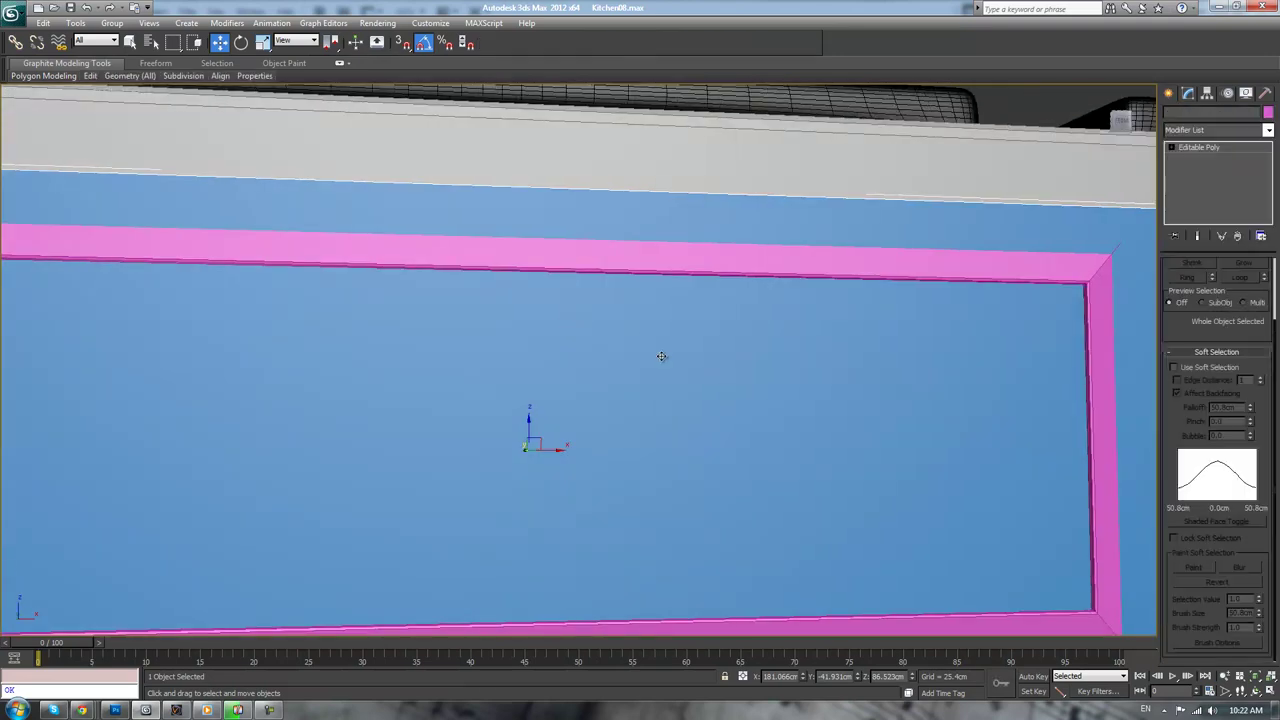
Move the plane's top, left, bottom and right vertices inward so its outline fits within the frame
{"action": "scroll", "coordinate": [640, 328], "scroll_direction": "down", "scroll_amount": 3}
{"action": "key", "text": "1"}
{"action": "left_click_drag", "start_coordinate": [180, 213], "coordinate": [903, 346]}
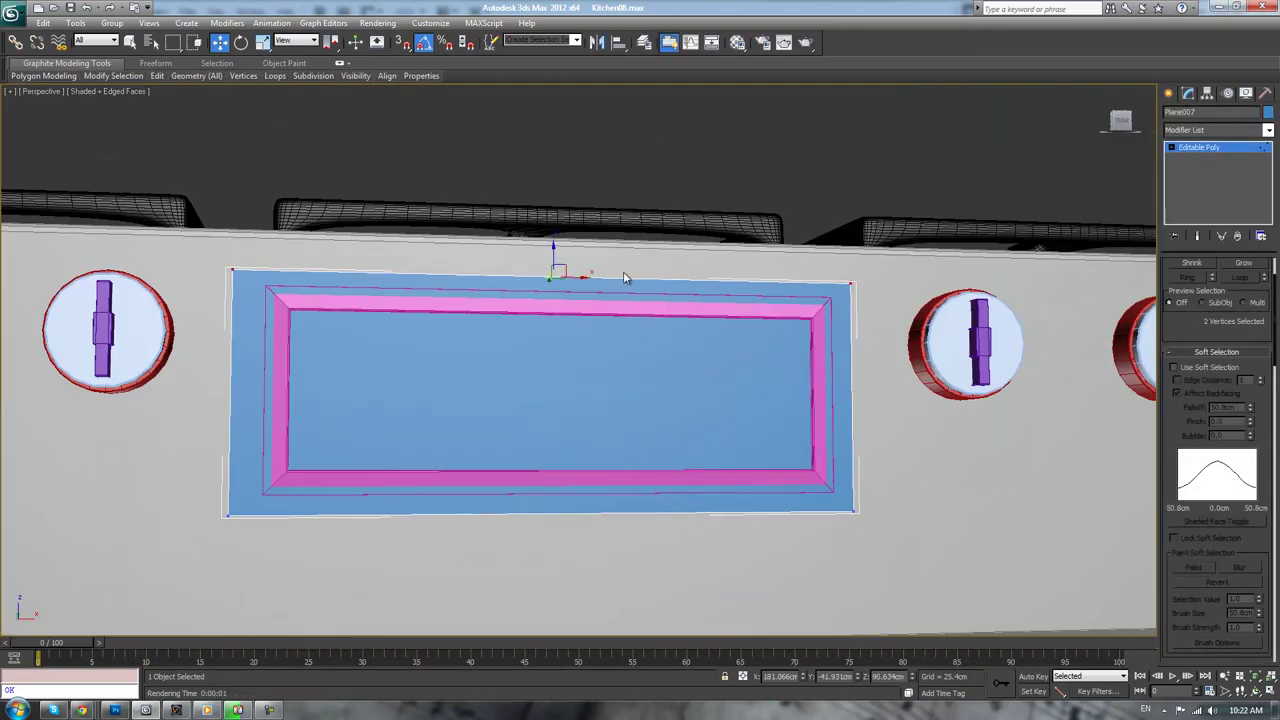
{"action": "left_click_drag", "start_coordinate": [555, 256], "coordinate": [557, 313]}
{"action": "left_click_drag", "start_coordinate": [380, 603], "coordinate": [380, 603]}
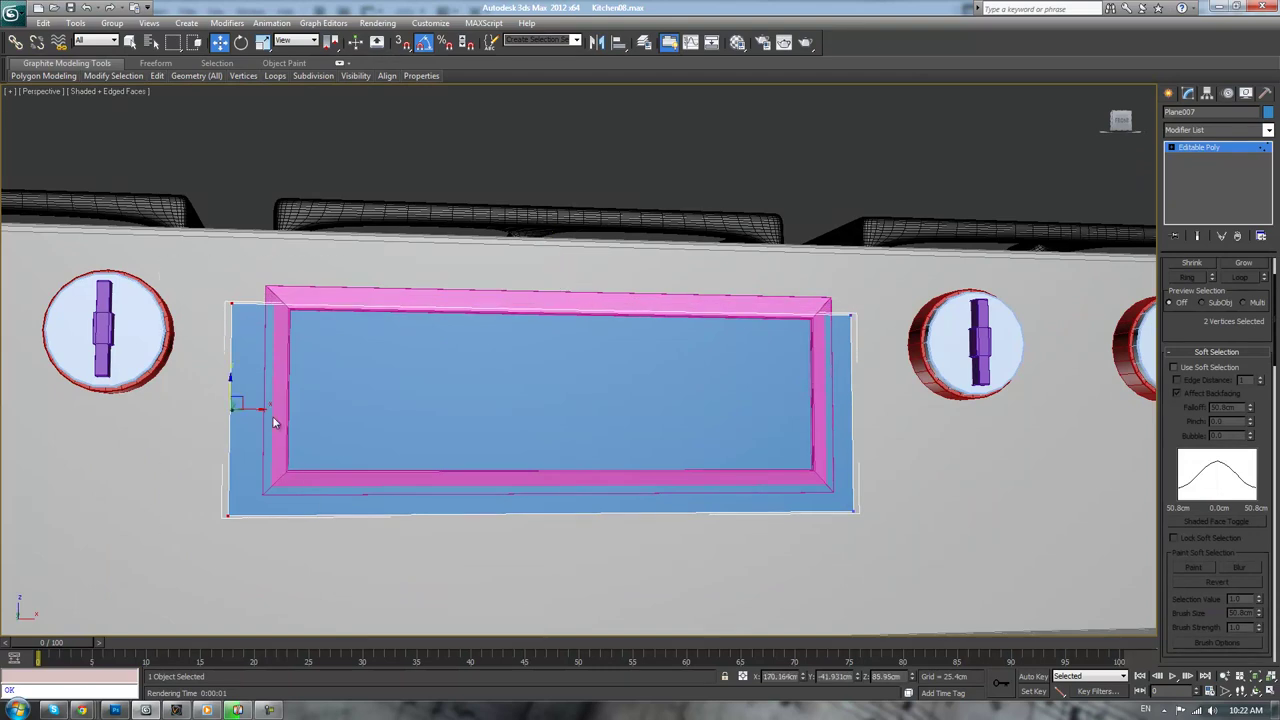
{"action": "left_click_drag", "start_coordinate": [254, 411], "coordinate": [306, 420]}
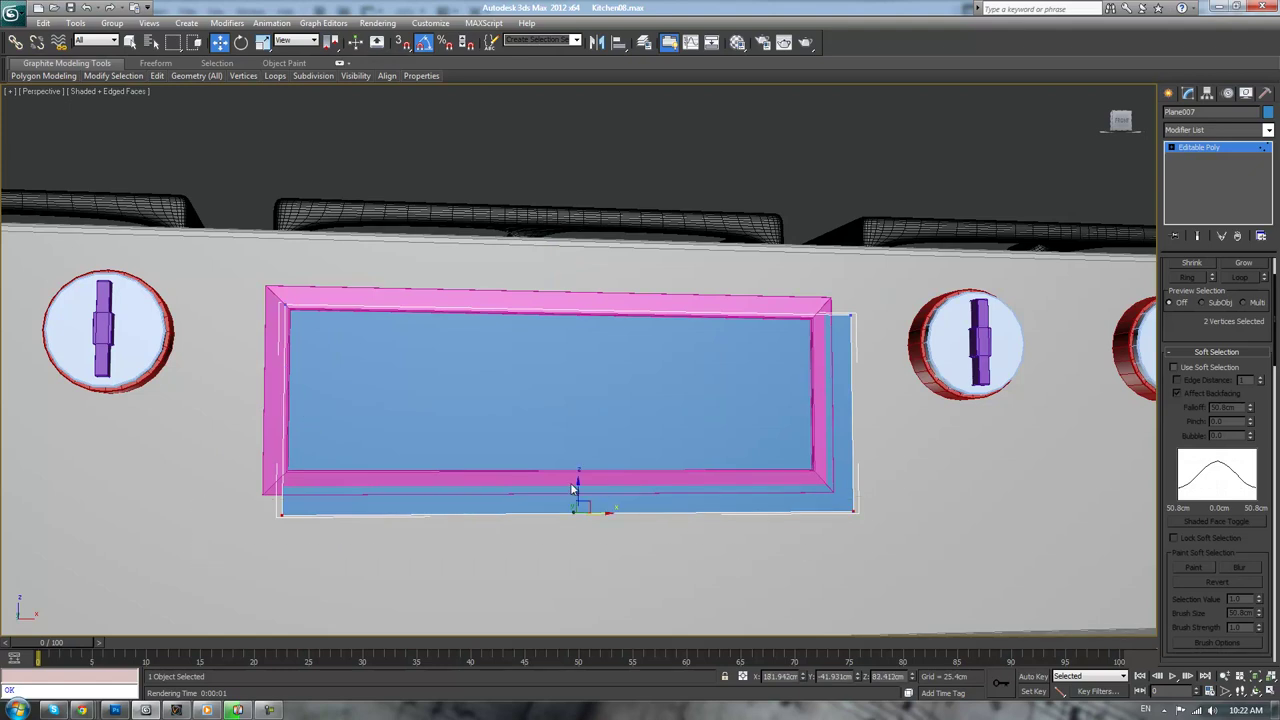
{"action": "left_click_drag", "start_coordinate": [577, 490], "coordinate": [578, 455]}
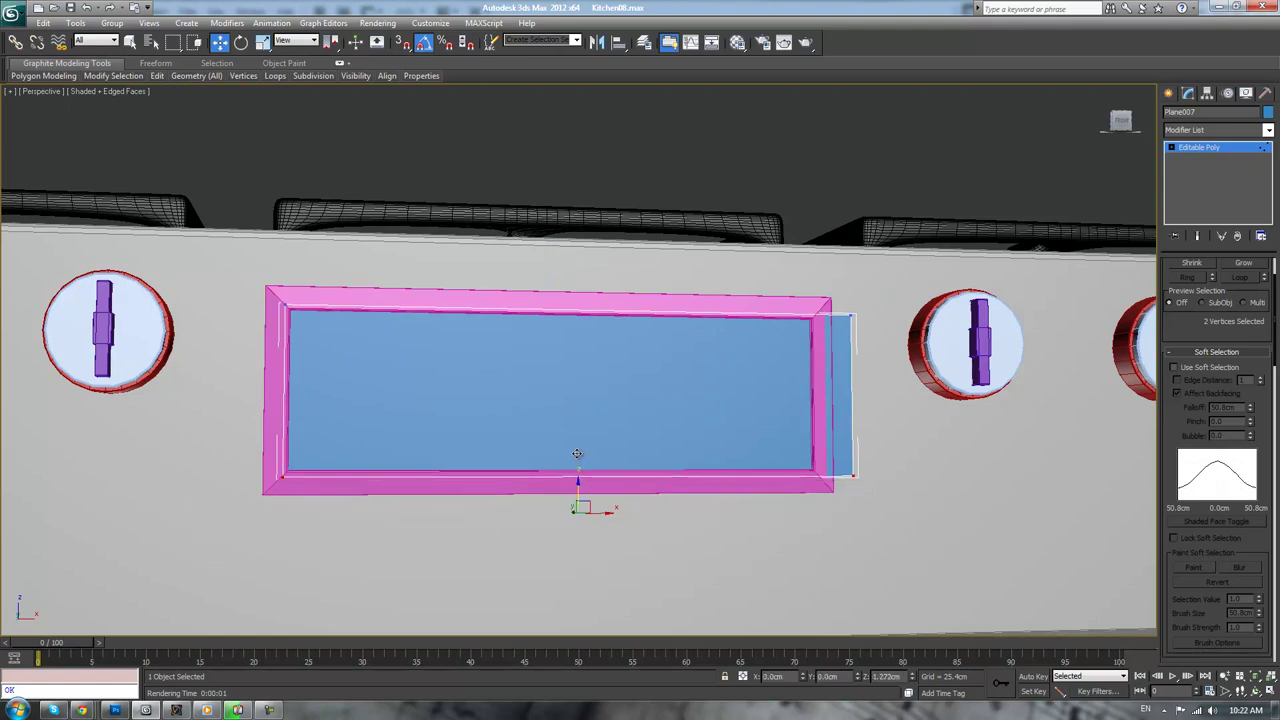
{"action": "left_click_drag", "start_coordinate": [883, 403], "coordinate": [847, 401]}
Leave vertex editing and push the display plane about 0.06 cm back toward the stove
{"action": "middle_click_drag", "start_coordinate": [847, 401], "coordinate": [853, 431], "text": "alt"}
{"action": "left_click", "coordinate": [1192, 148]}
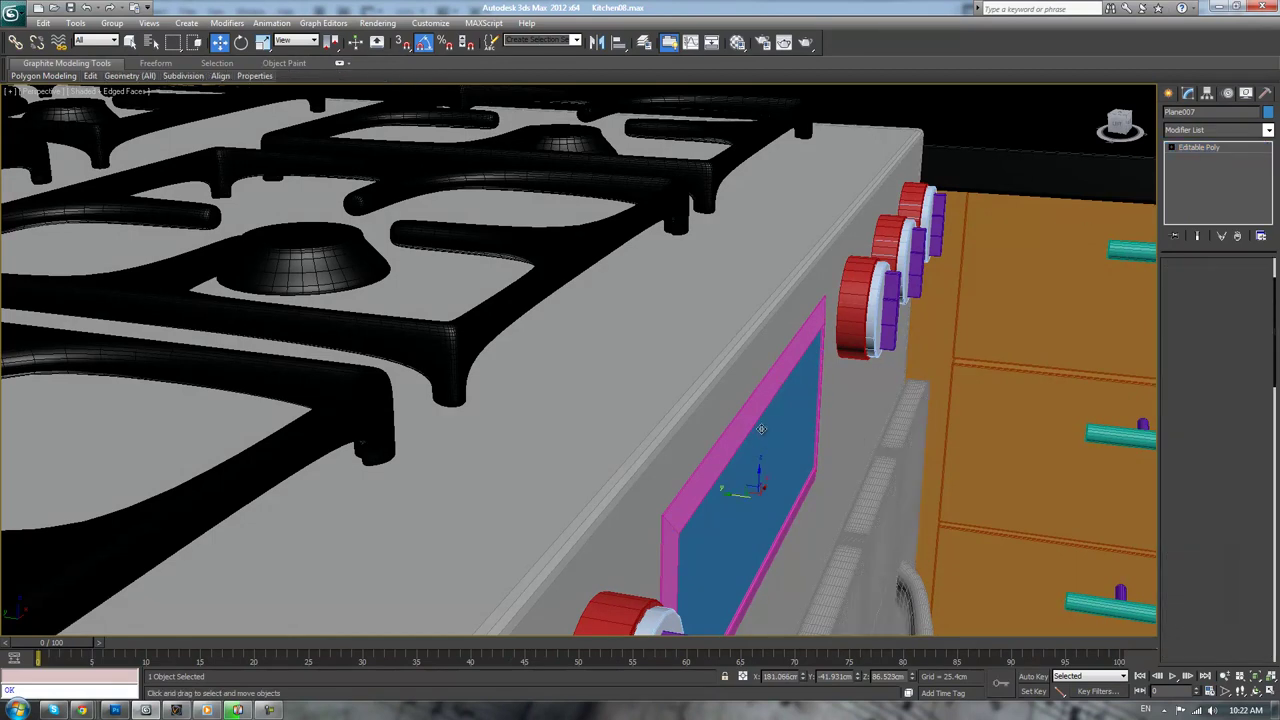
{"action": "left_click_drag", "start_coordinate": [735, 496], "coordinate": [734, 496]}
{"action": "middle_click_drag", "start_coordinate": [1018, 300], "coordinate": [1011, 300]}
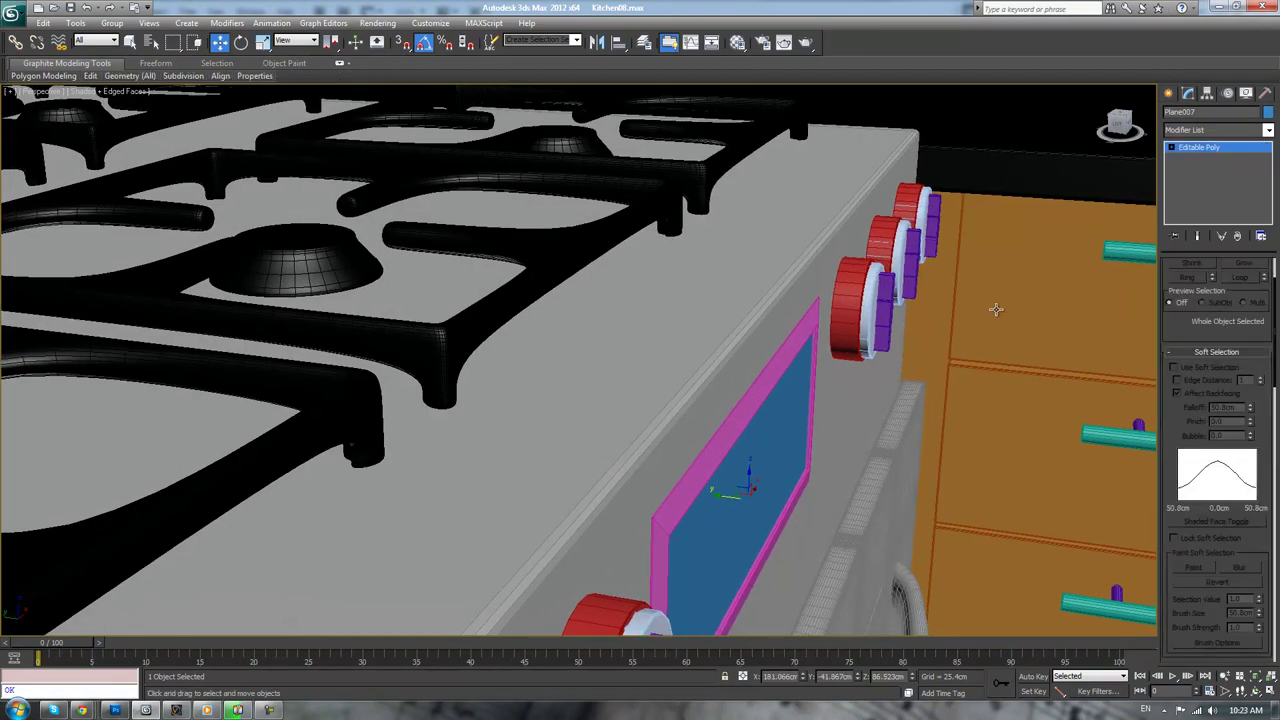
Select the display on the stove's control panel and lower it slightly between the knob groups
{"action": "scroll", "coordinate": [1005, 303], "scroll_direction": "down", "scroll_amount": 7}
{"action": "middle_click_drag", "start_coordinate": [925, 381], "coordinate": [785, 305], "text": "alt"}
{"action": "left_click", "coordinate": [756, 264]}
{"action": "middle_click_drag", "start_coordinate": [756, 264], "coordinate": [666, 255], "text": "alt"}
{"action": "scroll", "coordinate": [610, 386], "scroll_direction": "up", "scroll_amount": 3}
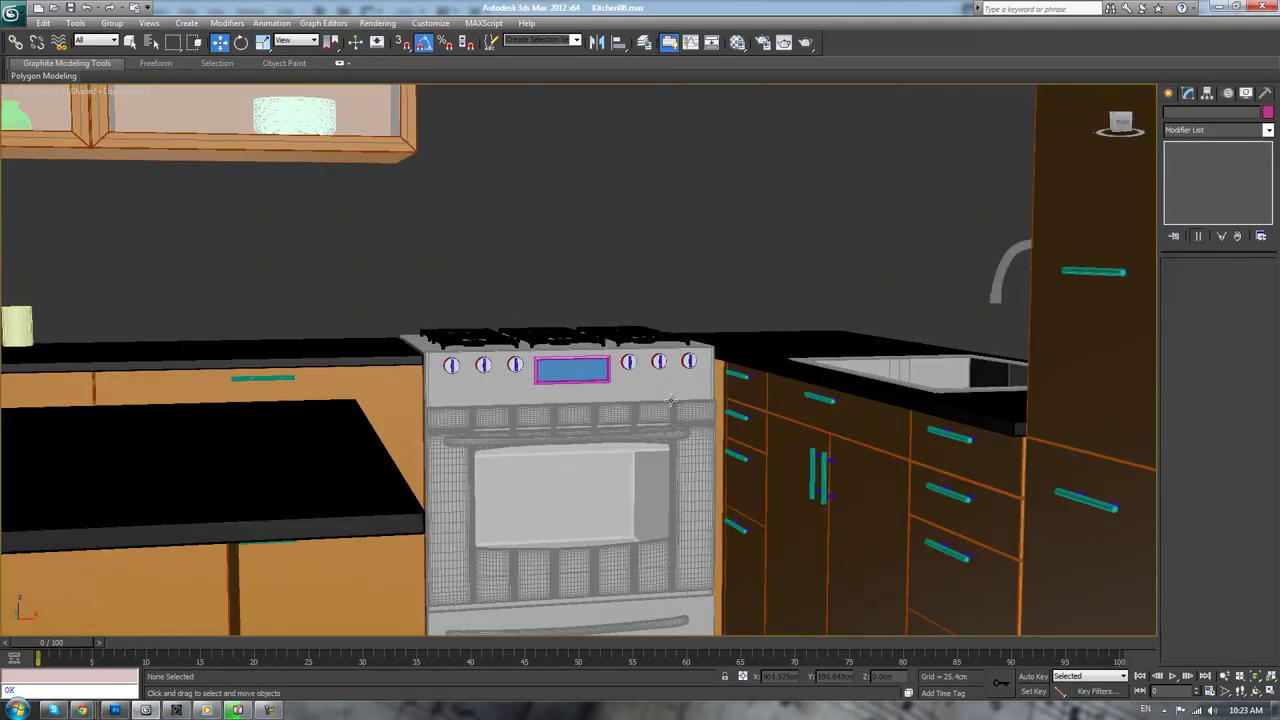
{"action": "scroll", "coordinate": [574, 368], "scroll_direction": "up", "scroll_amount": 4}
{"action": "left_click", "coordinate": [566, 371]}
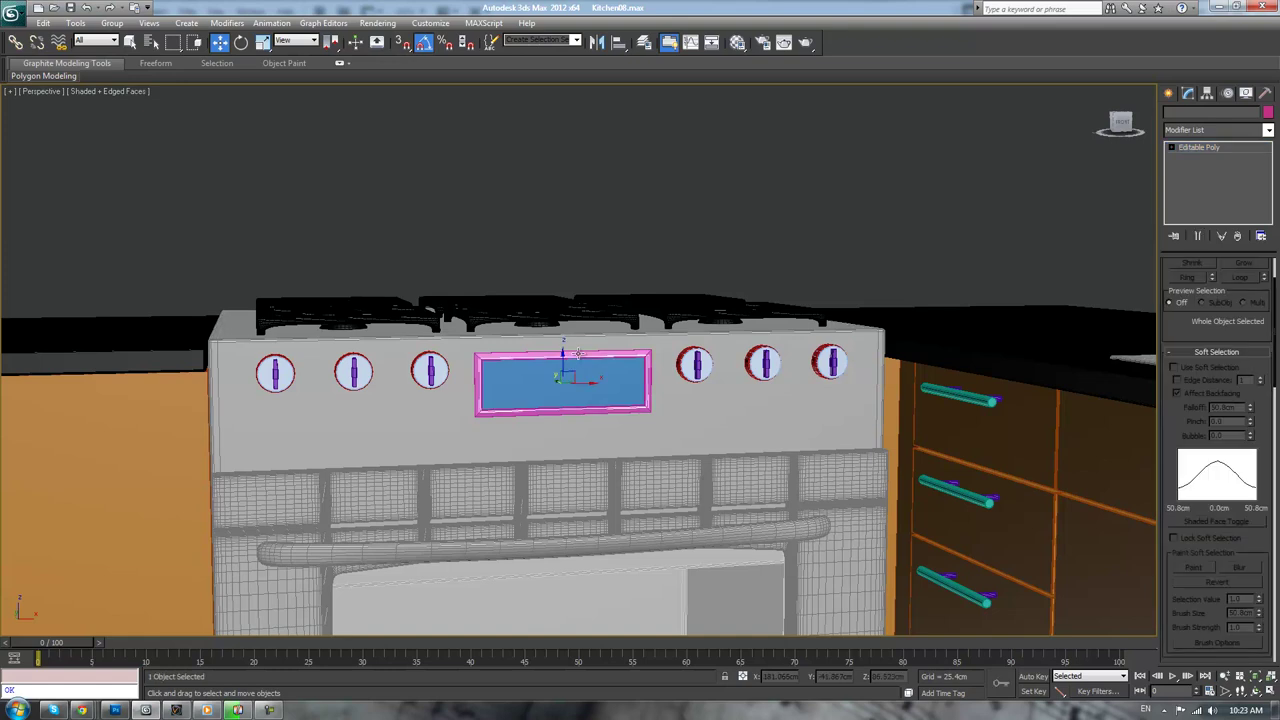
{"action": "left_click_drag", "start_coordinate": [564, 353], "coordinate": [564, 363]}
Select the stove body from behind the cabinets
{"action": "left_click", "coordinate": [592, 219]}
{"action": "scroll", "coordinate": [592, 224], "scroll_direction": "down", "scroll_amount": 5}
{"action": "middle_click_drag", "start_coordinate": [591, 229], "coordinate": [444, 251], "text": "alt"}
{"action": "scroll", "coordinate": [514, 255], "scroll_direction": "up", "scroll_amount": 4}
{"action": "scroll", "coordinate": [514, 255], "scroll_direction": "down", "scroll_amount": 4}
{"action": "scroll", "coordinate": [320, 255], "scroll_direction": "up", "scroll_amount": 3}
{"action": "middle_click_drag", "start_coordinate": [628, 292], "coordinate": [723, 344], "text": "alt"}
{"action": "left_click", "coordinate": [588, 205]}
{"action": "left_click", "coordinate": [642, 171]}
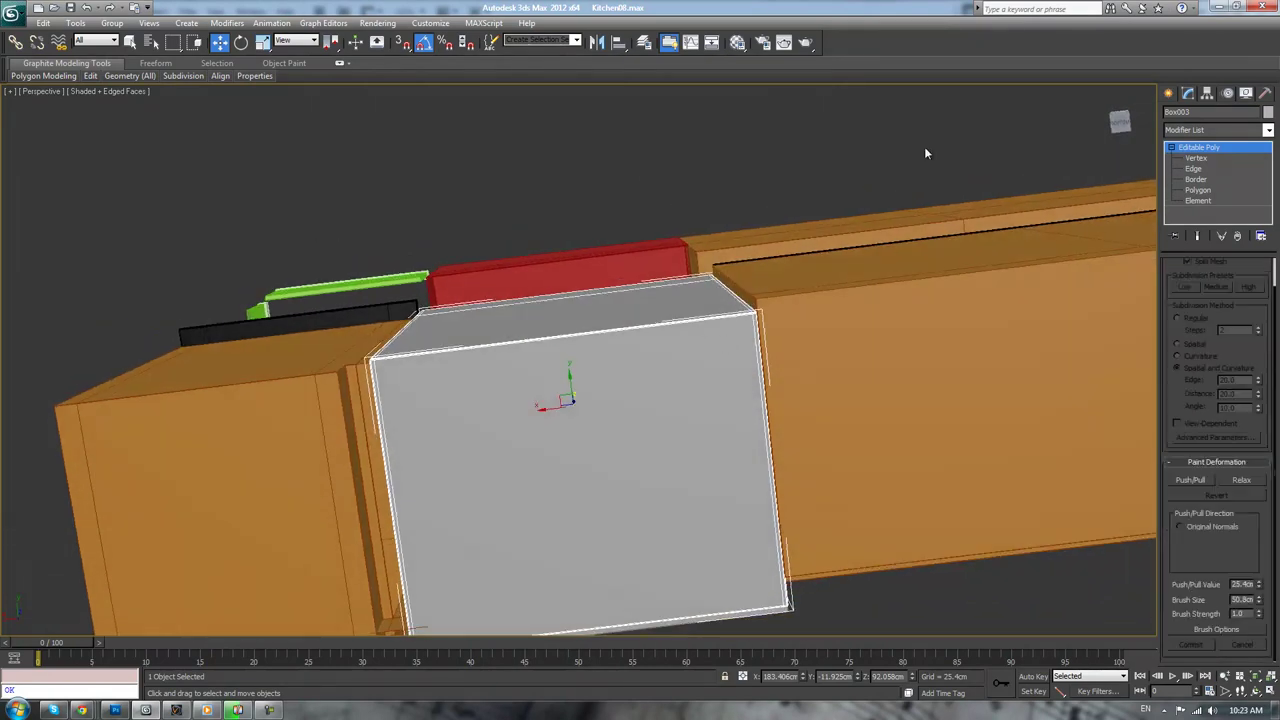
{"action": "right_click", "coordinate": [720, 134]}
{"action": "left_click", "coordinate": [760, 73]}
Select all the vertices along the back side of the stove body in wireframe
{"action": "middle_click_drag", "start_coordinate": [730, 164], "coordinate": [851, 317], "text": "alt"}
{"action": "scroll", "coordinate": [845, 254], "scroll_direction": "down", "scroll_amount": 5}
{"action": "left_click", "coordinate": [655, 355]}
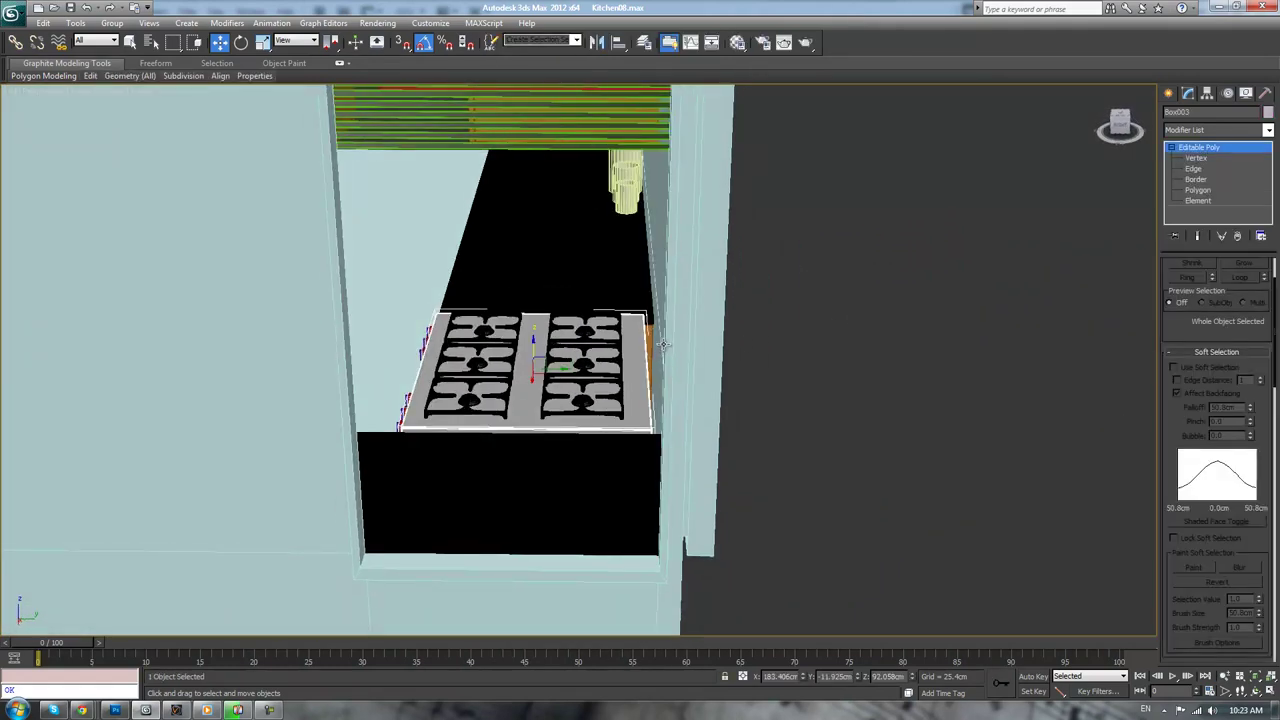
{"action": "key", "text": "1"}
{"action": "key", "text": "F3"}
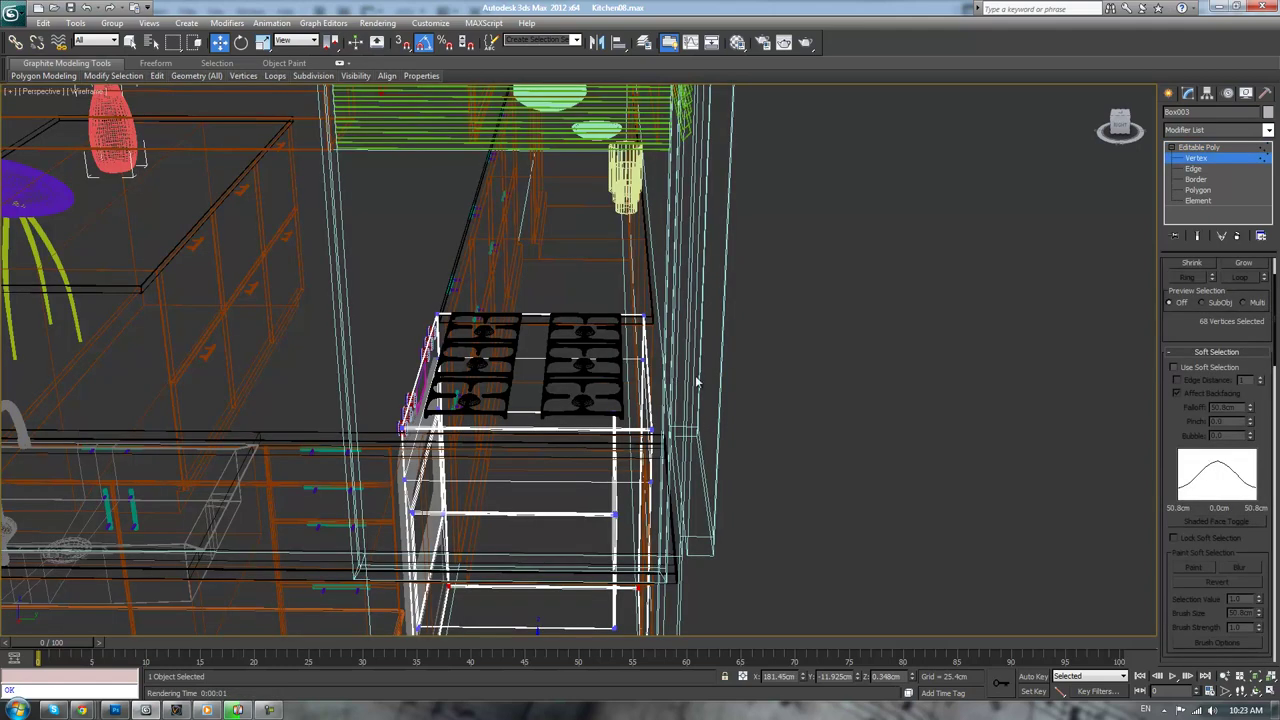
{"action": "middle_click_drag", "start_coordinate": [726, 390], "coordinate": [693, 287]}
{"action": "left_click_drag", "start_coordinate": [645, 477], "coordinate": [605, 628]}
{"action": "middle_click_drag", "start_coordinate": [651, 505], "coordinate": [660, 372]}
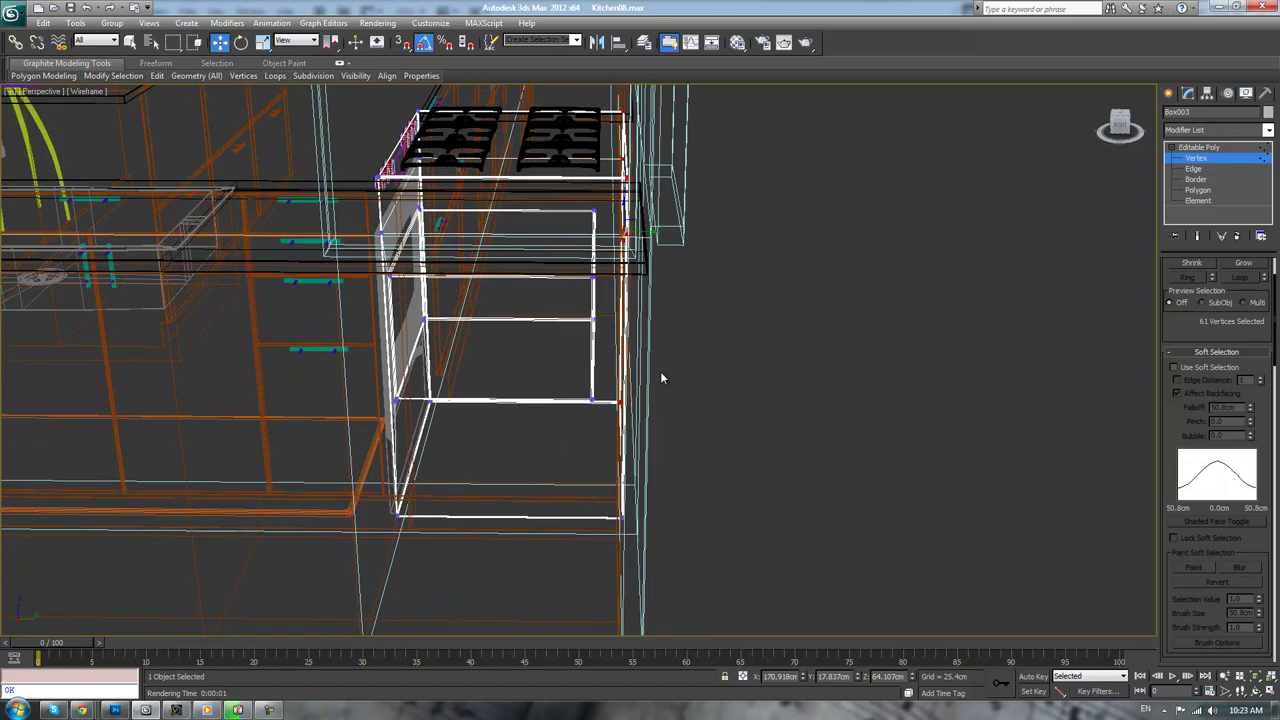
{"action": "left_click_drag", "start_coordinate": [582, 568], "coordinate": [581, 570], "text": "ctrl"}
{"action": "middle_click_drag", "start_coordinate": [662, 350], "coordinate": [740, 463]}
Move the stove body's rear vertices about 3.1 cm toward the wall in shaded display and finish vertex editing
{"action": "scroll", "coordinate": [714, 403], "scroll_direction": "up", "scroll_amount": 3}
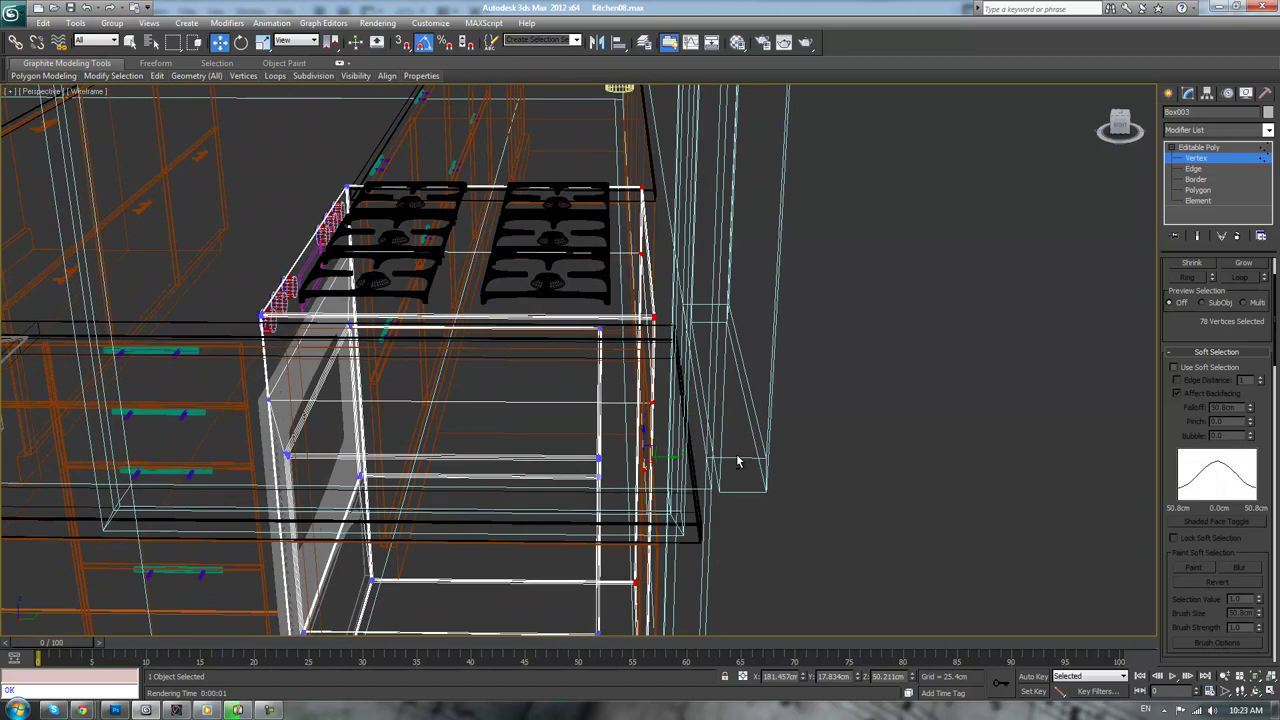
{"action": "scroll", "coordinate": [738, 460], "scroll_direction": "up", "scroll_amount": 1}
{"action": "key", "text": "F3"}
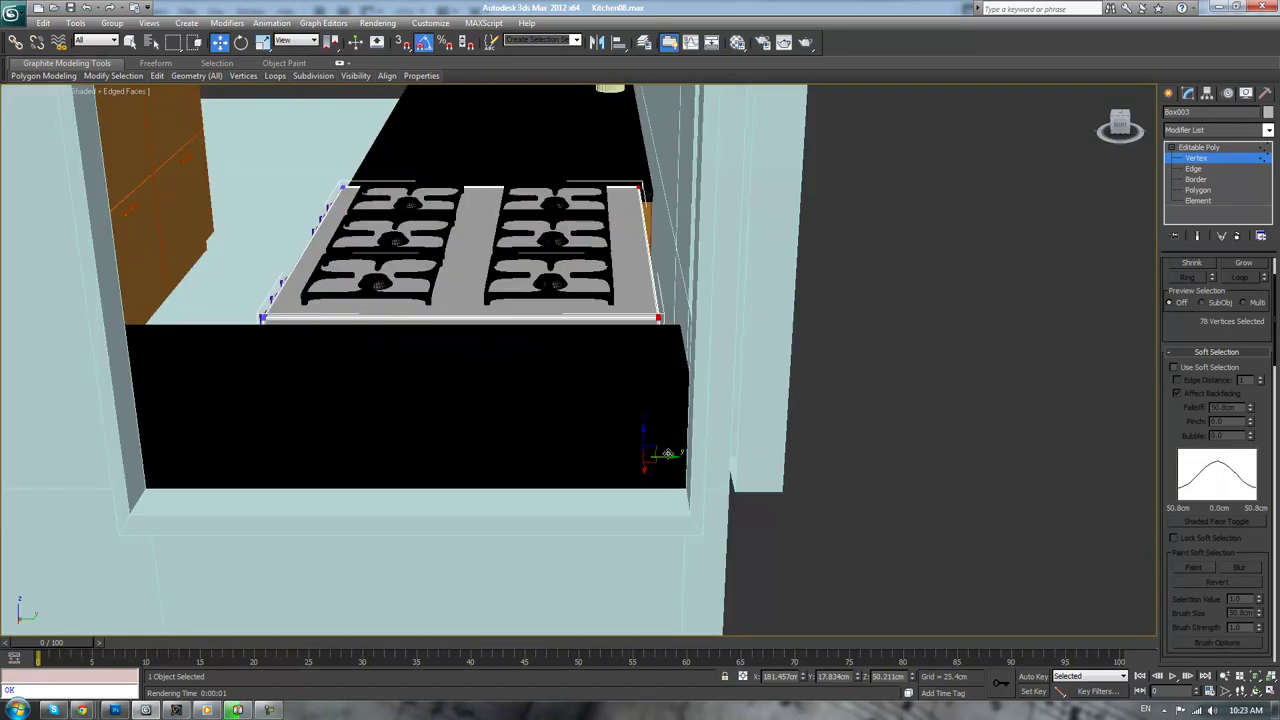
{"action": "left_click_drag", "start_coordinate": [667, 457], "coordinate": [682, 455]}
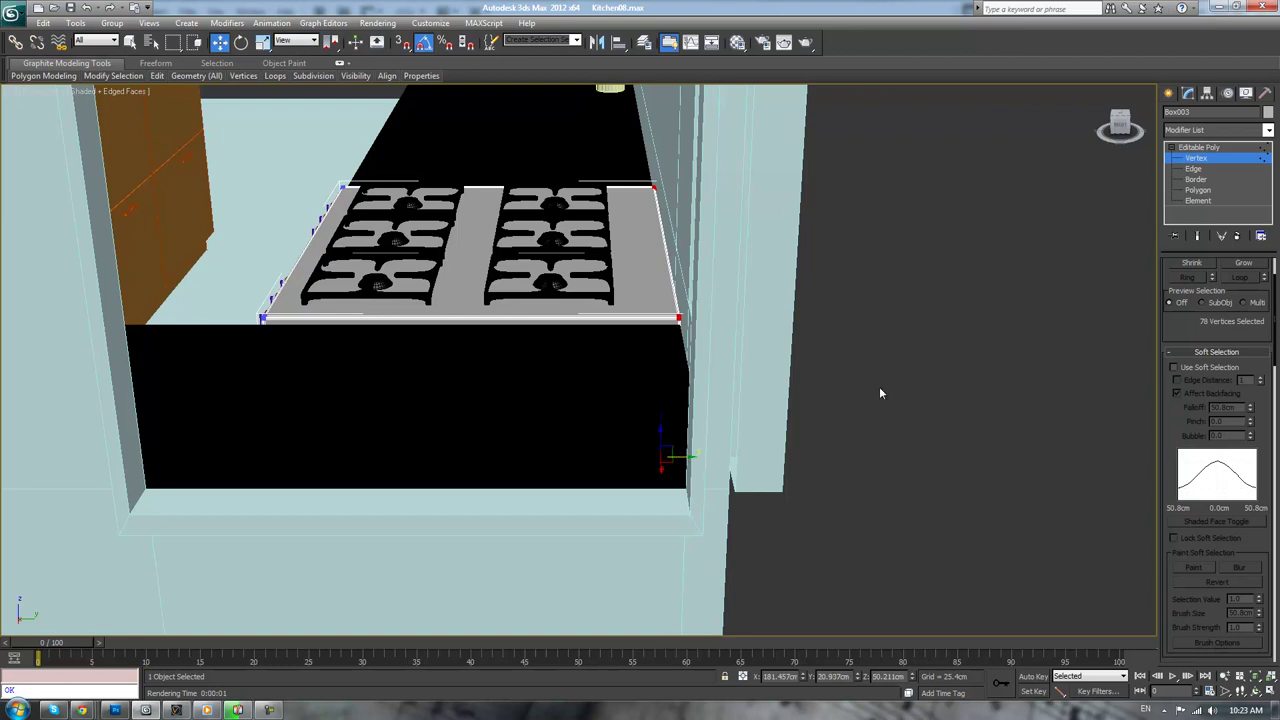
{"action": "left_click", "coordinate": [1198, 150]}
{"action": "left_click", "coordinate": [882, 319]}
{"action": "scroll", "coordinate": [882, 319], "scroll_direction": "up", "scroll_amount": 6}
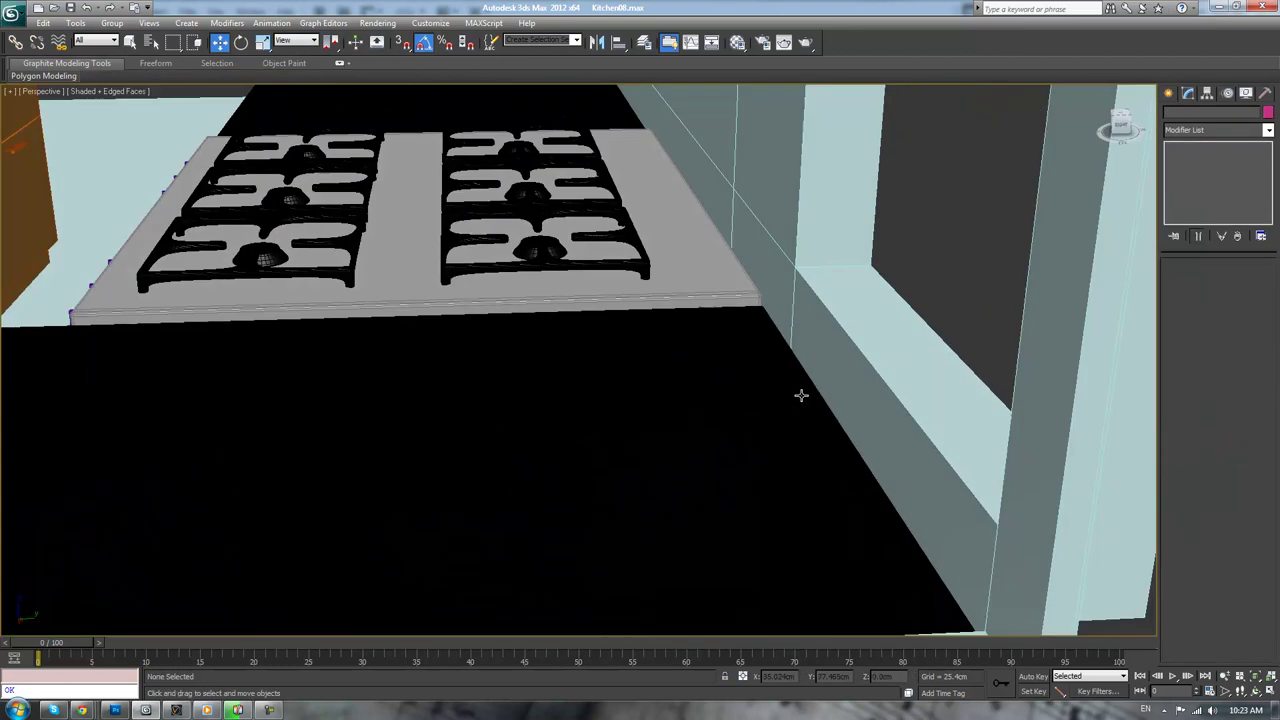
Review the whole kitchen in wireframe and shaded display and compare it with the reference kitchen photo in the browser
{"action": "mouse_move", "coordinate": [801, 395]}
{"action": "middle_mouse_down", "text": "alt"}
{"action": "mouse_move", "coordinate": [787, 378]}
{"action": "mouse_move", "coordinate": [846, 369]}
{"action": "mouse_move", "coordinate": [809, 353]}
{"action": "mouse_move", "coordinate": [791, 371]}
{"action": "mouse_move", "coordinate": [797, 394]}
{"action": "mouse_move", "coordinate": [654, 434]}
{"action": "mouse_move", "coordinate": [746, 483]}
{"action": "mouse_move", "coordinate": [860, 427]}
{"action": "mouse_move", "coordinate": [875, 450]}
{"action": "mouse_move", "coordinate": [757, 422]}
{"action": "middle_mouse_up", "text": "alt"}
{"action": "scroll", "coordinate": [790, 380], "scroll_direction": "down", "scroll_amount": 4}
{"action": "scroll", "coordinate": [800, 380], "scroll_direction": "up", "scroll_amount": 2}
{"action": "key", "text": "F3"}
{"action": "scroll", "coordinate": [757, 425], "scroll_direction": "down", "scroll_amount": 5}
{"action": "scroll", "coordinate": [765, 430], "scroll_direction": "up", "scroll_amount": 2}
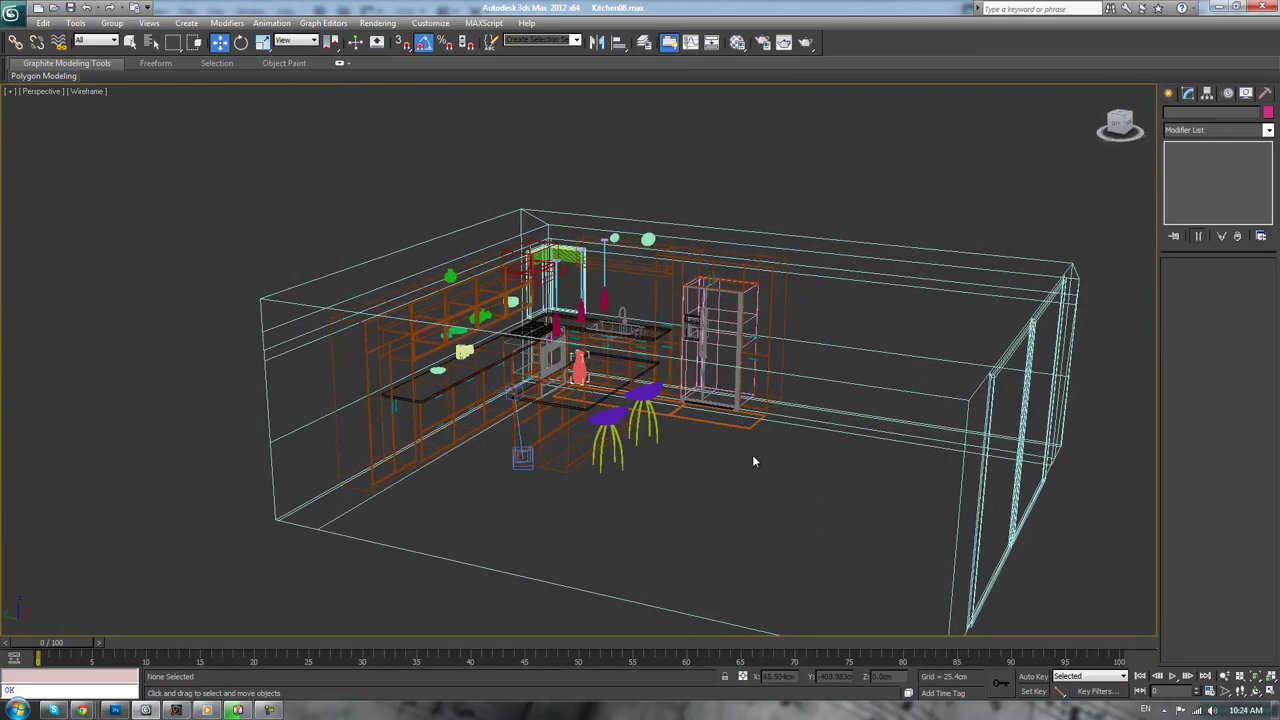
{"action": "key", "text": "F3"}
{"action": "mouse_move", "coordinate": [765, 489]}
{"action": "middle_mouse_down", "text": "alt"}
{"action": "mouse_move", "coordinate": [769, 460]}
{"action": "mouse_move", "coordinate": [774, 474]}
{"action": "middle_mouse_up", "text": "alt"}
{"action": "scroll", "coordinate": [777, 457], "scroll_direction": "up", "scroll_amount": 5}
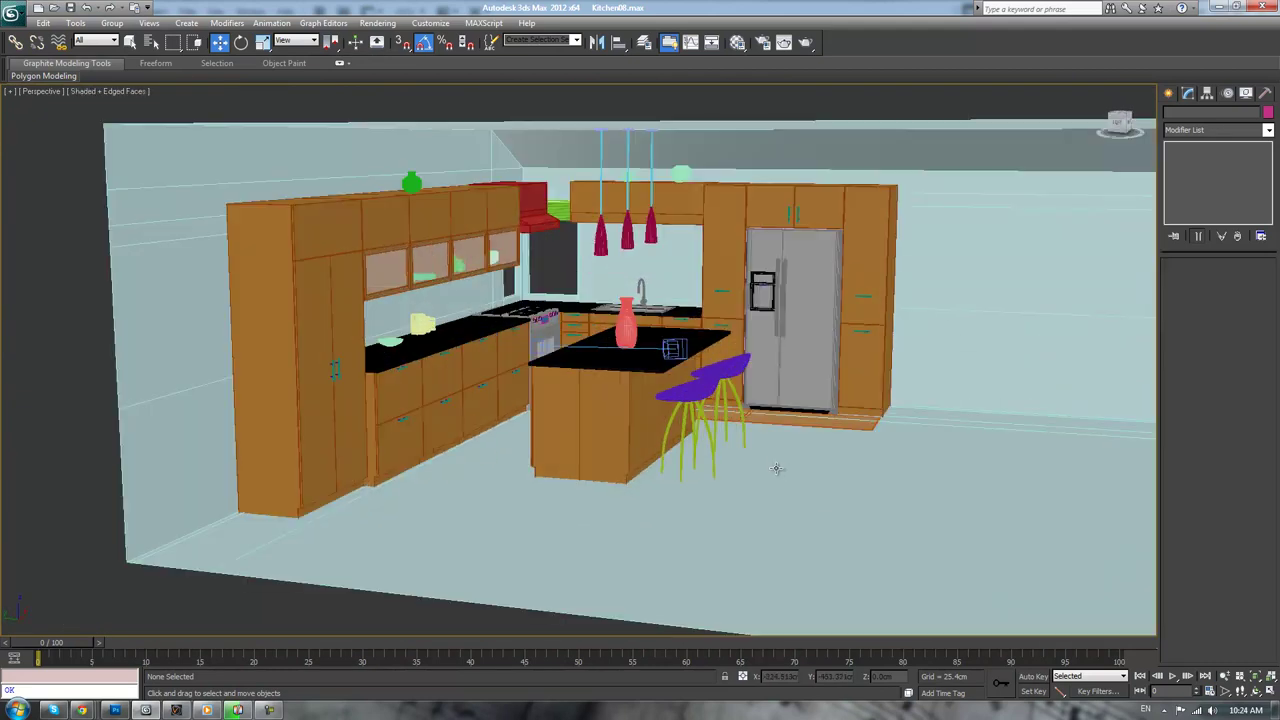
{"action": "middle_click_drag", "start_coordinate": [782, 425], "coordinate": [868, 486]}
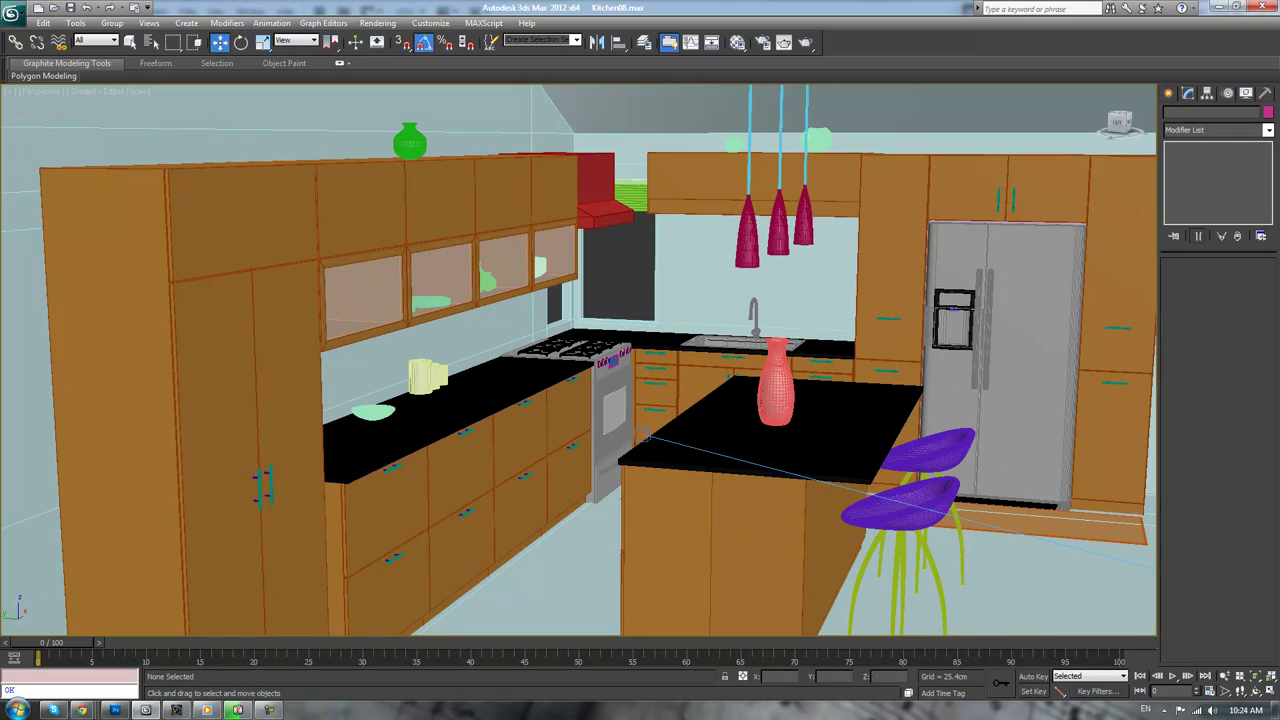
{"action": "left_click_drag", "start_coordinate": [1279, 232], "coordinate": [676, 226]}
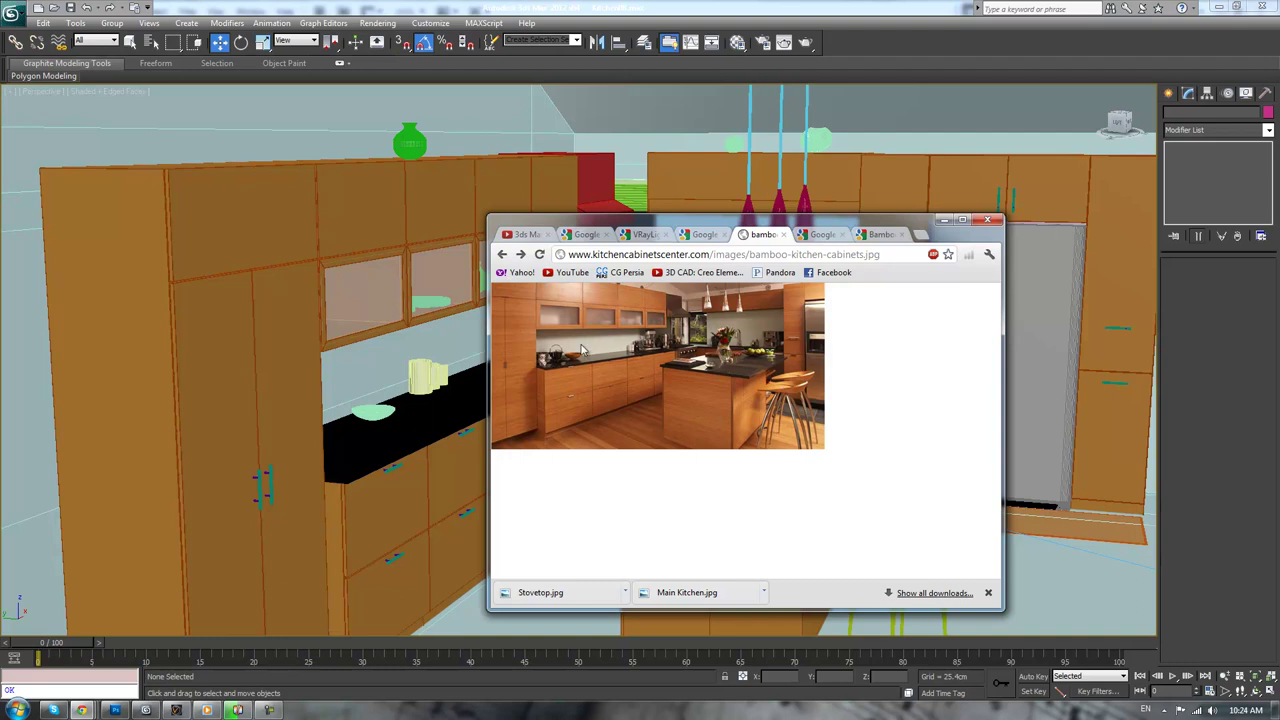
{"action": "left_click_drag", "start_coordinate": [746, 225], "coordinate": [1279, 225]}
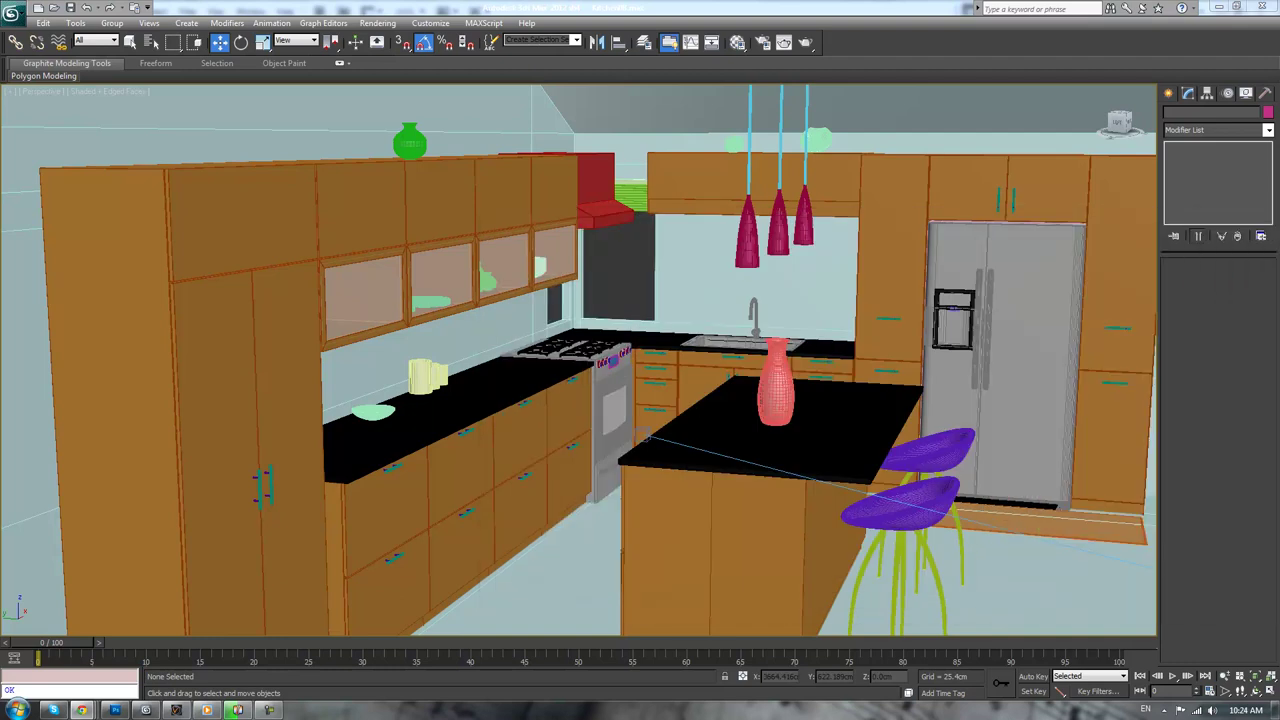
Examine the kitchen from several earlier viewpoints, covering the stove corner, the island and the whole room
{"action": "left_click", "coordinate": [602, 296]}
{"action": "scroll", "coordinate": [607, 295], "scroll_direction": "down", "scroll_amount": 3}
{"action": "scroll", "coordinate": [617, 299], "scroll_direction": "up", "scroll_amount": 3}
{"action": "middle_click_drag", "start_coordinate": [617, 299], "coordinate": [664, 257], "text": "alt"}
{"action": "scroll", "coordinate": [622, 265], "scroll_direction": "up", "scroll_amount": 3}
{"action": "key", "text": "shift+z"}
{"action": "key", "text": "shift+z"}
{"action": "key", "text": "shift+z"}
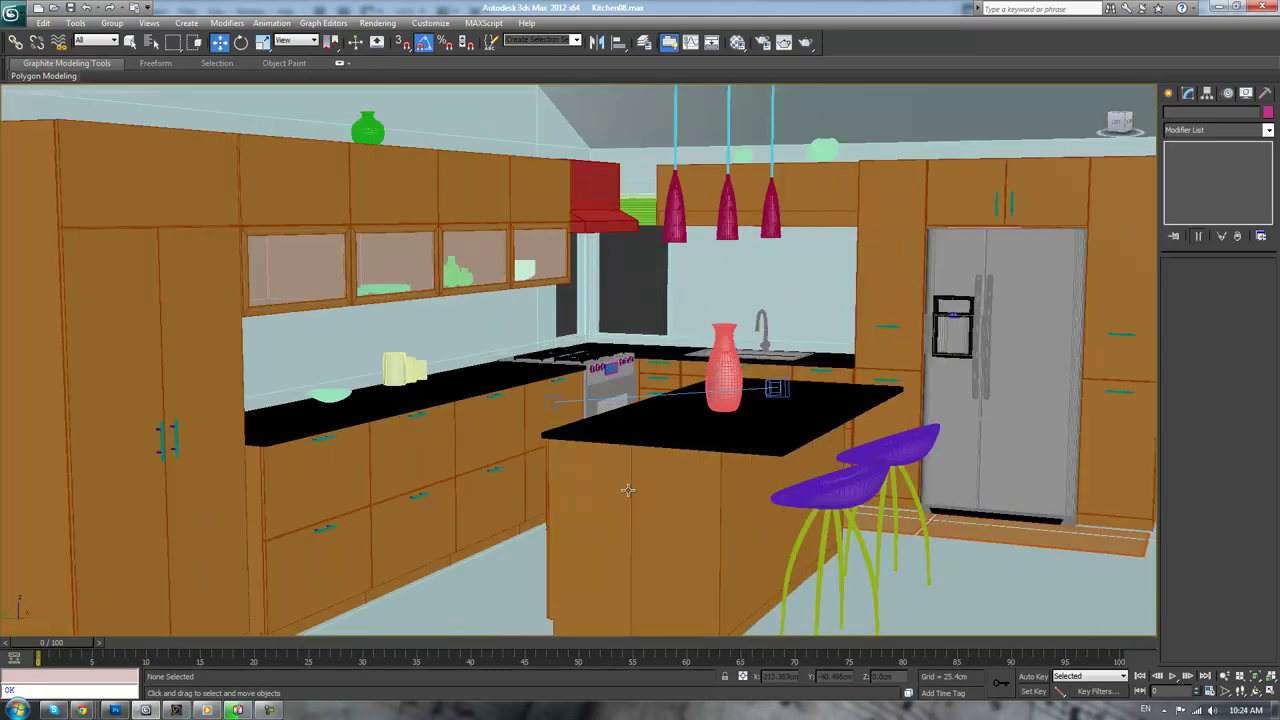
{"action": "key", "text": "shift+z"}
{"action": "key", "text": "shift+z"}
{"action": "key", "text": "shift+z"}
{"action": "key", "text": "shift+z"}
{"action": "key", "text": "shift+z"}
{"action": "key", "text": "shift+z"}
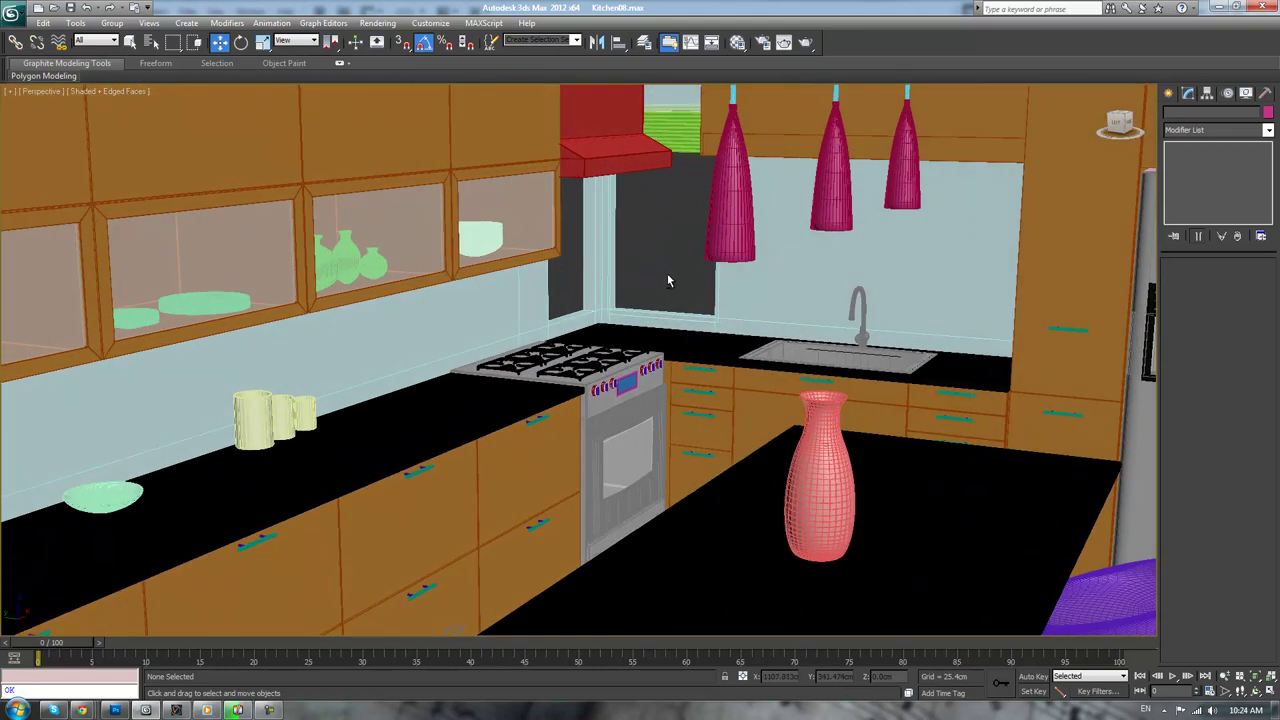
{"action": "key", "text": "shift+z"}
{"action": "key", "text": "shift+z"}
{"action": "key", "text": "shift+z"}
{"action": "key", "text": "shift+z"}
{"action": "key", "text": "shift+z"}
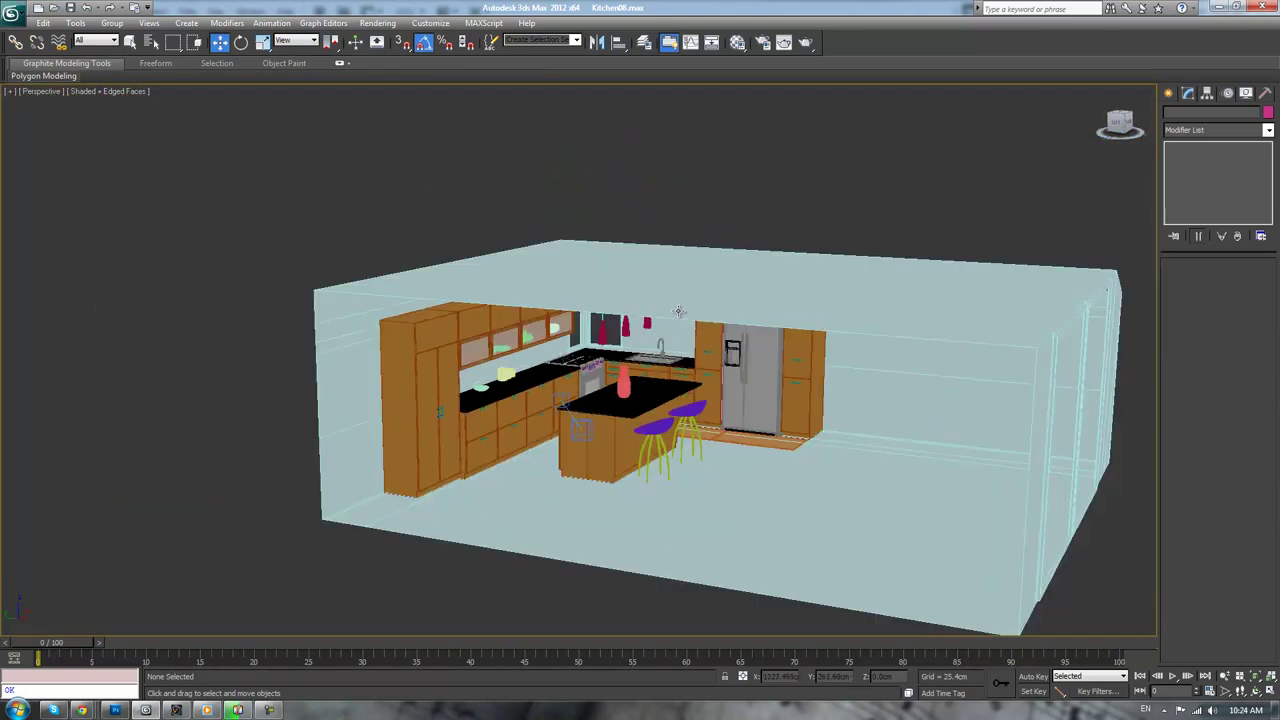
{"action": "key", "text": "shift+z"}
Draw a thin cylinder with a radius of about 80 cm on the open floor beside the kitchen
{"action": "left_click", "coordinate": [1101, 226]}
{"action": "middle_click_drag", "start_coordinate": [563, 357], "coordinate": [354, 370], "text": "alt"}
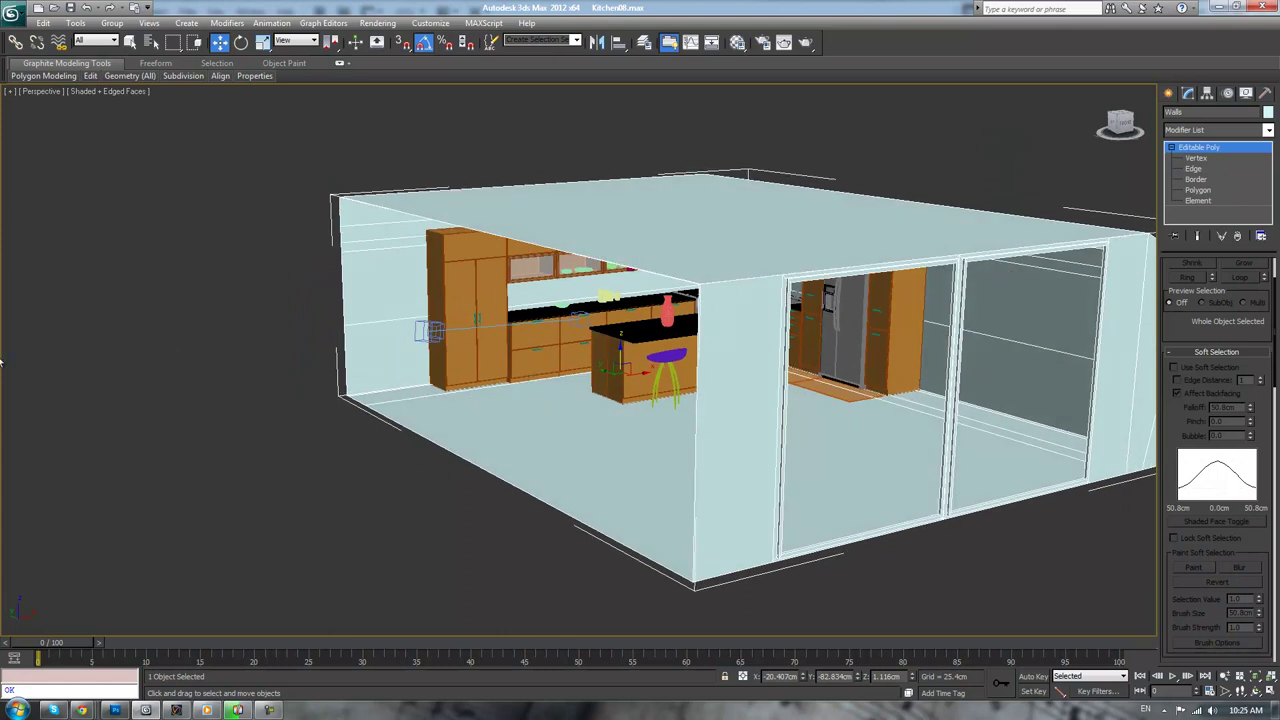
{"action": "middle_click_drag", "start_coordinate": [915, 422], "coordinate": [862, 416], "text": "alt"}
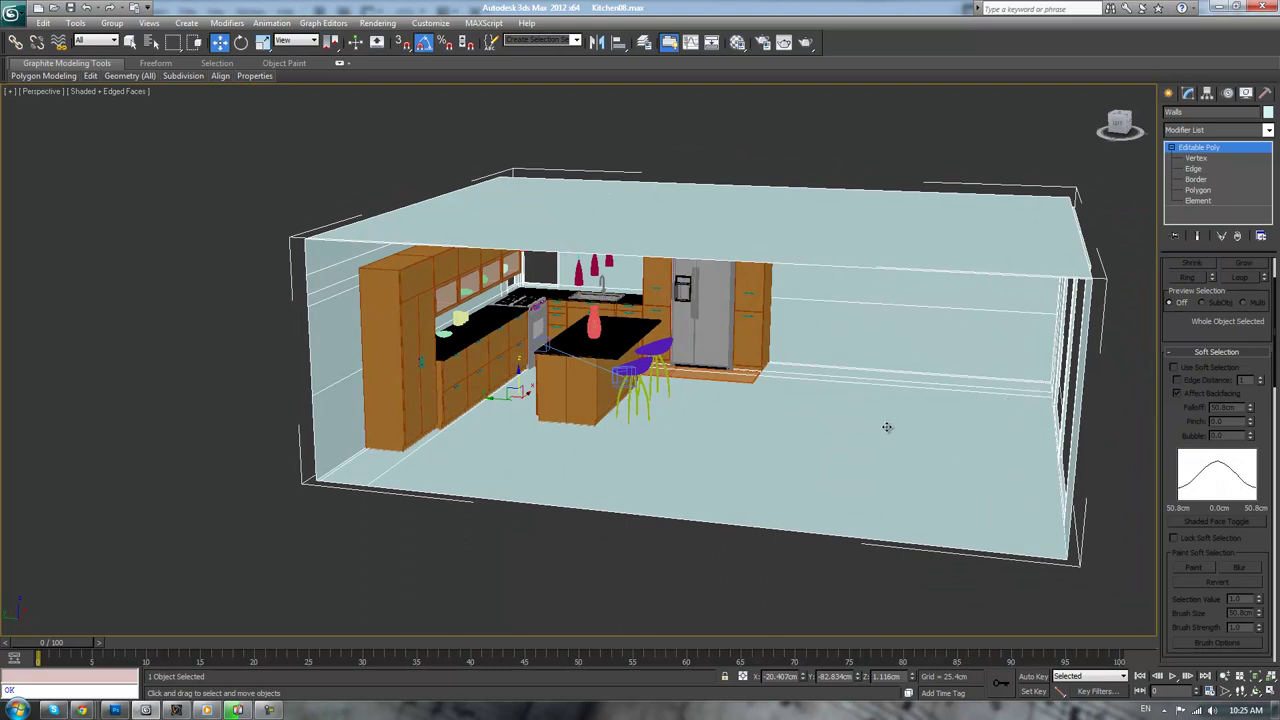
{"action": "left_click", "coordinate": [1196, 158]}
{"action": "left_click", "coordinate": [1169, 92]}
{"action": "left_click", "coordinate": [1189, 205]}
{"action": "mouse_move", "coordinate": [841, 415]}
{"action": "left_mouse_down"}
{"action": "mouse_move", "coordinate": [853, 448]}
{"action": "mouse_move", "coordinate": [854, 436]}
{"action": "left_mouse_up"}
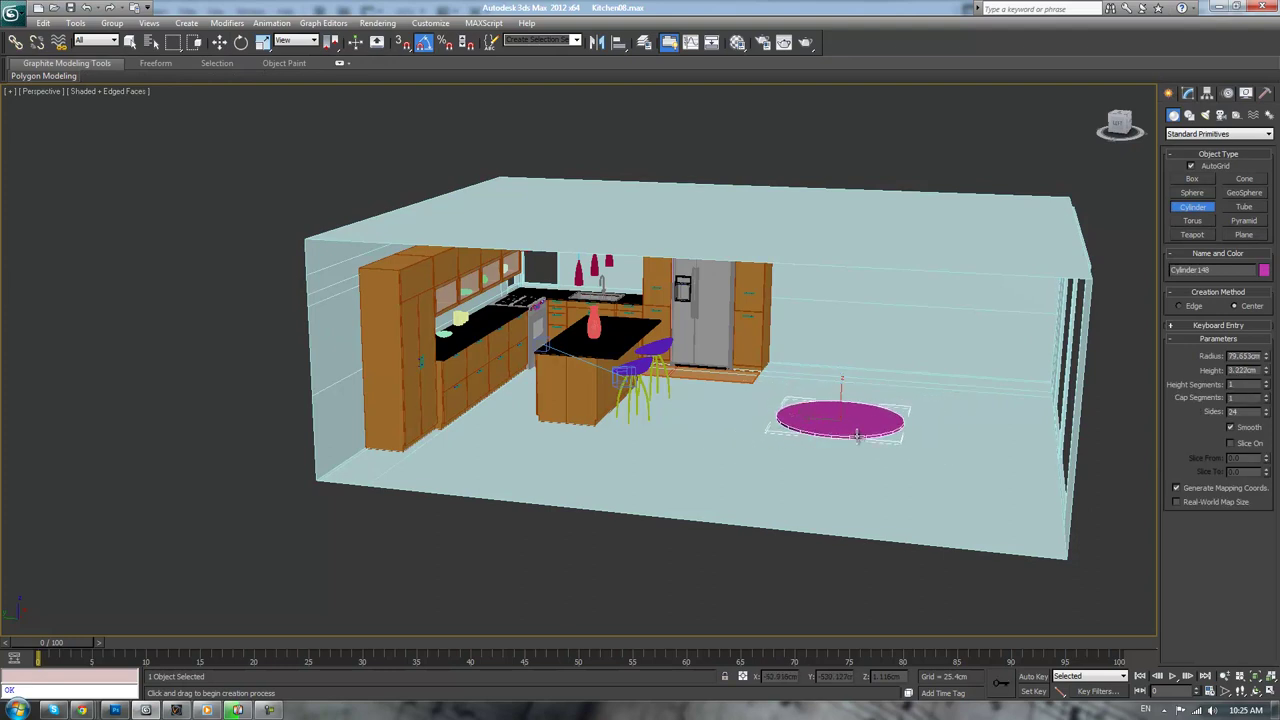
{"action": "left_click", "coordinate": [851, 428]}
Raise the flat cylinder above the floor to a height of about 87 cm
{"action": "key", "text": "w"}
{"action": "left_click_drag", "start_coordinate": [846, 396], "coordinate": [851, 328]}
{"action": "middle_click_drag", "start_coordinate": [851, 328], "coordinate": [906, 351], "text": "alt"}
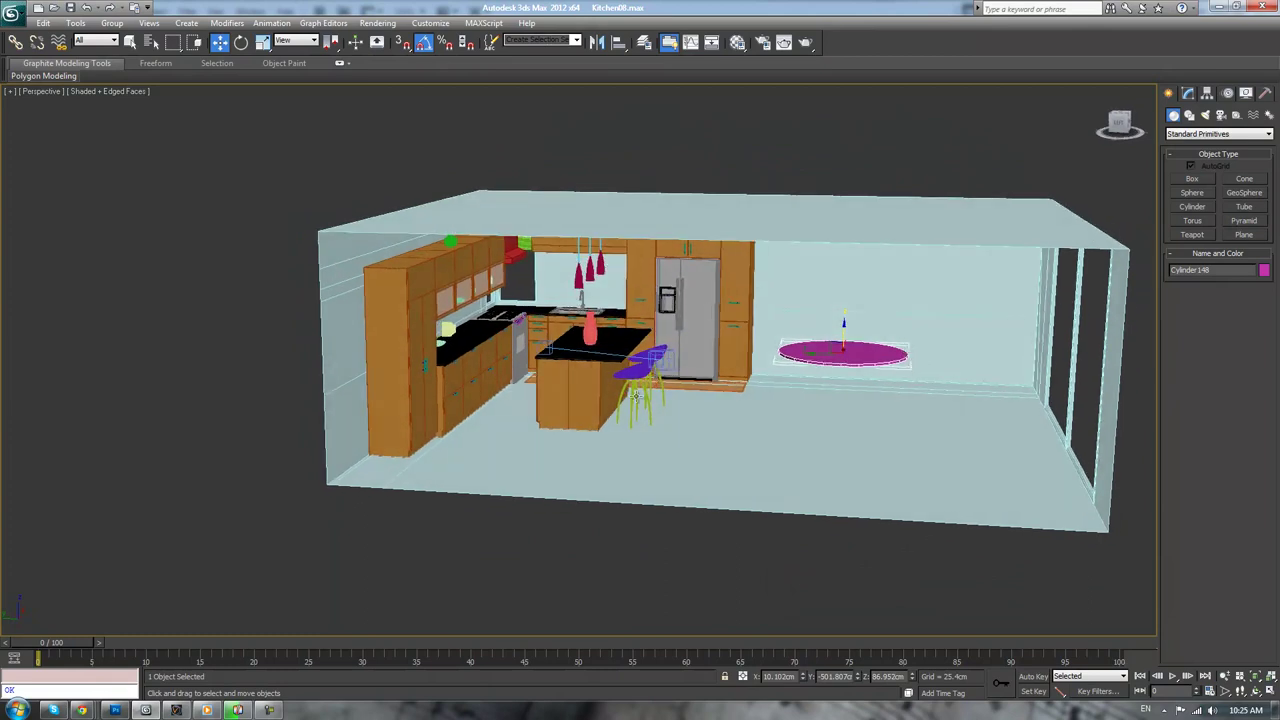
Delete the flat cylinder and draw a box about 318 × 130 × 94 cm along the wall beside the fridge cabinets
{"action": "key", "text": "Delete"}
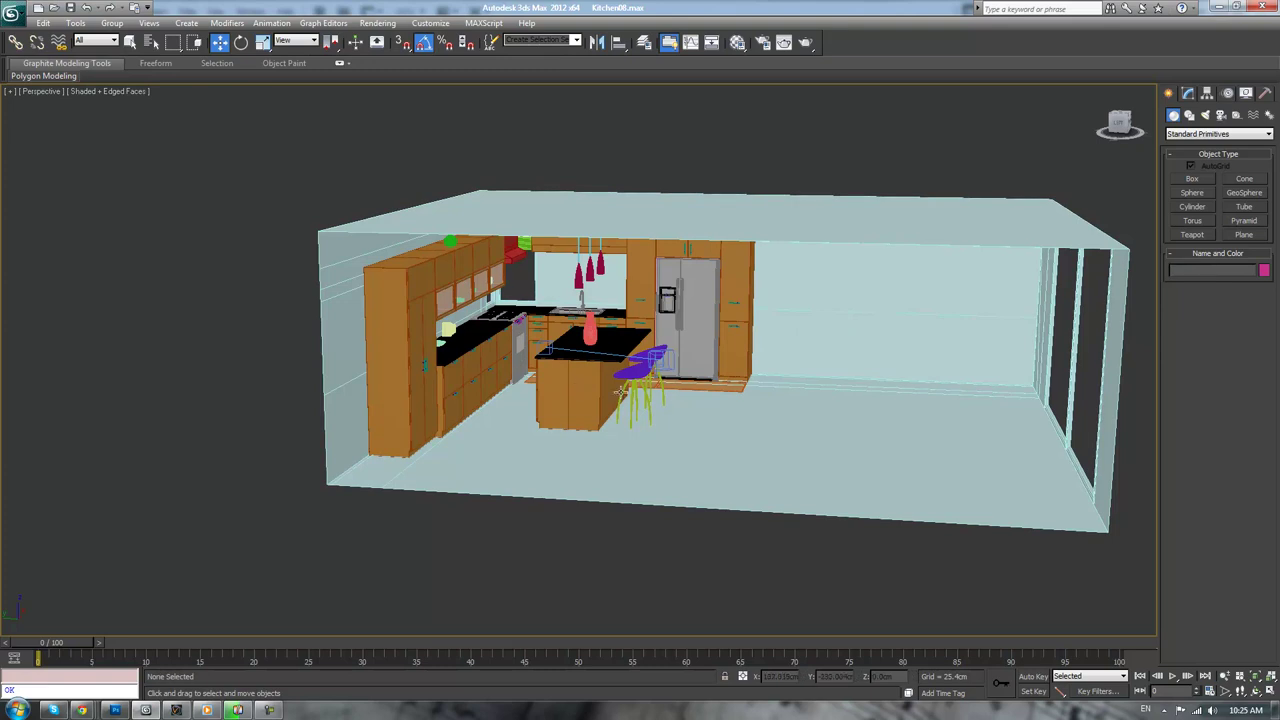
{"action": "left_click", "coordinate": [1209, 178]}
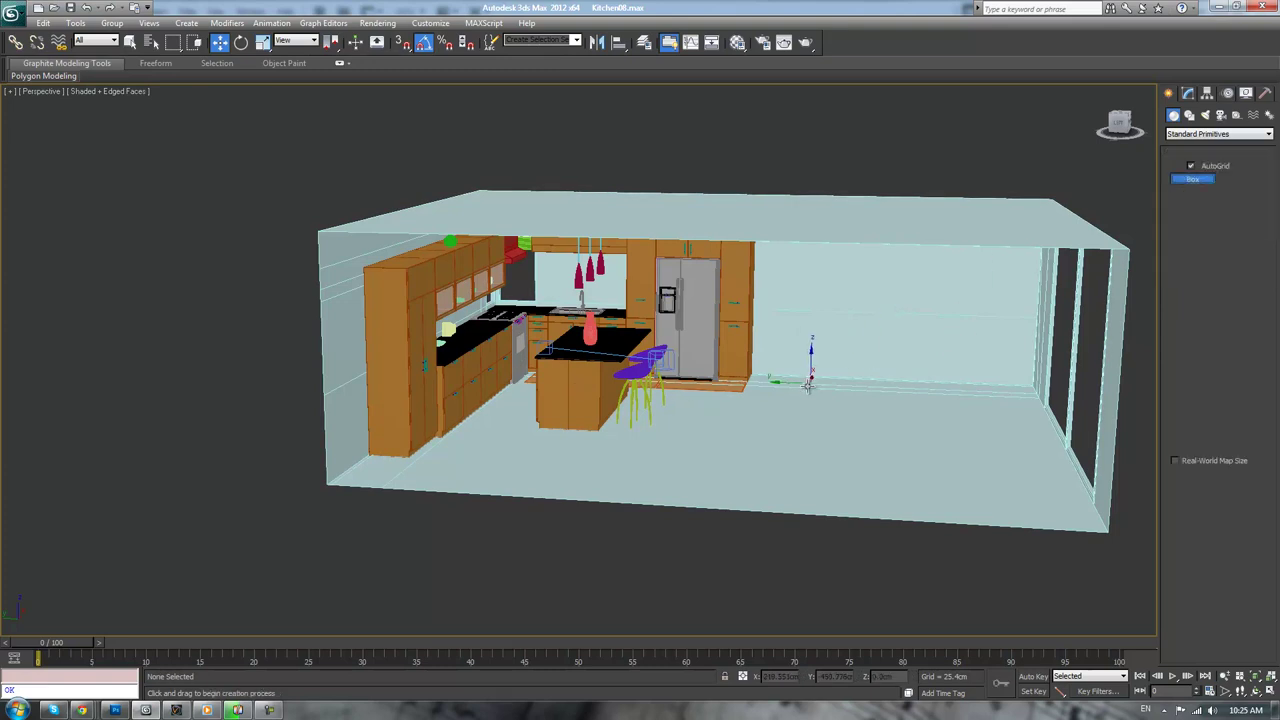
{"action": "left_click_drag", "start_coordinate": [782, 386], "coordinate": [1013, 408]}
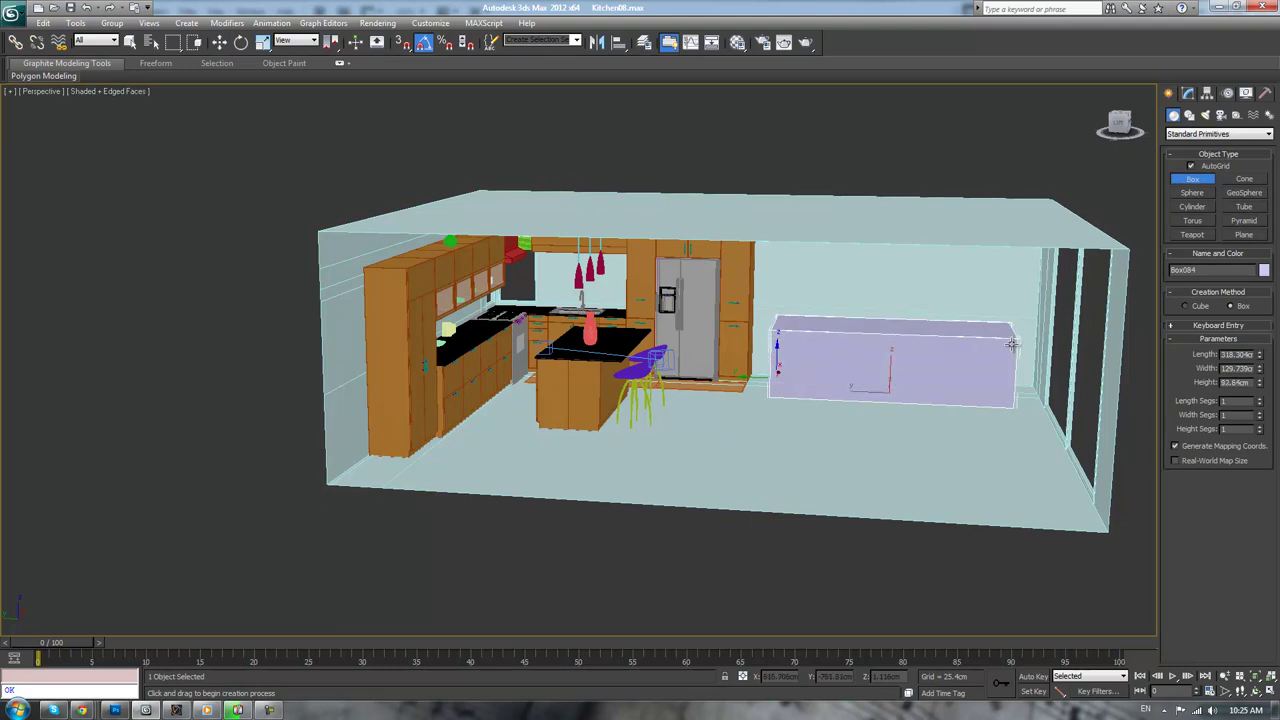
{"action": "left_click", "coordinate": [1013, 347]}
Draw a thin upright box about 128 × 15 × 90 cm on the floor opposite the long box
{"action": "left_click_drag", "start_coordinate": [935, 500], "coordinate": [805, 499]}
{"action": "left_click", "coordinate": [808, 405]}
{"action": "middle_click_drag", "start_coordinate": [932, 428], "coordinate": [850, 428], "text": "alt"}
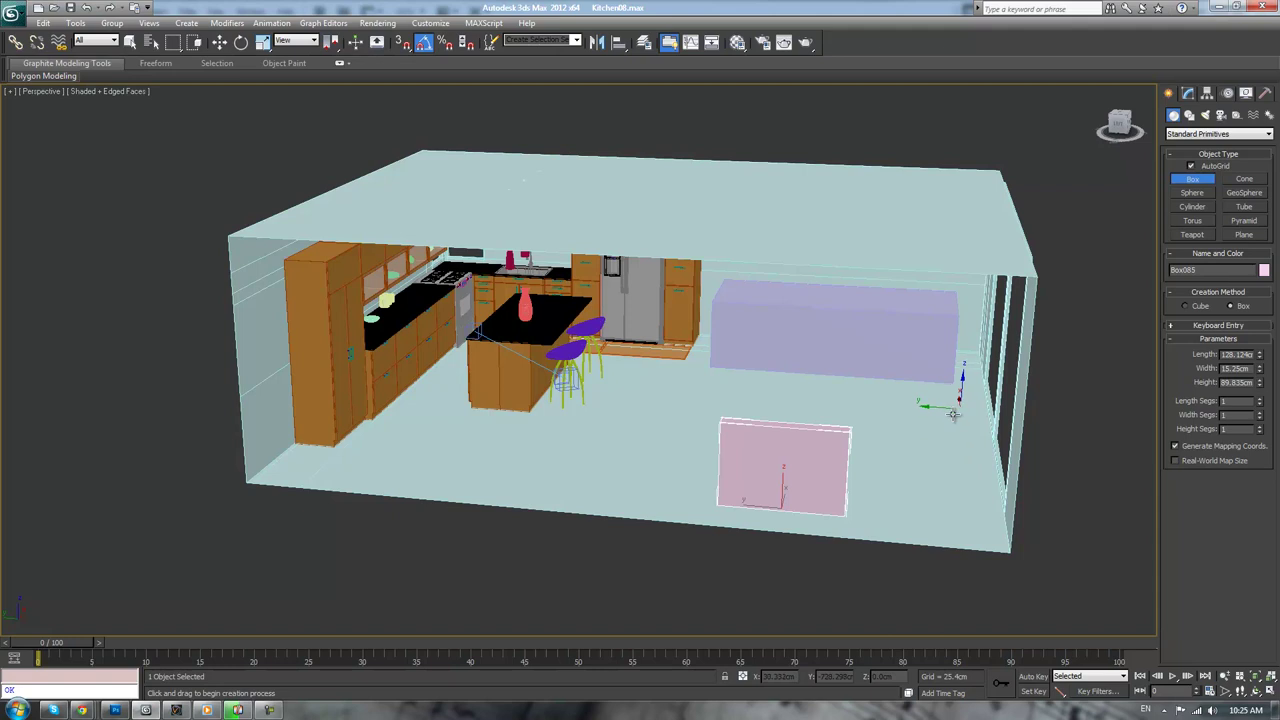
Draw a flat box about 182 × 96 × 2.5 cm between the two boxes and raise it to a height of about 36 cm
{"action": "middle_click_drag", "start_coordinate": [895, 377], "coordinate": [841, 400], "text": "alt"}
{"action": "left_click_drag", "start_coordinate": [755, 390], "coordinate": [887, 423]}
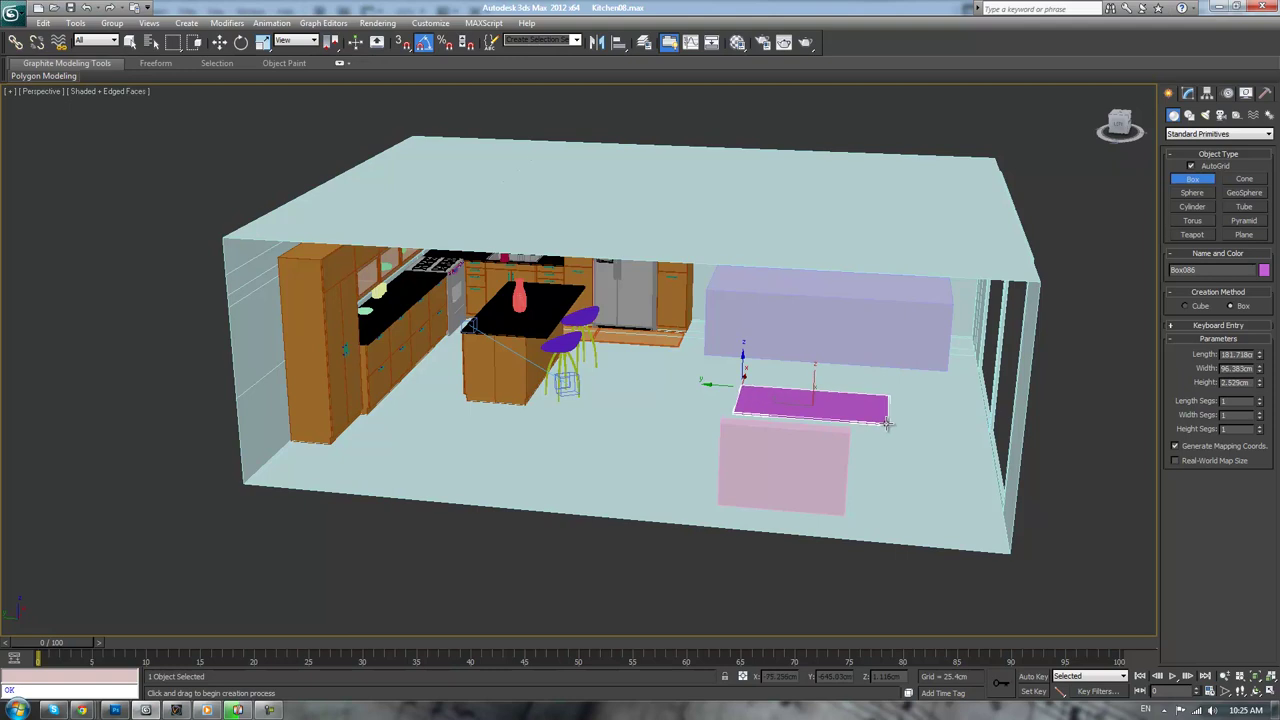
{"action": "left_click", "coordinate": [887, 425]}
{"action": "key", "text": "w"}
{"action": "left_click_drag", "start_coordinate": [814, 378], "coordinate": [814, 351]}
Move the flat tabletop box closer to the long box, to an X position of about 42 cm
{"action": "middle_click_drag", "start_coordinate": [814, 351], "coordinate": [774, 410], "text": "alt"}
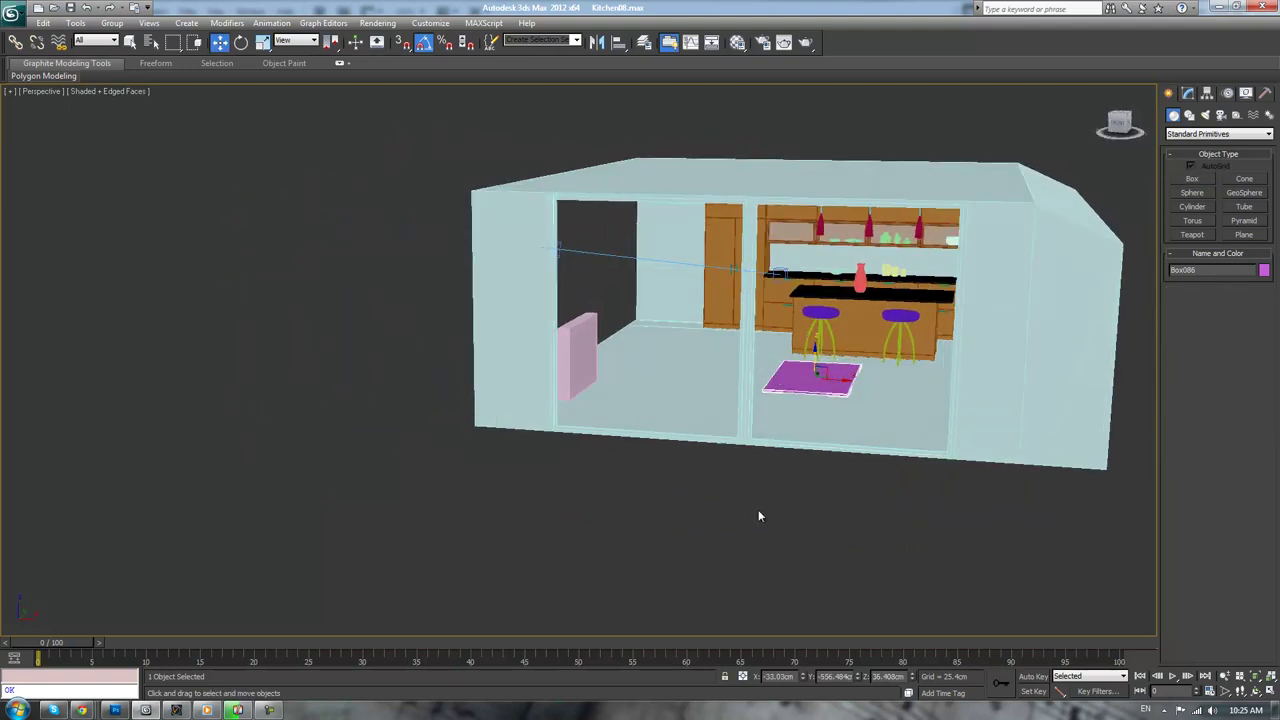
{"action": "key", "text": "ctrl+v"}
{"action": "left_click", "coordinate": [674, 404]}
{"action": "scroll", "coordinate": [724, 511], "scroll_direction": "up", "scroll_amount": 3}
{"action": "mouse_move", "coordinate": [724, 511]}
{"action": "middle_mouse_down", "text": "alt"}
{"action": "mouse_move", "coordinate": [777, 506]}
{"action": "mouse_move", "coordinate": [746, 514]}
{"action": "middle_mouse_up", "text": "alt"}
{"action": "middle_click_drag", "start_coordinate": [932, 535], "coordinate": [744, 523]}
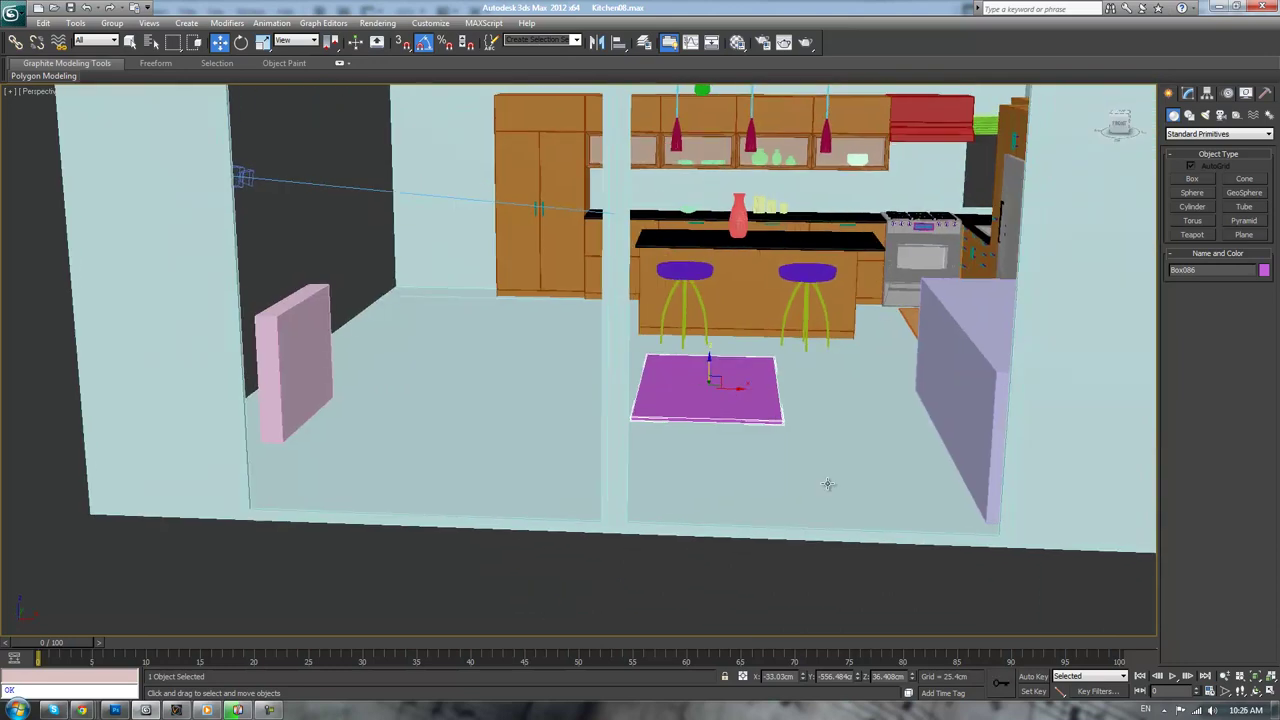
{"action": "left_click_drag", "start_coordinate": [737, 389], "coordinate": [846, 389]}
Move the thin upright box inward toward the tabletop, to an X position of about -282 cm
{"action": "middle_click_drag", "start_coordinate": [846, 389], "coordinate": [776, 417], "text": "alt"}
{"action": "scroll", "coordinate": [959, 390], "scroll_direction": "down", "scroll_amount": 5}
{"action": "scroll", "coordinate": [775, 417], "scroll_direction": "up", "scroll_amount": 3}
{"action": "scroll", "coordinate": [775, 418], "scroll_direction": "up", "scroll_amount": 4}
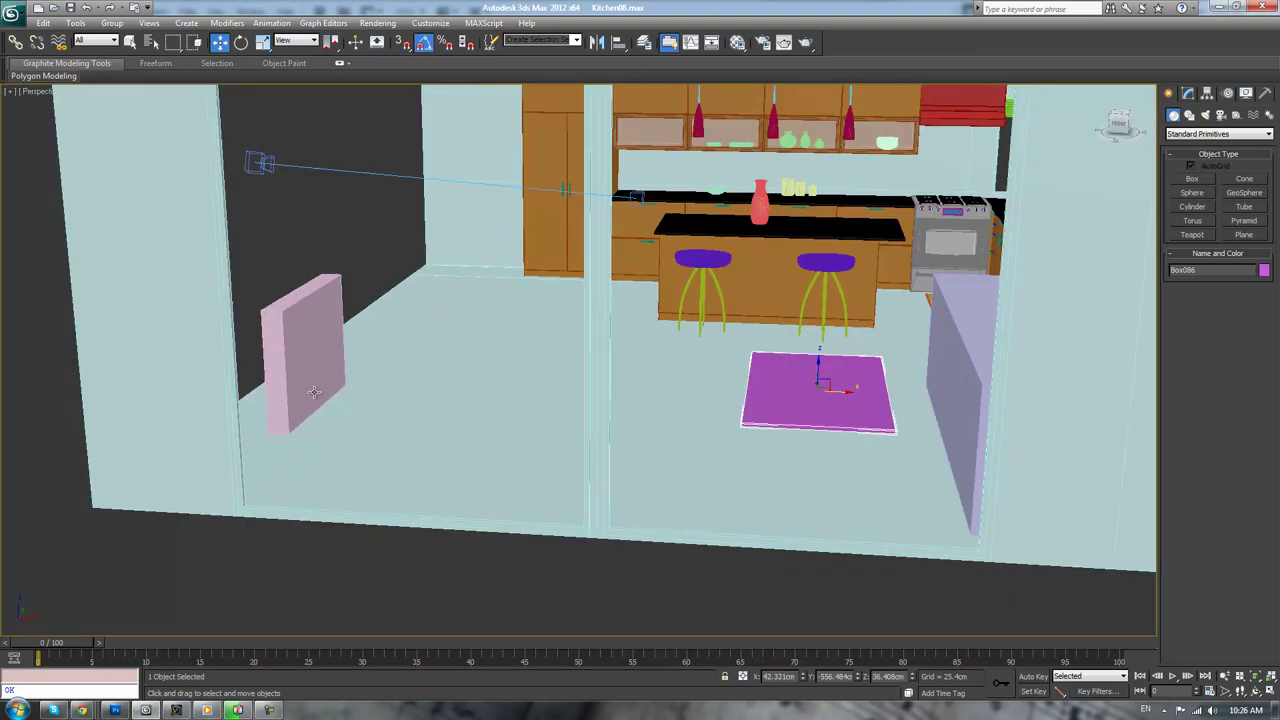
{"action": "left_click", "coordinate": [315, 392]}
{"action": "left_click_drag", "start_coordinate": [336, 409], "coordinate": [400, 410]}
Select the Walls object's lengthwise edges that cross the middle of the room for editing
{"action": "middle_click_drag", "start_coordinate": [400, 410], "coordinate": [535, 406], "text": "alt"}
{"action": "scroll", "coordinate": [534, 405], "scroll_direction": "down", "scroll_amount": 4}
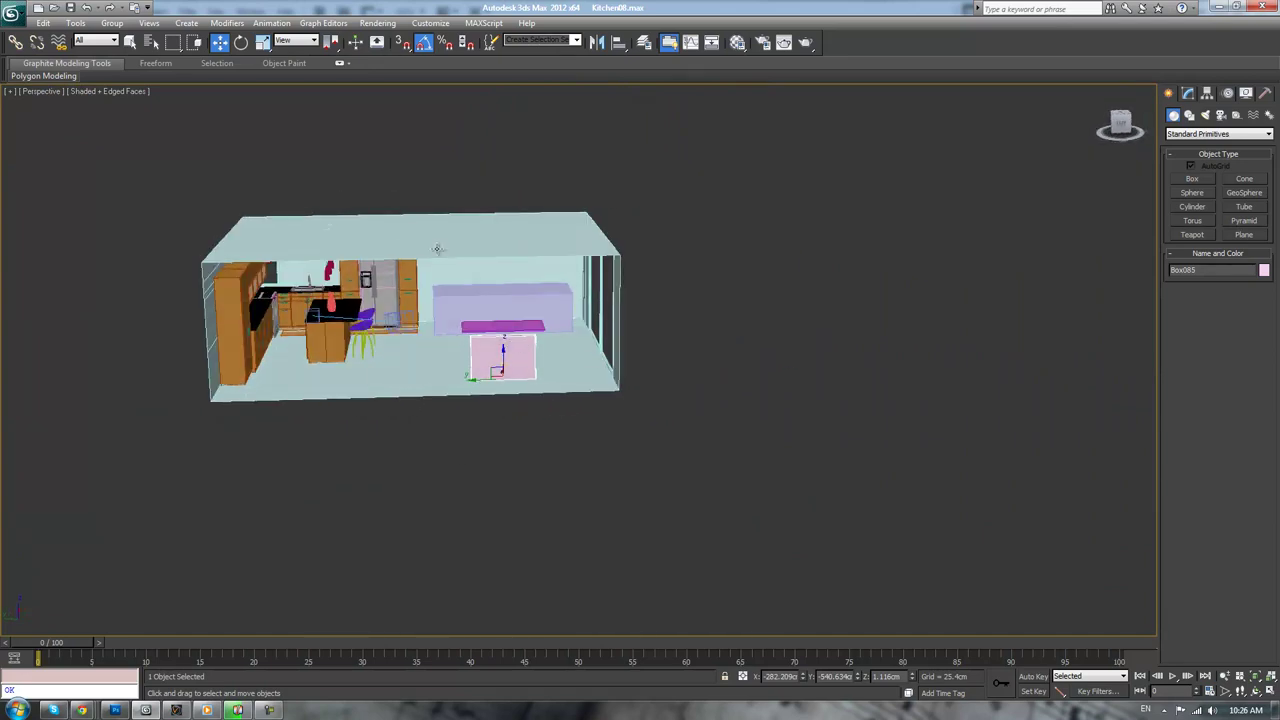
{"action": "scroll", "coordinate": [419, 390], "scroll_direction": "up", "scroll_amount": 3}
{"action": "left_click", "coordinate": [555, 267]}
{"action": "scroll", "coordinate": [1164, 101], "scroll_direction": "up", "scroll_amount": 2}
{"action": "left_click", "coordinate": [1187, 94]}
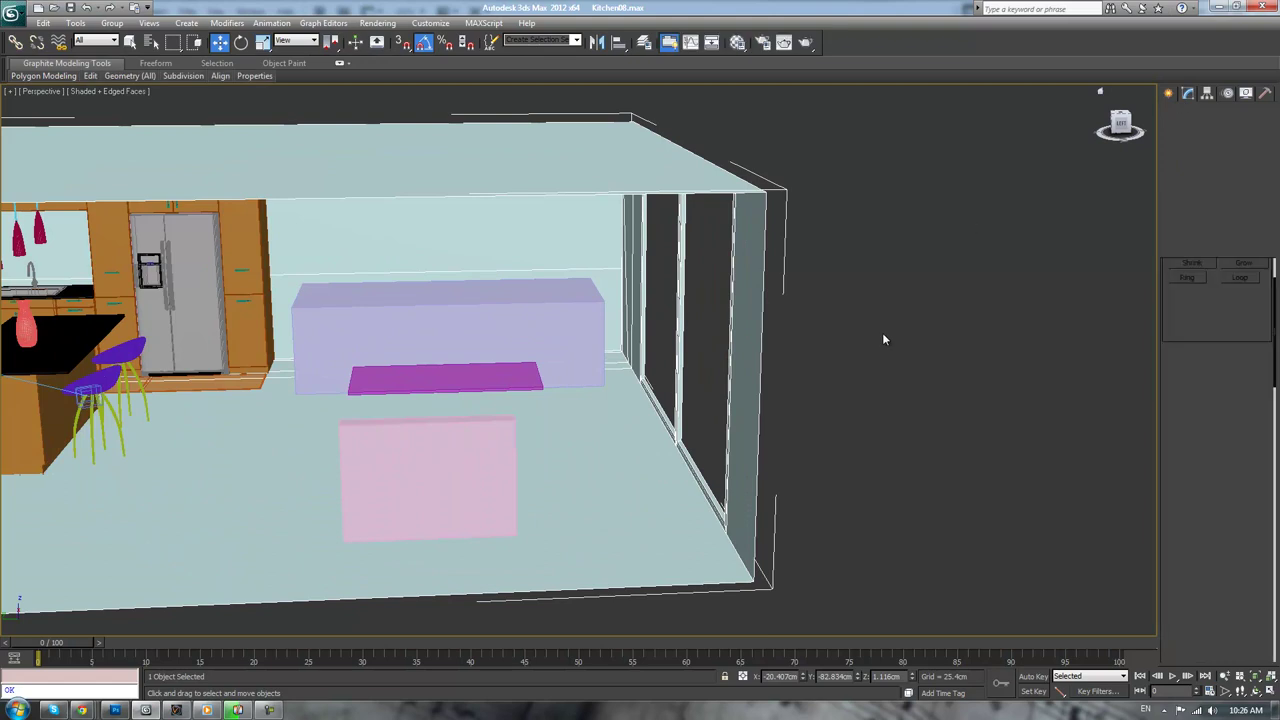
{"action": "middle_click_drag", "start_coordinate": [882, 334], "coordinate": [928, 327]}
{"action": "scroll", "coordinate": [788, 346], "scroll_direction": "down", "scroll_amount": 5}
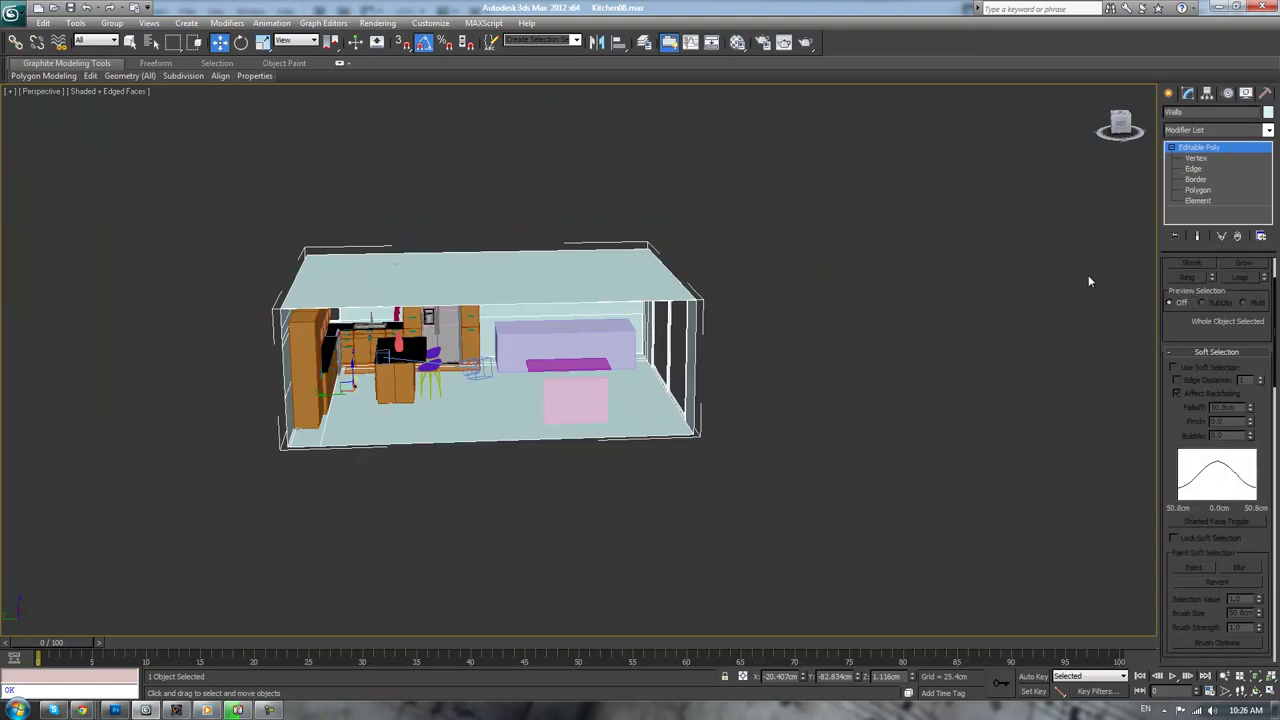
{"action": "left_click", "coordinate": [1193, 168]}
{"action": "left_click_drag", "start_coordinate": [515, 183], "coordinate": [512, 505]}
{"action": "scroll", "coordinate": [525, 490], "scroll_direction": "up", "scroll_amount": 3}
{"action": "scroll", "coordinate": [525, 490], "scroll_direction": "up", "scroll_amount": 2}
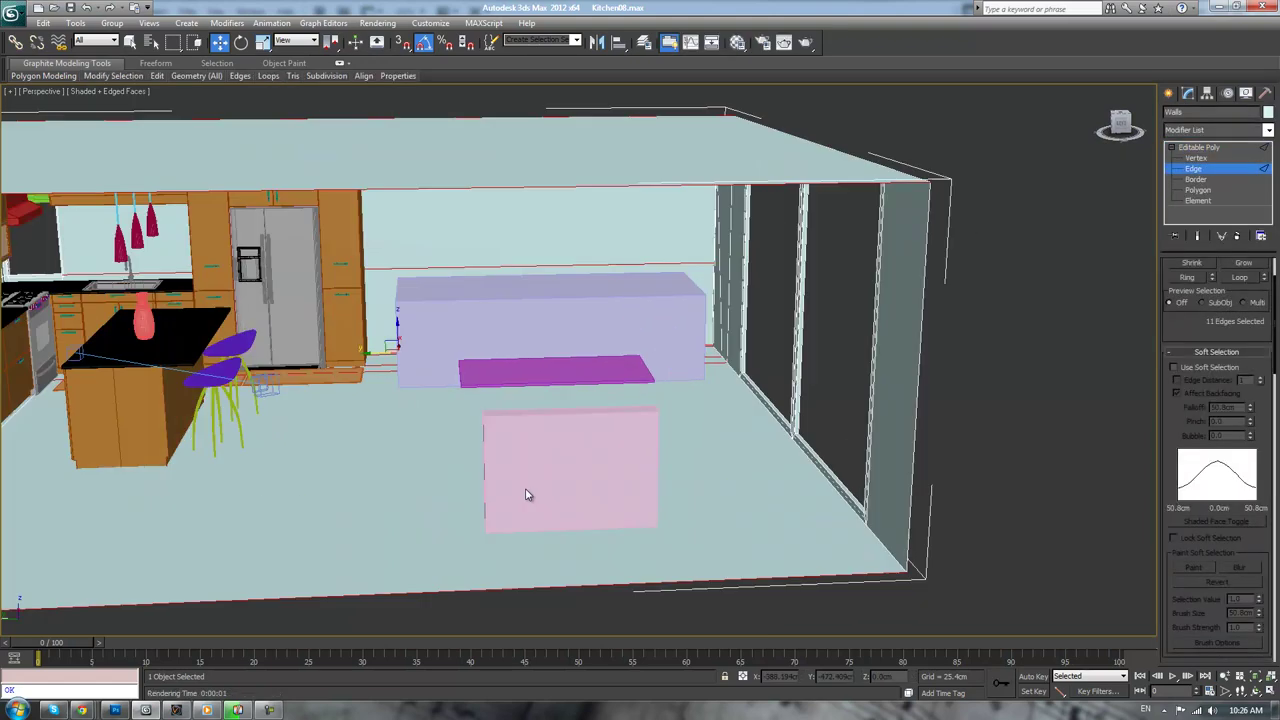
{"action": "scroll", "coordinate": [1194, 320], "scroll_direction": "down", "scroll_amount": 5}
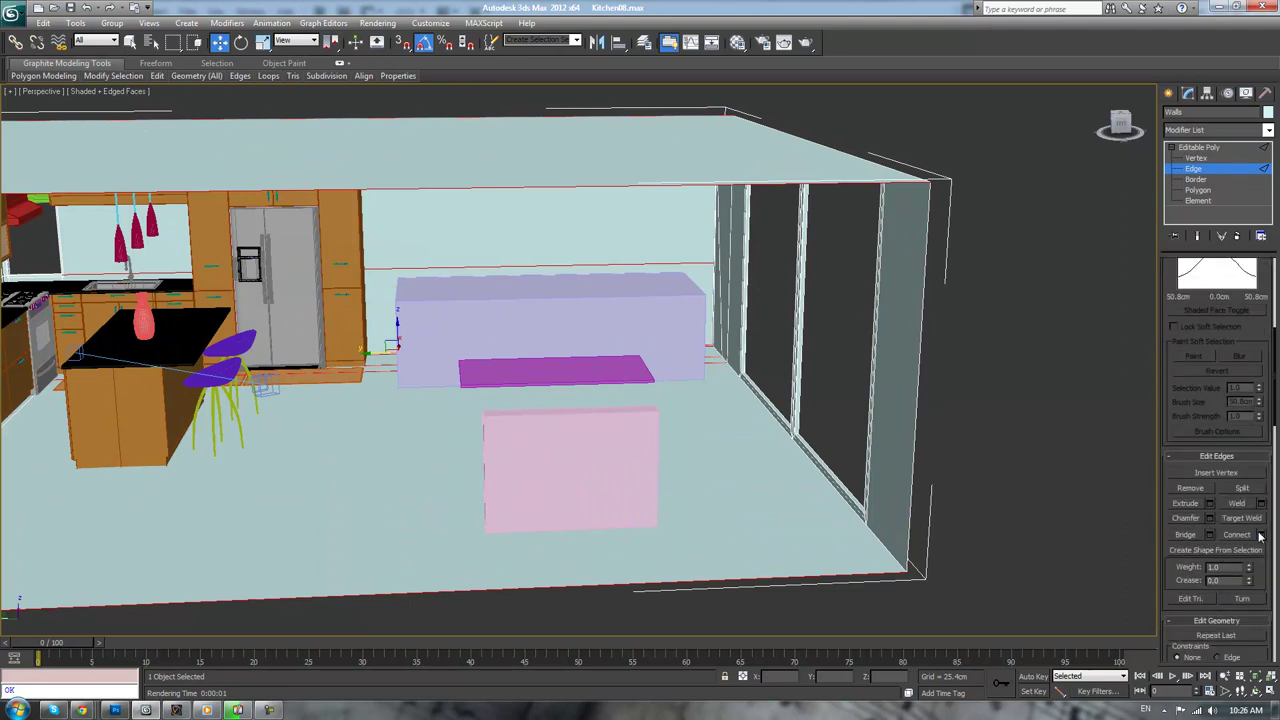
Connect the selected wall edges with 1 segment, pinch 0 and slide 10, placing the cut near the end of the tall cabinets
{"action": "left_click", "coordinate": [584, 368]}
{"action": "left_click", "coordinate": [584, 368]}
{"action": "left_click_drag", "start_coordinate": [588, 406], "coordinate": [454, 416]}
{"action": "scroll", "coordinate": [438, 544], "scroll_direction": "down", "scroll_amount": 5}
{"action": "mouse_move", "coordinate": [440, 546]}
{"action": "middle_mouse_down", "text": "alt"}
{"action": "mouse_move", "coordinate": [471, 545]}
{"action": "mouse_move", "coordinate": [448, 546]}
{"action": "middle_mouse_up", "text": "alt"}
{"action": "scroll", "coordinate": [448, 546], "scroll_direction": "up", "scroll_amount": 5}
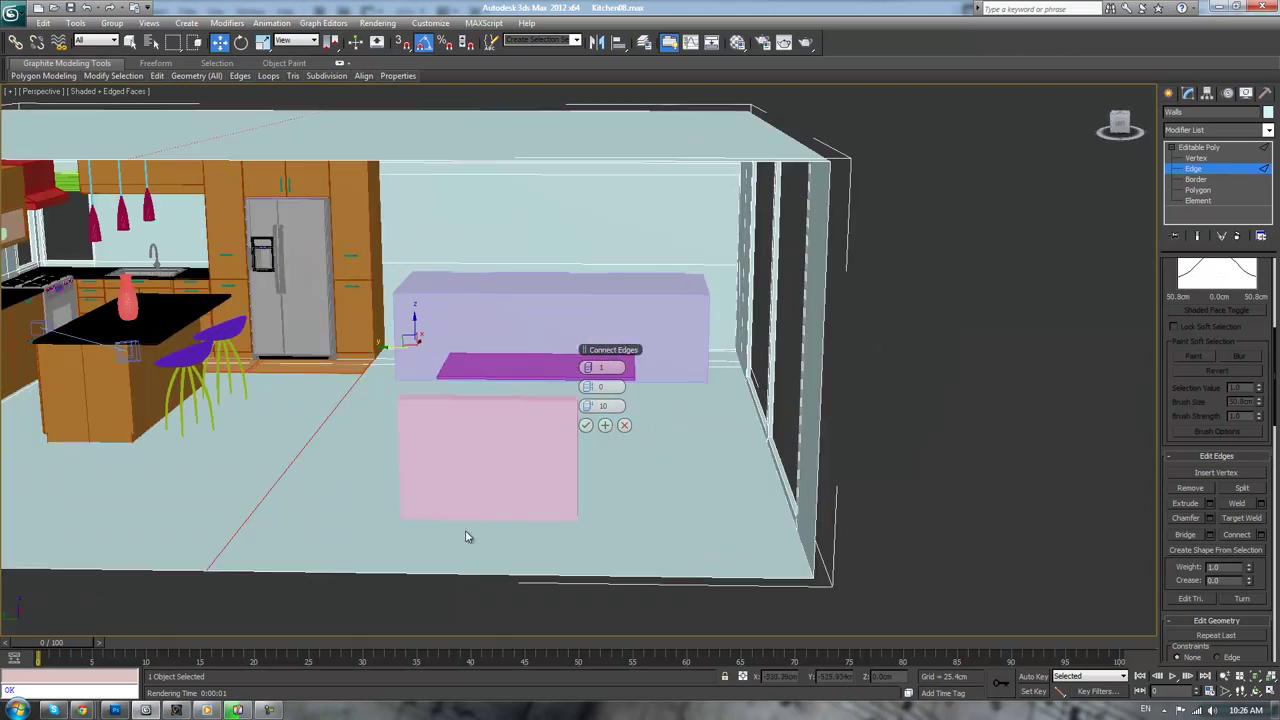
{"action": "left_click", "coordinate": [586, 425]}
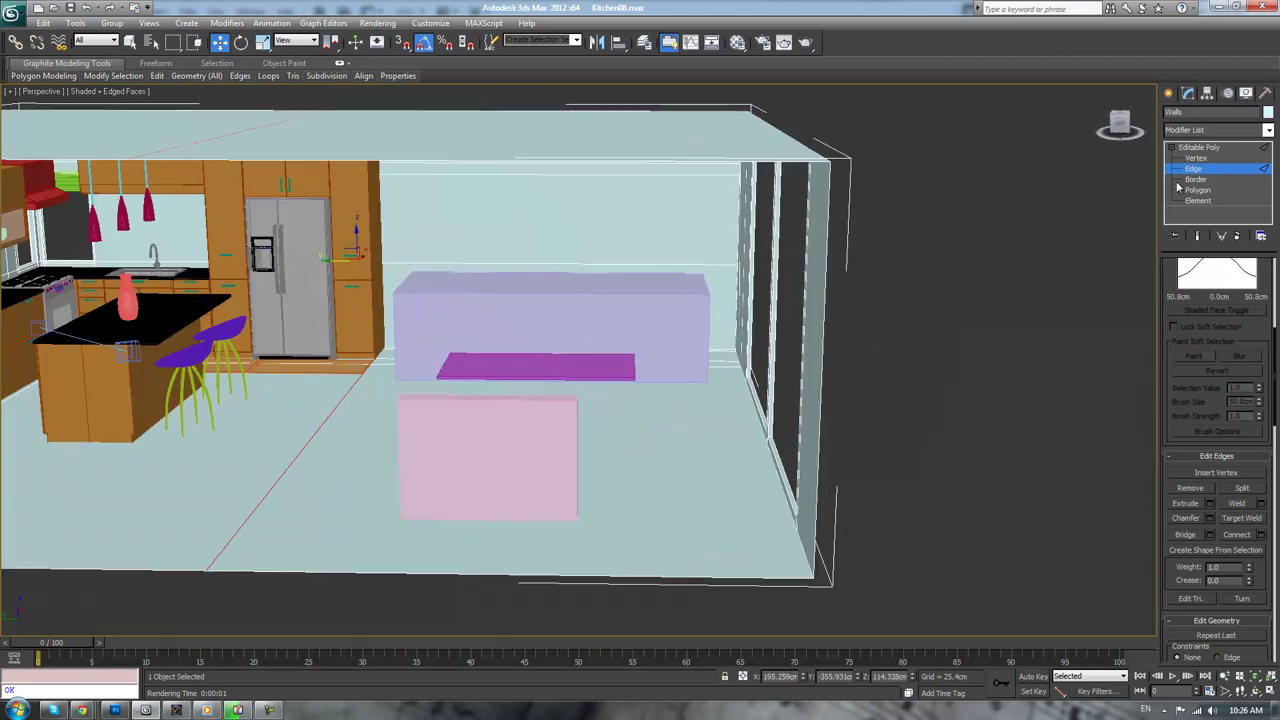
Bridge the open ceiling and floor edges beside the furniture boxes to close that section with a wall
{"action": "left_click", "coordinate": [623, 164]}
{"action": "middle_click_drag", "start_coordinate": [626, 194], "coordinate": [564, 386], "text": "alt"}
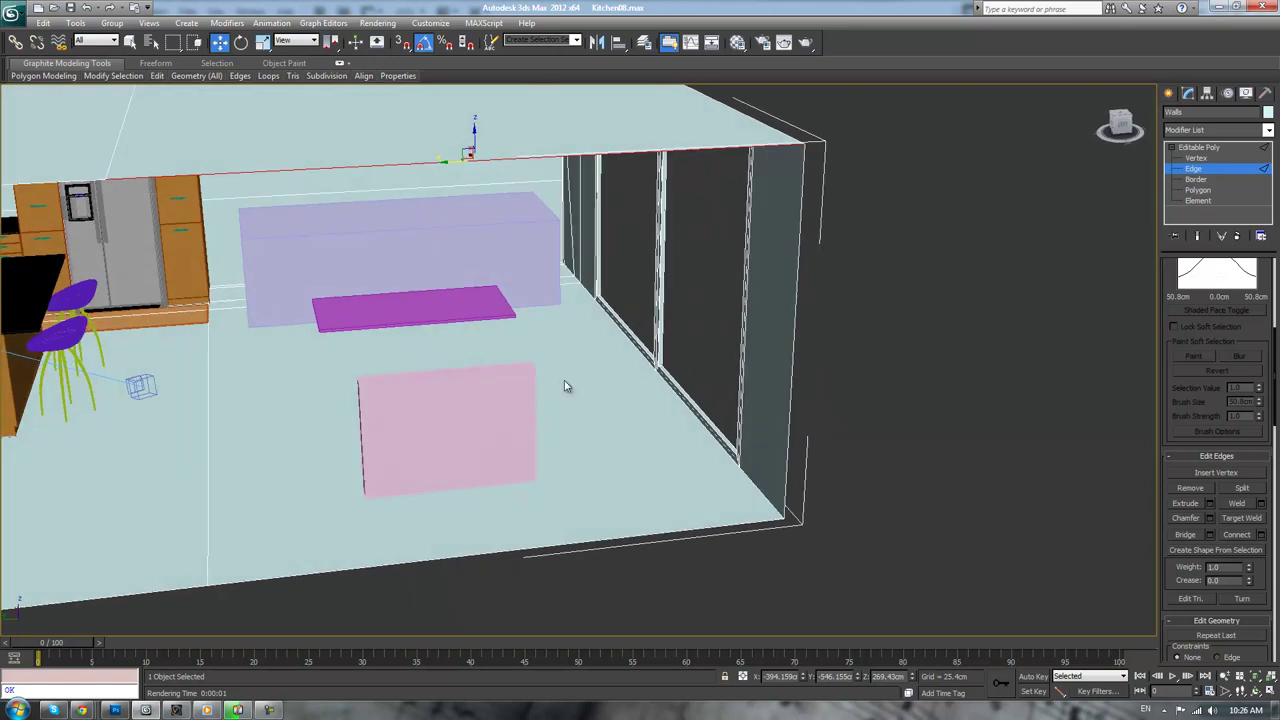
{"action": "left_click", "coordinate": [481, 554], "text": "ctrl"}
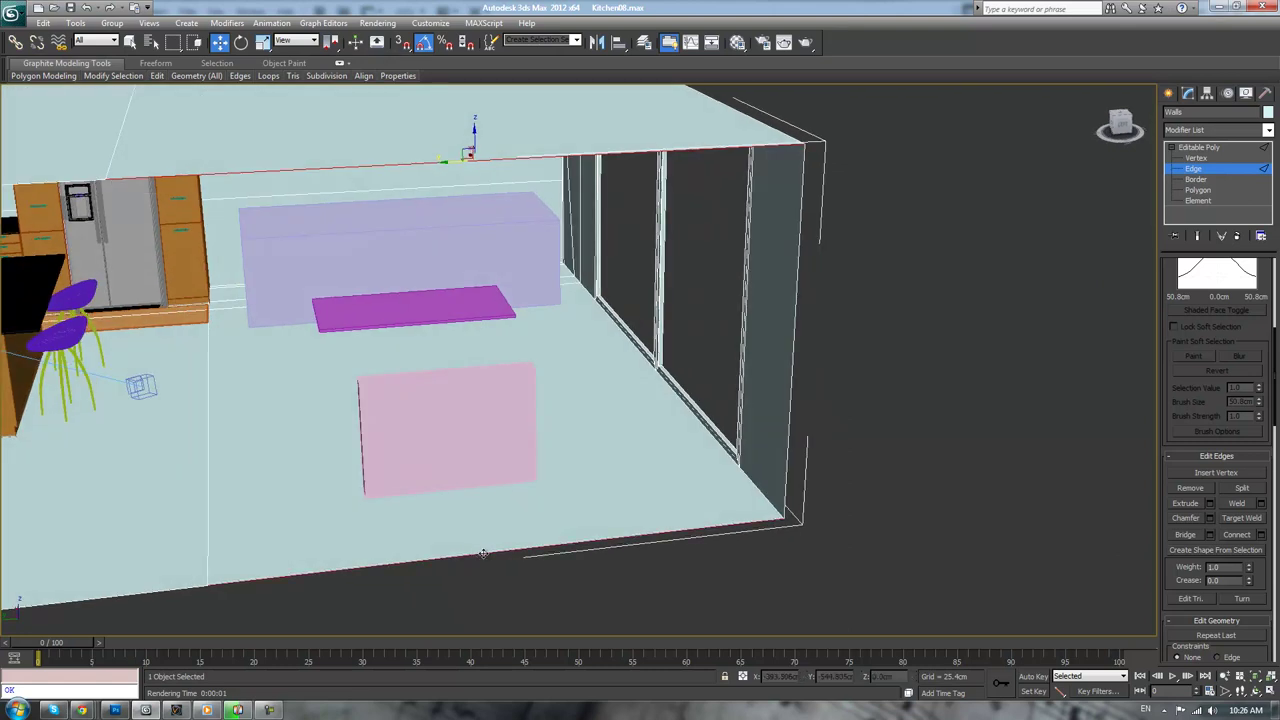
{"action": "left_click", "coordinate": [1190, 535]}
{"action": "middle_click_drag", "start_coordinate": [1014, 526], "coordinate": [966, 492], "text": "alt"}
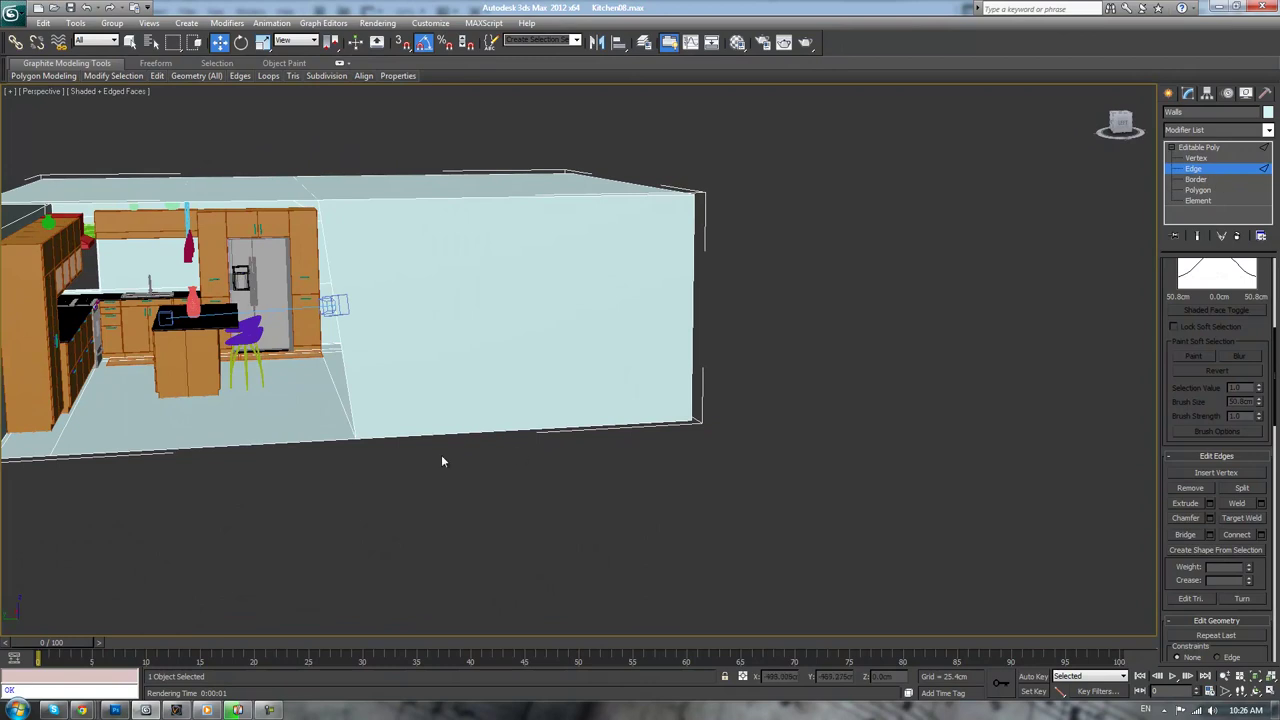
Select the vertices of the new cut around the room and scale them flat into one vertical line in the left view
{"action": "key", "text": "1"}
{"action": "left_click_drag", "start_coordinate": [325, 430], "coordinate": [379, 467]}
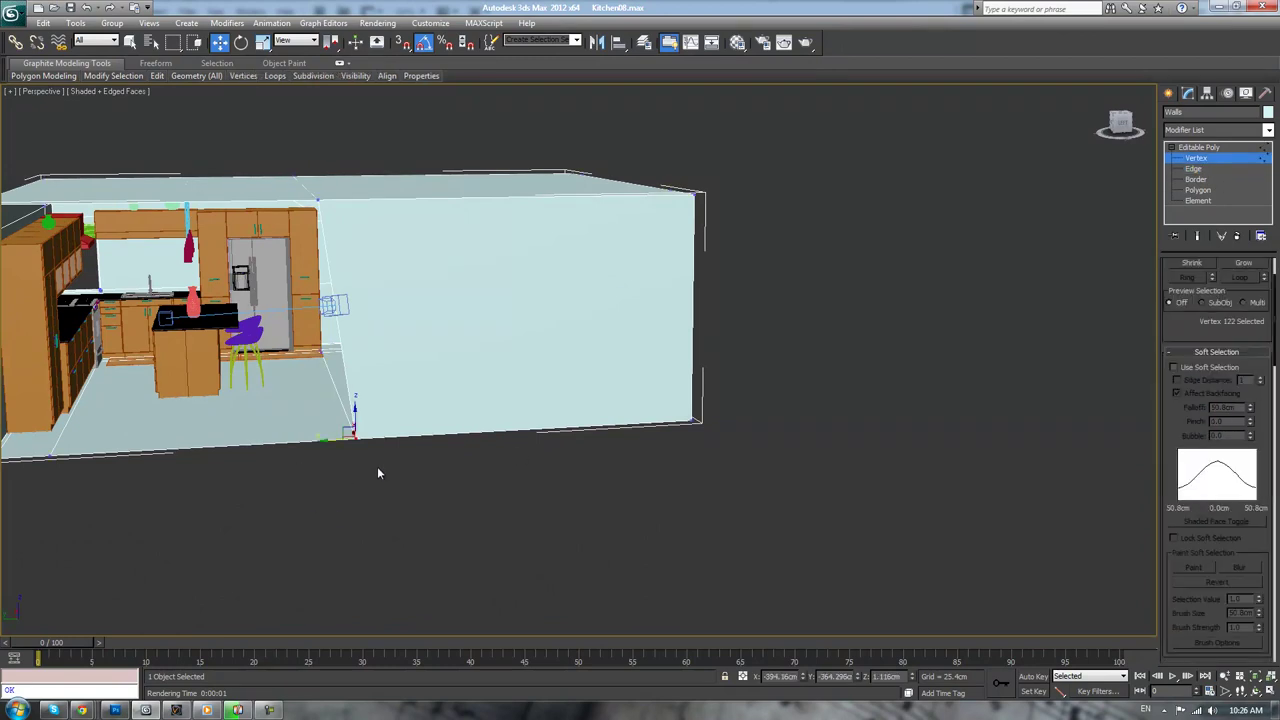
{"action": "key", "text": "f"}
{"action": "middle_click_drag", "start_coordinate": [632, 369], "coordinate": [607, 482]}
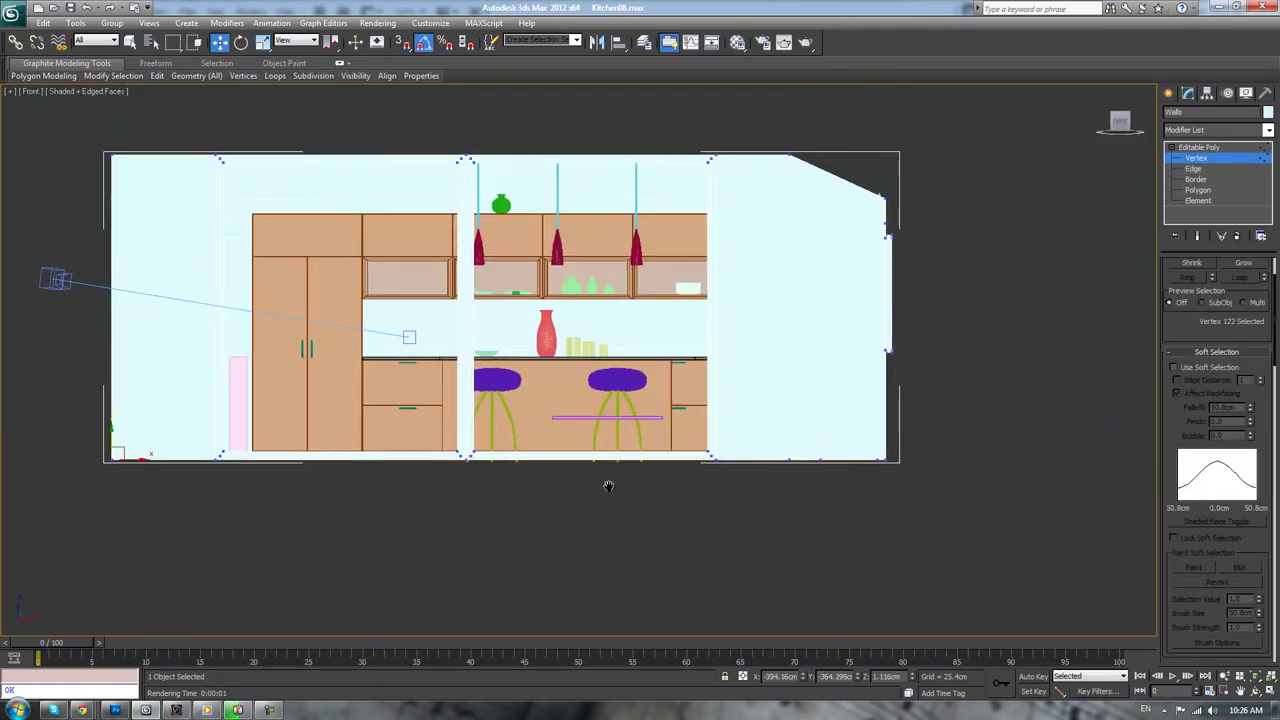
{"action": "key", "text": "l"}
{"action": "key", "text": "F3"}
{"action": "middle_click_drag", "start_coordinate": [820, 360], "coordinate": [666, 486]}
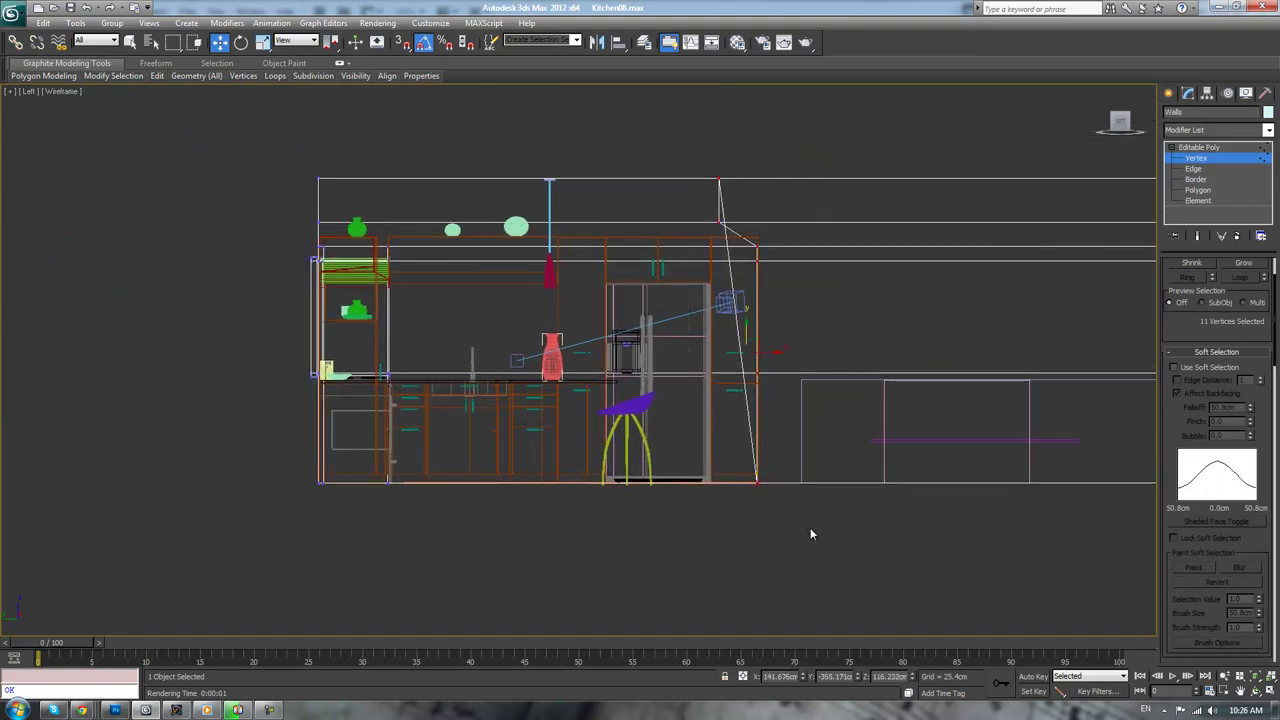
{"action": "key", "text": "r"}
{"action": "left_click_drag", "start_coordinate": [786, 349], "coordinate": [790, 381]}
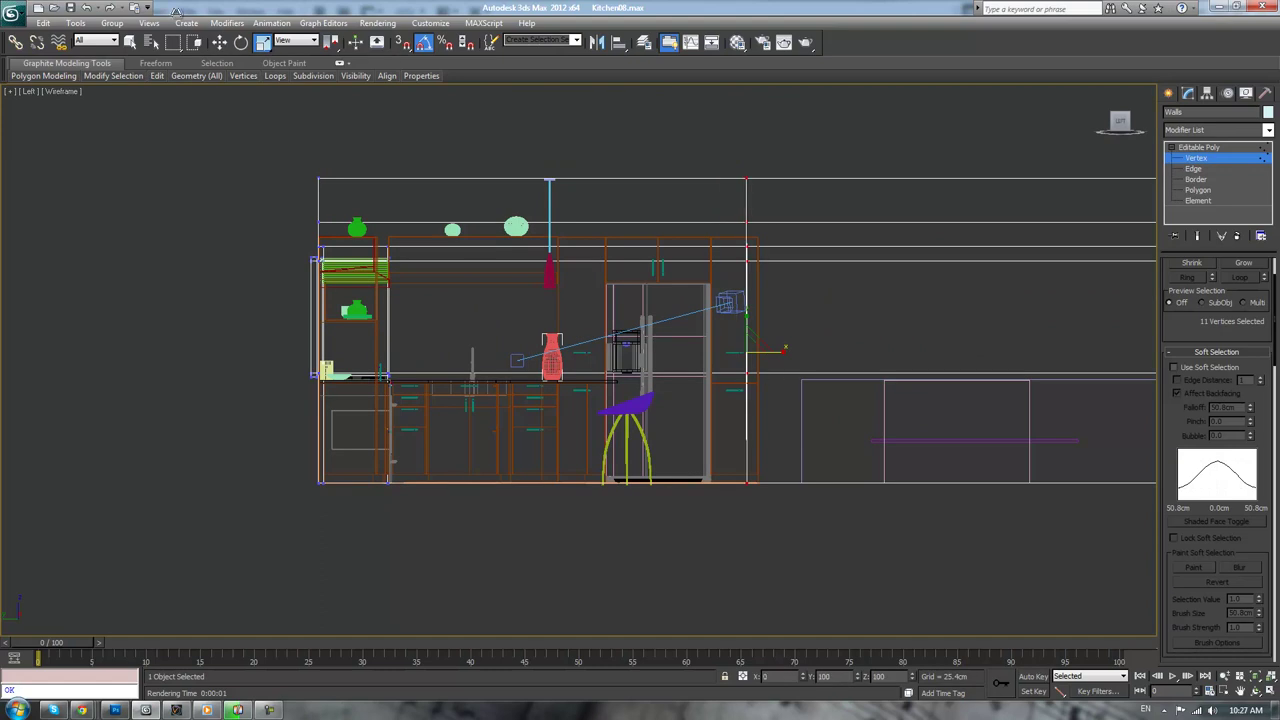
Move the straightened vertices slightly toward the furniture area and return to the shaded perspective view
{"action": "scroll", "coordinate": [578, 361], "scroll_direction": "up", "scroll_amount": 2}
{"action": "key", "text": "w"}
{"action": "left_click_drag", "start_coordinate": [839, 350], "coordinate": [858, 350]}
{"action": "left_click", "coordinate": [858, 587]}
{"action": "key", "text": "p"}
{"action": "scroll", "coordinate": [840, 574], "scroll_direction": "down", "scroll_amount": 3}
{"action": "key", "text": "F3"}
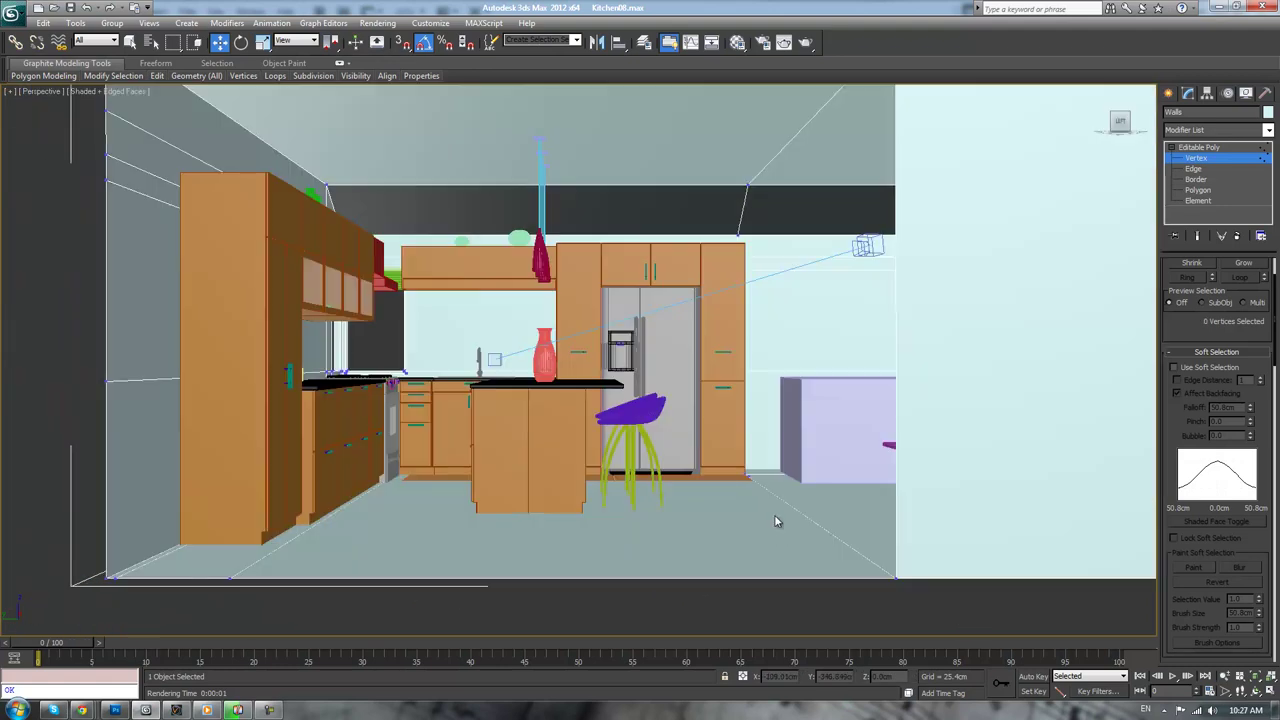
Save the kitchen scene
{"action": "scroll", "coordinate": [774, 518], "scroll_direction": "down", "scroll_amount": 3}
{"action": "mouse_move", "coordinate": [757, 480]}
{"action": "middle_mouse_down", "text": "alt"}
{"action": "mouse_move", "coordinate": [843, 503]}
{"action": "mouse_move", "coordinate": [711, 497]}
{"action": "mouse_move", "coordinate": [745, 500]}
{"action": "middle_mouse_up", "text": "alt"}
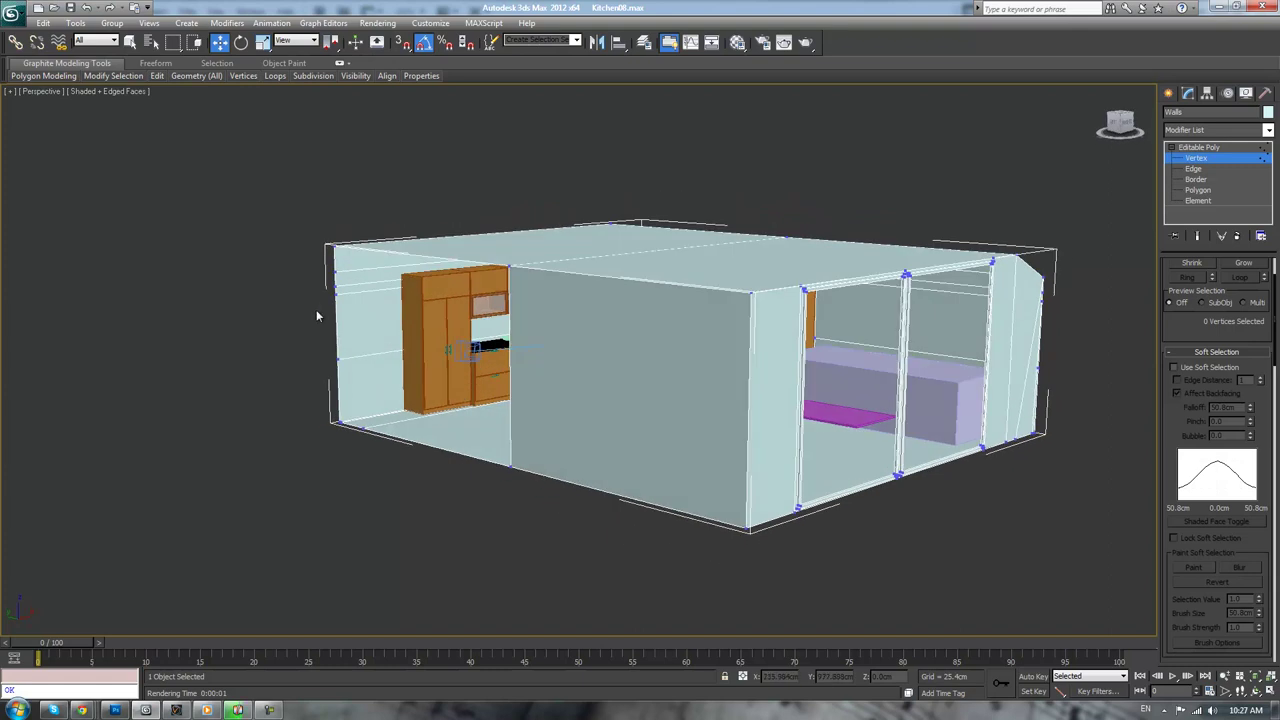
{"action": "scroll", "coordinate": [299, 339], "scroll_direction": "up", "scroll_amount": 3}
{"action": "middle_click_drag", "start_coordinate": [309, 360], "coordinate": [450, 372]}
{"action": "key", "text": "ctrl+s"}
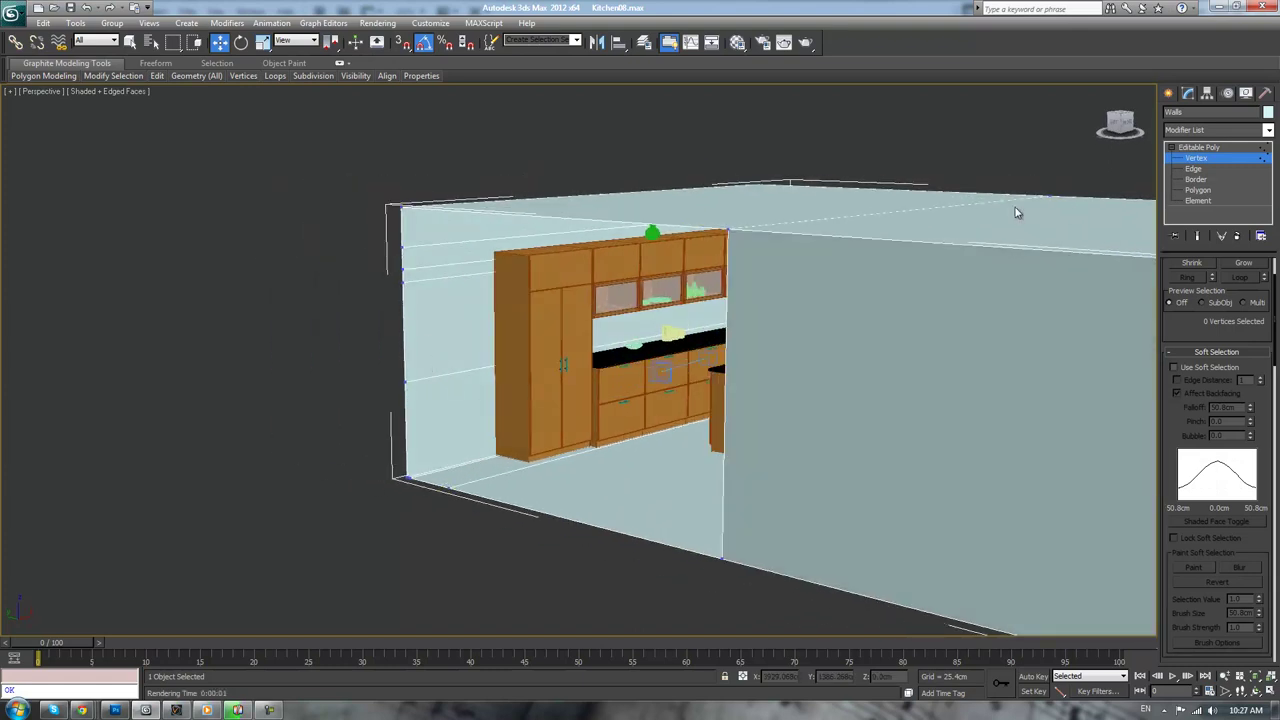
Select the floor, upper side-wall and ceiling border edges around the open side of the kitchen
{"action": "left_click", "coordinate": [1193, 169]}
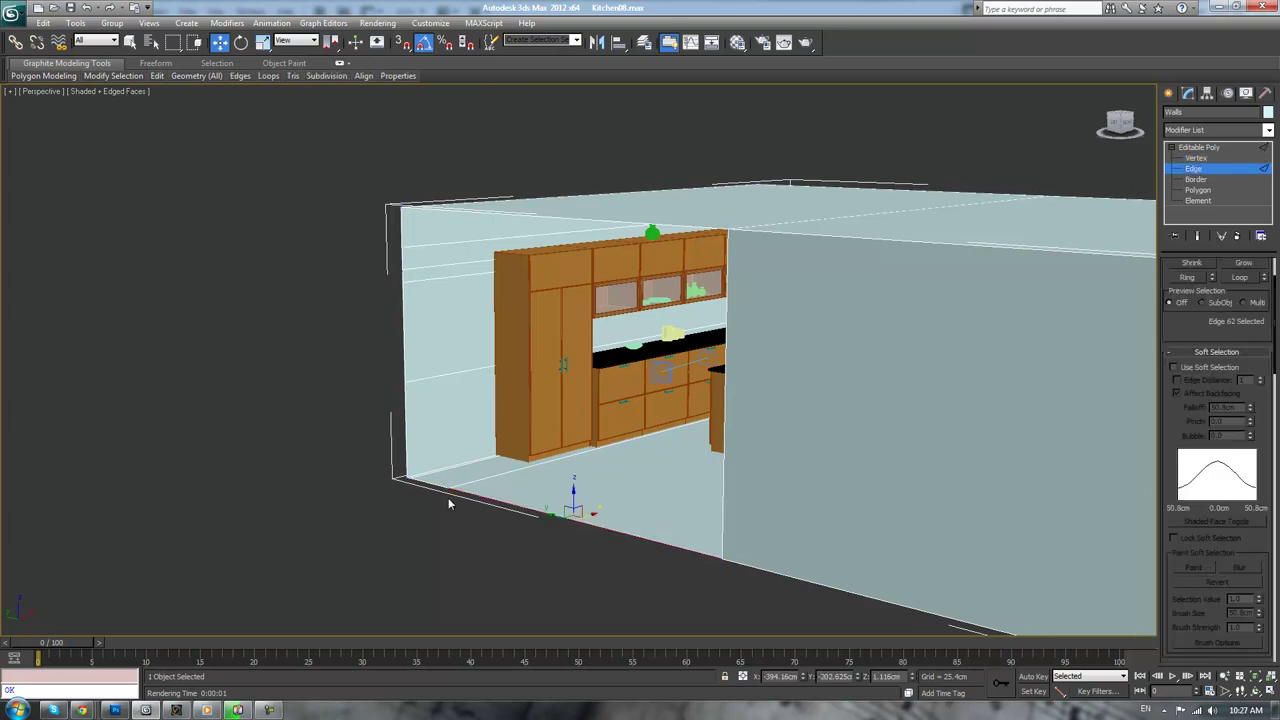
{"action": "scroll", "coordinate": [434, 485], "scroll_direction": "up", "scroll_amount": 4}
{"action": "middle_click_drag", "start_coordinate": [434, 485], "coordinate": [606, 349]}
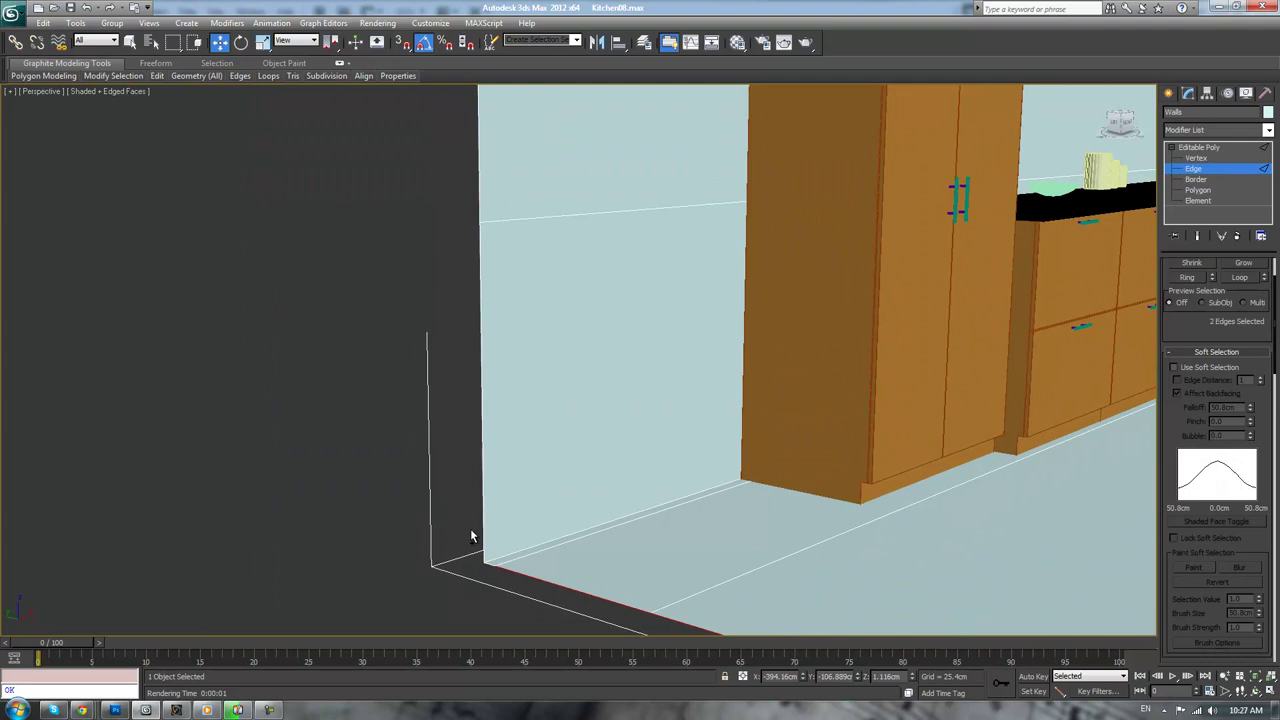
{"action": "left_click", "coordinate": [488, 565], "text": "ctrl"}
{"action": "middle_click_drag", "start_coordinate": [750, 595], "coordinate": [591, 260]}
{"action": "scroll", "coordinate": [654, 469], "scroll_direction": "down", "scroll_amount": 3}
{"action": "scroll", "coordinate": [650, 420], "scroll_direction": "down", "scroll_amount": 1}
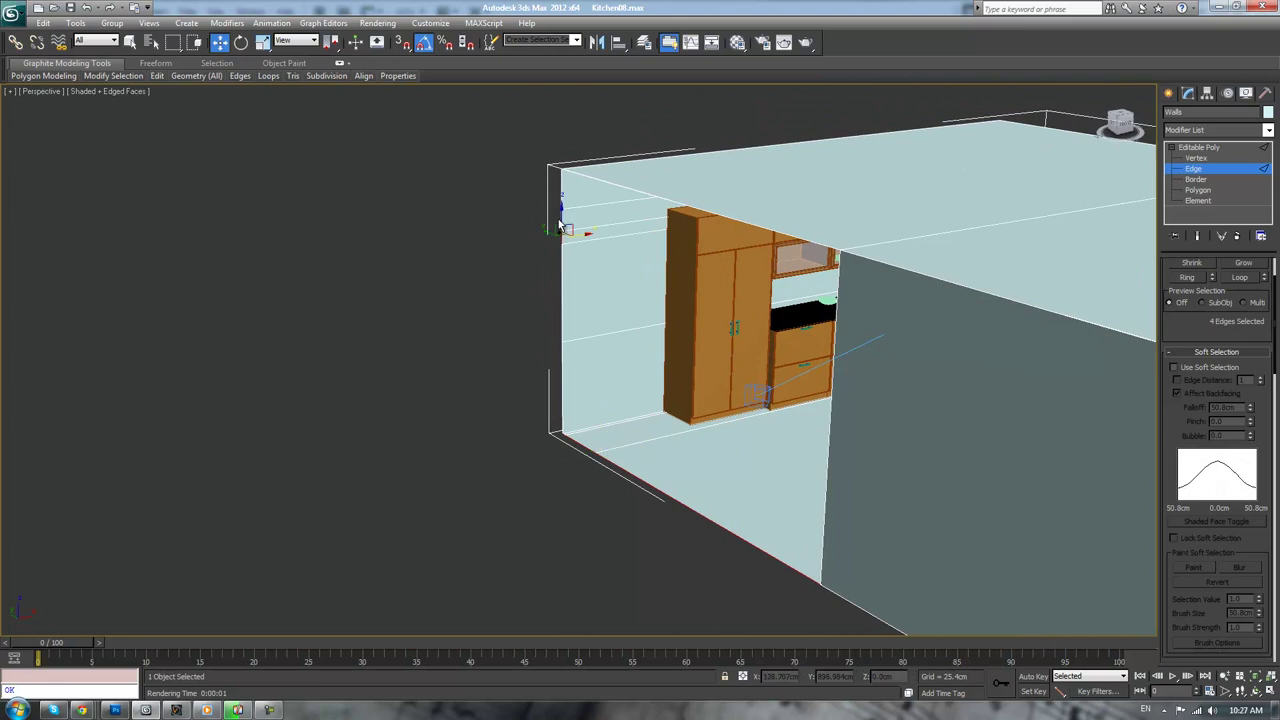
{"action": "left_click", "coordinate": [568, 174], "text": "ctrl"}
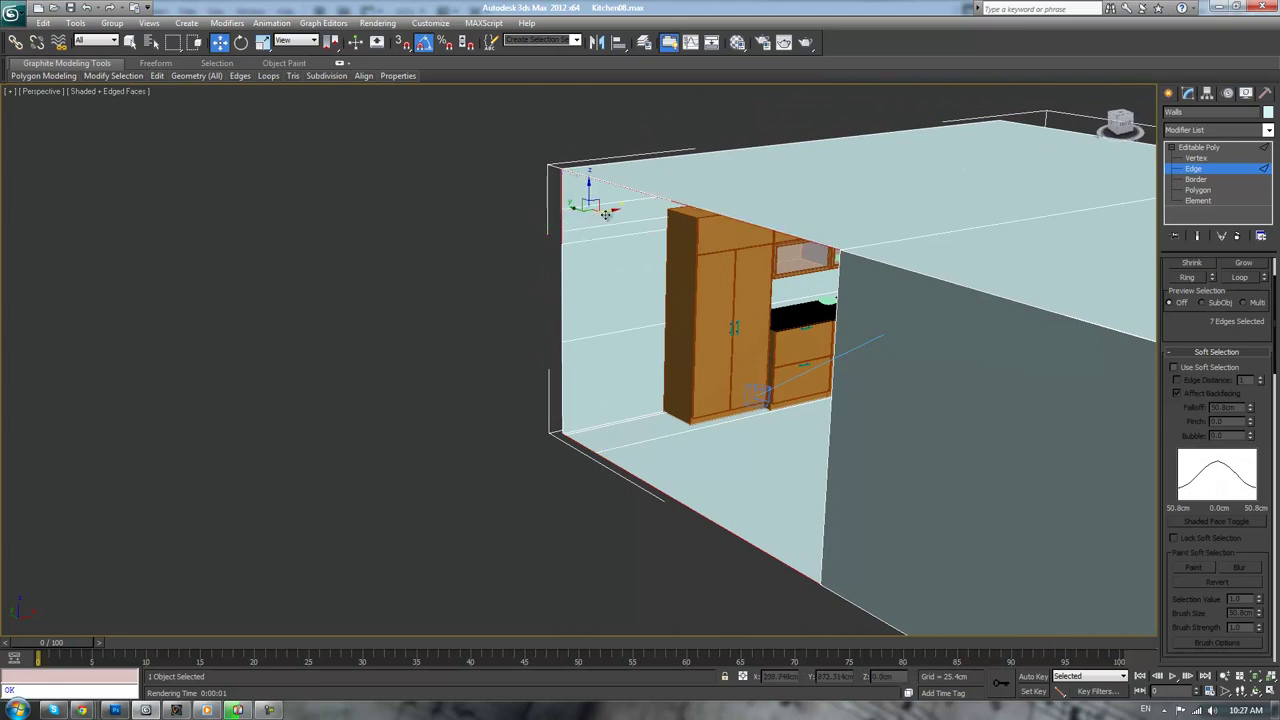
Add the new wall's vertical edge to the selection and extend the border edges outward in a wide and a narrow section
{"action": "left_click_drag", "start_coordinate": [611, 209], "coordinate": [535, 235]}
{"action": "key", "text": "ctrl+z"}
{"action": "left_click", "coordinate": [830, 386], "text": "ctrl"}
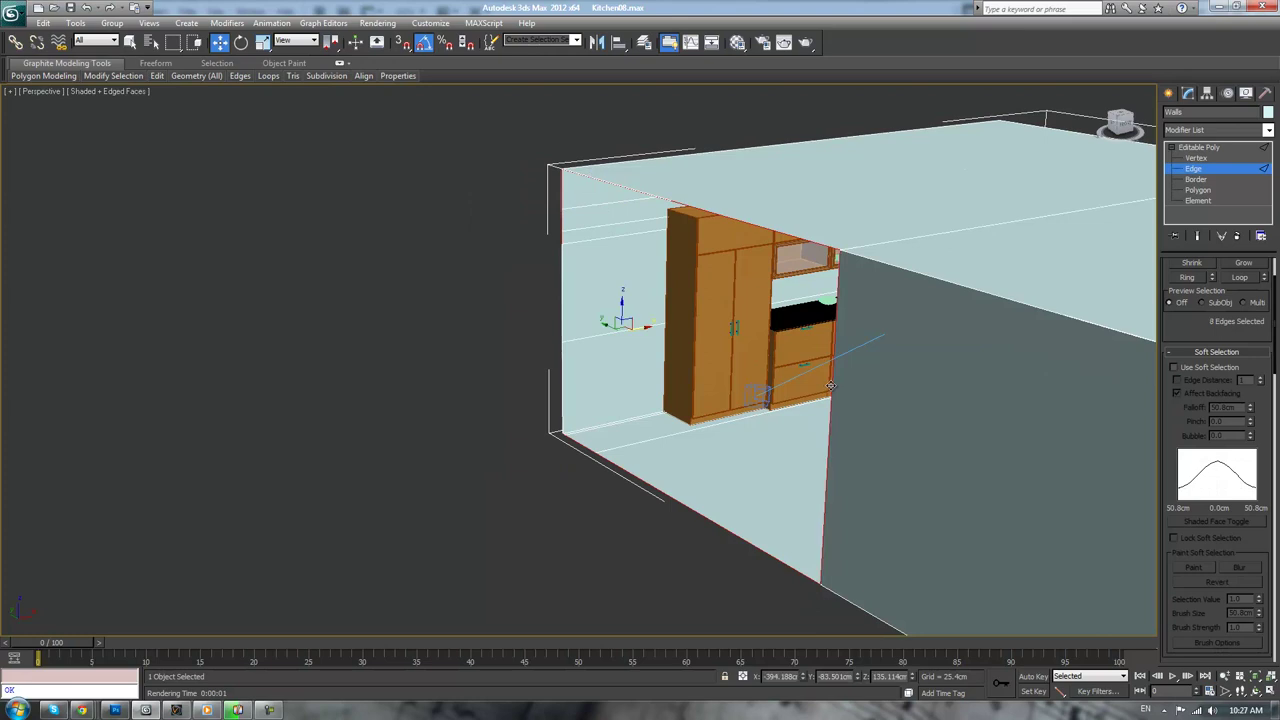
{"action": "left_click_drag", "start_coordinate": [647, 328], "coordinate": [537, 336]}
Bridge the outer floor edge and the wall edge above it to form a narrow wall strip beside the door opening
{"action": "left_click", "coordinate": [478, 452]}
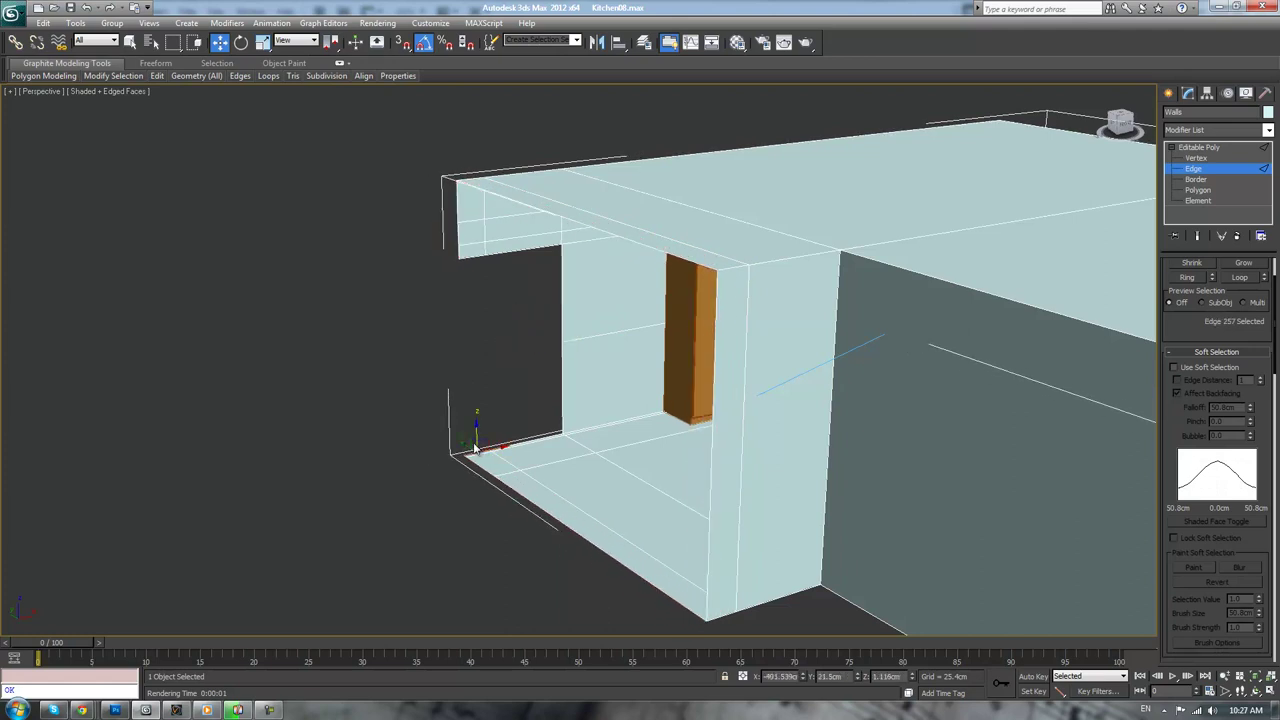
{"action": "scroll", "coordinate": [1180, 500], "scroll_direction": "down", "scroll_amount": 3}
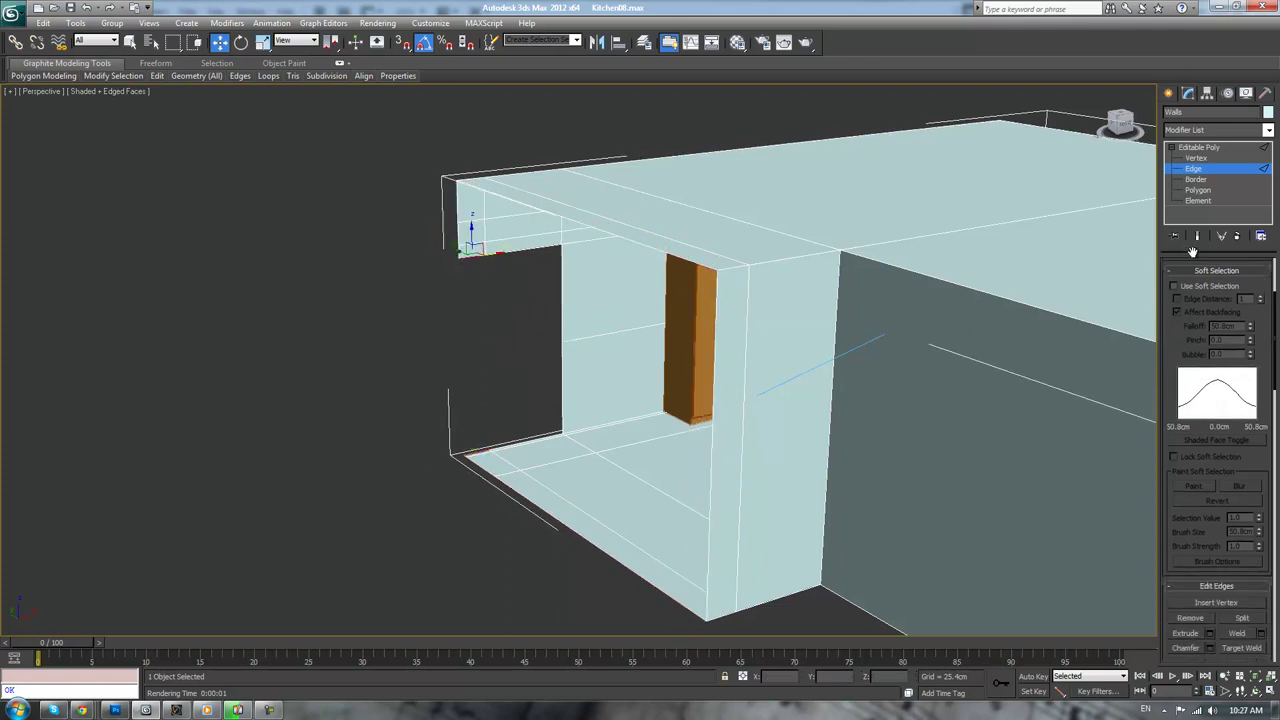
{"action": "left_click", "coordinate": [1183, 652]}
Select the vertices along the door opening's inner side and move them toward the cabinets to widen the opening
{"action": "middle_click_drag", "start_coordinate": [453, 540], "coordinate": [554, 502], "text": "alt"}
{"action": "scroll", "coordinate": [606, 542], "scroll_direction": "up", "scroll_amount": 5}
{"action": "scroll", "coordinate": [519, 532], "scroll_direction": "down", "scroll_amount": 5}
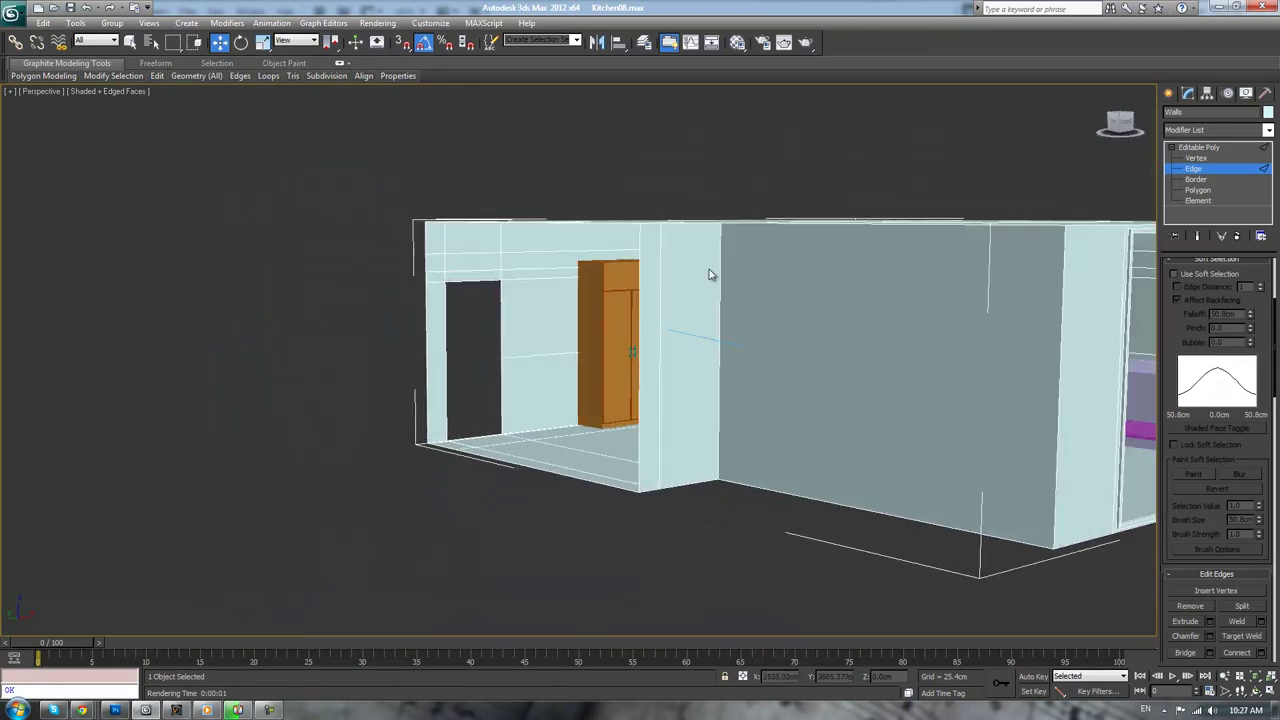
{"action": "key", "text": "1"}
{"action": "scroll", "coordinate": [563, 323], "scroll_direction": "up", "scroll_amount": 3}
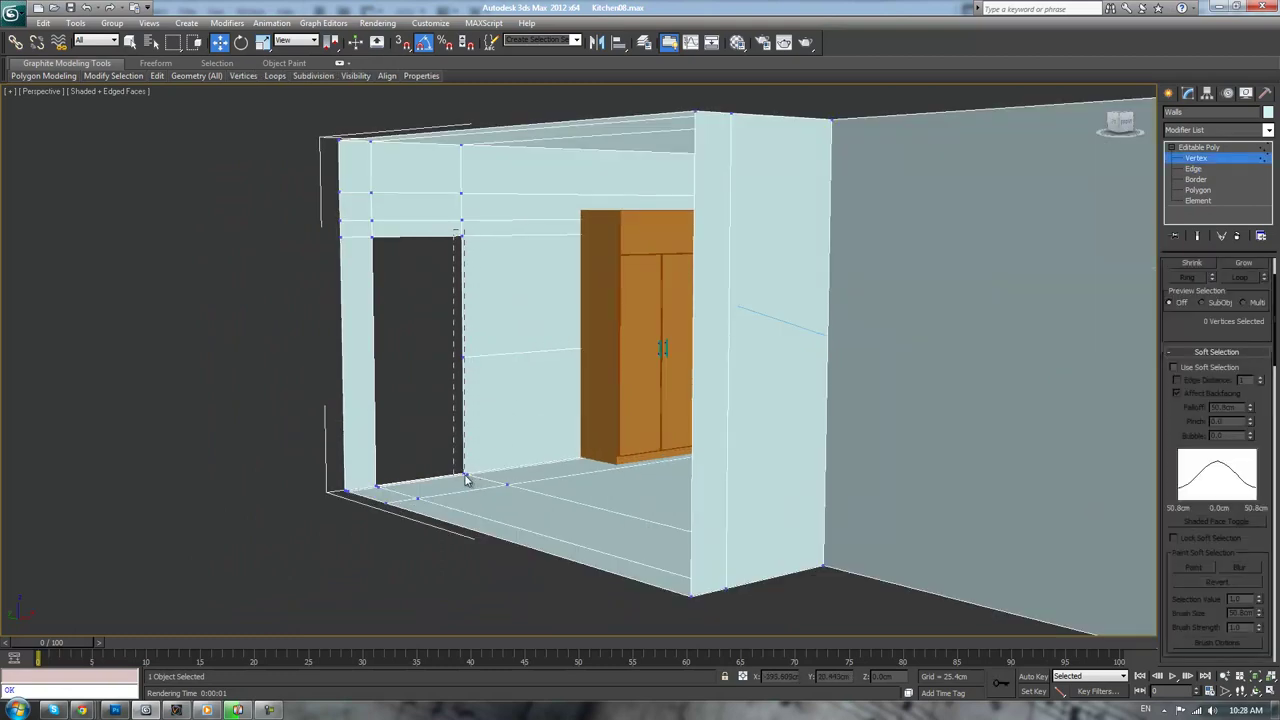
{"action": "left_click_drag", "start_coordinate": [486, 352], "coordinate": [499, 345]}
{"action": "left_click", "coordinate": [421, 316]}
{"action": "middle_click_drag", "start_coordinate": [420, 323], "coordinate": [381, 347], "text": "alt"}
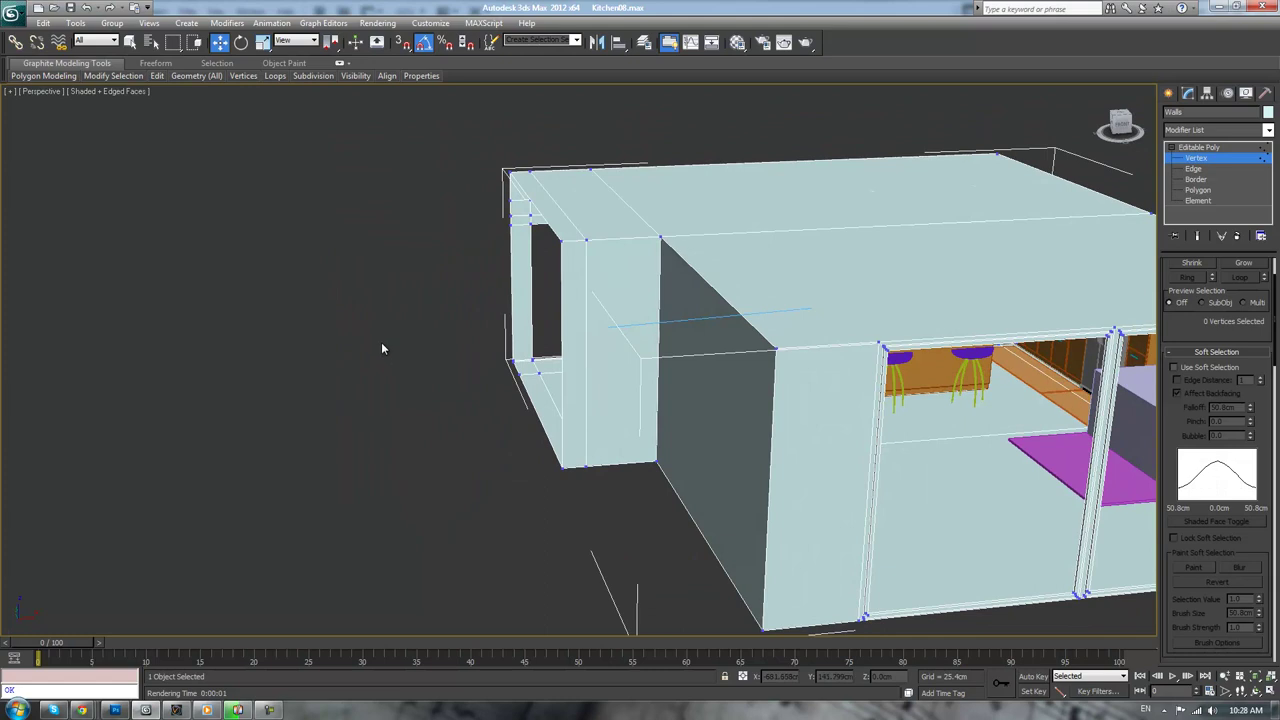
Select the four edges framing the door opening and extrude them outward into a deep passage
{"action": "middle_click_drag", "start_coordinate": [434, 406], "coordinate": [586, 437], "text": "alt"}
{"action": "scroll", "coordinate": [1072, 281], "scroll_direction": "up", "scroll_amount": 3}
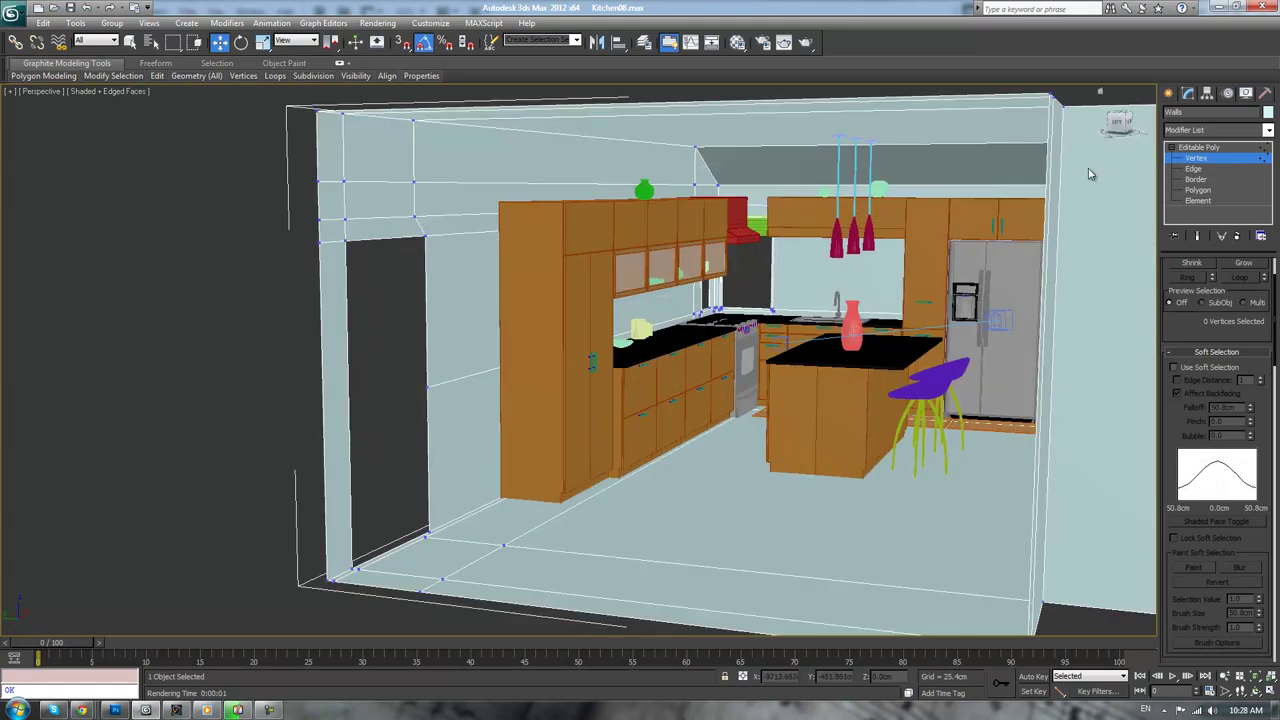
{"action": "left_click", "coordinate": [1195, 169]}
{"action": "left_click", "coordinate": [396, 239]}
{"action": "left_click", "coordinate": [346, 278], "text": "ctrl"}
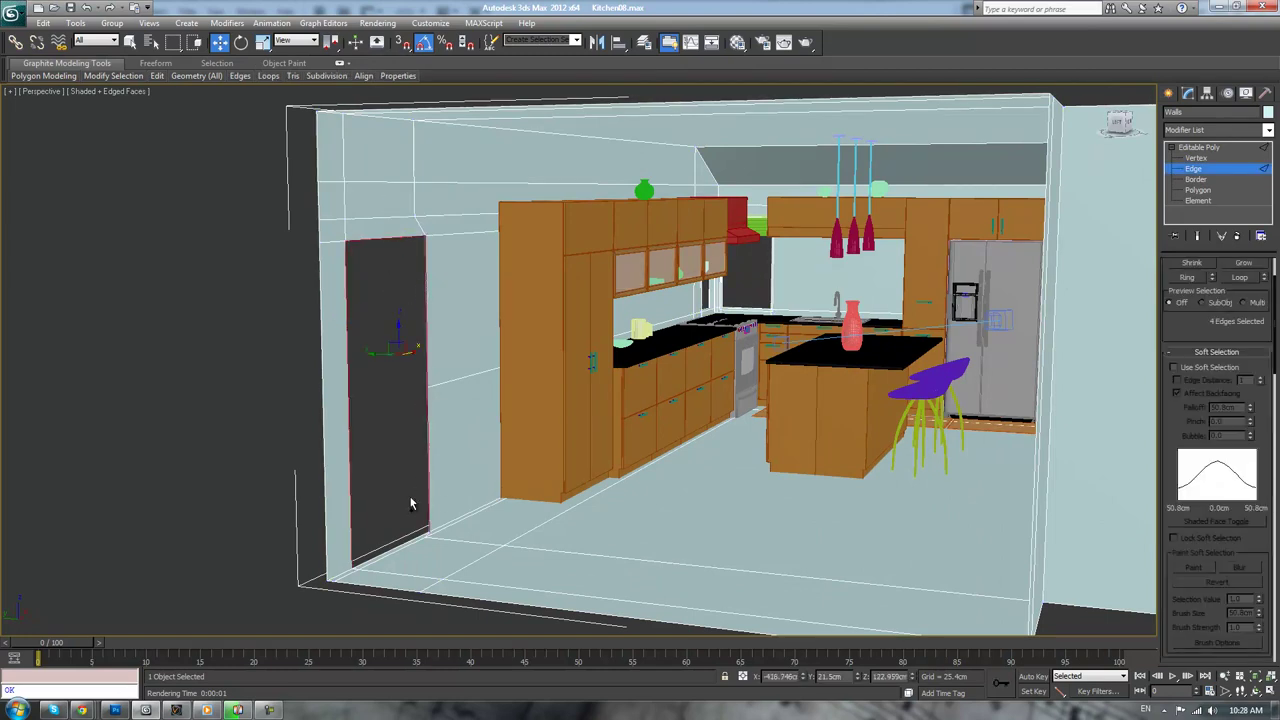
{"action": "left_click_drag", "start_coordinate": [369, 393], "coordinate": [164, 371], "text": "shift"}
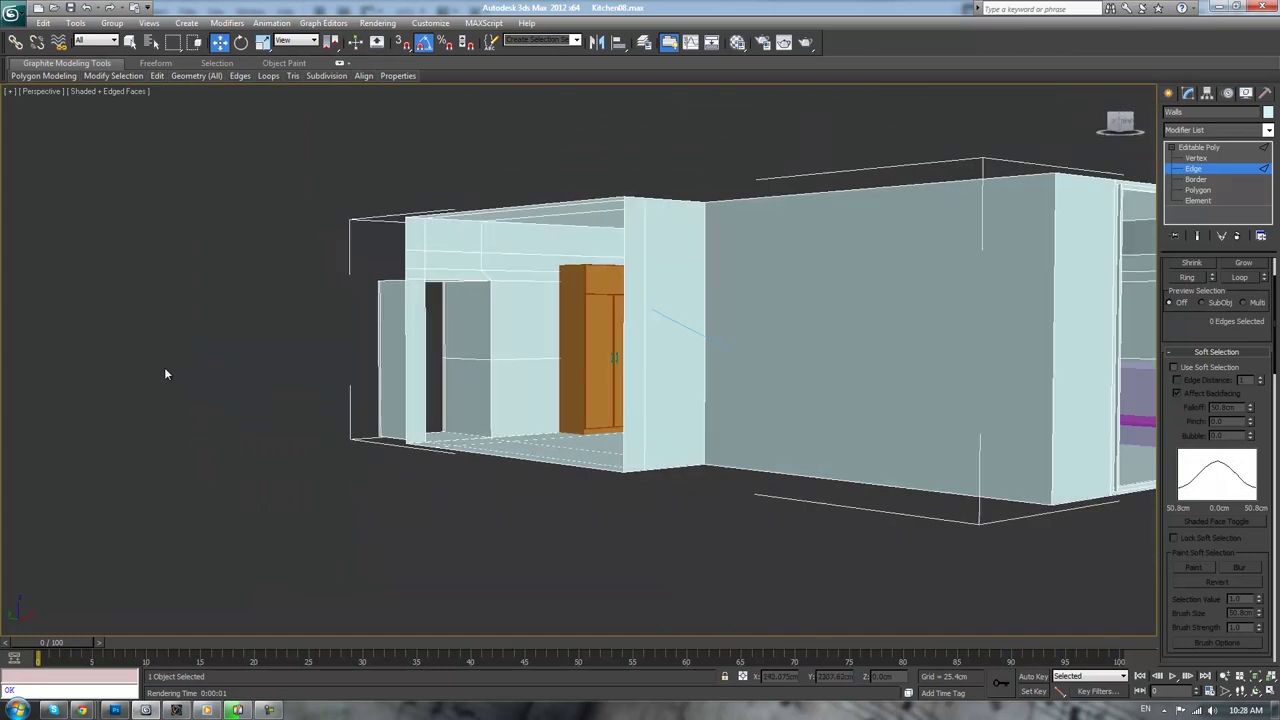
Cap the open outer border of the passage extruded from the door opening
{"action": "middle_click_drag", "start_coordinate": [166, 374], "coordinate": [320, 405], "text": "alt"}
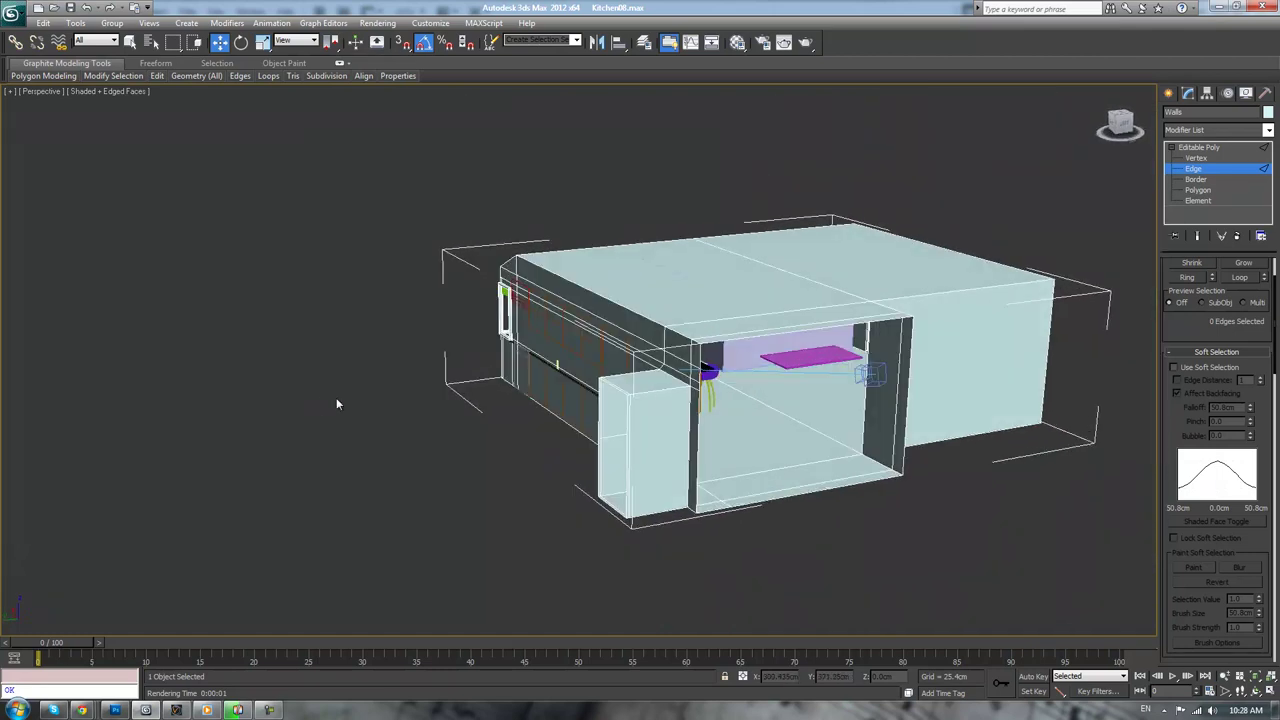
{"action": "left_click", "coordinate": [1197, 179]}
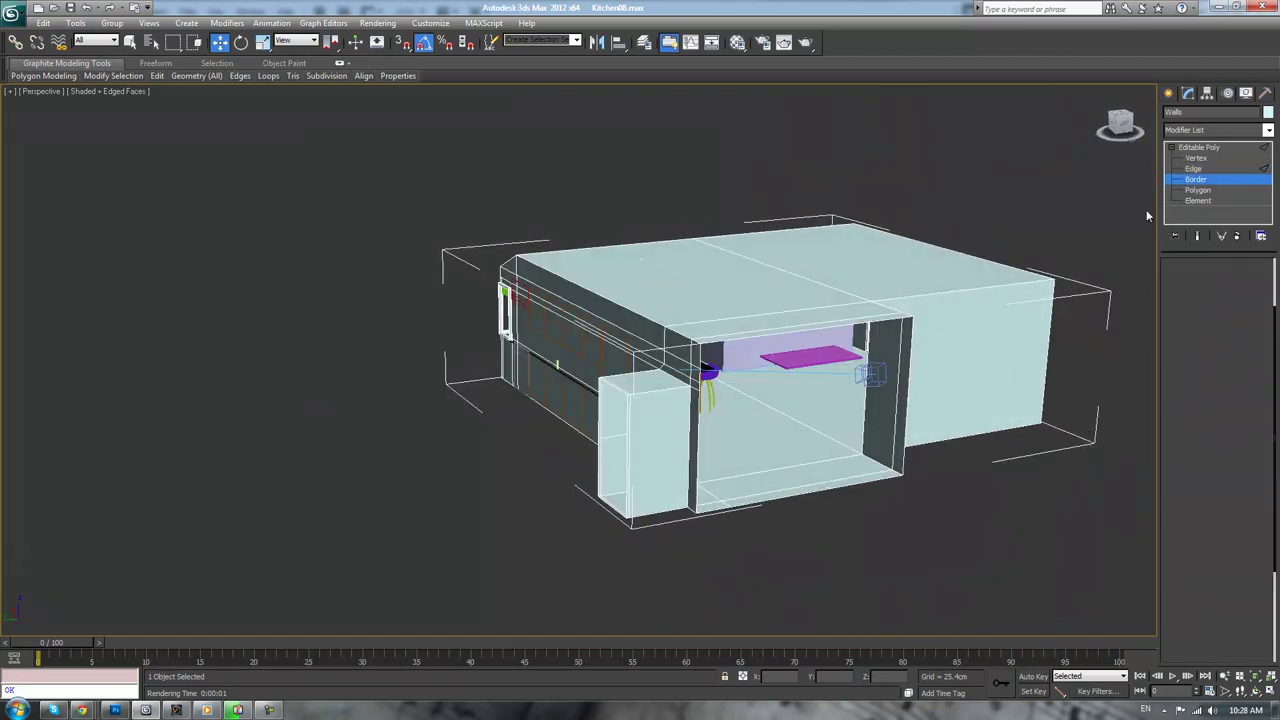
{"action": "left_click", "coordinate": [609, 388]}
{"action": "scroll", "coordinate": [1230, 400], "scroll_direction": "down", "scroll_amount": 5}
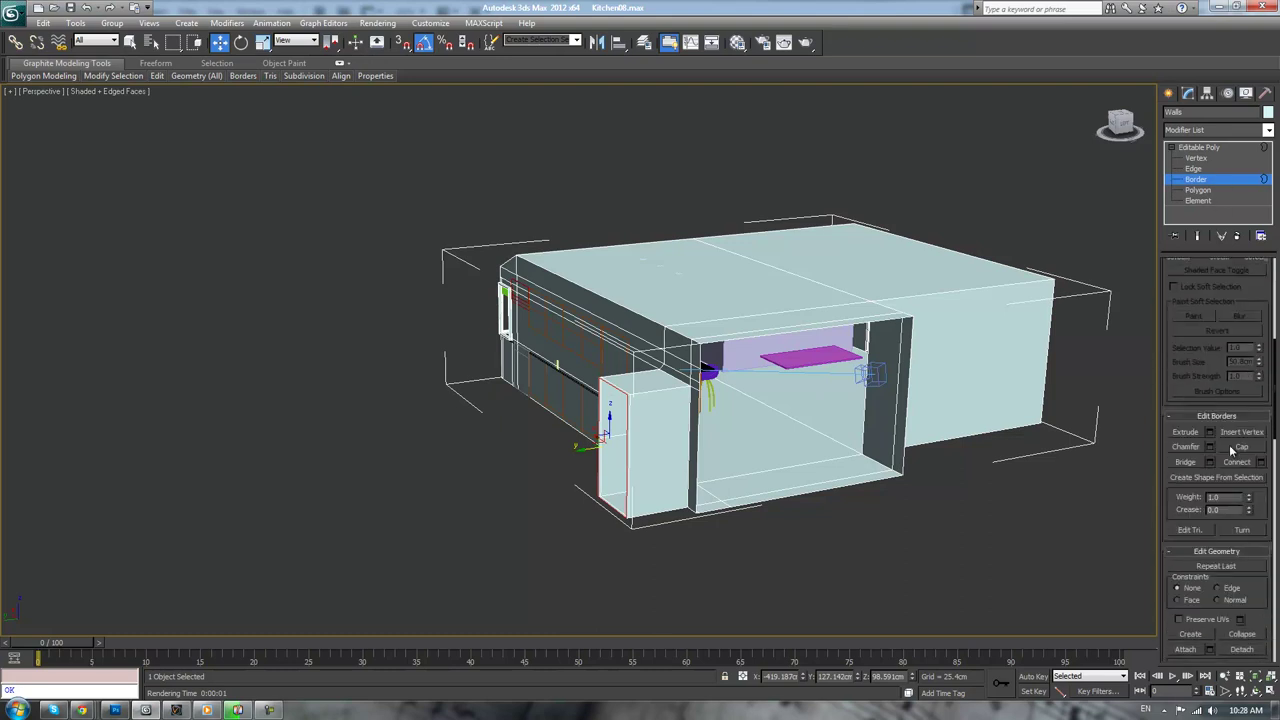
{"action": "left_click", "coordinate": [1232, 452]}
Cap the large open border at the extended end of the room and check the scene through the camera
{"action": "middle_click_drag", "start_coordinate": [909, 524], "coordinate": [783, 505], "text": "alt"}
{"action": "scroll", "coordinate": [783, 505], "scroll_direction": "up", "scroll_amount": 6}
{"action": "scroll", "coordinate": [814, 509], "scroll_direction": "down", "scroll_amount": 5}
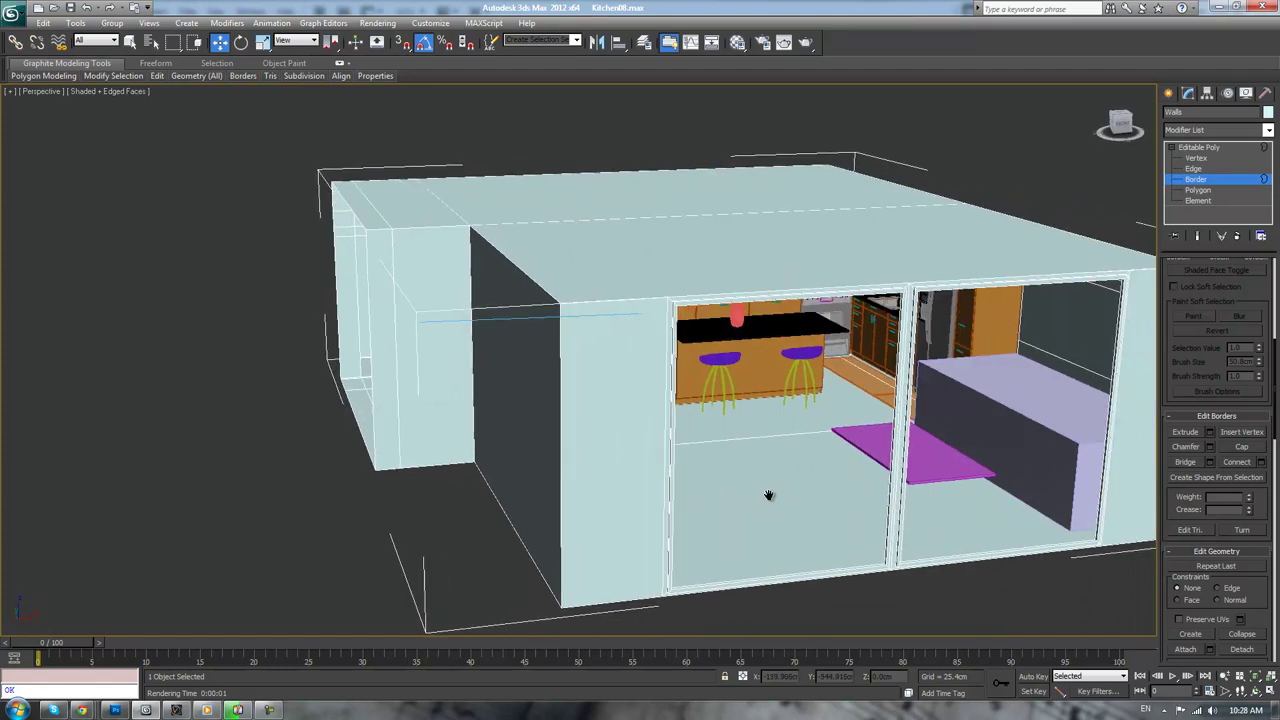
{"action": "middle_click_drag", "start_coordinate": [824, 388], "coordinate": [741, 378], "text": "alt"}
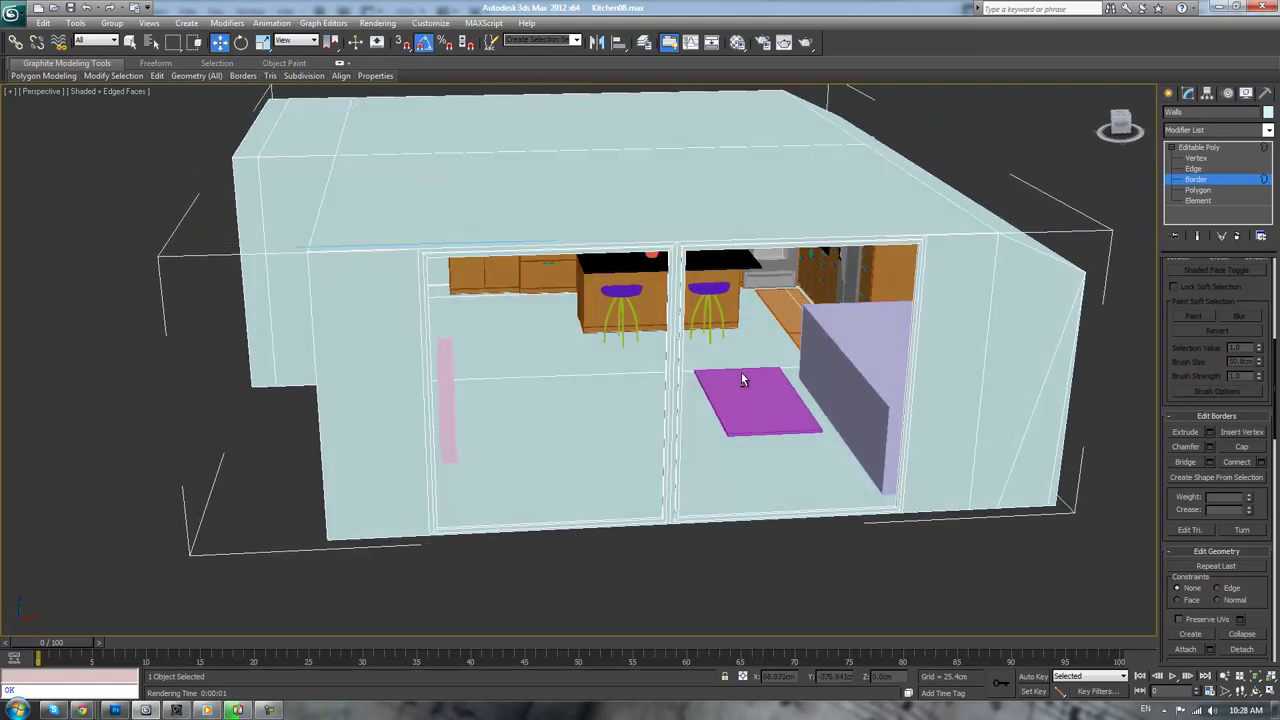
{"action": "middle_click_drag", "start_coordinate": [605, 384], "coordinate": [605, 464], "text": "alt"}
{"action": "scroll", "coordinate": [622, 420], "scroll_direction": "down", "scroll_amount": 3}
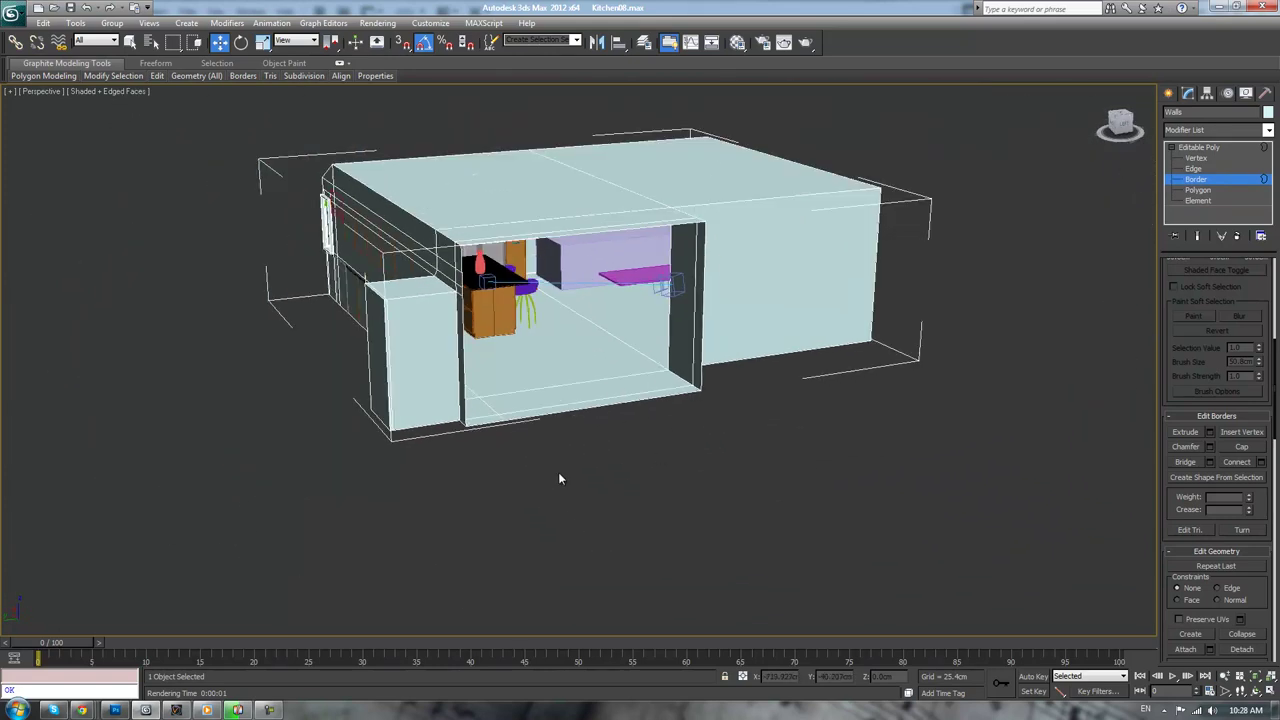
{"action": "middle_click_drag", "start_coordinate": [670, 437], "coordinate": [379, 365], "text": "alt"}
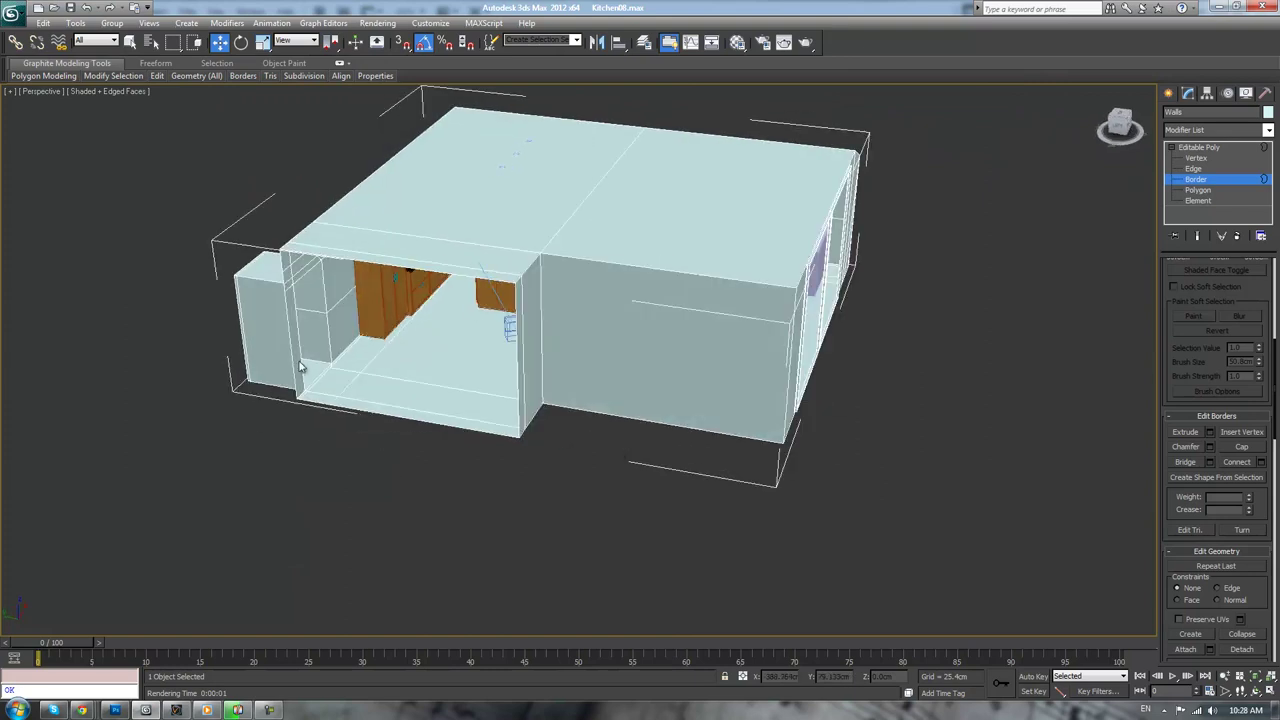
{"action": "middle_click_drag", "start_coordinate": [272, 407], "coordinate": [645, 405], "text": "alt"}
{"action": "scroll", "coordinate": [572, 335], "scroll_direction": "up", "scroll_amount": 3}
{"action": "middle_click_drag", "start_coordinate": [569, 334], "coordinate": [322, 336]}
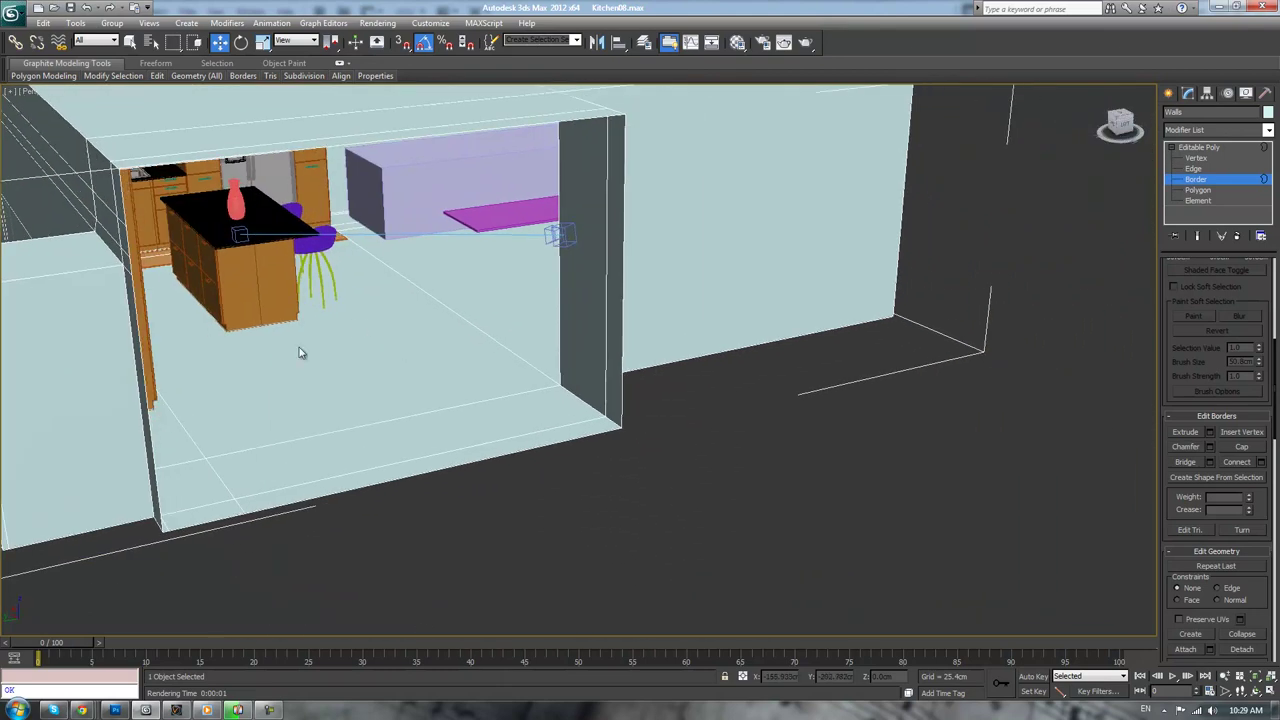
{"action": "scroll", "coordinate": [685, 376], "scroll_direction": "up", "scroll_amount": 5}
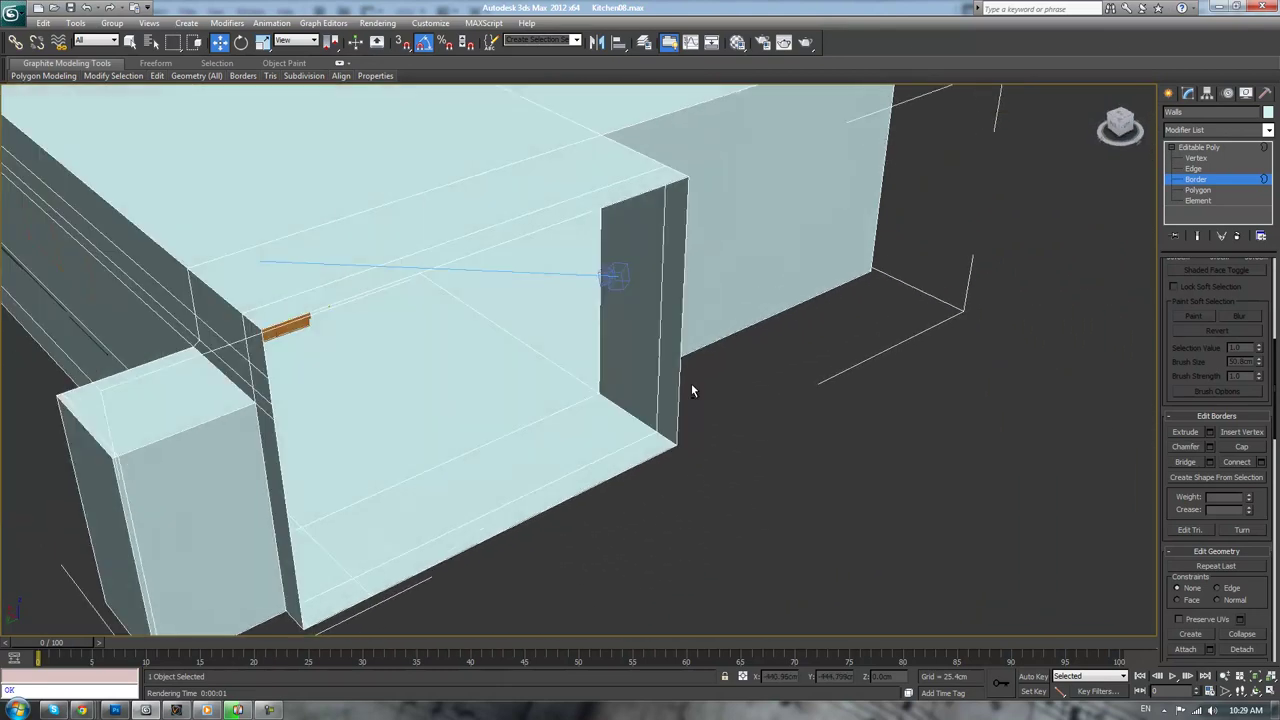
{"action": "left_click", "coordinate": [661, 303]}
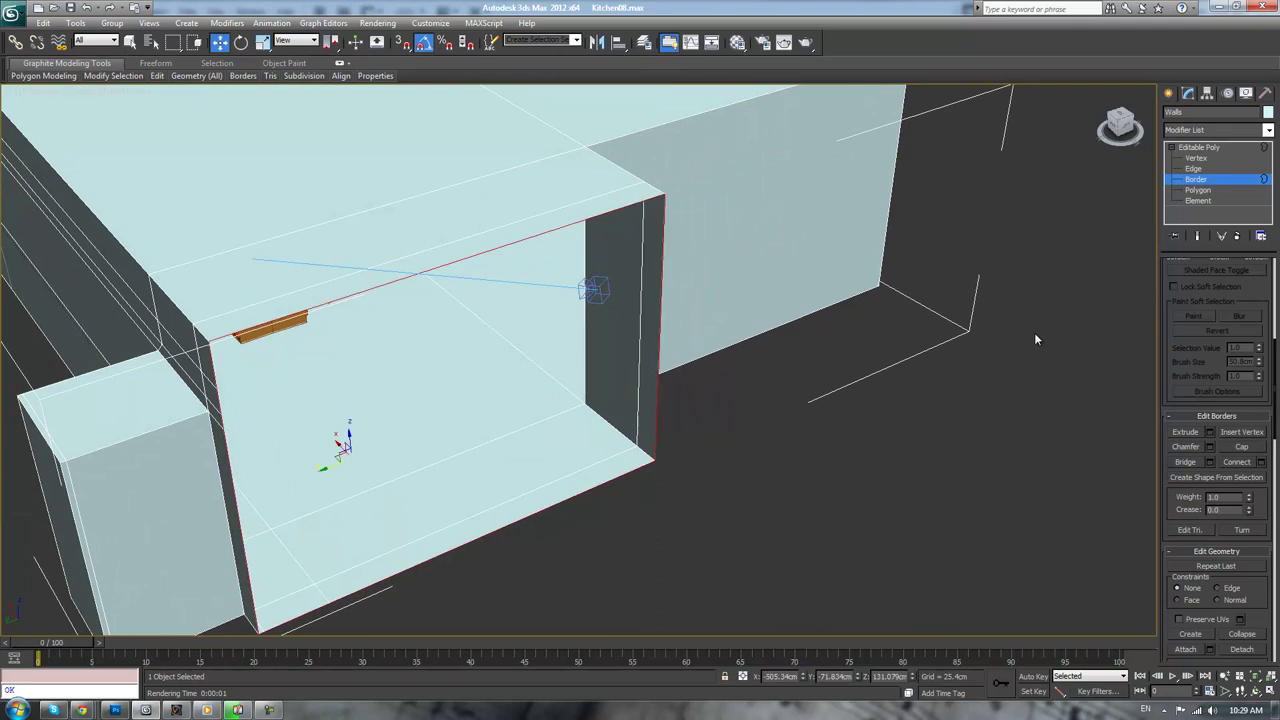
{"action": "left_click", "coordinate": [1257, 449]}
{"action": "key", "text": "c"}
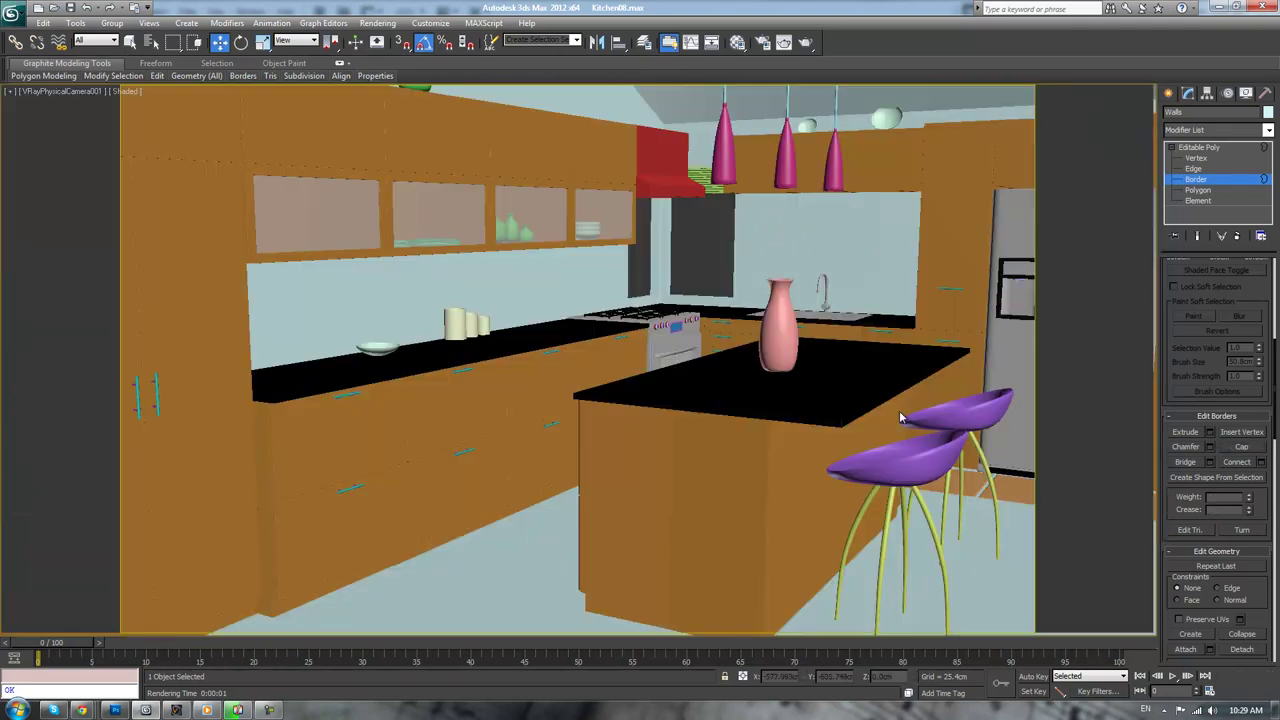
Show the perspective view in wireframe and select the loop of wall edges along the ceiling
{"action": "key", "text": "p"}
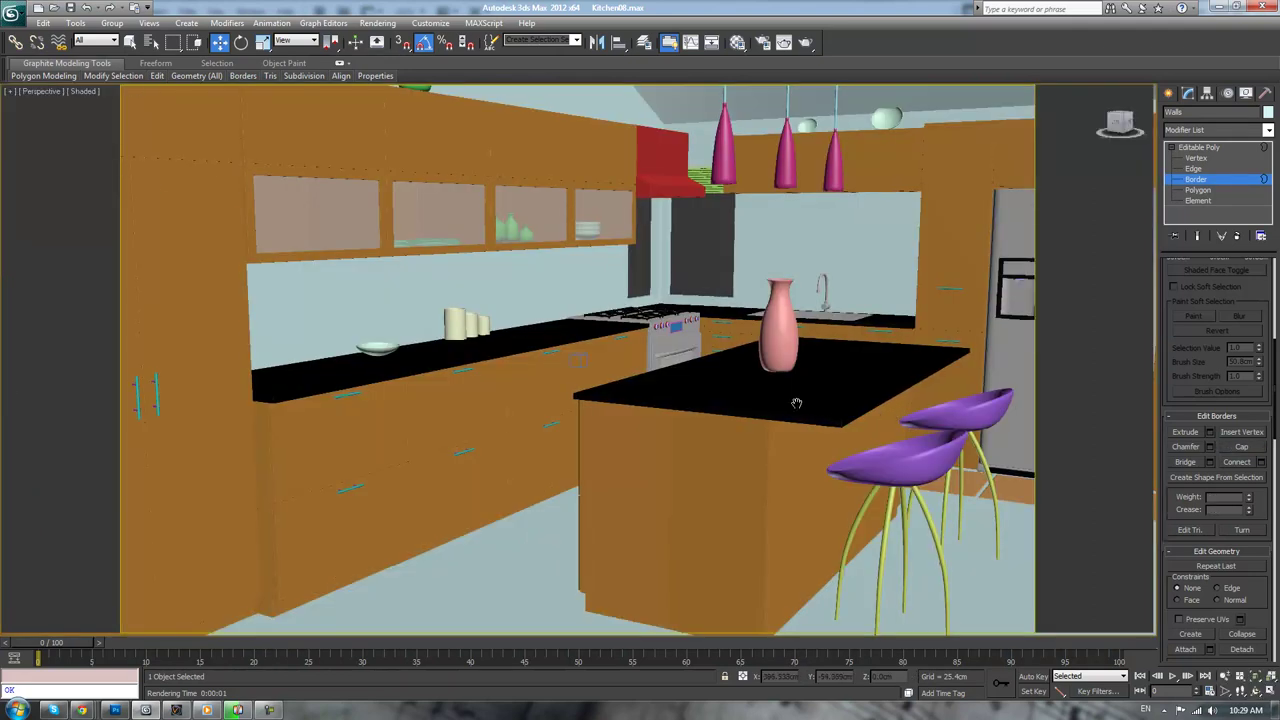
{"action": "key", "text": "z"}
{"action": "middle_click_drag", "start_coordinate": [790, 396], "coordinate": [673, 389], "text": "alt"}
{"action": "scroll", "coordinate": [690, 393], "scroll_direction": "up", "scroll_amount": 10}
{"action": "mouse_move", "coordinate": [691, 369]}
{"action": "middle_mouse_down", "text": "alt"}
{"action": "mouse_move", "coordinate": [743, 385]}
{"action": "mouse_move", "coordinate": [710, 377]}
{"action": "middle_mouse_up", "text": "alt"}
{"action": "key", "text": "F3"}
{"action": "middle_click_drag", "start_coordinate": [743, 263], "coordinate": [733, 431]}
{"action": "left_click", "coordinate": [1195, 168]}
{"action": "middle_click_drag", "start_coordinate": [788, 244], "coordinate": [726, 193], "text": "alt"}
{"action": "left_click", "coordinate": [727, 192]}
{"action": "key", "text": "alt"}
{"action": "left_click", "coordinate": [1238, 277]}
Add the remaining ceiling edges along the kitchen walls to the edge selection
{"action": "middle_click_drag", "start_coordinate": [890, 204], "coordinate": [740, 271], "text": "alt"}
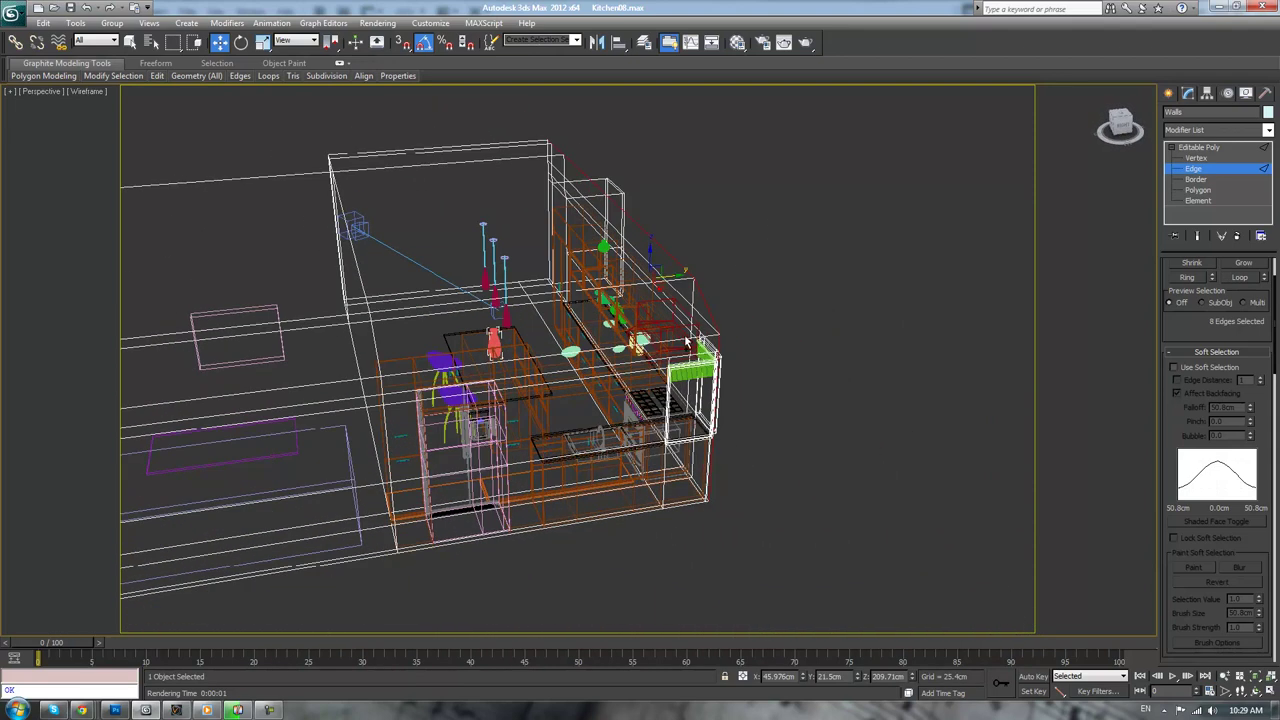
{"action": "left_click", "coordinate": [684, 339], "text": "ctrl"}
{"action": "left_click", "coordinate": [1236, 277]}
{"action": "middle_click_drag", "start_coordinate": [982, 338], "coordinate": [735, 268], "text": "alt"}
{"action": "left_click", "coordinate": [734, 263], "text": "ctrl"}
{"action": "left_click", "coordinate": [686, 291], "text": "ctrl"}
{"action": "left_click", "coordinate": [702, 317], "text": "ctrl"}
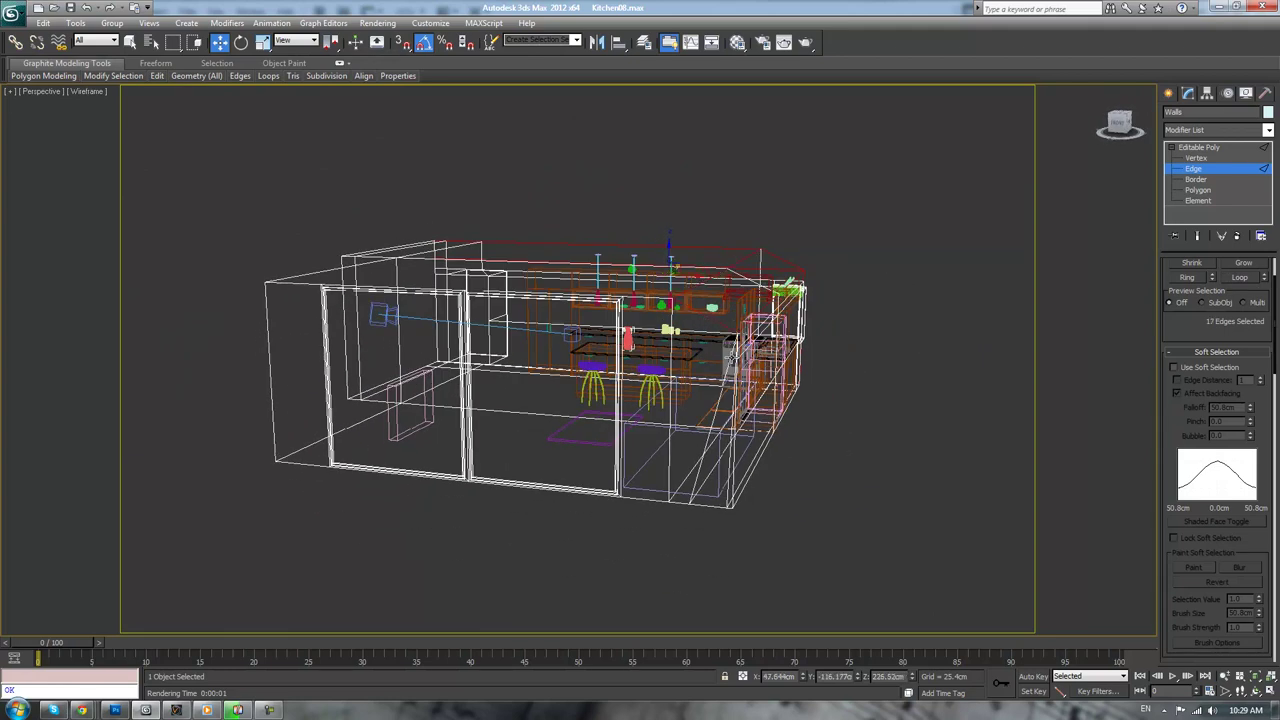
Add the vertical corner edge near the large furniture box and the adjoining floor edges to the selection
{"action": "scroll", "coordinate": [740, 368], "scroll_direction": "up", "scroll_amount": 6}
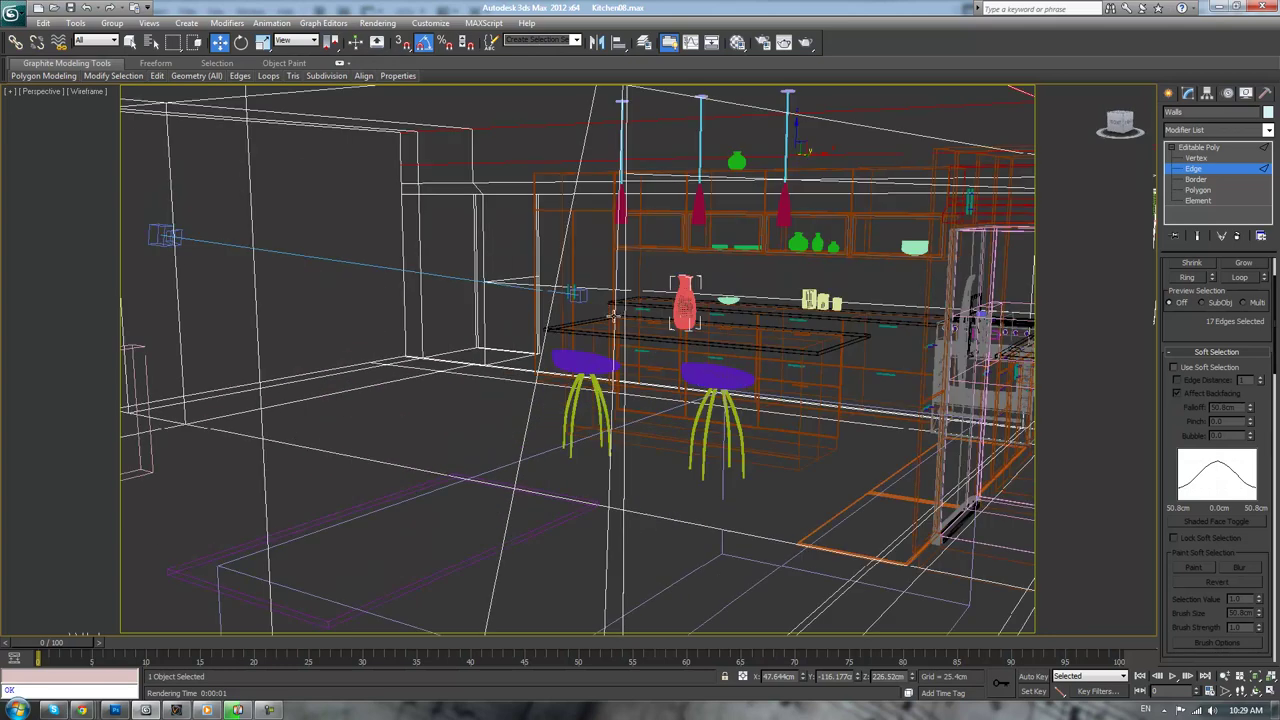
{"action": "middle_click_drag", "start_coordinate": [636, 248], "coordinate": [624, 318]}
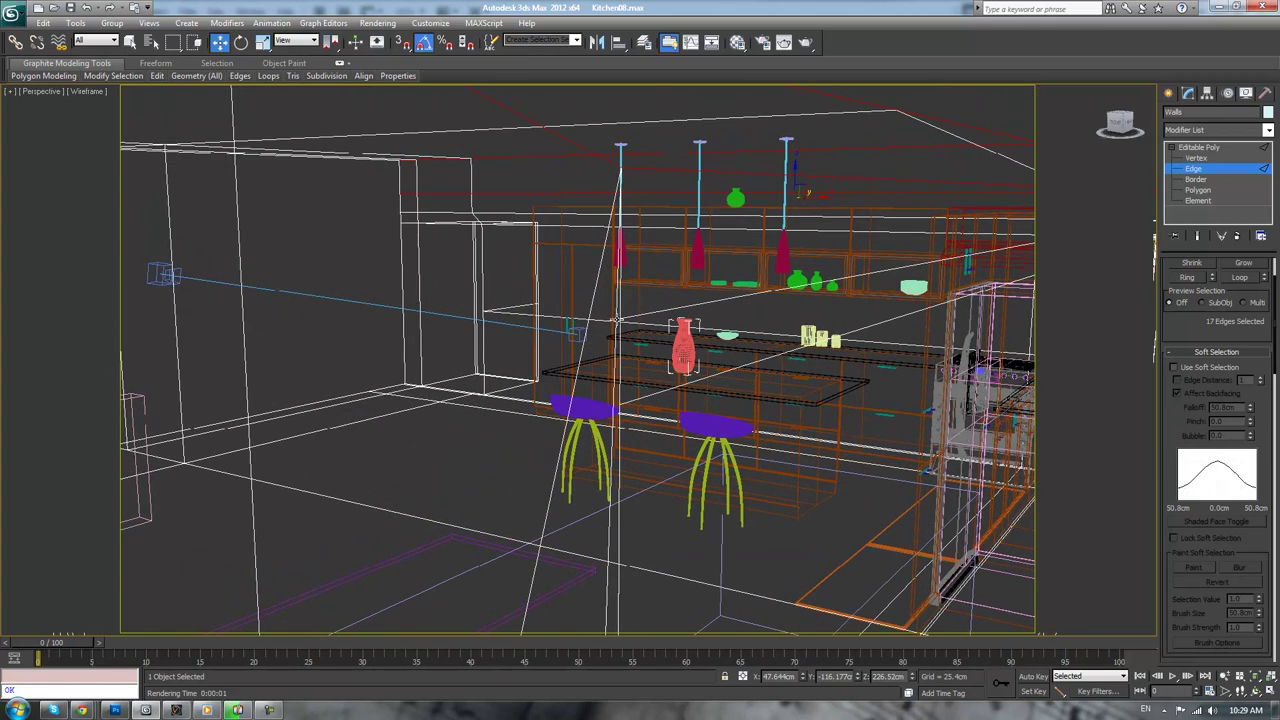
{"action": "scroll", "coordinate": [630, 345], "scroll_direction": "down", "scroll_amount": 8}
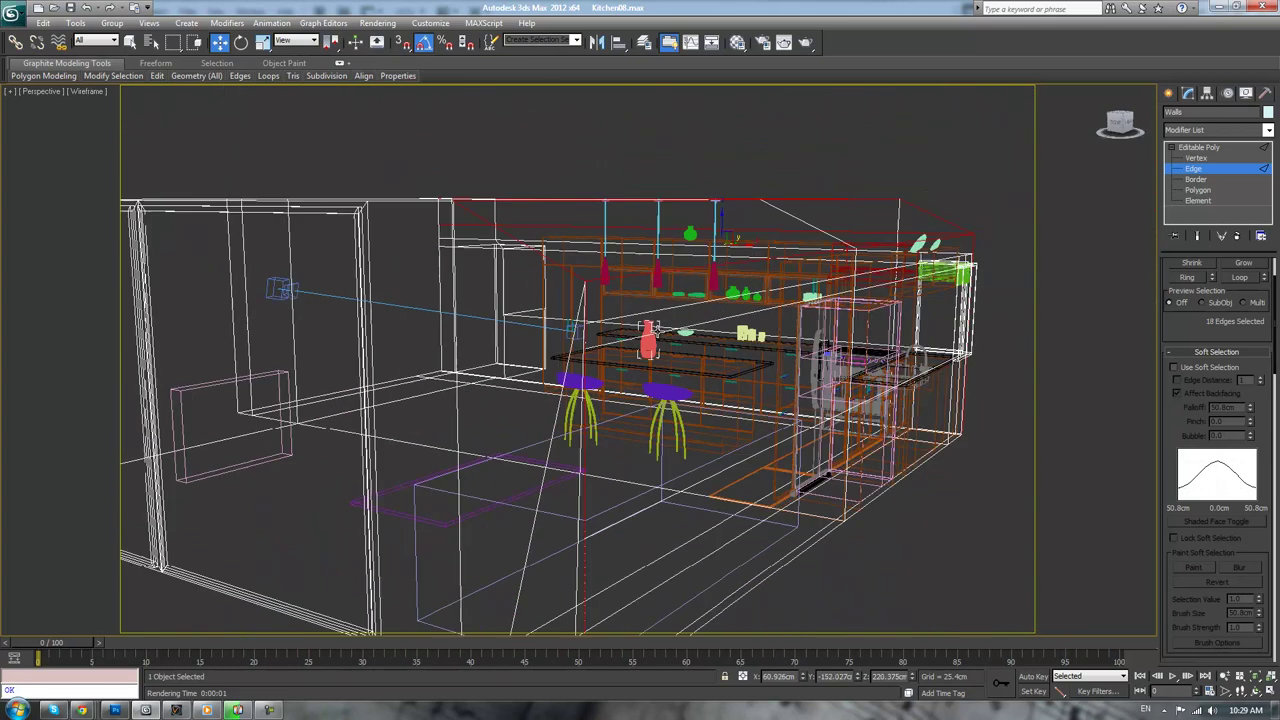
{"action": "left_click", "coordinate": [601, 529], "text": "ctrl"}
{"action": "middle_click_drag", "start_coordinate": [583, 543], "coordinate": [638, 370]}
{"action": "scroll", "coordinate": [611, 471], "scroll_direction": "up", "scroll_amount": 5}
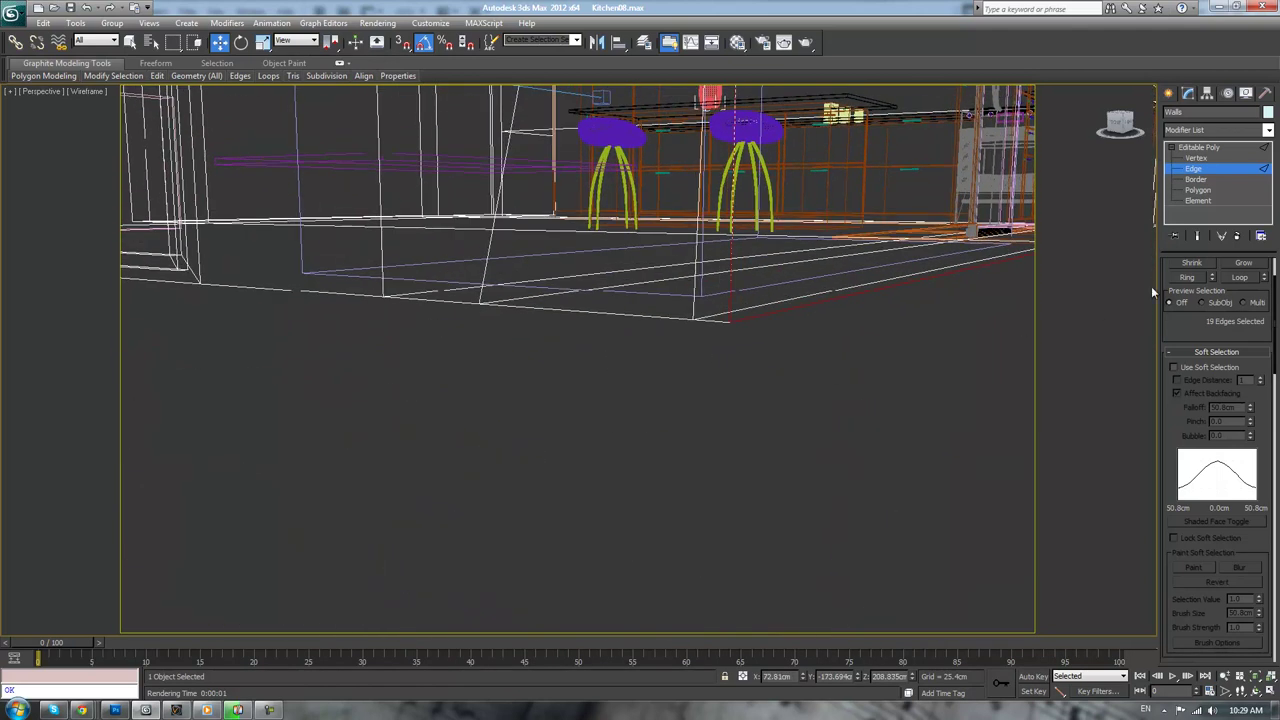
{"action": "left_click", "coordinate": [1237, 279]}
{"action": "key", "text": "ctrl+z"}
{"action": "left_click", "coordinate": [655, 317], "text": "ctrl"}
{"action": "key", "text": "q"}
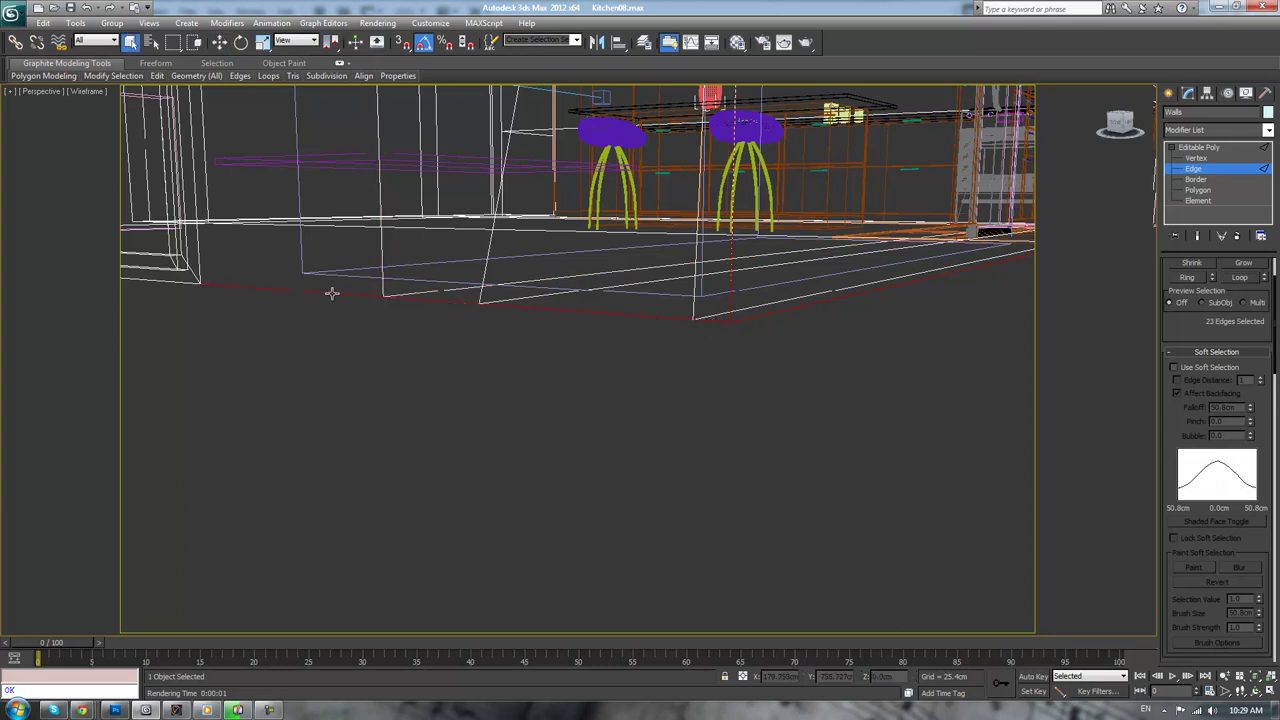
Add the edges around the corner beside the large windows and along the adjoining side wall to the selection
{"action": "scroll", "coordinate": [331, 295], "scroll_direction": "down", "scroll_amount": 10}
{"action": "middle_click_drag", "start_coordinate": [366, 311], "coordinate": [405, 308], "text": "alt"}
{"action": "left_click", "coordinate": [480, 471], "text": "ctrl"}
{"action": "middle_click_drag", "start_coordinate": [504, 263], "coordinate": [474, 313], "text": "alt"}
{"action": "left_click", "coordinate": [444, 329], "text": "ctrl"}
{"action": "left_click", "coordinate": [402, 342], "text": "ctrl"}
{"action": "left_click", "coordinate": [403, 350], "text": "ctrl"}
{"action": "left_click", "coordinate": [377, 368], "text": "ctrl"}
{"action": "middle_click_drag", "start_coordinate": [378, 333], "coordinate": [680, 309], "text": "alt"}
{"action": "middle_click_drag", "start_coordinate": [873, 310], "coordinate": [590, 376], "text": "alt"}
{"action": "left_click", "coordinate": [469, 392], "text": "ctrl"}
Add the edges of the stepped wall section and the end wall's floor and corner edges to the selection
{"action": "middle_click_drag", "start_coordinate": [422, 453], "coordinate": [533, 449]}
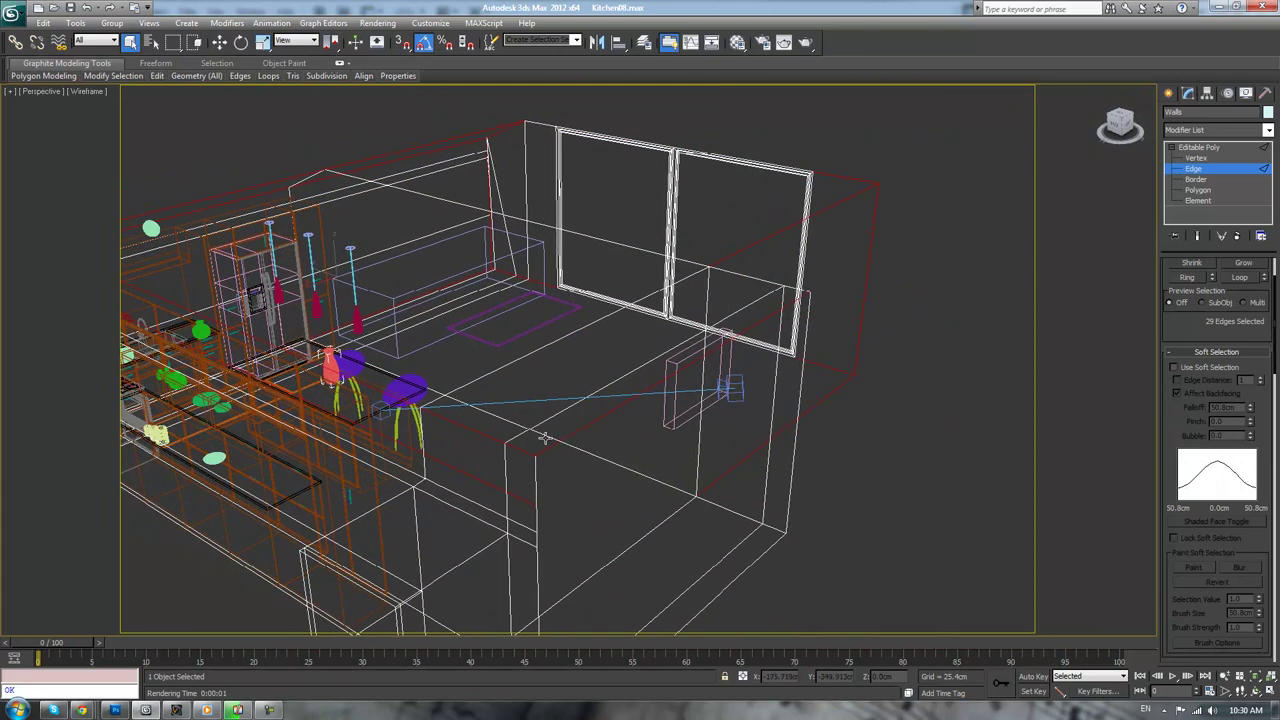
{"action": "left_click", "coordinate": [749, 275], "text": "ctrl"}
{"action": "left_click", "coordinate": [783, 318], "text": "ctrl"}
{"action": "left_click", "coordinate": [707, 310], "text": "ctrl"}
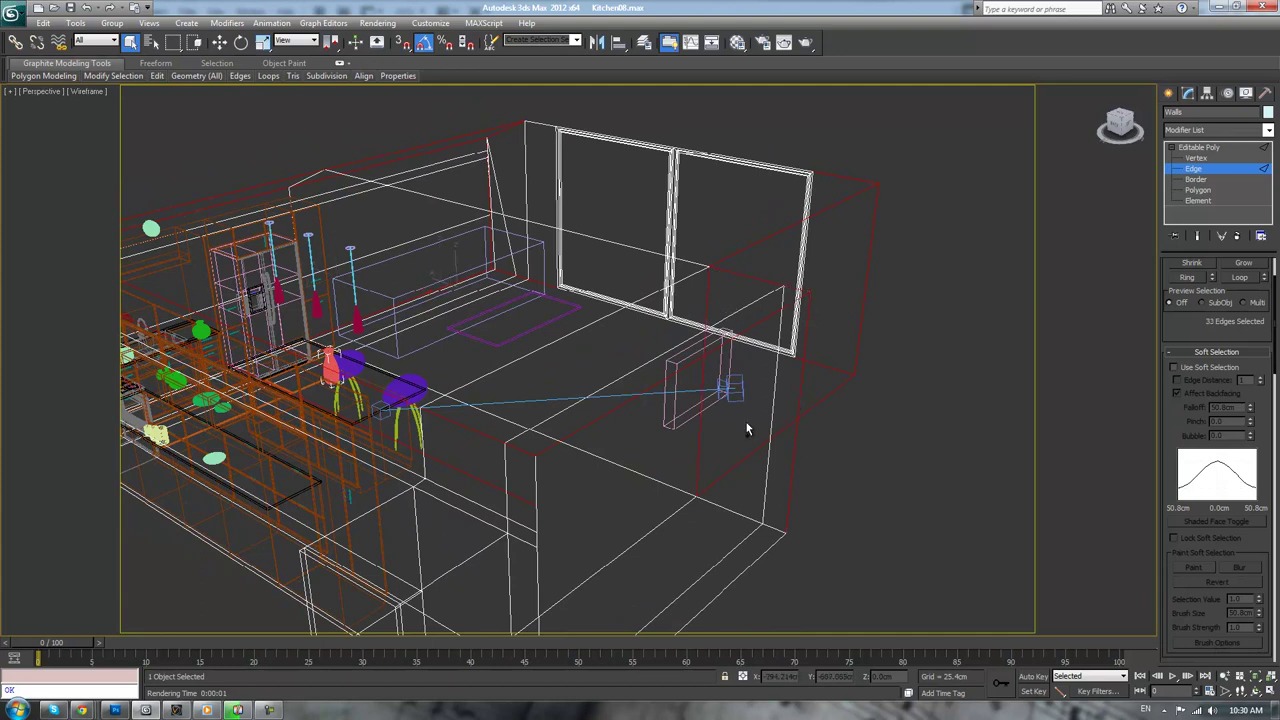
{"action": "left_click", "coordinate": [764, 526], "text": "ctrl"}
{"action": "middle_click_drag", "start_coordinate": [686, 543], "coordinate": [741, 488], "text": "alt"}
{"action": "left_click", "coordinate": [654, 522], "text": "ctrl"}
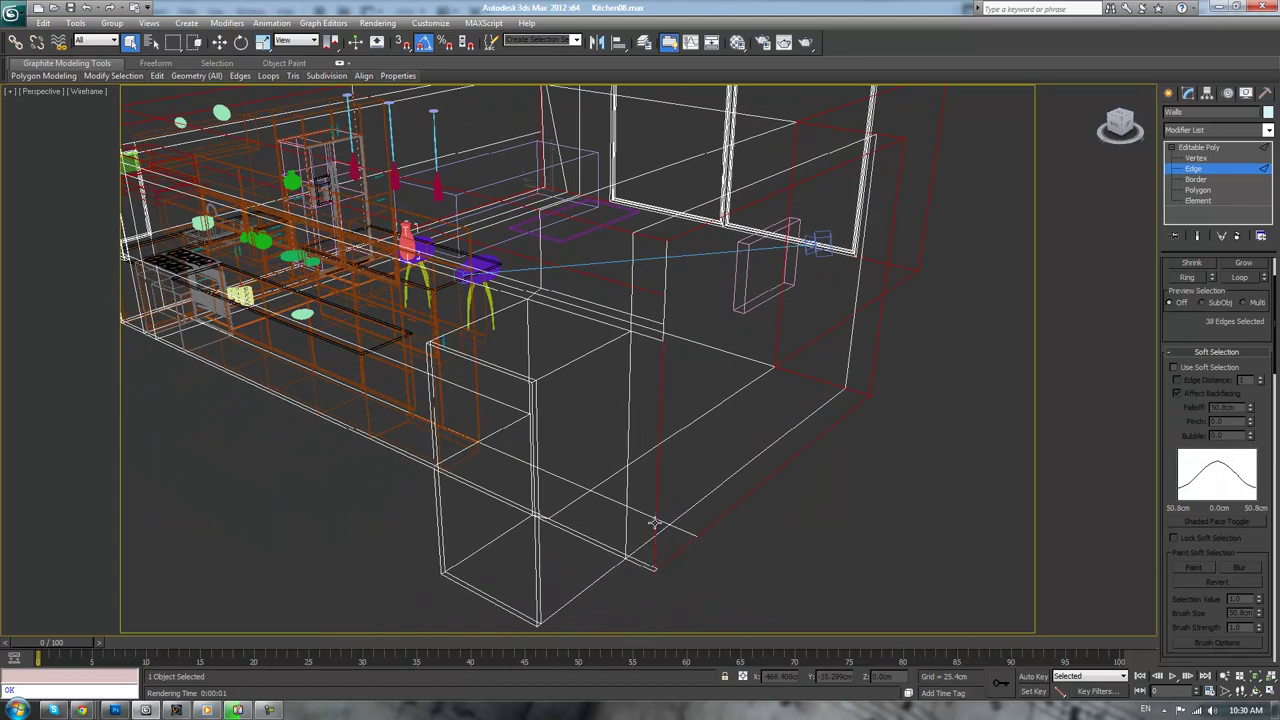
Add the remaining short edges at the end-wall corner beside the door passage to the selection
{"action": "middle_click_drag", "start_coordinate": [677, 513], "coordinate": [681, 456]}
{"action": "scroll", "coordinate": [688, 420], "scroll_direction": "up", "scroll_amount": 2}
{"action": "middle_click_drag", "start_coordinate": [694, 376], "coordinate": [652, 430]}
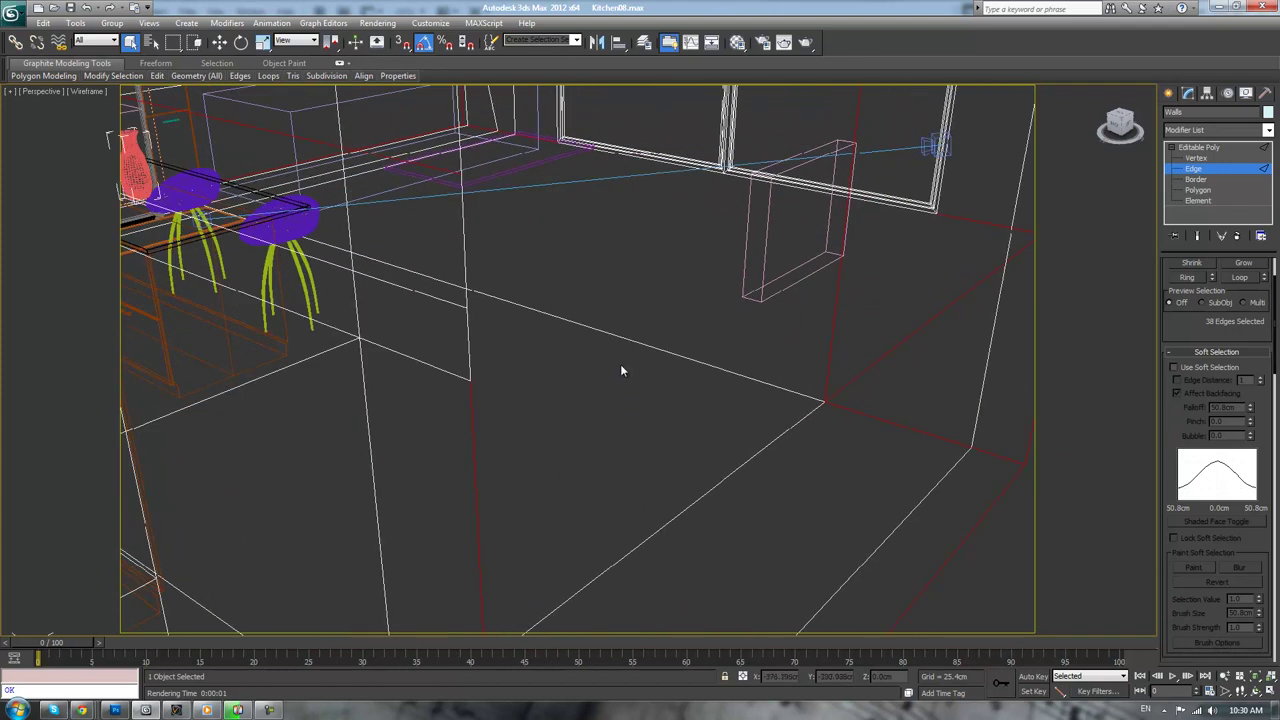
{"action": "scroll", "coordinate": [632, 400], "scroll_direction": "down", "scroll_amount": 2}
{"action": "left_click", "coordinate": [562, 339], "text": "ctrl"}
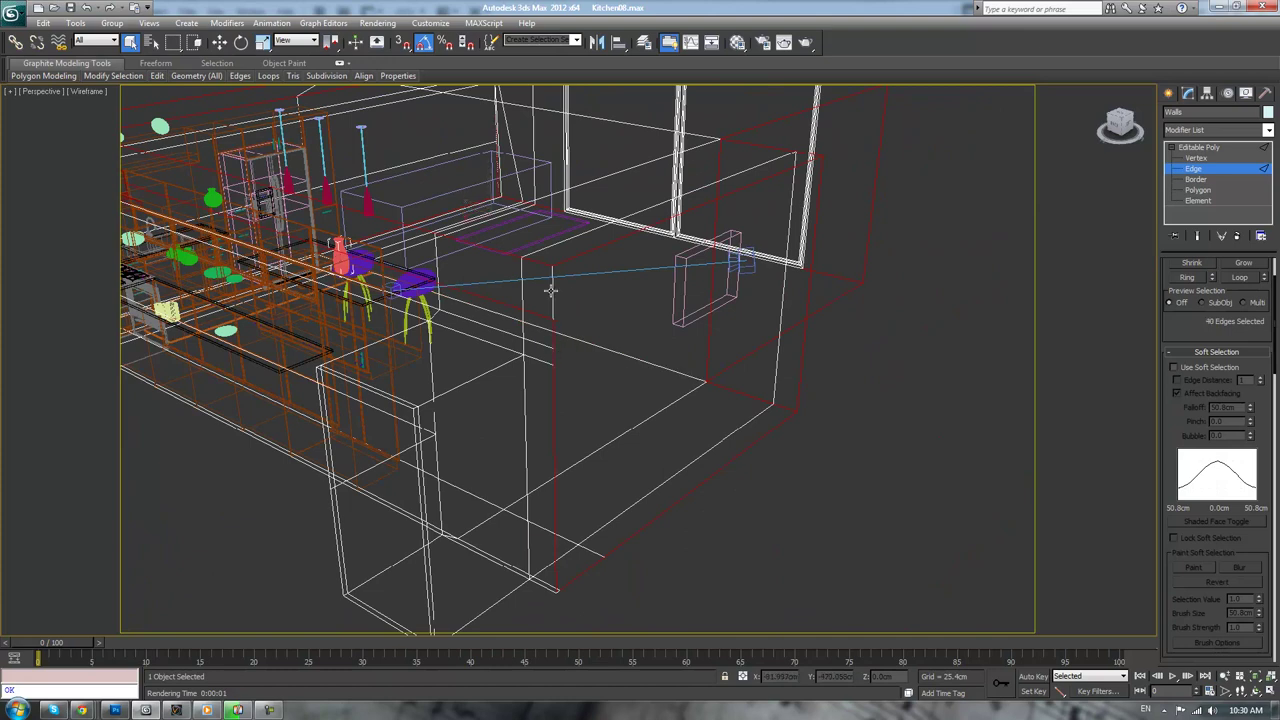
{"action": "scroll", "coordinate": [604, 371], "scroll_direction": "up", "scroll_amount": 8}
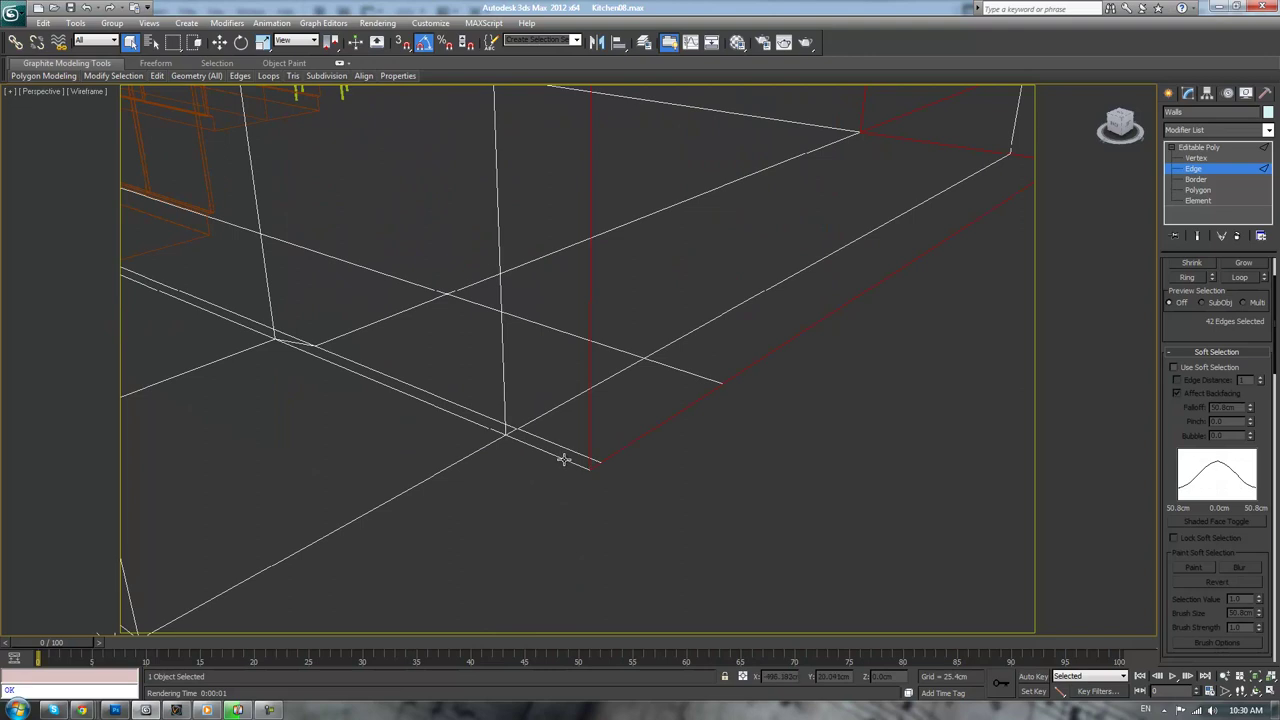
{"action": "scroll", "coordinate": [563, 459], "scroll_direction": "down", "scroll_amount": 10}
{"action": "middle_click_drag", "start_coordinate": [583, 443], "coordinate": [586, 371], "text": "alt"}
{"action": "middle_click_drag", "start_coordinate": [598, 316], "coordinate": [622, 338], "text": "alt"}
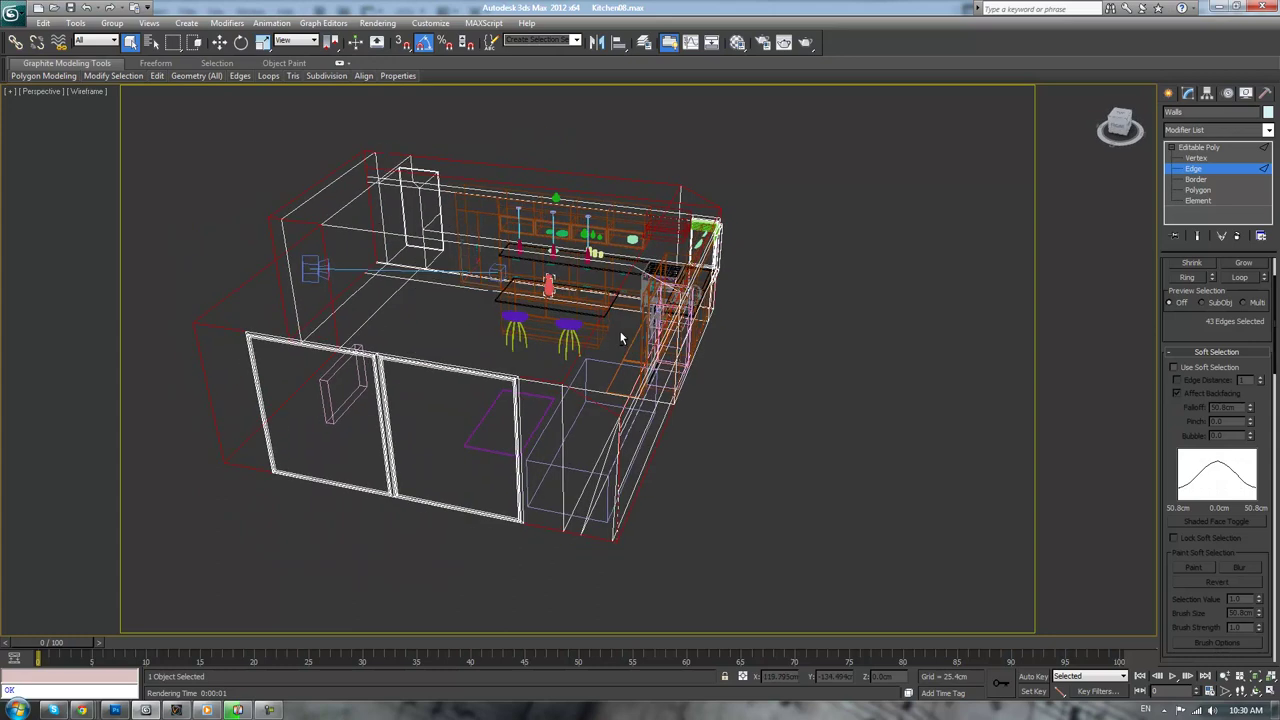
Show the shaded camera view and chamfer the selected wall edges by 0.075 cm
{"action": "key", "text": "c"}
{"action": "key", "text": "F3"}
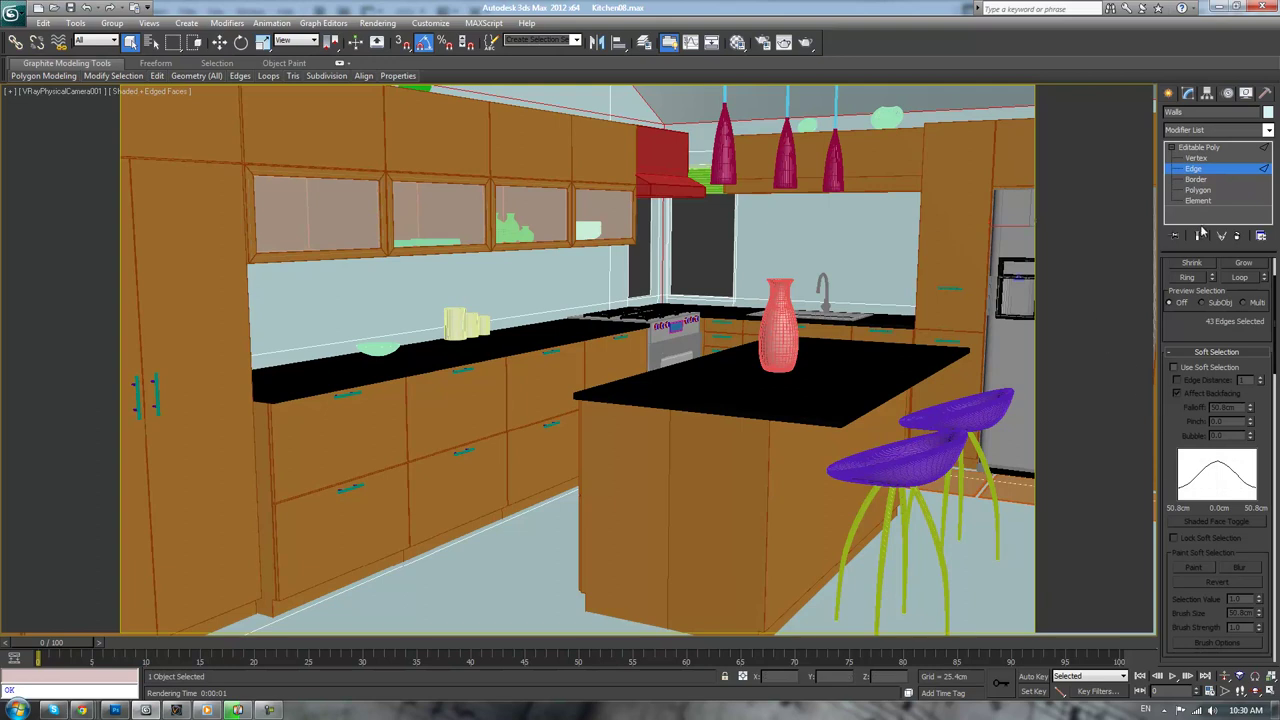
{"action": "scroll", "coordinate": [1172, 422], "scroll_direction": "down", "scroll_amount": 5}
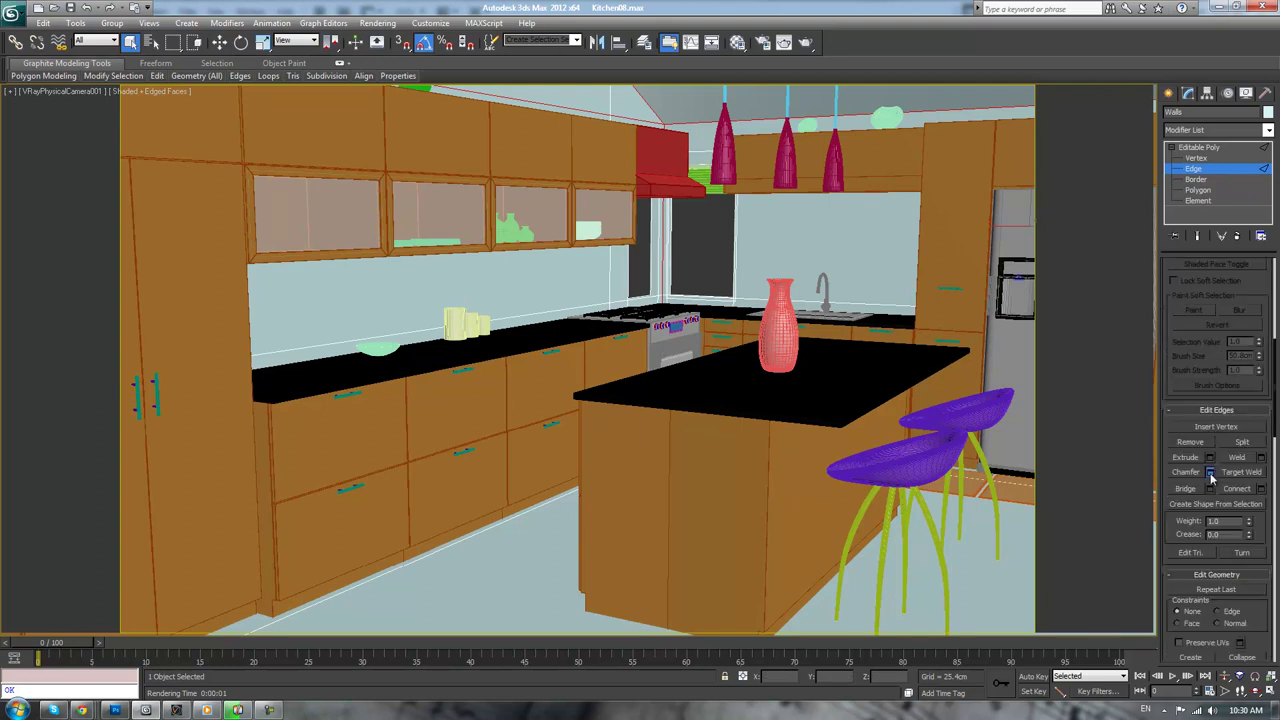
{"action": "left_click", "coordinate": [1210, 473]}
{"action": "left_click_drag", "start_coordinate": [577, 366], "coordinate": [588, 367]}
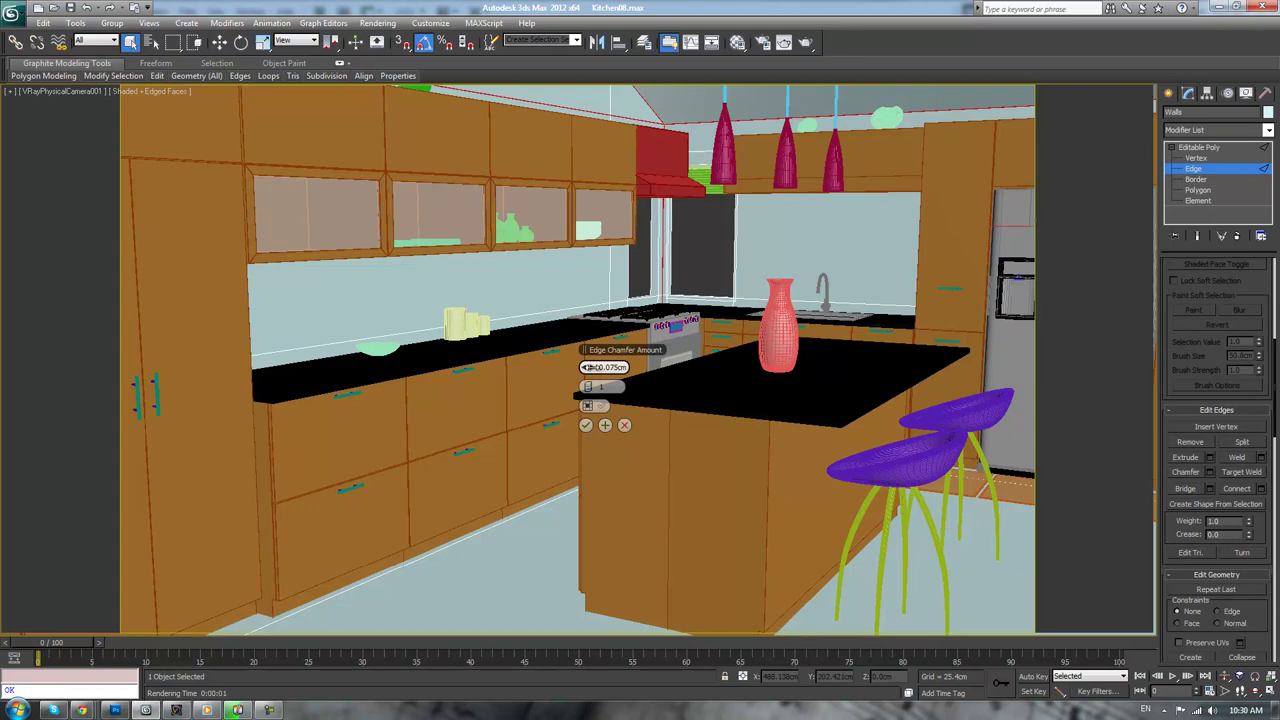
{"action": "left_click", "coordinate": [586, 425]}
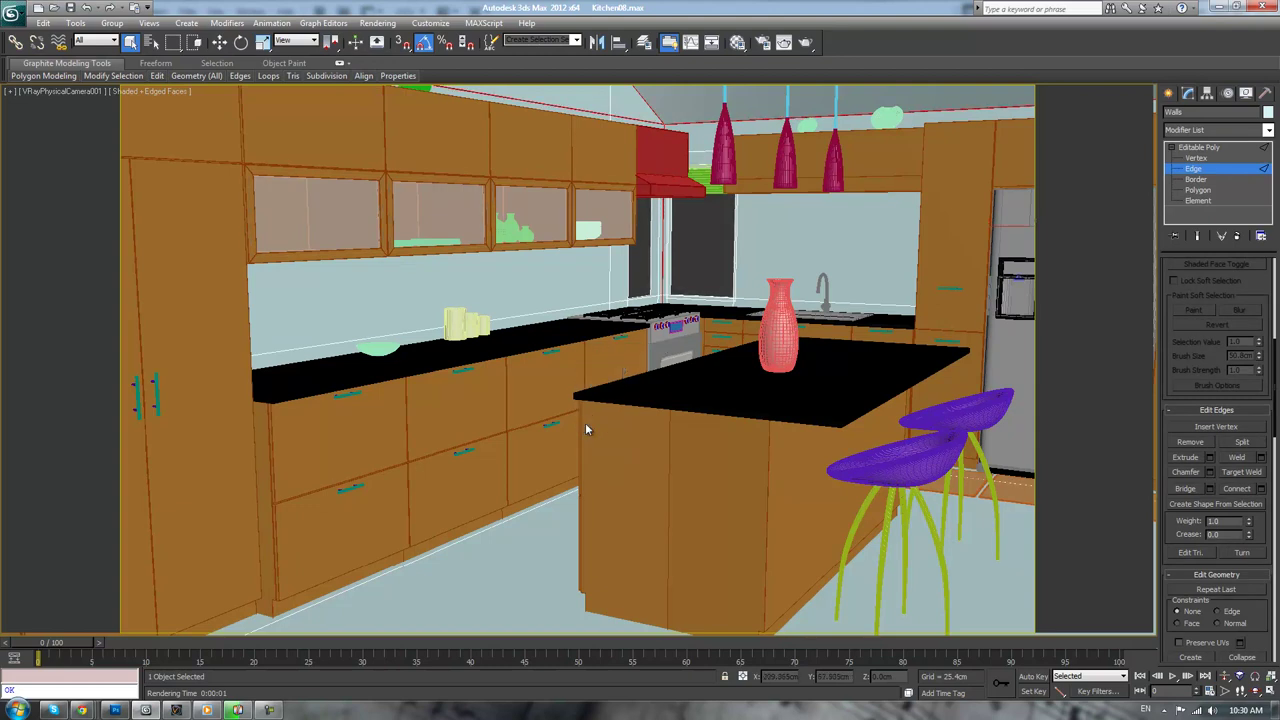
Leave edge editing, deselect the walls, hide the edge display and view the kitchen in perspective
{"action": "left_click", "coordinate": [1203, 149]}
{"action": "left_click", "coordinate": [704, 240]}
{"action": "key", "text": "F4"}
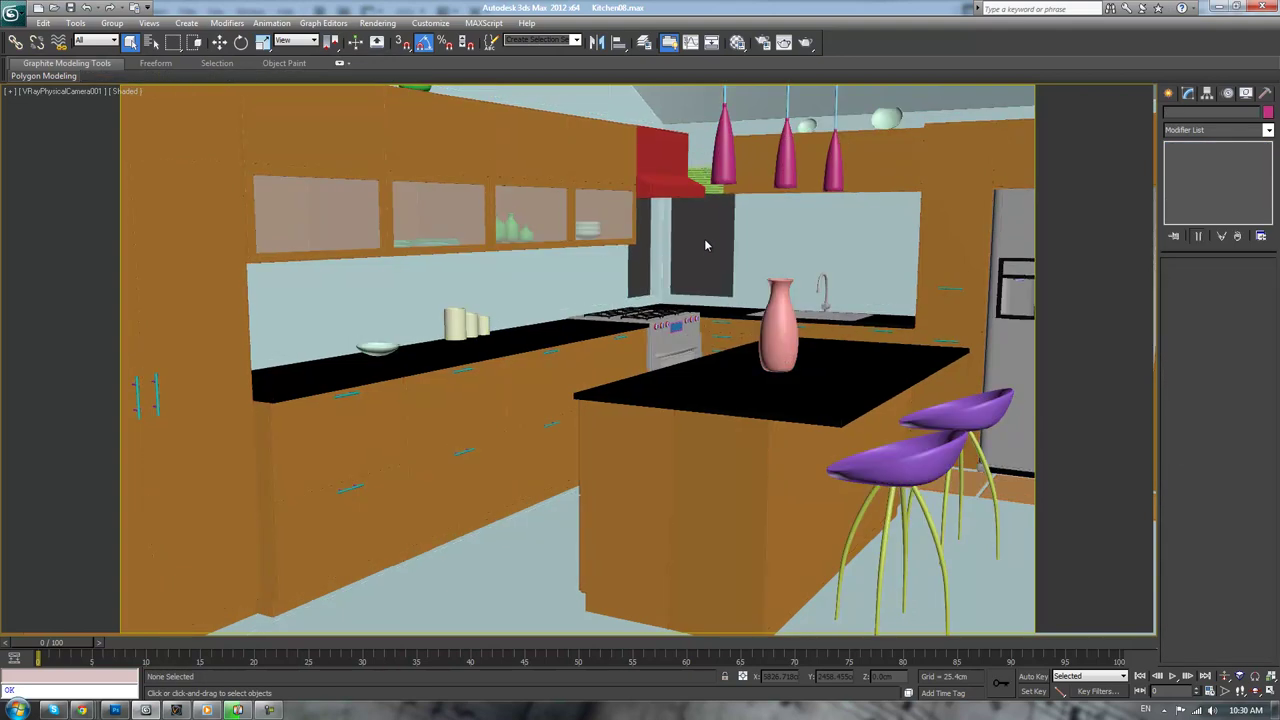
{"action": "key", "text": "p"}
{"action": "middle_click_drag", "start_coordinate": [705, 245], "coordinate": [793, 305], "text": "alt"}
{"action": "scroll", "coordinate": [793, 305], "scroll_direction": "up", "scroll_amount": 8}
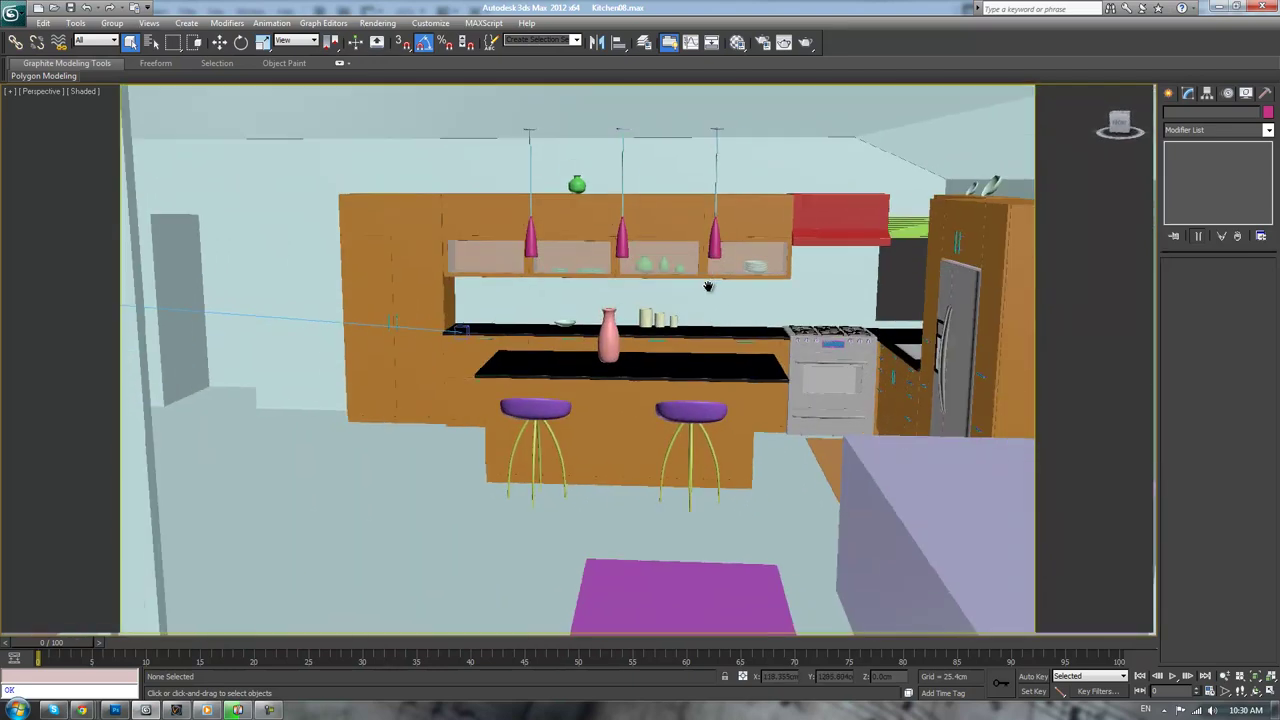
Inspect the modelled kitchen in perspective, from the stove, window and sink corner out to the whole room seen through the front wall openings
{"action": "scroll", "coordinate": [729, 290], "scroll_direction": "up", "scroll_amount": 2}
{"action": "scroll", "coordinate": [760, 288], "scroll_direction": "up", "scroll_amount": 4}
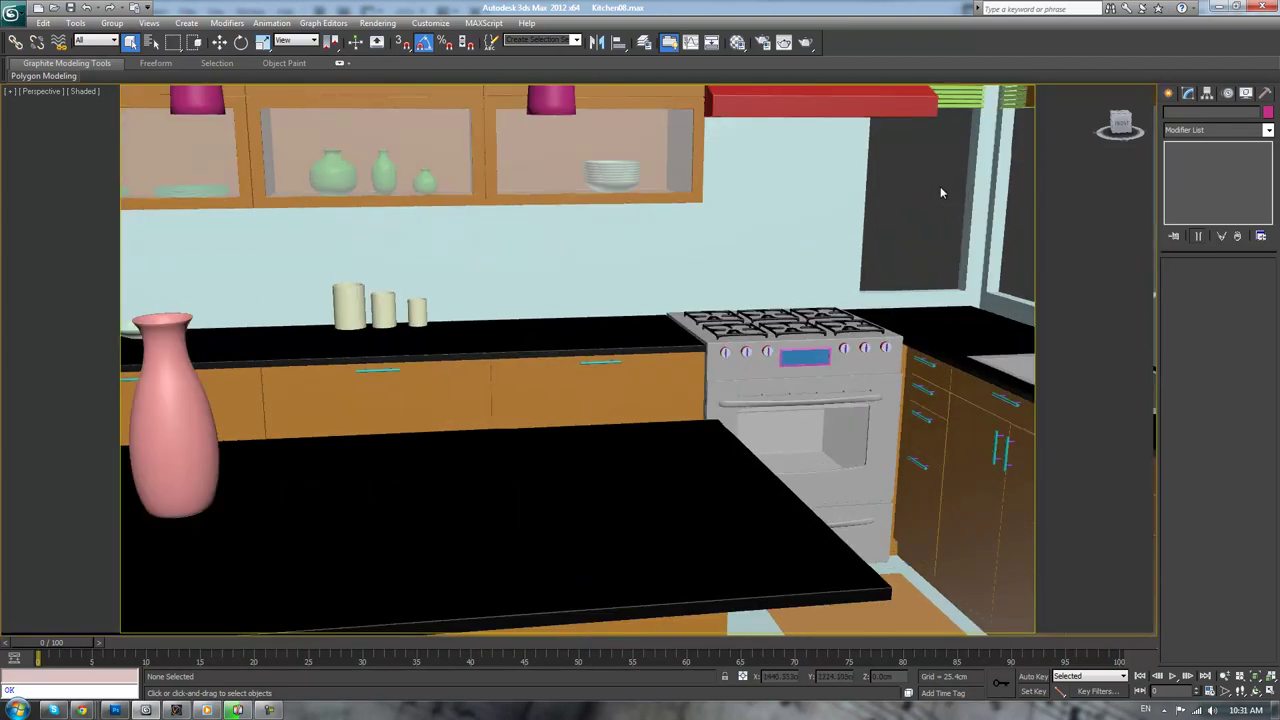
{"action": "middle_click_drag", "start_coordinate": [940, 192], "coordinate": [755, 338]}
{"action": "mouse_move", "coordinate": [818, 271]}
{"action": "middle_mouse_down", "text": "alt"}
{"action": "mouse_move", "coordinate": [840, 285]}
{"action": "mouse_move", "coordinate": [822, 269]}
{"action": "middle_mouse_up", "text": "alt"}
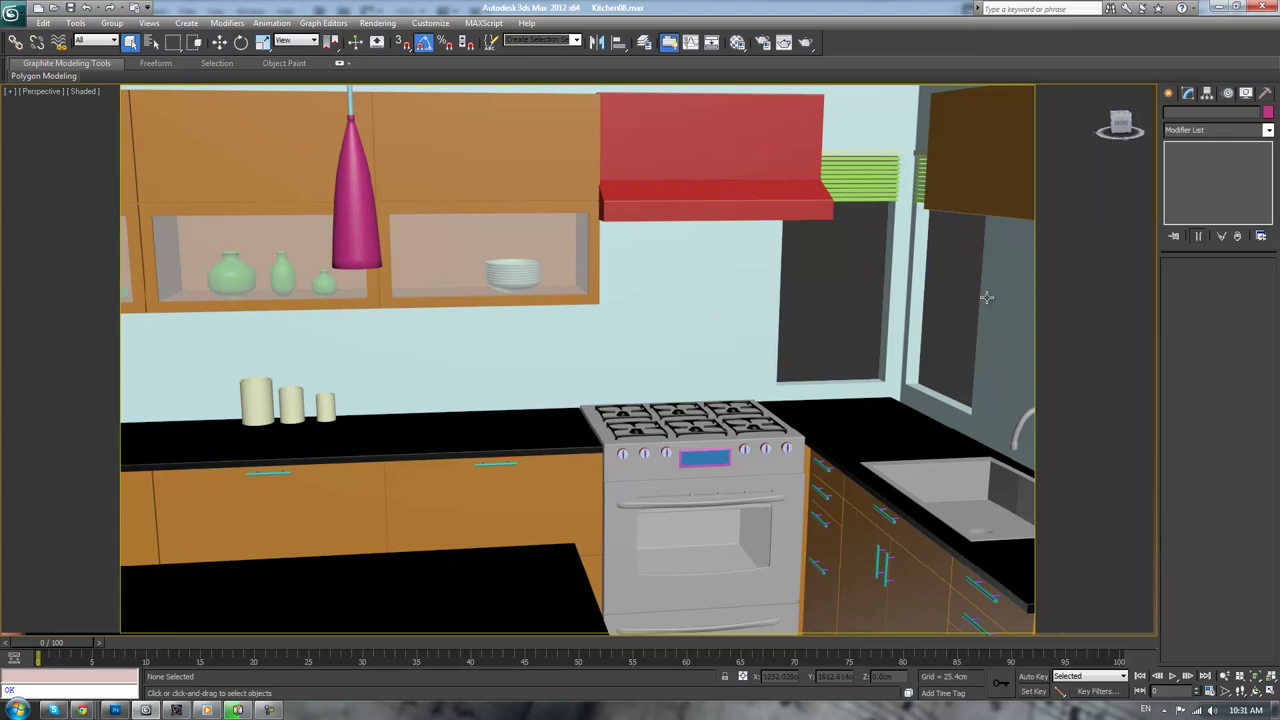
{"action": "scroll", "coordinate": [836, 294], "scroll_direction": "down", "scroll_amount": 3}
{"action": "scroll", "coordinate": [822, 304], "scroll_direction": "up", "scroll_amount": 2}
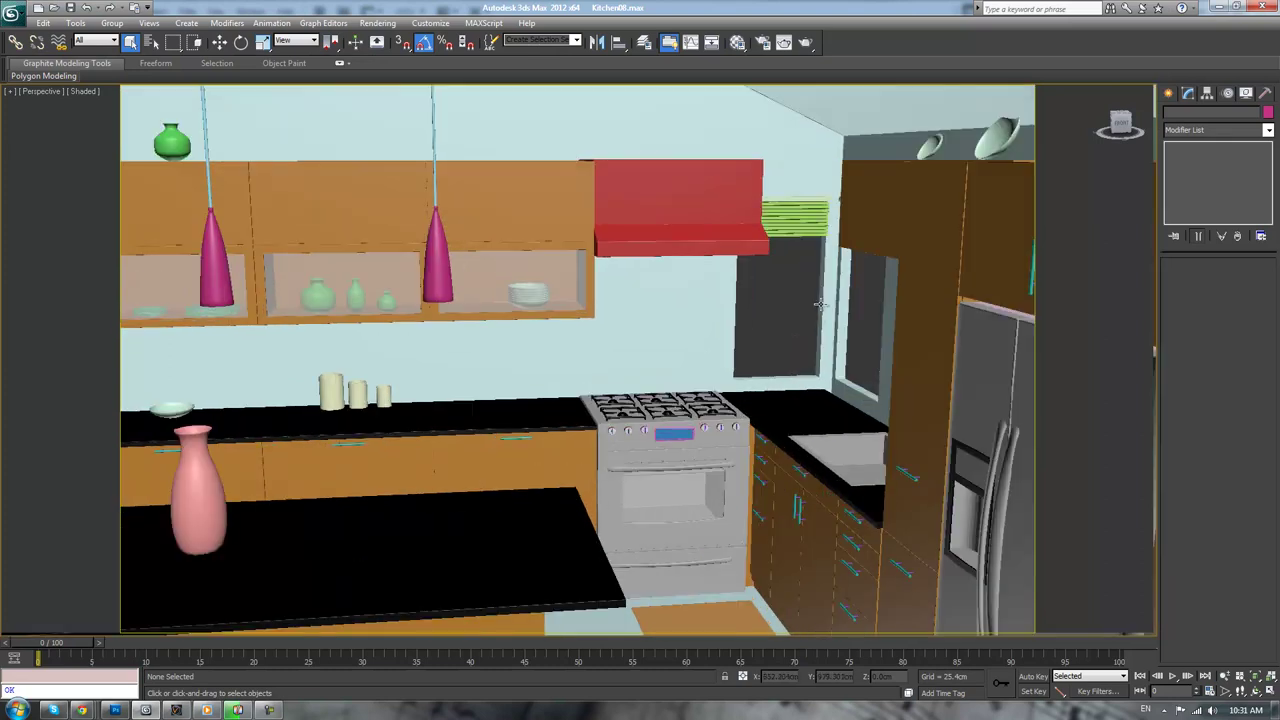
{"action": "middle_click_drag", "start_coordinate": [815, 320], "coordinate": [848, 311], "text": "alt"}
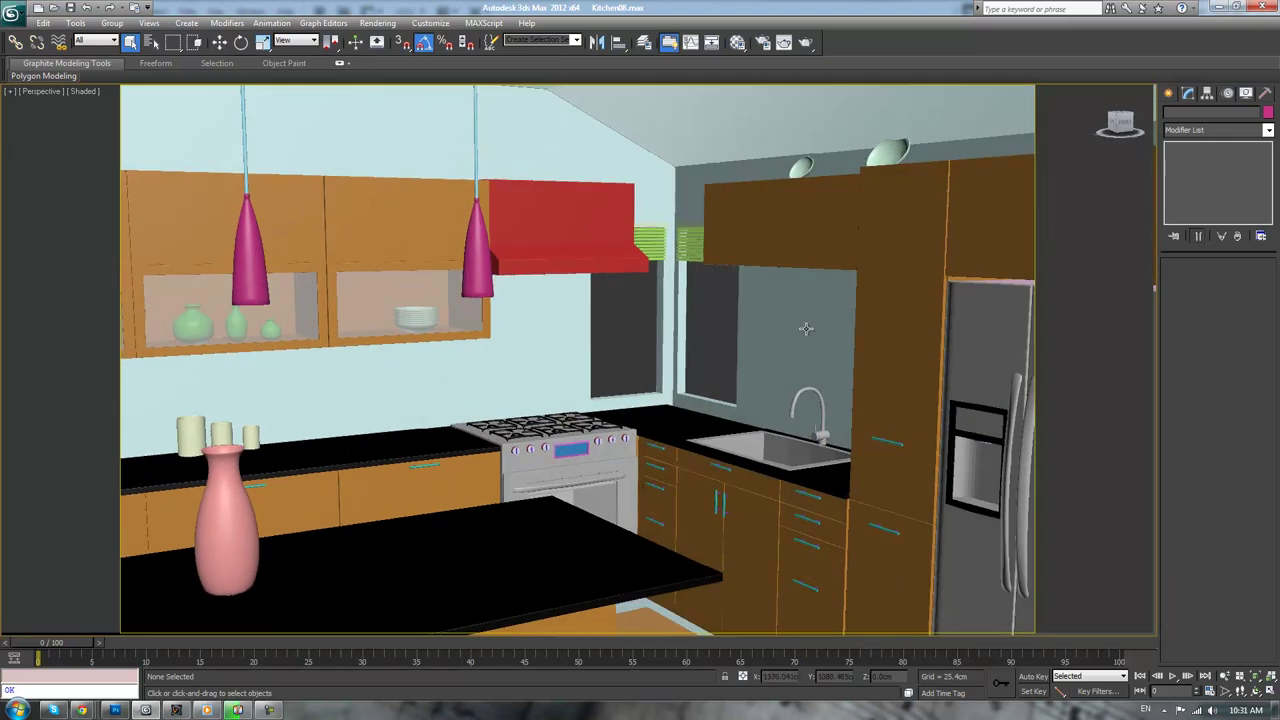
{"action": "scroll", "coordinate": [752, 341], "scroll_direction": "down", "scroll_amount": 5}
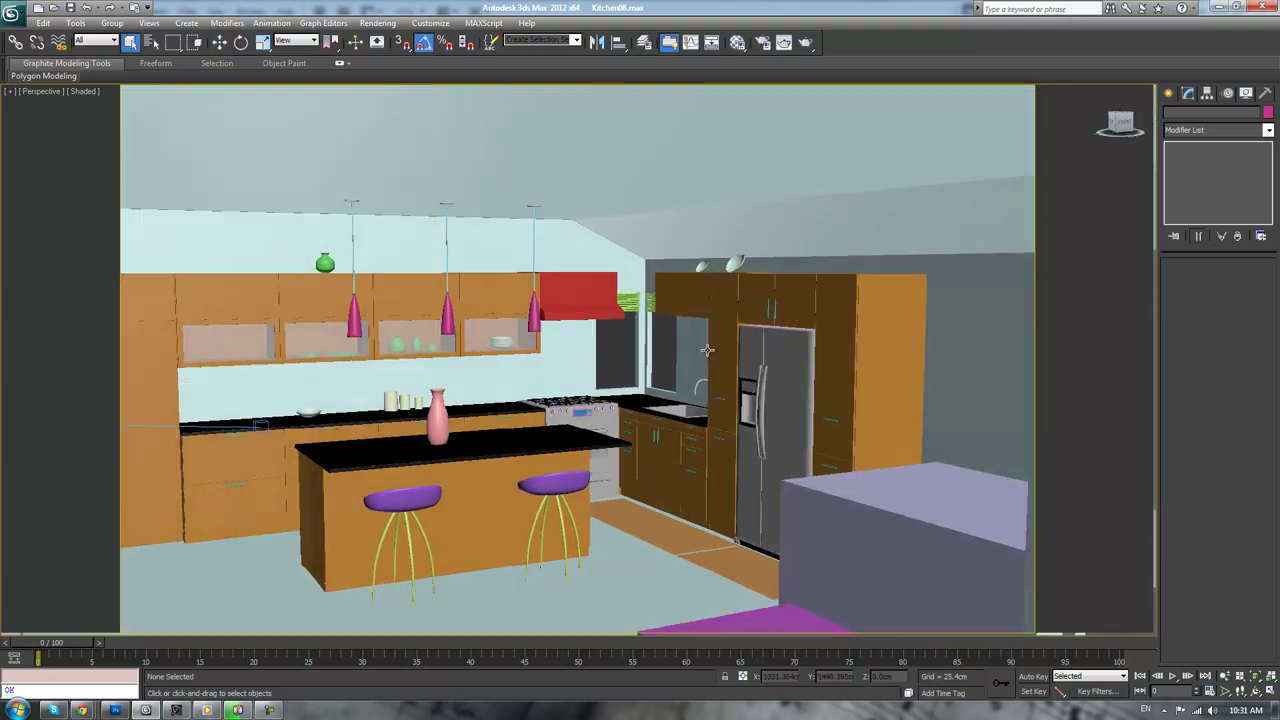
{"action": "scroll", "coordinate": [695, 347], "scroll_direction": "up", "scroll_amount": 6}
{"action": "scroll", "coordinate": [695, 347], "scroll_direction": "down", "scroll_amount": 8}
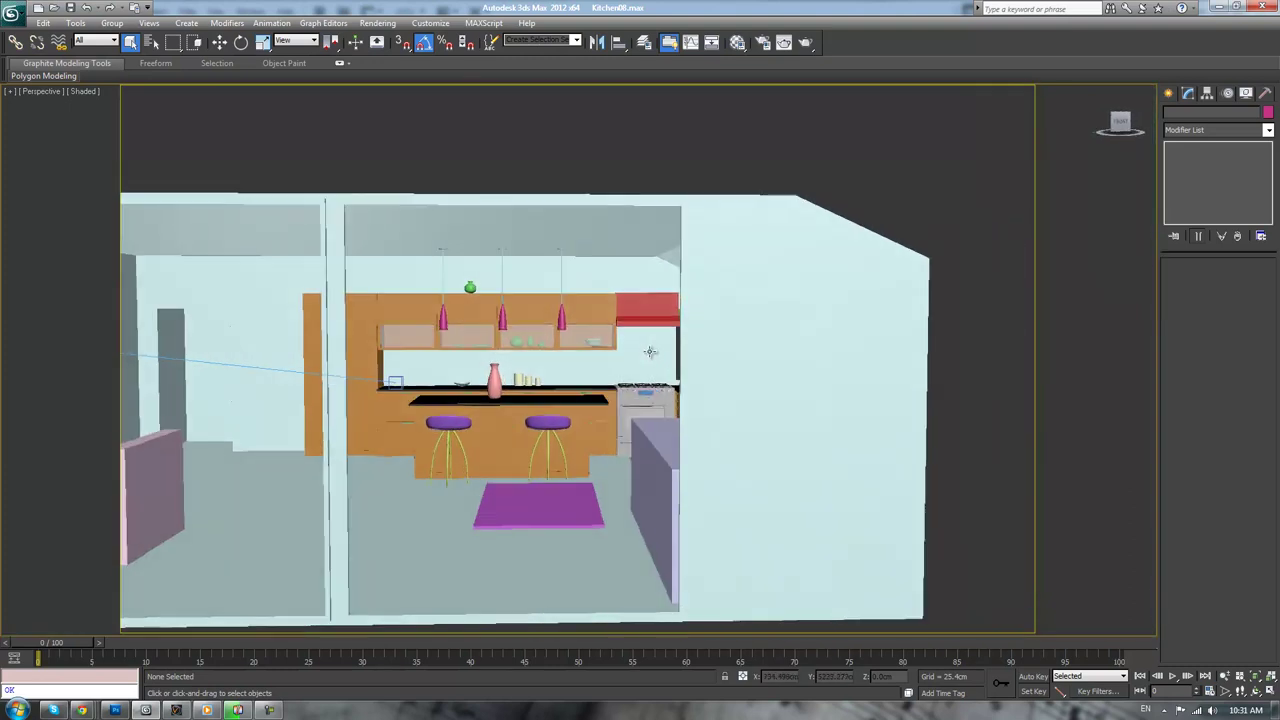
{"action": "middle_click_drag", "start_coordinate": [546, 357], "coordinate": [633, 307]}
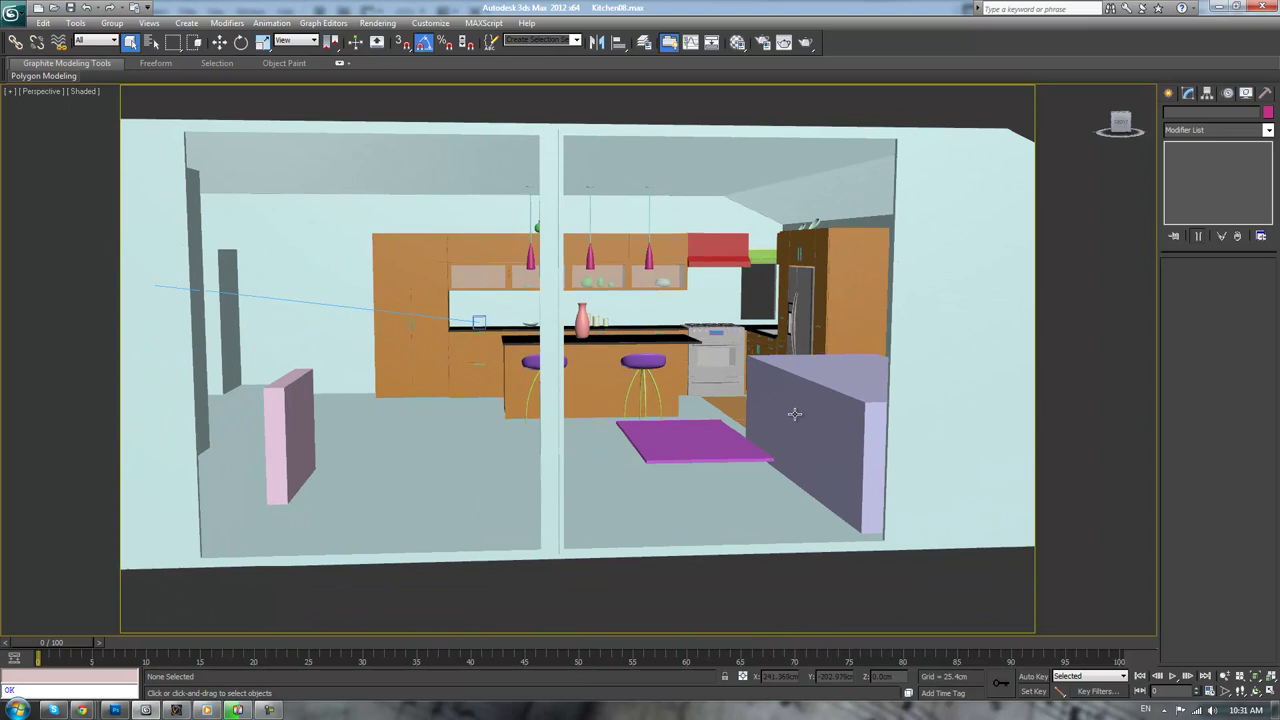